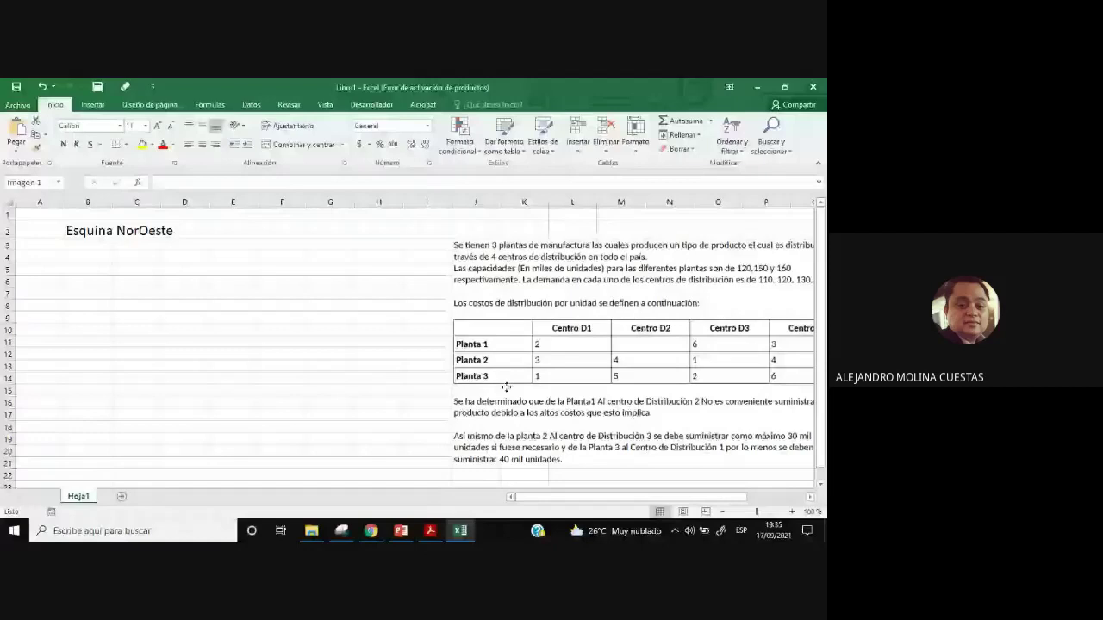
Enter Planta 1 in cell B4 and fill the series down to B6 for plants 1 to 3.
{"action": "left_click", "coordinate": [87, 256]}
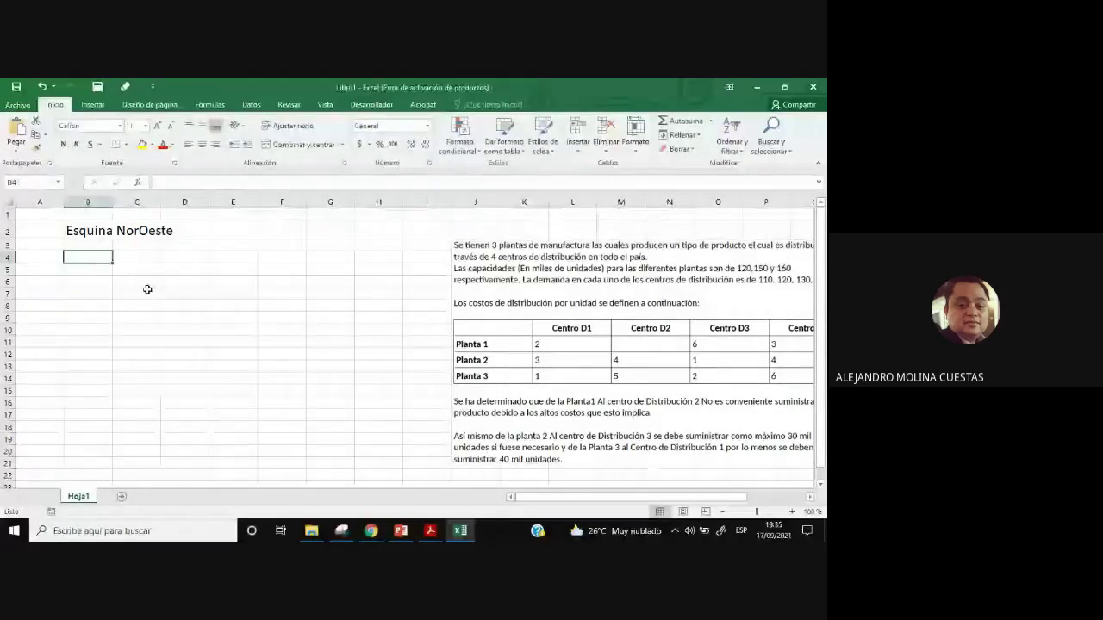
{"action": "left_click", "coordinate": [475, 328]}
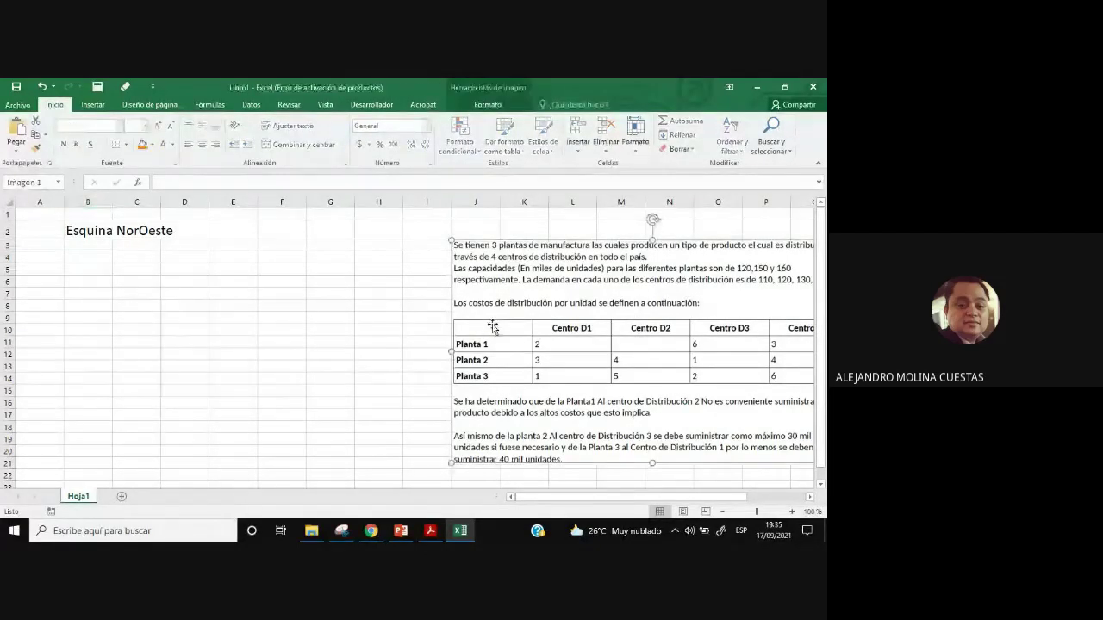
{"action": "left_click", "coordinate": [102, 256]}
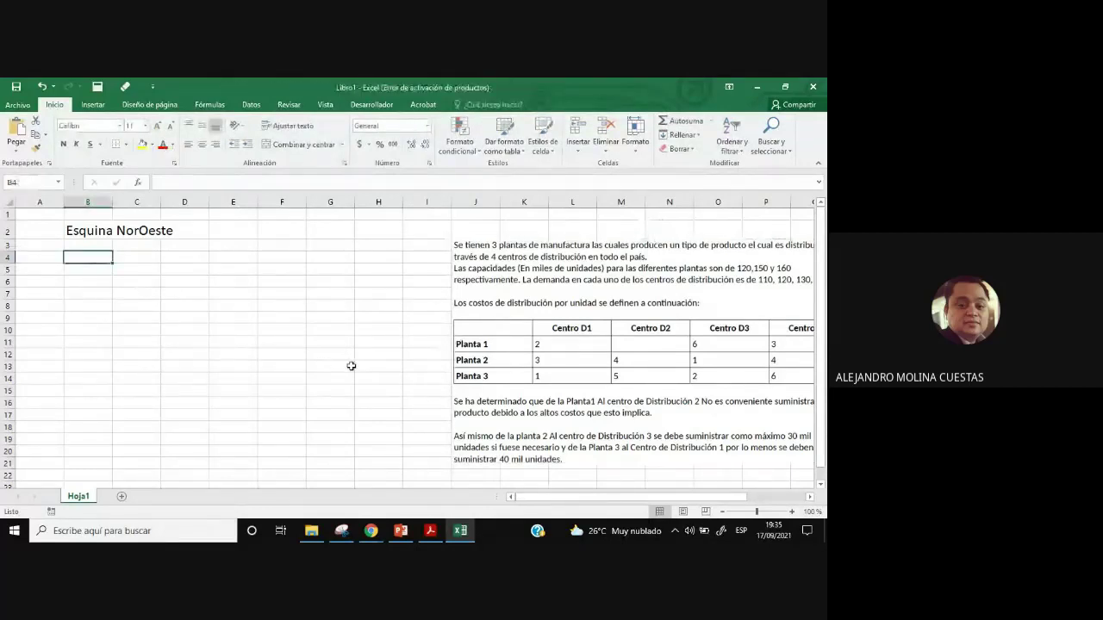
{"action": "type", "text": "Planta 1"}
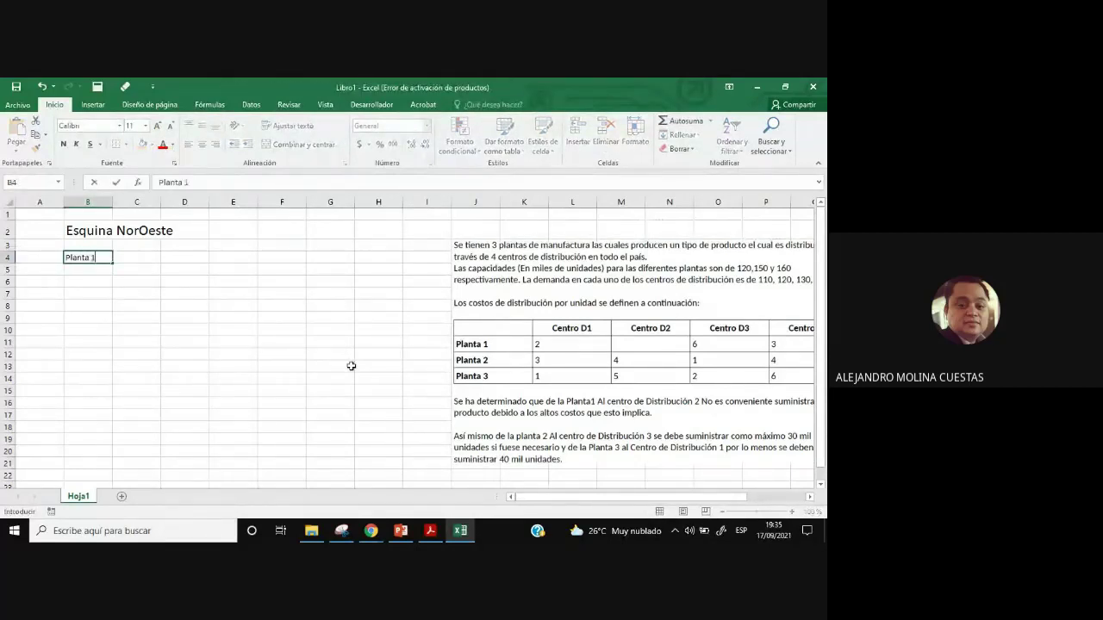
{"action": "key", "text": "Return"}
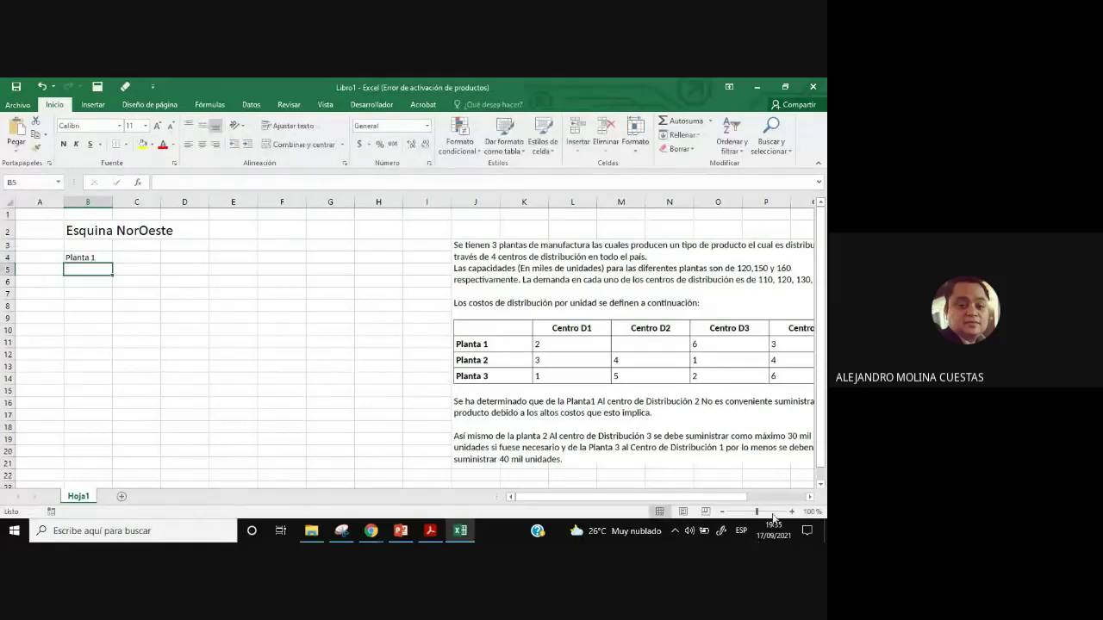
{"action": "left_click_drag", "start_coordinate": [758, 515], "coordinate": [761, 512]}
{"action": "left_click", "coordinate": [152, 291]}
{"action": "left_click_drag", "start_coordinate": [166, 297], "coordinate": [167, 333]}
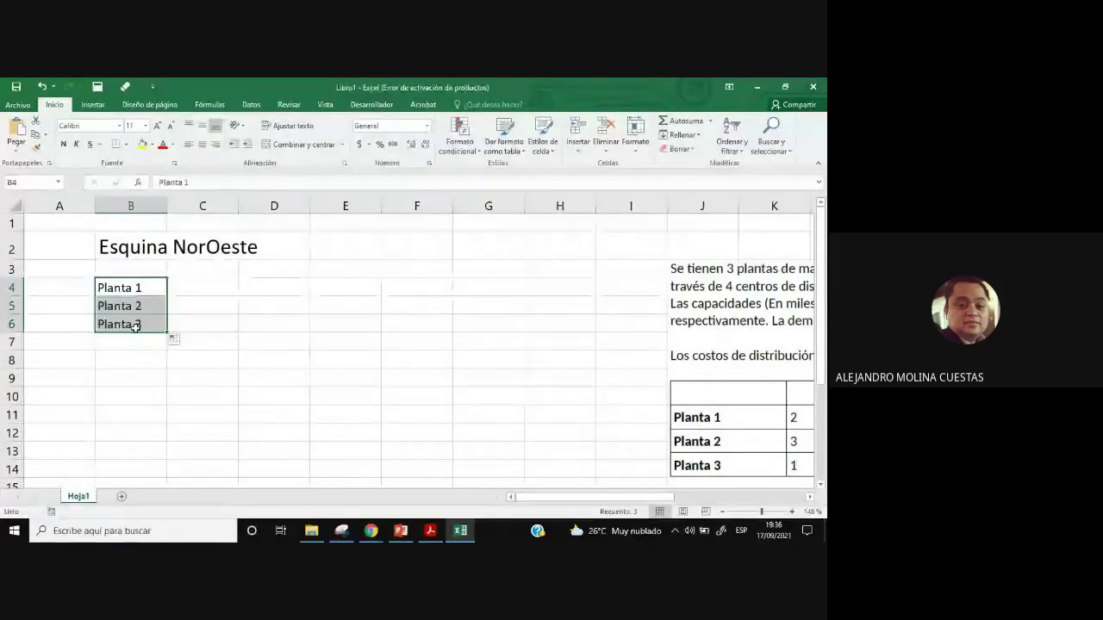
{"action": "left_click", "coordinate": [182, 319]}
Extend the plant labels to B7 and change that cell's text to Planta F.
{"action": "left_click", "coordinate": [154, 326]}
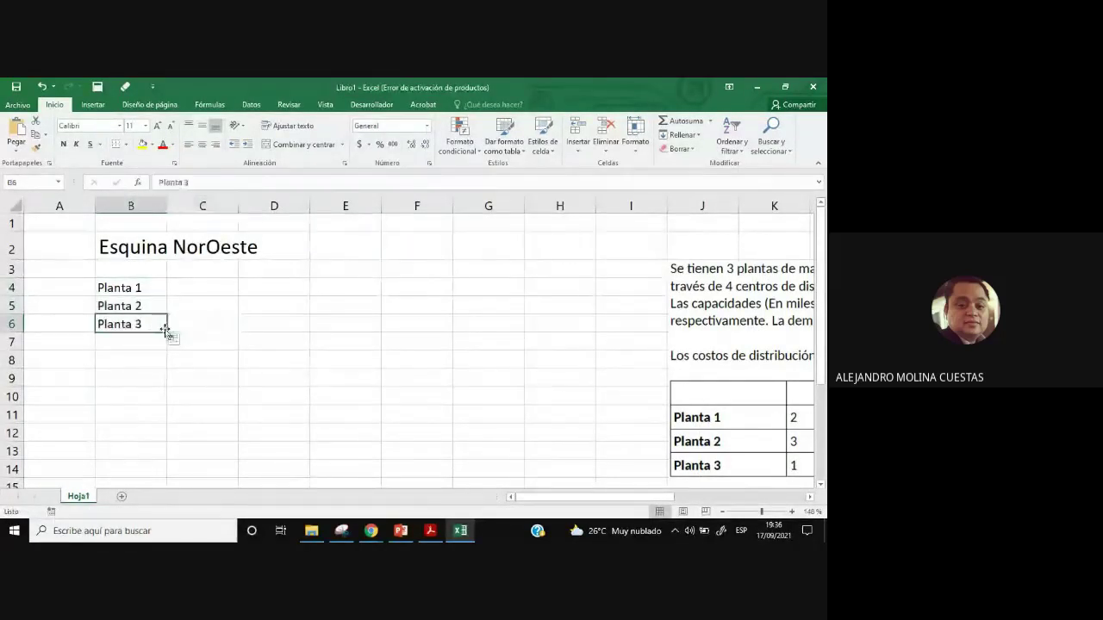
{"action": "left_click_drag", "start_coordinate": [167, 333], "coordinate": [145, 342]}
{"action": "left_click", "coordinate": [129, 343]}
{"action": "double_click", "coordinate": [130, 344]}
{"action": "type", "text": "F"}
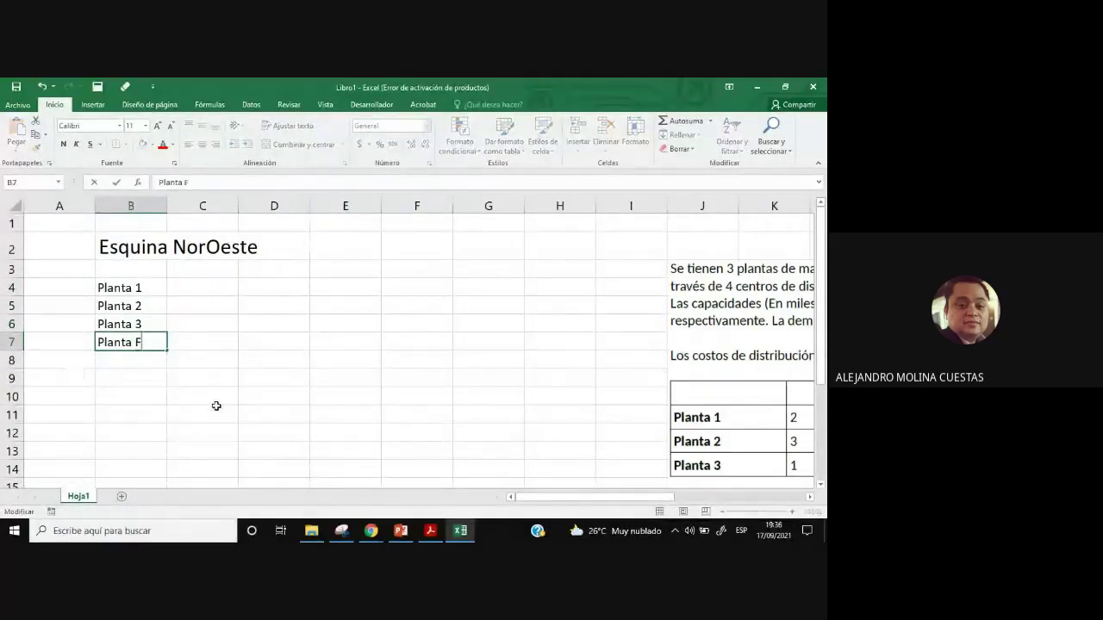
{"action": "left_click", "coordinate": [216, 408]}
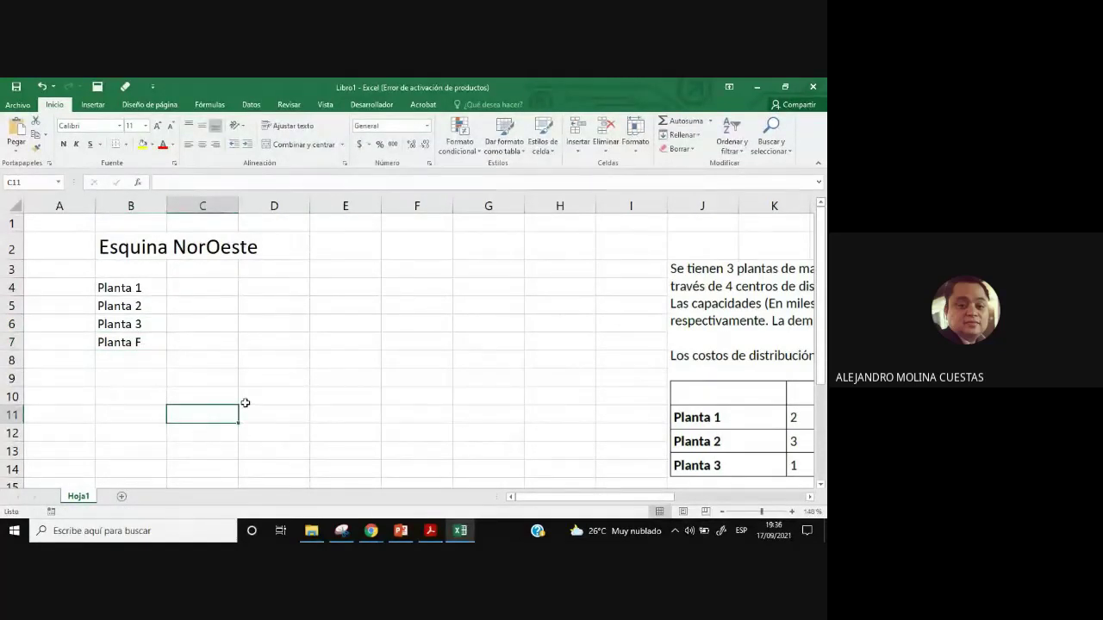
Enter CD1 in cell C3 and fill the series across to F3 for distribution centres CD1 to CD4.
{"action": "left_click", "coordinate": [200, 271]}
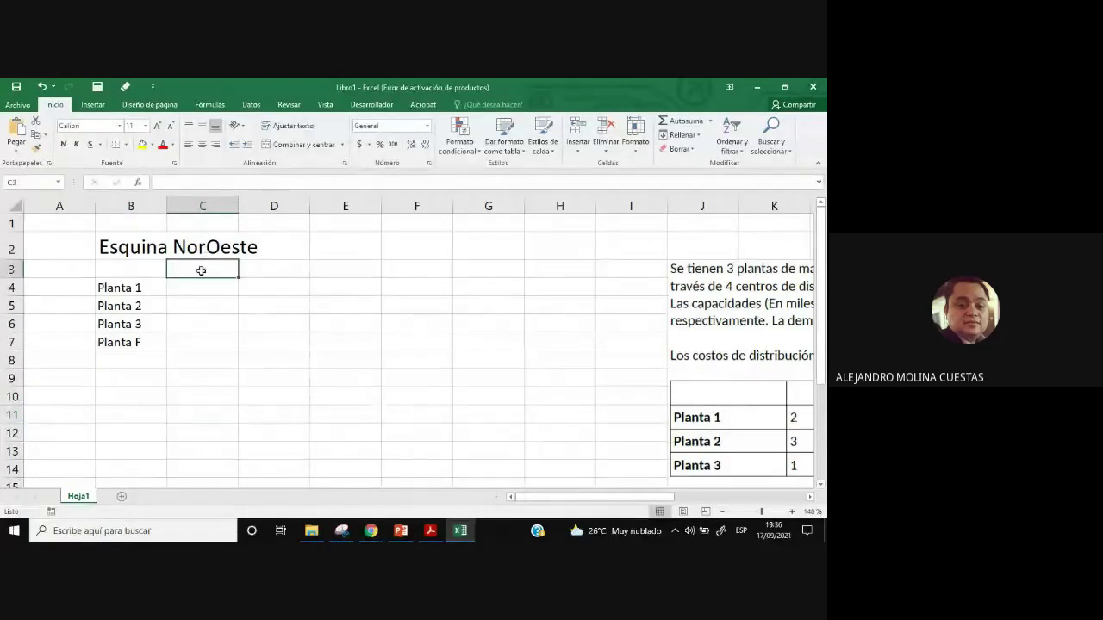
{"action": "type", "text": "CD1"}
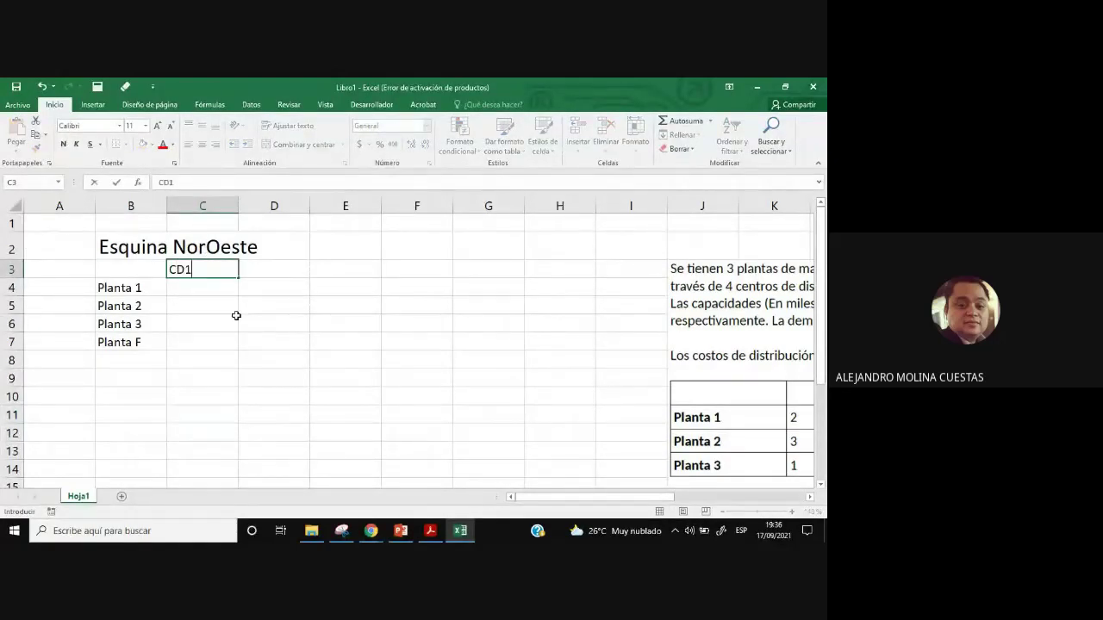
{"action": "left_click", "coordinate": [236, 316]}
{"action": "left_click", "coordinate": [205, 270]}
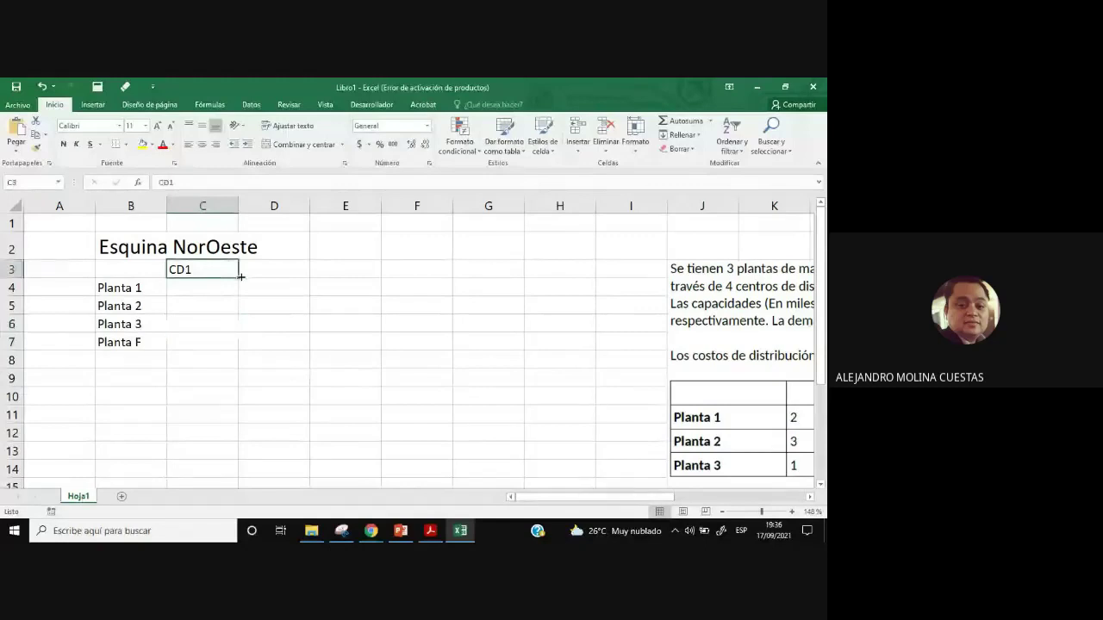
{"action": "left_click_drag", "start_coordinate": [263, 279], "coordinate": [430, 284]}
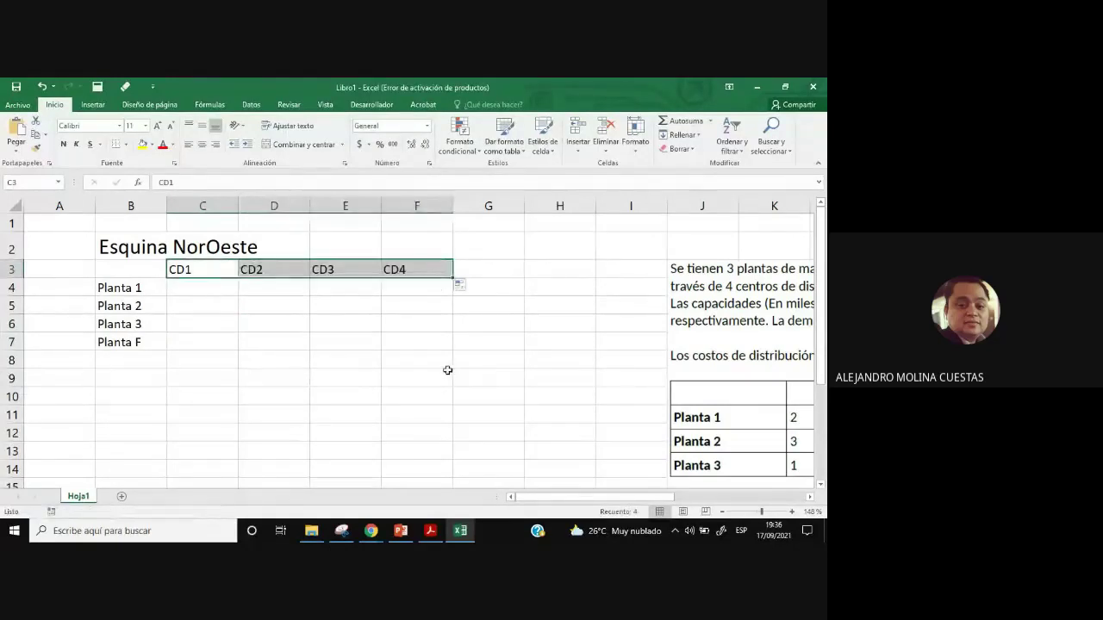
Label the row below Planta F as Demanda in cell B8.
{"action": "left_click", "coordinate": [144, 366]}
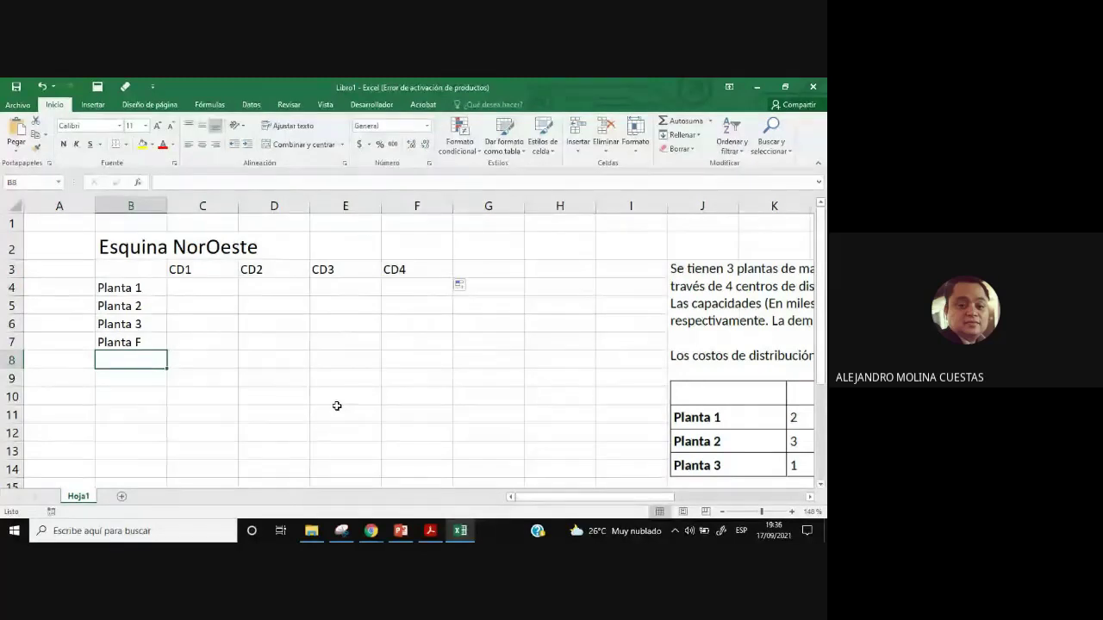
{"action": "type", "text": "dEM"}
{"action": "key", "text": "BackSpace"}
{"action": "key", "text": "BackSpace"}
{"action": "type", "text": "Demanda"}
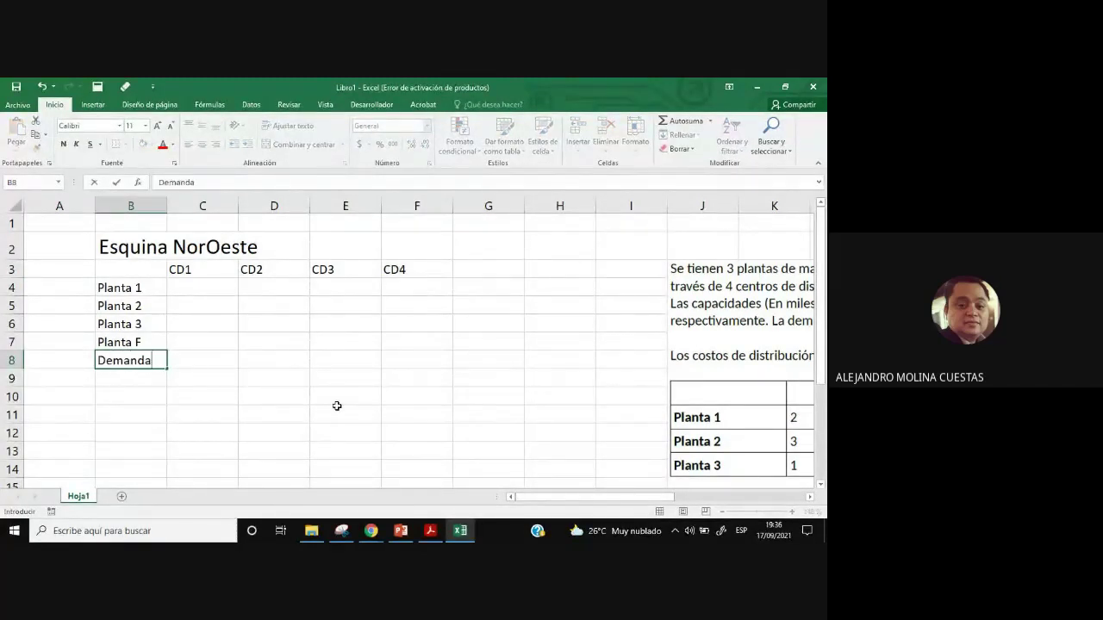
{"action": "key", "text": "Tab"}
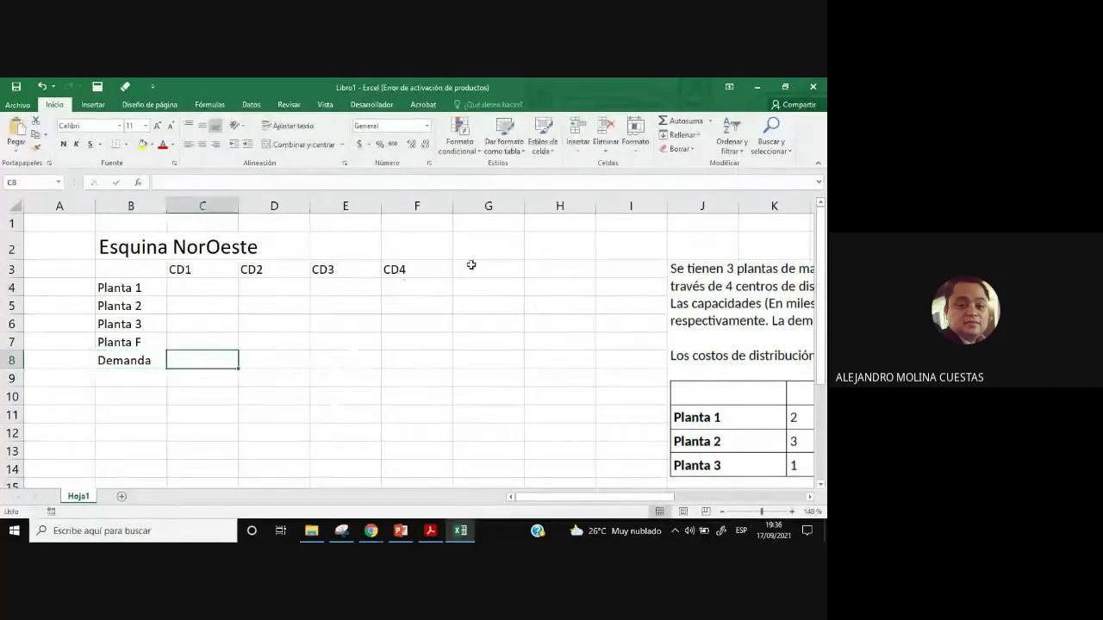
Add the column heading Oferta in cell G3, next to CD4.
{"action": "left_click", "coordinate": [472, 266]}
{"action": "type", "text": "Oferta"}
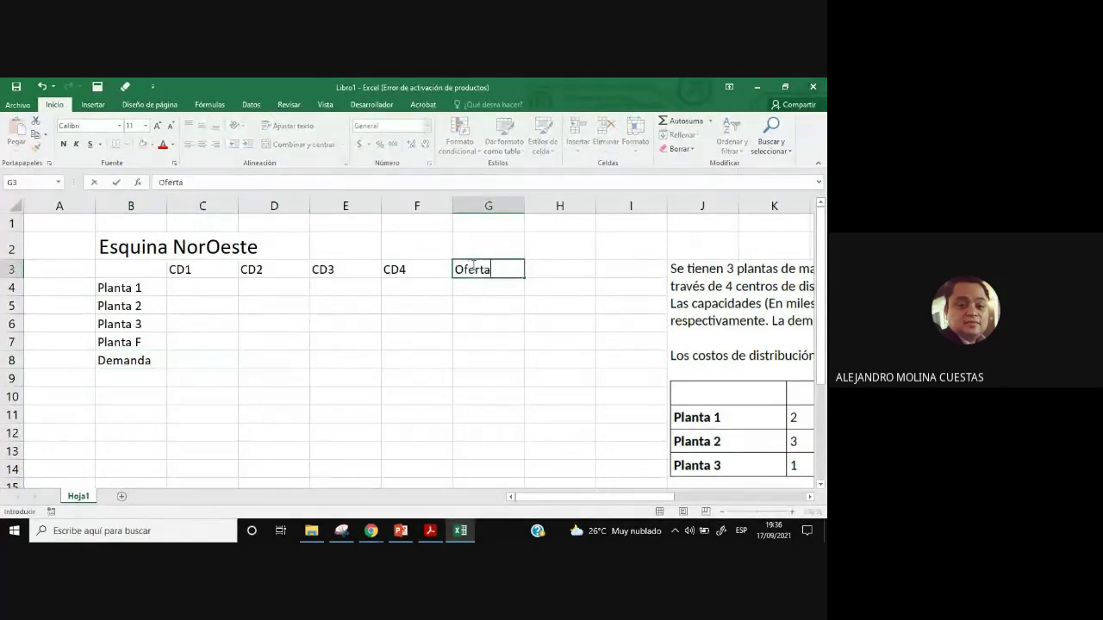
{"action": "key", "text": "Return"}
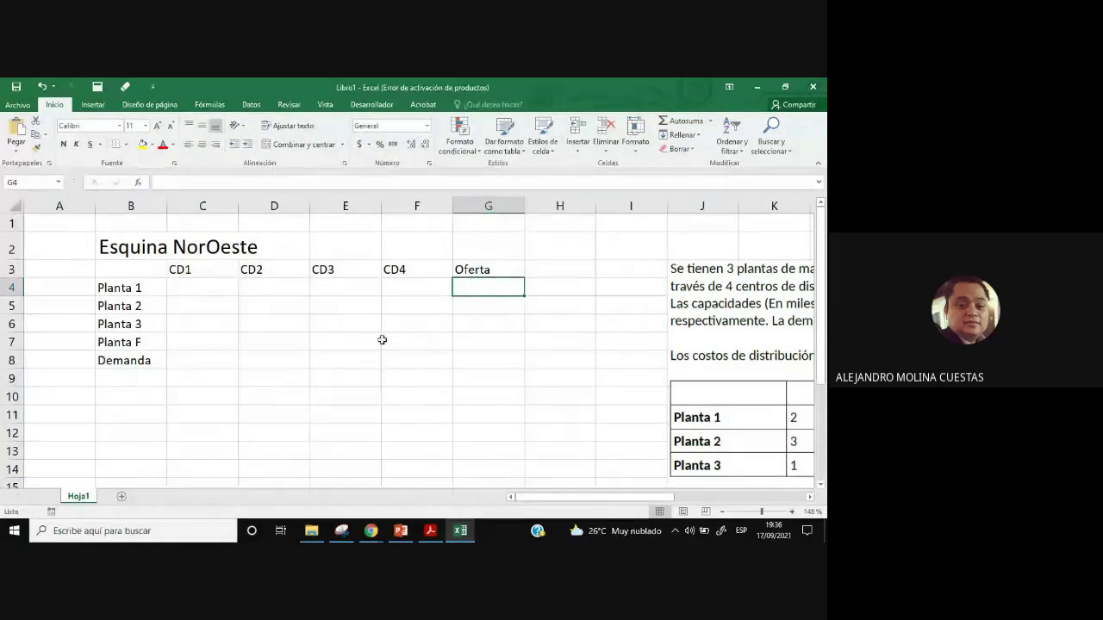
Switch to vogel_noreste.pdf in Adobe Acrobat and bring up the table of special restriction cases on page 2.
{"action": "left_click", "coordinate": [429, 531]}
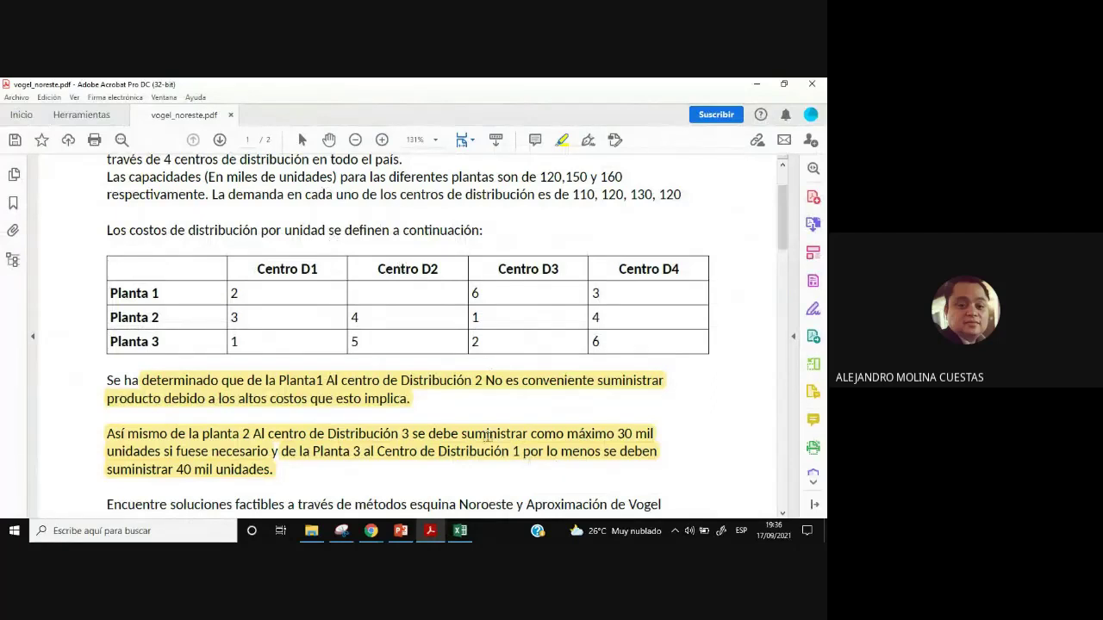
{"action": "scroll", "coordinate": [585, 399], "scroll_direction": "down", "scroll_amount": 3}
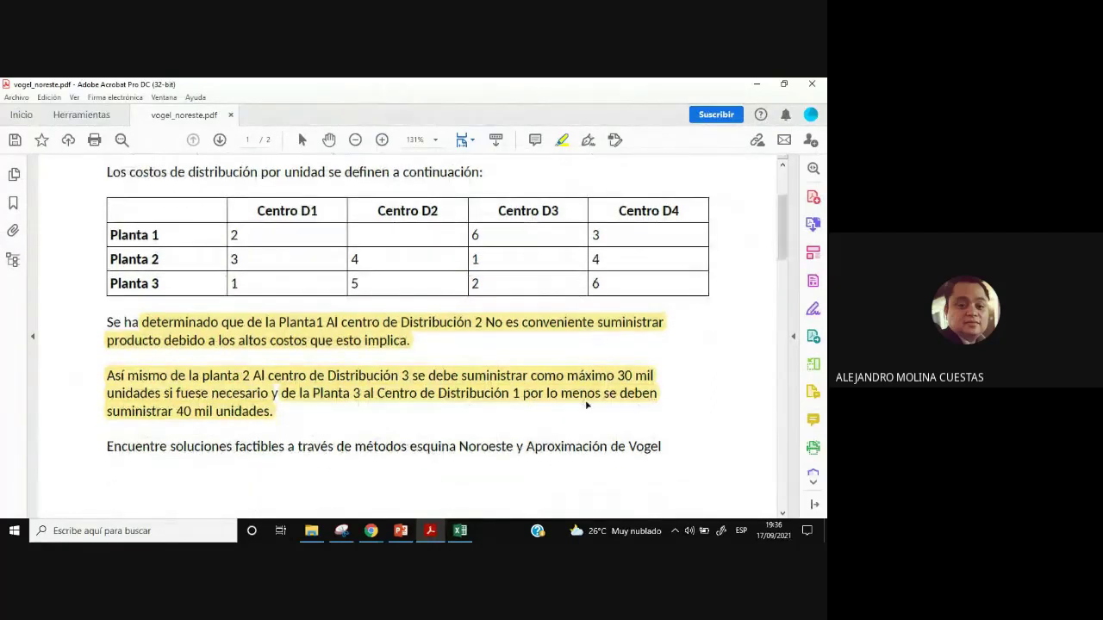
{"action": "scroll", "coordinate": [586, 400], "scroll_direction": "down", "scroll_amount": 8}
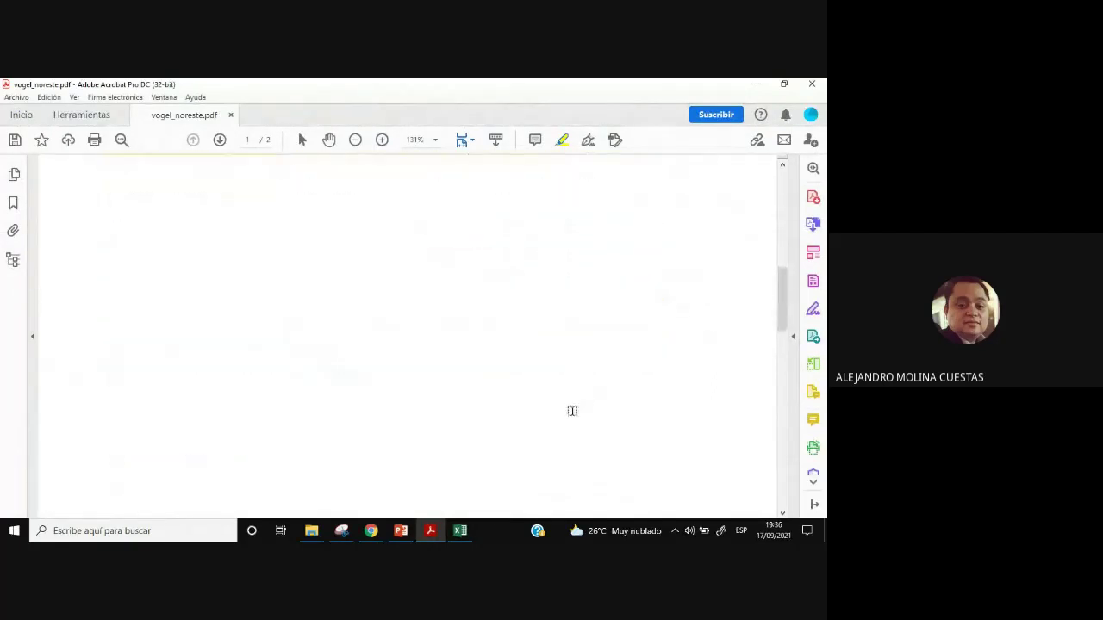
{"action": "scroll", "coordinate": [571, 405], "scroll_direction": "down", "scroll_amount": 6}
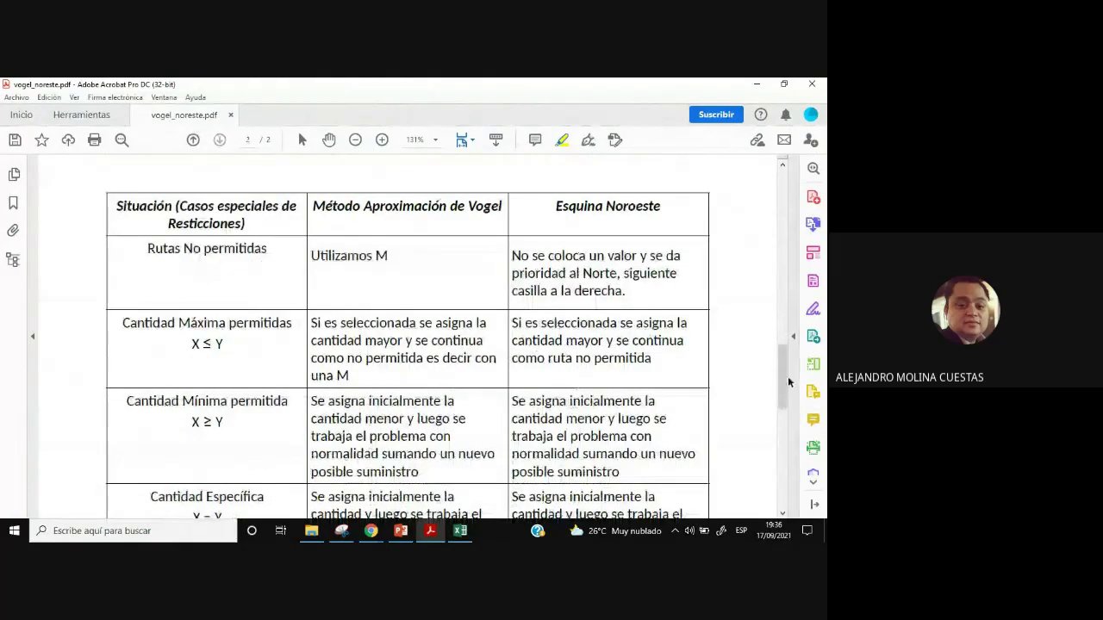
{"action": "mouse_move", "coordinate": [786, 382]}
{"action": "left_mouse_down"}
{"action": "mouse_move", "coordinate": [787, 404]}
{"action": "mouse_move", "coordinate": [789, 382]}
{"action": "left_mouse_up"}
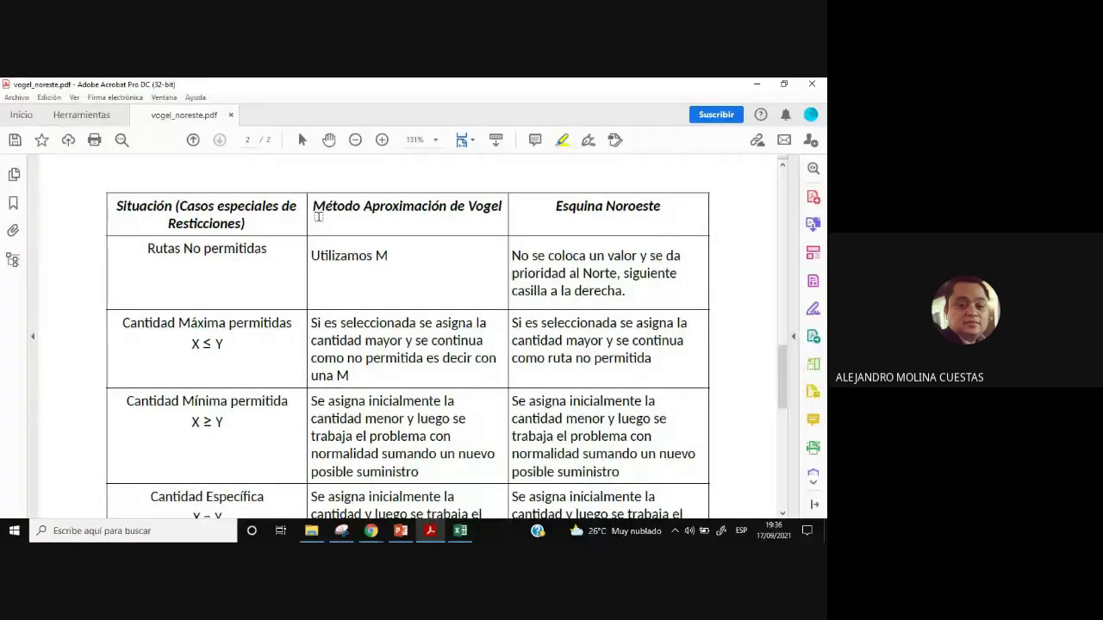
Highlight the Rutas No permitidas label and its rules for both Vogel and Esquina Noroeste in yellow.
{"action": "left_click", "coordinate": [563, 141]}
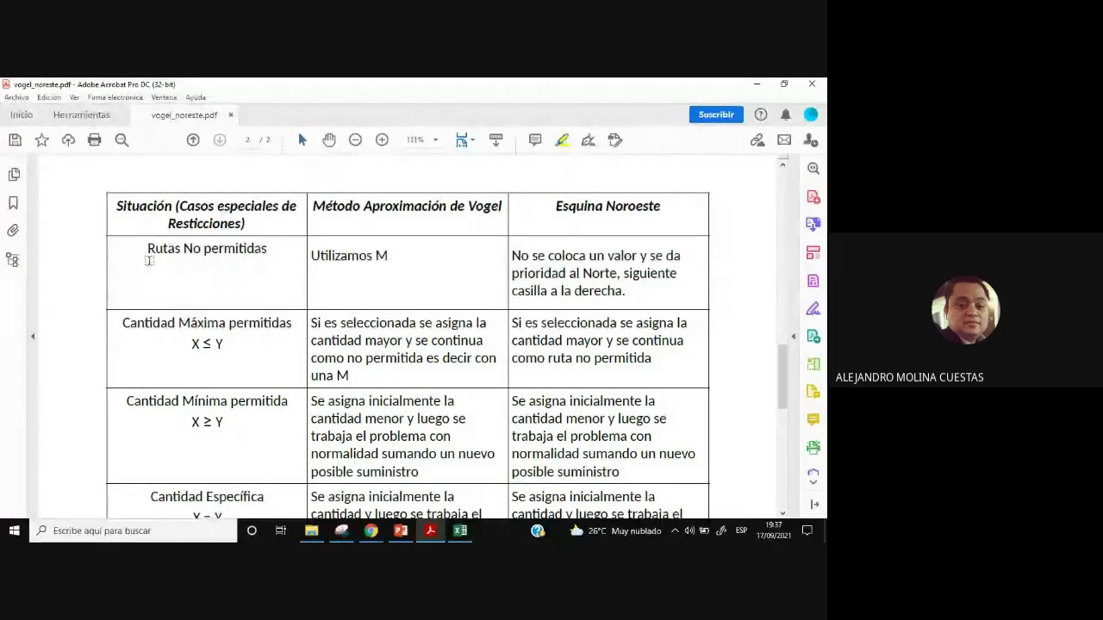
{"action": "left_click_drag", "start_coordinate": [148, 249], "coordinate": [298, 258]}
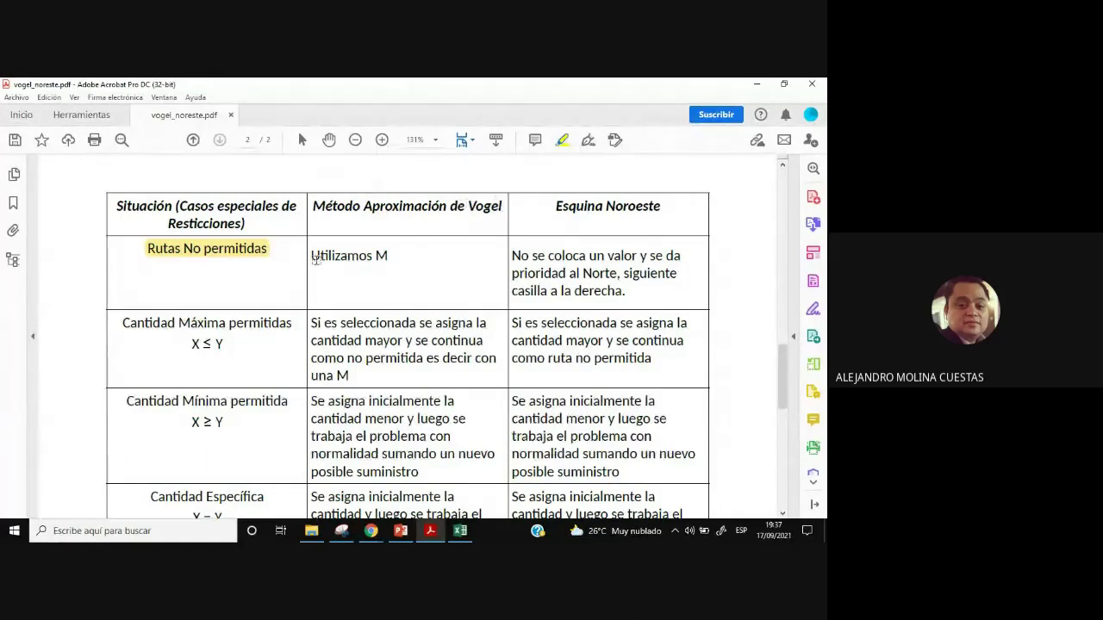
{"action": "left_click_drag", "start_coordinate": [313, 257], "coordinate": [390, 258]}
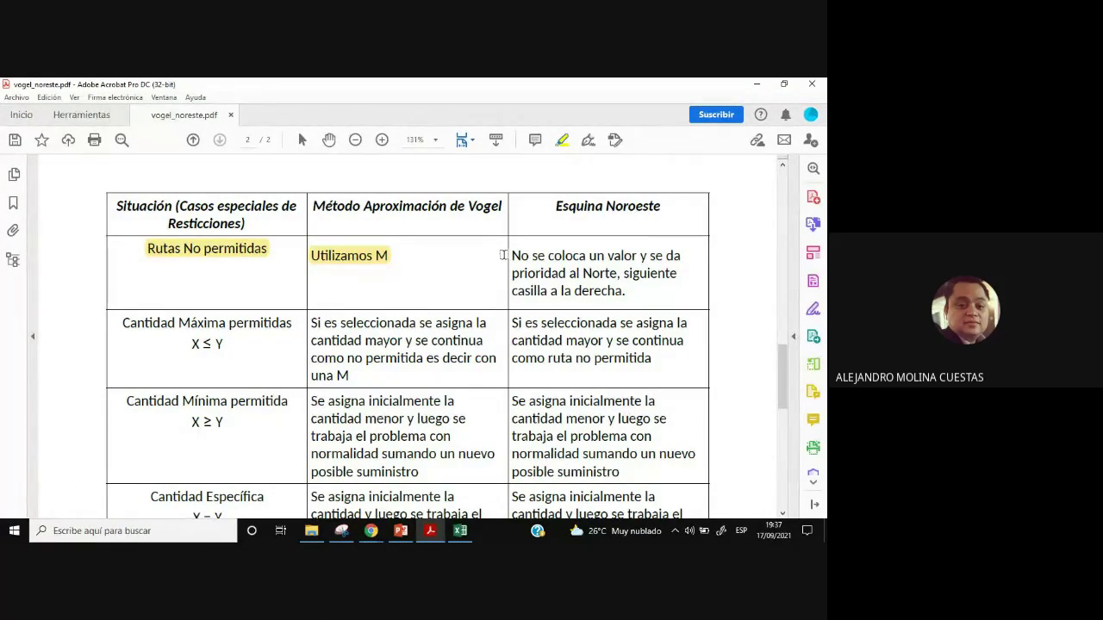
{"action": "mouse_move", "coordinate": [508, 256]}
{"action": "left_mouse_down"}
{"action": "mouse_move", "coordinate": [662, 256]}
{"action": "mouse_move", "coordinate": [627, 273]}
{"action": "mouse_move", "coordinate": [669, 272]}
{"action": "mouse_move", "coordinate": [626, 292]}
{"action": "left_mouse_up"}
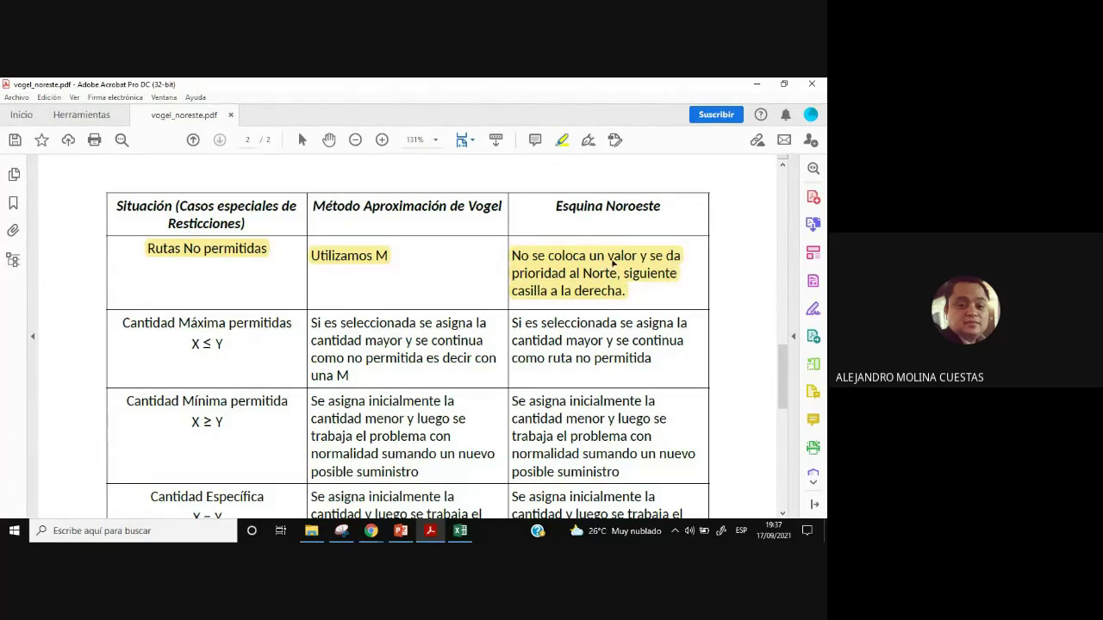
Highlight the conditions X ≤ Y, X ≥ Y and X = Y in the maximum, minimum and specific quantity rows.
{"action": "left_click_drag", "start_coordinate": [186, 345], "coordinate": [232, 348]}
{"action": "left_click_drag", "start_coordinate": [188, 423], "coordinate": [226, 423]}
{"action": "scroll", "coordinate": [256, 460], "scroll_direction": "down", "scroll_amount": 2}
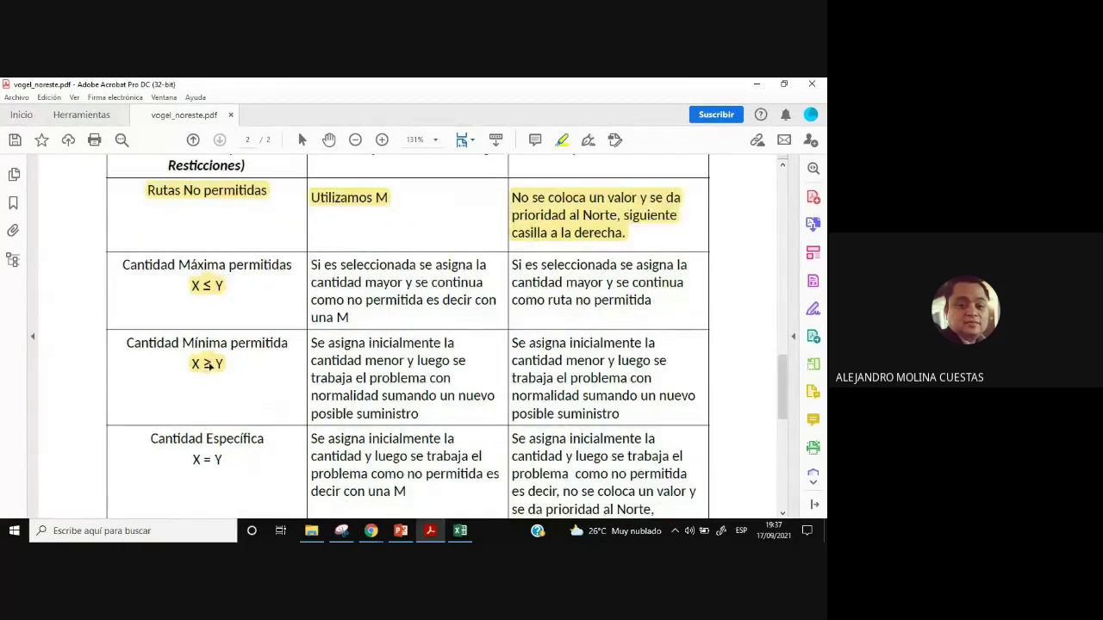
{"action": "left_click_drag", "start_coordinate": [189, 460], "coordinate": [226, 461]}
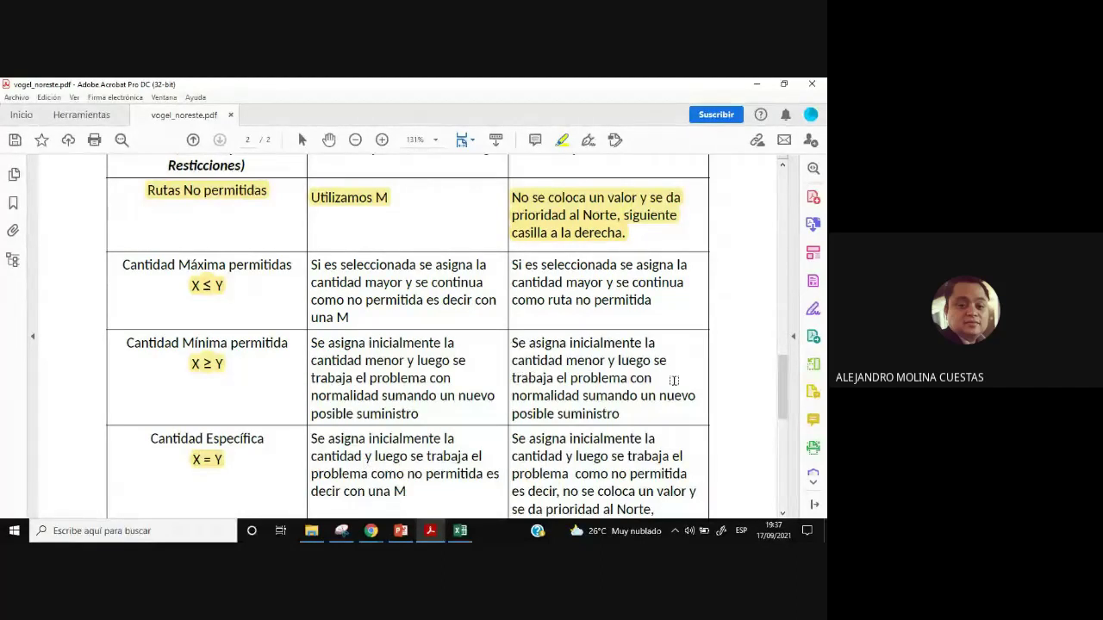
Review the rules for maximum, minimum and specific quantities, and return to the Libro1 workbook in Excel.
{"action": "scroll", "coordinate": [668, 387], "scroll_direction": "up", "scroll_amount": 1}
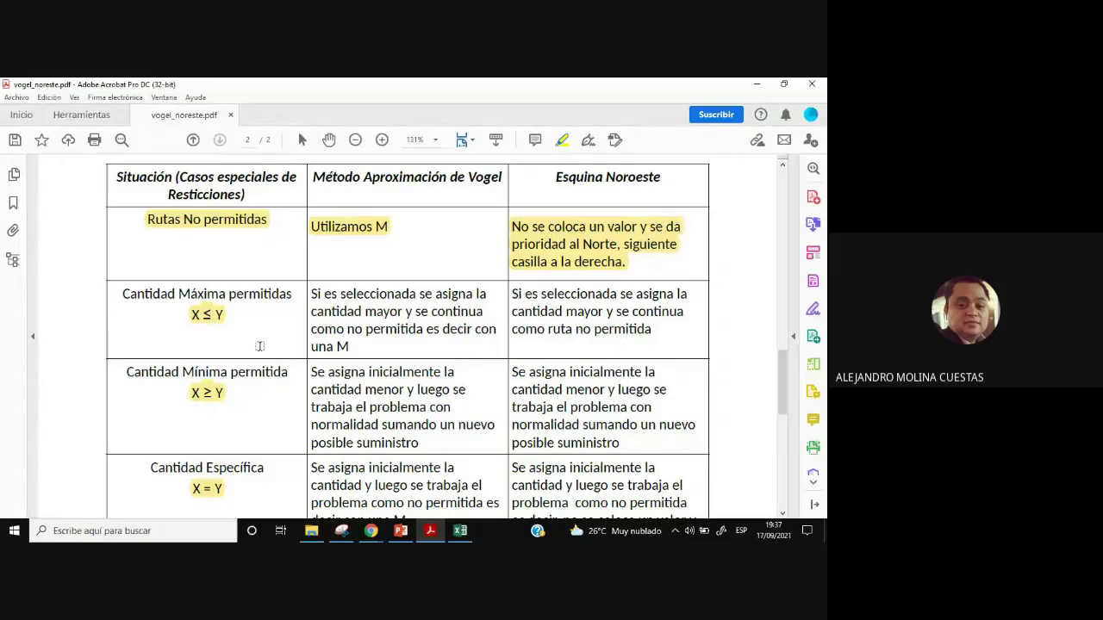
{"action": "scroll", "coordinate": [625, 450], "scroll_direction": "down", "scroll_amount": 1}
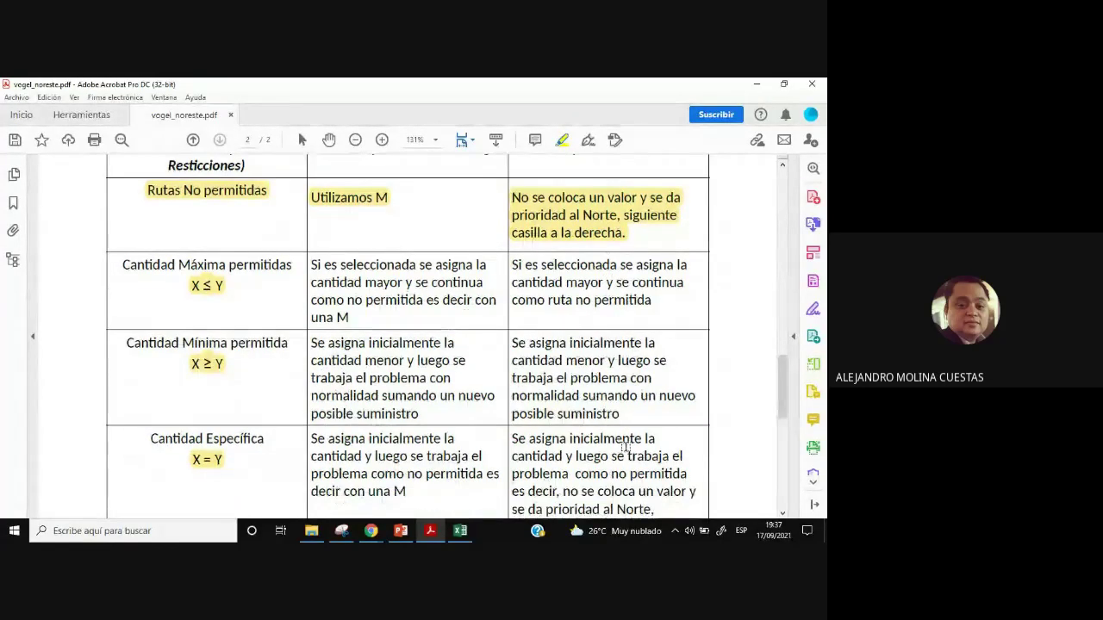
{"action": "scroll", "coordinate": [689, 428], "scroll_direction": "down", "scroll_amount": 1}
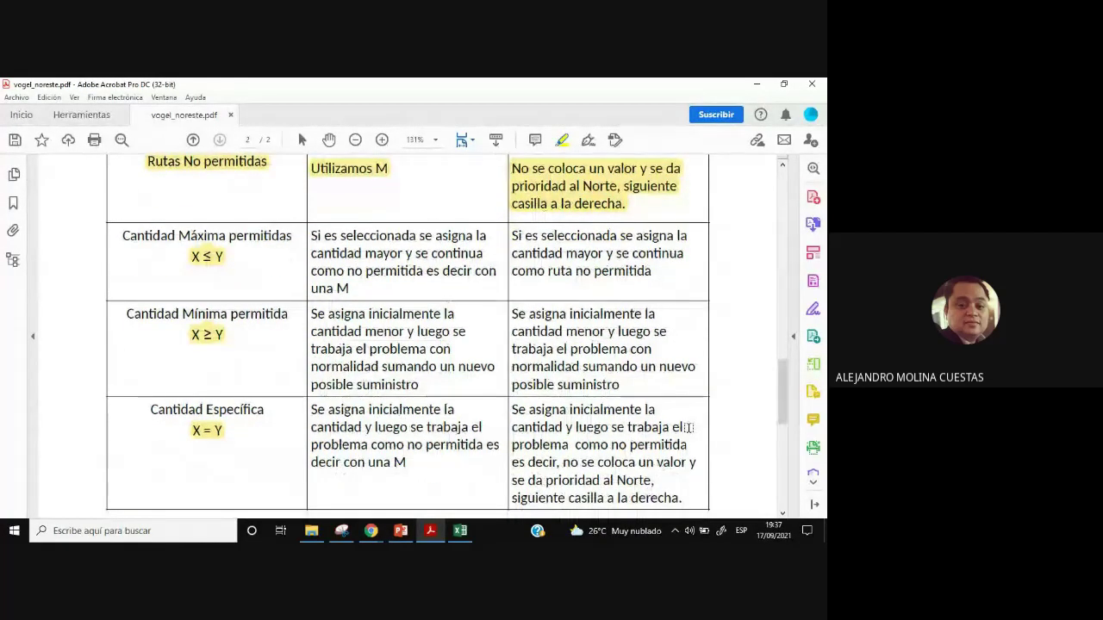
{"action": "scroll", "coordinate": [688, 428], "scroll_direction": "up", "scroll_amount": 2}
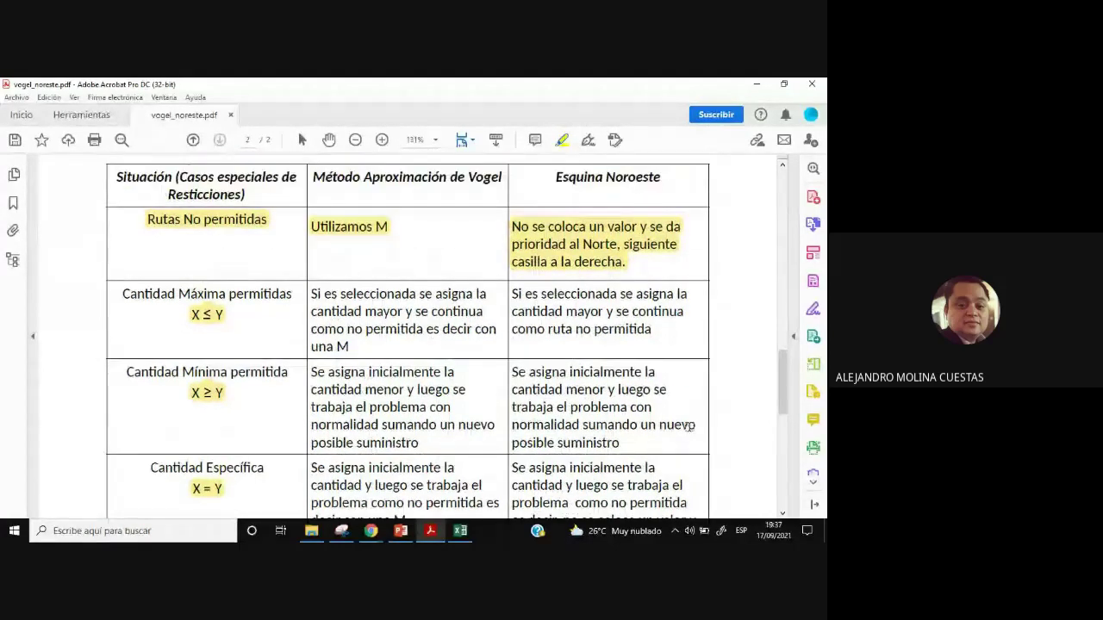
{"action": "scroll", "coordinate": [692, 431], "scroll_direction": "down", "scroll_amount": 1}
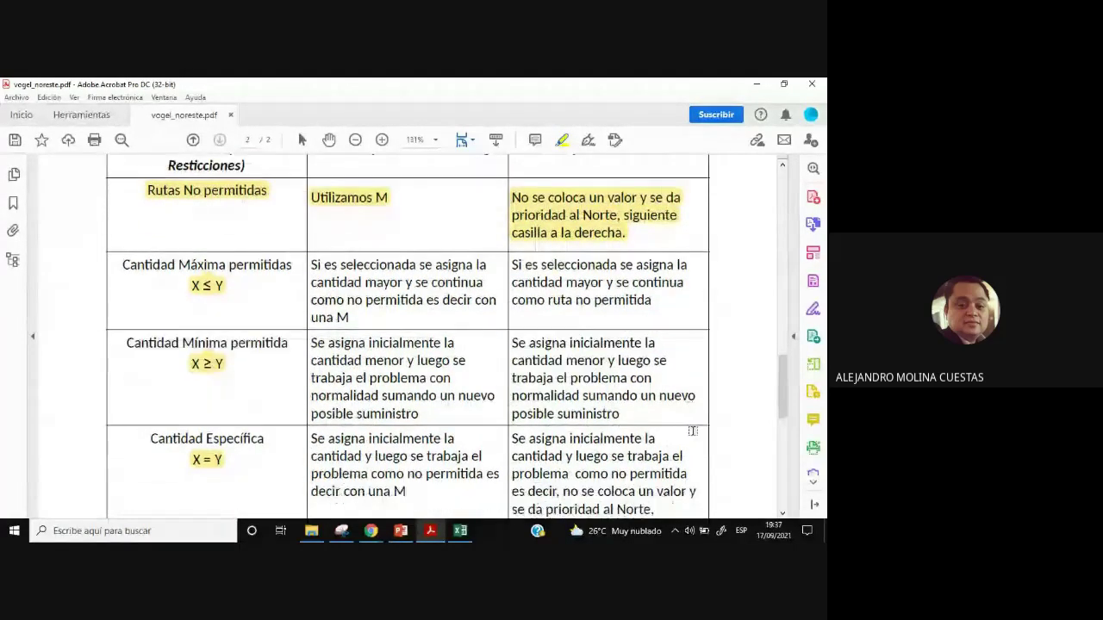
{"action": "left_click", "coordinate": [460, 531]}
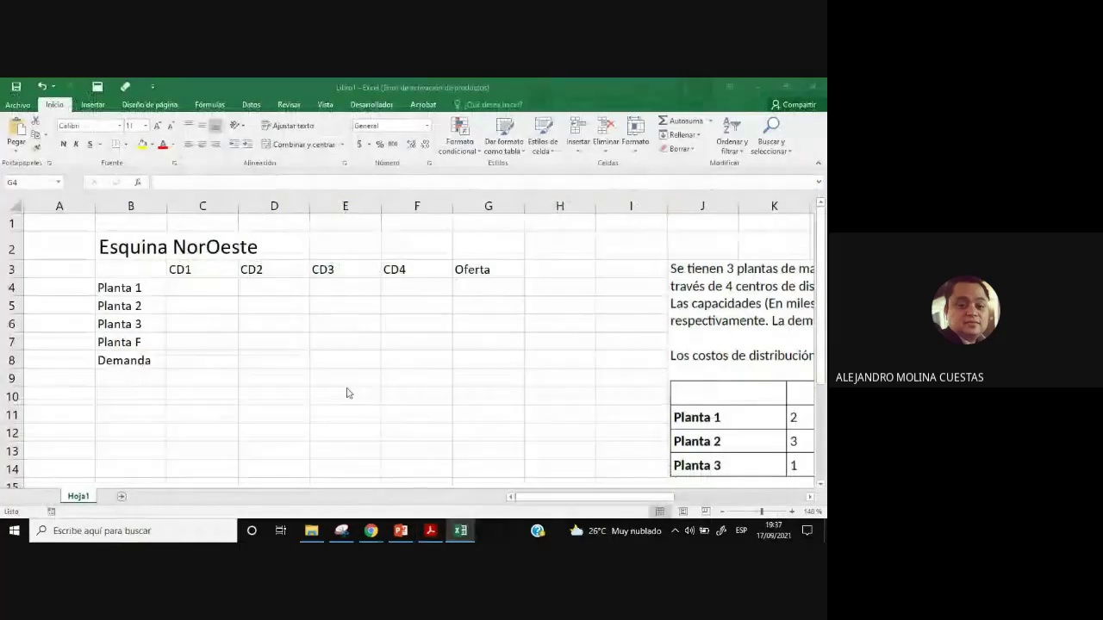
Enter Planta 1's costs as 2 for CD1, 6 for CD3 and 3 for CD4, leaving CD2 blank.
{"action": "left_click", "coordinate": [274, 360]}
{"action": "left_click_drag", "start_coordinate": [728, 366], "coordinate": [184, 305]}
{"action": "key", "text": "Escape"}
{"action": "left_click", "coordinate": [202, 291]}
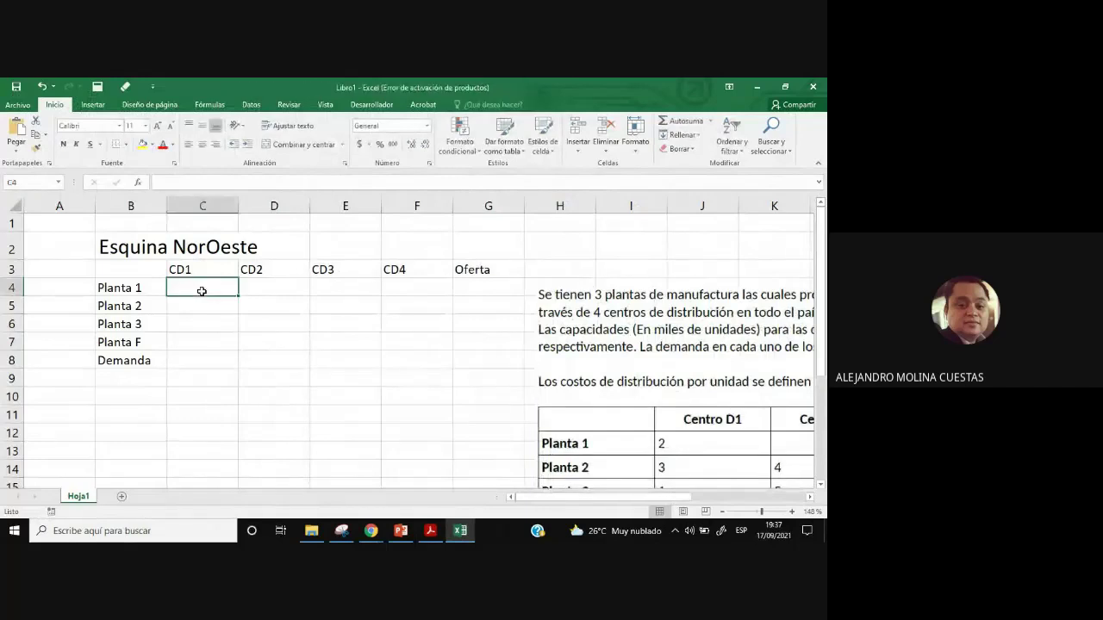
{"action": "type", "text": "2"}
{"action": "key", "text": "Tab"}
{"action": "key", "text": "Tab"}
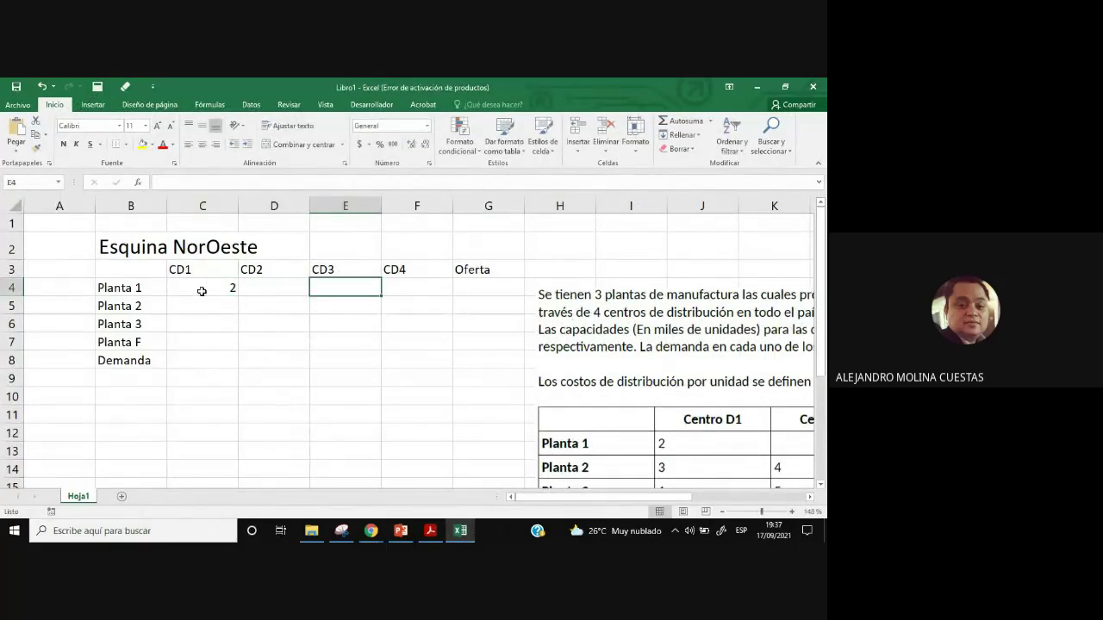
{"action": "type", "text": "6"}
{"action": "key", "text": "Tab"}
{"action": "type", "text": "3"}
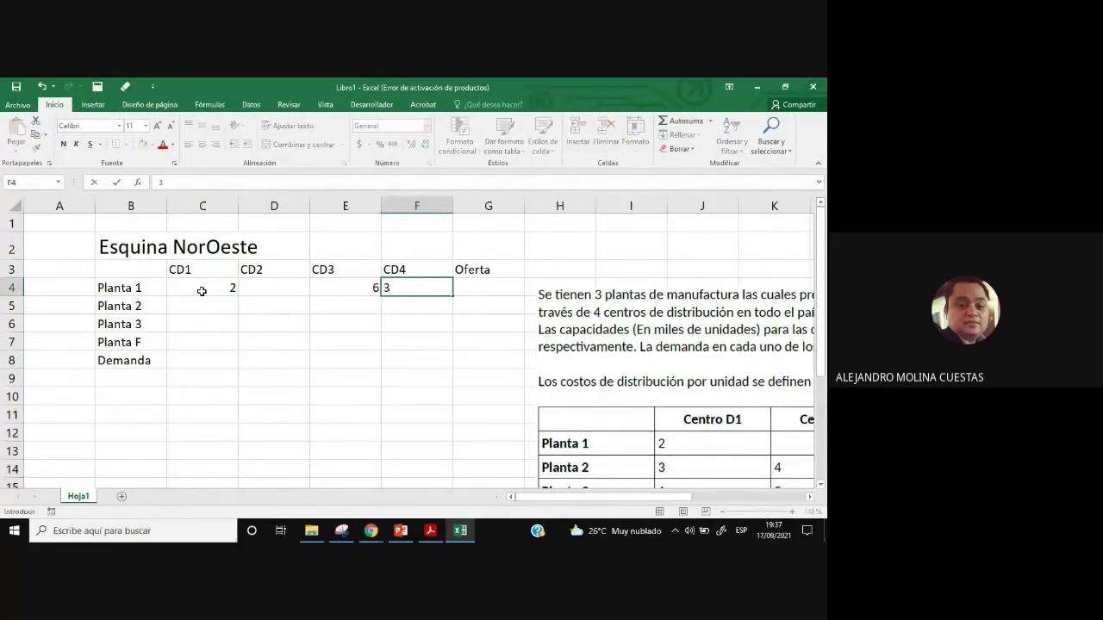
{"action": "key", "text": "Tab"}
Move the problem image clear of the Oferta column and enter supplies 120, 150, 160 and 50 for Planta 1, 2, 3 and F.
{"action": "left_click_drag", "start_coordinate": [546, 417], "coordinate": [667, 442]}
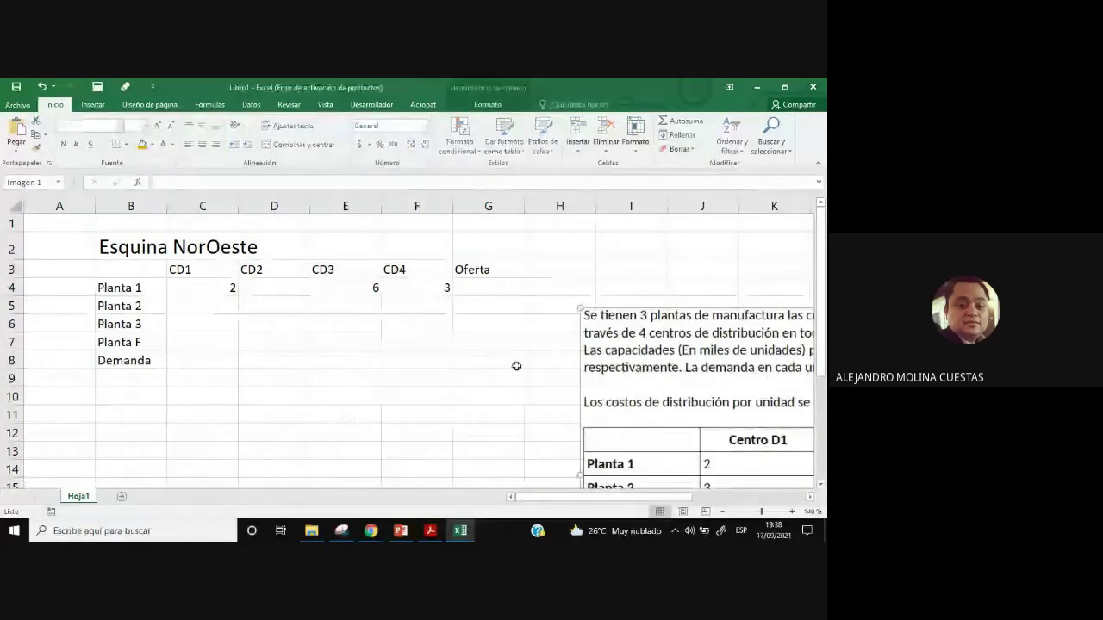
{"action": "left_click", "coordinate": [490, 288]}
{"action": "type", "text": "120"}
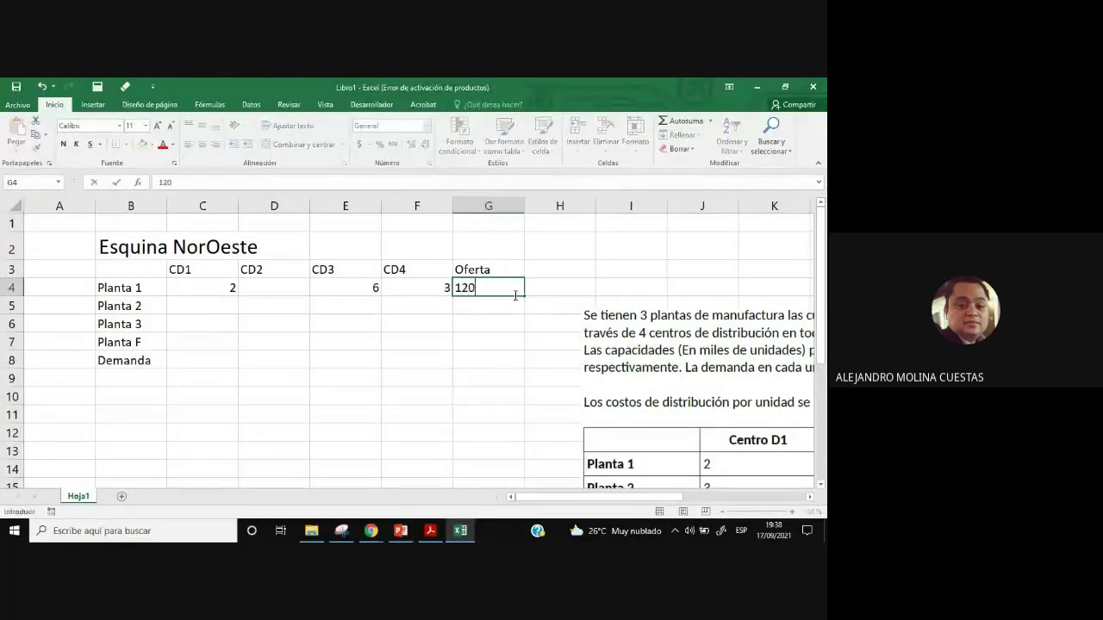
{"action": "key", "text": "Return"}
{"action": "type", "text": "150"}
{"action": "key", "text": "Return"}
{"action": "type", "text": "160"}
{"action": "key", "text": "Return"}
{"action": "type", "text": "50"}
{"action": "key", "text": "Return"}
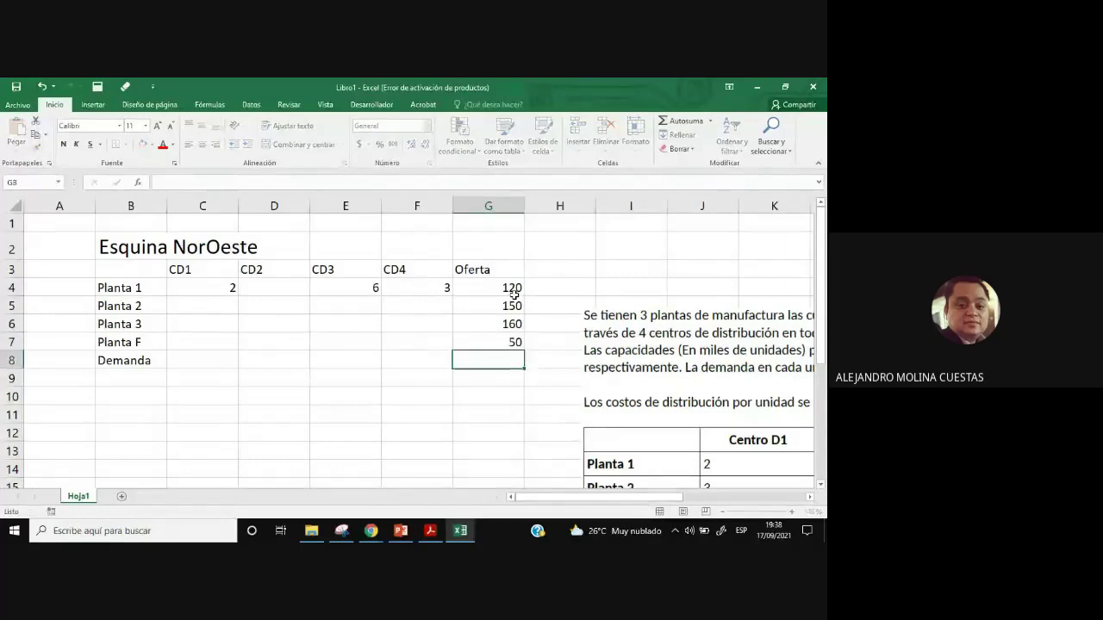
Fill the Demanda row with 110, 120, 130 and 120 for CD1 to CD4, consulting the problem statement image.
{"action": "left_click_drag", "start_coordinate": [701, 353], "coordinate": [622, 312]}
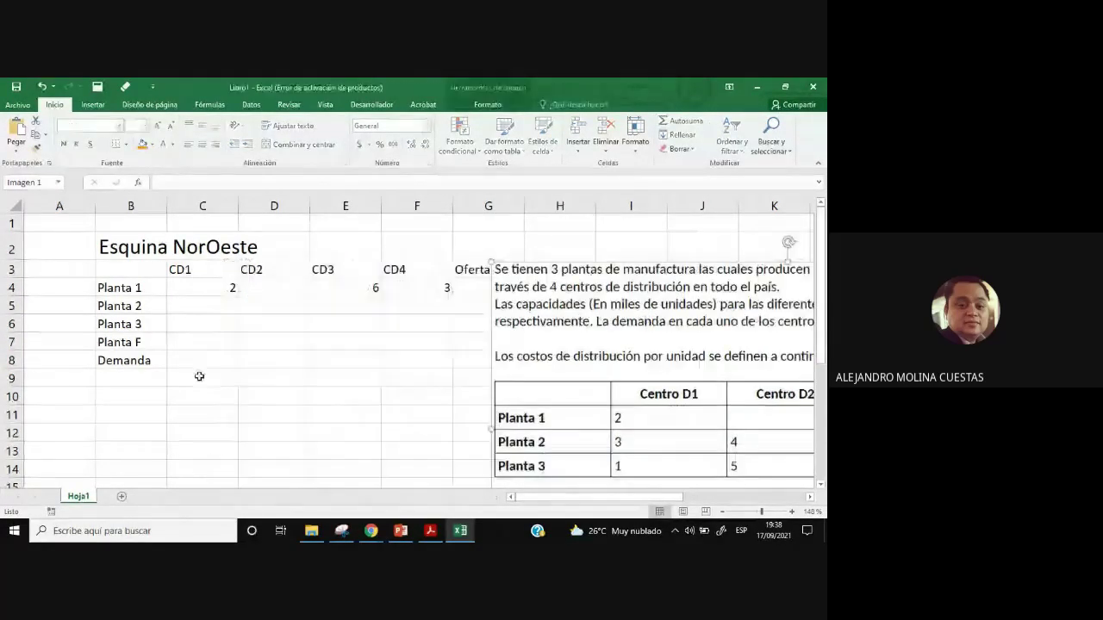
{"action": "left_click", "coordinate": [211, 345]}
{"action": "type", "text": "1"}
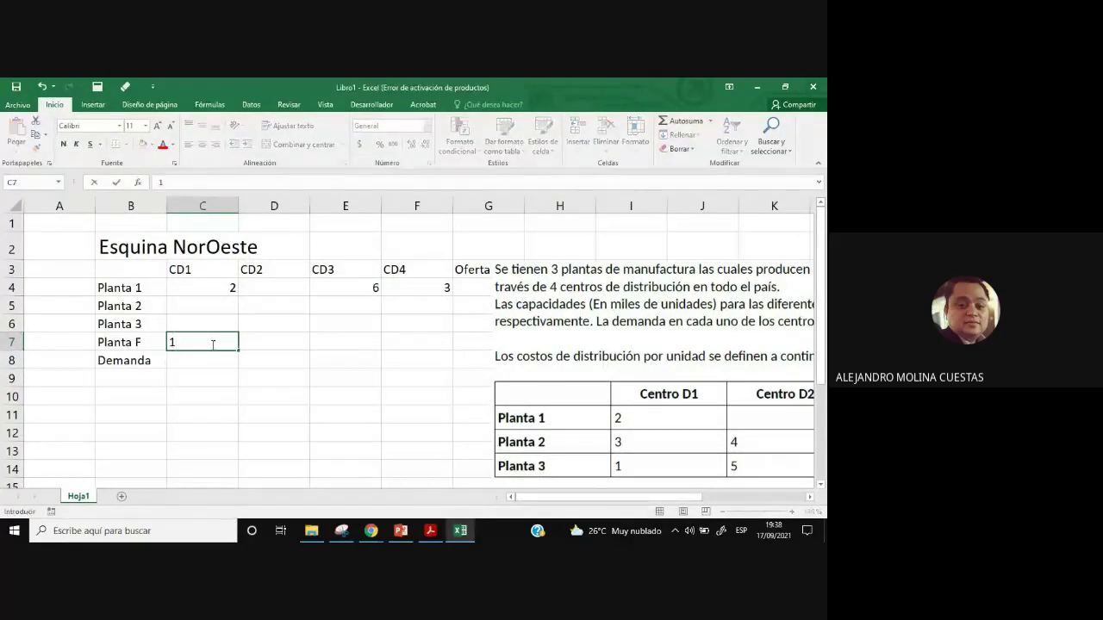
{"action": "key", "text": "Escape"}
{"action": "key", "text": "Down"}
{"action": "type", "text": "110"}
{"action": "key", "text": "Tab"}
{"action": "type", "text": "120"}
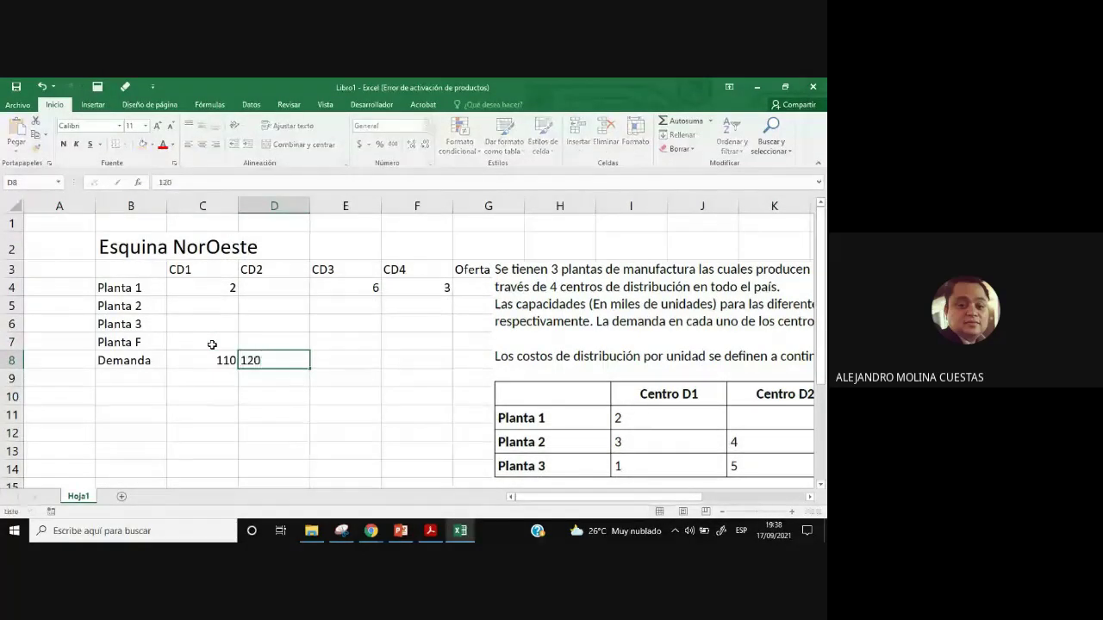
{"action": "key", "text": "Tab"}
{"action": "type", "text": "130"}
{"action": "key", "text": "Tab"}
{"action": "type", "text": "120"}
{"action": "left_click", "coordinate": [345, 396]}
Enter Planta 2's costs as 3, 4, 1 and 4 for CD1 to CD4.
{"action": "left_click_drag", "start_coordinate": [631, 349], "coordinate": [648, 403]}
{"action": "left_click", "coordinate": [230, 305]}
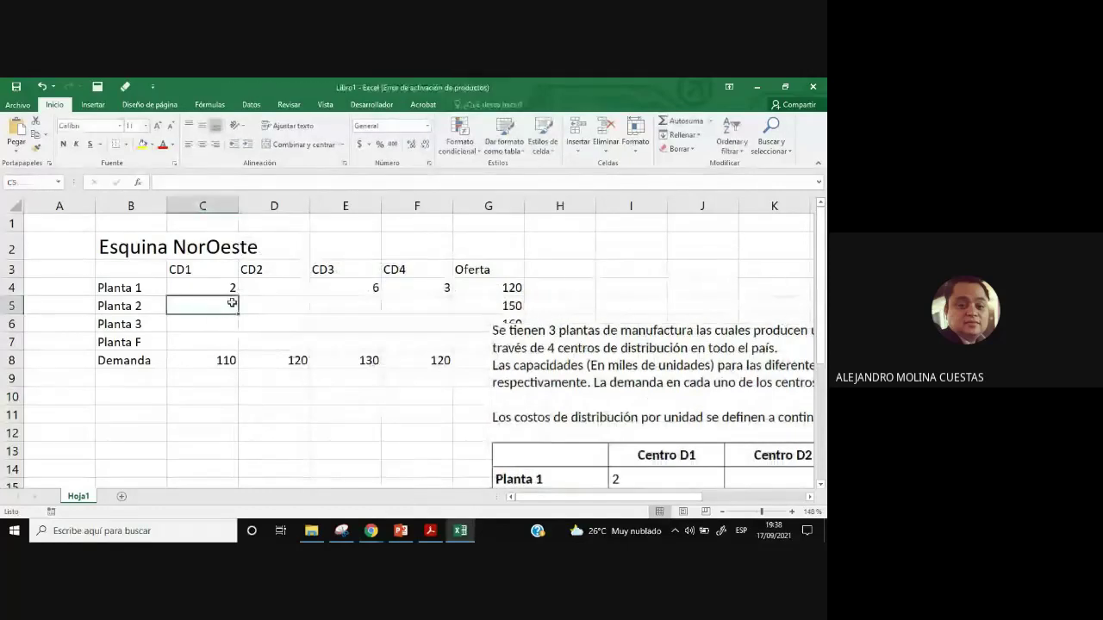
{"action": "type", "text": "3"}
{"action": "key", "text": "Tab"}
{"action": "type", "text": "4"}
{"action": "key", "text": "Tab"}
{"action": "type", "text": "1"}
{"action": "key", "text": "Tab"}
{"action": "type", "text": "4"}
{"action": "key", "text": "Return"}
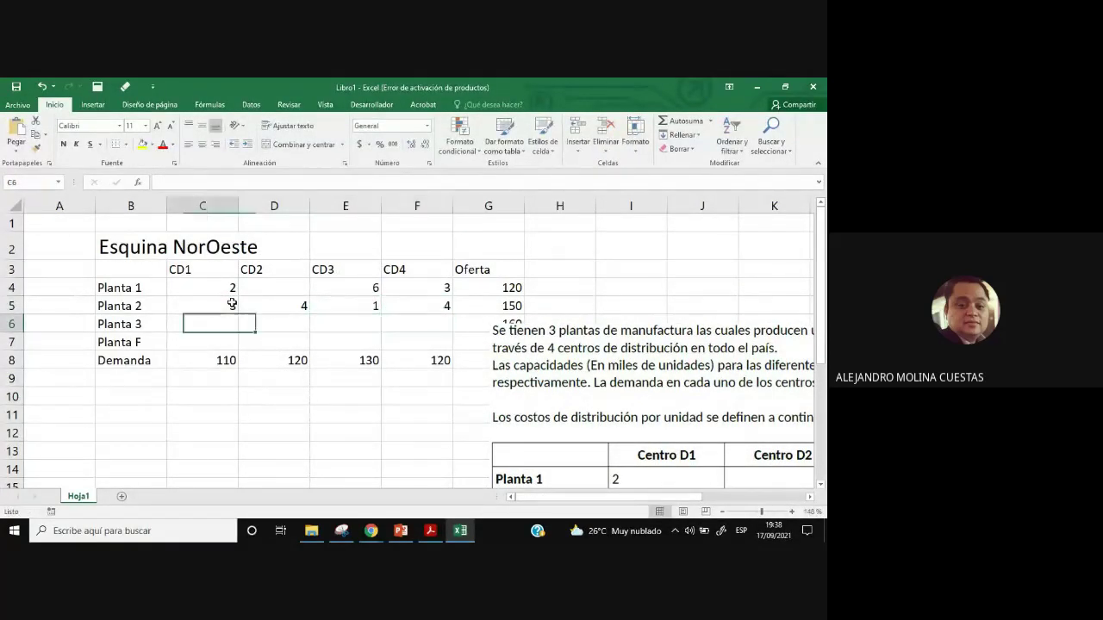
Move the problem image off the table and enter Planta 3's costs as 1, 5, 2 and 6 for CD1 to CD4.
{"action": "left_click_drag", "start_coordinate": [657, 406], "coordinate": [740, 303]}
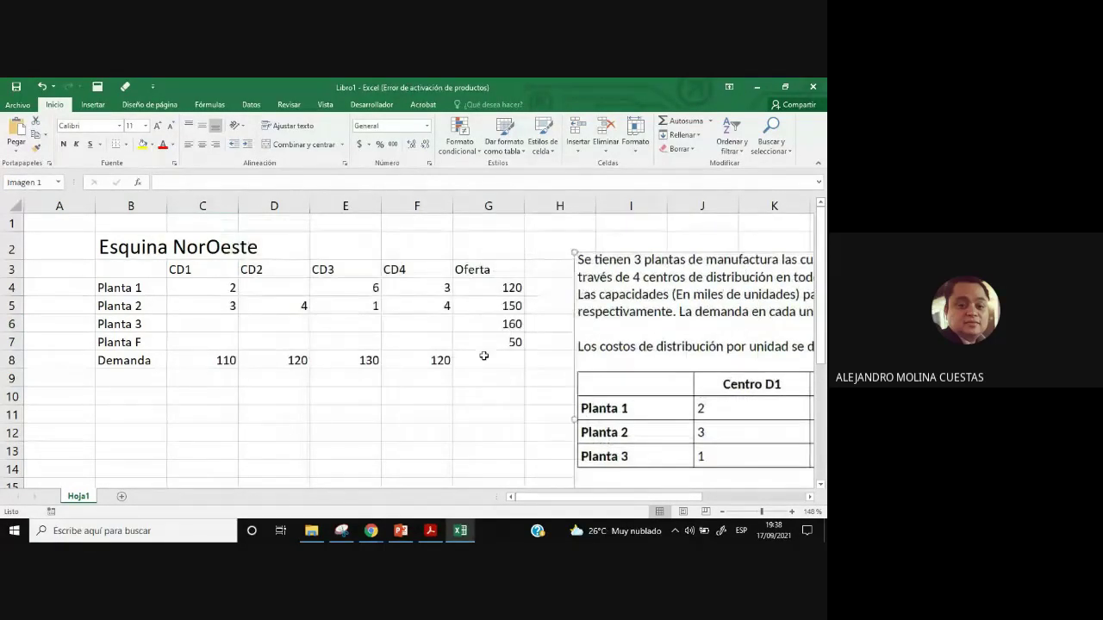
{"action": "left_click", "coordinate": [221, 327]}
{"action": "type", "text": "1"}
{"action": "key", "text": "Tab"}
{"action": "type", "text": "5"}
{"action": "key", "text": "Tab"}
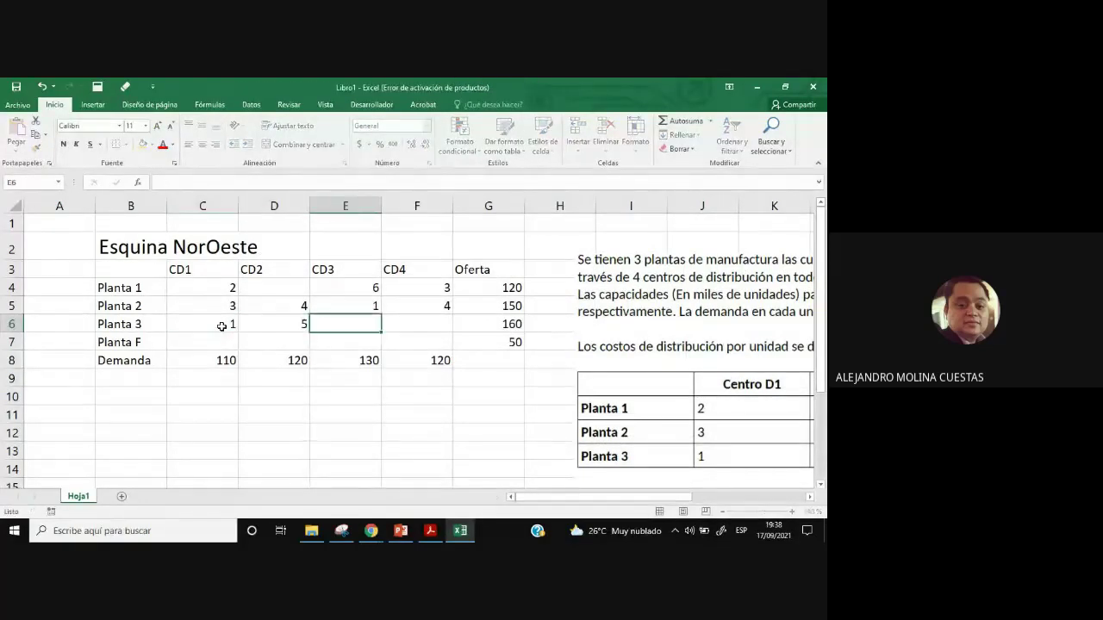
{"action": "type", "text": "2"}
{"action": "key", "text": "Tab"}
{"action": "type", "text": "6"}
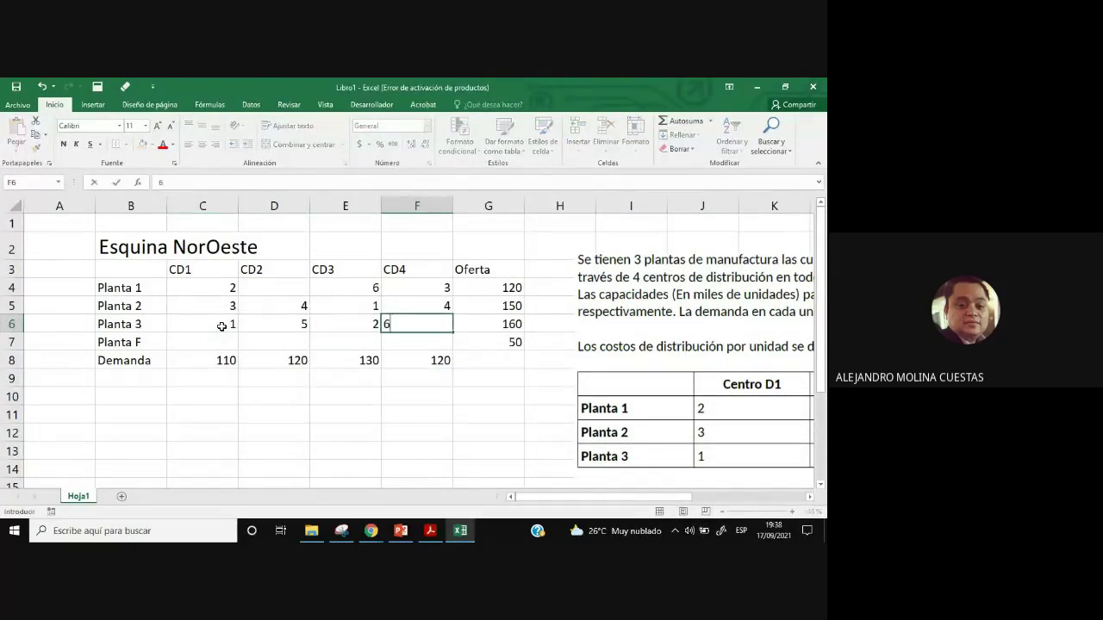
{"action": "key", "text": "Return"}
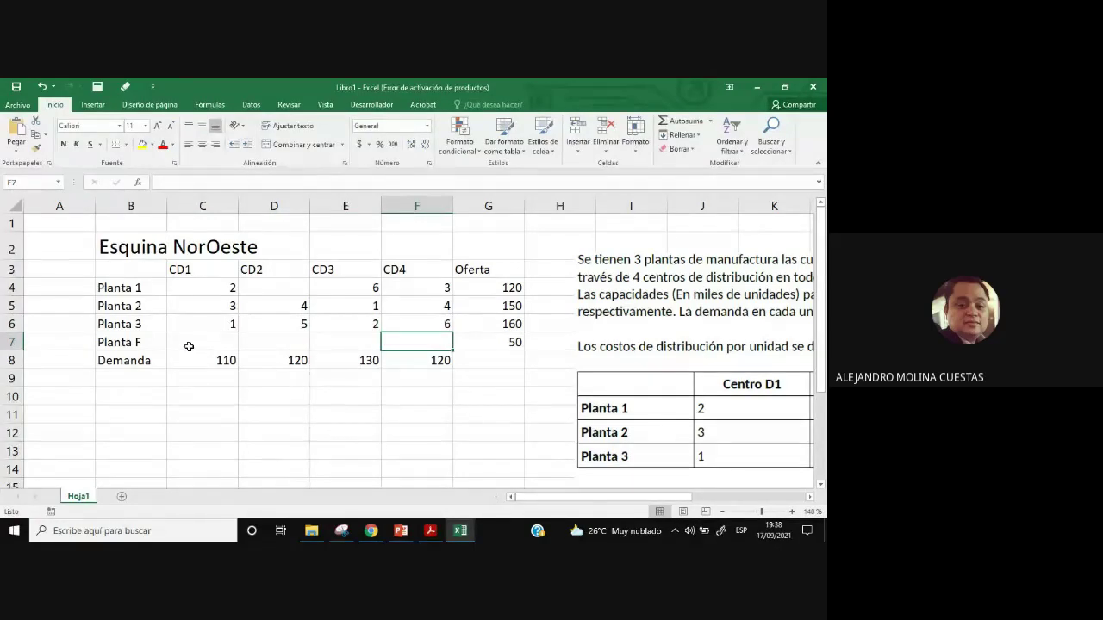
Enter a cost of 0 for Planta F in each of the four distribution centres.
{"action": "left_click", "coordinate": [219, 347]}
{"action": "type", "text": "0"}
{"action": "key", "text": "Tab"}
{"action": "type", "text": "0"}
{"action": "key", "text": "Tab"}
{"action": "type", "text": "0"}
{"action": "key", "text": "Tab"}
{"action": "type", "text": "0"}
{"action": "key", "text": "Tab"}
{"action": "key", "text": "Down"}
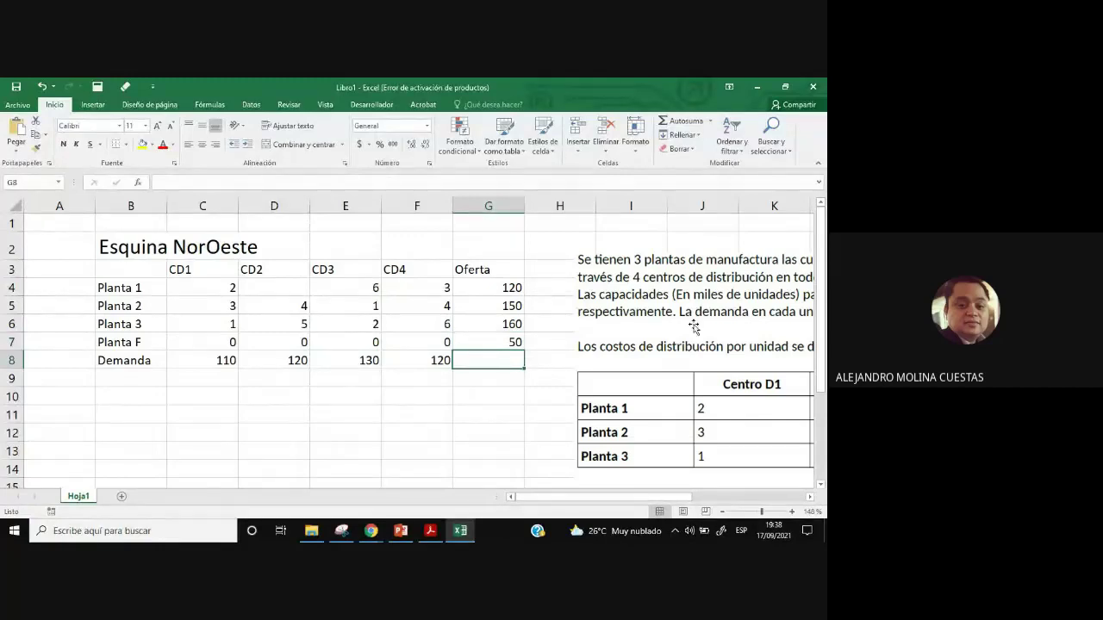
Shade the empty Planta 1–CD2 cell (D4) gray to mark it as a route that is not allowed.
{"action": "left_click", "coordinate": [690, 368]}
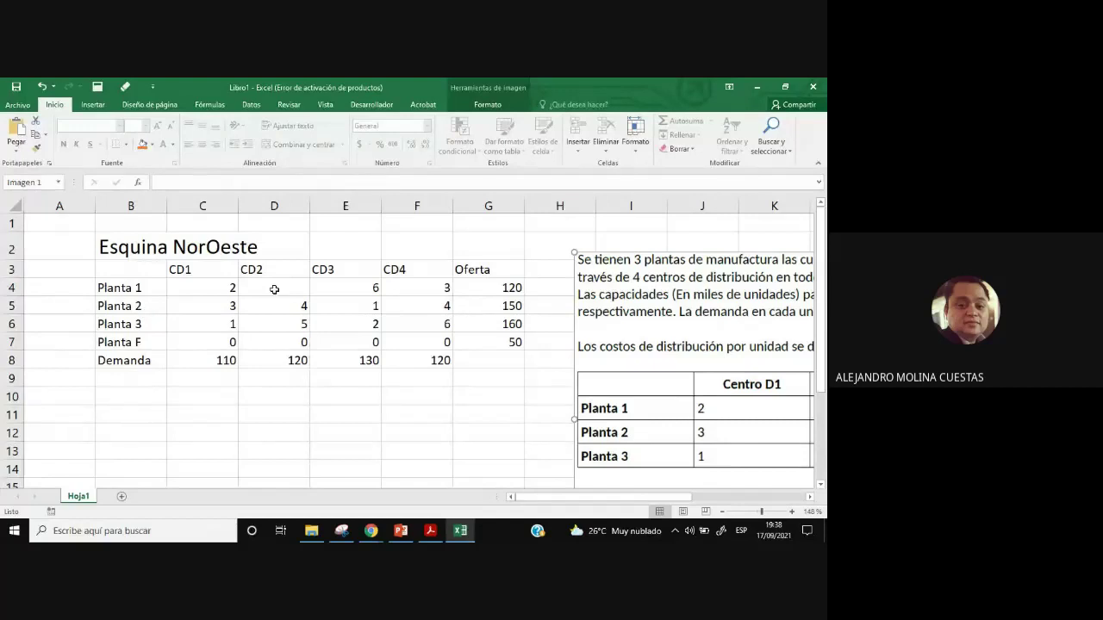
{"action": "left_click", "coordinate": [129, 253]}
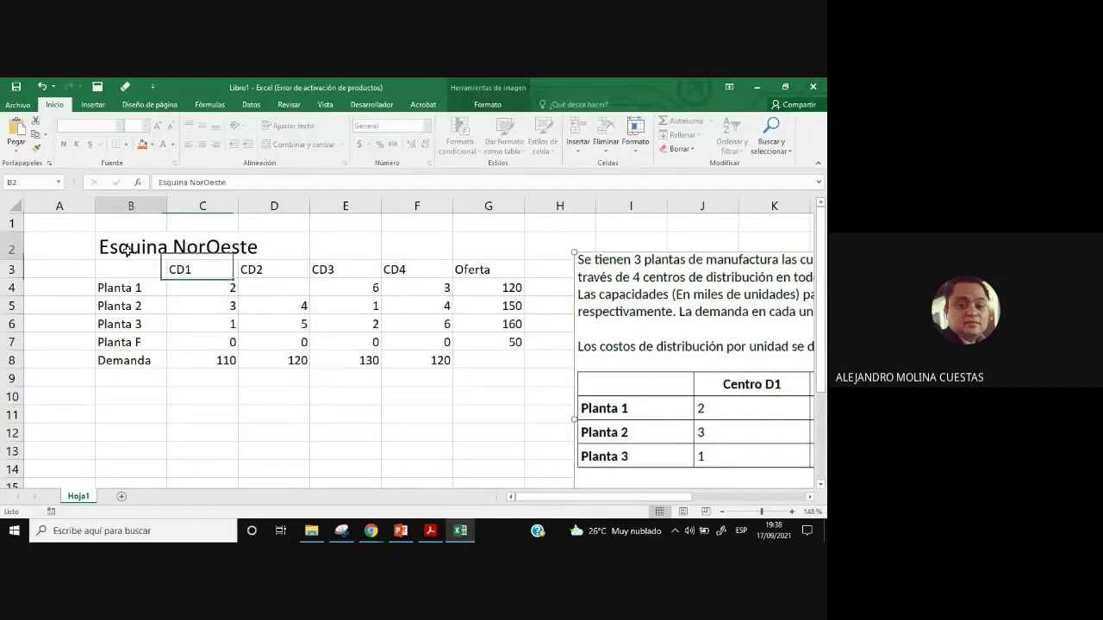
{"action": "left_click", "coordinate": [285, 281]}
{"action": "left_click", "coordinate": [120, 287]}
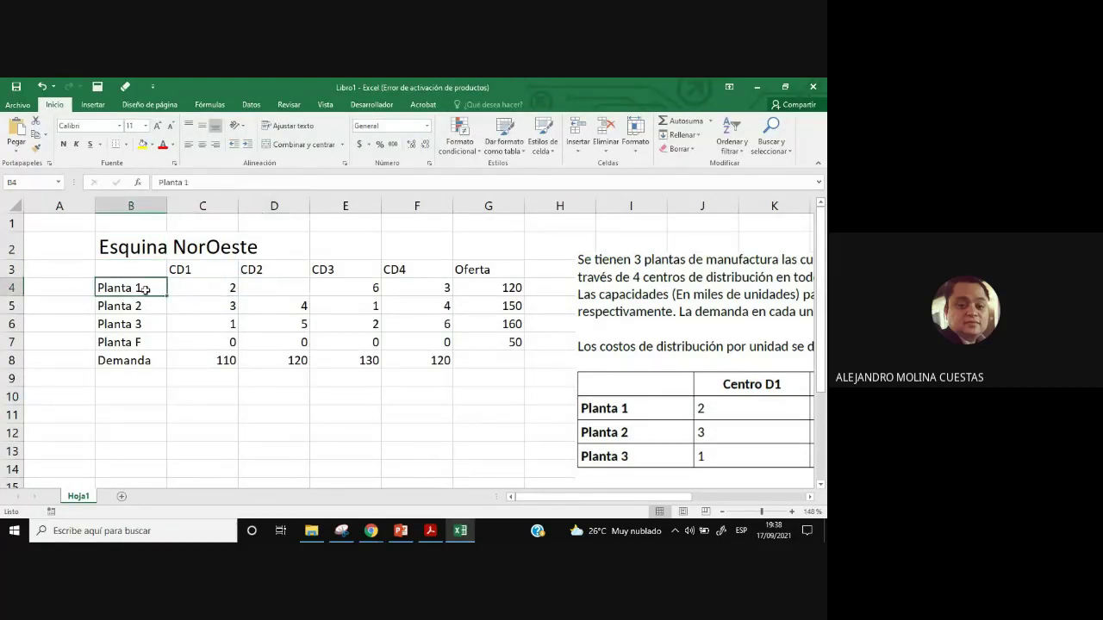
{"action": "left_click", "coordinate": [271, 271]}
{"action": "left_click", "coordinate": [290, 292]}
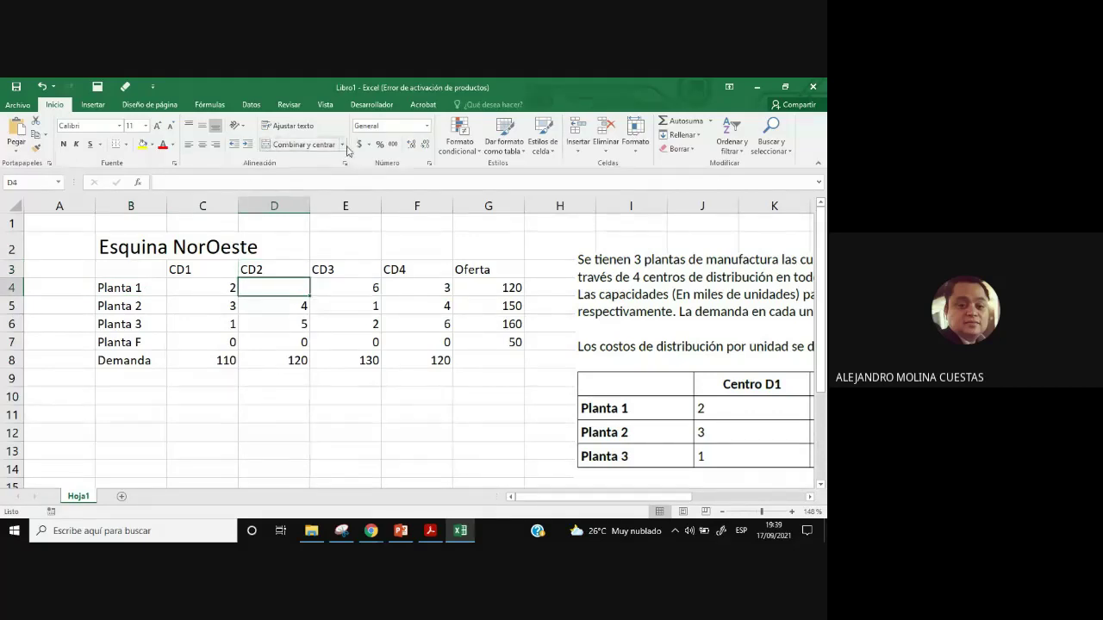
{"action": "left_click", "coordinate": [174, 146]}
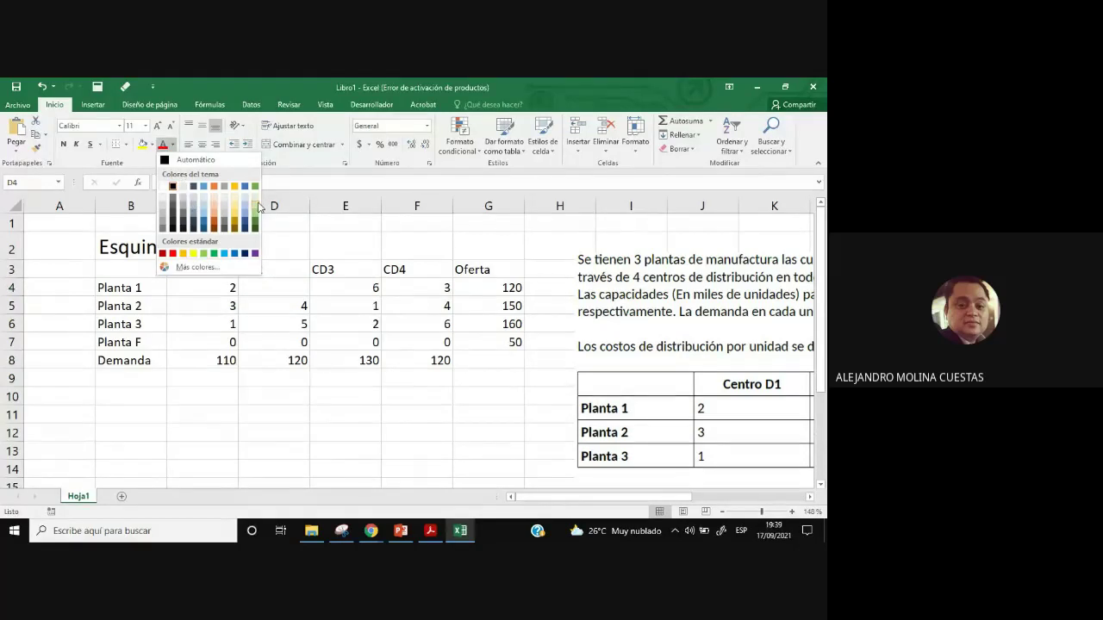
{"action": "left_click", "coordinate": [197, 206]}
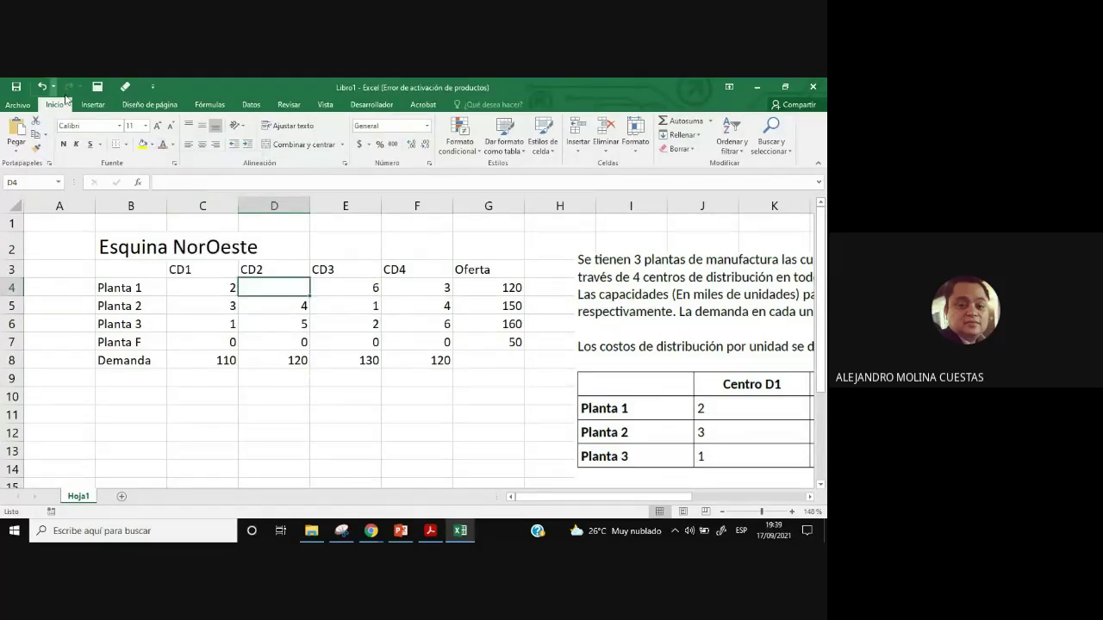
{"action": "left_click", "coordinate": [153, 149]}
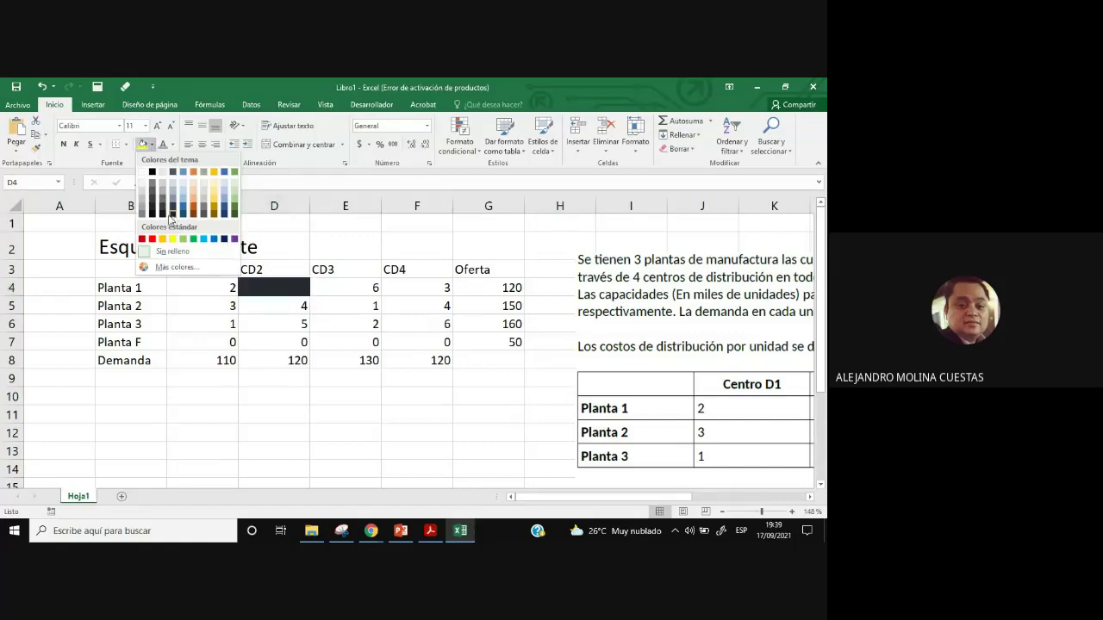
{"action": "left_click", "coordinate": [167, 200]}
{"action": "left_click", "coordinate": [402, 397]}
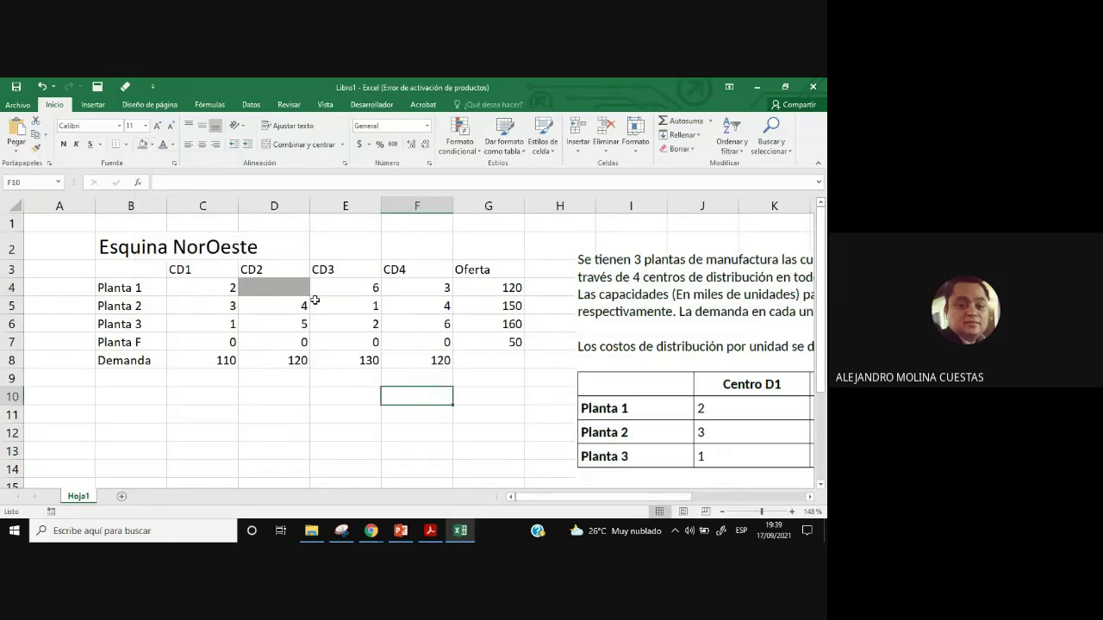
Check that the Oferta values in G4:G7 and the Demanda values in C8:F8 have matching sums.
{"action": "left_click", "coordinate": [279, 287]}
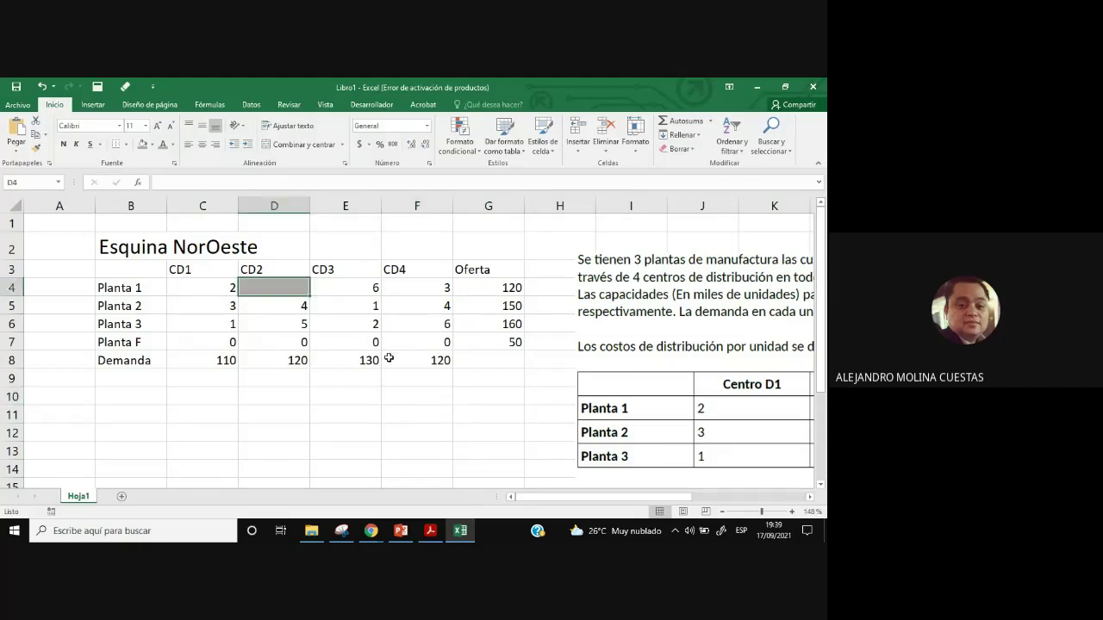
{"action": "left_click_drag", "start_coordinate": [502, 288], "coordinate": [505, 342]}
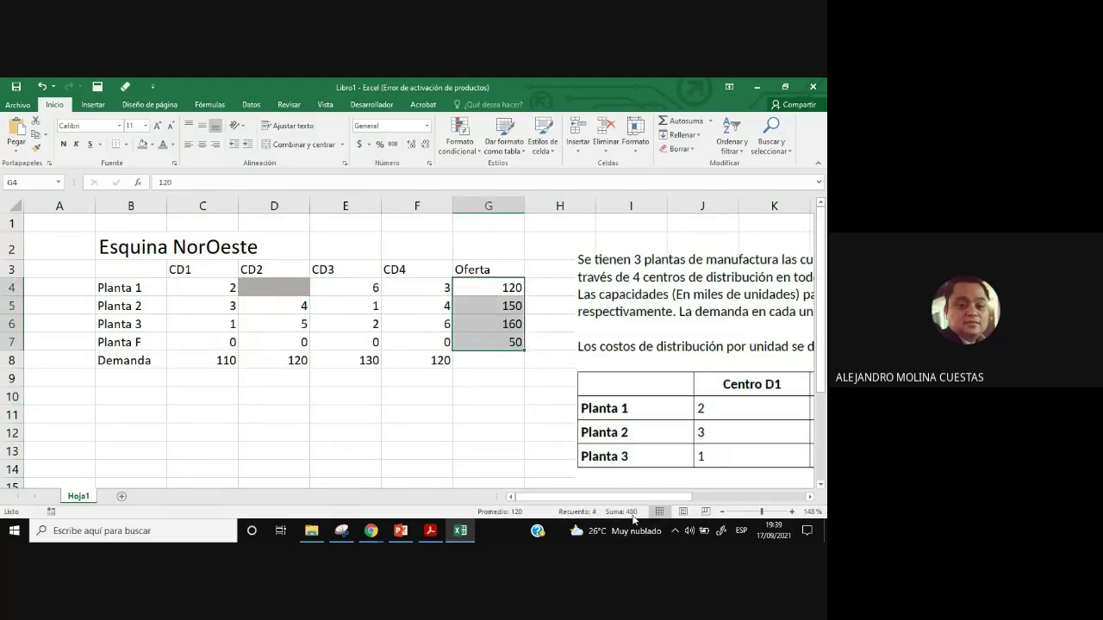
{"action": "left_click_drag", "start_coordinate": [209, 364], "coordinate": [437, 360]}
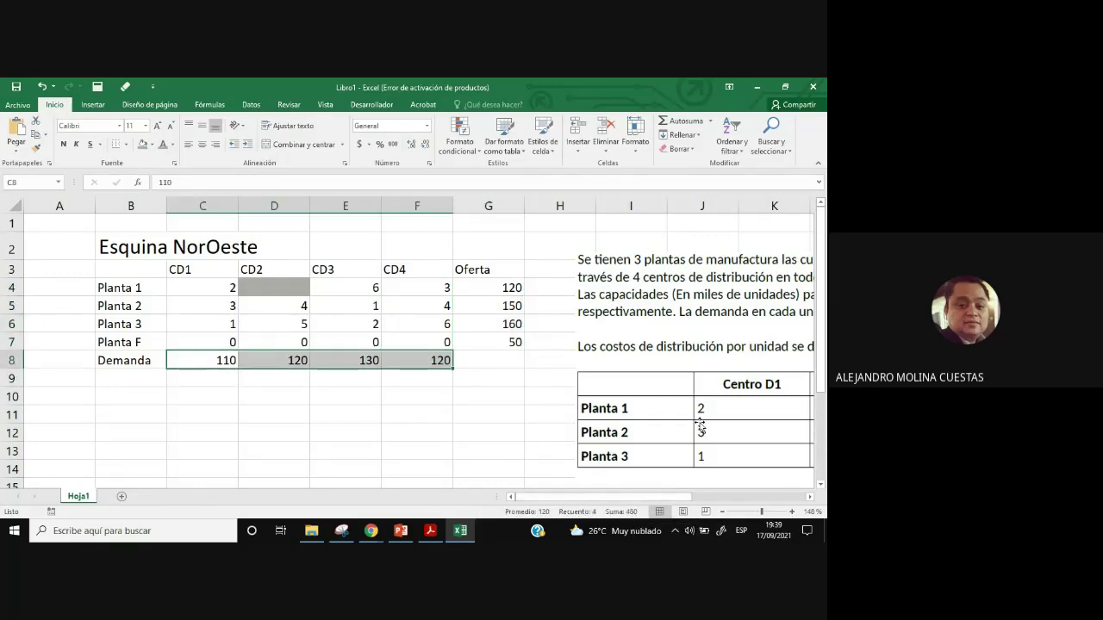
Nudge the problem statement image slightly upwards and narrow column A to gain space.
{"action": "mouse_move", "coordinate": [678, 431]}
{"action": "left_mouse_down"}
{"action": "mouse_move", "coordinate": [620, 426]}
{"action": "mouse_move", "coordinate": [704, 425]}
{"action": "mouse_move", "coordinate": [563, 431]}
{"action": "mouse_move", "coordinate": [677, 416]}
{"action": "left_mouse_up"}
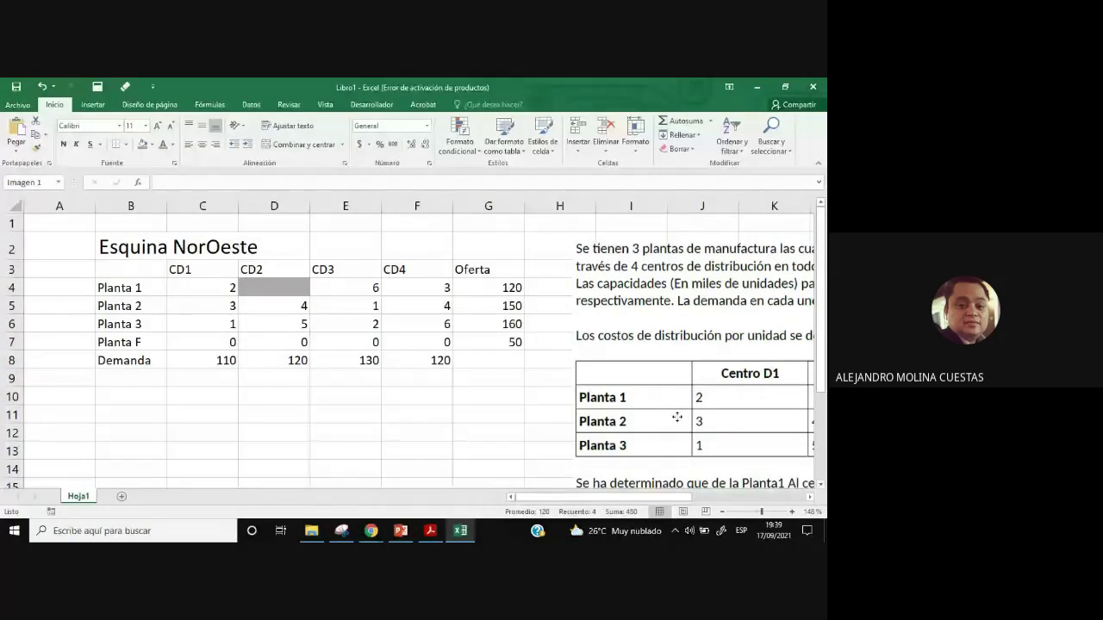
{"action": "left_click_drag", "start_coordinate": [677, 417], "coordinate": [677, 417]}
{"action": "left_click_drag", "start_coordinate": [95, 206], "coordinate": [46, 206]}
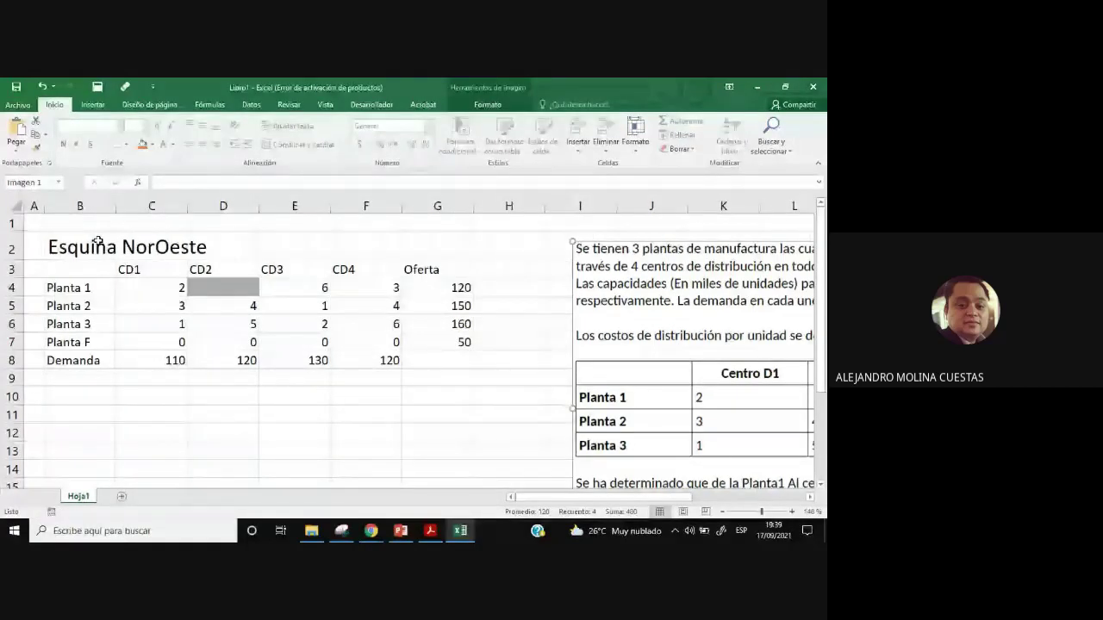
Read the route restrictions in the problem statement image and place it beneath the Oferta values, starting around column F, row 8.
{"action": "left_click_drag", "start_coordinate": [713, 375], "coordinate": [407, 347]}
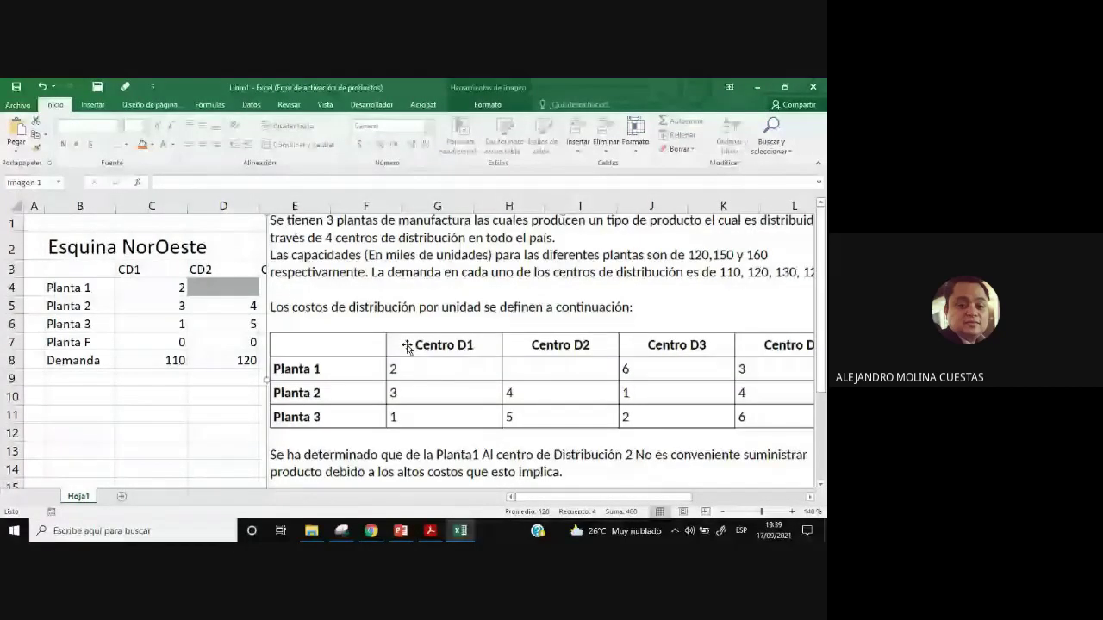
{"action": "scroll", "coordinate": [407, 346], "scroll_direction": "down", "scroll_amount": 3}
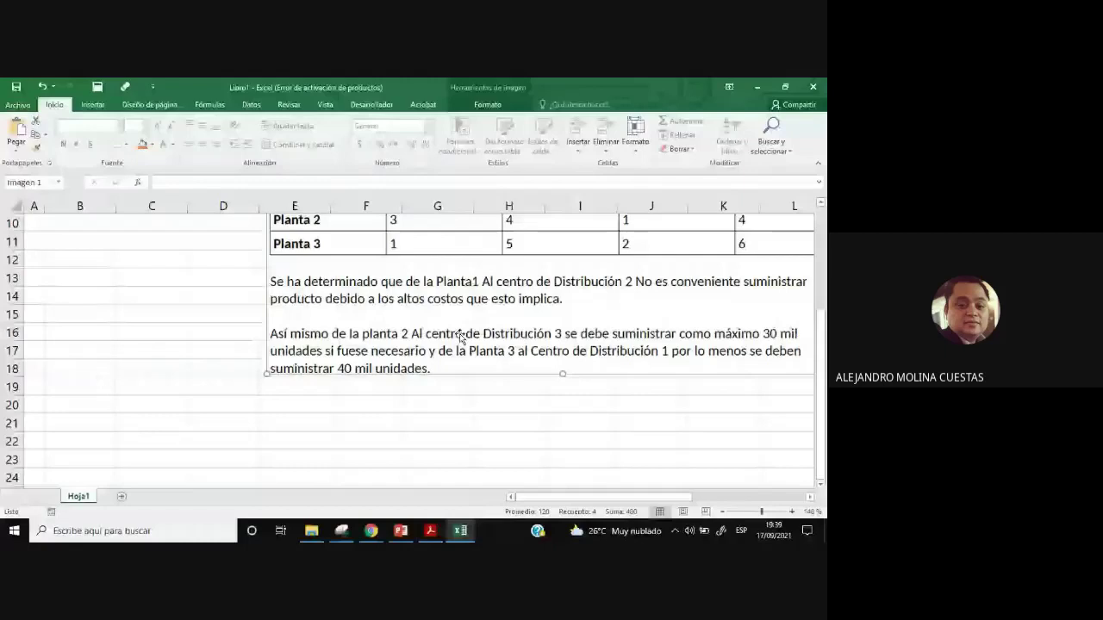
{"action": "scroll", "coordinate": [545, 451], "scroll_direction": "up", "scroll_amount": 3}
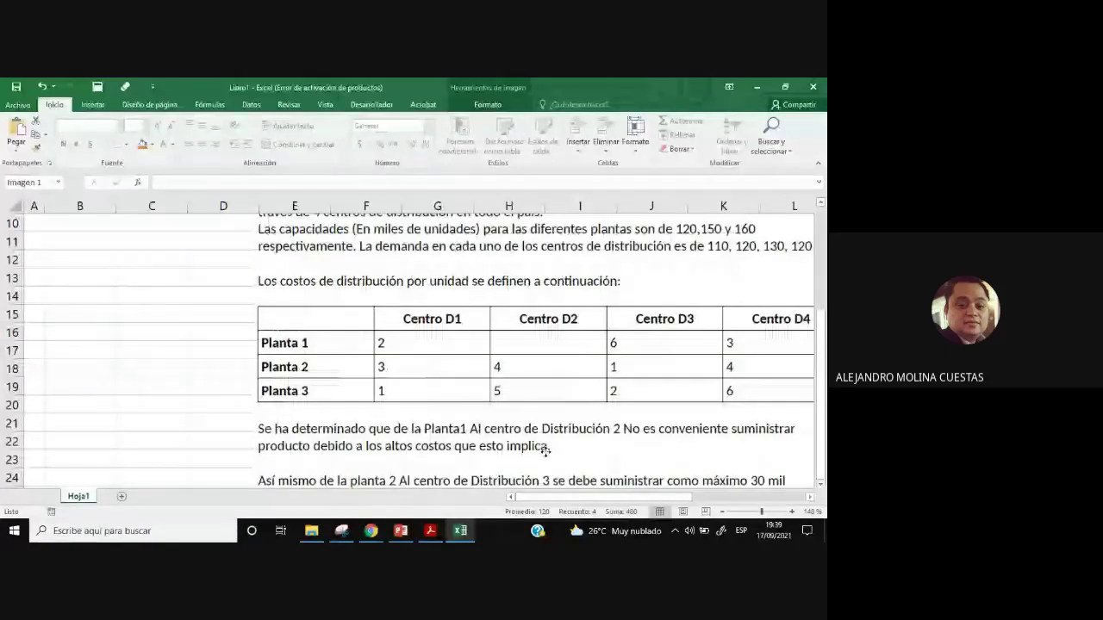
{"action": "left_click_drag", "start_coordinate": [546, 450], "coordinate": [630, 450]}
{"action": "left_click", "coordinate": [293, 368]}
{"action": "scroll", "coordinate": [450, 382], "scroll_direction": "up", "scroll_amount": 3}
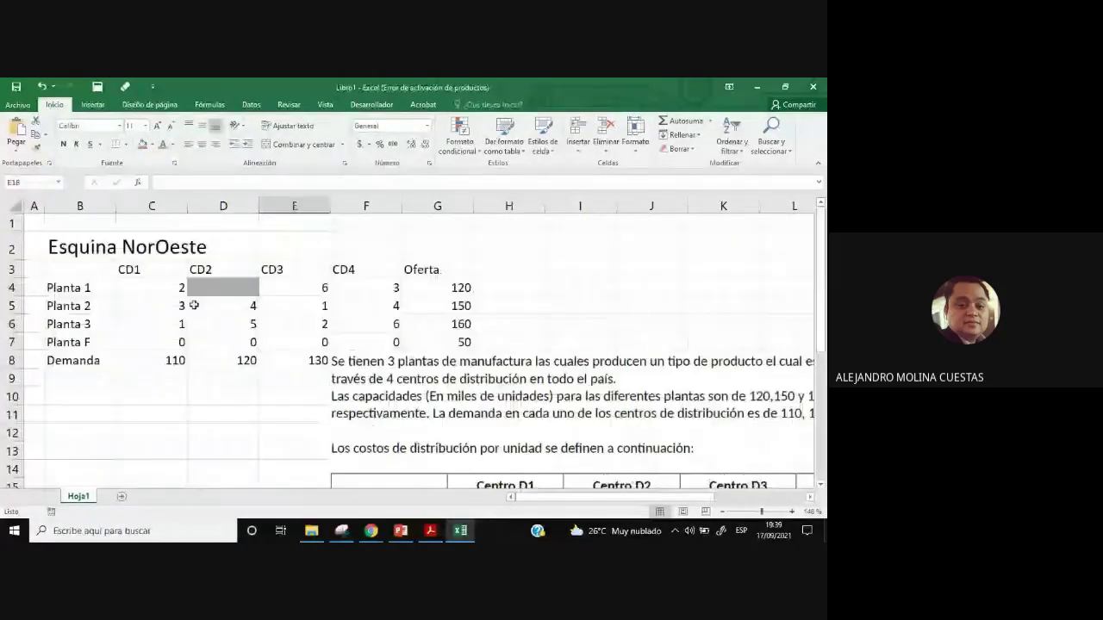
Copy the Planta 2 label from B5 into cell I3.
{"action": "left_click", "coordinate": [82, 305]}
{"action": "key", "text": "ctrl+c"}
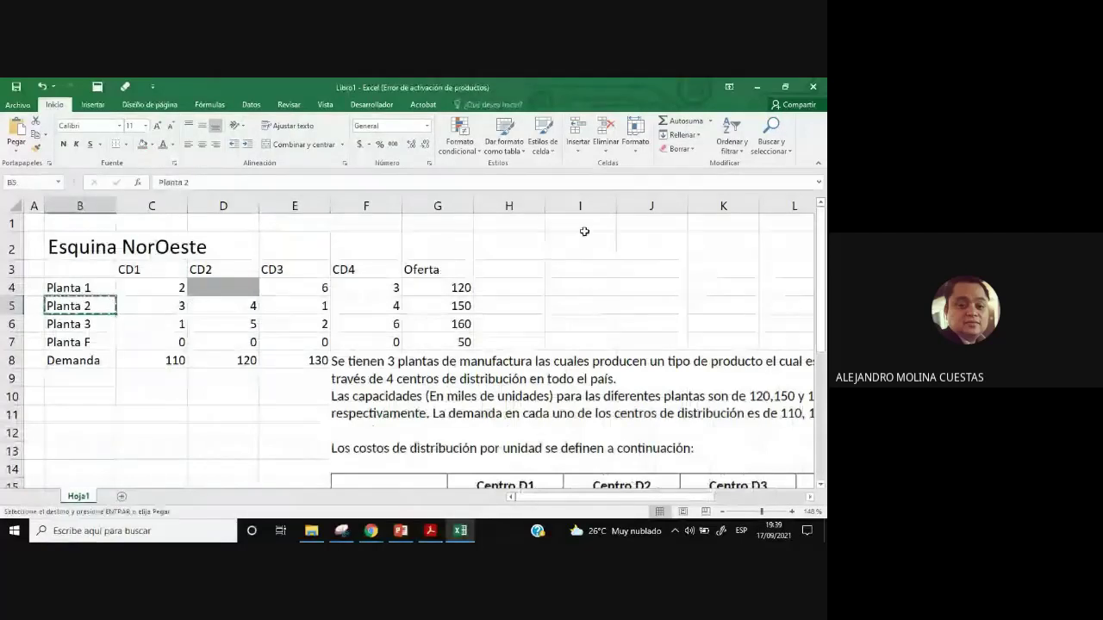
{"action": "left_click", "coordinate": [580, 270]}
{"action": "key", "text": "ctrl+v"}
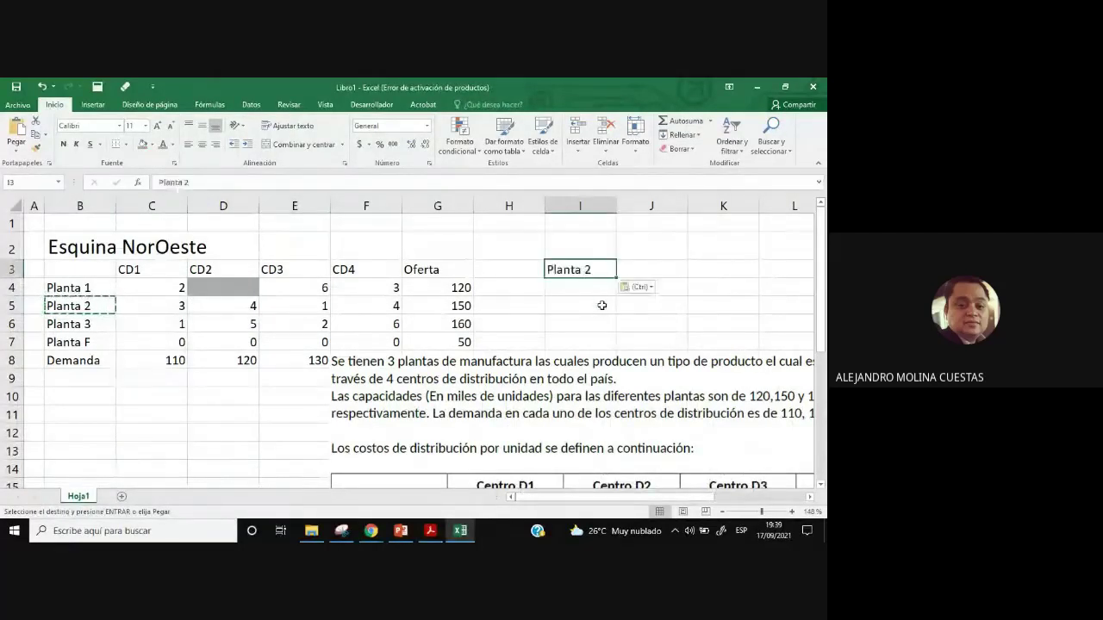
Copy the CD3 label from E3 into cell J3.
{"action": "left_click", "coordinate": [294, 274]}
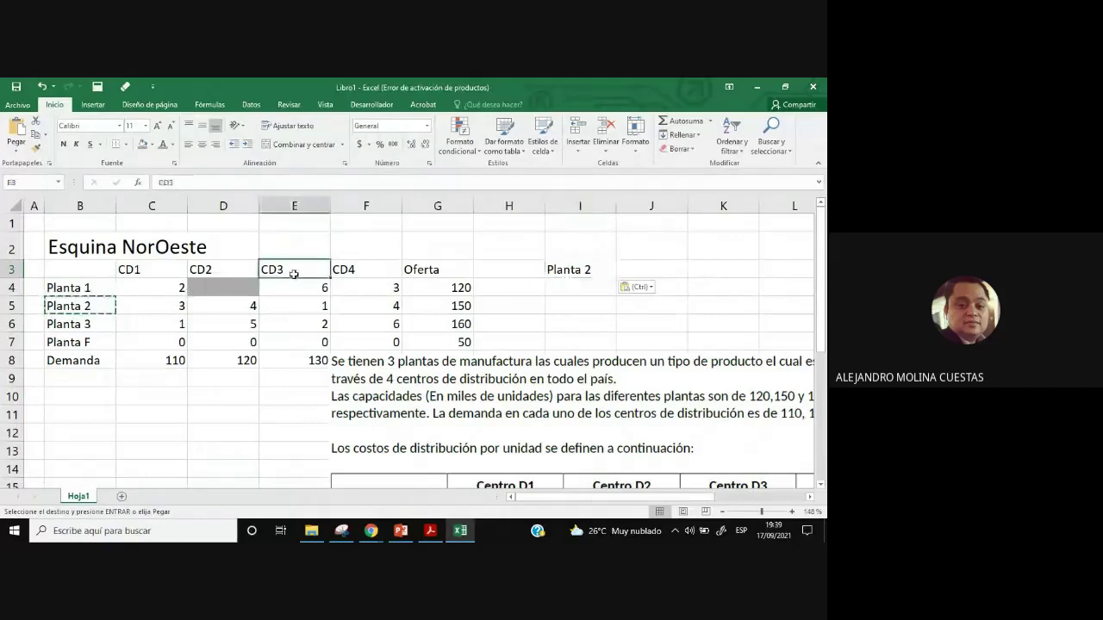
{"action": "key", "text": "ctrl+c"}
{"action": "left_click", "coordinate": [641, 274]}
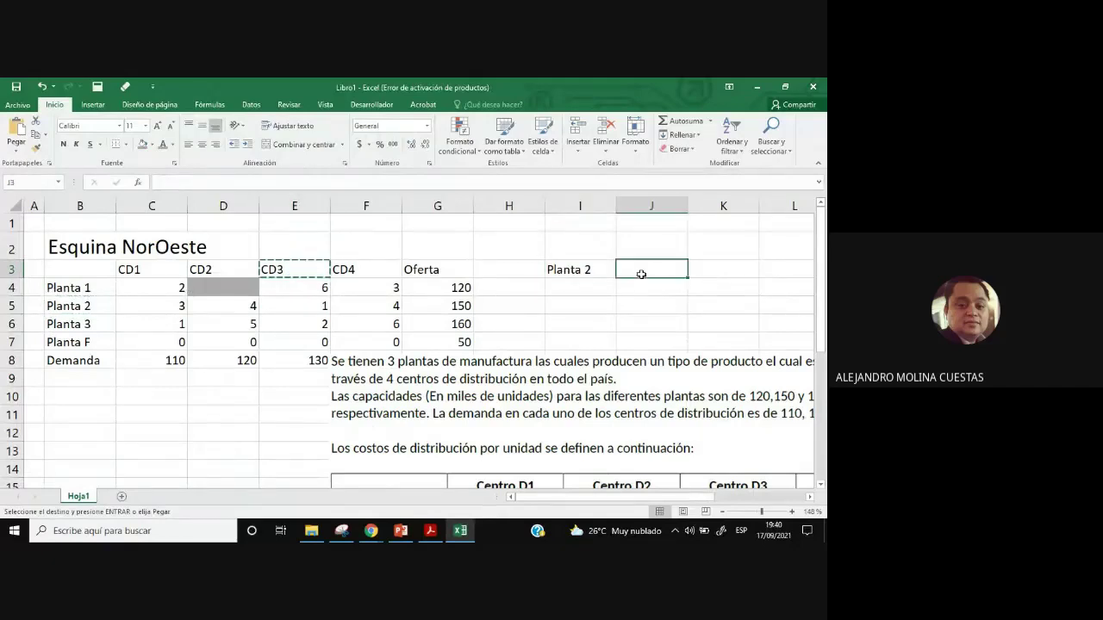
{"action": "key", "text": "ctrl+v"}
Enter "(Max 30)" in cell H3 and align it to the right.
{"action": "left_click", "coordinate": [525, 276]}
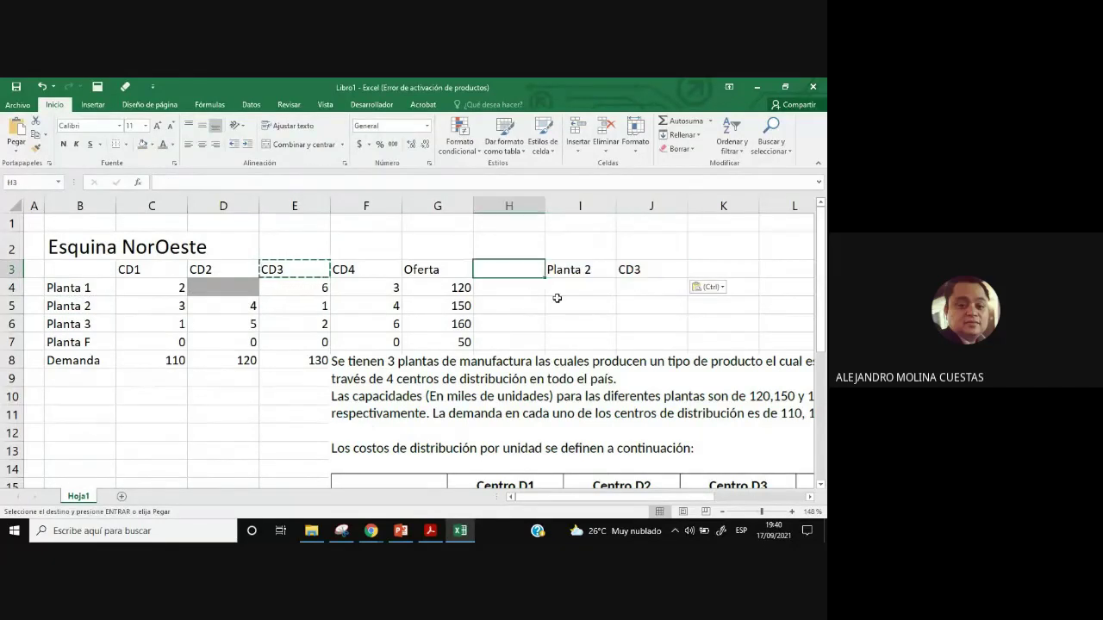
{"action": "type", "text": "("}
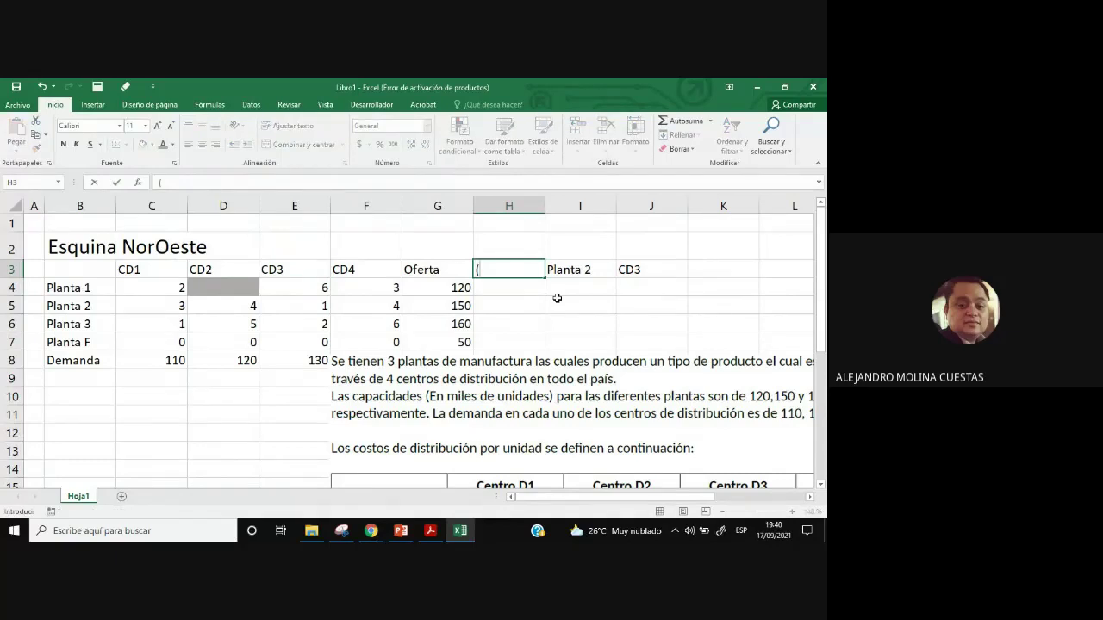
{"action": "type", "text": "Max 30)"}
{"action": "left_click", "coordinate": [557, 298]}
{"action": "left_click", "coordinate": [527, 276]}
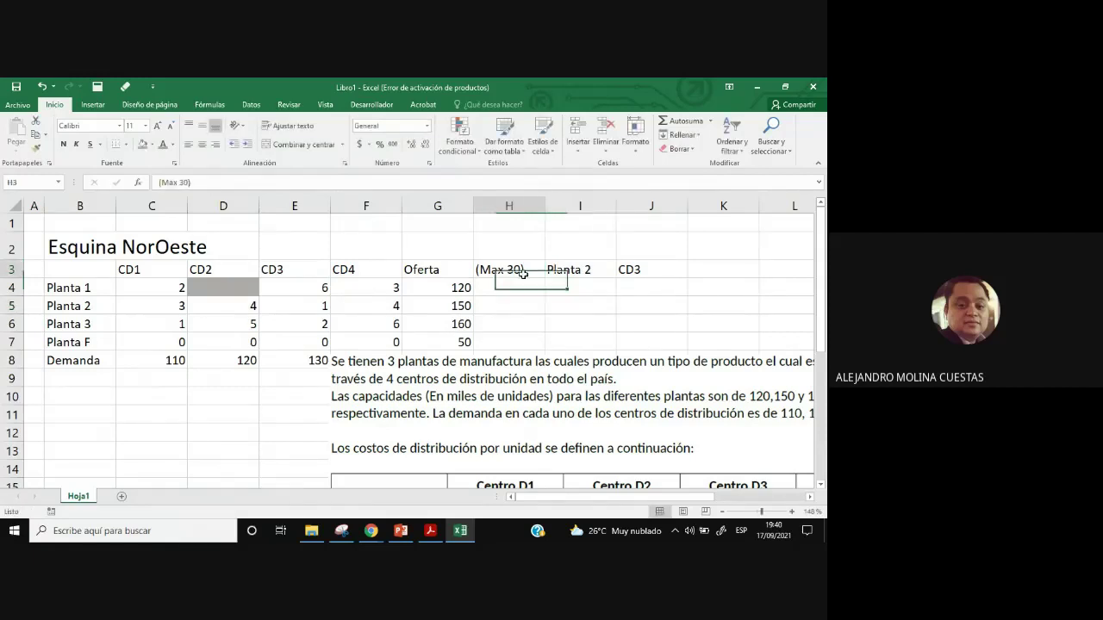
{"action": "left_click", "coordinate": [216, 144]}
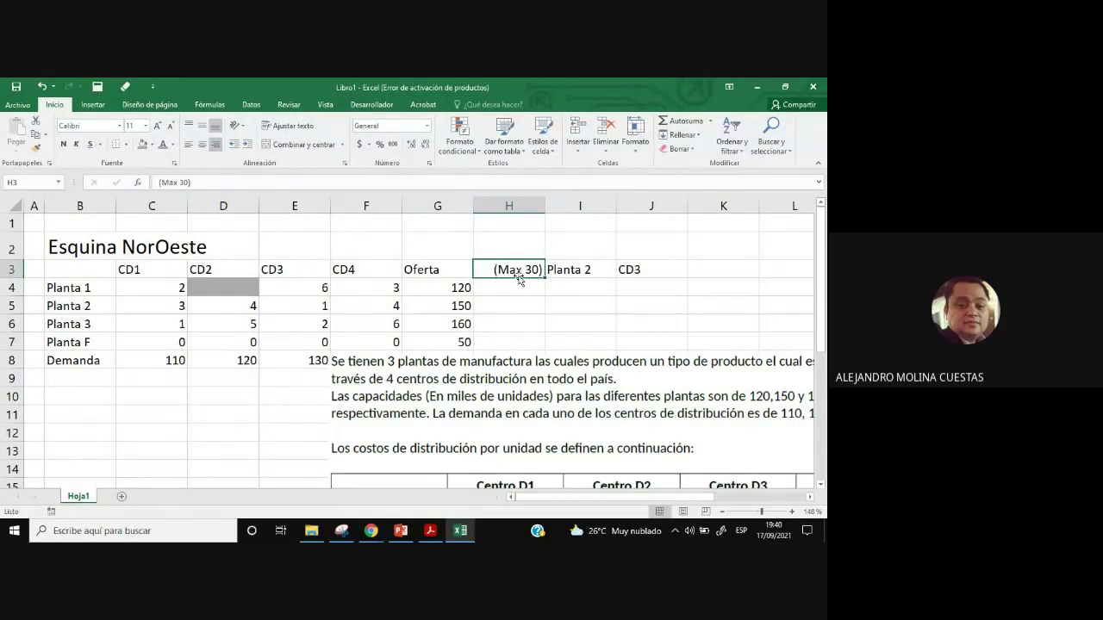
Check the Planta 2 to Centro de Distribución 3 limit in the problem statement image, leaving the image below the table around row 12.
{"action": "left_click_drag", "start_coordinate": [520, 279], "coordinate": [638, 270]}
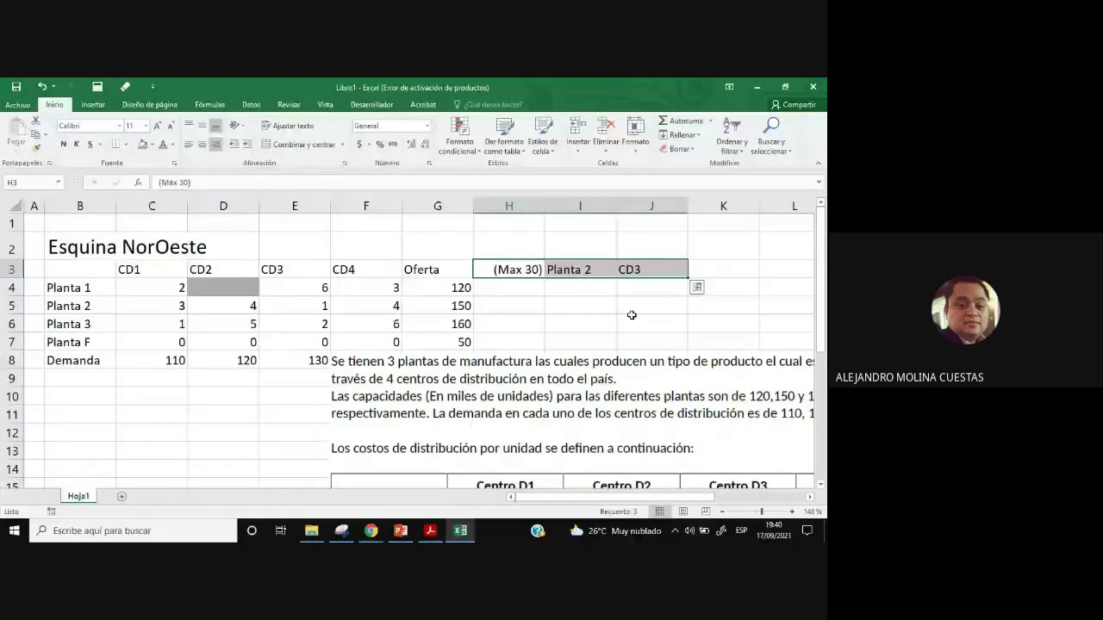
{"action": "scroll", "coordinate": [631, 315], "scroll_direction": "down", "scroll_amount": 4}
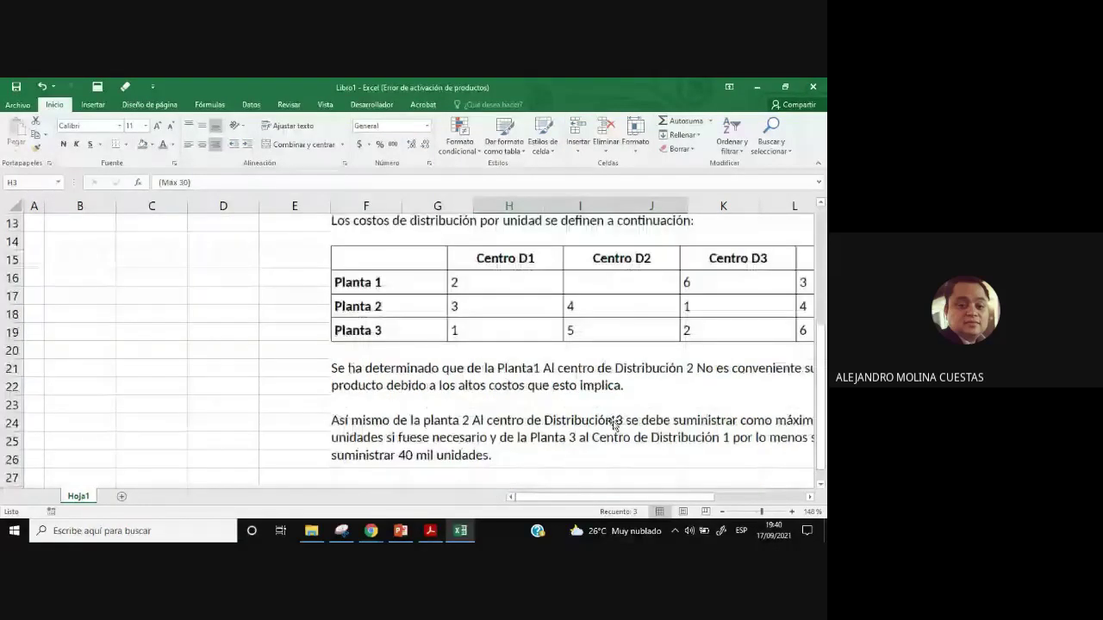
{"action": "left_click_drag", "start_coordinate": [613, 424], "coordinate": [507, 417]}
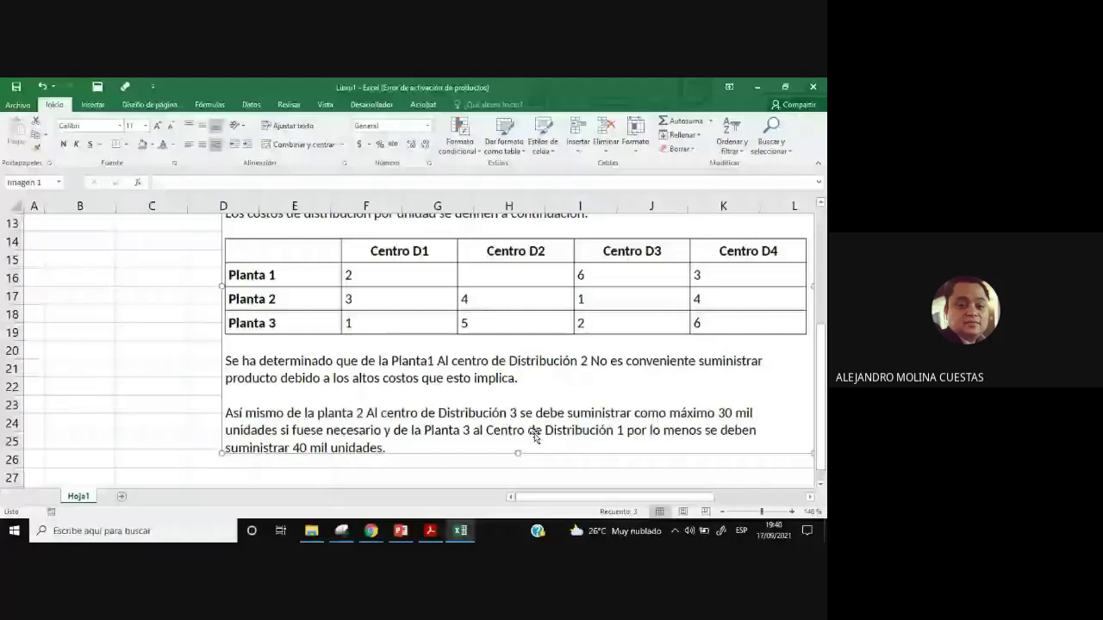
{"action": "key", "text": "ctrl+z"}
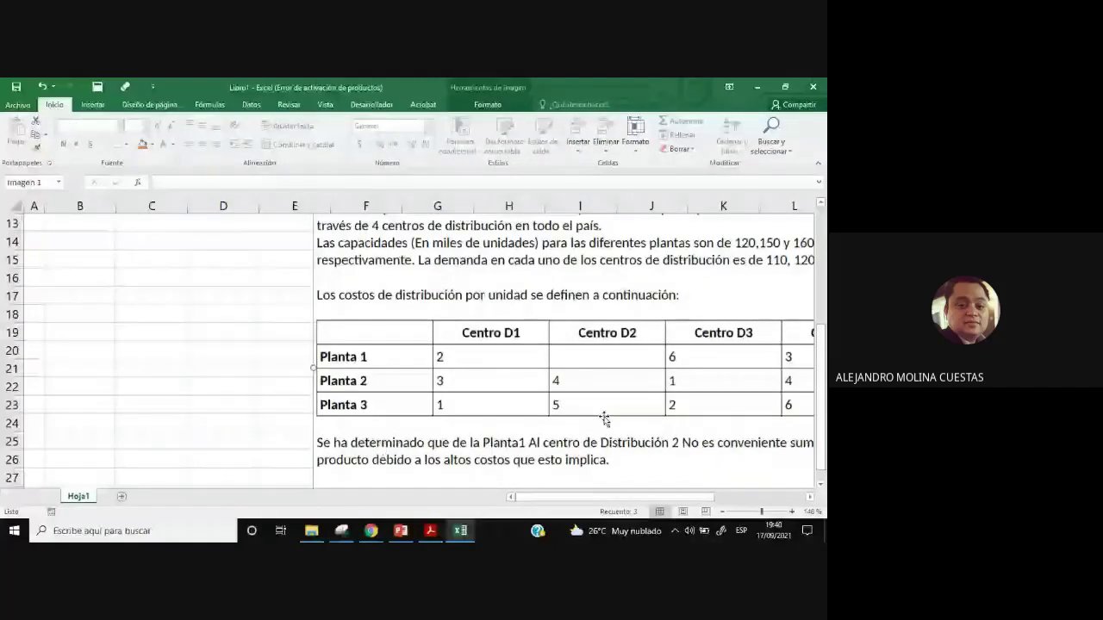
{"action": "scroll", "coordinate": [605, 419], "scroll_direction": "up", "scroll_amount": 4}
{"action": "left_click", "coordinate": [520, 268]}
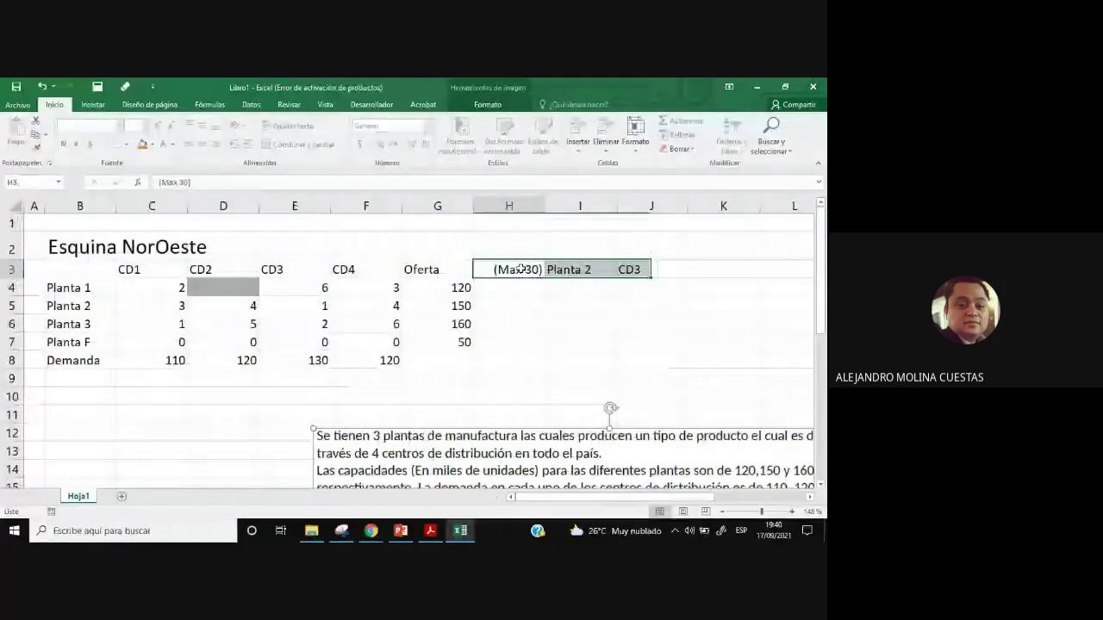
Switch to vogel_noreste.pdf in Acrobat and highlight the Esquina Noroeste heading and that column's rule for maximum permitted quantities.
{"action": "left_click", "coordinate": [432, 532]}
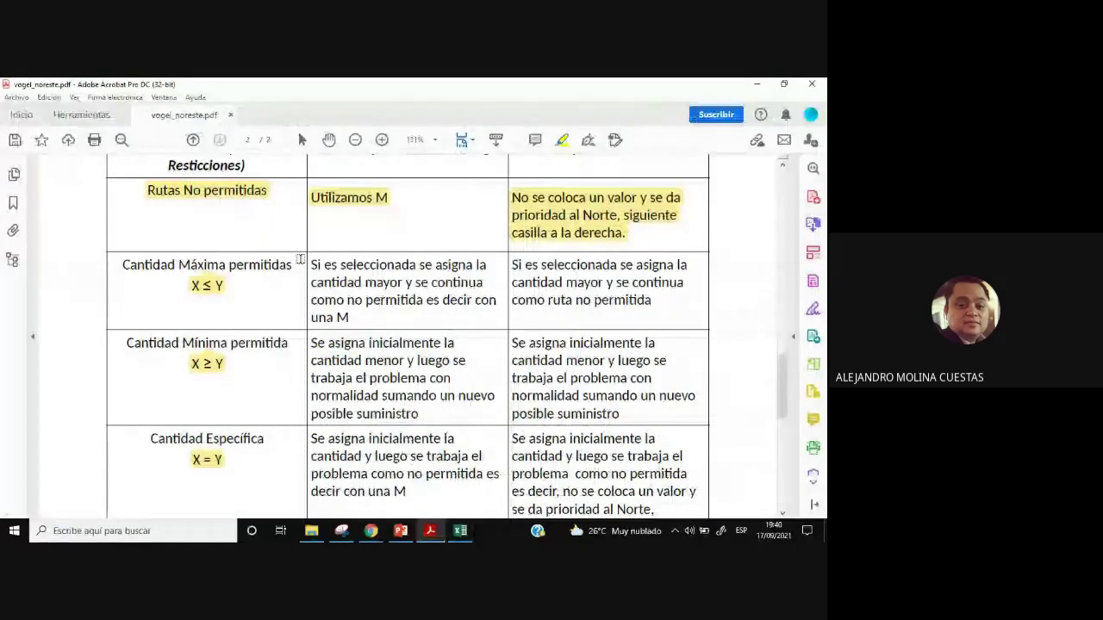
{"action": "scroll", "coordinate": [585, 181], "scroll_direction": "up", "scroll_amount": 2}
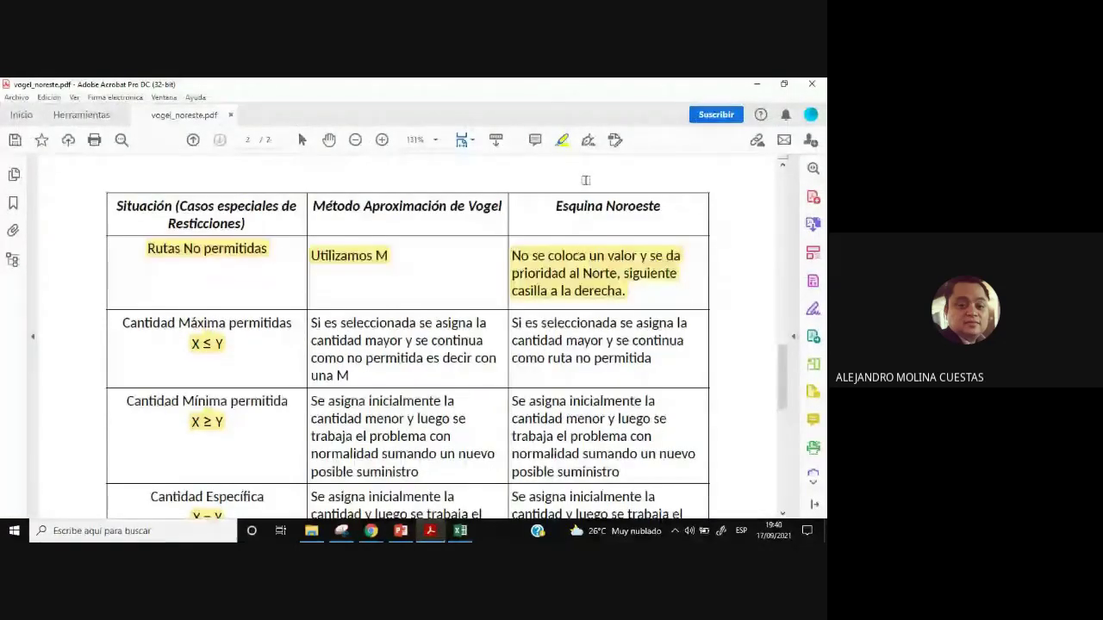
{"action": "left_click_drag", "start_coordinate": [585, 180], "coordinate": [652, 196]}
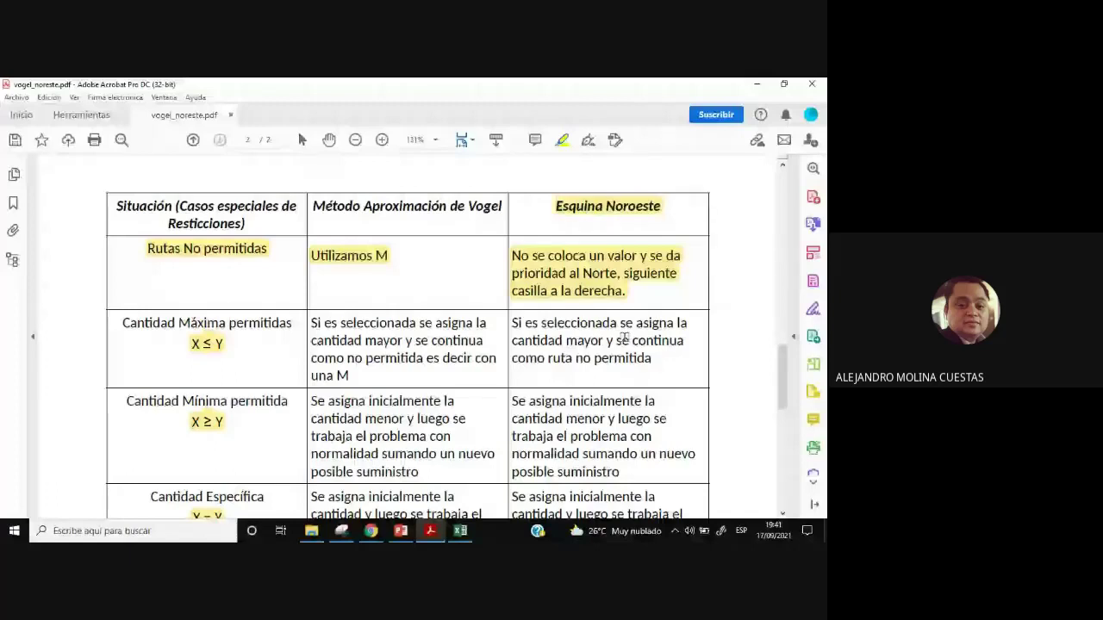
{"action": "left_click_drag", "start_coordinate": [617, 325], "coordinate": [512, 325]}
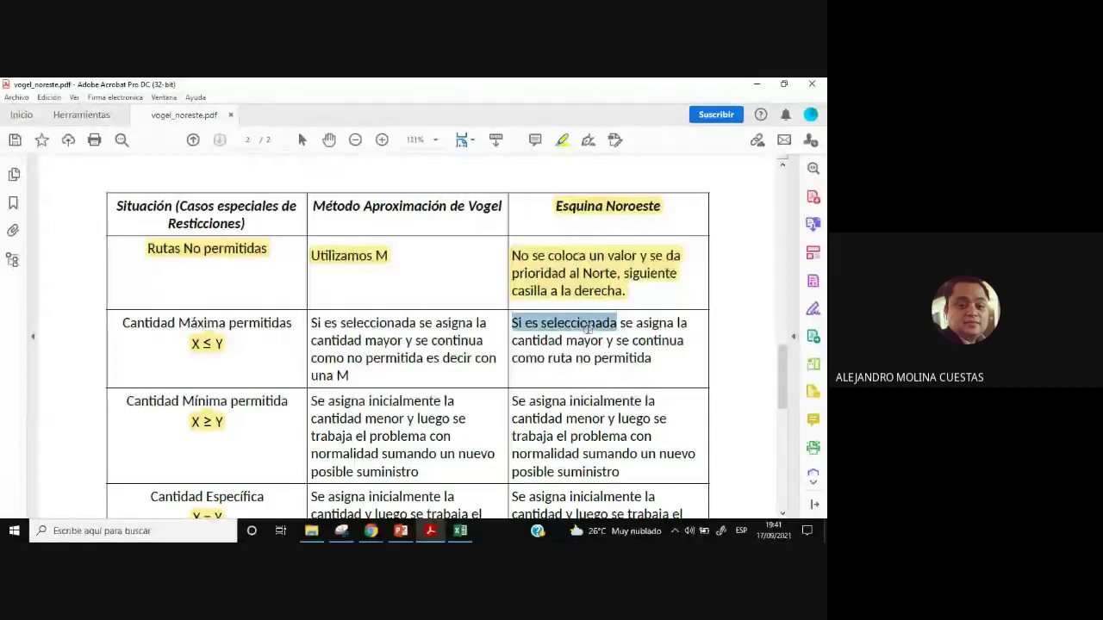
{"action": "left_click_drag", "start_coordinate": [587, 327], "coordinate": [607, 341]}
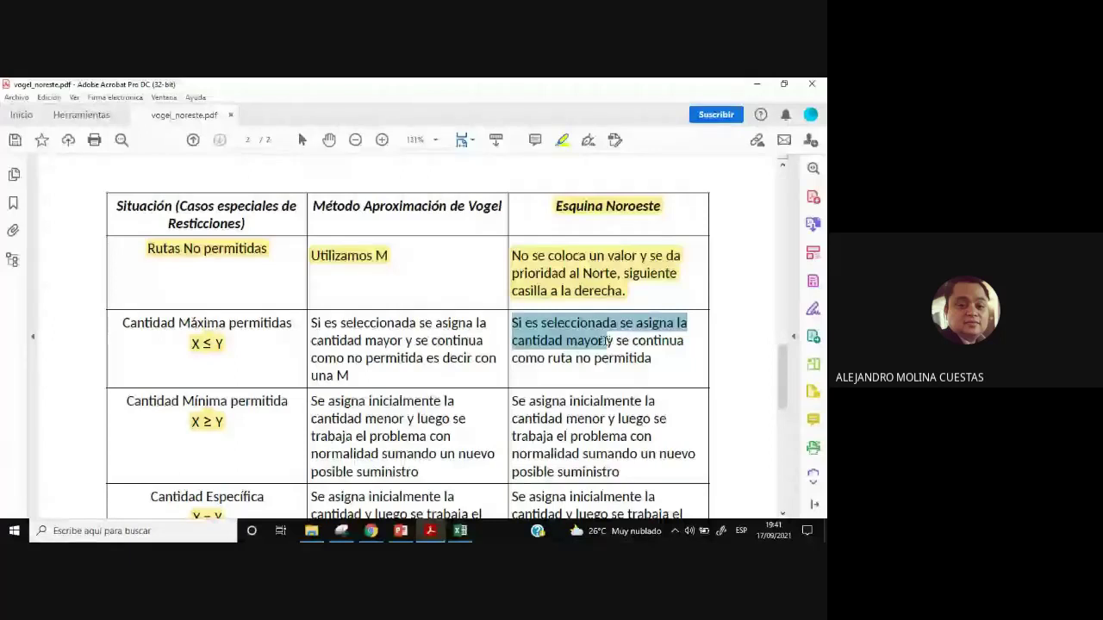
{"action": "left_click_drag", "start_coordinate": [607, 341], "coordinate": [660, 359]}
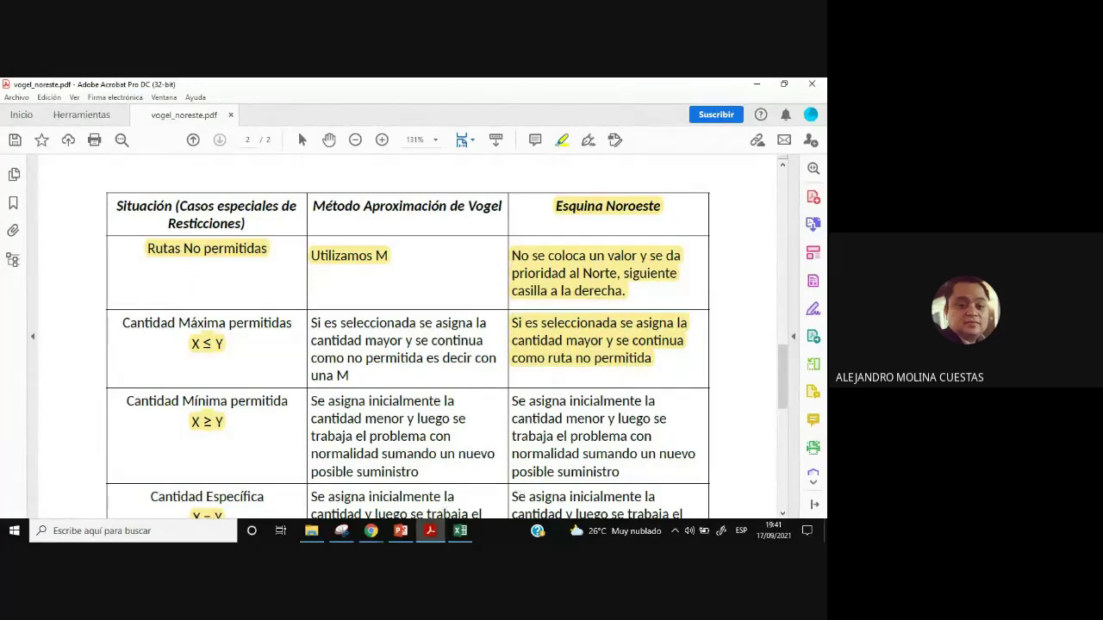
Switch back to Excel and review the maximum note in H3 against the forbidden Planta 1 to CD2 cell.
{"action": "left_click", "coordinate": [459, 532]}
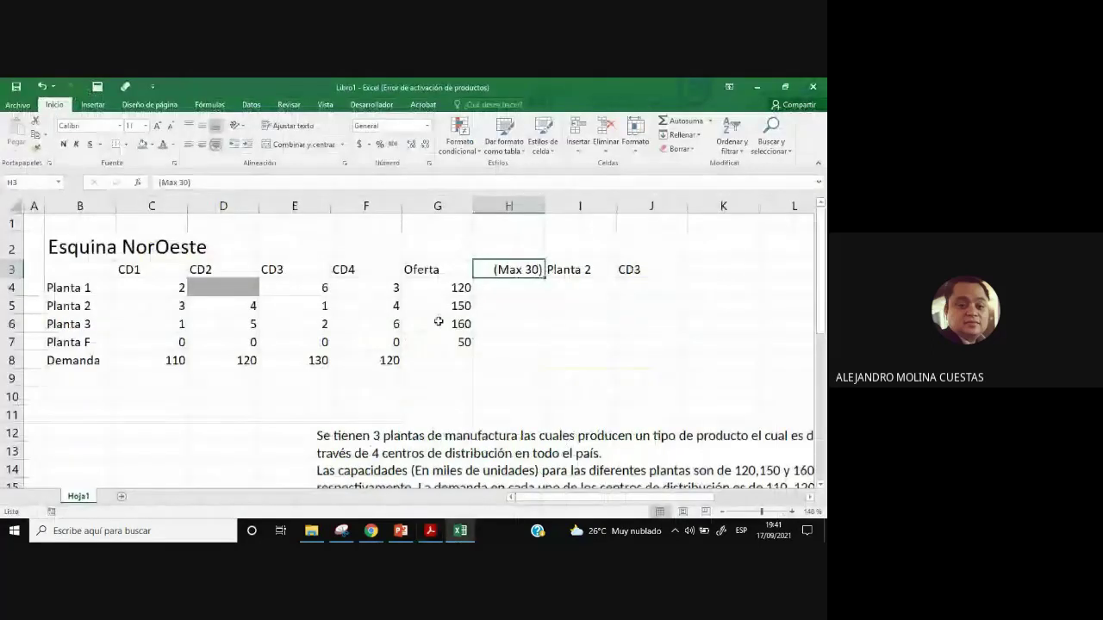
{"action": "left_click", "coordinate": [508, 343]}
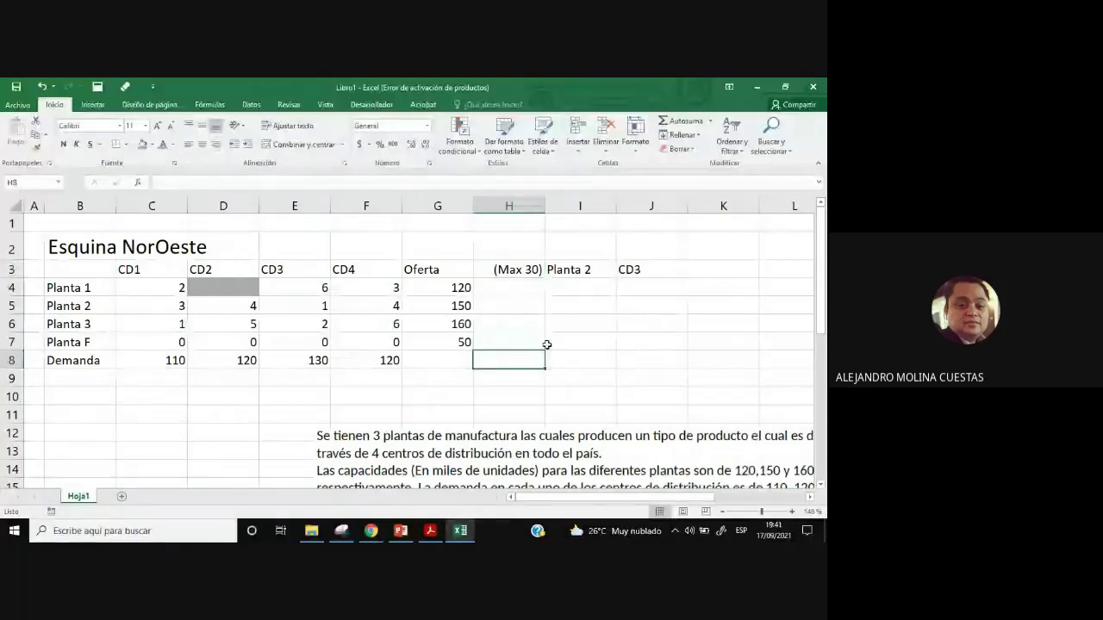
{"action": "left_click", "coordinate": [536, 269]}
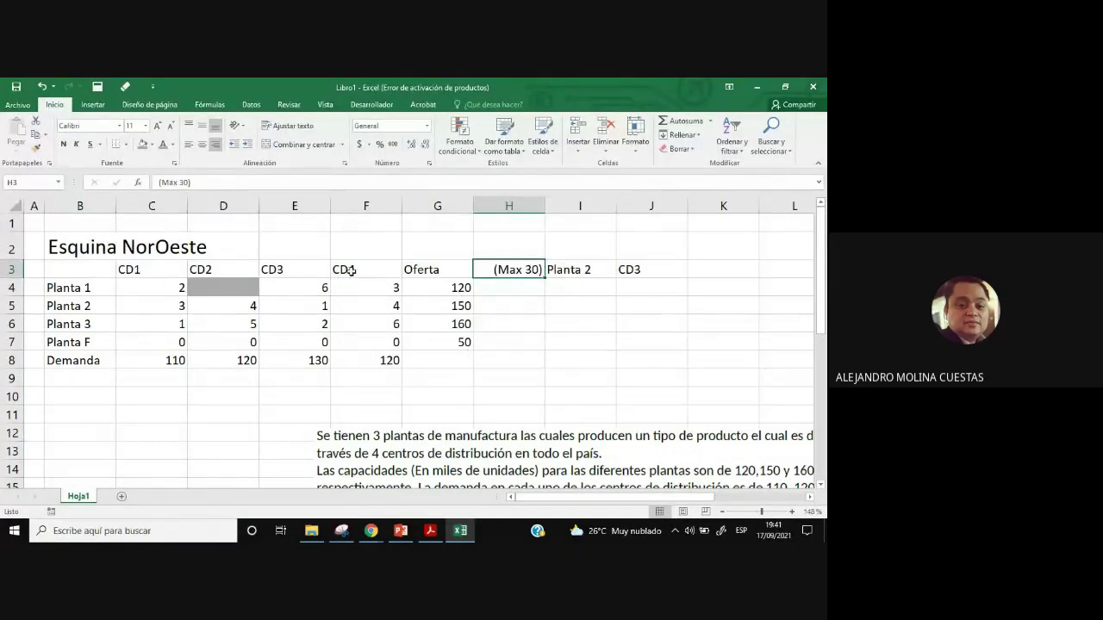
{"action": "left_click", "coordinate": [243, 286]}
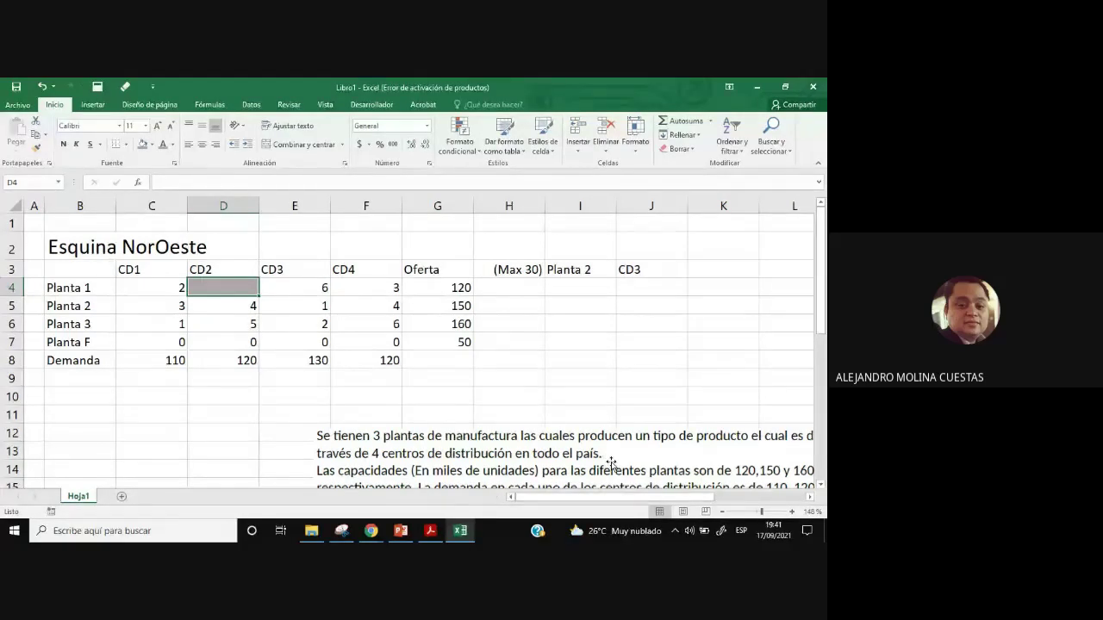
Read the Planta 3 minimum restriction in the problem statement image and place the image below the table, starting around cell D12.
{"action": "left_click_drag", "start_coordinate": [611, 462], "coordinate": [488, 272]}
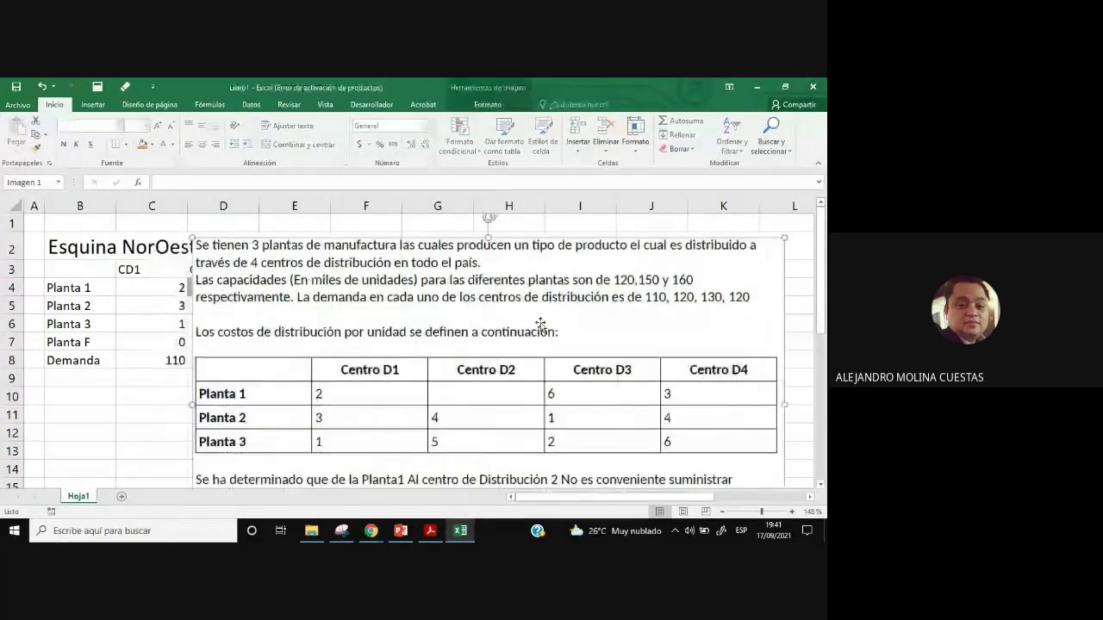
{"action": "scroll", "coordinate": [625, 425], "scroll_direction": "down", "scroll_amount": 3}
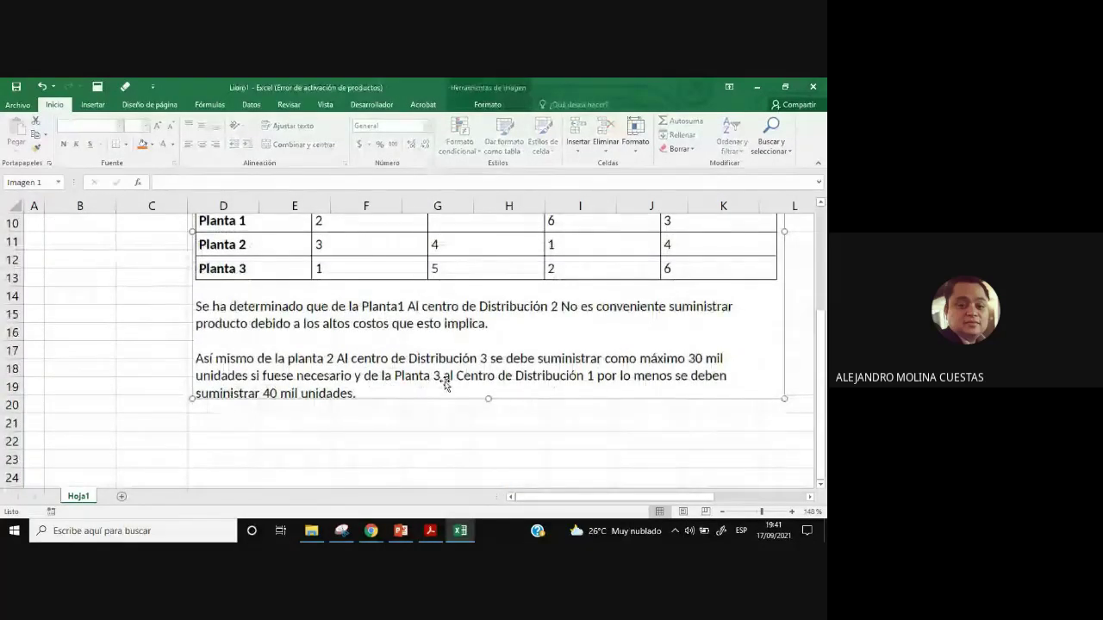
{"action": "left_click_drag", "start_coordinate": [560, 382], "coordinate": [563, 520]}
{"action": "key", "text": "ctrl+z"}
{"action": "left_click", "coordinate": [136, 382]}
{"action": "left_click_drag", "start_coordinate": [440, 274], "coordinate": [432, 455]}
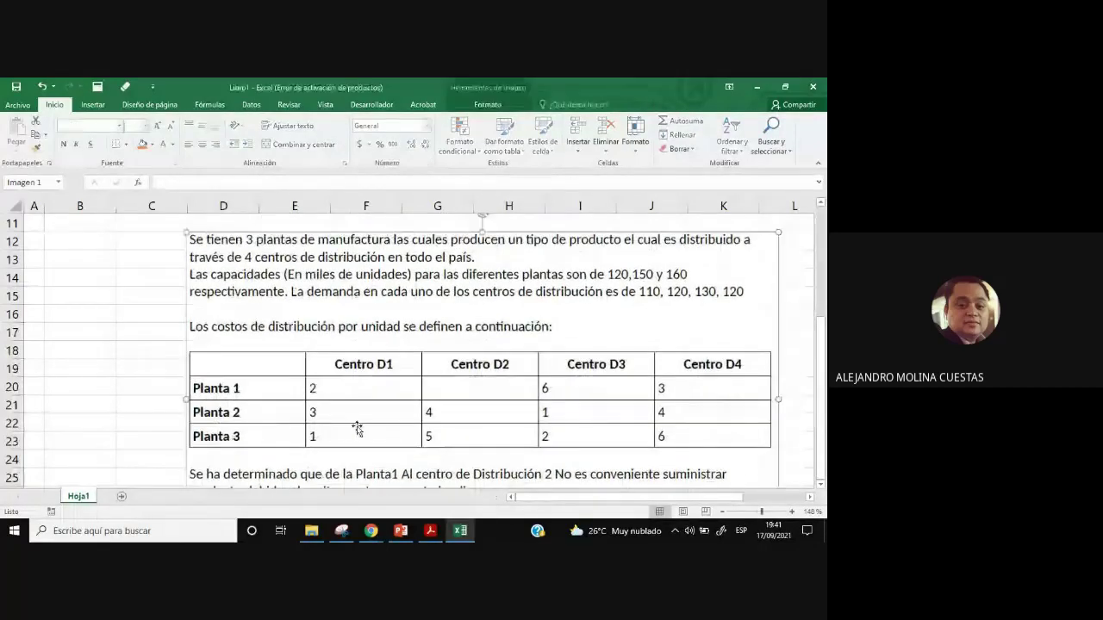
{"action": "left_click", "coordinate": [173, 349]}
{"action": "scroll", "coordinate": [638, 401], "scroll_direction": "up", "scroll_amount": 4}
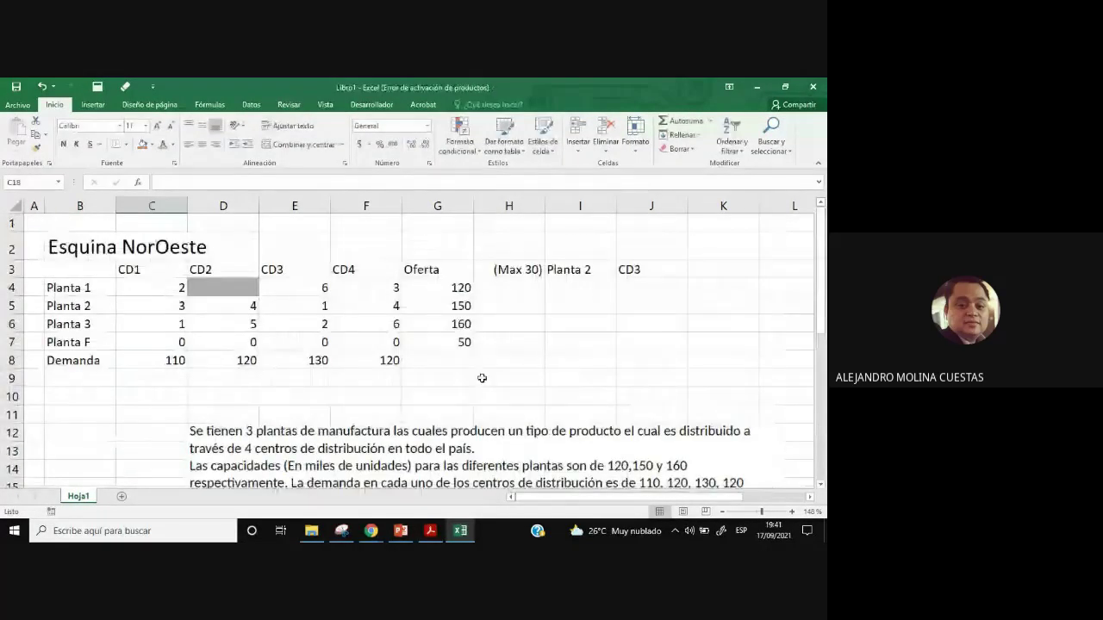
Copy the Planta 3 label from B6 into I4 and the CD1 label from C3 into J4.
{"action": "left_click", "coordinate": [80, 325]}
{"action": "key", "text": "ctrl+c"}
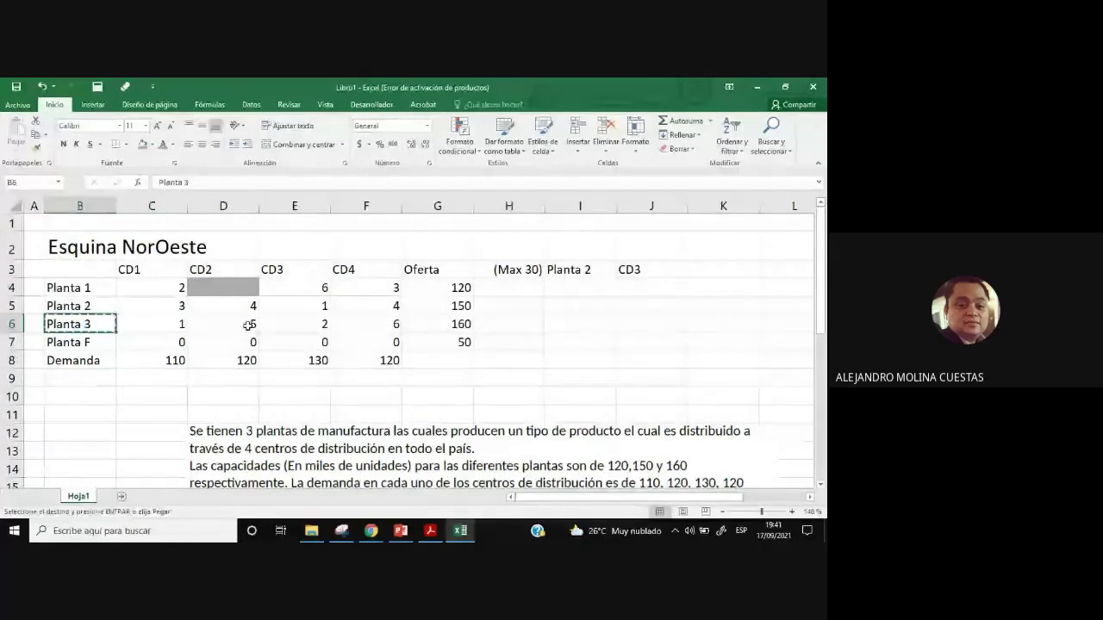
{"action": "left_click", "coordinate": [572, 285]}
{"action": "key", "text": "ctrl+v"}
{"action": "left_click", "coordinate": [576, 342]}
{"action": "left_click", "coordinate": [138, 270]}
{"action": "key", "text": "ctrl+c"}
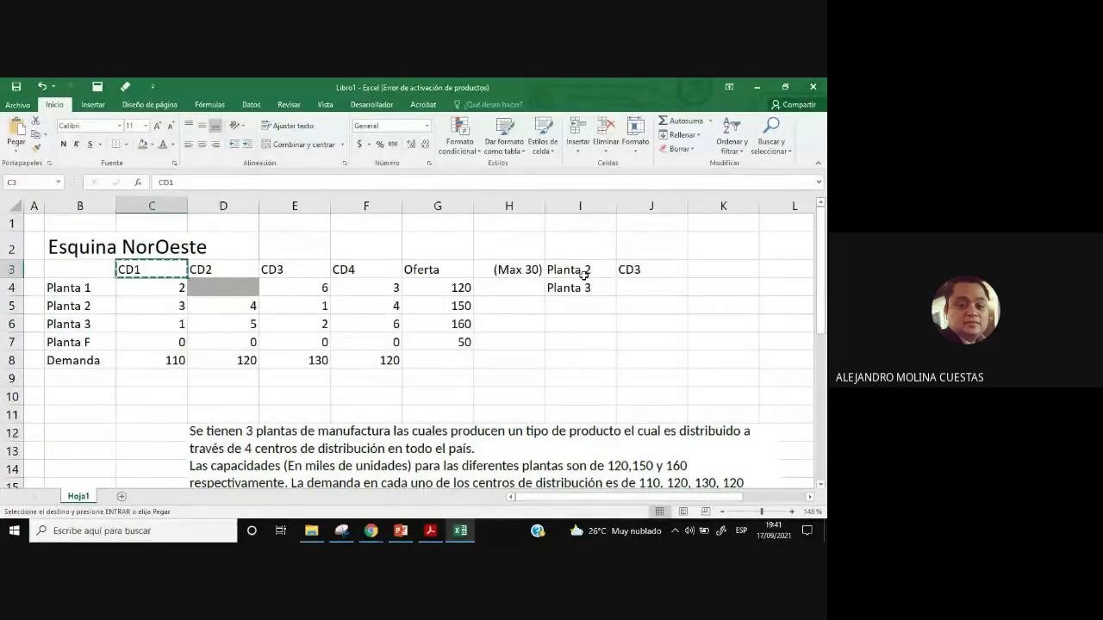
{"action": "left_click", "coordinate": [643, 288]}
{"action": "key", "text": "ctrl+v"}
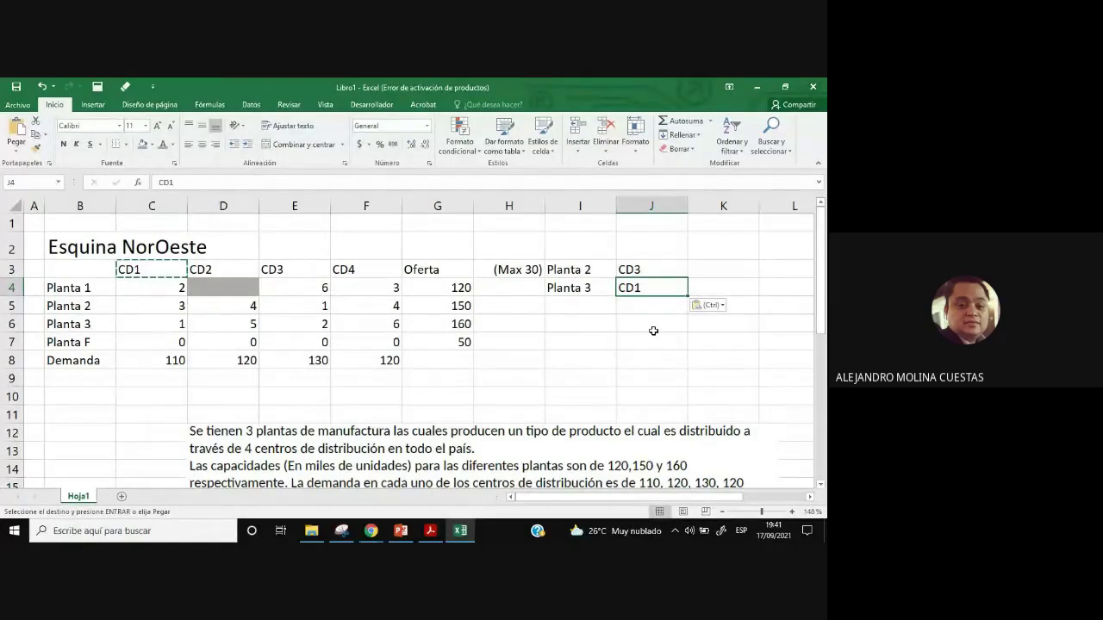
{"action": "key", "text": "Escape"}
Reread the minimum restriction, then highlight "Se asigna inicialmente la cantidad menor" under Esquina Noroeste in the Acrobat PDF.
{"action": "scroll", "coordinate": [646, 386], "scroll_direction": "down", "scroll_amount": 2}
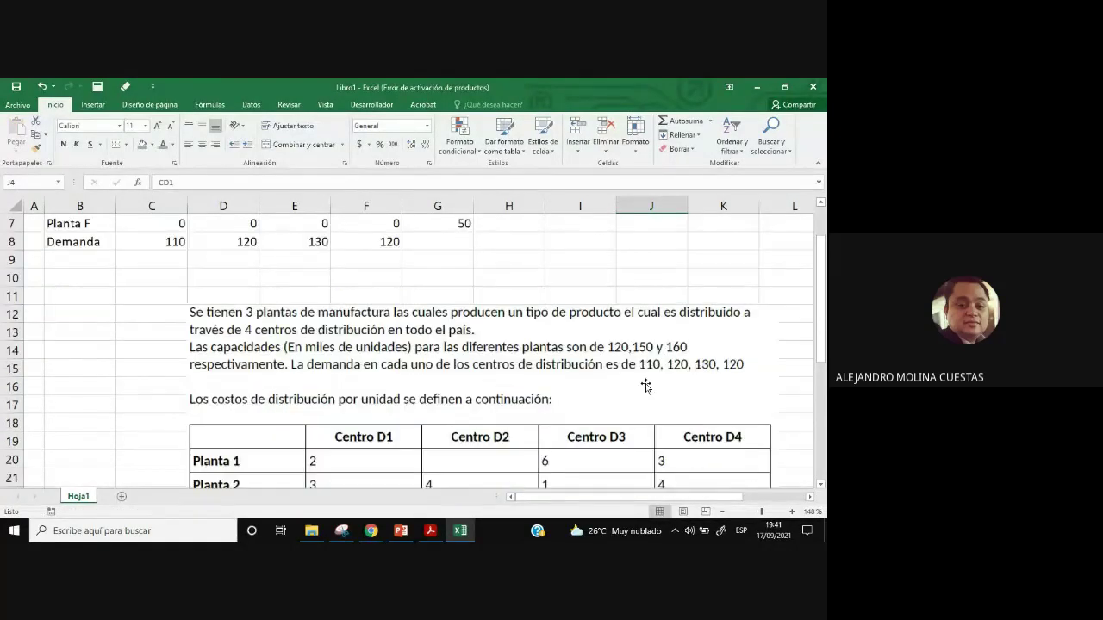
{"action": "scroll", "coordinate": [646, 386], "scroll_direction": "down", "scroll_amount": 4}
{"action": "scroll", "coordinate": [603, 459], "scroll_direction": "down", "scroll_amount": 2}
{"action": "left_click", "coordinate": [430, 531]}
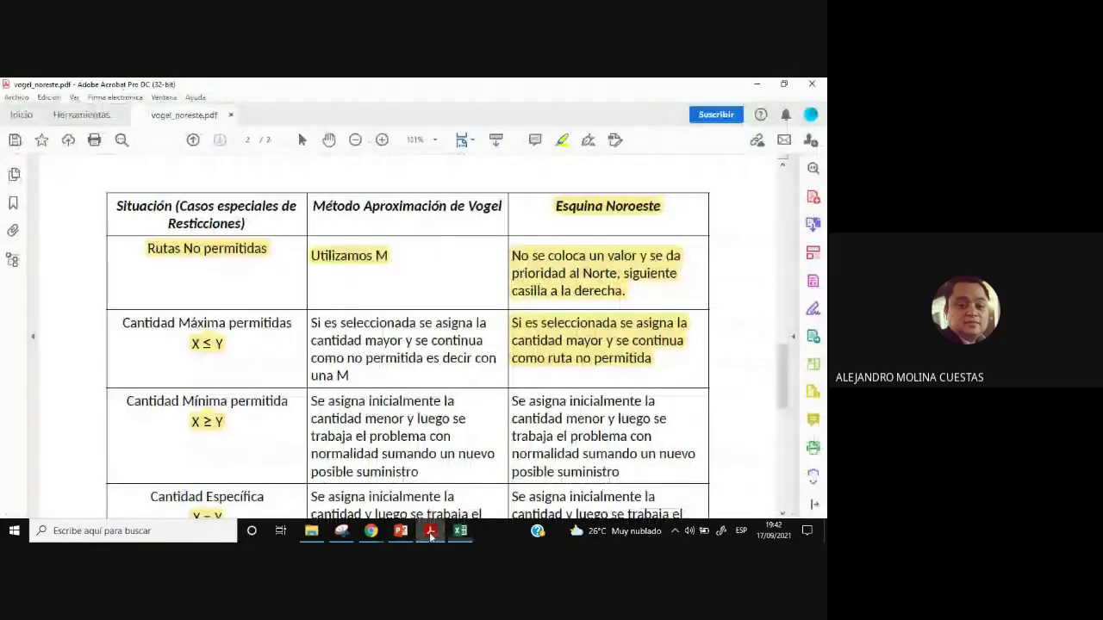
{"action": "left_click_drag", "start_coordinate": [512, 402], "coordinate": [612, 422]}
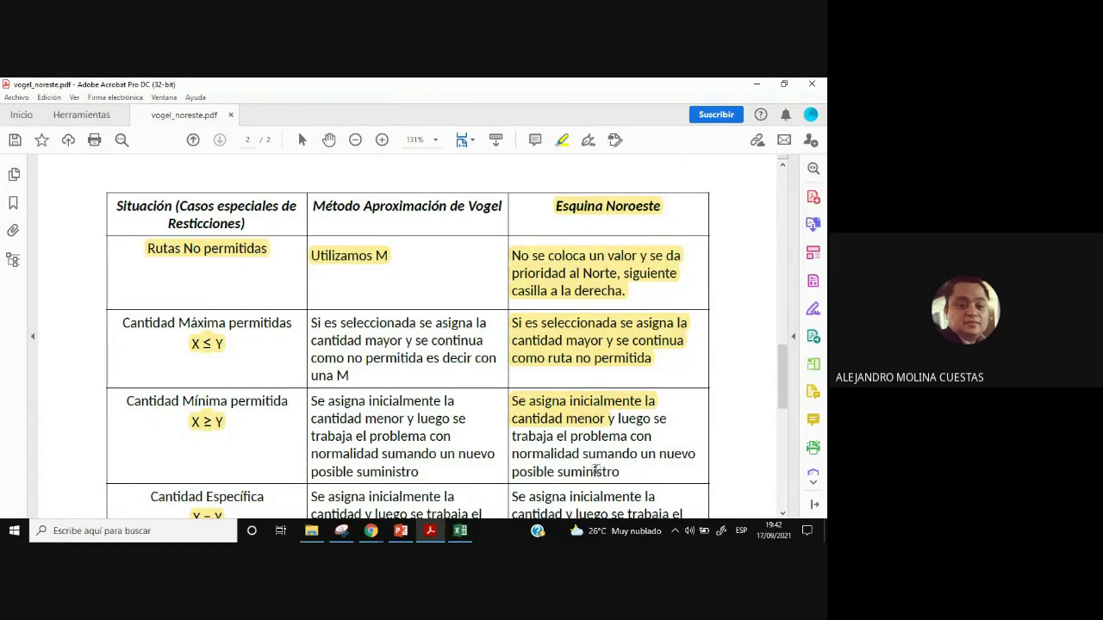
Switch back to Excel, delete the problem statement image and select cell K4 beside the Planta 3 and CD1 labels.
{"action": "left_click", "coordinate": [460, 532]}
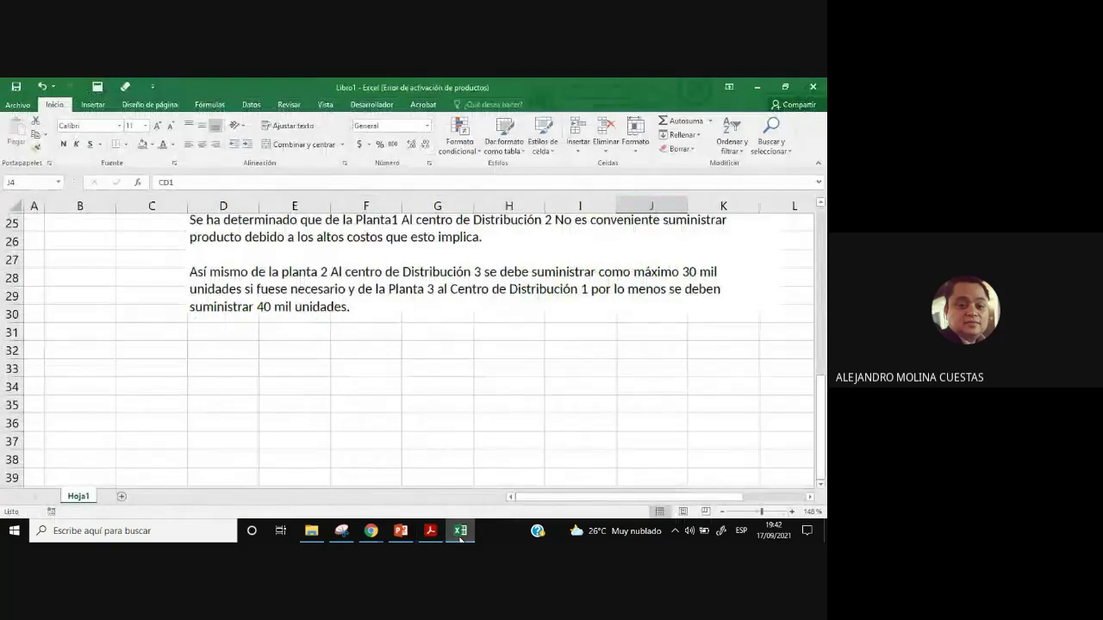
{"action": "scroll", "coordinate": [521, 406], "scroll_direction": "up", "scroll_amount": 5}
{"action": "left_click", "coordinate": [521, 406]}
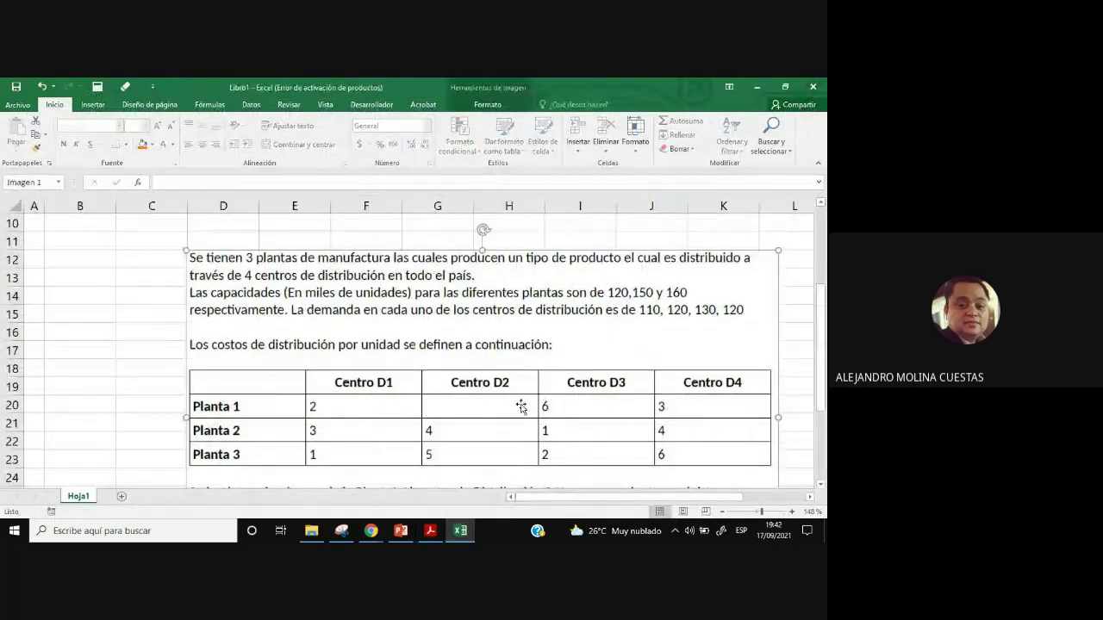
{"action": "key", "text": "Delete"}
{"action": "scroll", "coordinate": [561, 371], "scroll_direction": "up", "scroll_amount": 3}
{"action": "scroll", "coordinate": [574, 378], "scroll_direction": "up", "scroll_amount": 2}
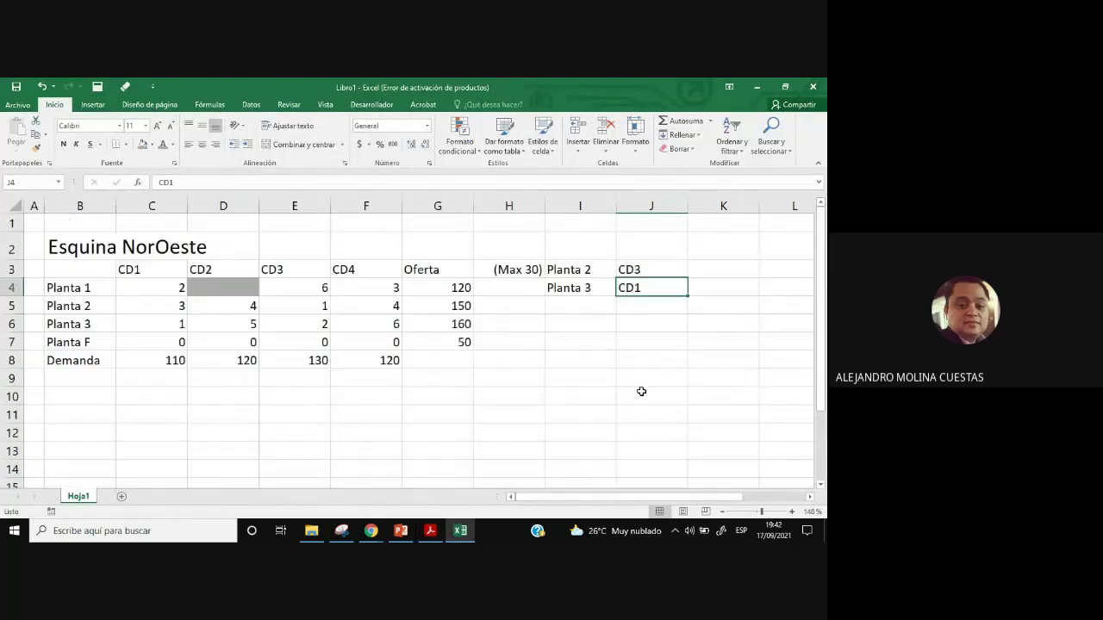
{"action": "left_click", "coordinate": [704, 290]}
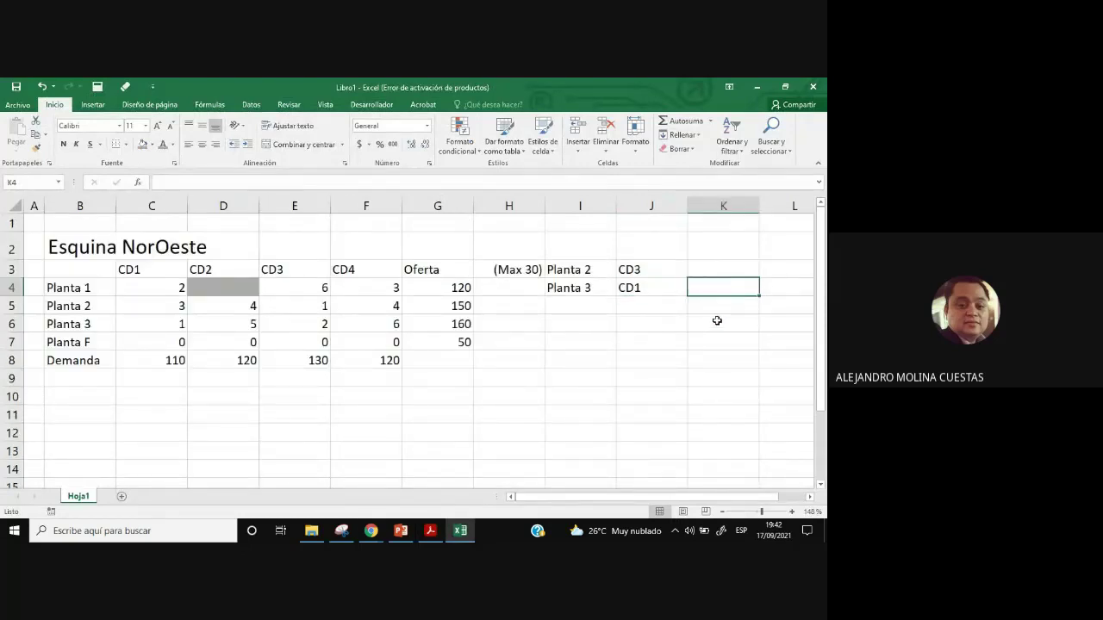
Enter 40 in K4 as the Planta 3 to CD1 quantity and narrow columns J, K and L.
{"action": "type", "text": "40"}
{"action": "left_click", "coordinate": [716, 339]}
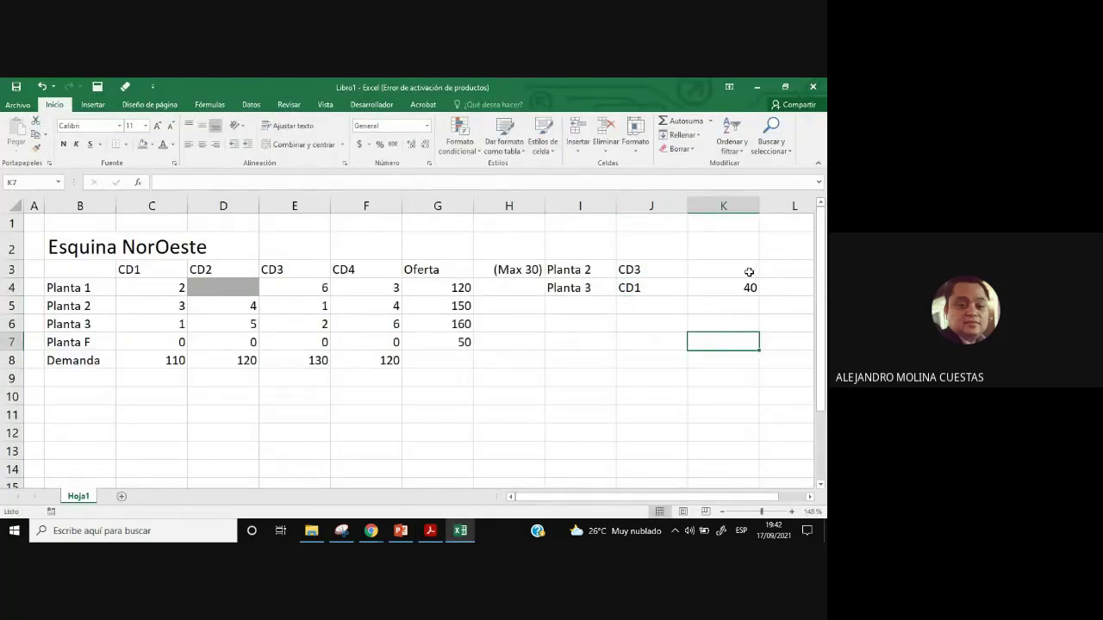
{"action": "left_click_drag", "start_coordinate": [686, 207], "coordinate": [660, 211]}
{"action": "left_click_drag", "start_coordinate": [731, 211], "coordinate": [706, 221]}
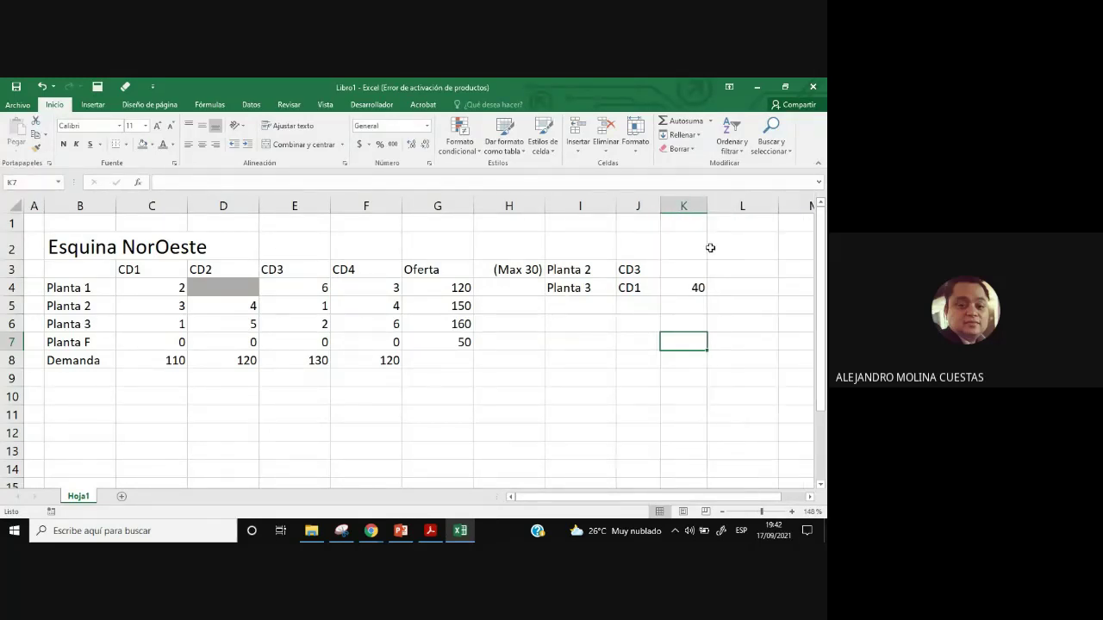
{"action": "left_click", "coordinate": [162, 288]}
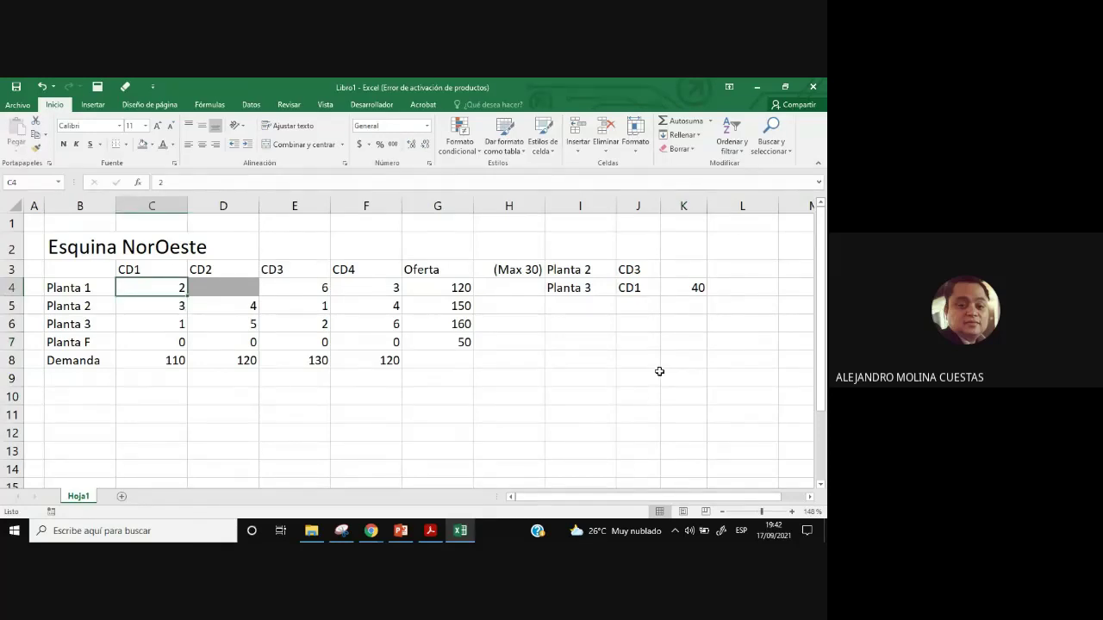
{"action": "left_click", "coordinate": [743, 287]}
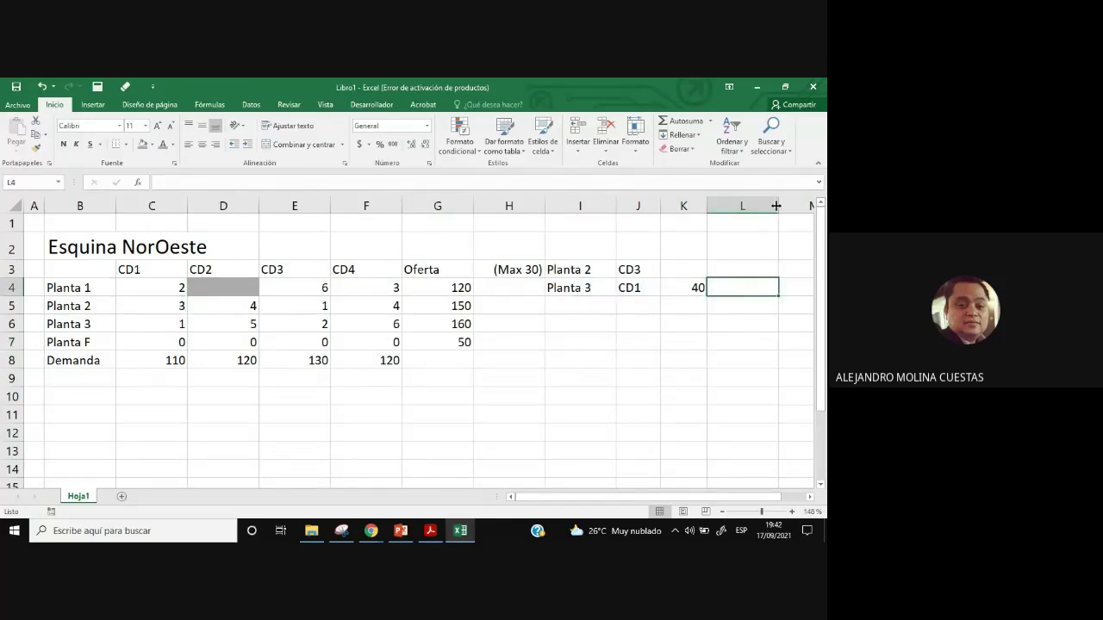
{"action": "left_click_drag", "start_coordinate": [778, 204], "coordinate": [753, 205]}
{"action": "left_click", "coordinate": [730, 378]}
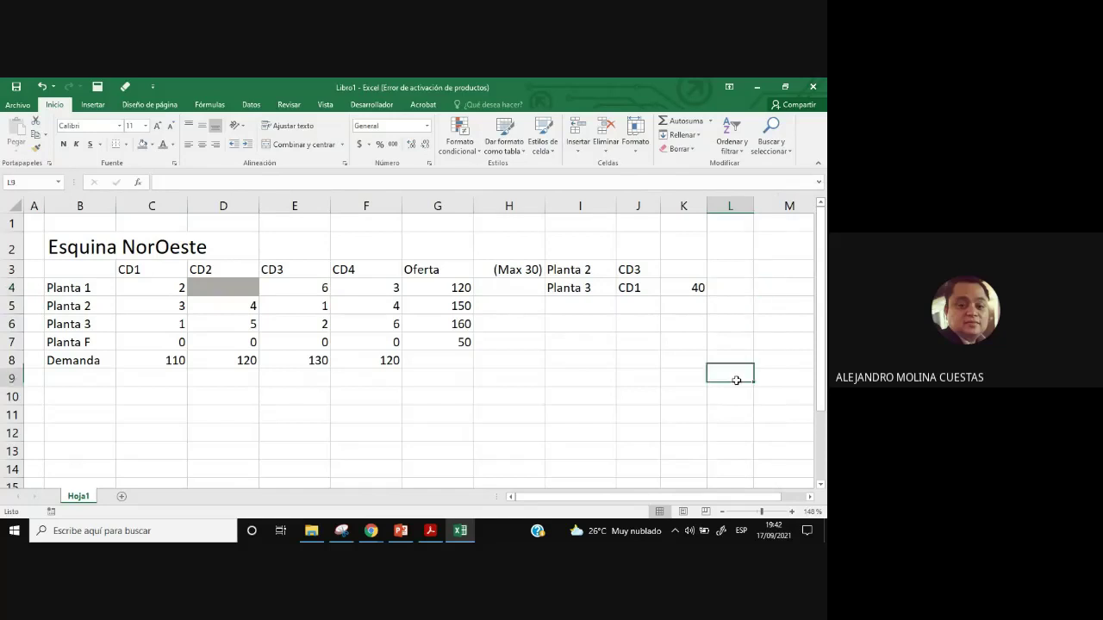
Enter the Planta 3 to CD1 unit cost of 1 in L4, beside the assigned quantity.
{"action": "left_click", "coordinate": [691, 292]}
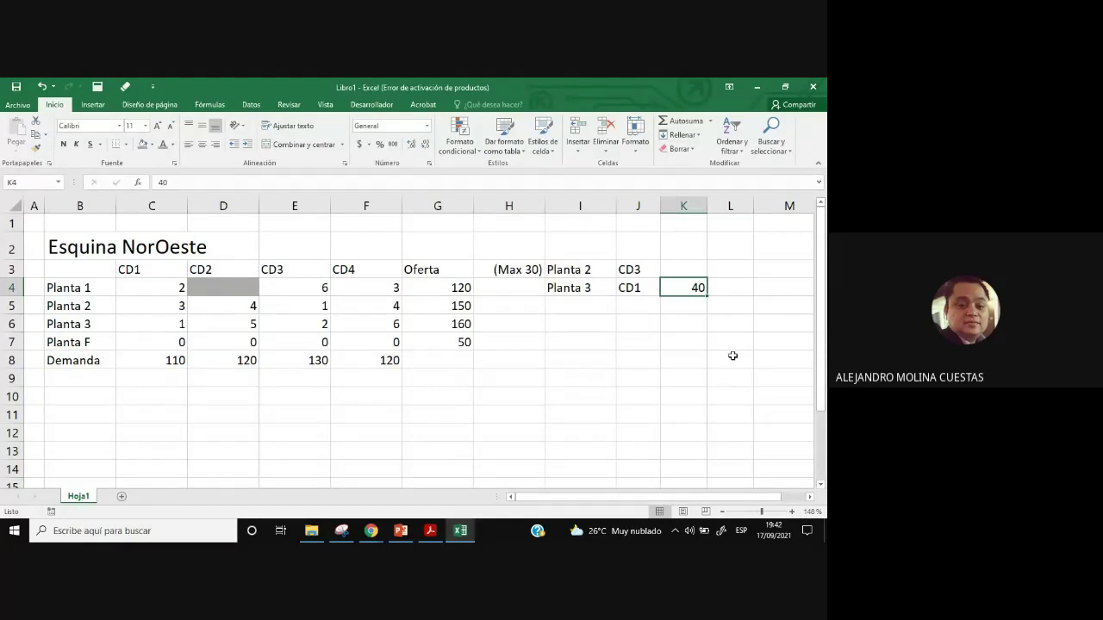
{"action": "left_click", "coordinate": [741, 287]}
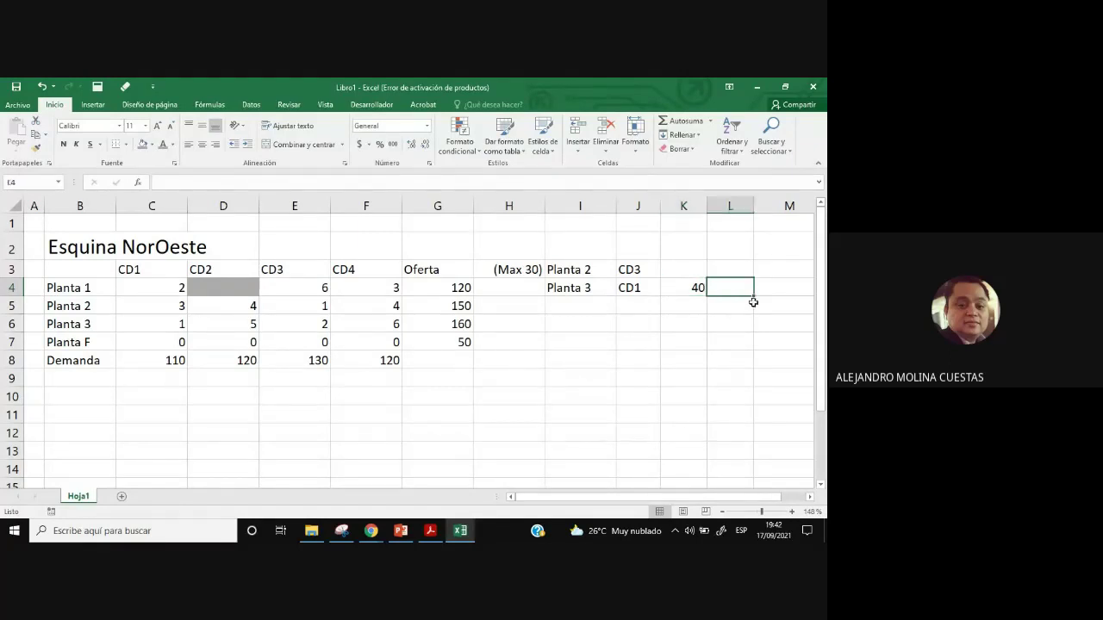
{"action": "type", "text": "1"}
{"action": "left_click", "coordinate": [746, 392]}
{"action": "left_click", "coordinate": [723, 292]}
Review the Planta 3 to CD1 assignment in I4:L4 against its row, column and cost in the transportation table.
{"action": "left_click", "coordinate": [74, 321]}
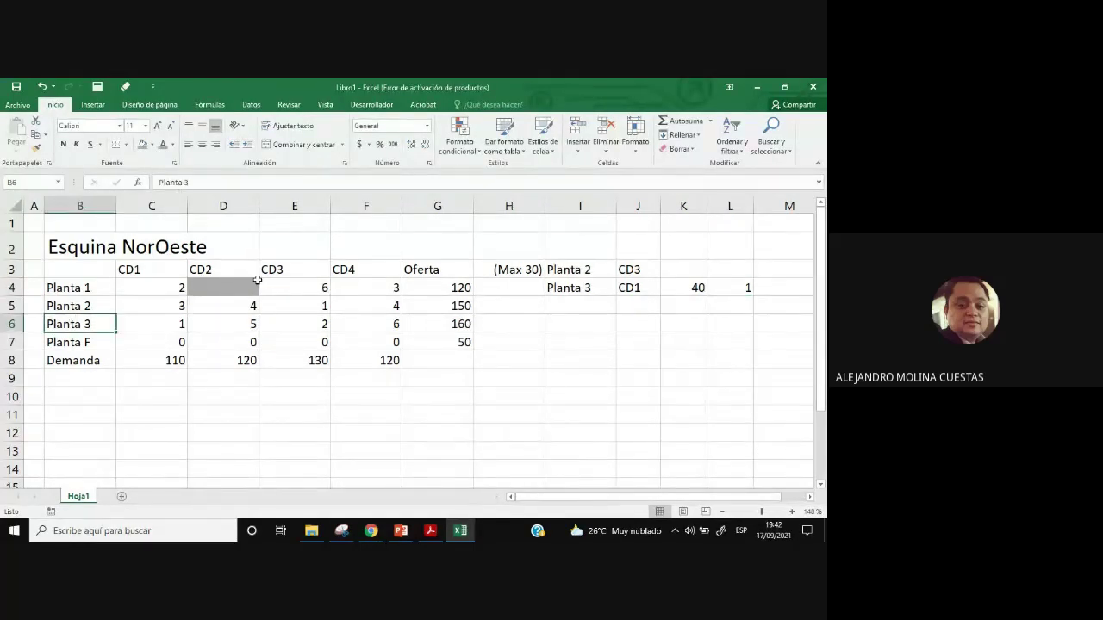
{"action": "left_click", "coordinate": [151, 273]}
{"action": "mouse_move", "coordinate": [164, 340]}
{"action": "left_mouse_down"}
{"action": "mouse_move", "coordinate": [169, 320]}
{"action": "mouse_move", "coordinate": [155, 322]}
{"action": "mouse_move", "coordinate": [204, 322]}
{"action": "mouse_move", "coordinate": [160, 322]}
{"action": "left_mouse_up"}
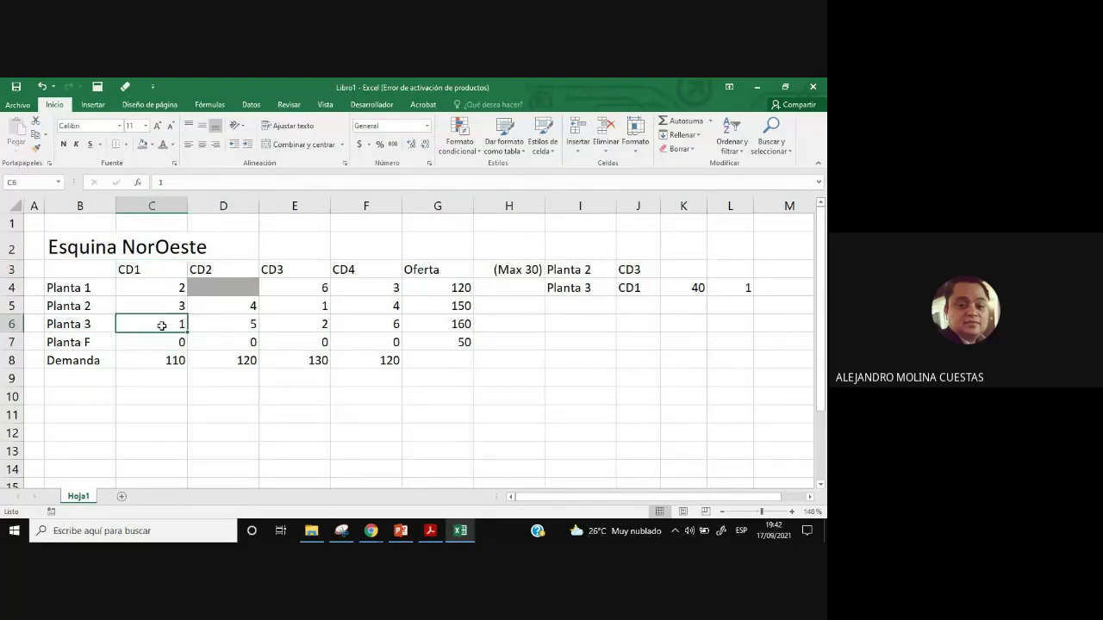
{"action": "left_click", "coordinate": [687, 288]}
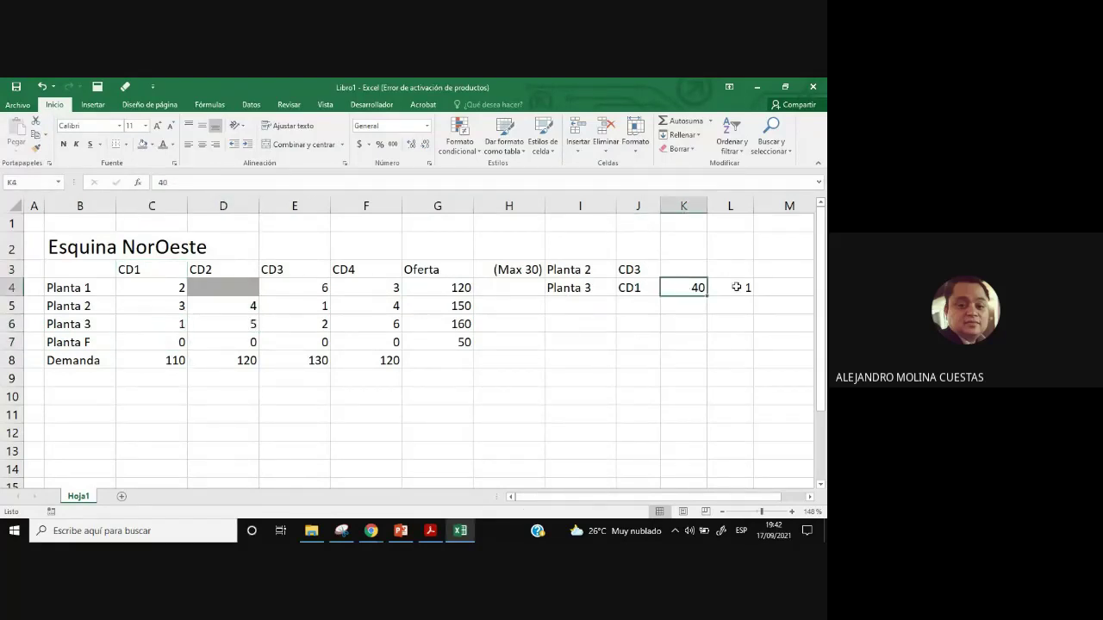
{"action": "left_click", "coordinate": [747, 289]}
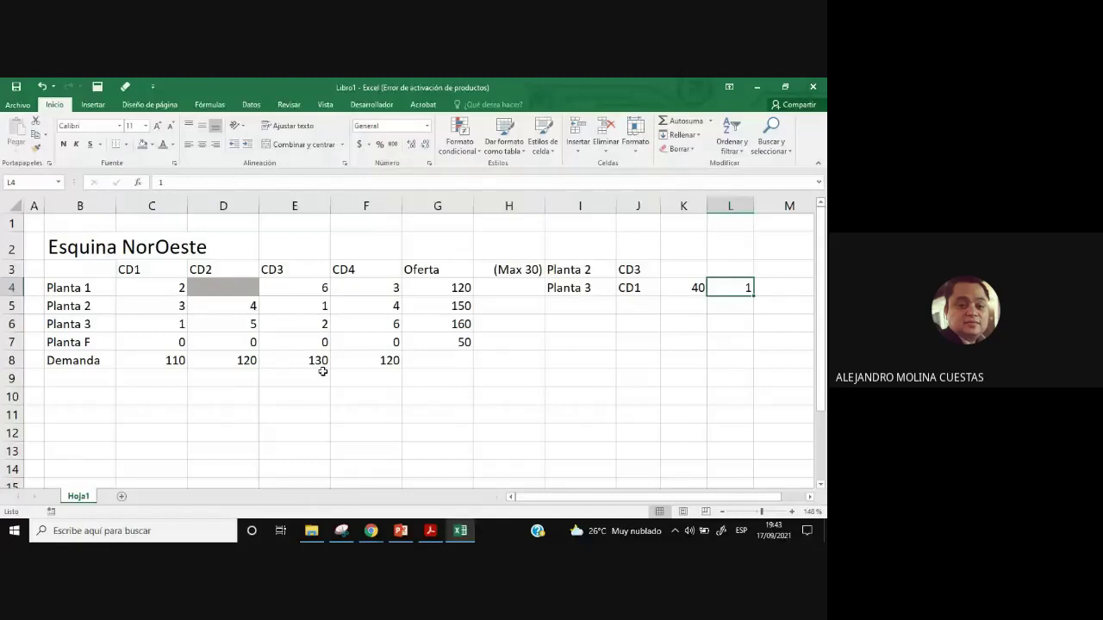
{"action": "left_click_drag", "start_coordinate": [689, 288], "coordinate": [730, 288]}
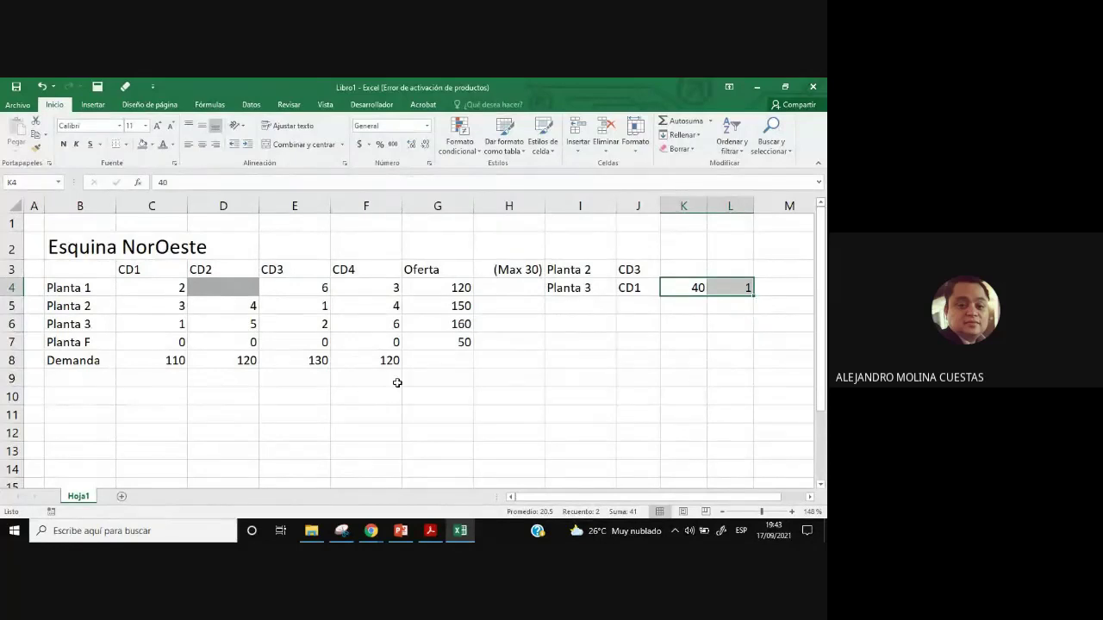
{"action": "key", "text": "Down"}
{"action": "key", "text": "Down"}
{"action": "left_click_drag", "start_coordinate": [551, 291], "coordinate": [728, 293]}
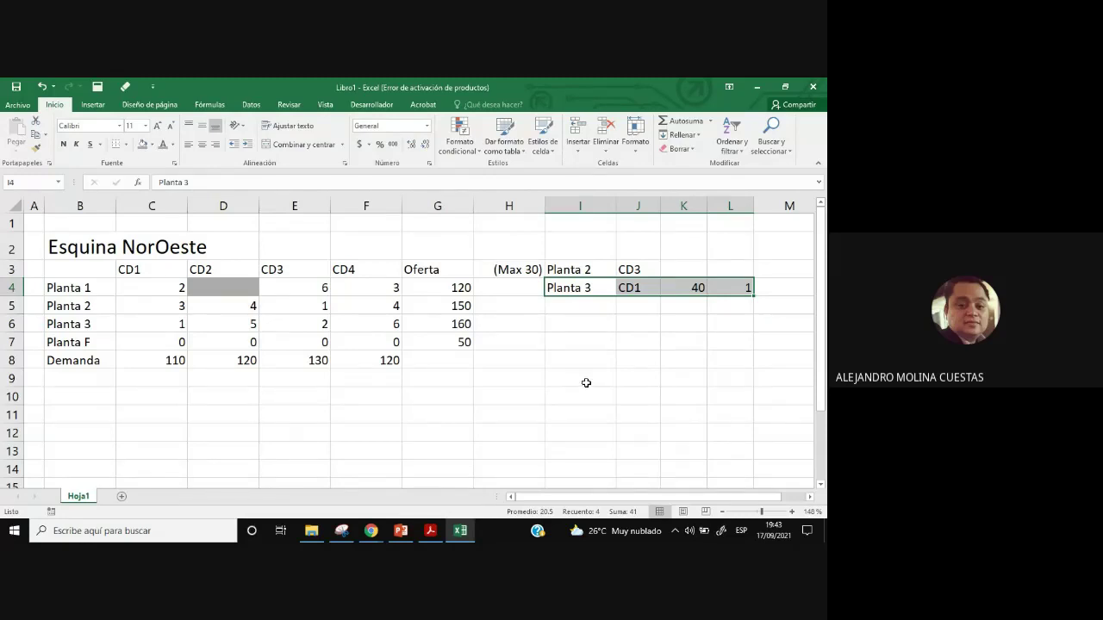
{"action": "left_click", "coordinate": [586, 383]}
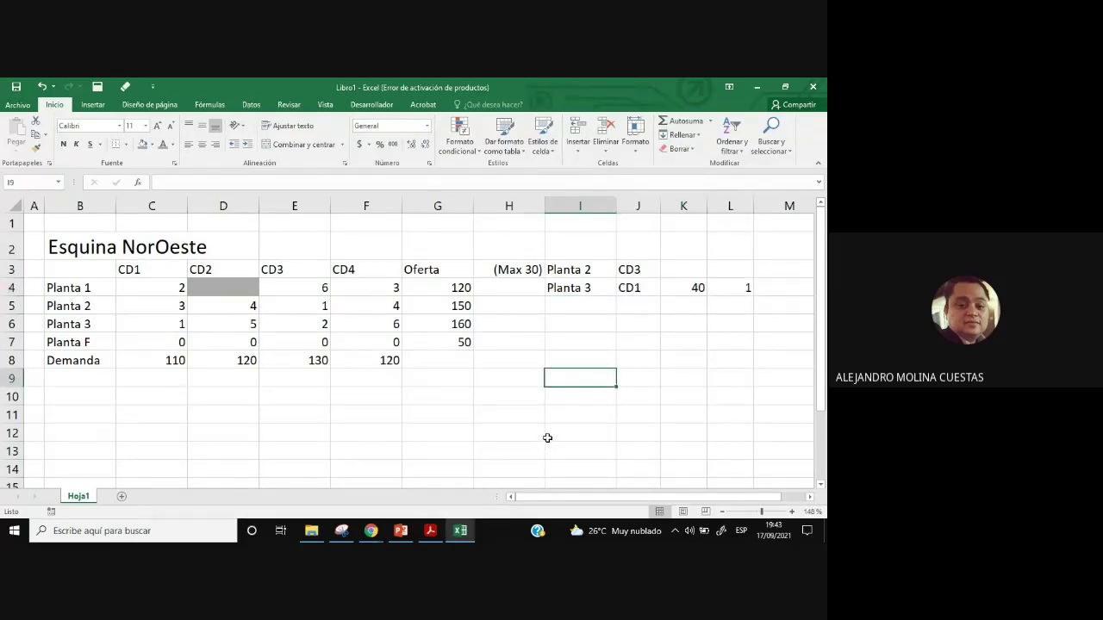
{"action": "left_click_drag", "start_coordinate": [571, 287], "coordinate": [732, 286]}
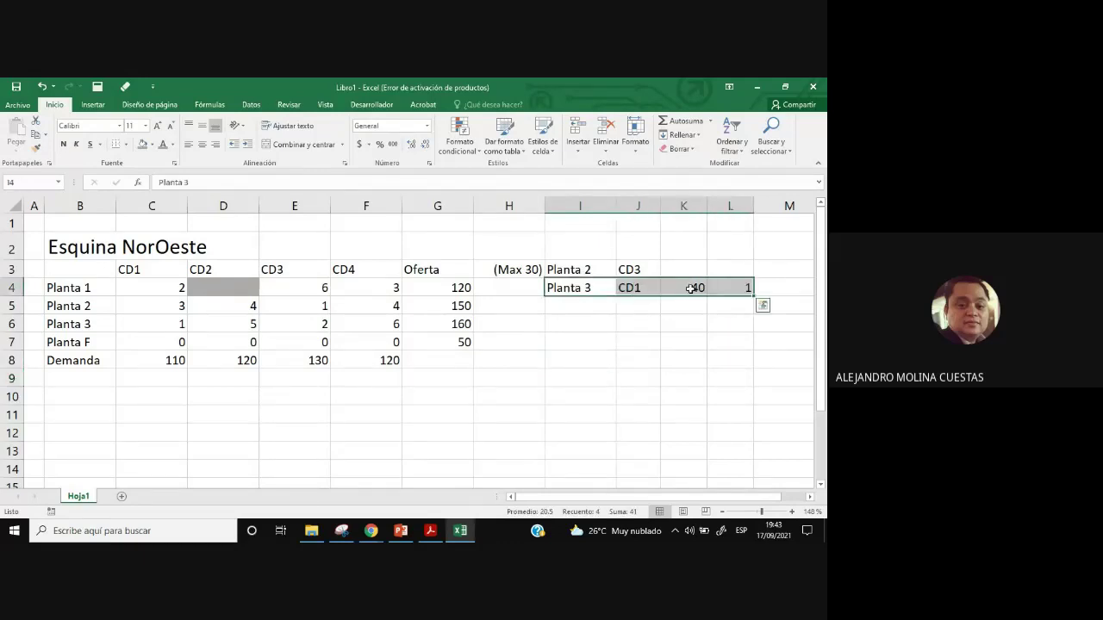
{"action": "left_click", "coordinate": [679, 386]}
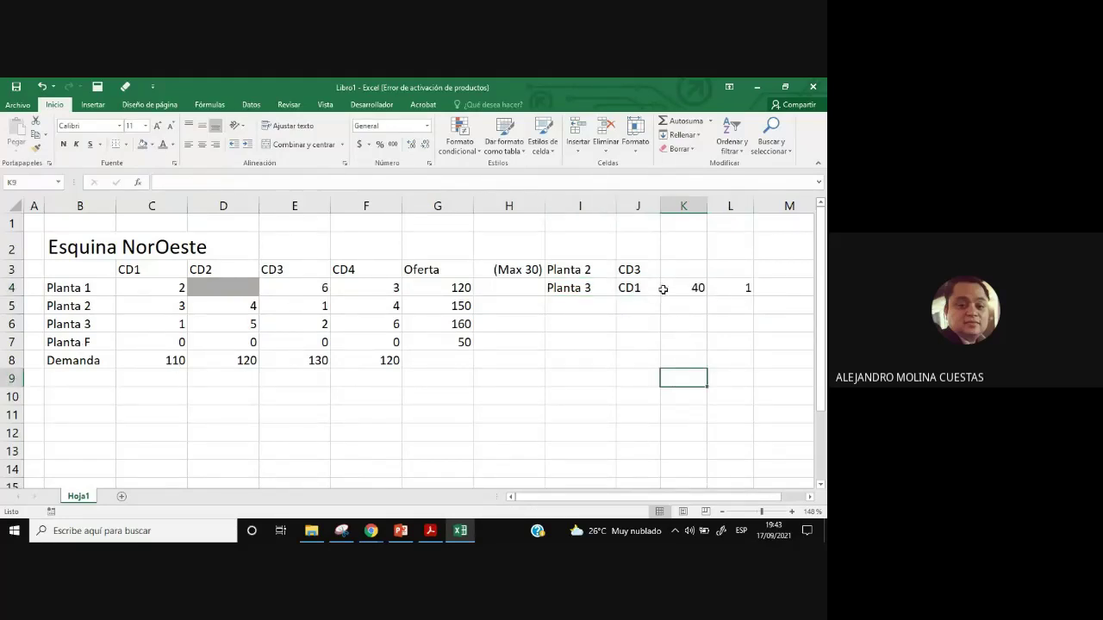
{"action": "left_click_drag", "start_coordinate": [579, 287], "coordinate": [751, 288]}
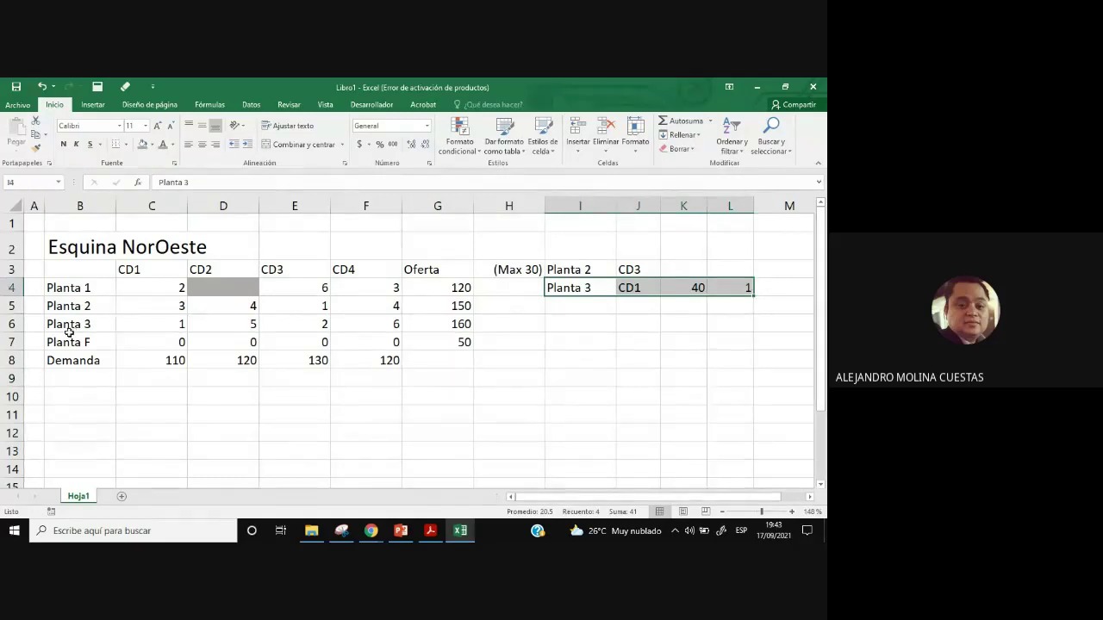
Reduce the Planta 3 supply in the Oferta column to 120.
{"action": "left_click_drag", "start_coordinate": [68, 332], "coordinate": [460, 322]}
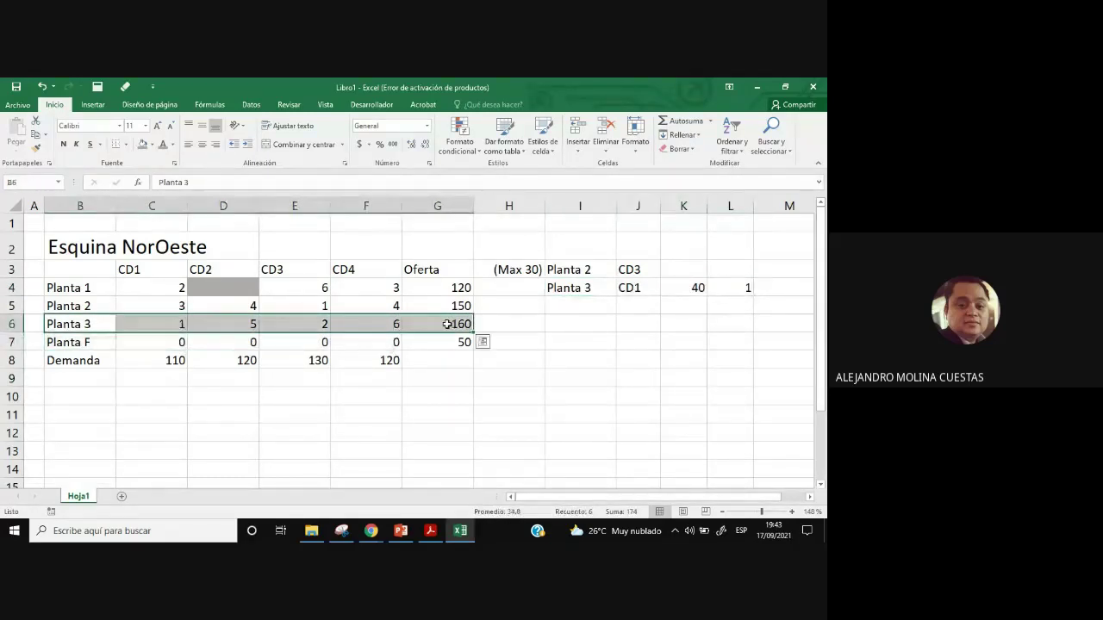
{"action": "left_click", "coordinate": [445, 324]}
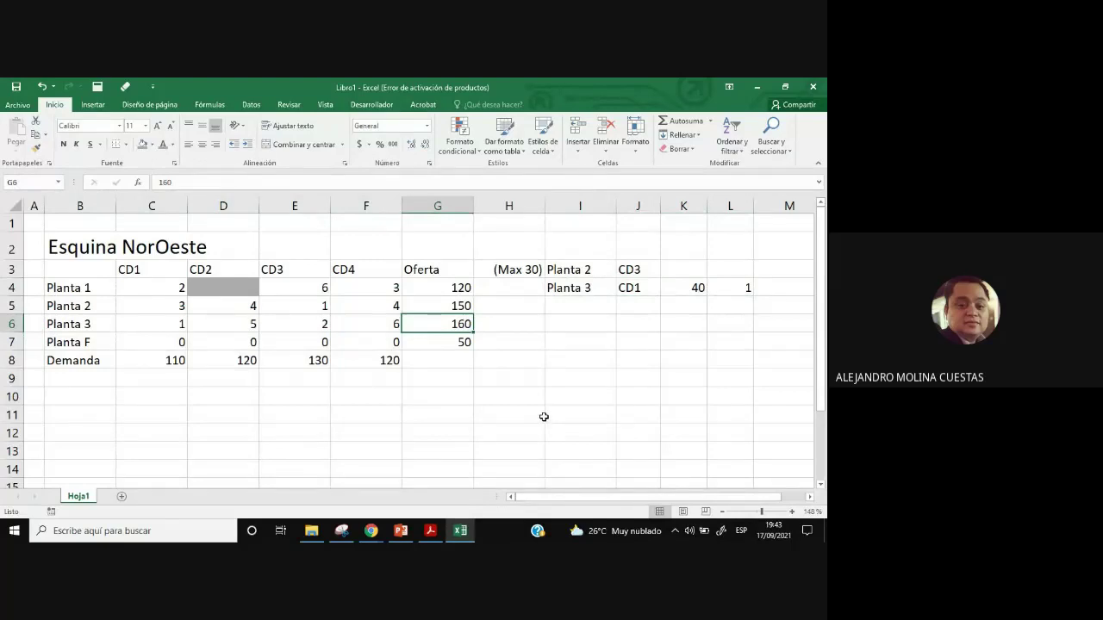
{"action": "type", "text": "120"}
{"action": "left_click", "coordinate": [477, 394]}
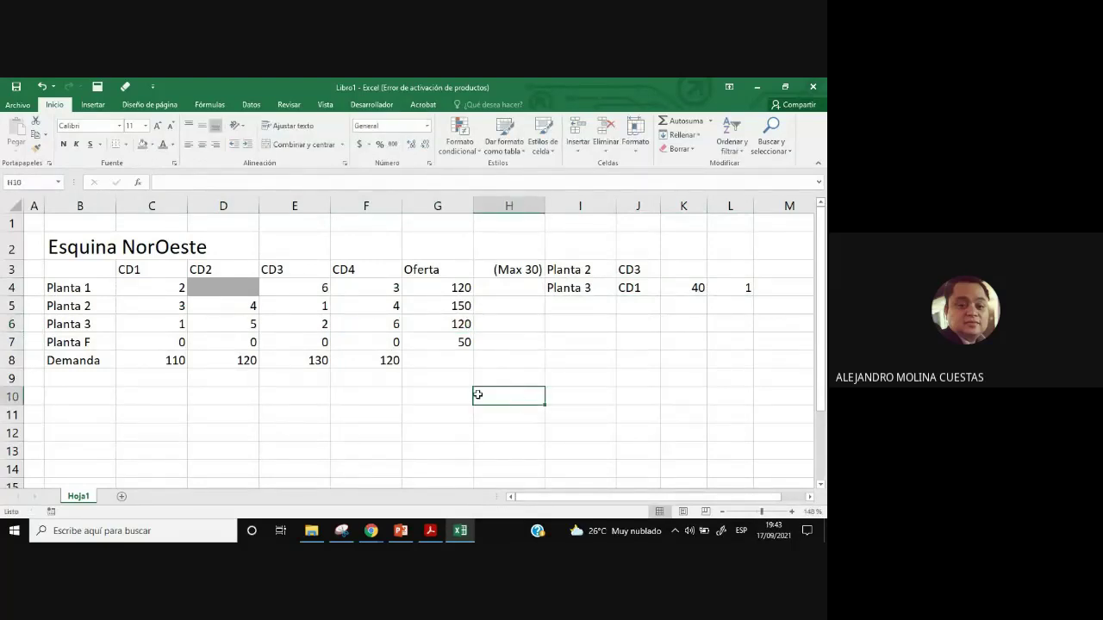
Reduce the CD1 demand in the Demanda row to 70.
{"action": "left_click", "coordinate": [154, 269]}
{"action": "left_click_drag", "start_coordinate": [154, 269], "coordinate": [153, 346]}
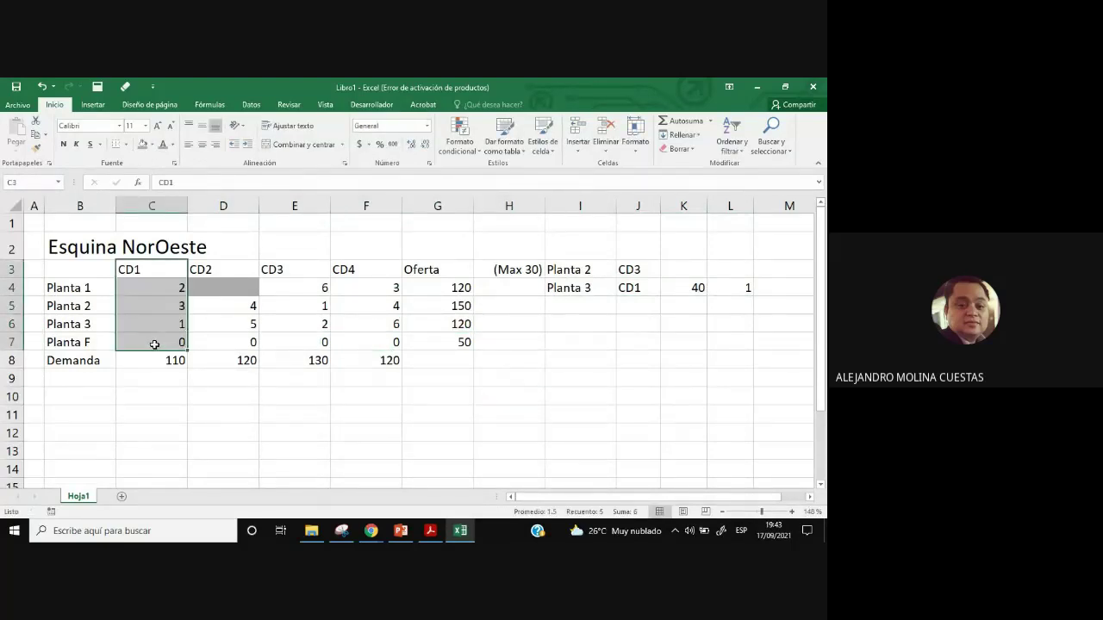
{"action": "left_click", "coordinate": [171, 362]}
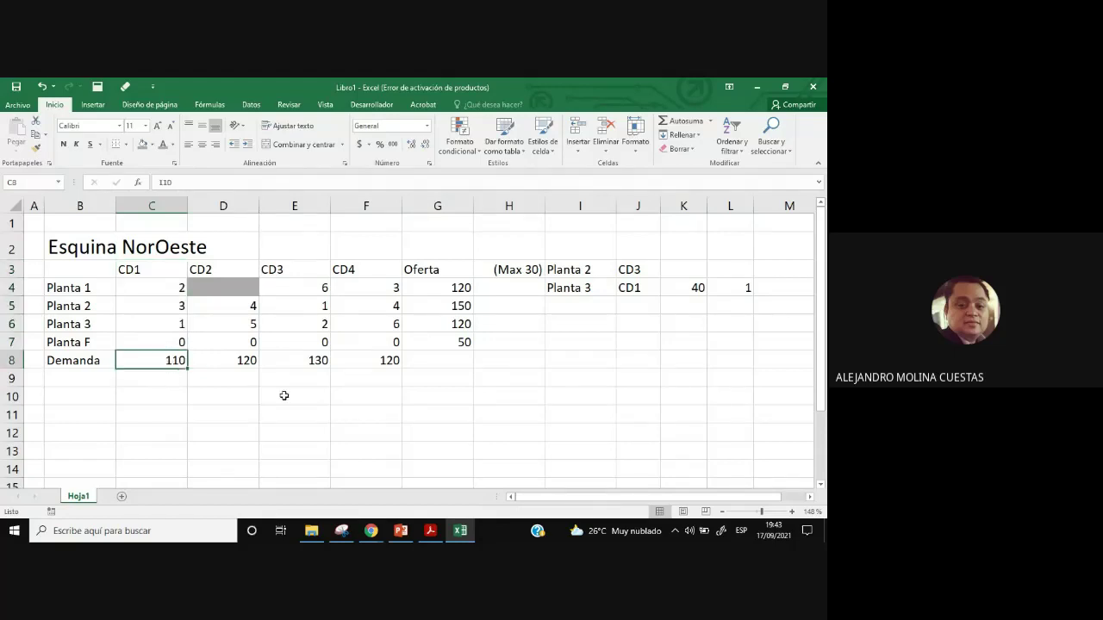
{"action": "type", "text": "70"}
{"action": "left_click", "coordinate": [367, 424]}
Compare the demand and supply totals, then review the maximum and minimum route notes and the forbidden Planta 1 to CD2 cell.
{"action": "left_click_drag", "start_coordinate": [166, 362], "coordinate": [363, 362]}
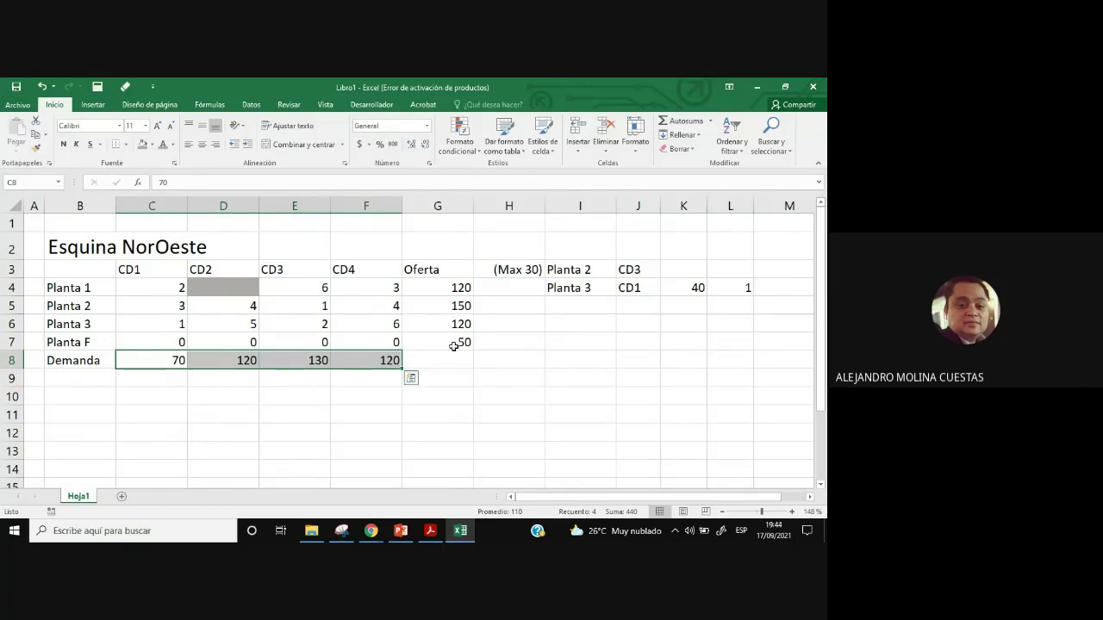
{"action": "left_click_drag", "start_coordinate": [448, 286], "coordinate": [448, 342]}
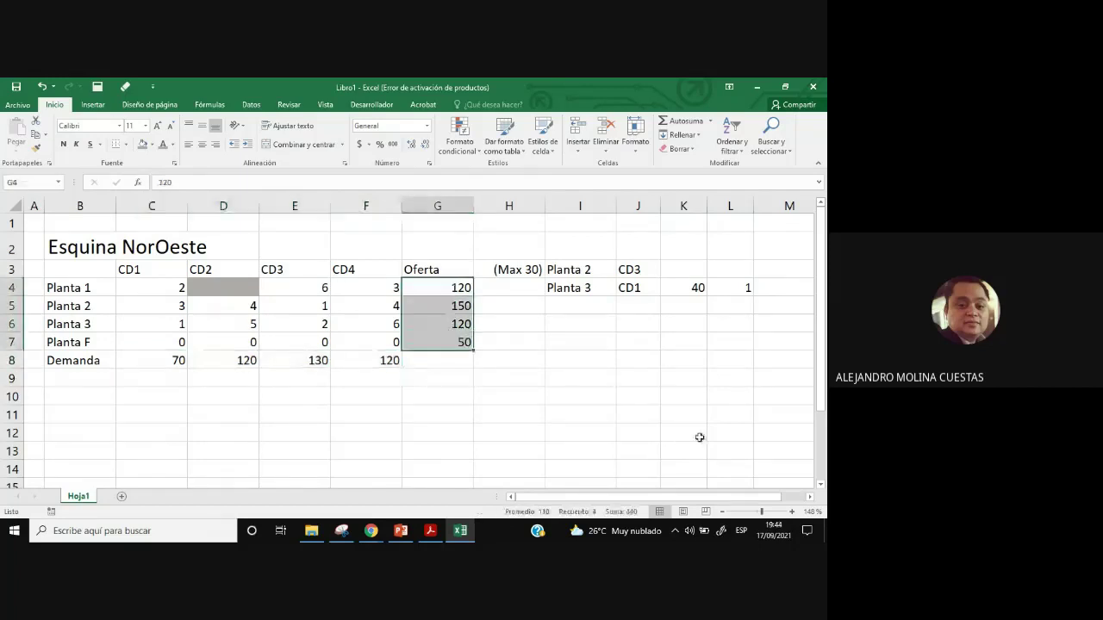
{"action": "left_click", "coordinate": [610, 420]}
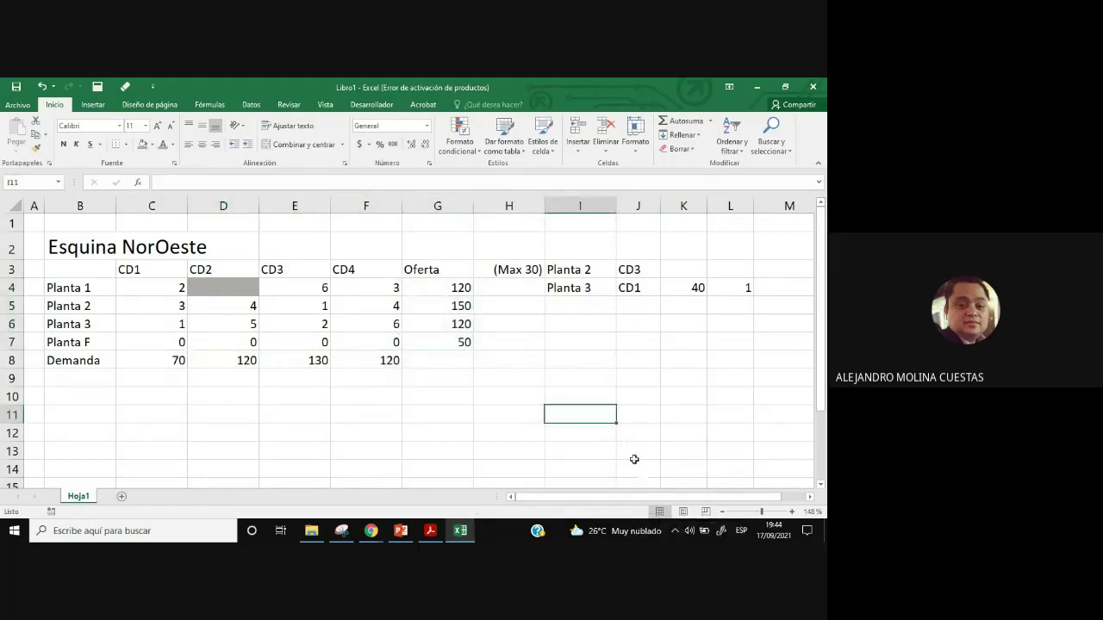
{"action": "left_click_drag", "start_coordinate": [501, 270], "coordinate": [635, 270]}
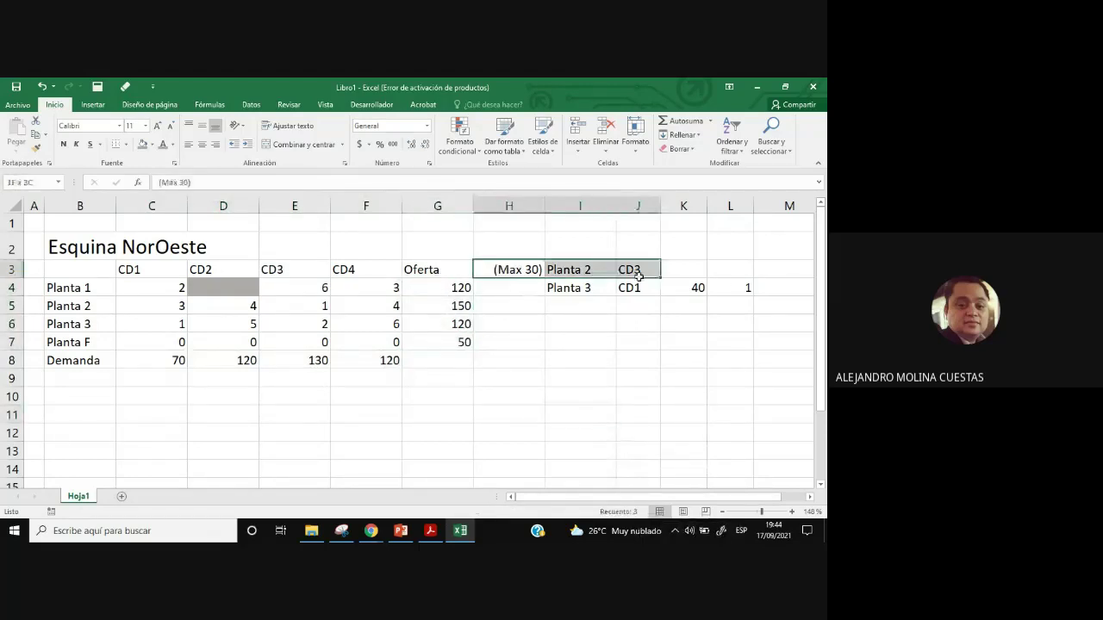
{"action": "left_click_drag", "start_coordinate": [529, 287], "coordinate": [702, 291]}
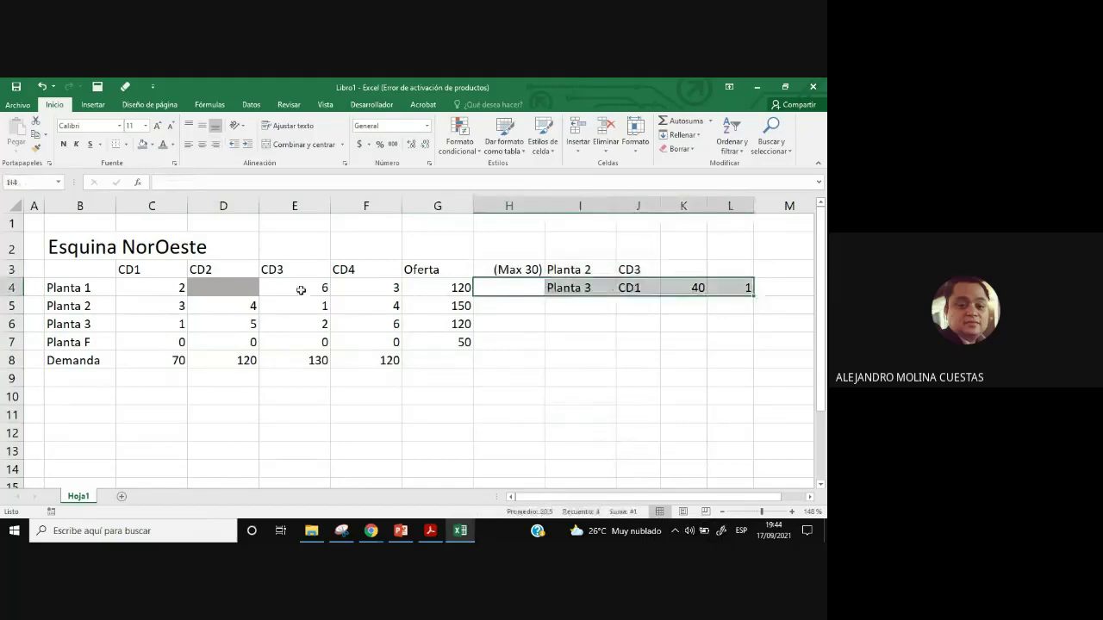
{"action": "left_click", "coordinate": [224, 287]}
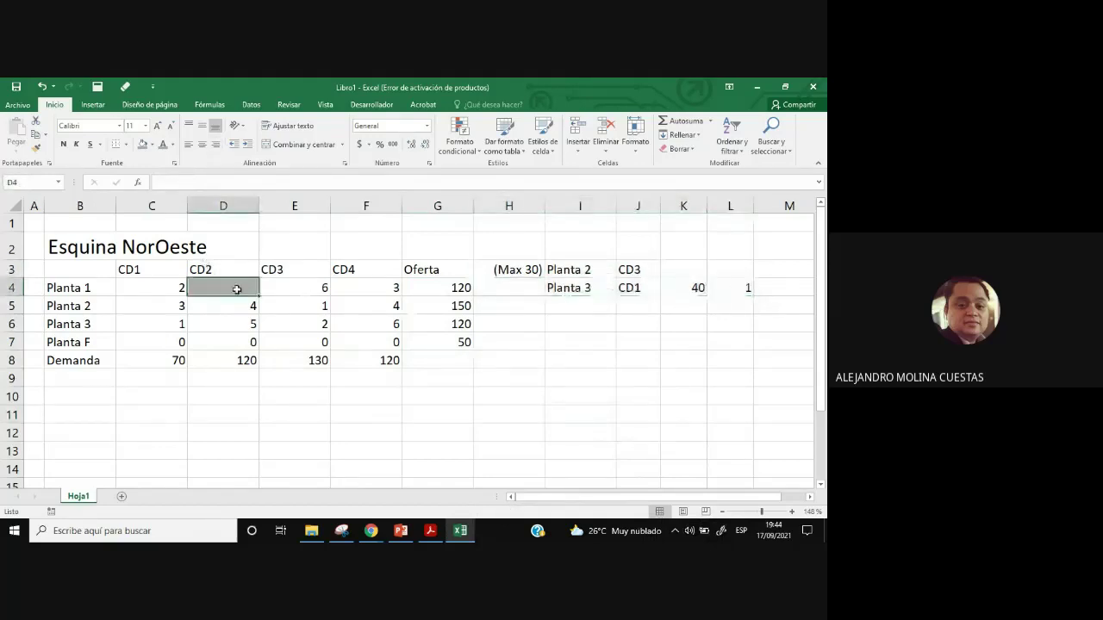
{"action": "left_click", "coordinate": [275, 429]}
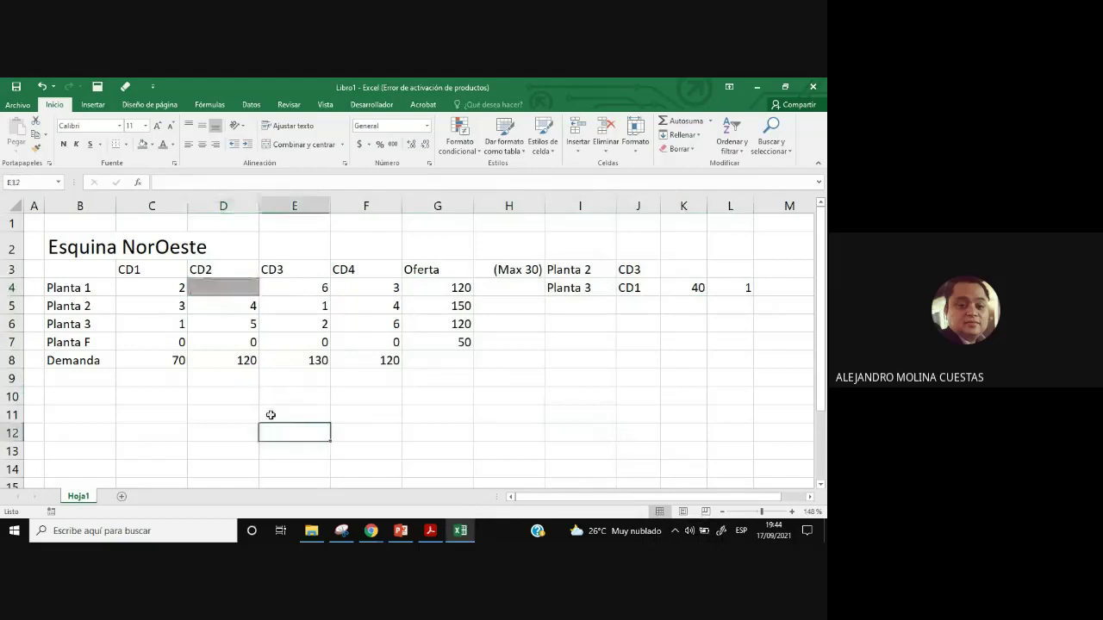
Fill the Planta 1 to CD1 cost cell C4 with yellow to mark the northwest corner.
{"action": "left_click", "coordinate": [155, 291]}
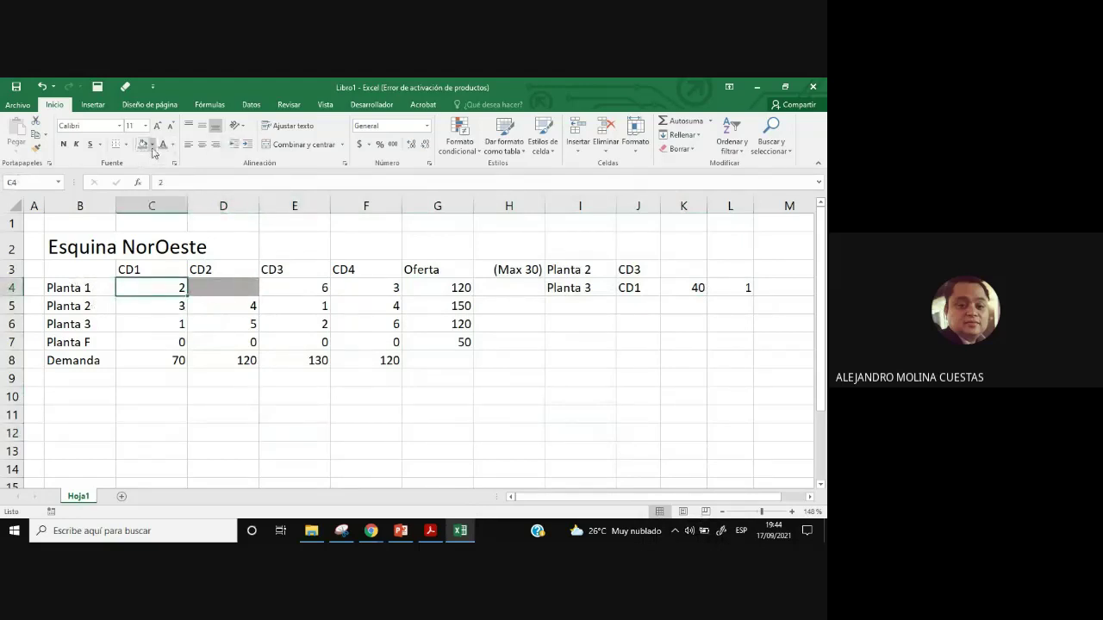
{"action": "left_click", "coordinate": [153, 145]}
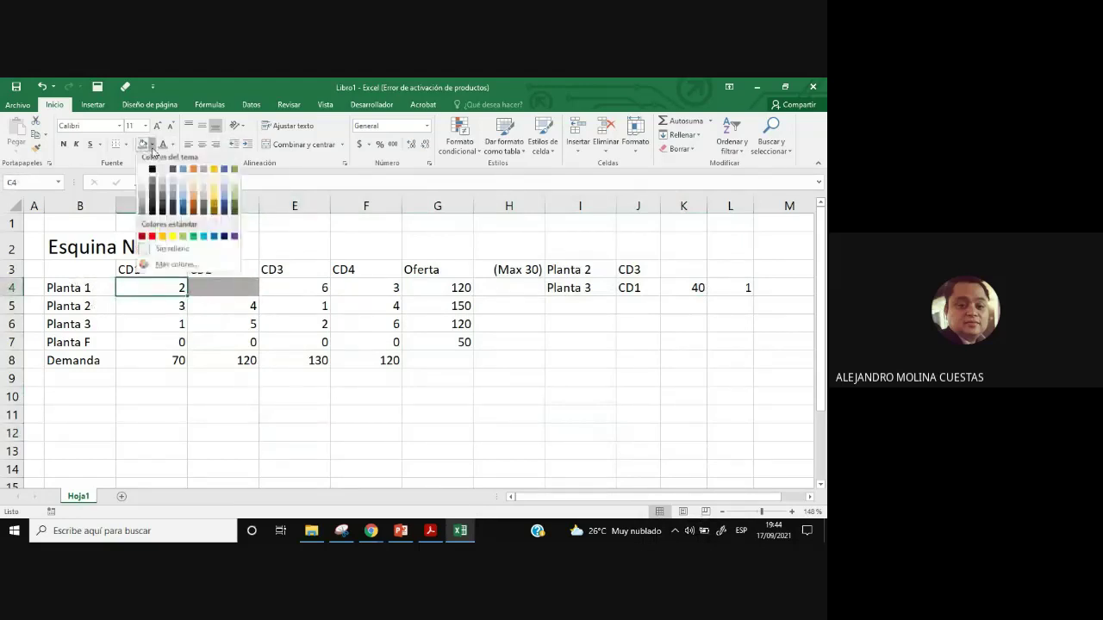
{"action": "left_click", "coordinate": [173, 241]}
{"action": "left_click", "coordinate": [344, 415]}
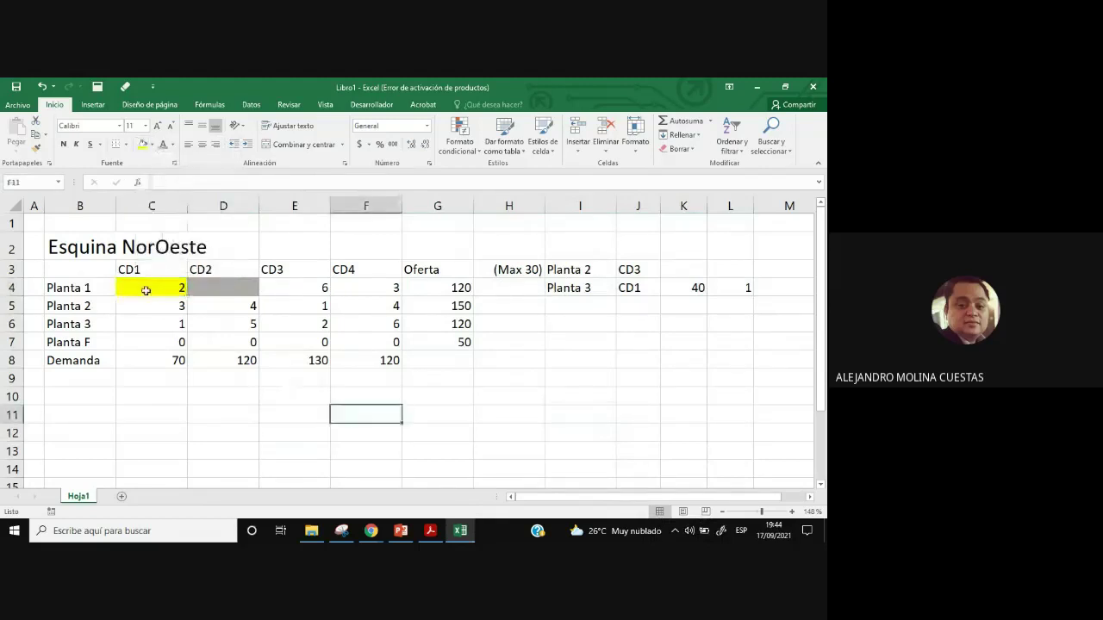
Copy the Planta 1 label from B4 into I5 and the CD1 label from C3 into J5.
{"action": "left_click", "coordinate": [90, 287]}
{"action": "key", "text": "ctrl+c"}
{"action": "left_click", "coordinate": [558, 305]}
{"action": "key", "text": "ctrl+v"}
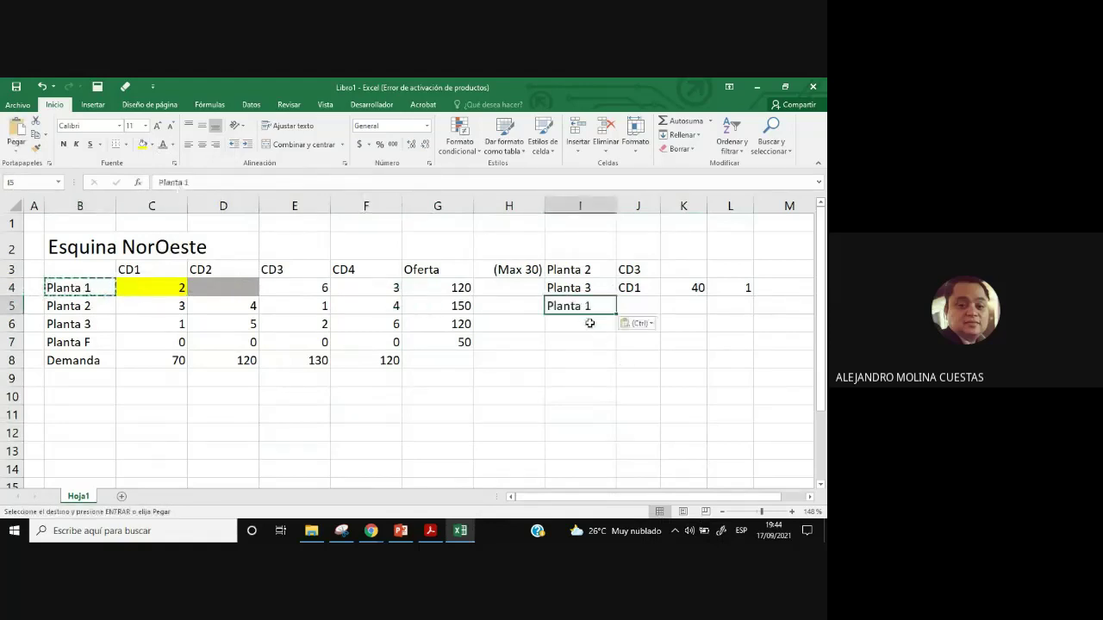
{"action": "left_click", "coordinate": [143, 274]}
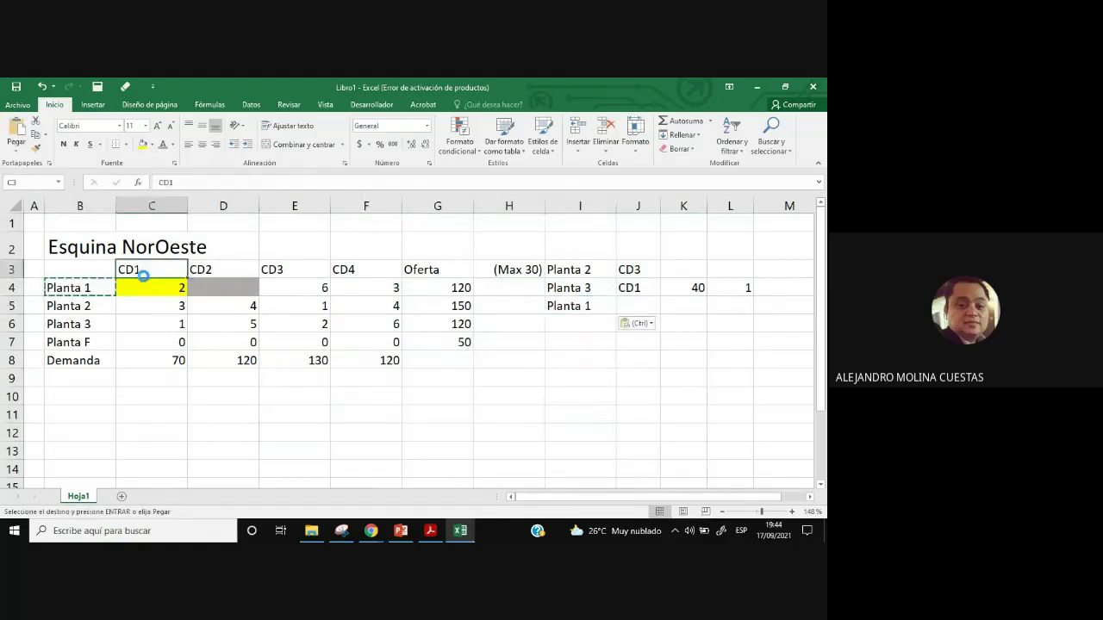
{"action": "key", "text": "ctrl+c"}
{"action": "left_click", "coordinate": [633, 306]}
{"action": "key", "text": "ctrl+v"}
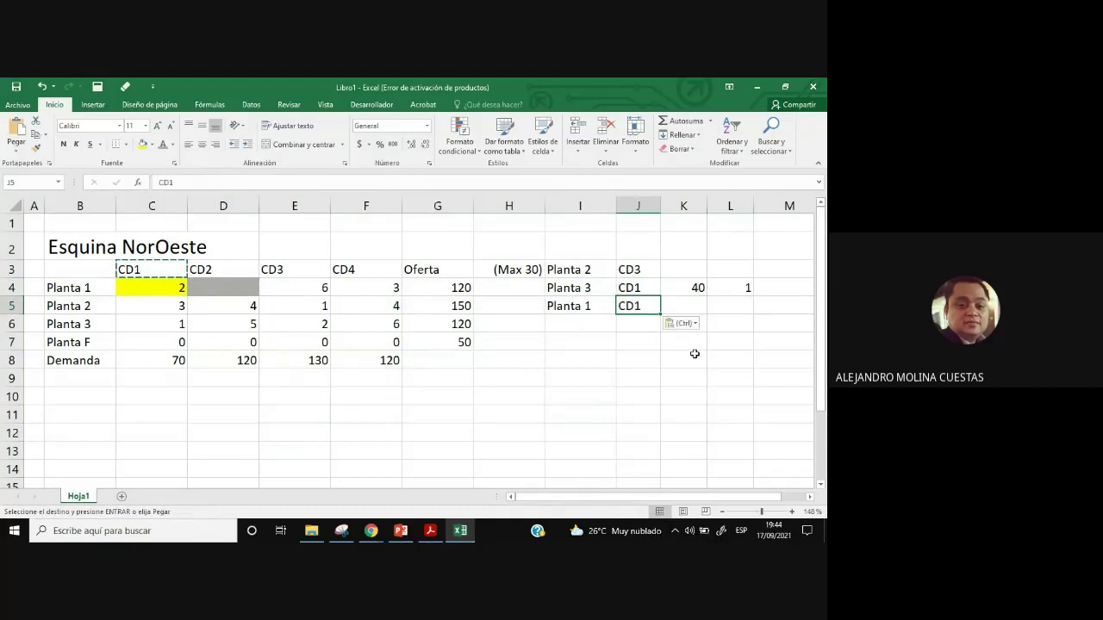
Enter a quantity of 70 in K5 and a unit cost of 2 in L5 for the Planta 1 to CD1 assignment.
{"action": "key", "text": "Escape"}
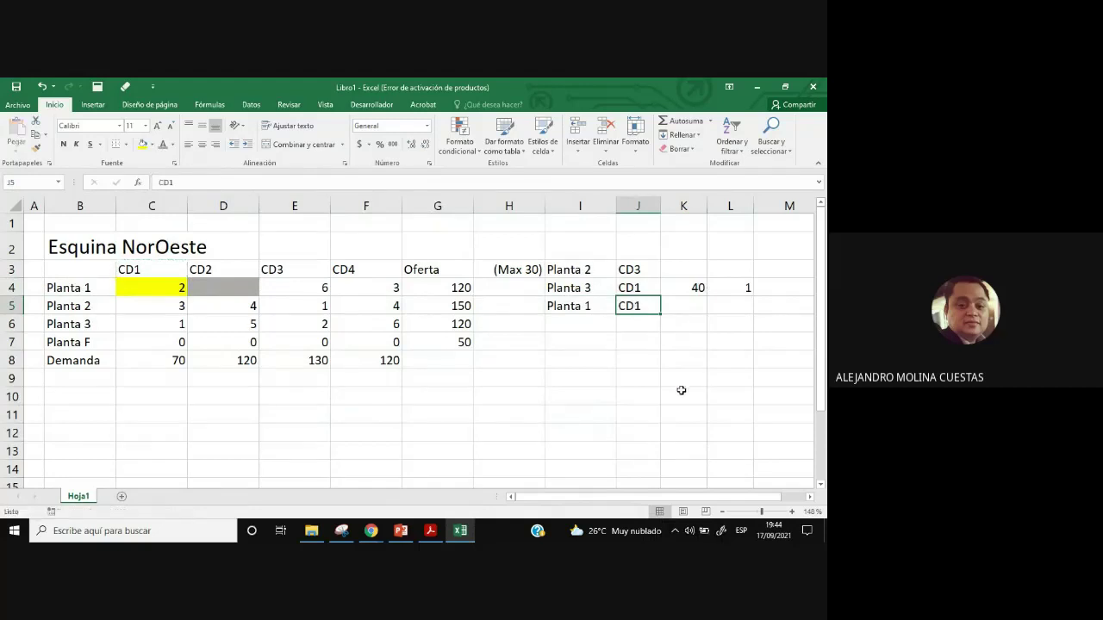
{"action": "left_click", "coordinate": [458, 287]}
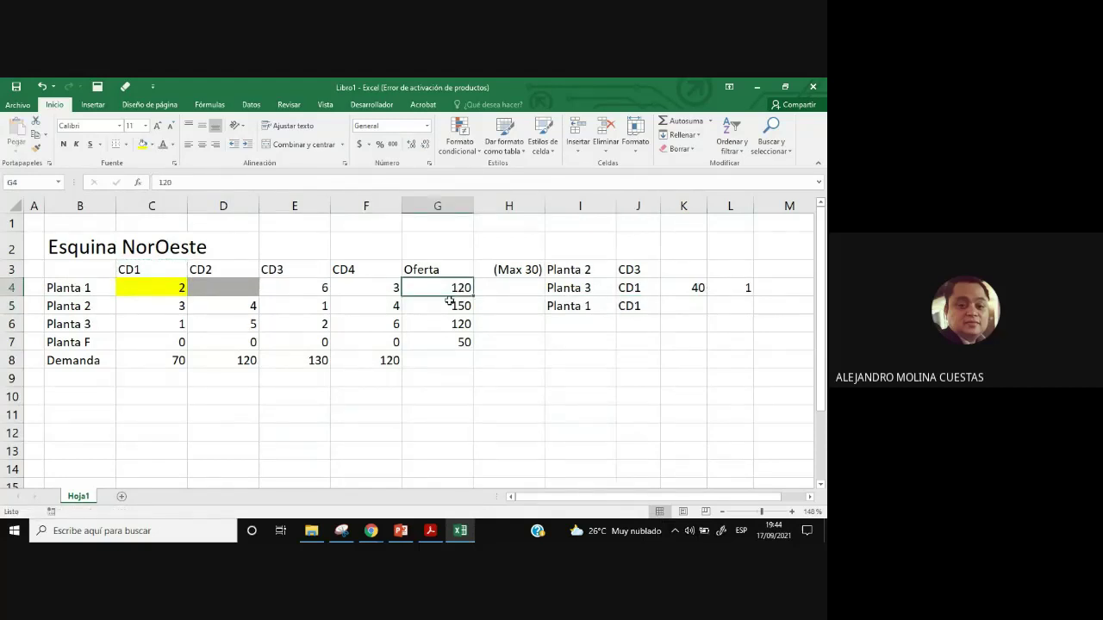
{"action": "left_click", "coordinate": [153, 267]}
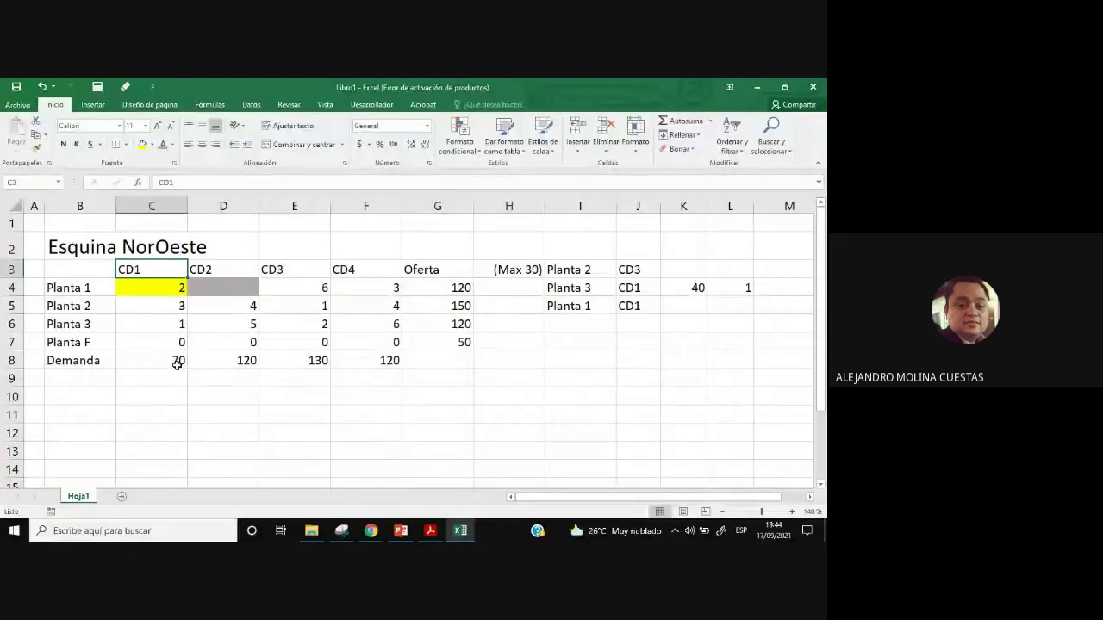
{"action": "left_click", "coordinate": [689, 306]}
{"action": "type", "text": "70"}
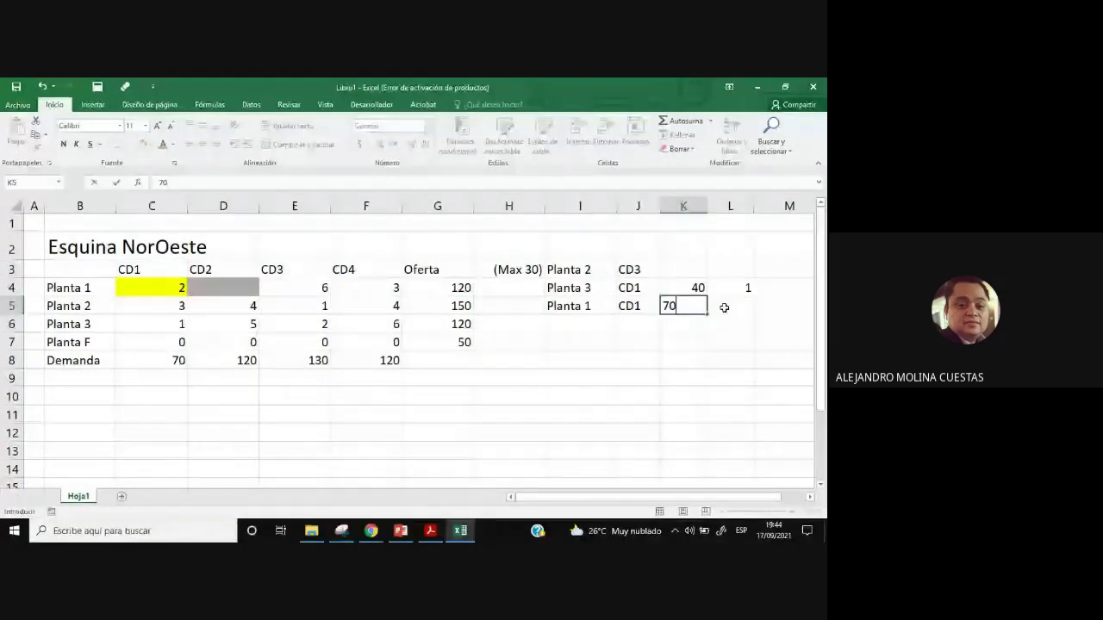
{"action": "left_click", "coordinate": [724, 307]}
{"action": "type", "text": "2"}
{"action": "left_click", "coordinate": [684, 360]}
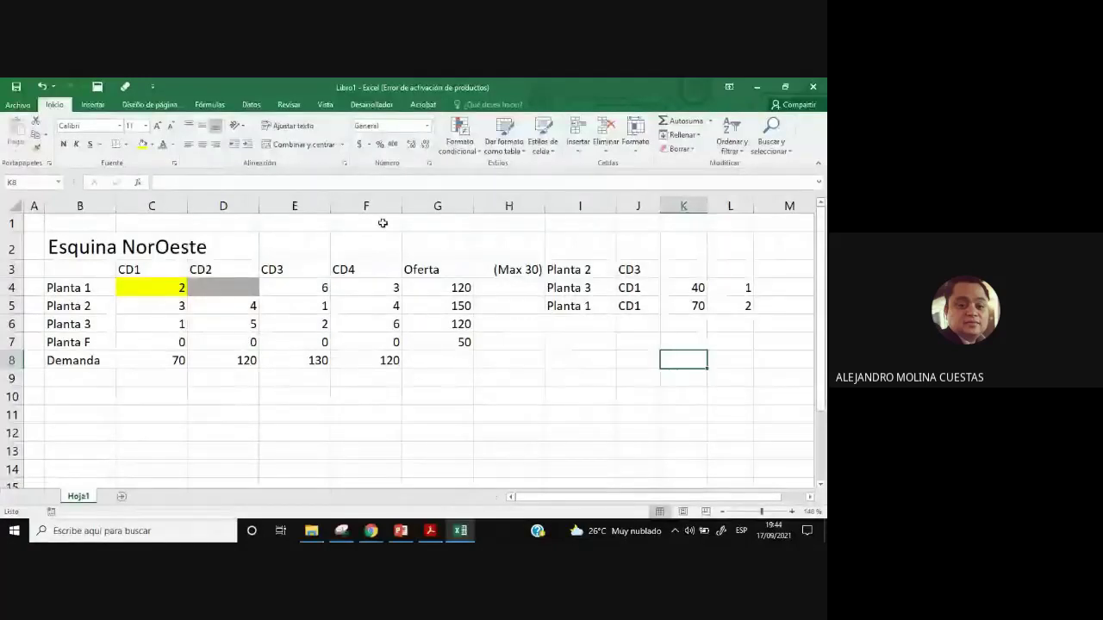
Copy the row labels Planta 1 through Demanda from B4:B8 into B10:B14 to begin a reduced table without CD1.
{"action": "left_click", "coordinate": [137, 270]}
{"action": "left_click_drag", "start_coordinate": [125, 261], "coordinate": [161, 355]}
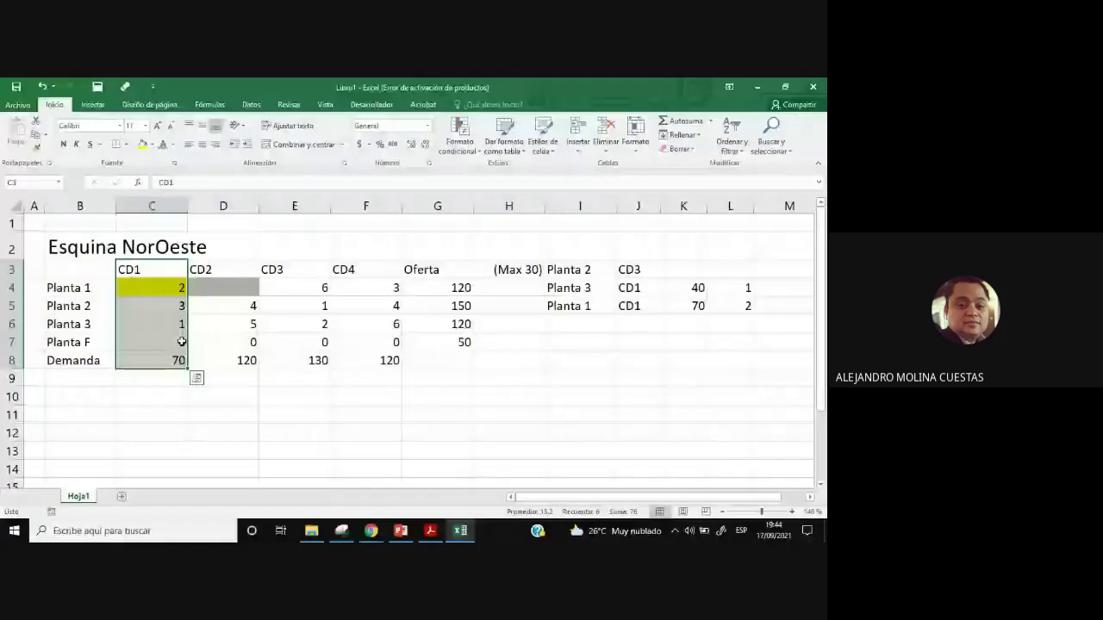
{"action": "left_click_drag", "start_coordinate": [64, 287], "coordinate": [365, 276]}
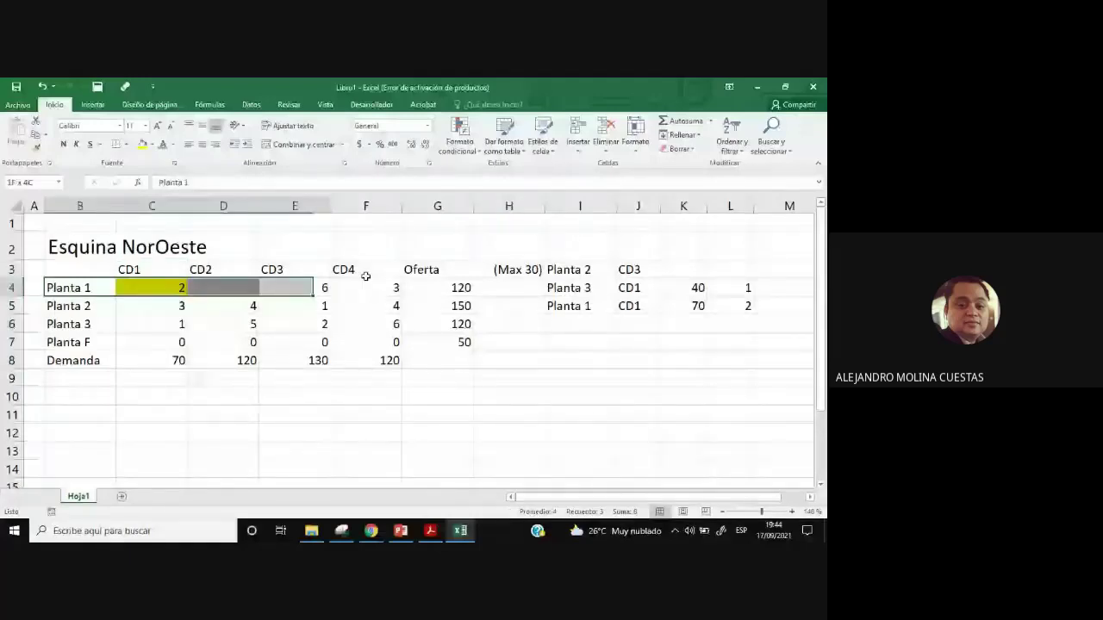
{"action": "left_click", "coordinate": [508, 414]}
{"action": "left_click_drag", "start_coordinate": [98, 295], "coordinate": [98, 398]}
{"action": "key", "text": "ctrl+c"}
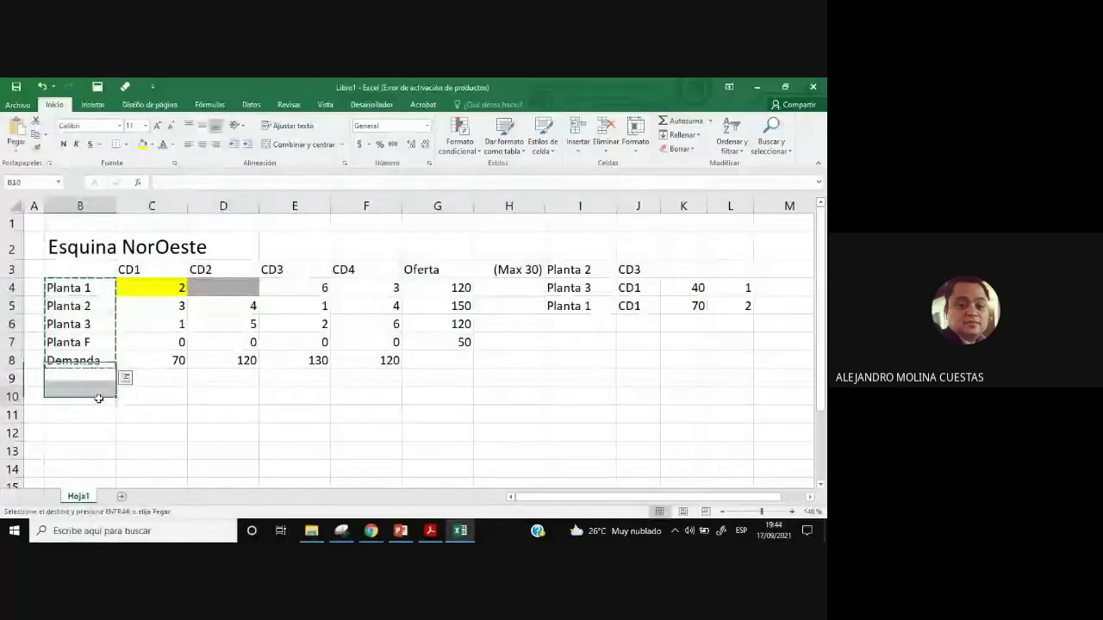
{"action": "key", "text": "ctrl+v"}
Insert a blank row above row 9 to leave room for the reduced table's headings.
{"action": "left_click", "coordinate": [12, 378]}
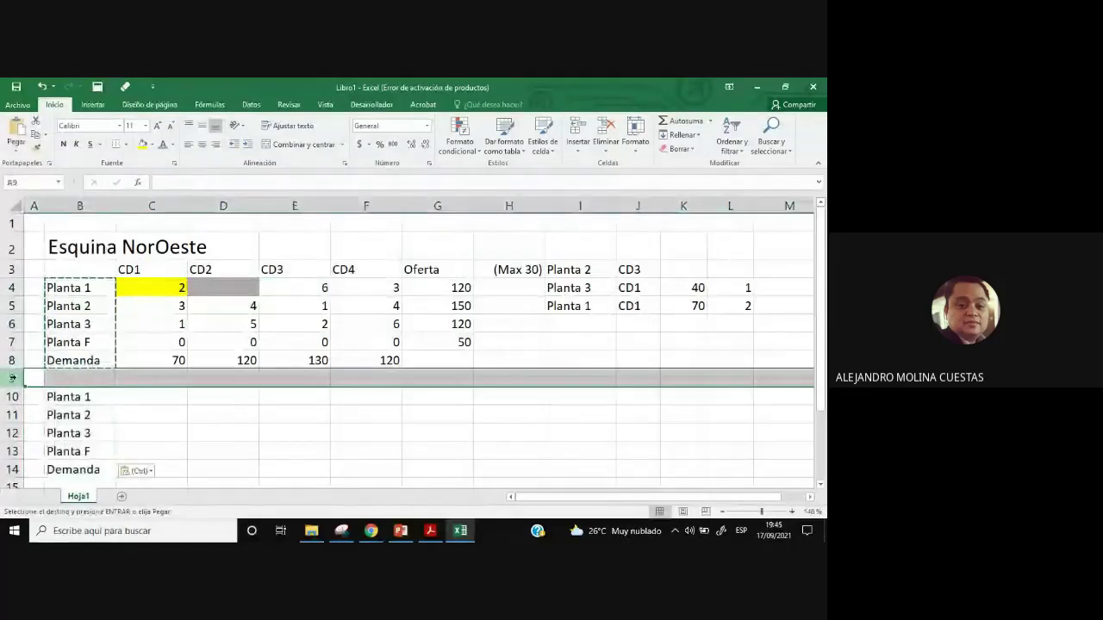
{"action": "right_click", "coordinate": [13, 379]}
{"action": "left_click", "coordinate": [52, 282]}
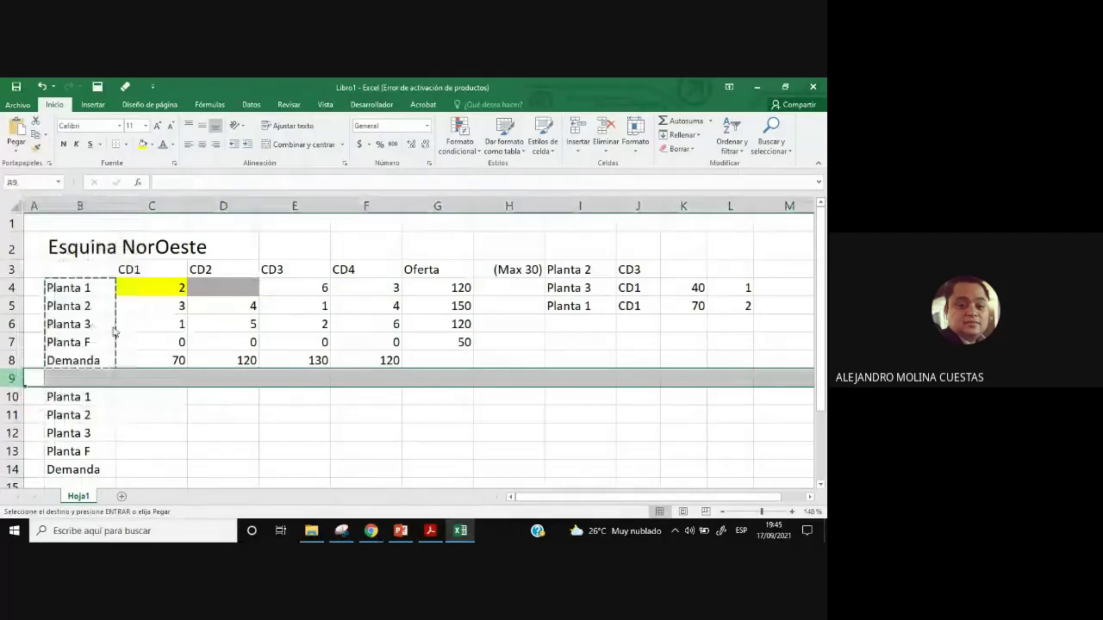
{"action": "left_click", "coordinate": [283, 433]}
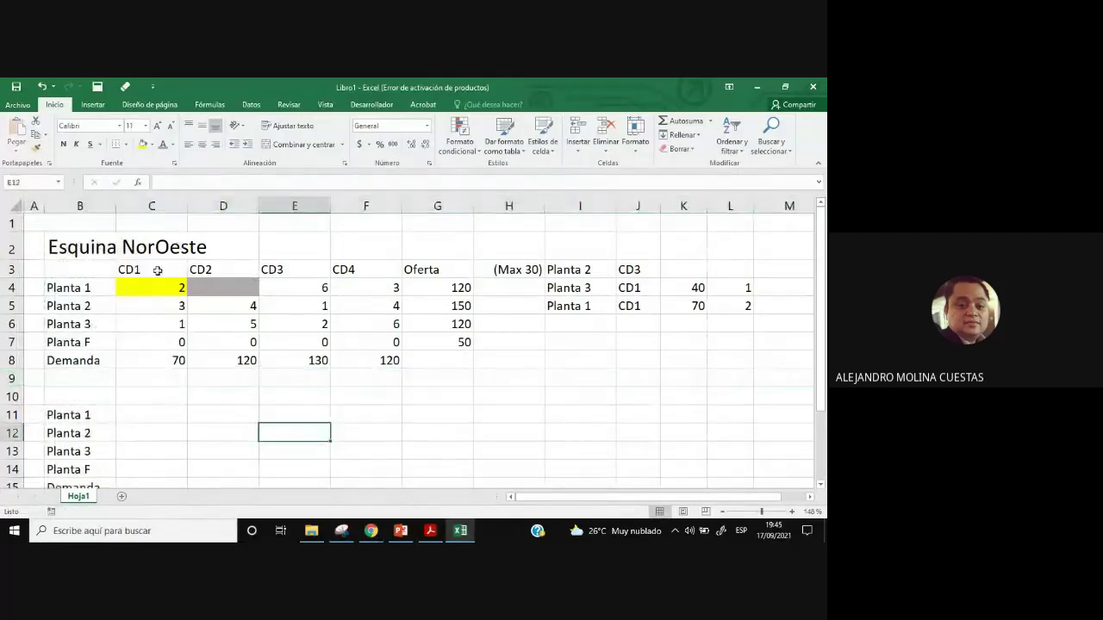
Copy the CD2 to Oferta block D3:G8 into the reduced table starting at C10.
{"action": "left_click_drag", "start_coordinate": [207, 267], "coordinate": [441, 362]}
{"action": "key", "text": "ctrl+c"}
{"action": "scroll", "coordinate": [180, 410], "scroll_direction": "down", "scroll_amount": 1}
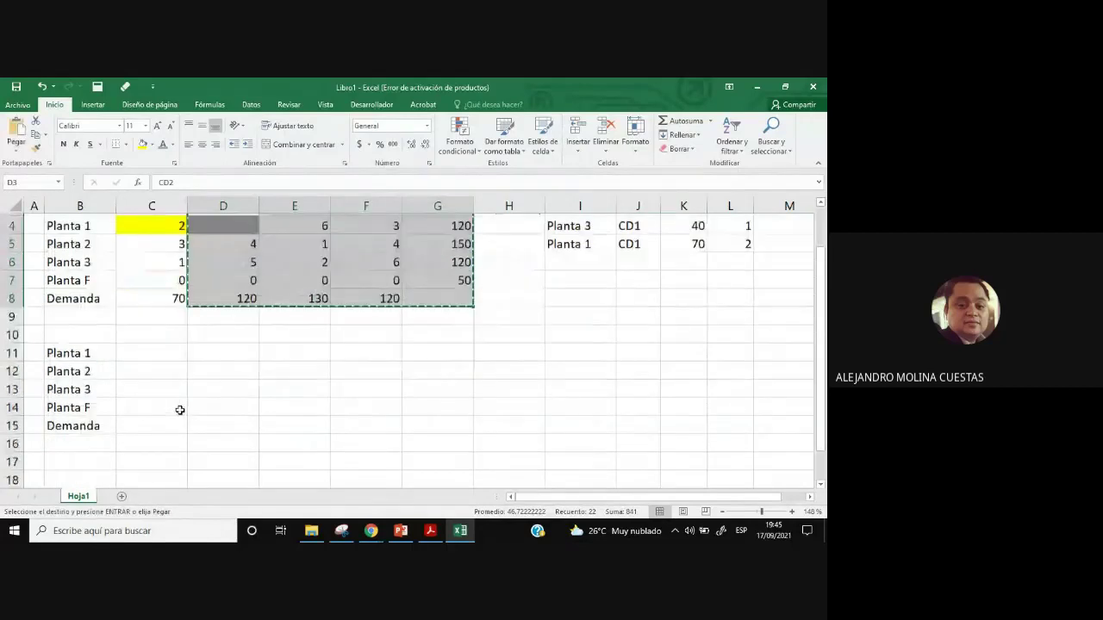
{"action": "left_click", "coordinate": [146, 333]}
{"action": "key", "text": "ctrl+v"}
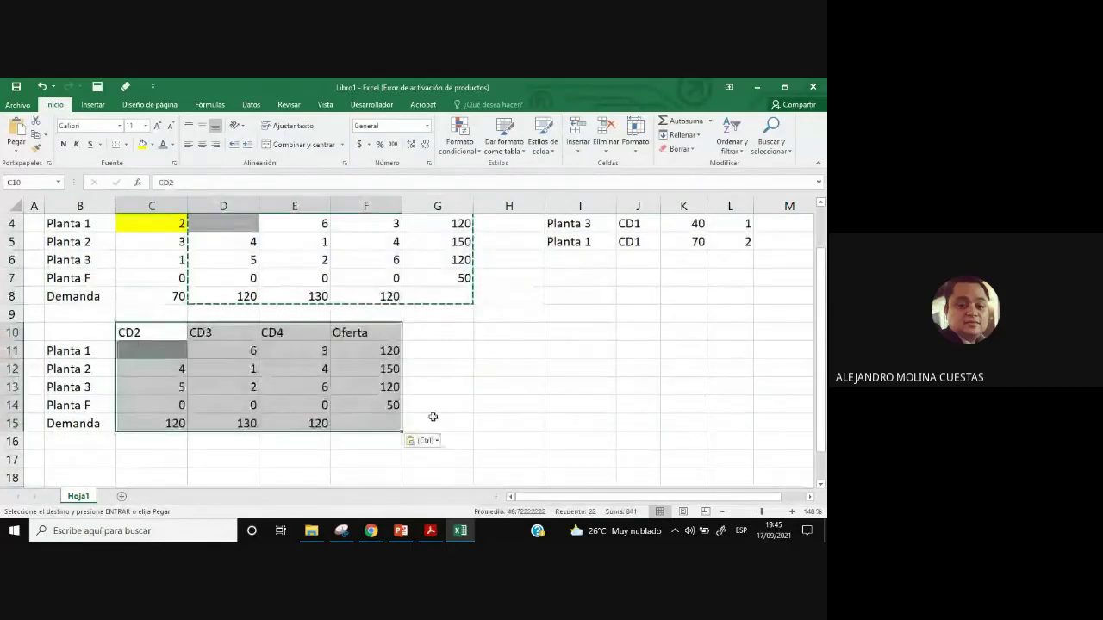
{"action": "key", "text": "Escape"}
{"action": "left_click", "coordinate": [478, 405]}
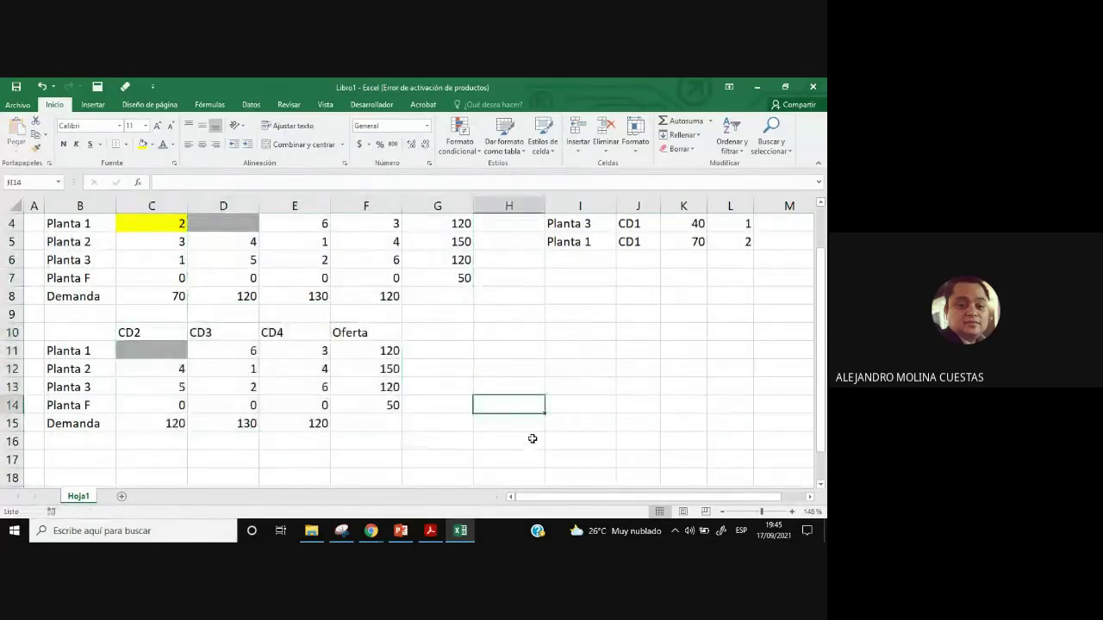
Set the Planta 1 supply in F11 of the reduced table to 50.
{"action": "scroll", "coordinate": [533, 438], "scroll_direction": "up", "scroll_amount": 1}
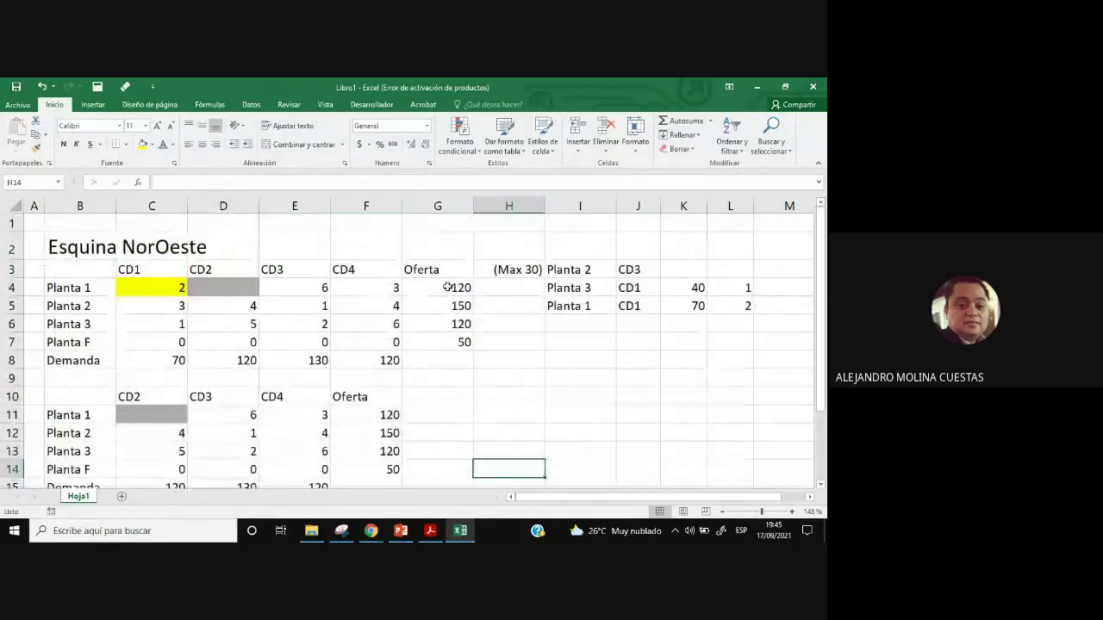
{"action": "left_click", "coordinate": [447, 287]}
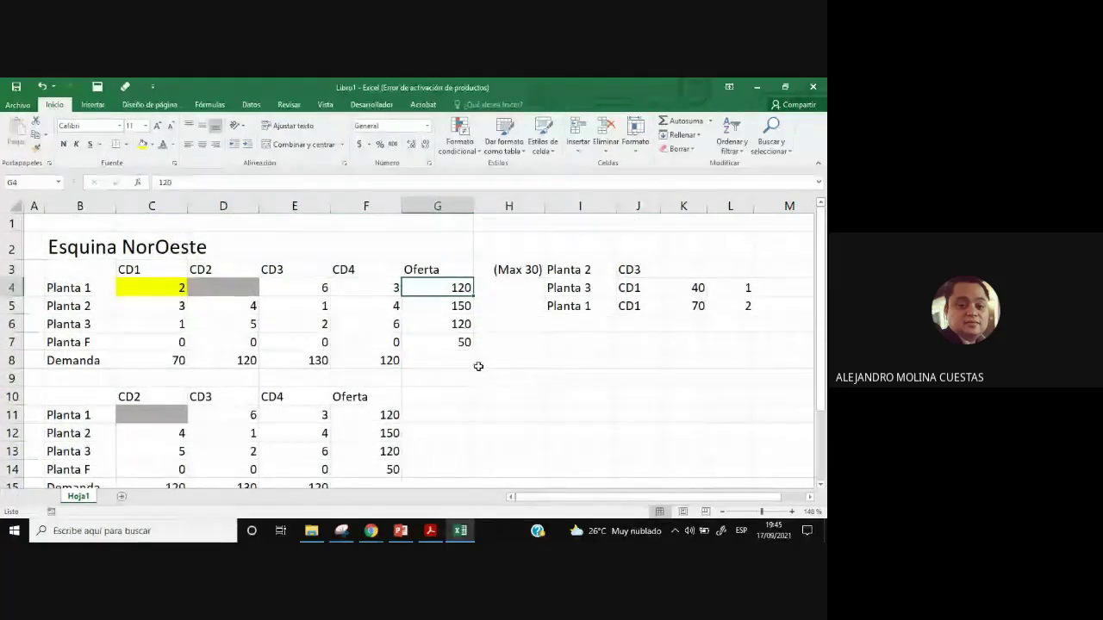
{"action": "left_click", "coordinate": [398, 416]}
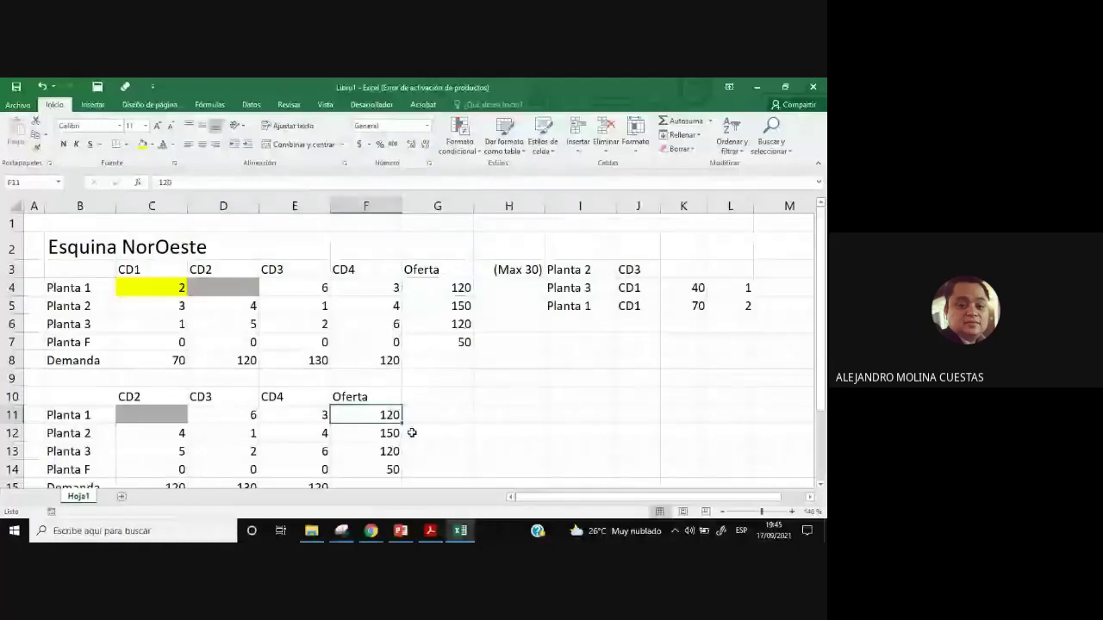
{"action": "type", "text": "50"}
{"action": "left_click", "coordinate": [465, 421]}
{"action": "scroll", "coordinate": [377, 357], "scroll_direction": "down", "scroll_amount": 1}
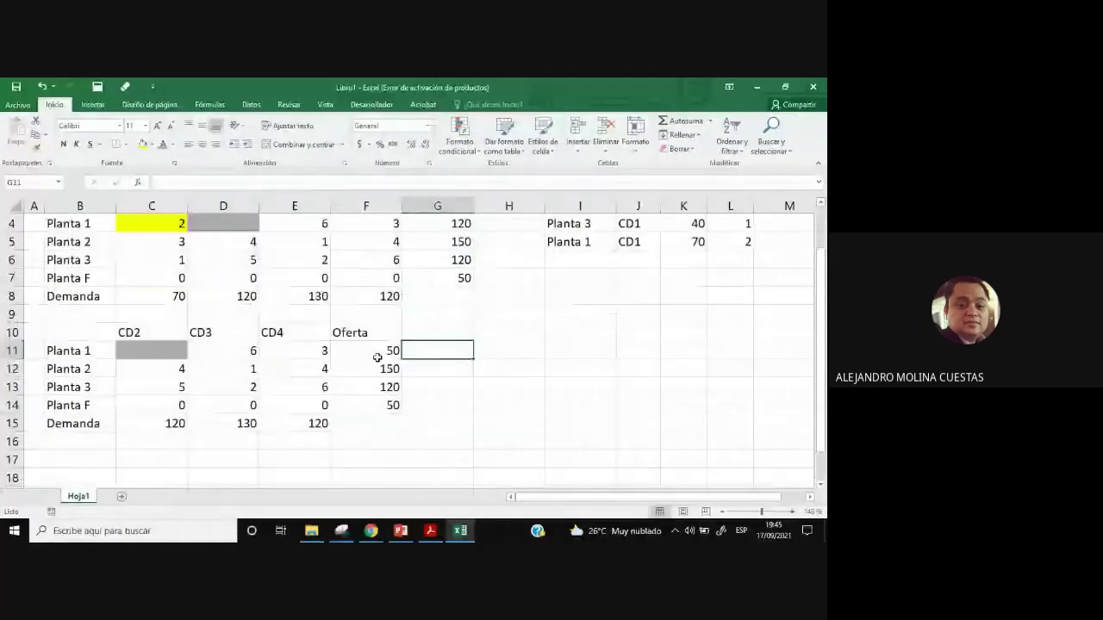
Compare the supply and demand totals of the reduced table, then examine the forbidden Planta 1 to CD2 cell C11.
{"action": "left_click_drag", "start_coordinate": [378, 357], "coordinate": [381, 405]}
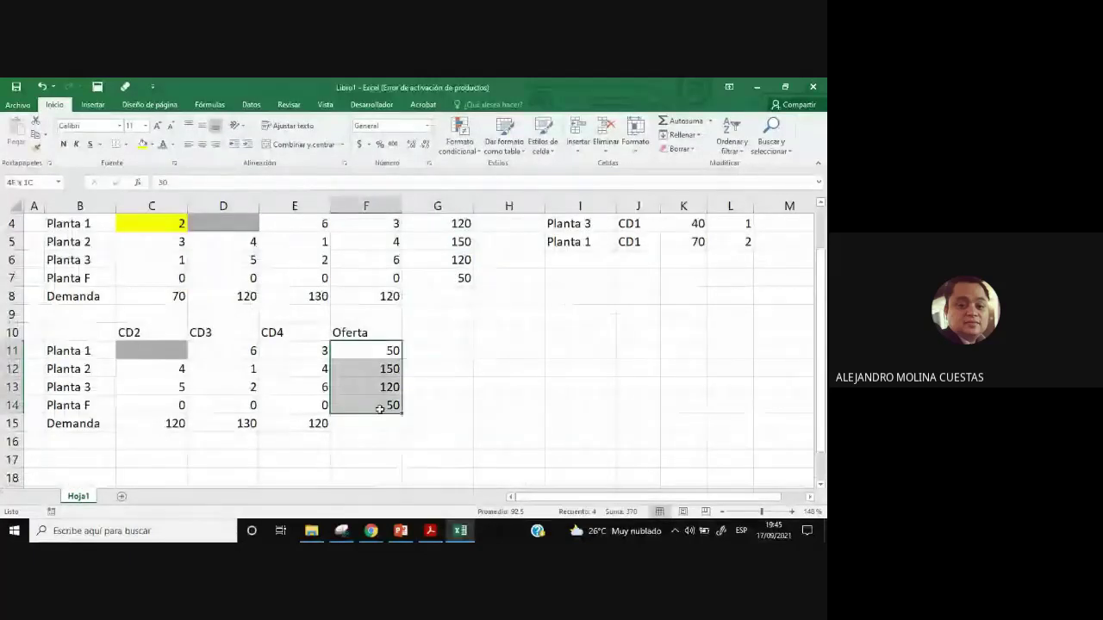
{"action": "scroll", "coordinate": [154, 426], "scroll_direction": "down", "scroll_amount": 1}
{"action": "left_click", "coordinate": [155, 423]}
{"action": "left_click_drag", "start_coordinate": [168, 366], "coordinate": [301, 366]}
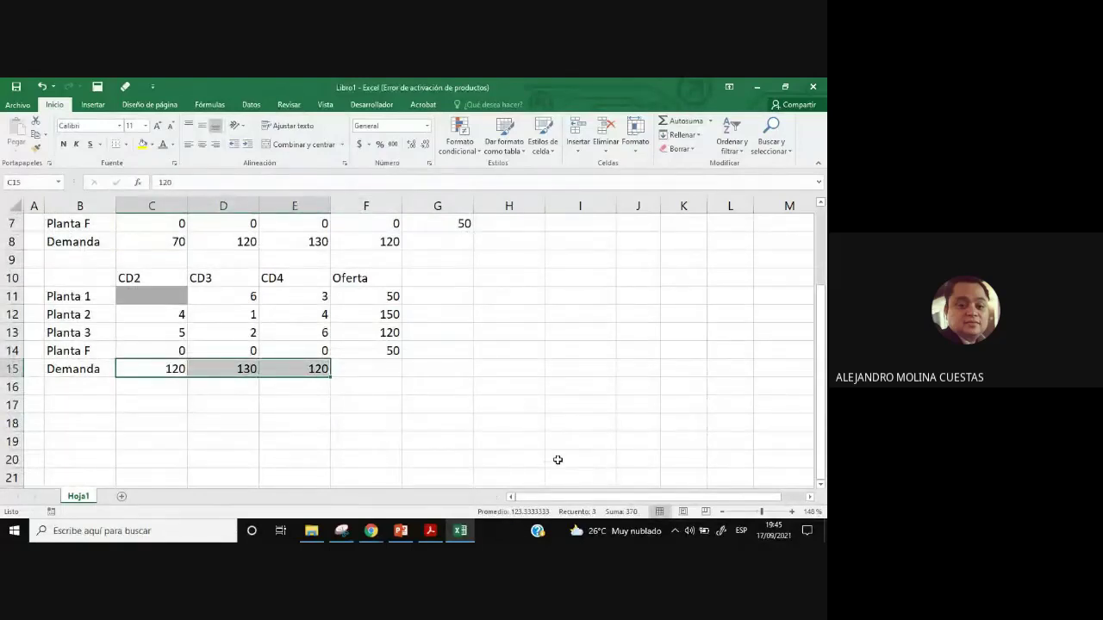
{"action": "left_click", "coordinate": [526, 443]}
{"action": "scroll", "coordinate": [524, 444], "scroll_direction": "up", "scroll_amount": 1}
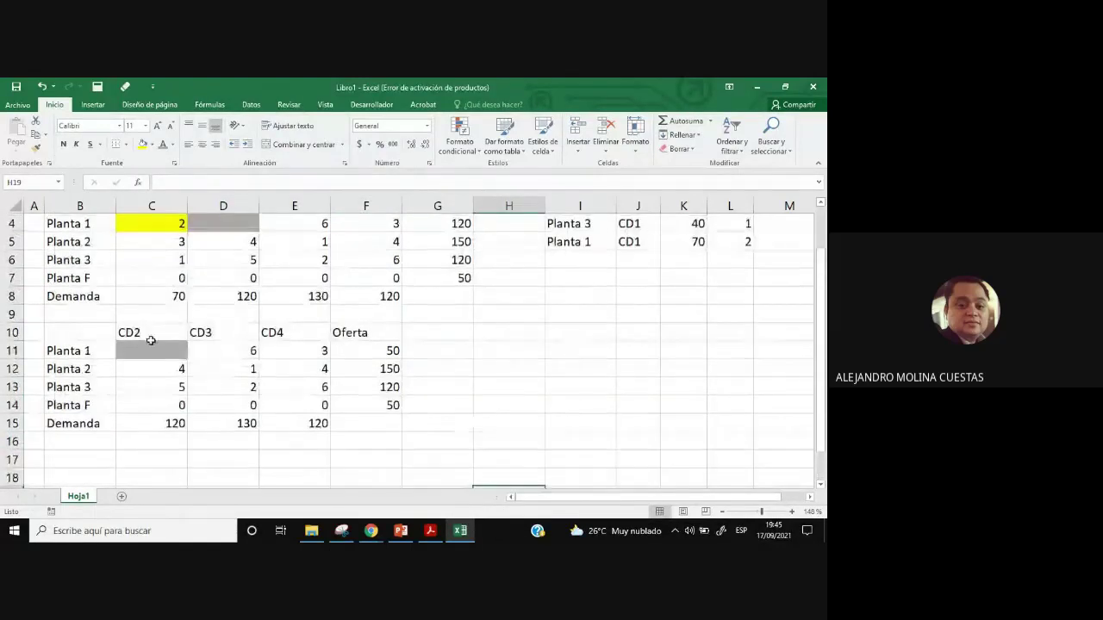
{"action": "left_click", "coordinate": [153, 345]}
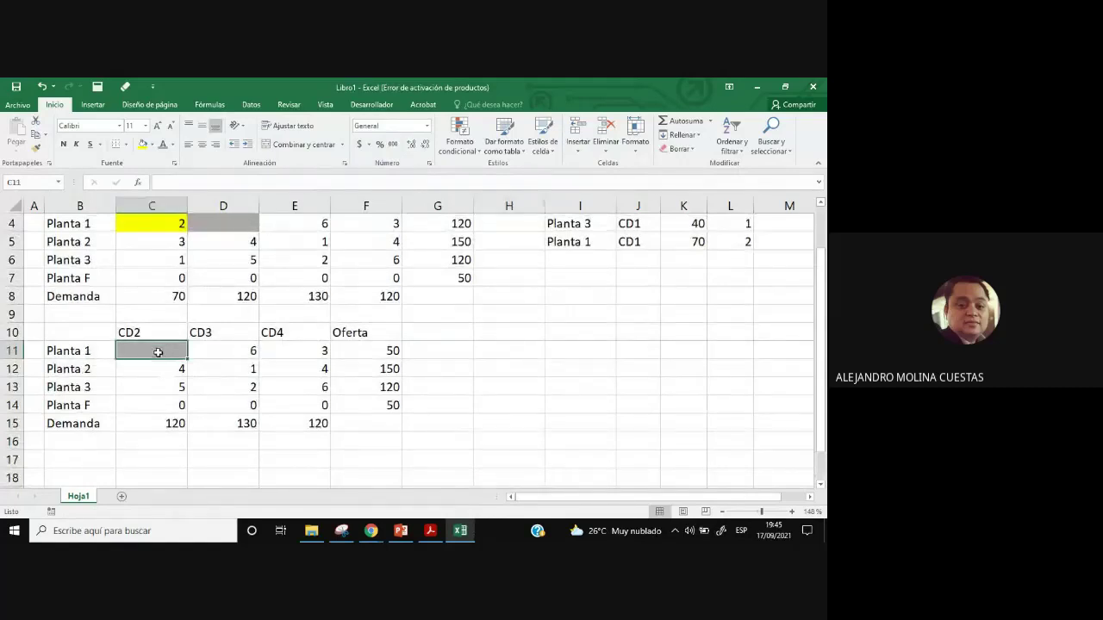
{"action": "left_click", "coordinate": [74, 352]}
{"action": "left_click", "coordinate": [129, 334]}
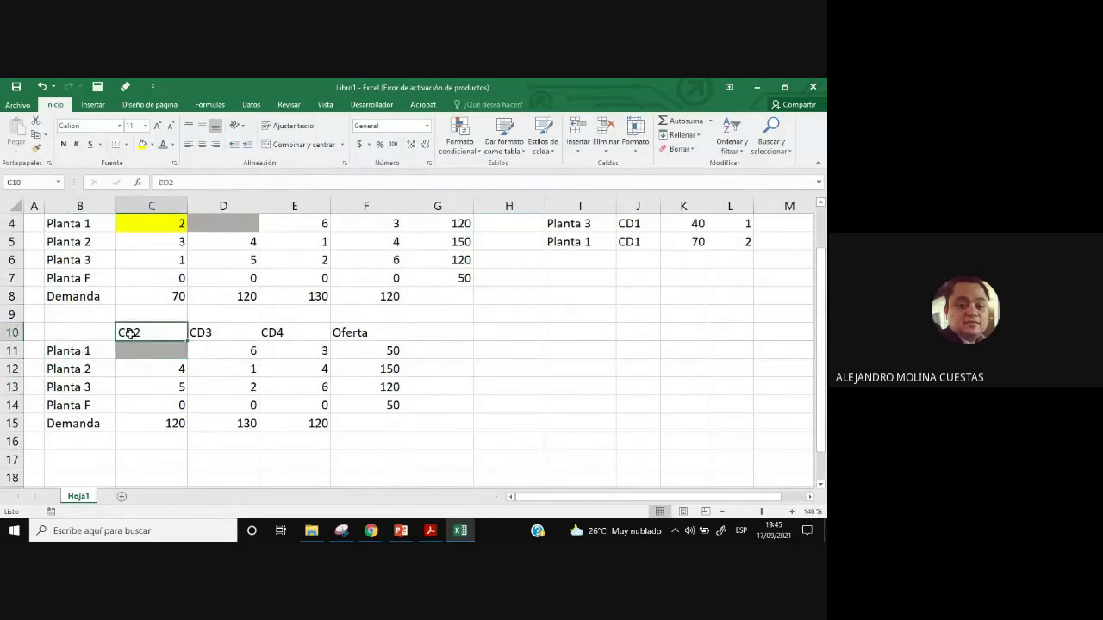
{"action": "left_click", "coordinate": [152, 348]}
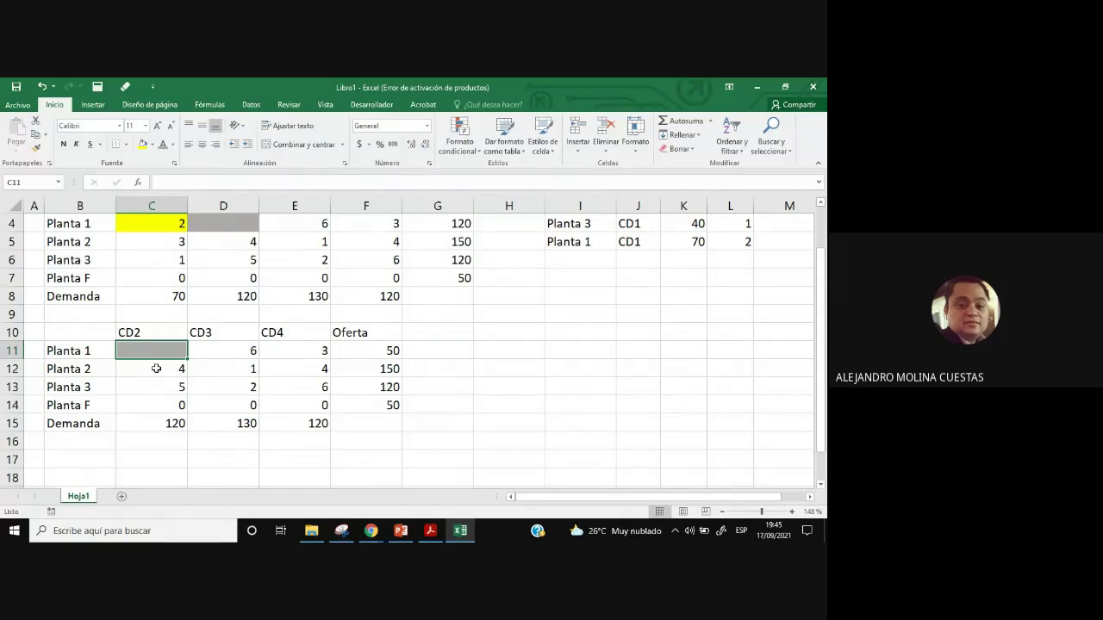
Fill the Planta 1 to CD3 cost cell D11 with yellow to mark the next northwest corner.
{"action": "left_click", "coordinate": [222, 349]}
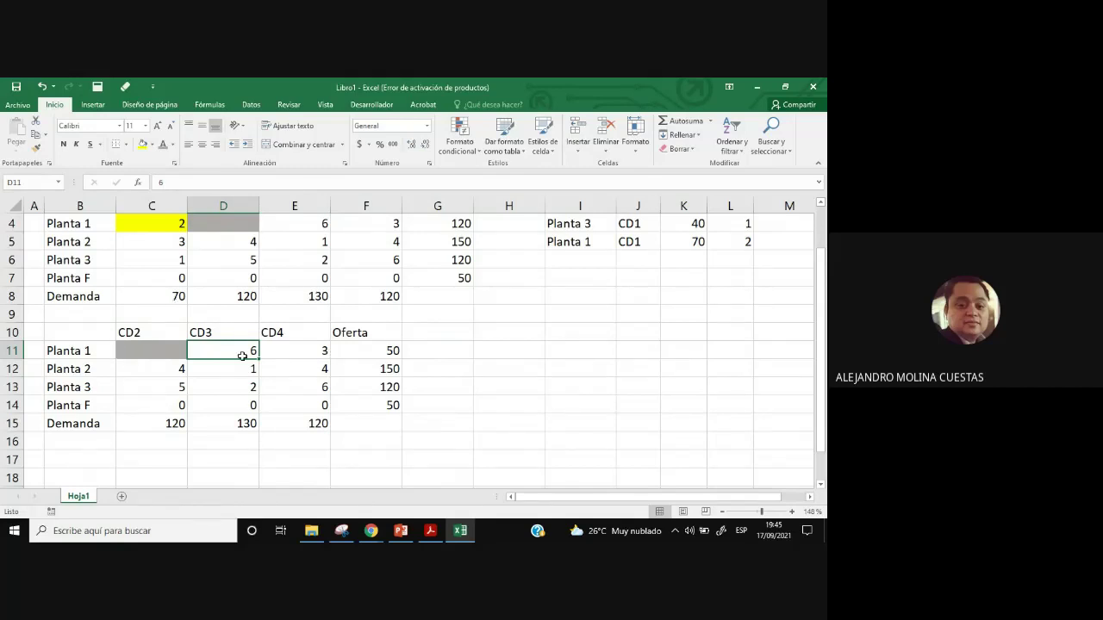
{"action": "left_click", "coordinate": [141, 145]}
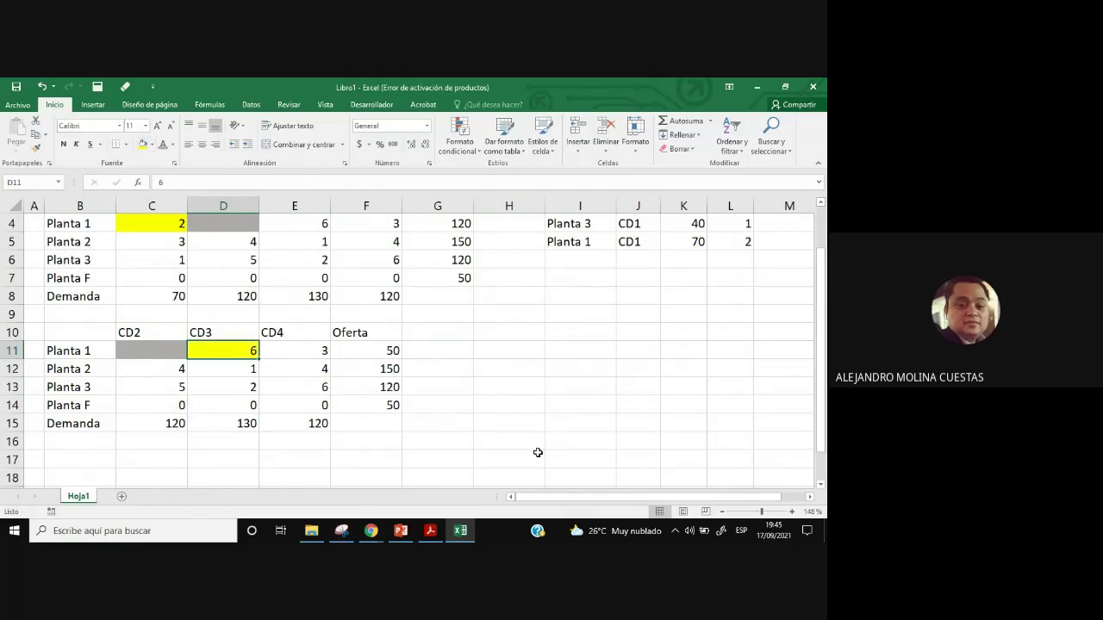
{"action": "left_click", "coordinate": [553, 451]}
Copy the Planta 1 label from B11 into I6 and the CD3 label from D10 into J6.
{"action": "left_click", "coordinate": [243, 353]}
{"action": "scroll", "coordinate": [579, 435], "scroll_direction": "up", "scroll_amount": 1}
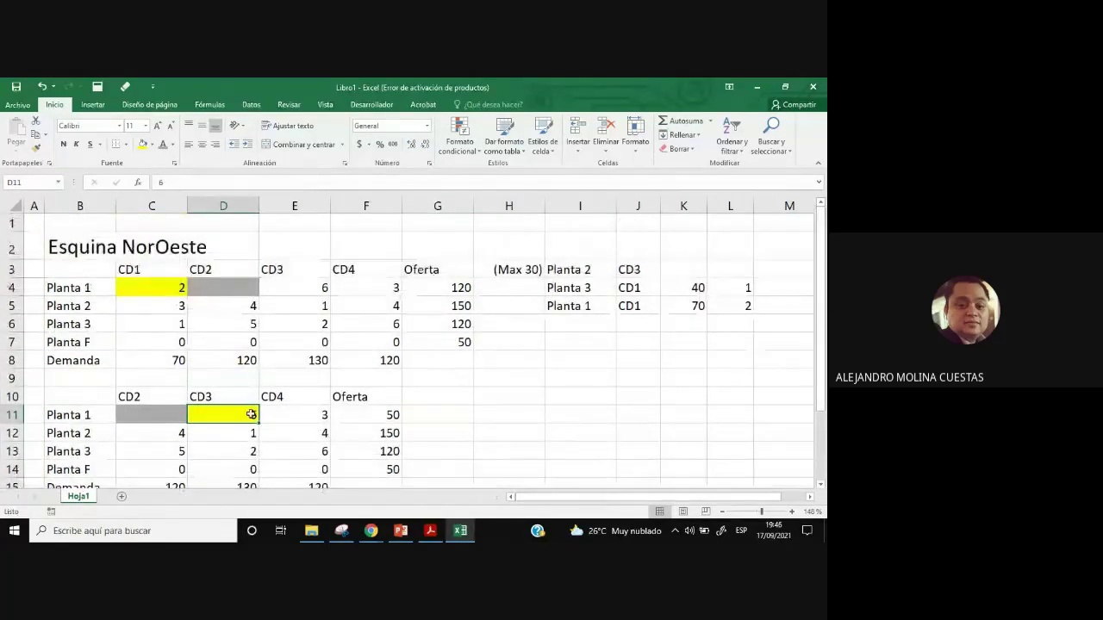
{"action": "left_click", "coordinate": [105, 417]}
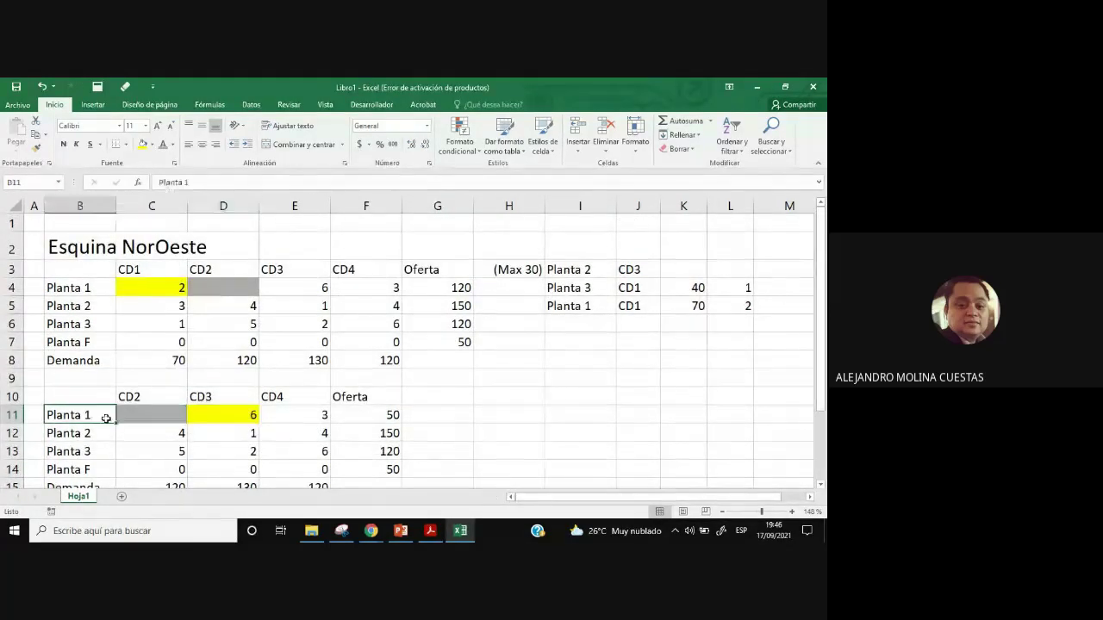
{"action": "key", "text": "ctrl+c"}
{"action": "left_click", "coordinate": [569, 325]}
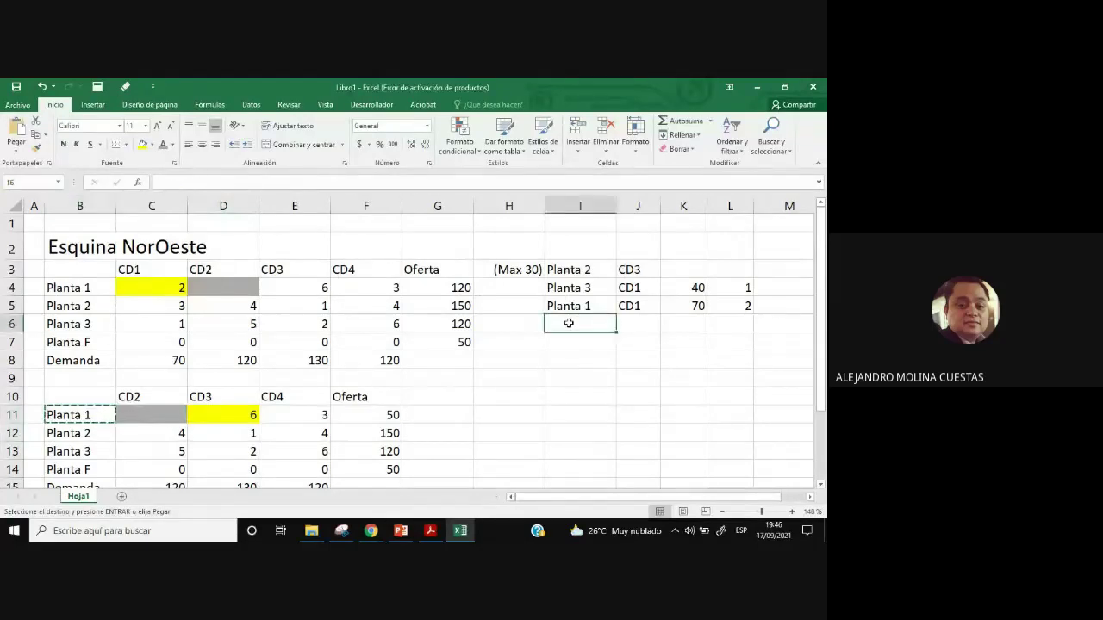
{"action": "key", "text": "ctrl+v"}
{"action": "key", "text": "Escape"}
{"action": "left_click", "coordinate": [230, 396]}
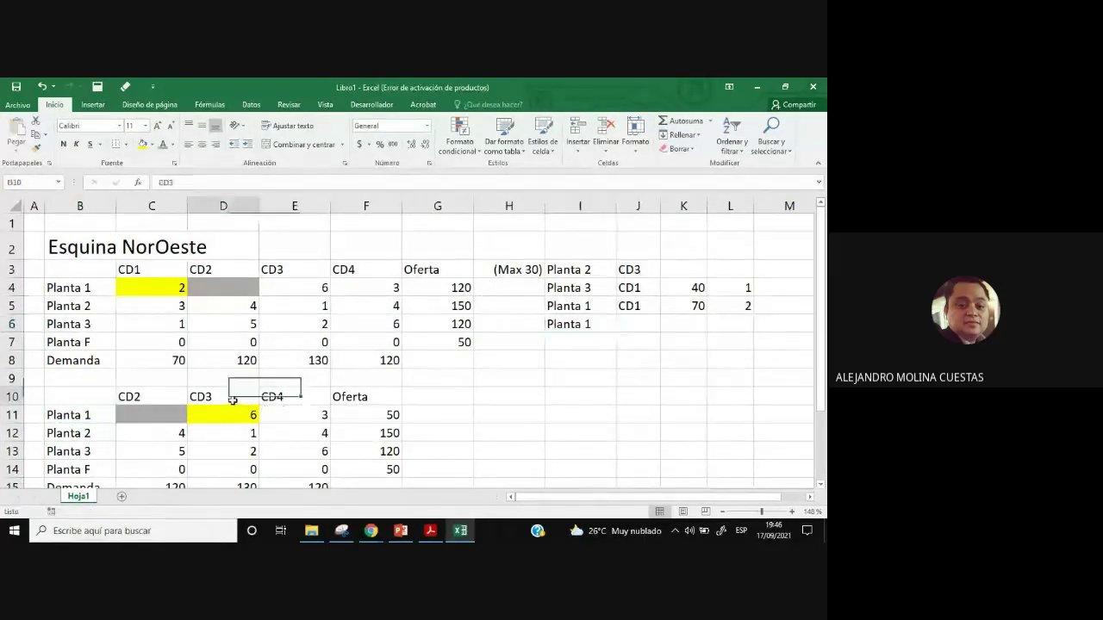
{"action": "key", "text": "ctrl+c"}
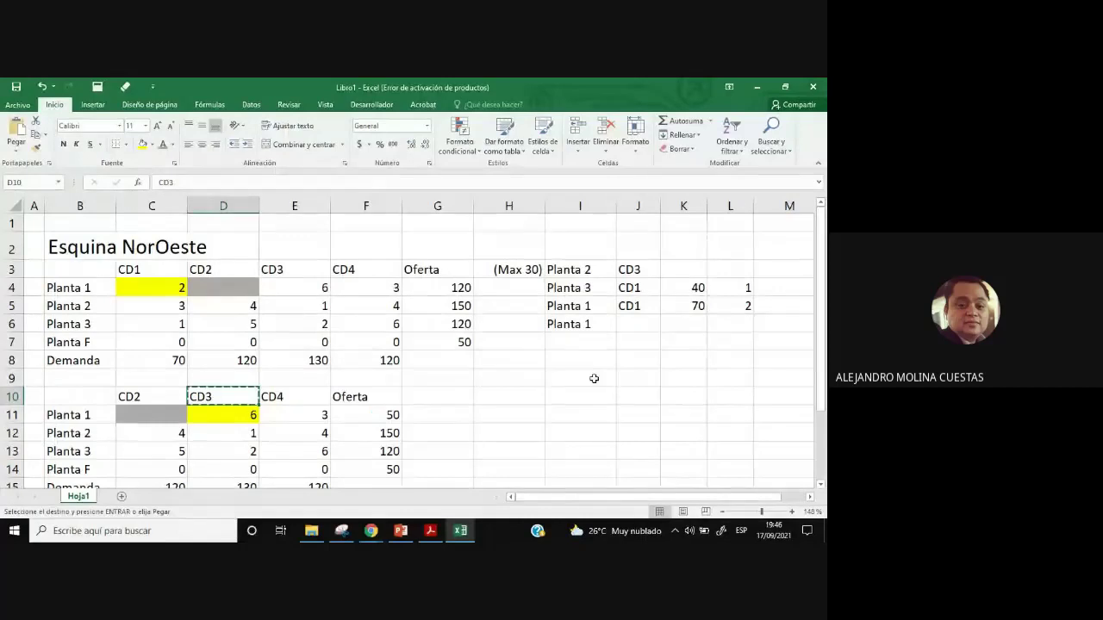
{"action": "left_click", "coordinate": [642, 326]}
{"action": "key", "text": "ctrl+v"}
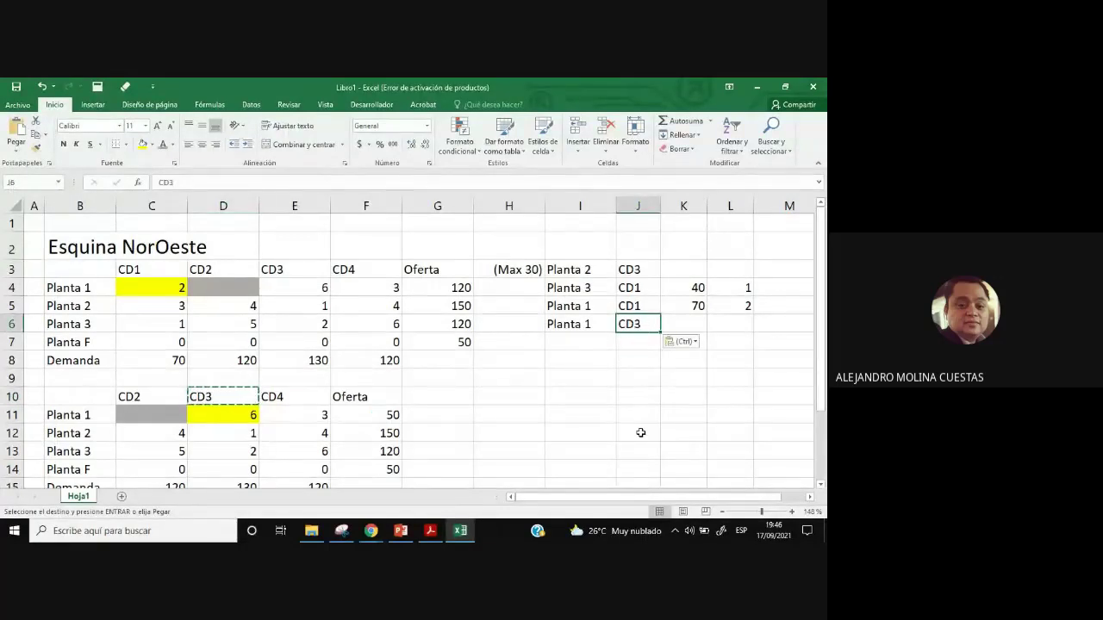
{"action": "key", "text": "Escape"}
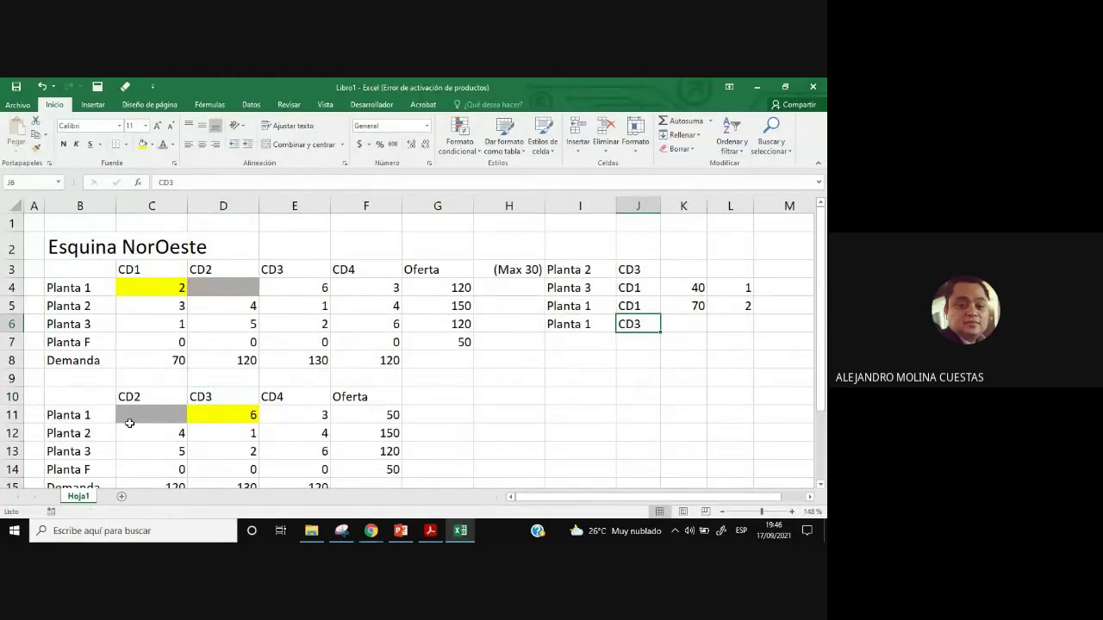
Compare the Planta 1 supply with the CD3 demand, and enter quantity 50 in K6 and unit cost 6 in L6.
{"action": "left_click", "coordinate": [385, 416]}
{"action": "scroll", "coordinate": [524, 424], "scroll_direction": "down", "scroll_amount": 1}
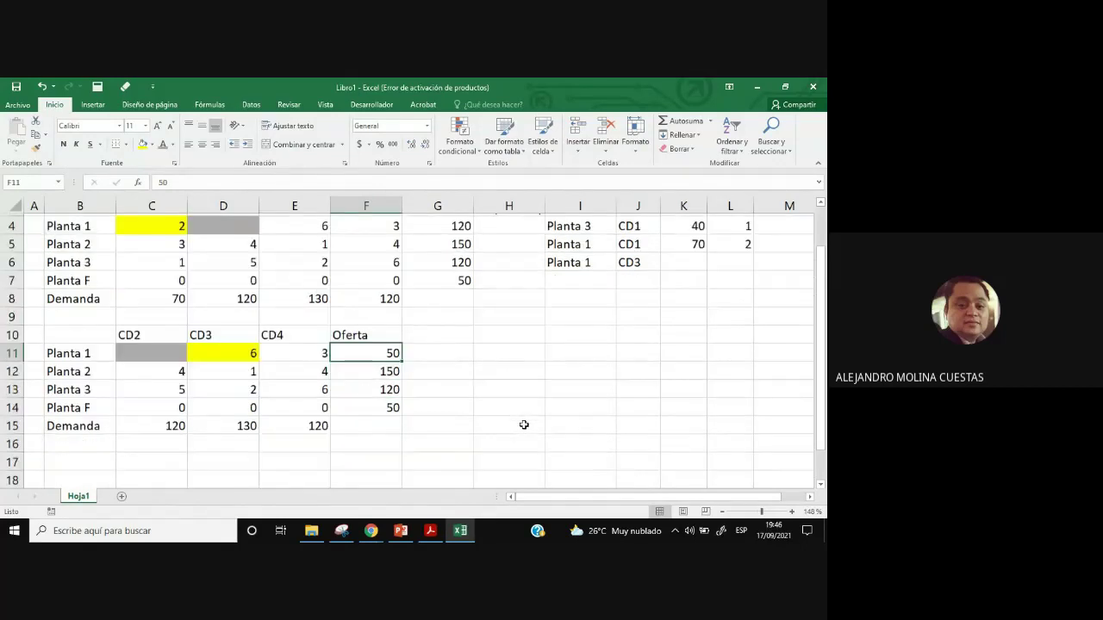
{"action": "left_click", "coordinate": [250, 424]}
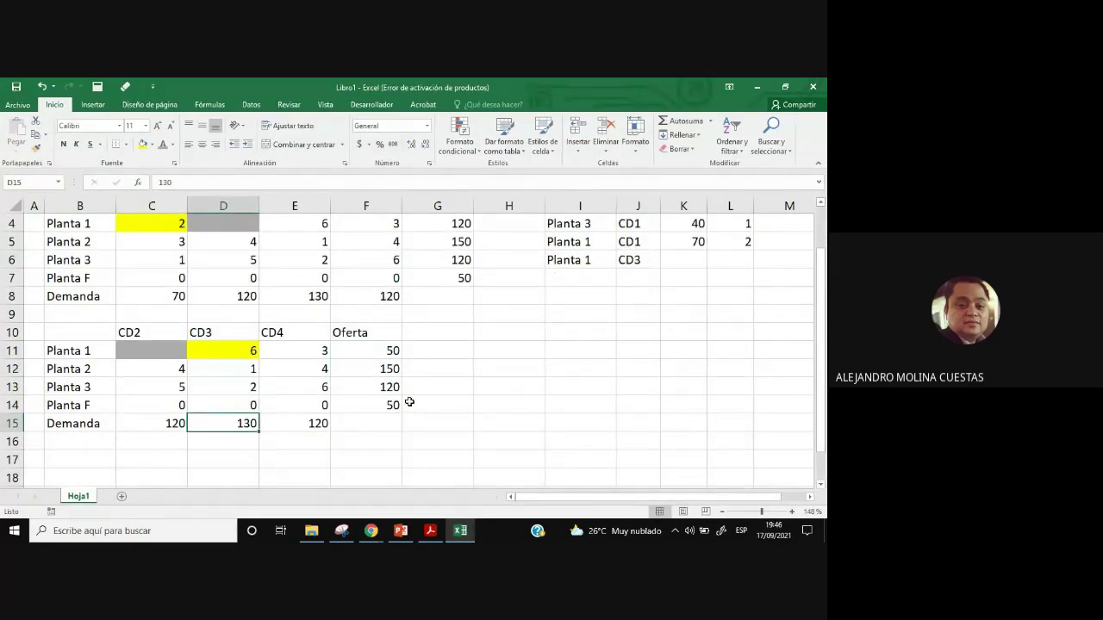
{"action": "scroll", "coordinate": [747, 374], "scroll_direction": "up", "scroll_amount": 1}
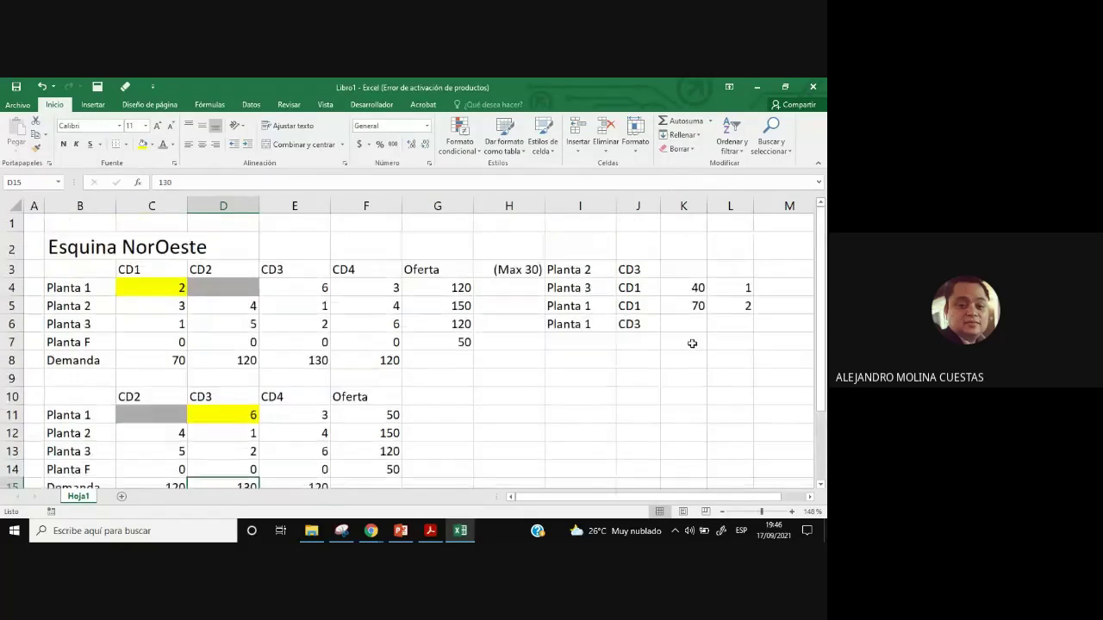
{"action": "left_click", "coordinate": [692, 324]}
{"action": "type", "text": "50"}
{"action": "left_click", "coordinate": [737, 317]}
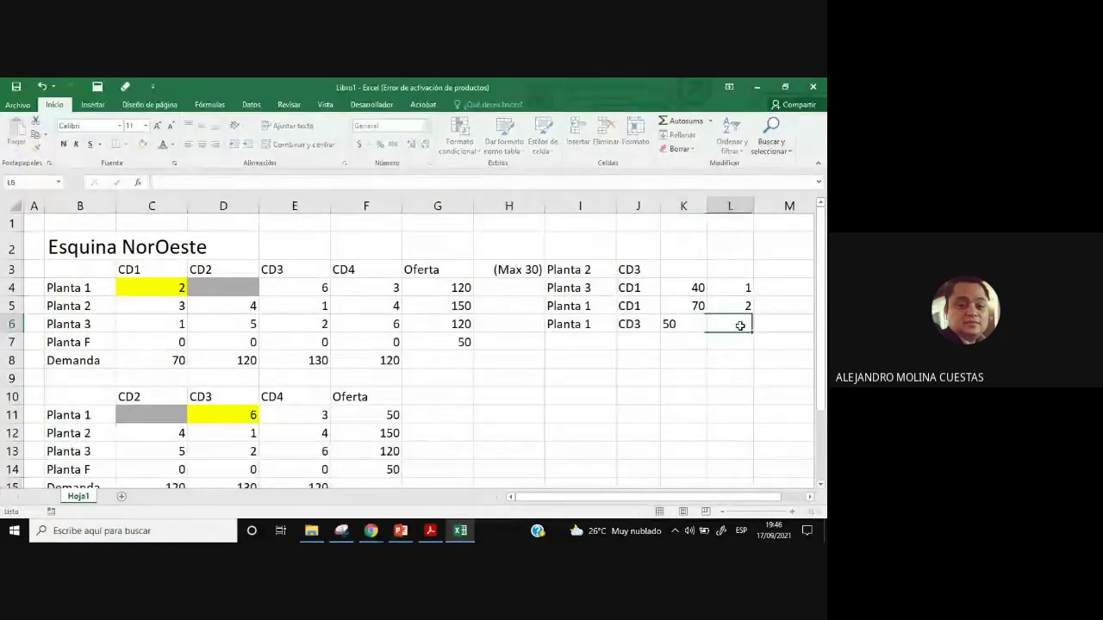
{"action": "type", "text": "6"}
{"action": "left_click", "coordinate": [702, 379]}
Copy the Planta 2 to Demanda rows B12:F15 to B18, leaving out the exhausted Planta 1 row.
{"action": "scroll", "coordinate": [528, 444], "scroll_direction": "down", "scroll_amount": 1}
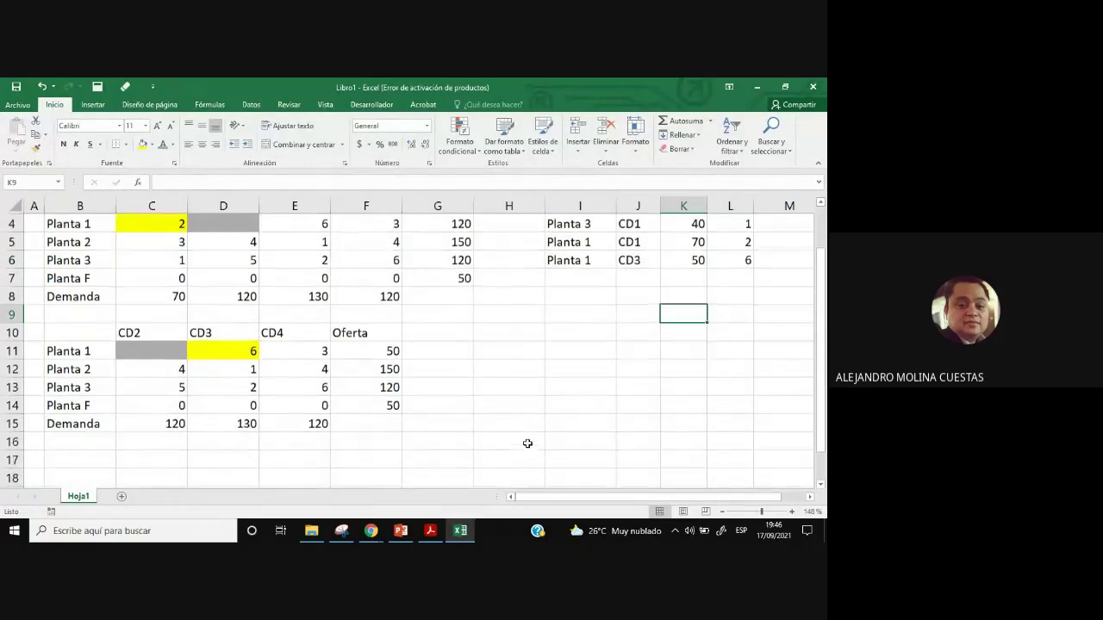
{"action": "left_click_drag", "start_coordinate": [85, 352], "coordinate": [379, 349]}
{"action": "left_click", "coordinate": [508, 404]}
{"action": "left_click_drag", "start_coordinate": [217, 339], "coordinate": [234, 417]}
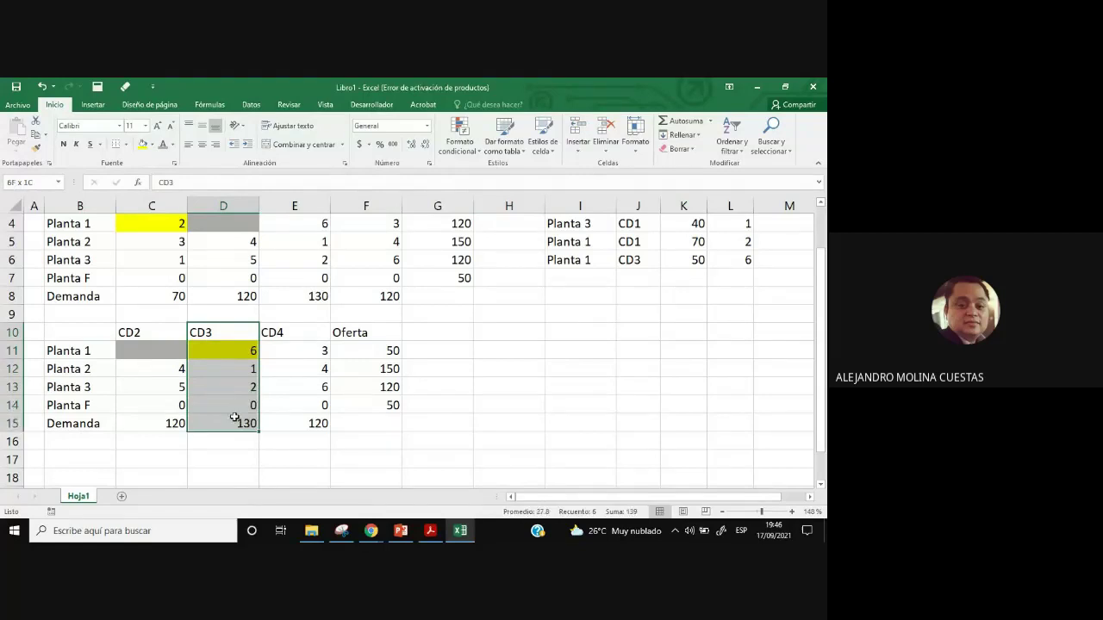
{"action": "left_click", "coordinate": [507, 437]}
{"action": "scroll", "coordinate": [478, 423], "scroll_direction": "down", "scroll_amount": 1}
{"action": "left_click_drag", "start_coordinate": [80, 315], "coordinate": [366, 366]}
{"action": "key", "text": "ctrl+c"}
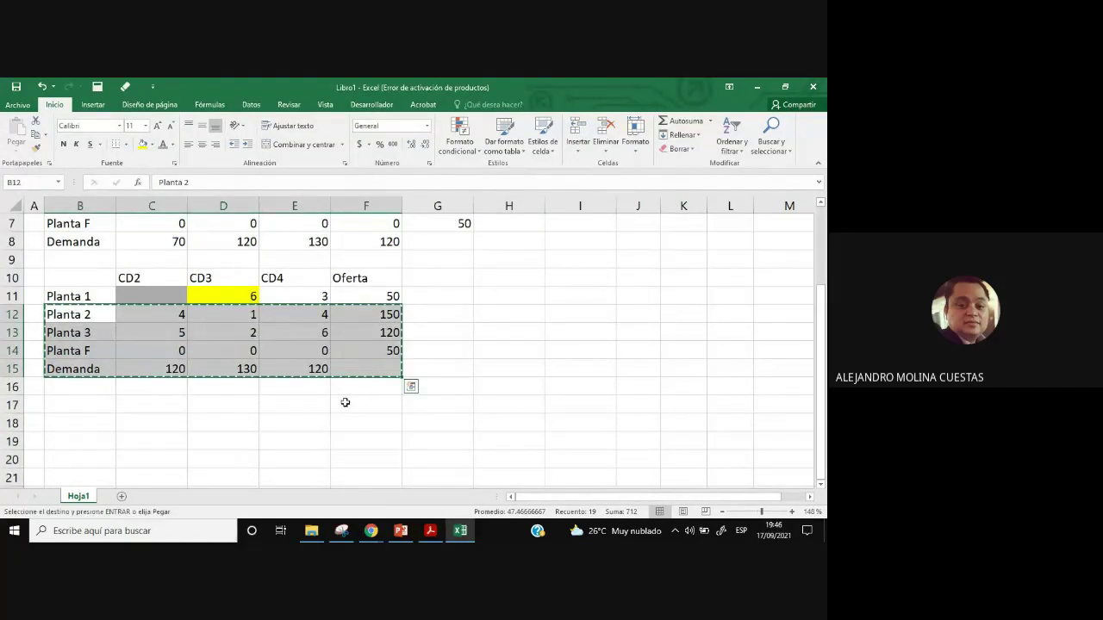
{"action": "left_click", "coordinate": [89, 419]}
{"action": "key", "text": "Return"}
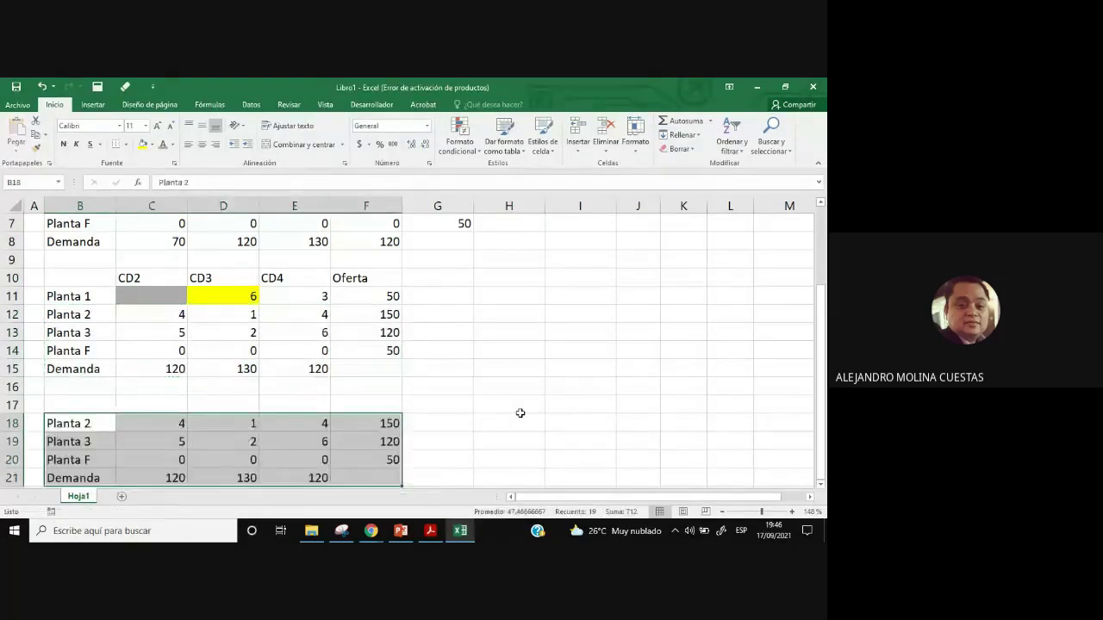
Copy the CD2, CD3, CD4 and Oferta headers from C10:F10 to C17 above the new reduced table.
{"action": "left_click", "coordinate": [502, 406]}
{"action": "left_click_drag", "start_coordinate": [131, 278], "coordinate": [352, 279]}
{"action": "key", "text": "ctrl+c"}
{"action": "left_click", "coordinate": [168, 406]}
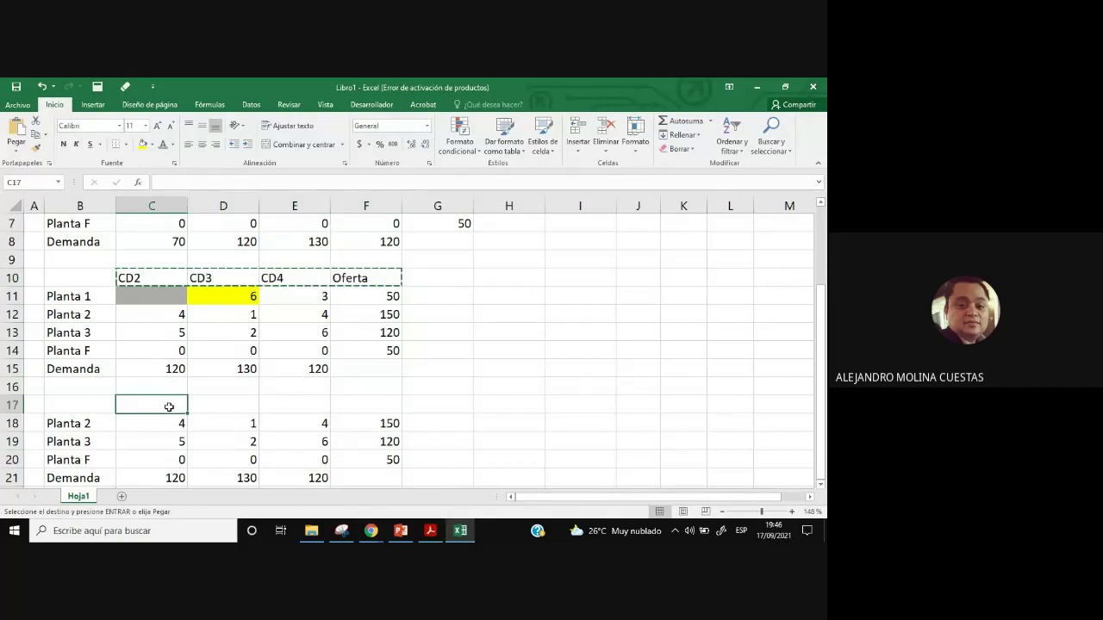
{"action": "key", "text": "ctrl+v"}
{"action": "key", "text": "Escape"}
{"action": "left_click", "coordinate": [517, 410]}
Set the CD3 demand in D21 of the new reduced table to 80.
{"action": "scroll", "coordinate": [517, 407], "scroll_direction": "down", "scroll_amount": 1}
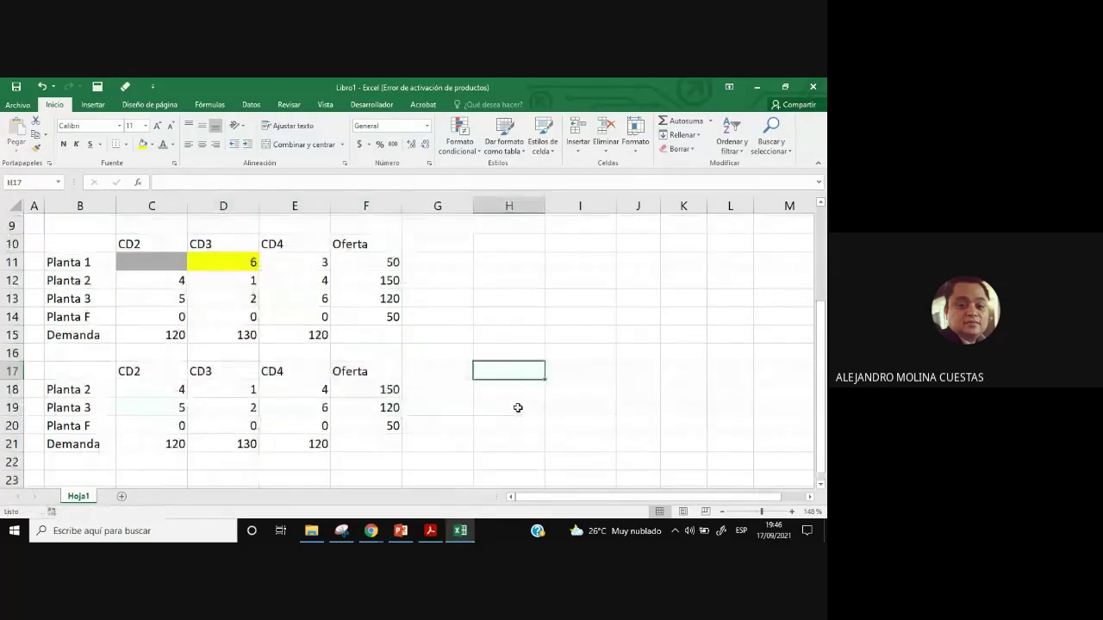
{"action": "scroll", "coordinate": [517, 408], "scroll_direction": "down", "scroll_amount": 1}
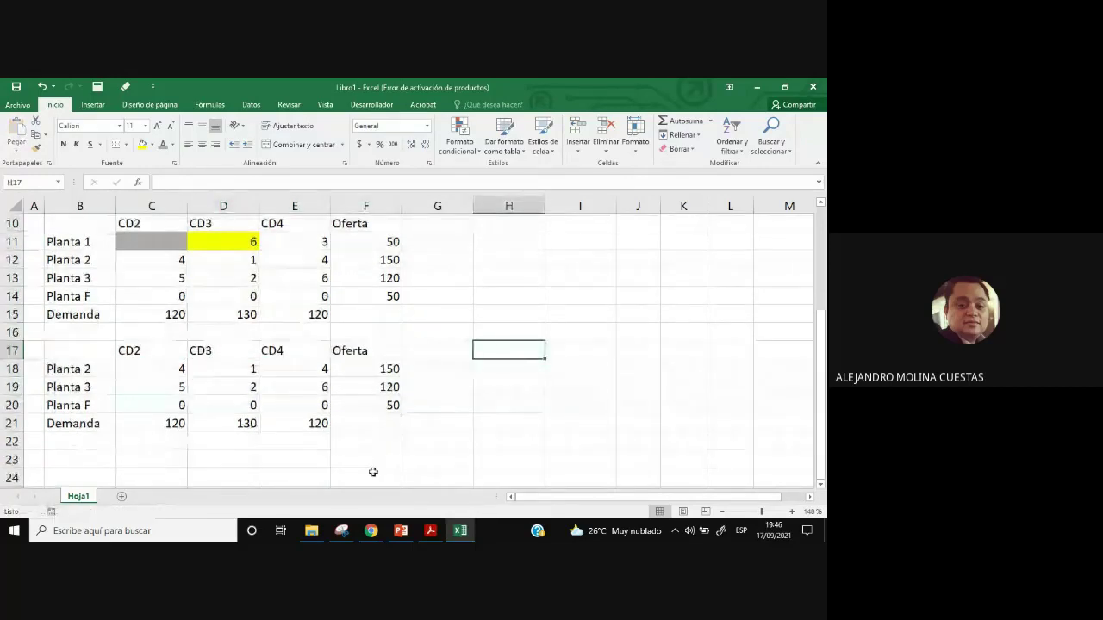
{"action": "scroll", "coordinate": [373, 473], "scroll_direction": "up", "scroll_amount": 1}
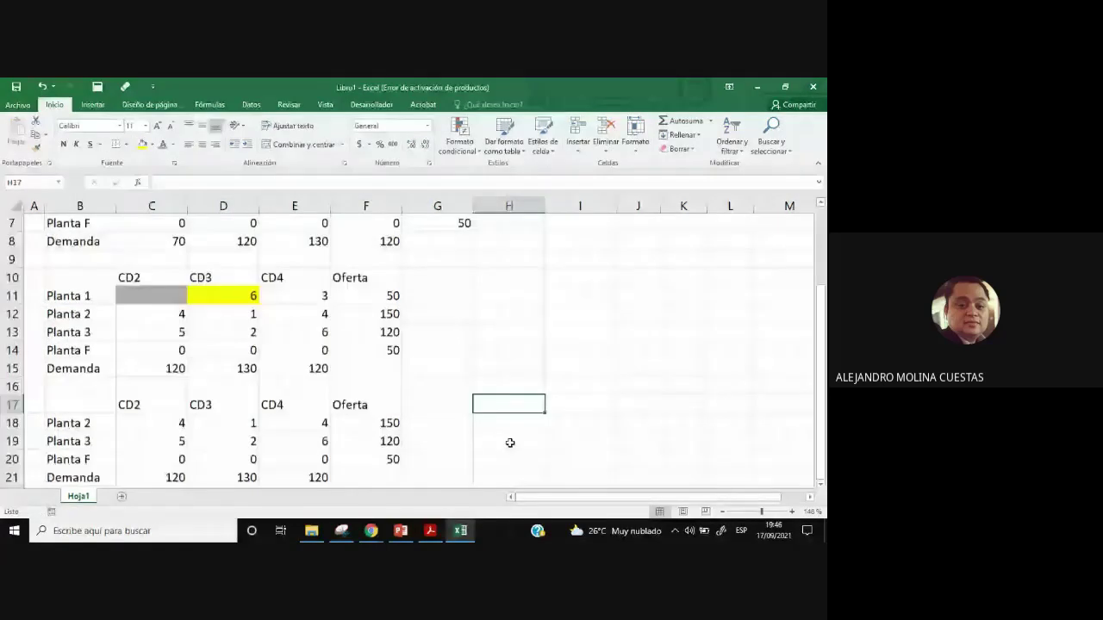
{"action": "key", "text": "Left"}
{"action": "key", "text": "Left"}
{"action": "key", "text": "Left"}
{"action": "key", "text": "Left"}
{"action": "key", "text": "Up"}
{"action": "key", "text": "Up"}
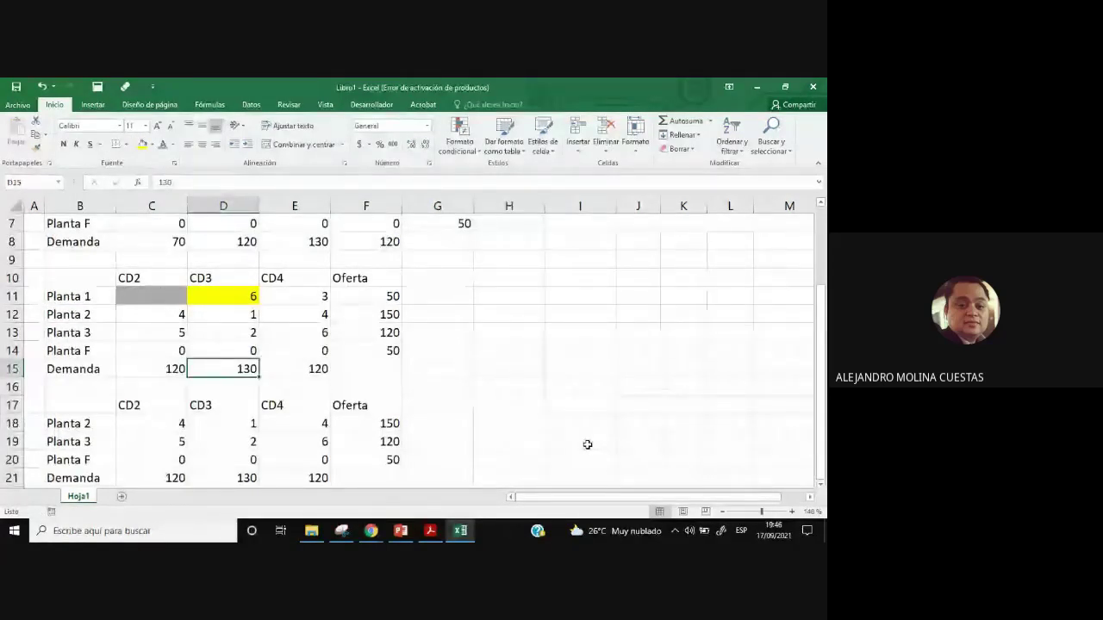
{"action": "scroll", "coordinate": [588, 443], "scroll_direction": "up", "scroll_amount": 1}
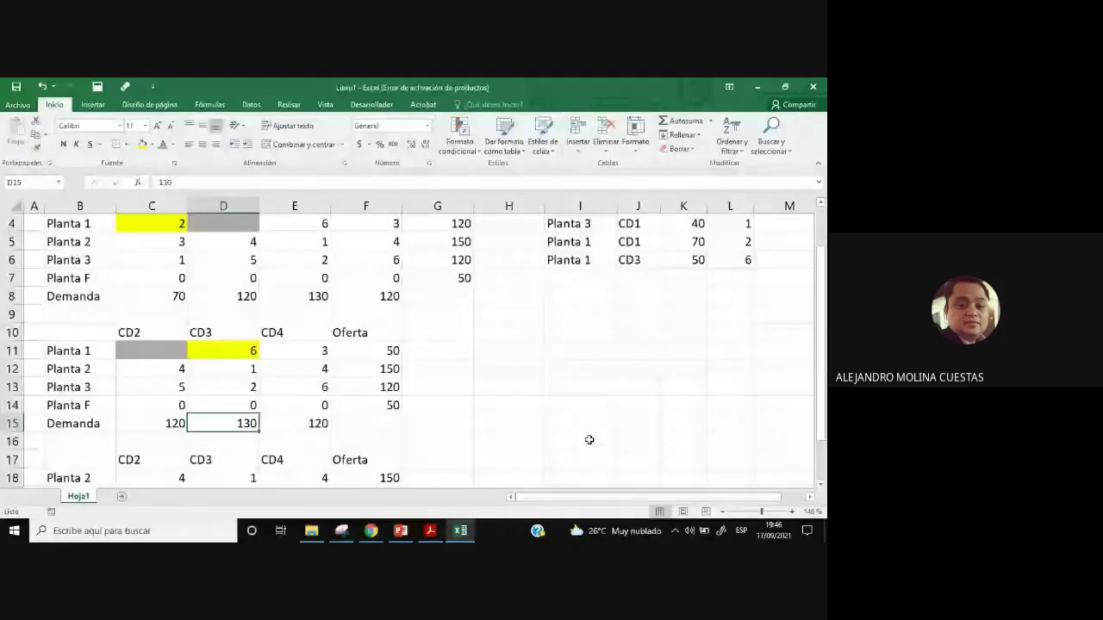
{"action": "key", "text": "ctrl+Down"}
{"action": "key", "text": "ctrl+Down"}
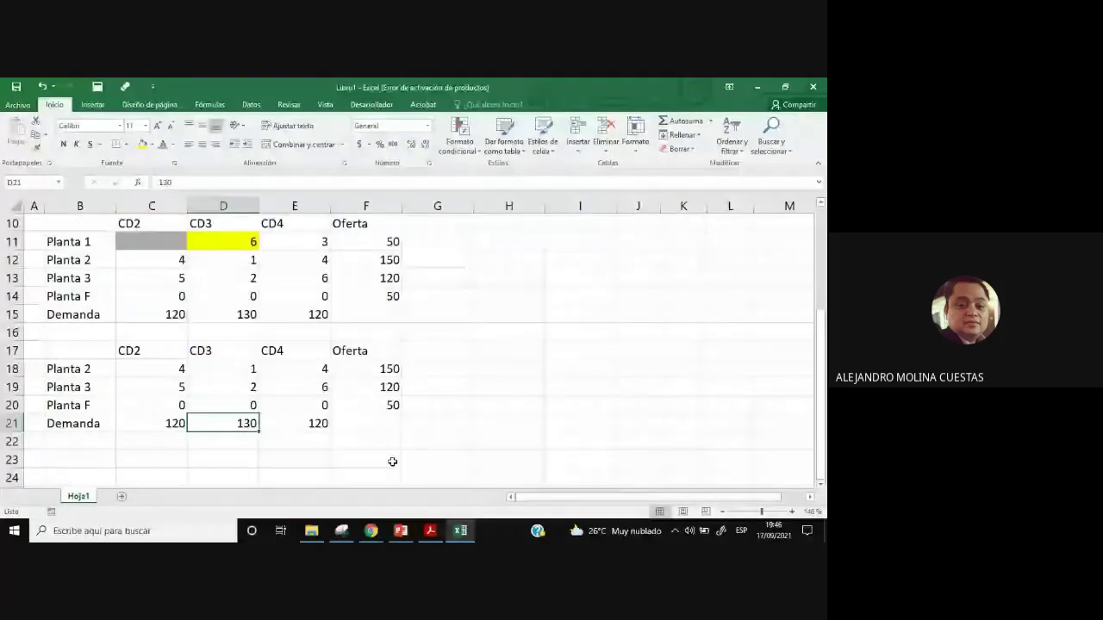
{"action": "scroll", "coordinate": [590, 427], "scroll_direction": "up", "scroll_amount": 1}
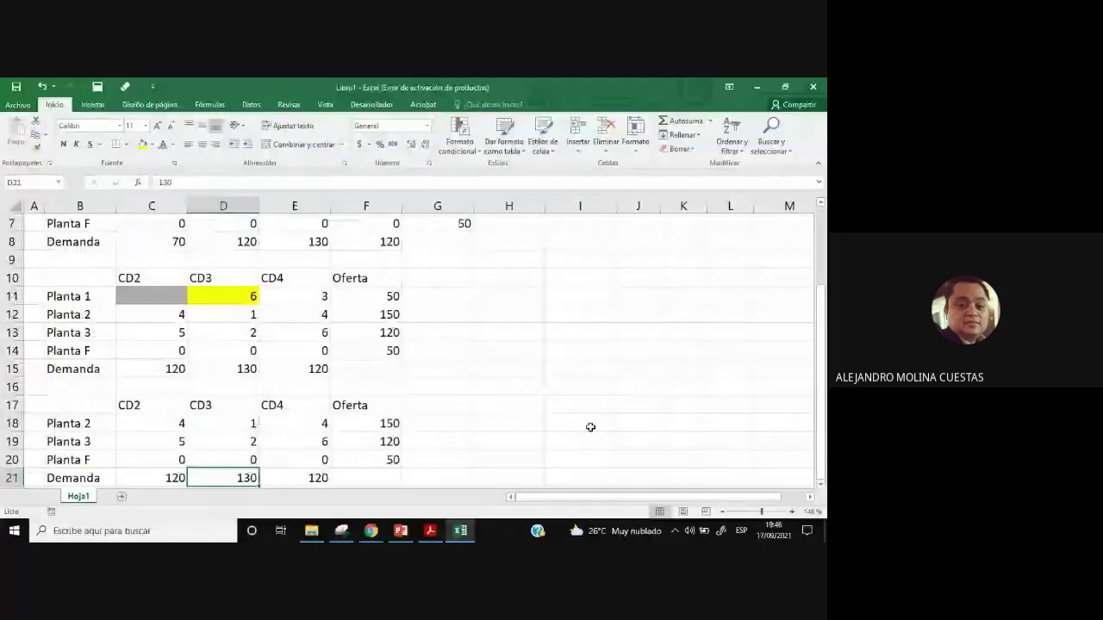
{"action": "type", "text": "80"}
{"action": "key", "text": "Return"}
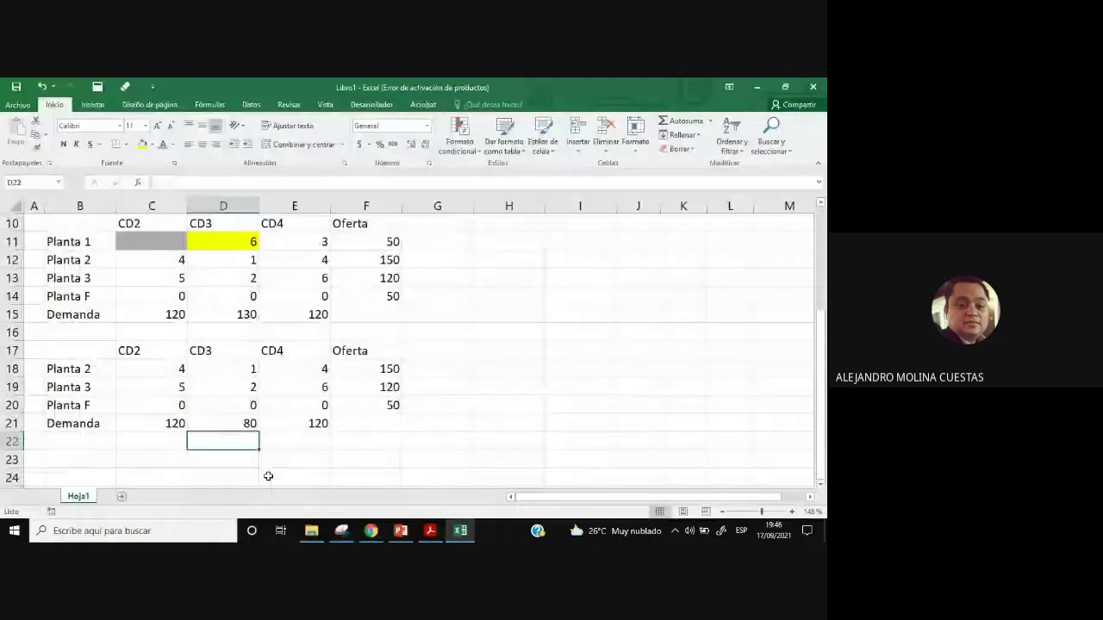
Check the supply total in F18:F20, then fill the Planta 2 to CD2 cost cell C18 with yellow.
{"action": "left_click_drag", "start_coordinate": [379, 369], "coordinate": [379, 405]}
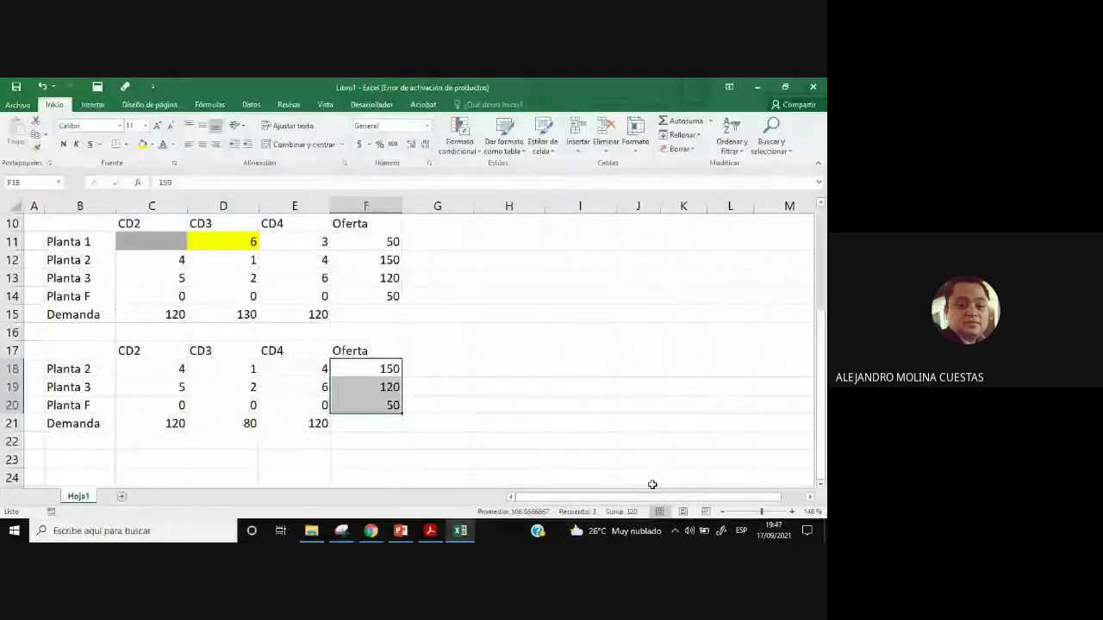
{"action": "left_click", "coordinate": [180, 369]}
{"action": "left_click", "coordinate": [142, 144]}
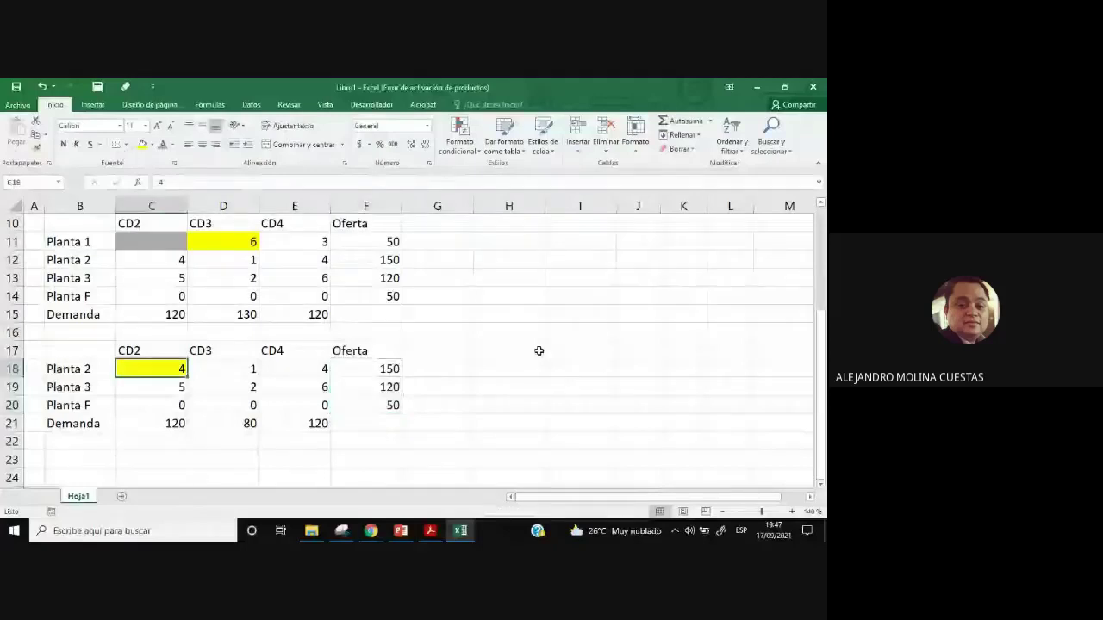
{"action": "left_click", "coordinate": [603, 371]}
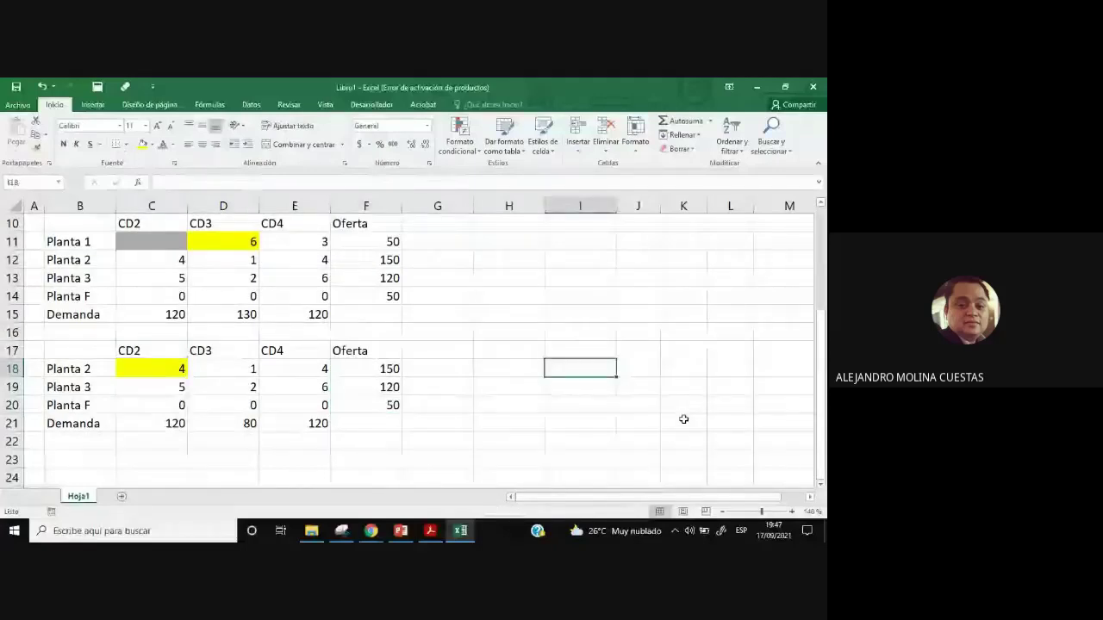
Review the Planta 2 to CD3 quantity limit in H3:J3 against the Planta 2 row of the new reduced table.
{"action": "scroll", "coordinate": [683, 420], "scroll_direction": "up", "scroll_amount": 3}
{"action": "left_click_drag", "start_coordinate": [509, 269], "coordinate": [643, 265]}
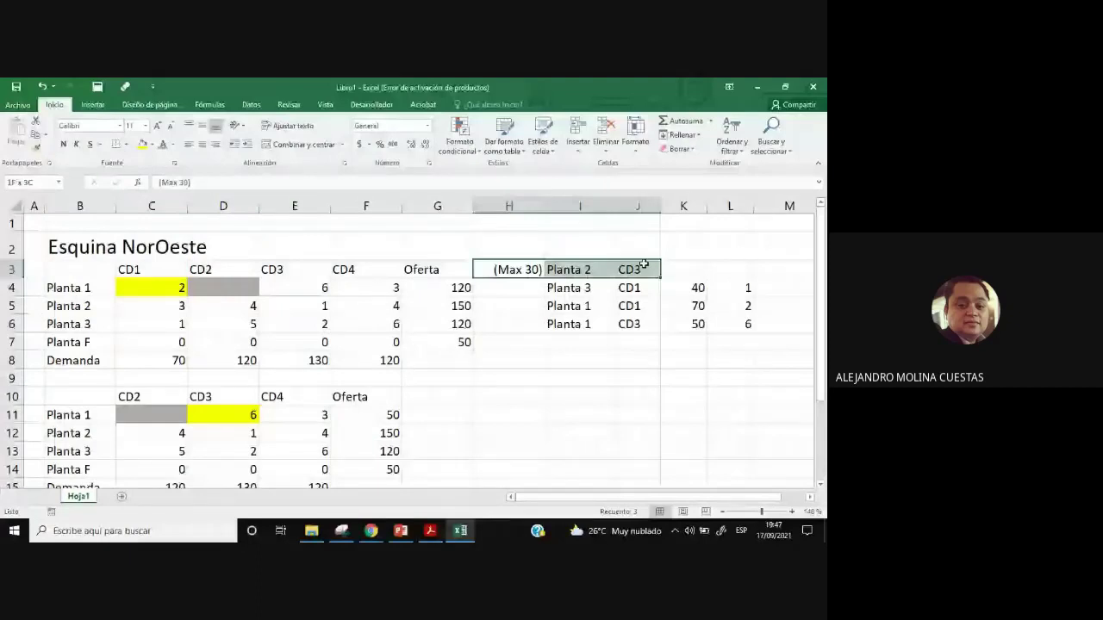
{"action": "left_click_drag", "start_coordinate": [644, 265], "coordinate": [643, 267]}
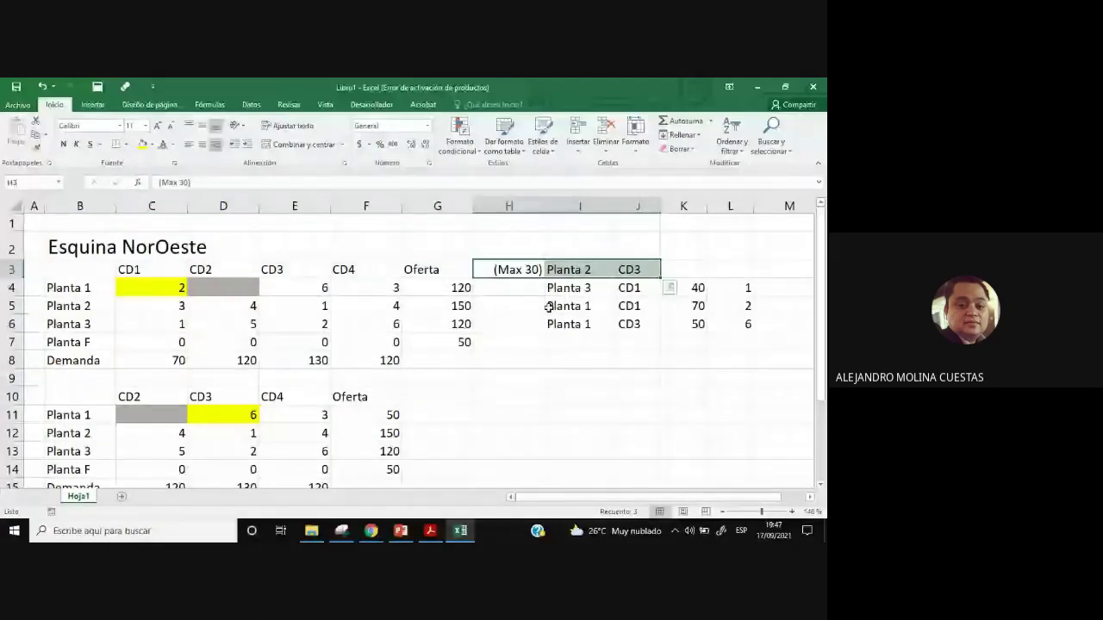
{"action": "scroll", "coordinate": [613, 429], "scroll_direction": "down", "scroll_amount": 2}
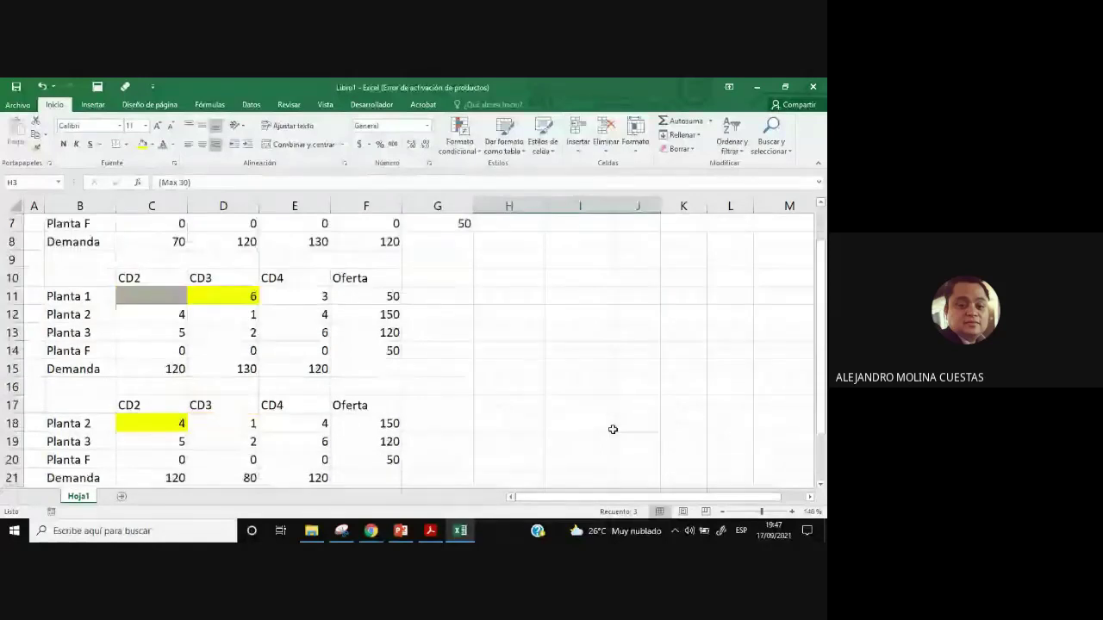
{"action": "scroll", "coordinate": [613, 429], "scroll_direction": "down", "scroll_amount": 1}
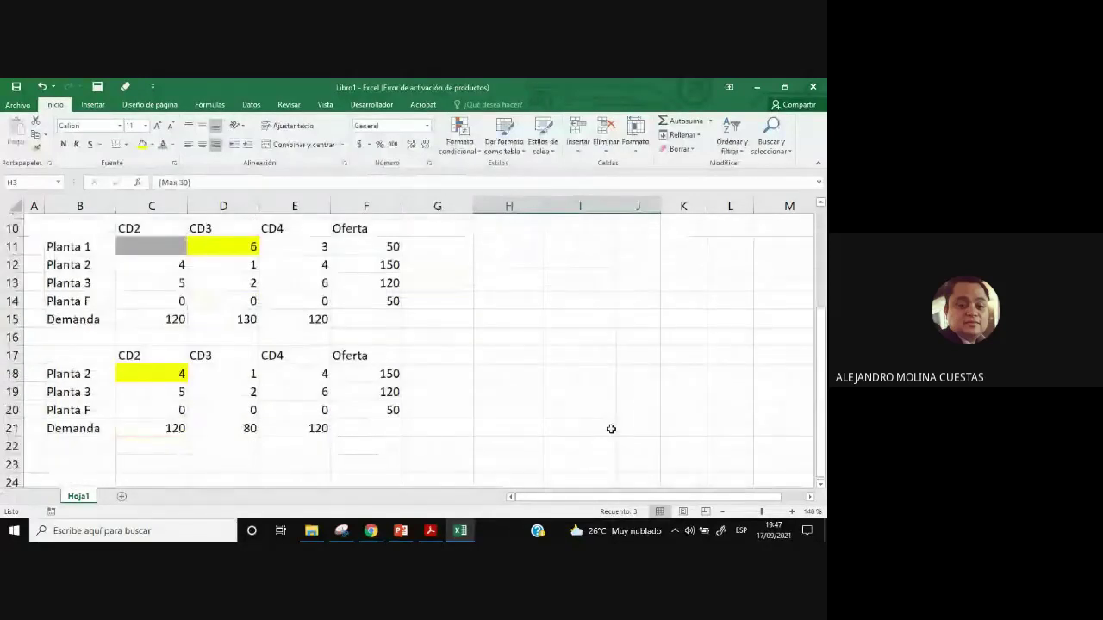
{"action": "left_click", "coordinate": [436, 445]}
{"action": "left_click", "coordinate": [80, 369]}
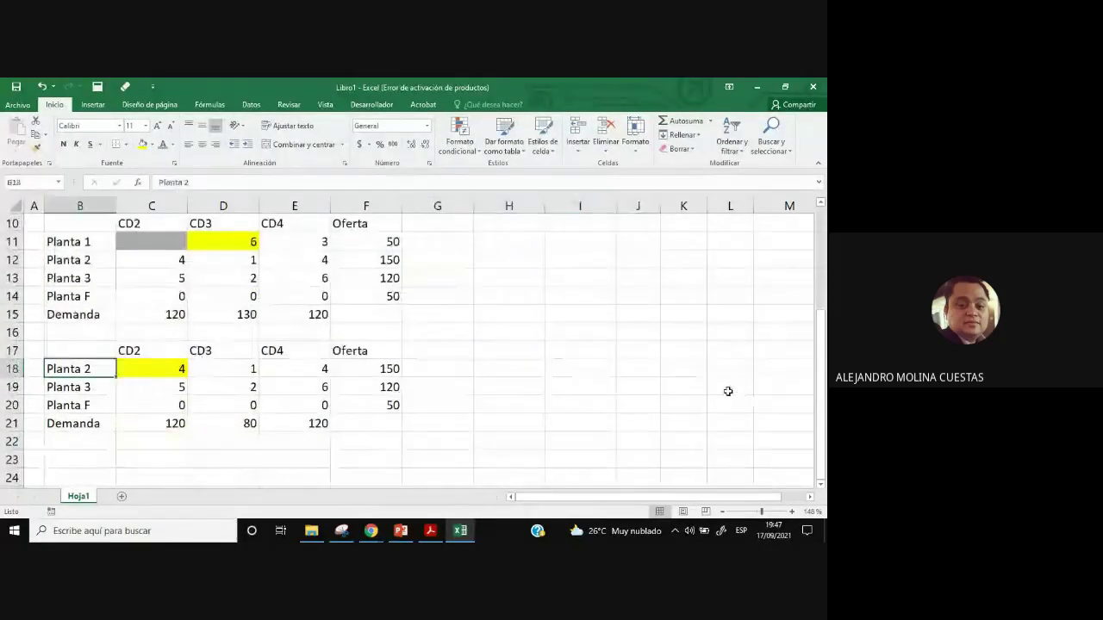
Copy the Planta 2 label from I3 into I7 and the CD2 label from D3 into J7.
{"action": "scroll", "coordinate": [724, 387], "scroll_direction": "up", "scroll_amount": 3}
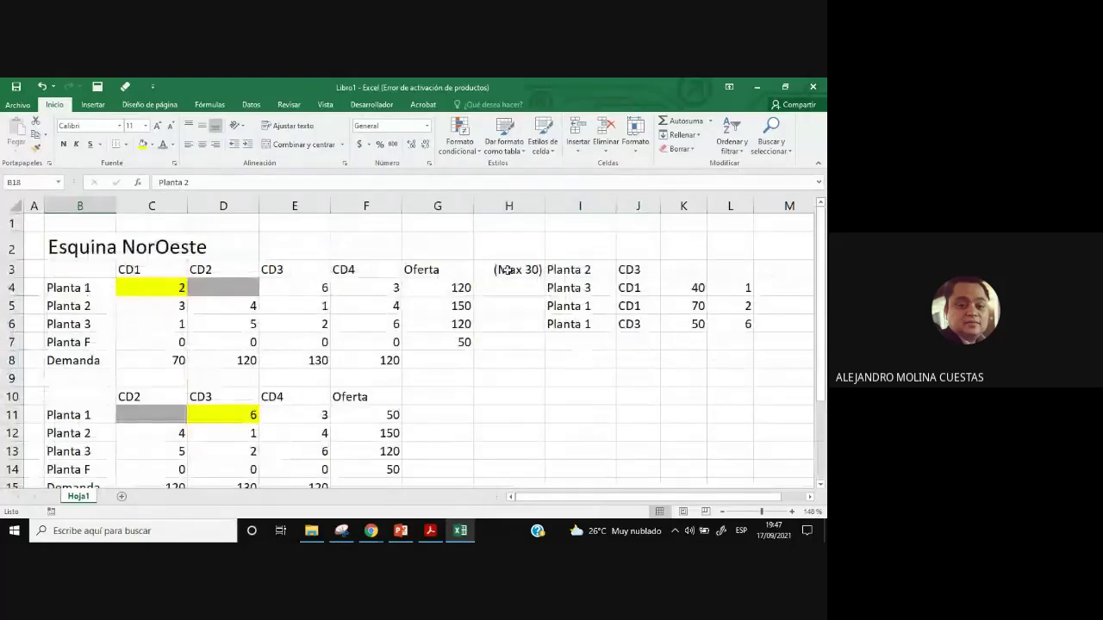
{"action": "left_click", "coordinate": [563, 271]}
{"action": "key", "text": "ctrl+c"}
{"action": "left_click", "coordinate": [573, 339]}
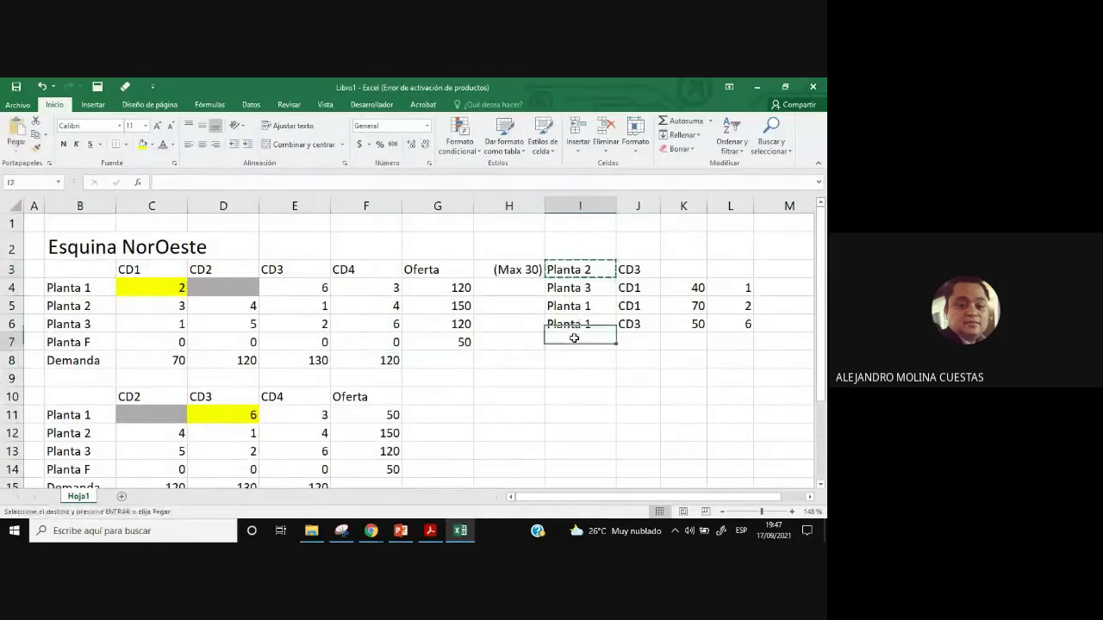
{"action": "key", "text": "ctrl+v"}
{"action": "scroll", "coordinate": [578, 435], "scroll_direction": "down", "scroll_amount": 2}
{"action": "scroll", "coordinate": [577, 434], "scroll_direction": "down", "scroll_amount": 6}
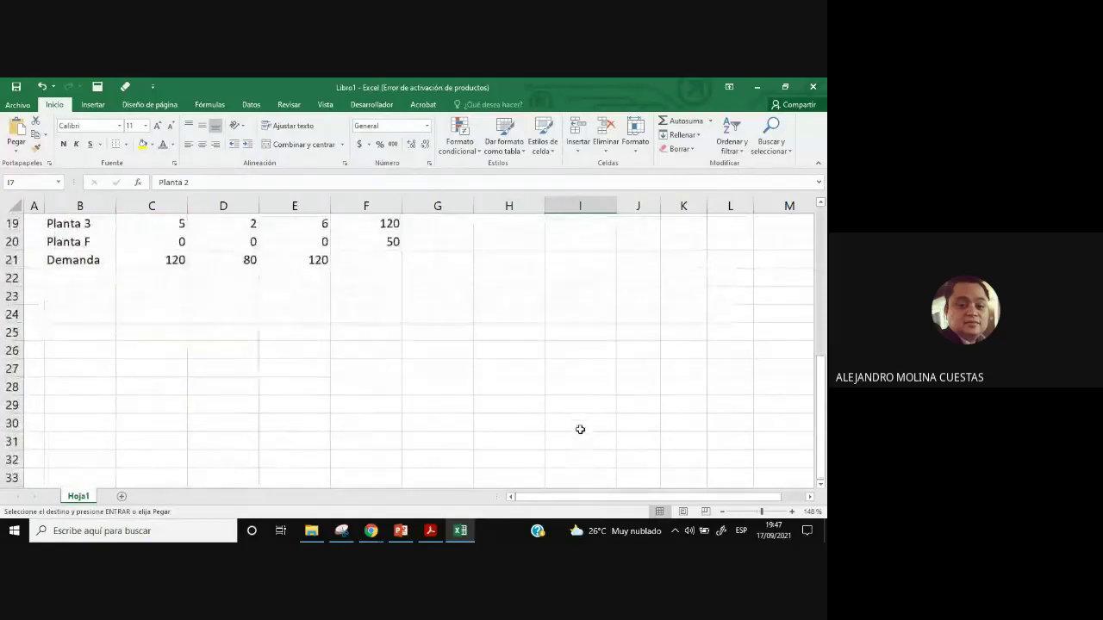
{"action": "scroll", "coordinate": [580, 418], "scroll_direction": "up", "scroll_amount": 2}
{"action": "scroll", "coordinate": [580, 419], "scroll_direction": "up", "scroll_amount": 2}
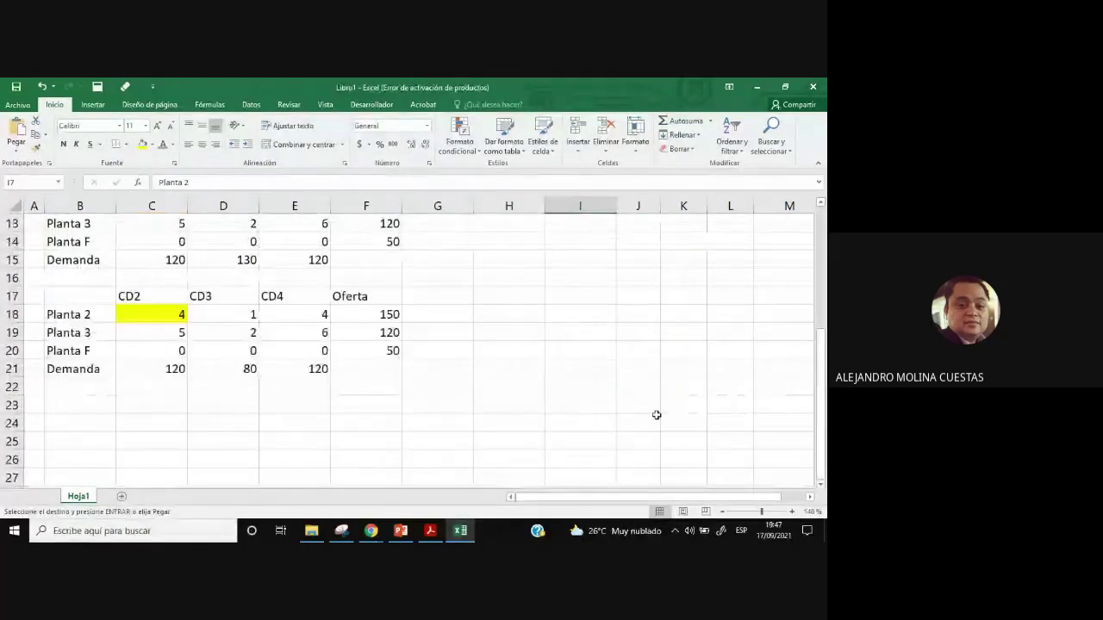
{"action": "scroll", "coordinate": [668, 407], "scroll_direction": "up", "scroll_amount": 4}
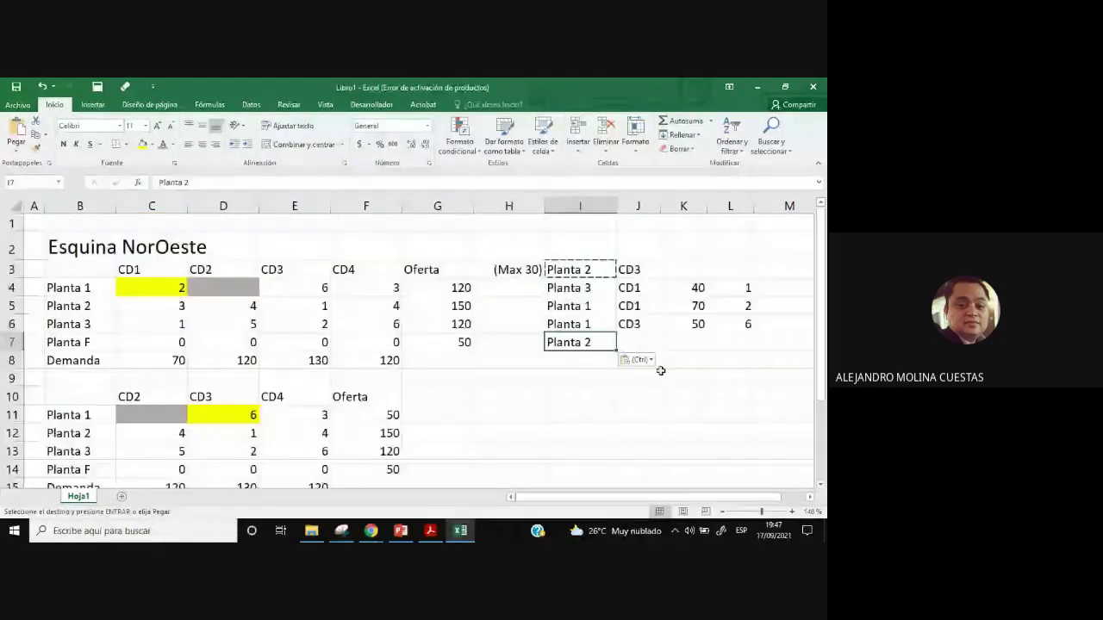
{"action": "left_click", "coordinate": [229, 272]}
{"action": "key", "text": "ctrl+c"}
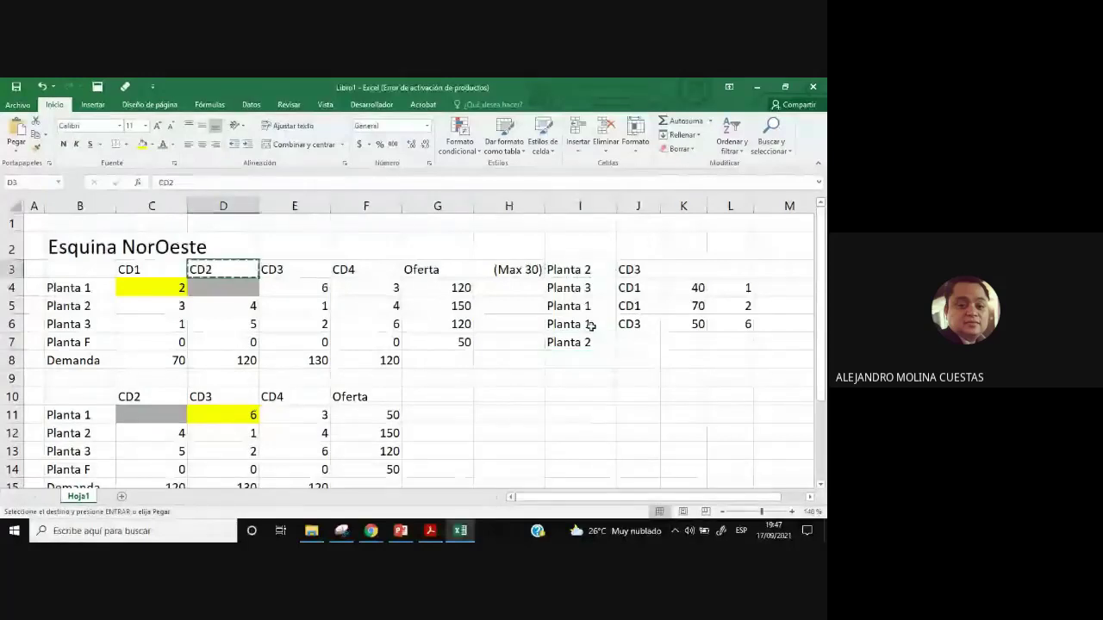
{"action": "left_click", "coordinate": [645, 343]}
{"action": "key", "text": "ctrl+v"}
{"action": "left_click", "coordinate": [619, 395]}
Compare the Planta 2 supply with the CD2 demand, then enter quantity 120 in K7 and unit cost 4 in L7.
{"action": "scroll", "coordinate": [517, 405], "scroll_direction": "down", "scroll_amount": 4}
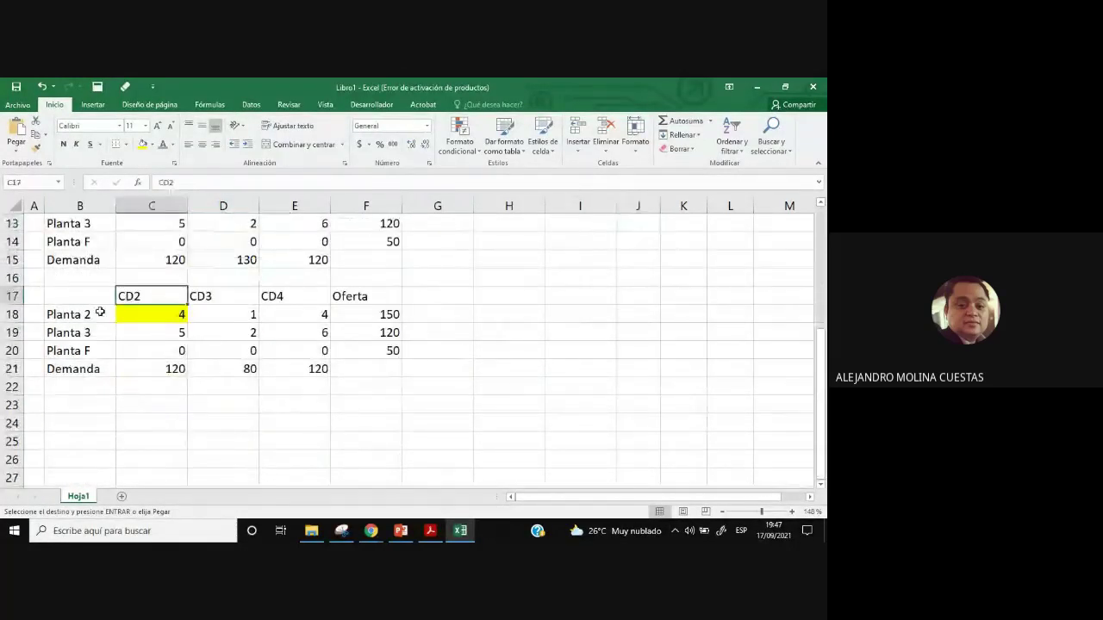
{"action": "left_click", "coordinate": [100, 312]}
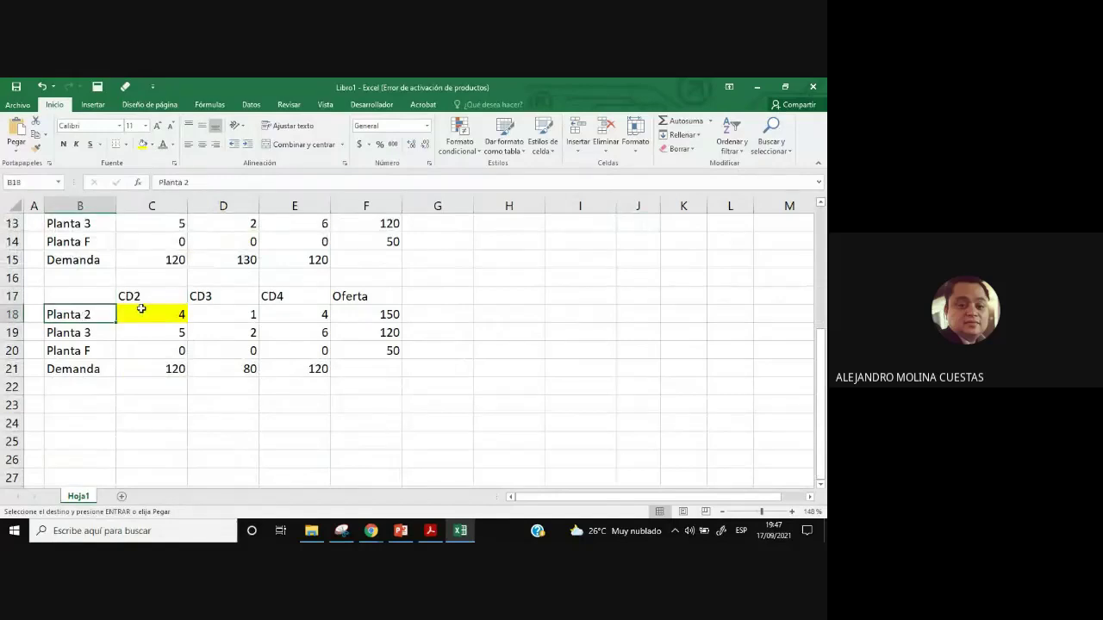
{"action": "left_click", "coordinate": [142, 310]}
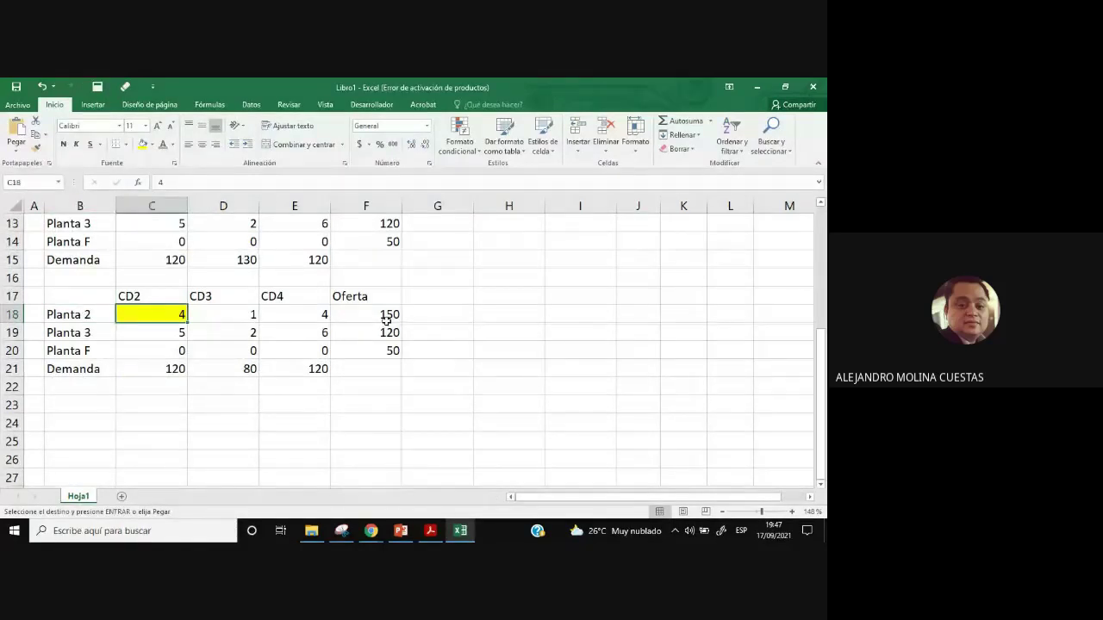
{"action": "left_click", "coordinate": [386, 317]}
{"action": "left_click", "coordinate": [159, 369]}
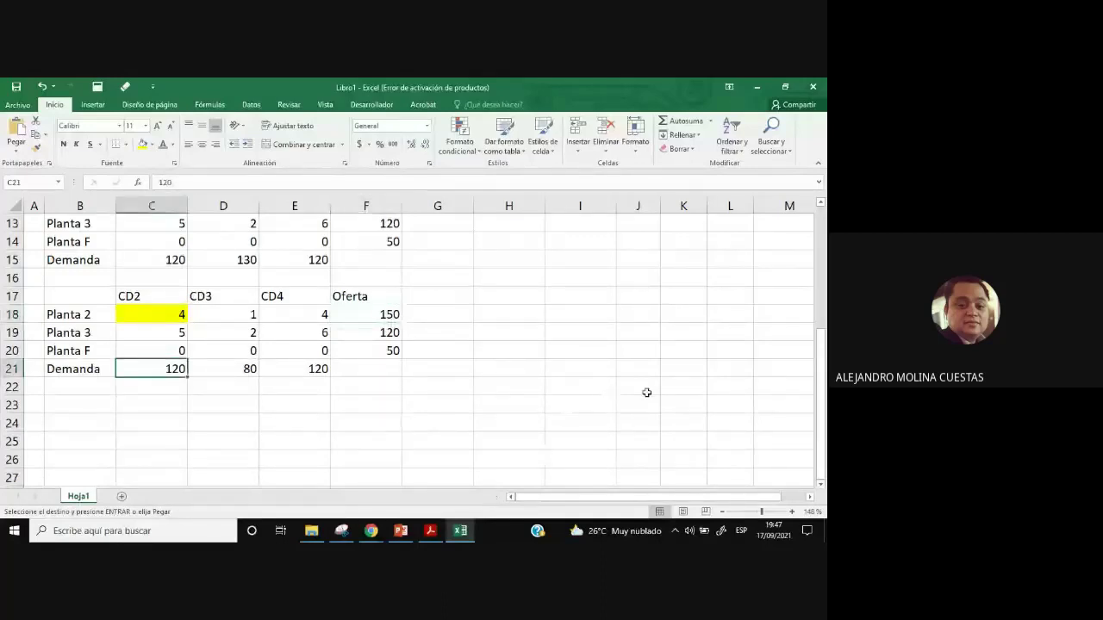
{"action": "scroll", "coordinate": [646, 393], "scroll_direction": "up", "scroll_amount": 4}
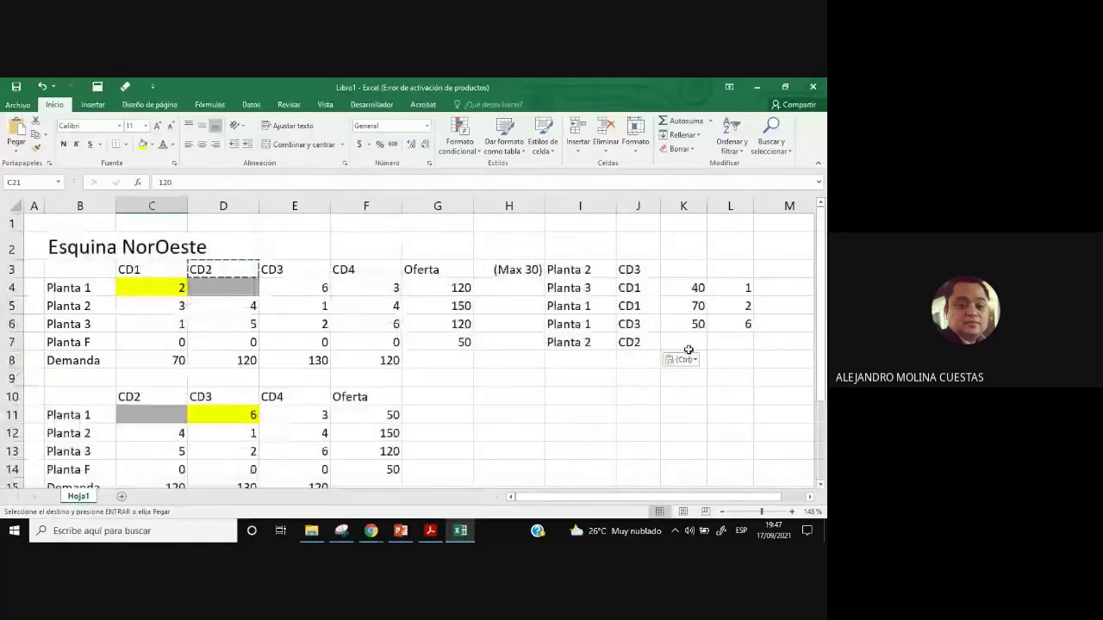
{"action": "left_click", "coordinate": [688, 350]}
{"action": "type", "text": "120"}
{"action": "key", "text": "Return"}
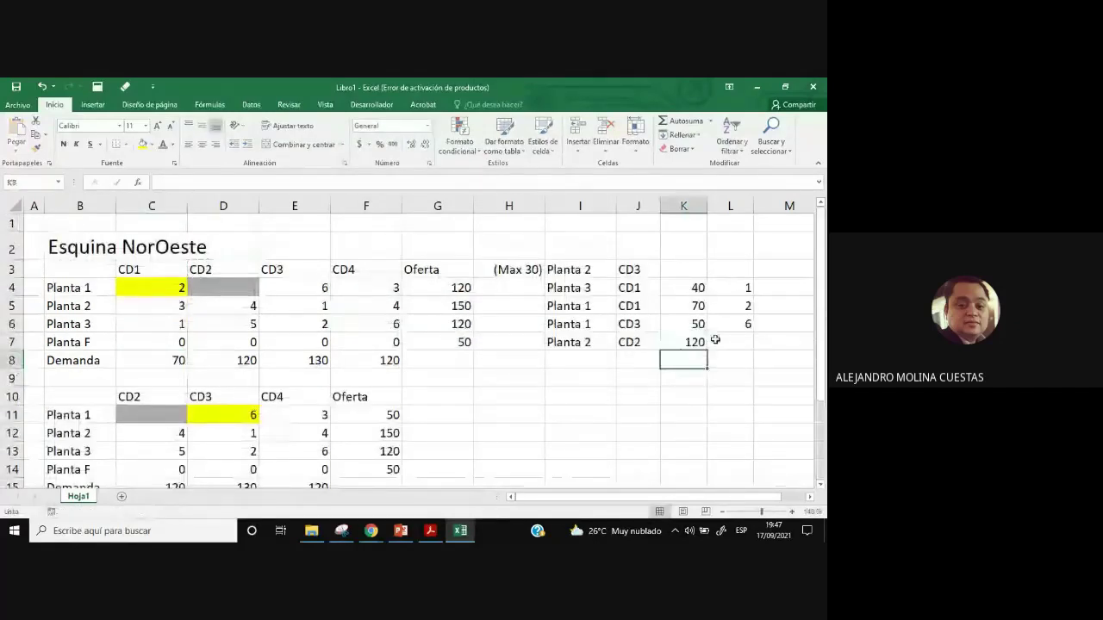
{"action": "left_click", "coordinate": [715, 341]}
{"action": "type", "text": "4"}
{"action": "left_click", "coordinate": [637, 432]}
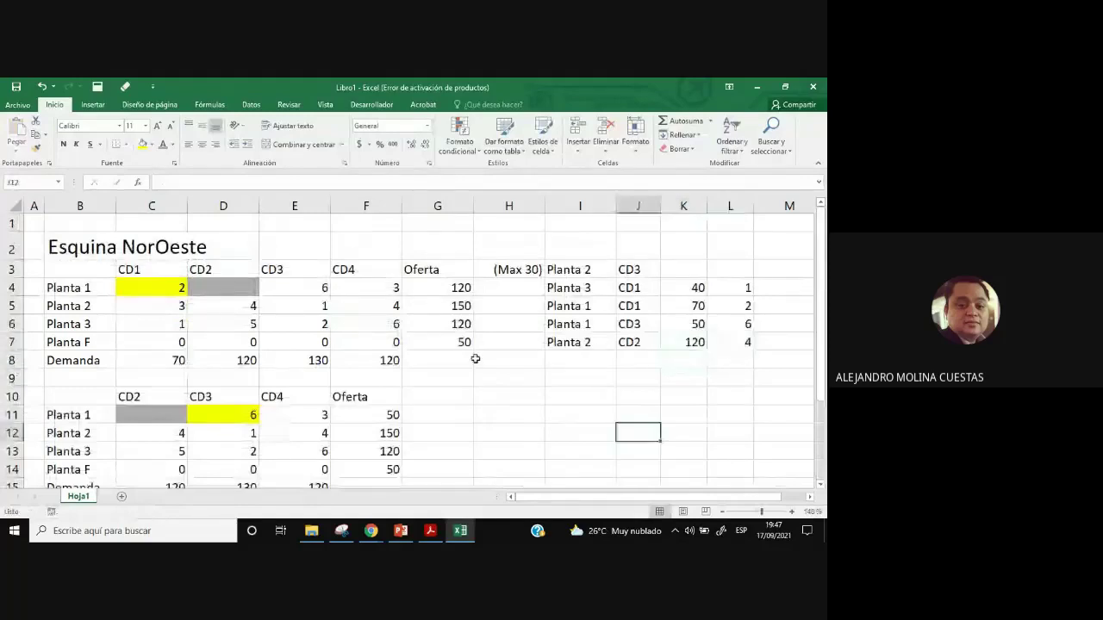
Copy the row labels Planta 2 through Demanda from B18:B21 to B24:B27 to start a reduced table without CD2.
{"action": "scroll", "coordinate": [359, 396], "scroll_direction": "down", "scroll_amount": 5}
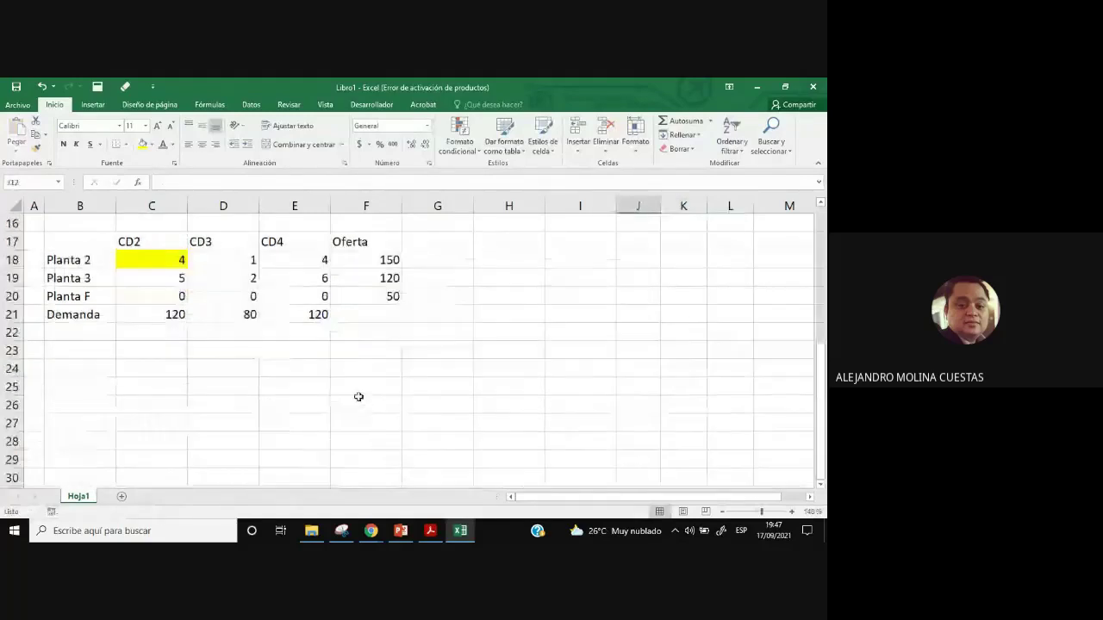
{"action": "scroll", "coordinate": [175, 332], "scroll_direction": "up", "scroll_amount": 1}
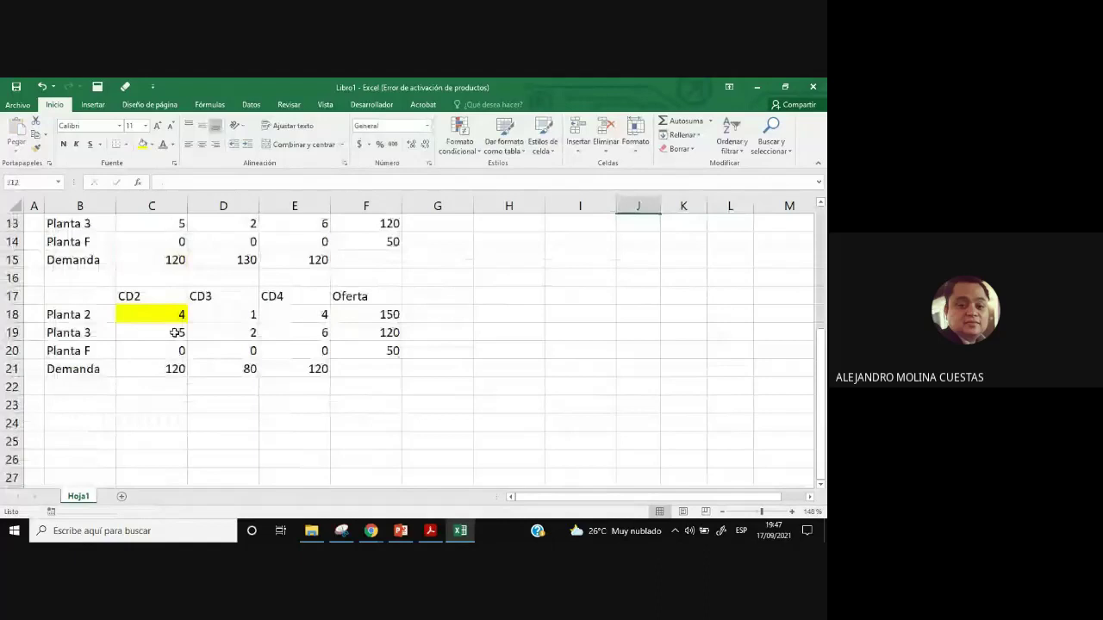
{"action": "left_click_drag", "start_coordinate": [138, 295], "coordinate": [156, 369]}
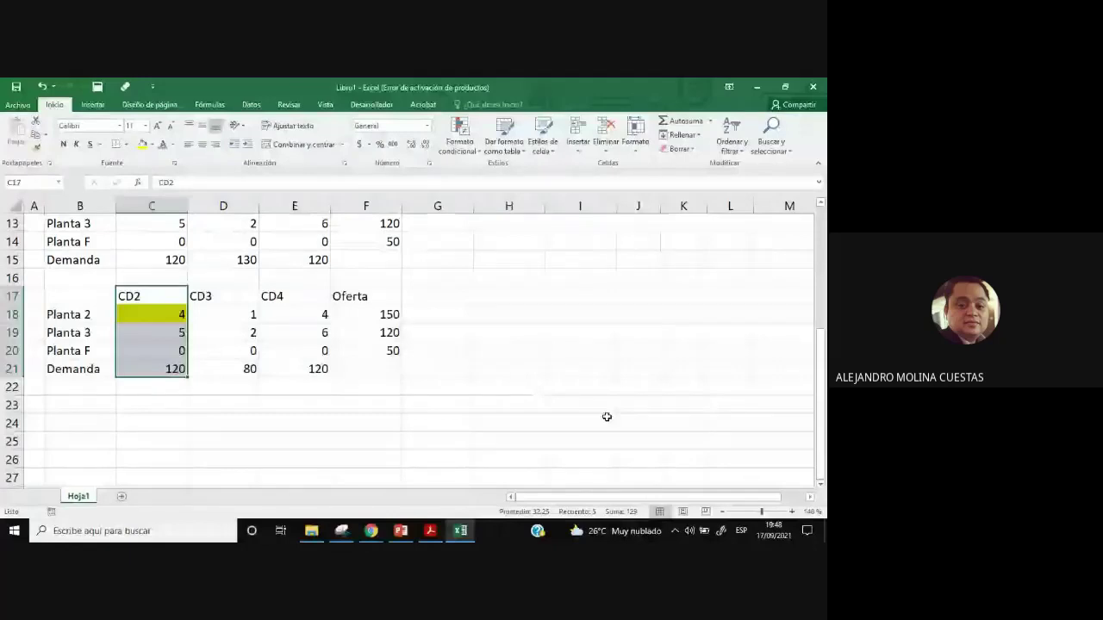
{"action": "left_click_drag", "start_coordinate": [69, 314], "coordinate": [64, 365]}
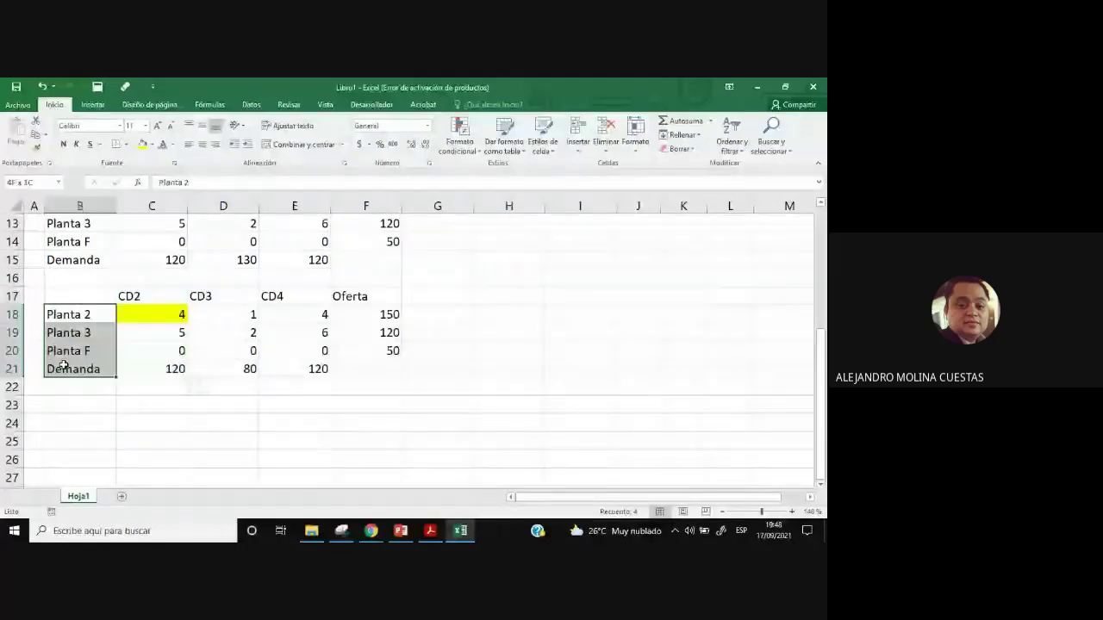
{"action": "key", "text": "ctrl+c"}
{"action": "left_click", "coordinate": [82, 425]}
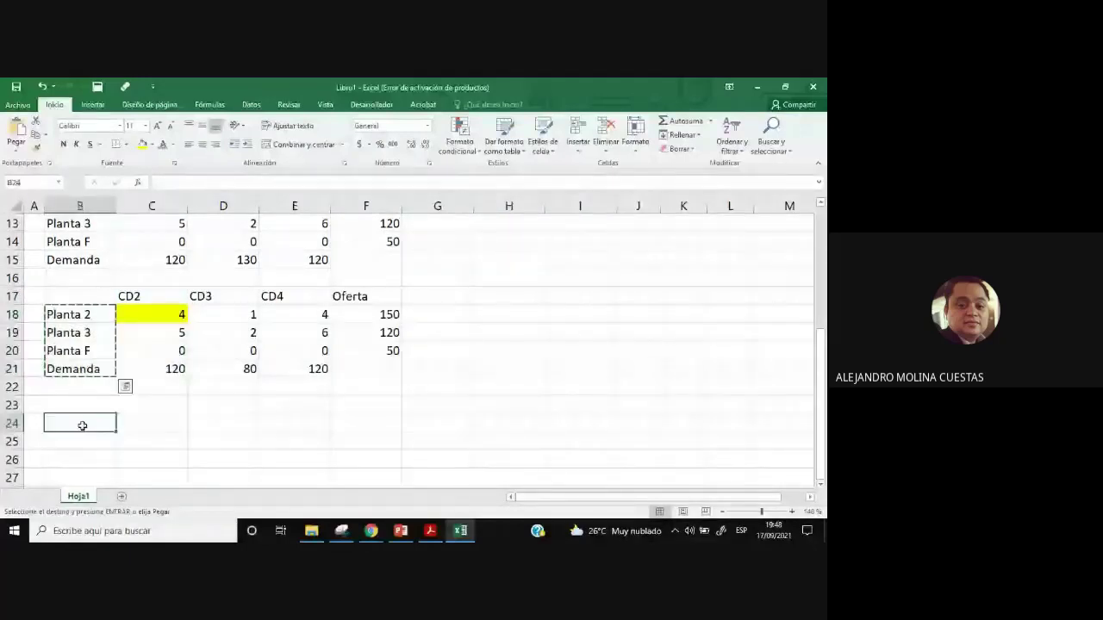
{"action": "key", "text": "Return"}
{"action": "left_click", "coordinate": [437, 441]}
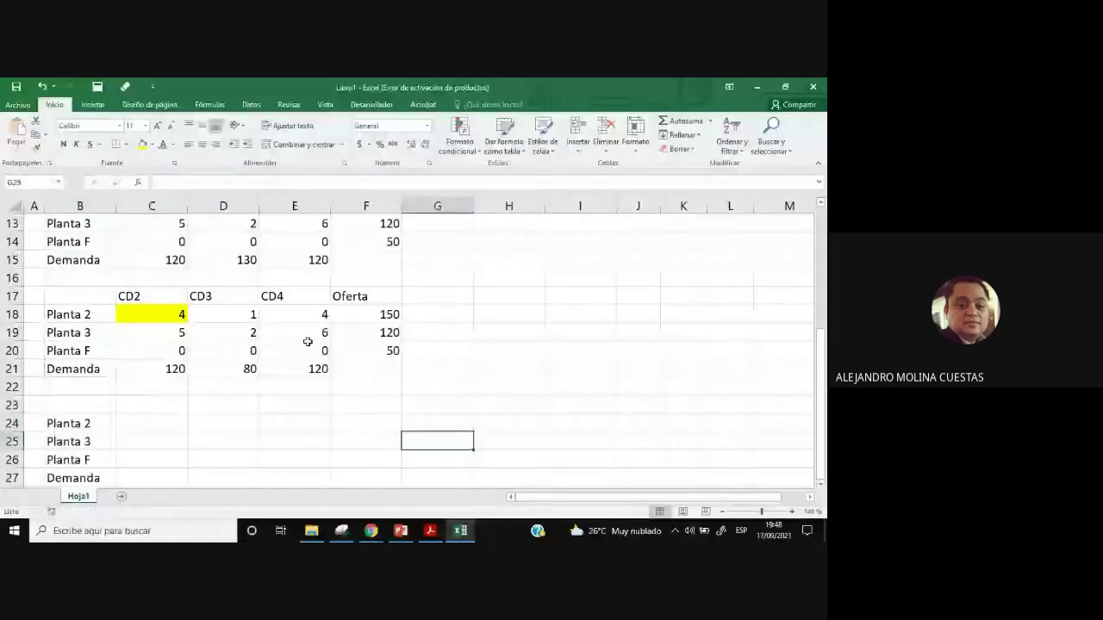
Copy the CD3, CD4 and Oferta columns from D17:F21 into the new reduced table starting at C23.
{"action": "left_click_drag", "start_coordinate": [215, 295], "coordinate": [375, 369]}
{"action": "key", "text": "ctrl+c"}
{"action": "left_click", "coordinate": [151, 412]}
{"action": "key", "text": "ctrl+v"}
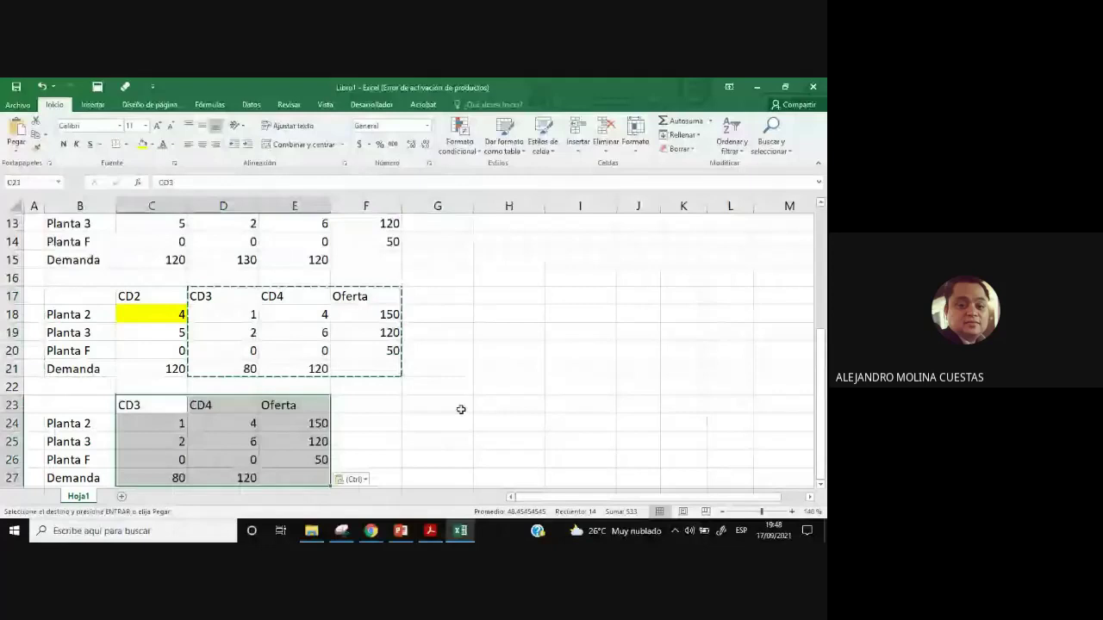
{"action": "left_click", "coordinate": [461, 410]}
{"action": "scroll", "coordinate": [339, 406], "scroll_direction": "down", "scroll_amount": 1}
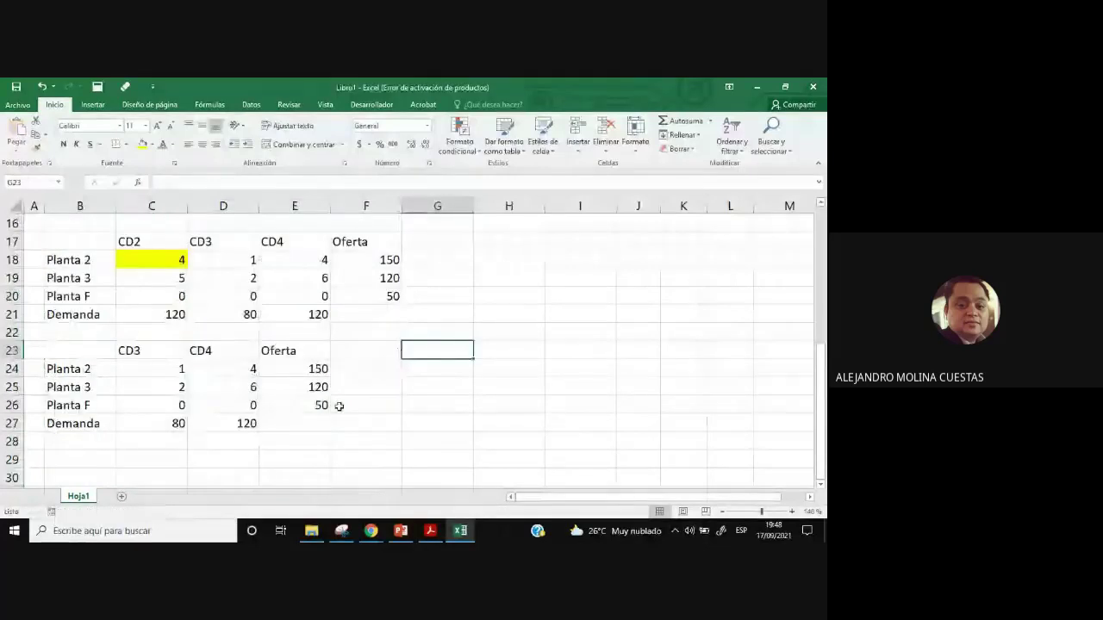
Set the Planta 2 supply in E24 of the new reduced table to 30.
{"action": "left_click", "coordinate": [366, 259]}
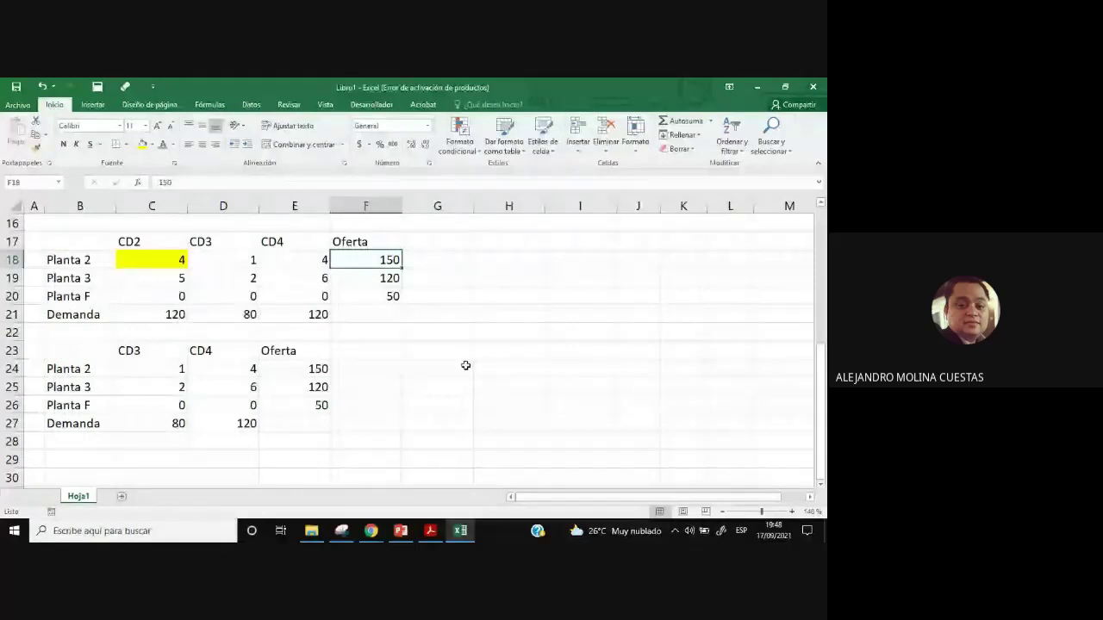
{"action": "scroll", "coordinate": [466, 365], "scroll_direction": "up", "scroll_amount": 2}
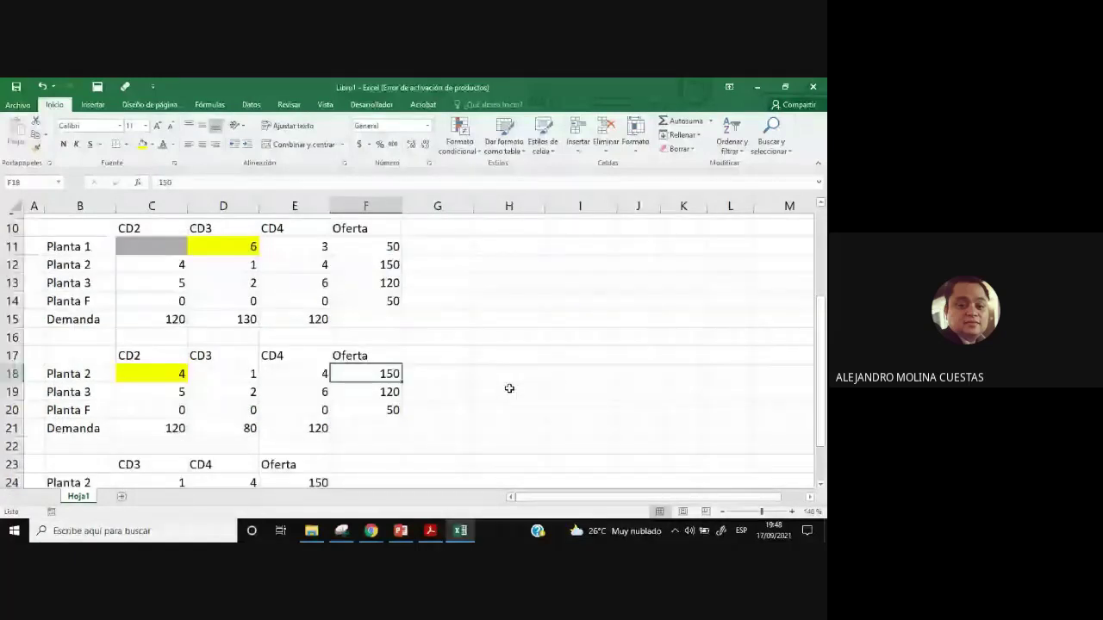
{"action": "scroll", "coordinate": [509, 388], "scroll_direction": "down", "scroll_amount": 2}
{"action": "left_click", "coordinate": [314, 367]}
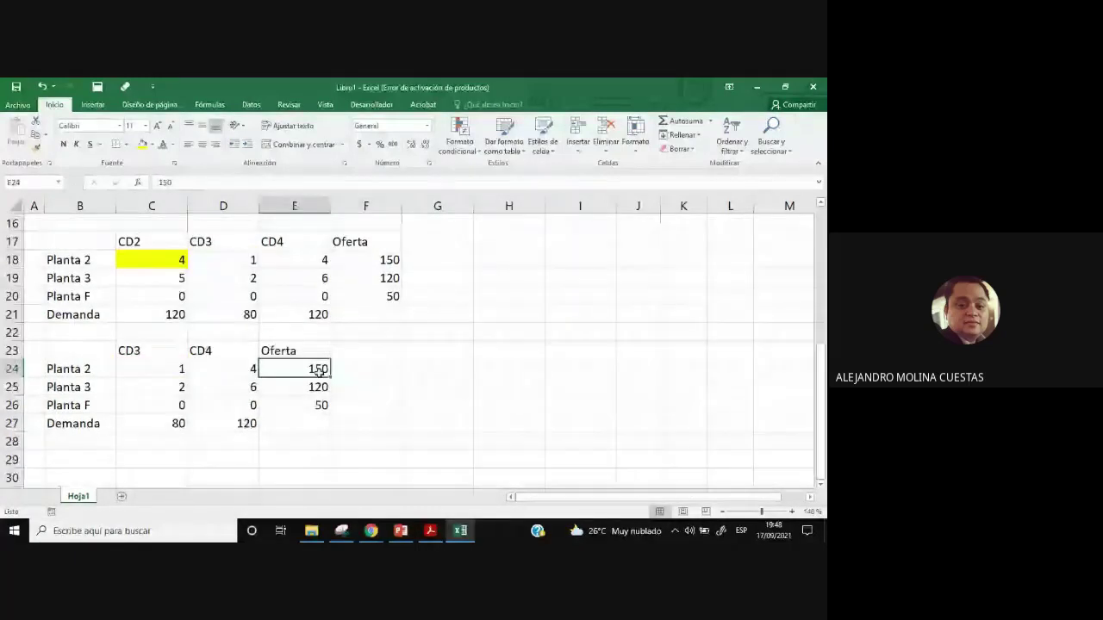
{"action": "type", "text": "30"}
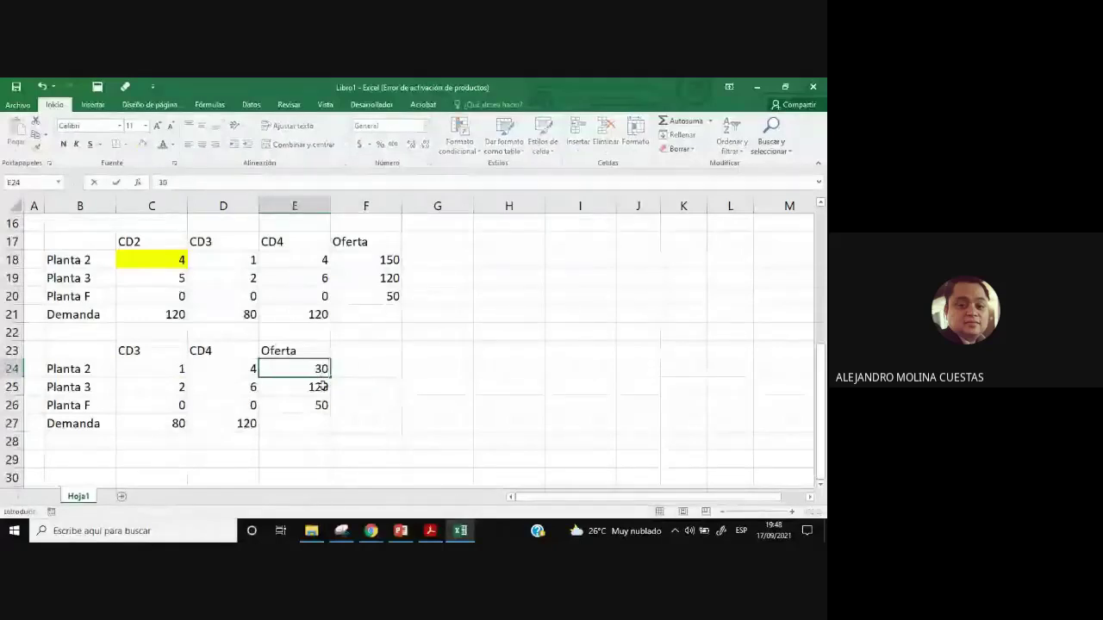
{"action": "key", "text": "Return"}
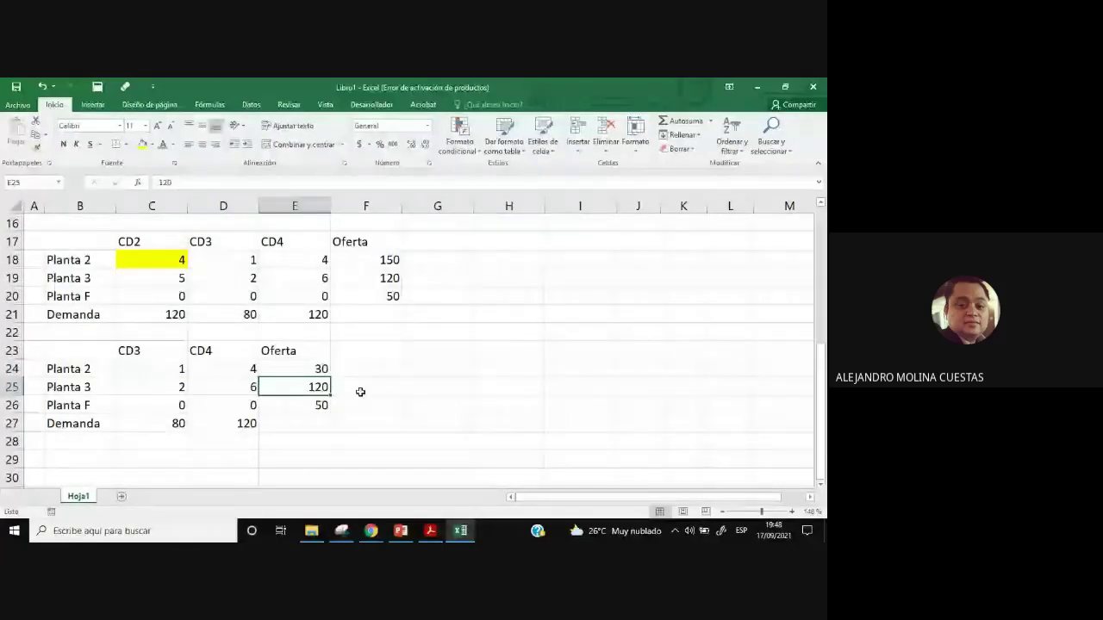
Check the supply total in E24:E26 against the demand total in C27:D27, then fill the Planta 2 to CD3 cost cell C24 with yellow.
{"action": "left_click_drag", "start_coordinate": [310, 369], "coordinate": [310, 405]}
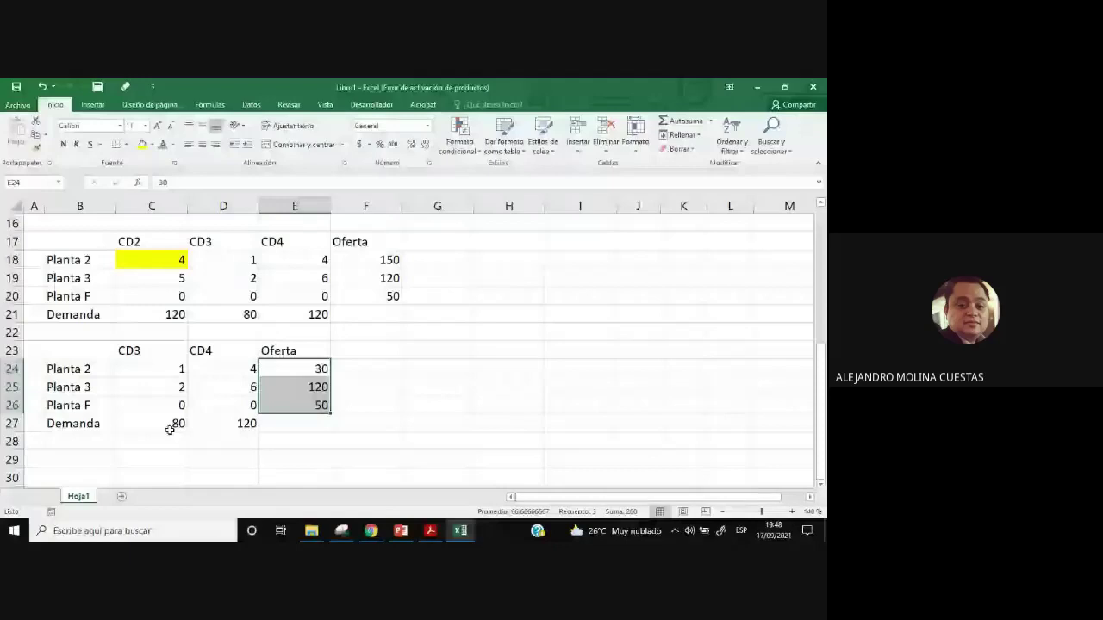
{"action": "left_click_drag", "start_coordinate": [170, 429], "coordinate": [233, 424]}
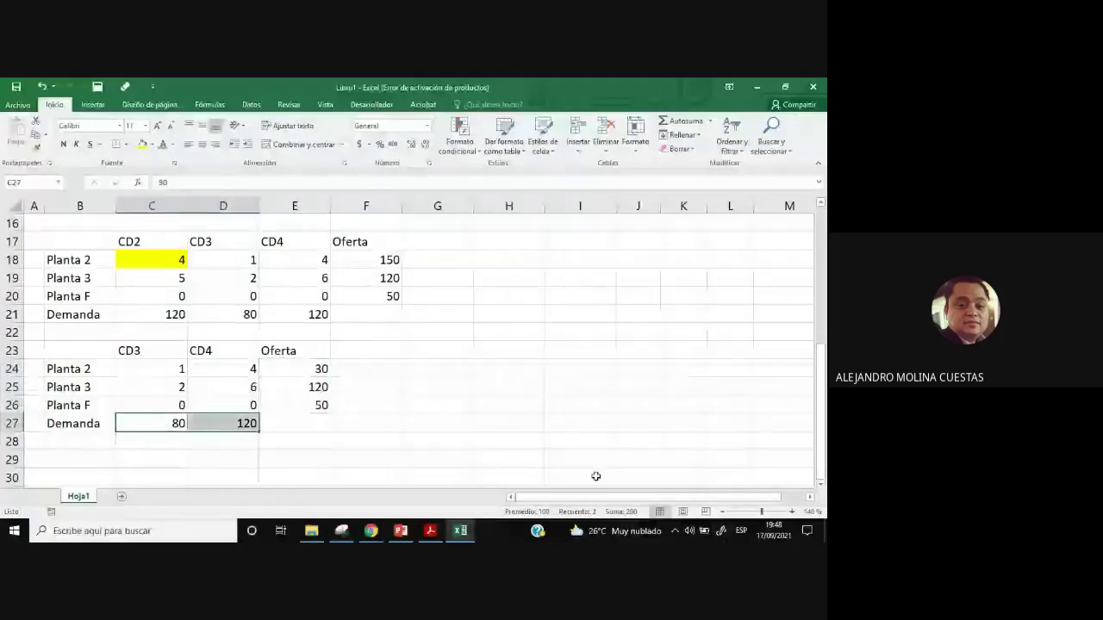
{"action": "left_click", "coordinate": [540, 436]}
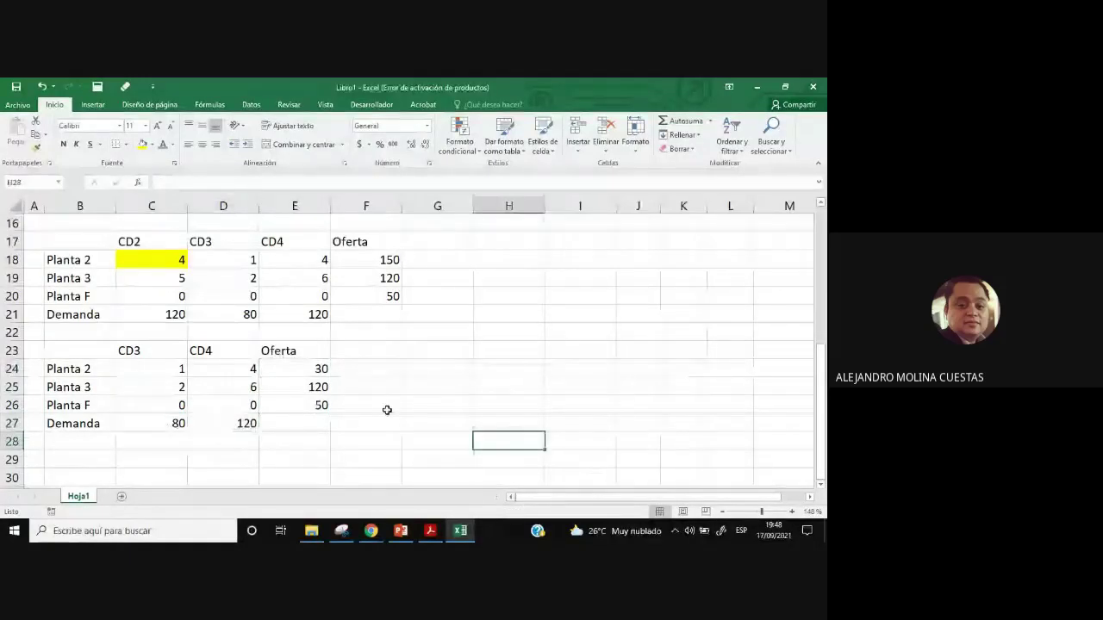
{"action": "left_click", "coordinate": [158, 369]}
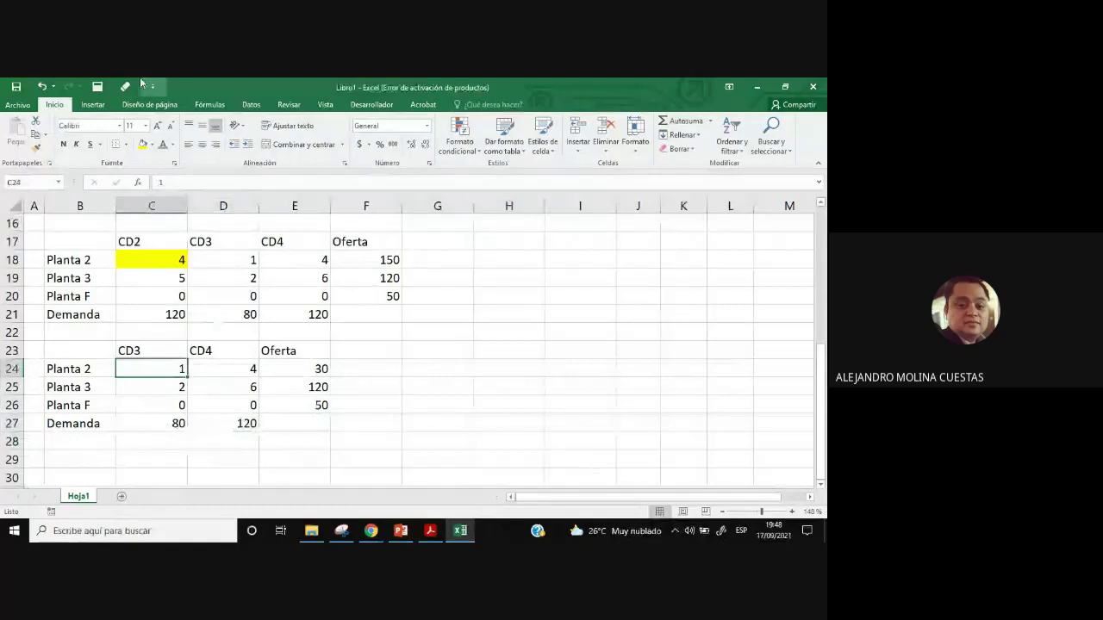
{"action": "left_click", "coordinate": [142, 145]}
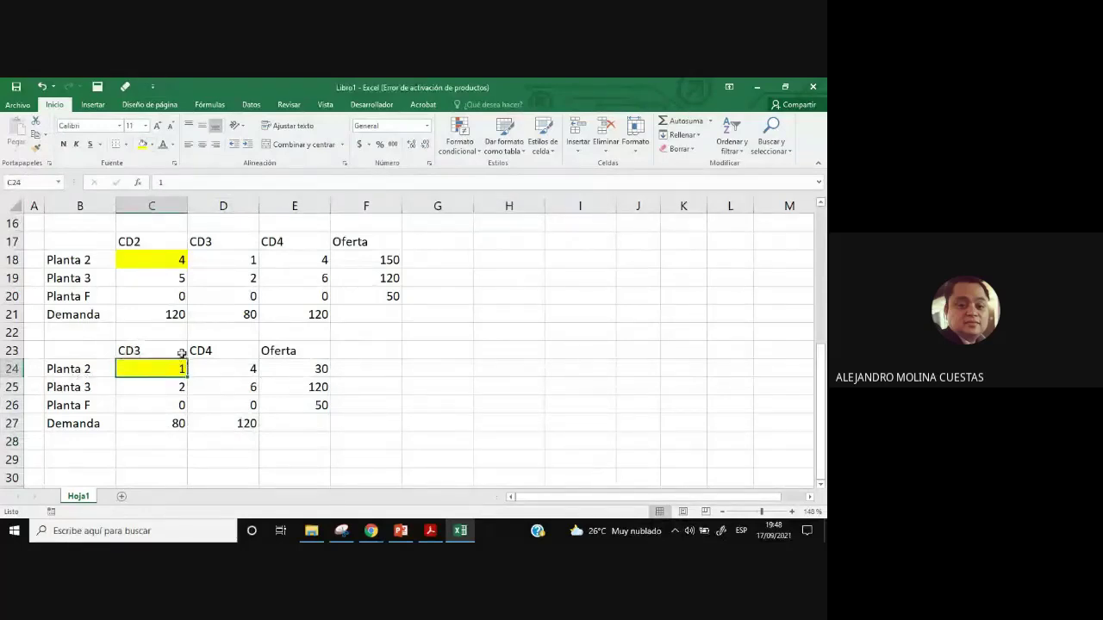
Review the quantity limit noted for Planta 2 to CD3 in row 3 before assigning that route.
{"action": "scroll", "coordinate": [695, 392], "scroll_direction": "up", "scroll_amount": 5}
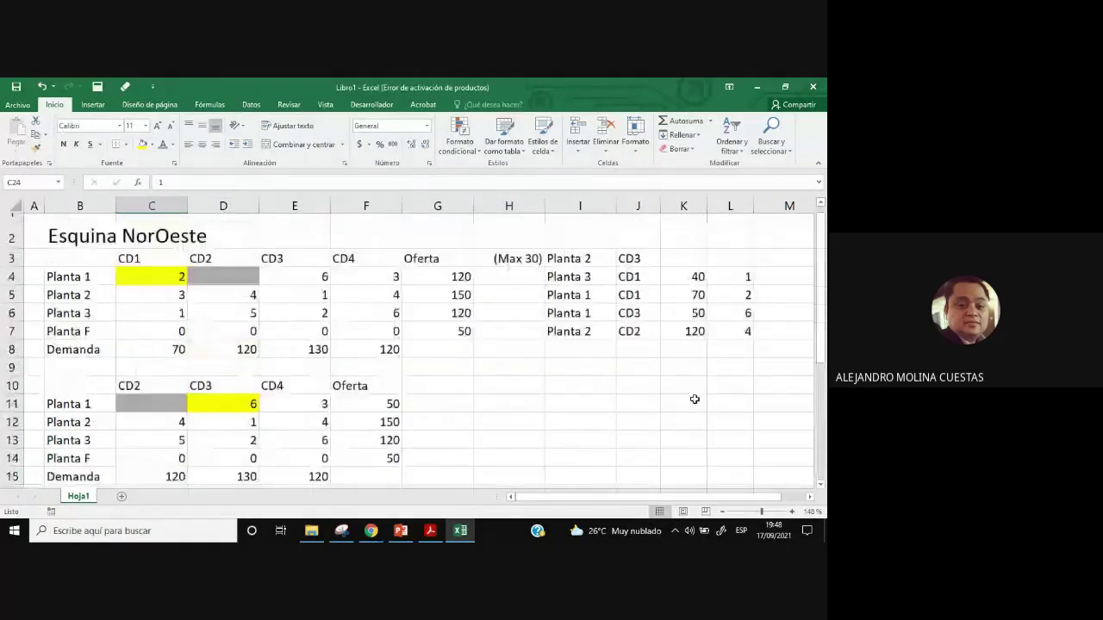
{"action": "scroll", "coordinate": [694, 399], "scroll_direction": "up", "scroll_amount": 1}
{"action": "left_click_drag", "start_coordinate": [603, 270], "coordinate": [641, 271]}
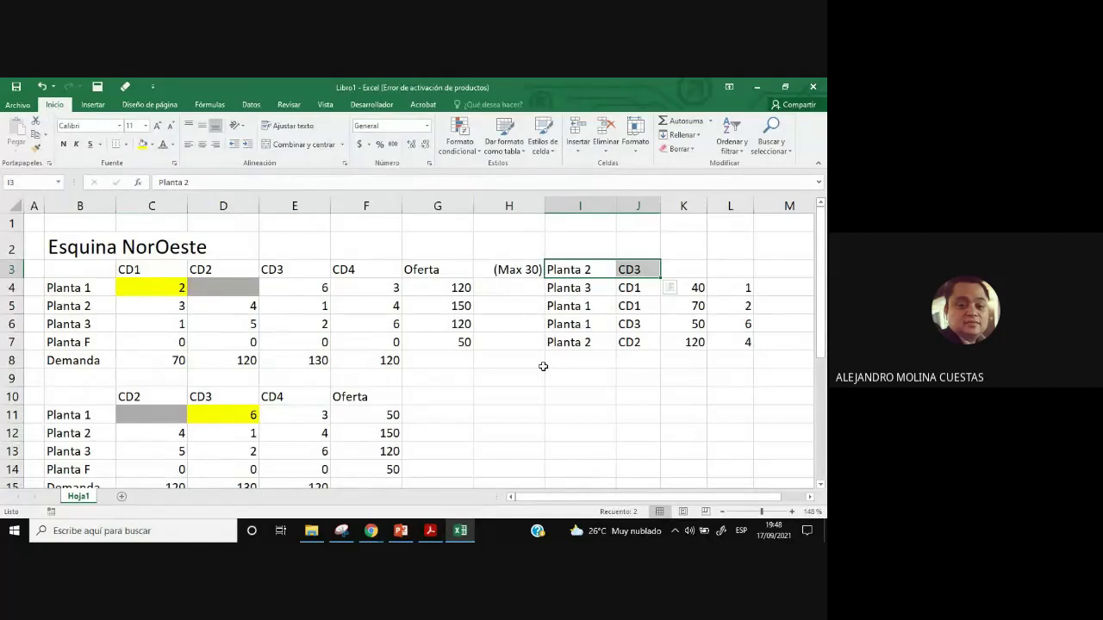
{"action": "scroll", "coordinate": [521, 367], "scroll_direction": "down", "scroll_amount": 7}
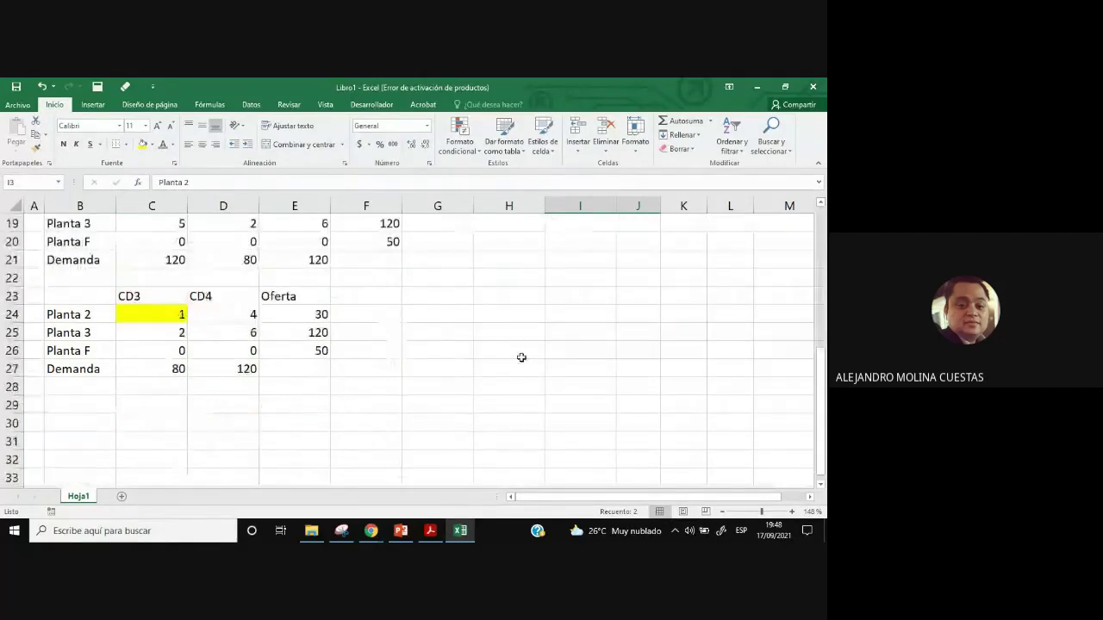
{"action": "scroll", "coordinate": [531, 377], "scroll_direction": "down", "scroll_amount": 1}
{"action": "scroll", "coordinate": [263, 327], "scroll_direction": "up", "scroll_amount": 2}
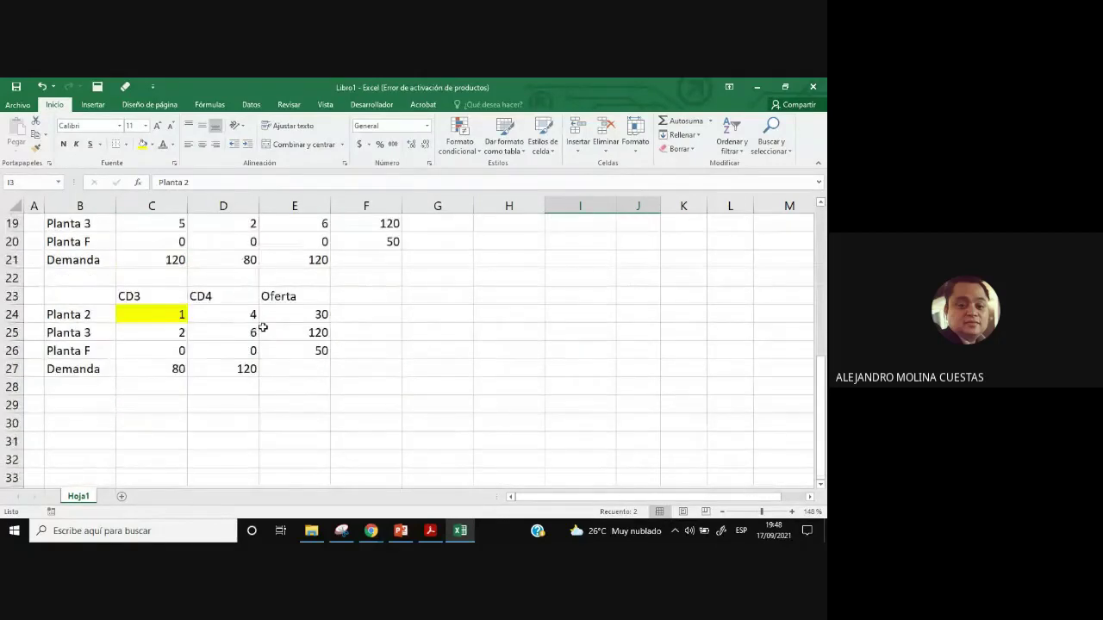
Compare the Planta 2 supply in E24 with the CD3 demand in C27 of the latest reduced table.
{"action": "left_click", "coordinate": [90, 315]}
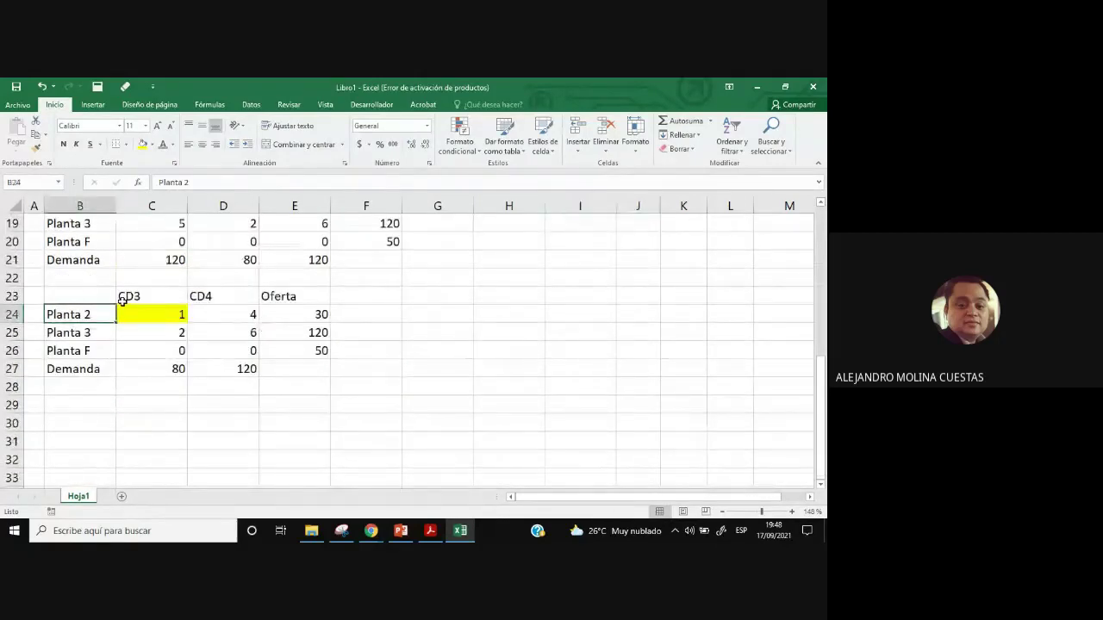
{"action": "left_click", "coordinate": [308, 314]}
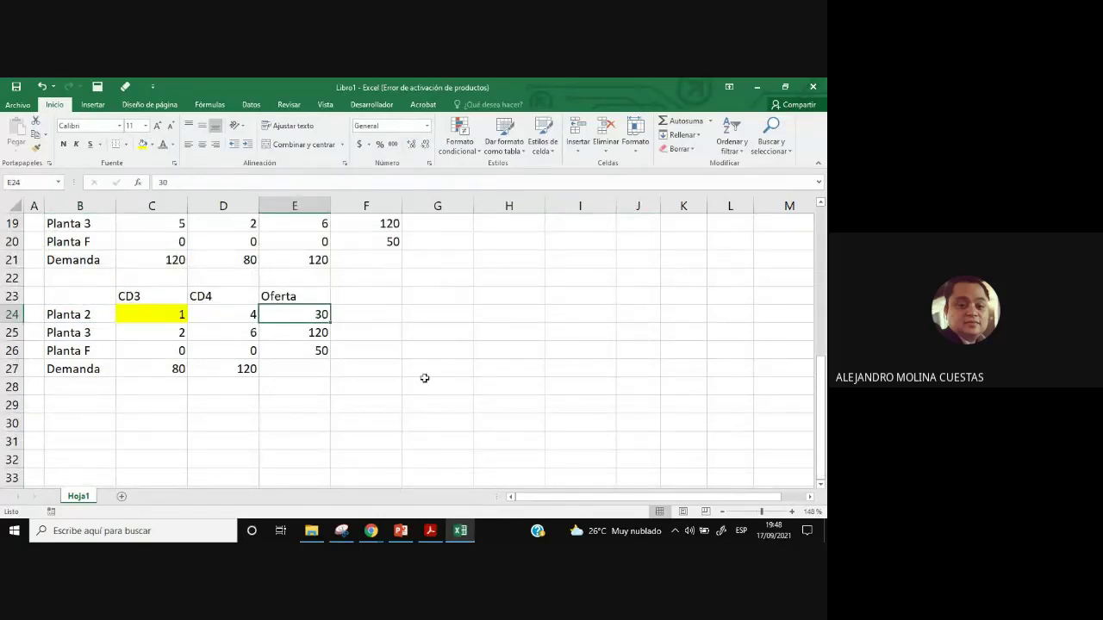
{"action": "left_click", "coordinate": [145, 300]}
{"action": "left_click", "coordinate": [169, 369]}
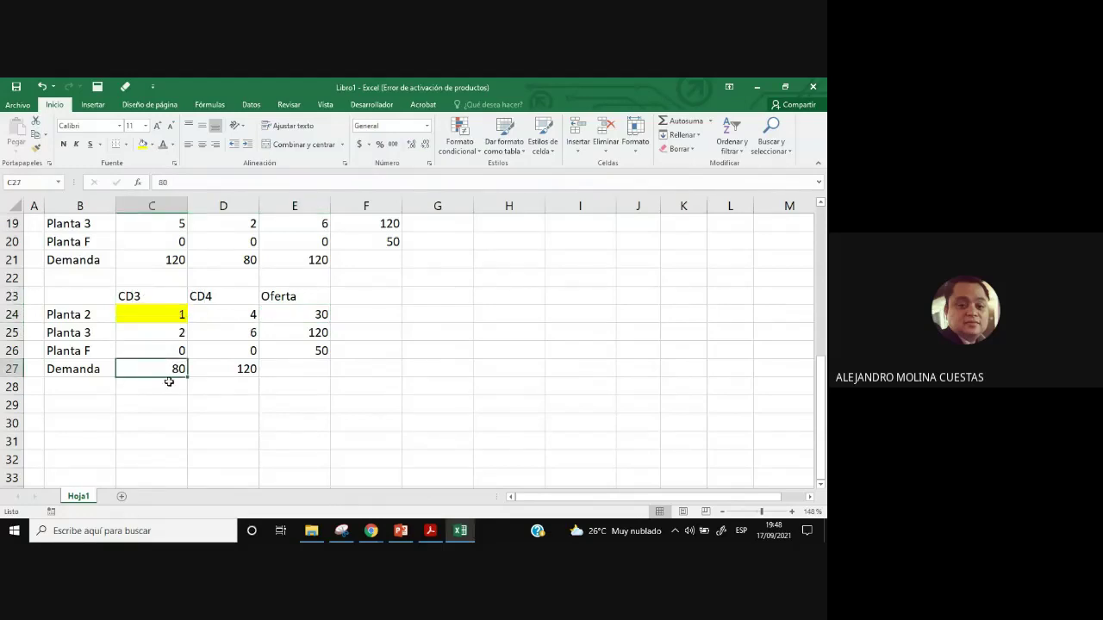
{"action": "left_click", "coordinate": [307, 314]}
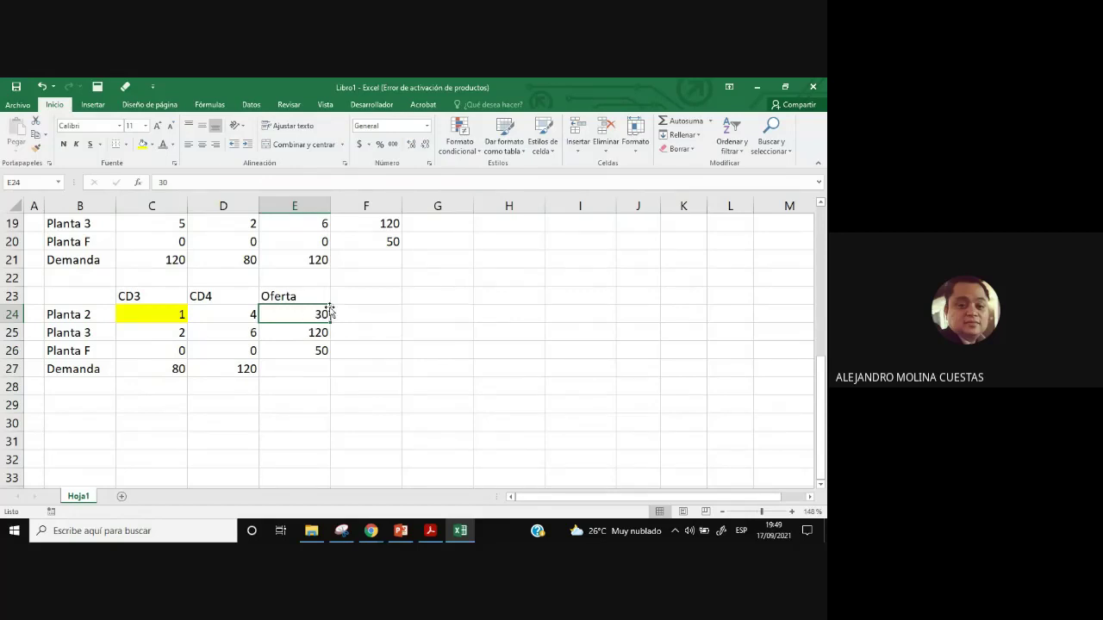
{"action": "left_click", "coordinate": [62, 313]}
{"action": "left_click", "coordinate": [315, 316]}
{"action": "left_click", "coordinate": [158, 371]}
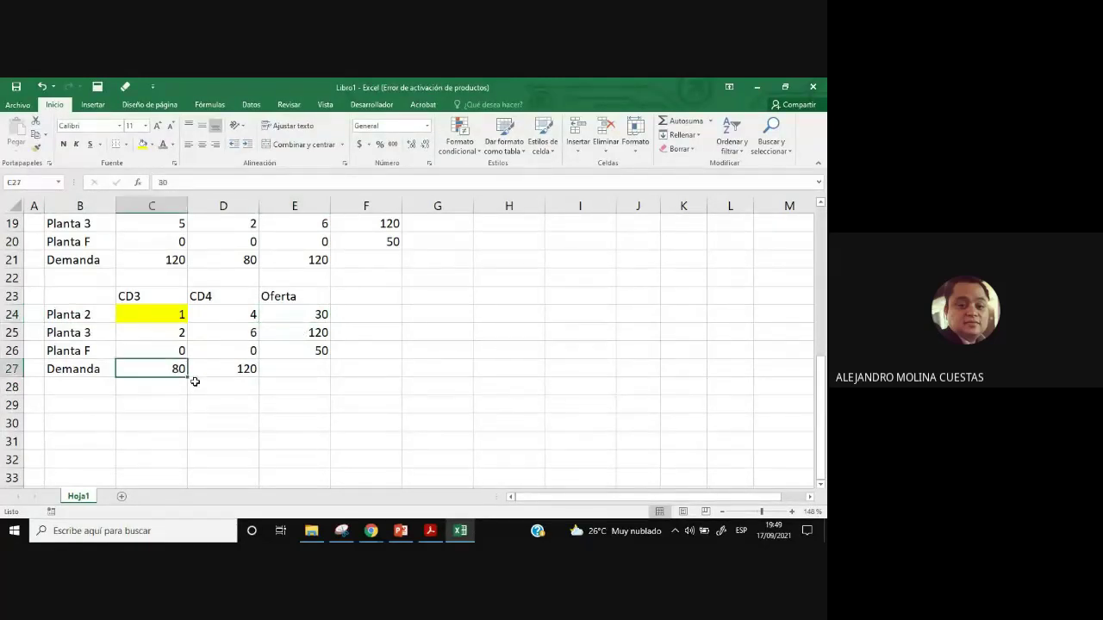
{"action": "left_click", "coordinate": [101, 314]}
{"action": "left_click", "coordinate": [305, 311]}
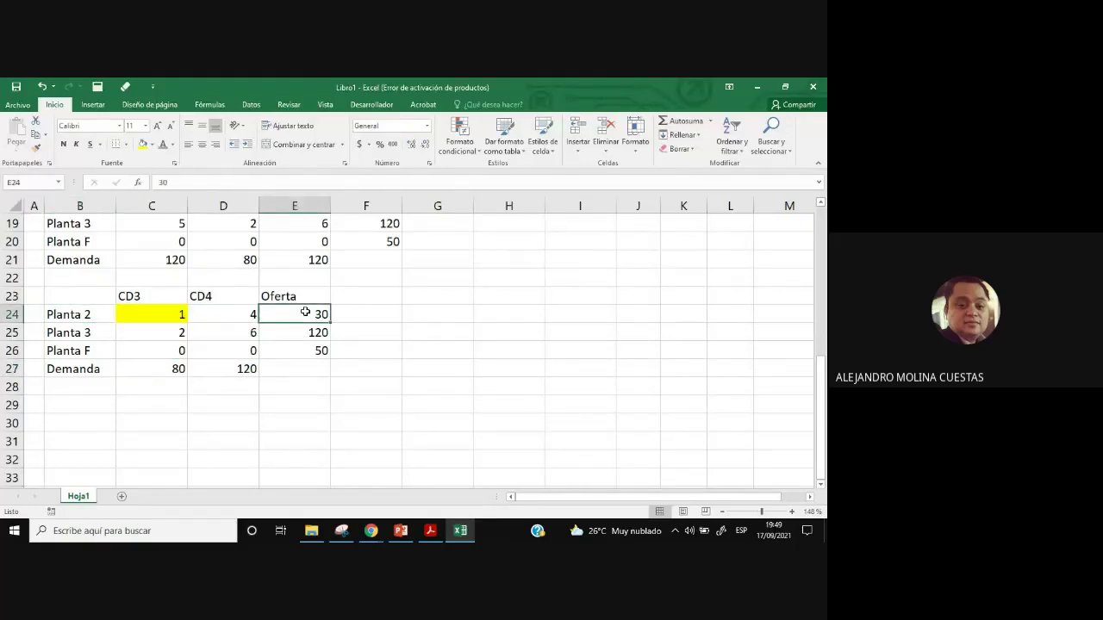
Compare the Planta 2 supply and CD3 demand in the B23:E27 table with the maximum quantity noted in H3.
{"action": "left_click", "coordinate": [168, 368]}
{"action": "left_click", "coordinate": [162, 315]}
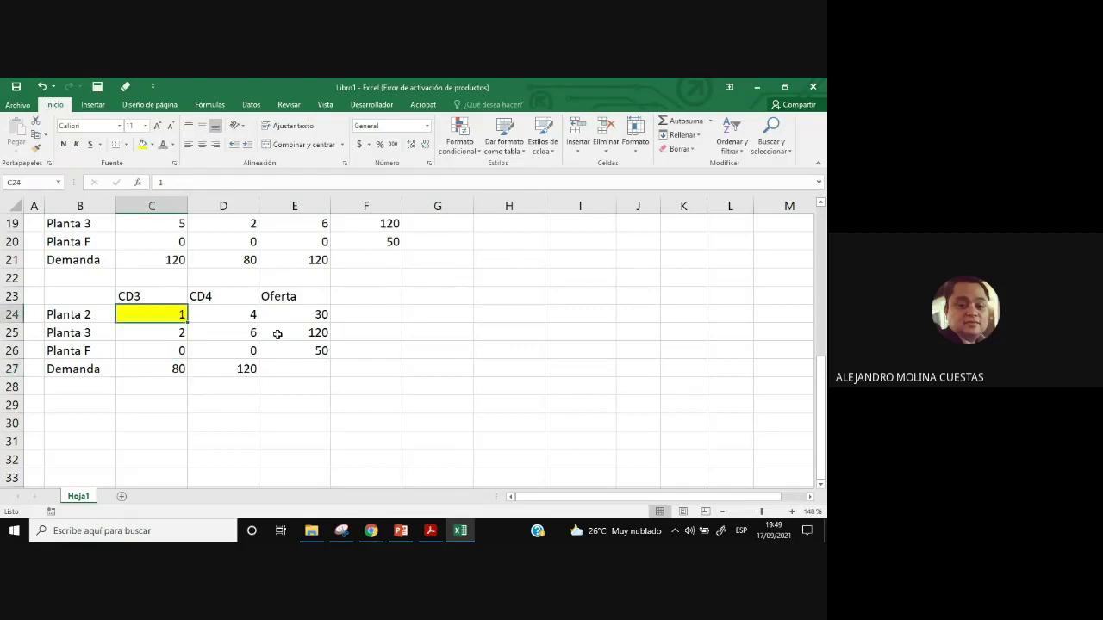
{"action": "scroll", "coordinate": [688, 381], "scroll_direction": "up", "scroll_amount": 6}
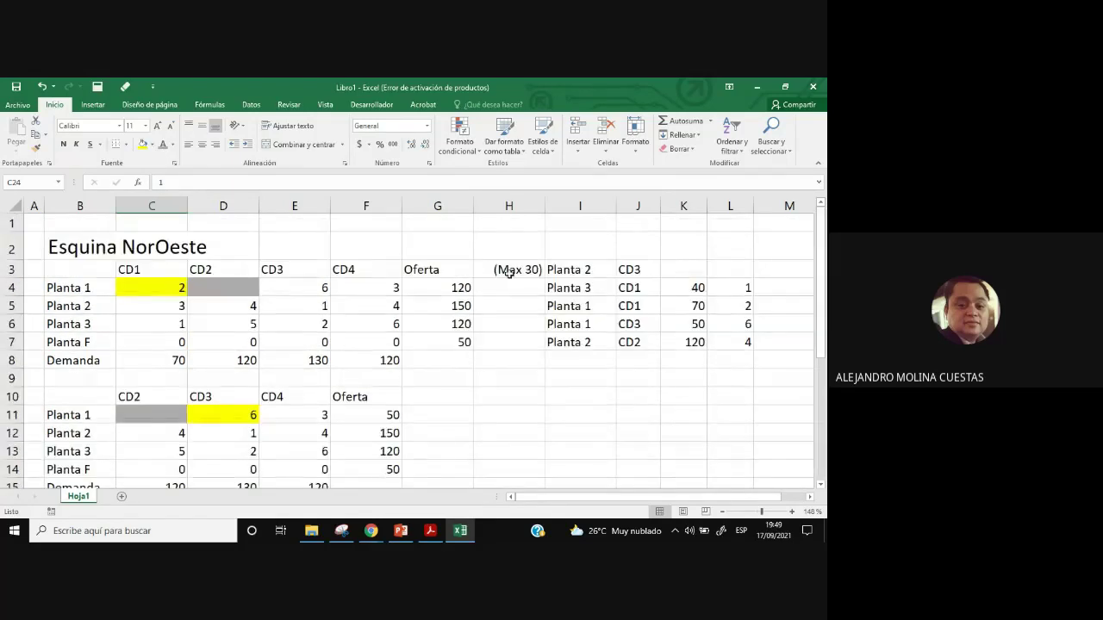
{"action": "left_click", "coordinate": [510, 273]}
{"action": "mouse_move", "coordinate": [552, 269]}
{"action": "left_mouse_down"}
{"action": "mouse_move", "coordinate": [633, 272]}
{"action": "mouse_move", "coordinate": [533, 269]}
{"action": "left_mouse_up"}
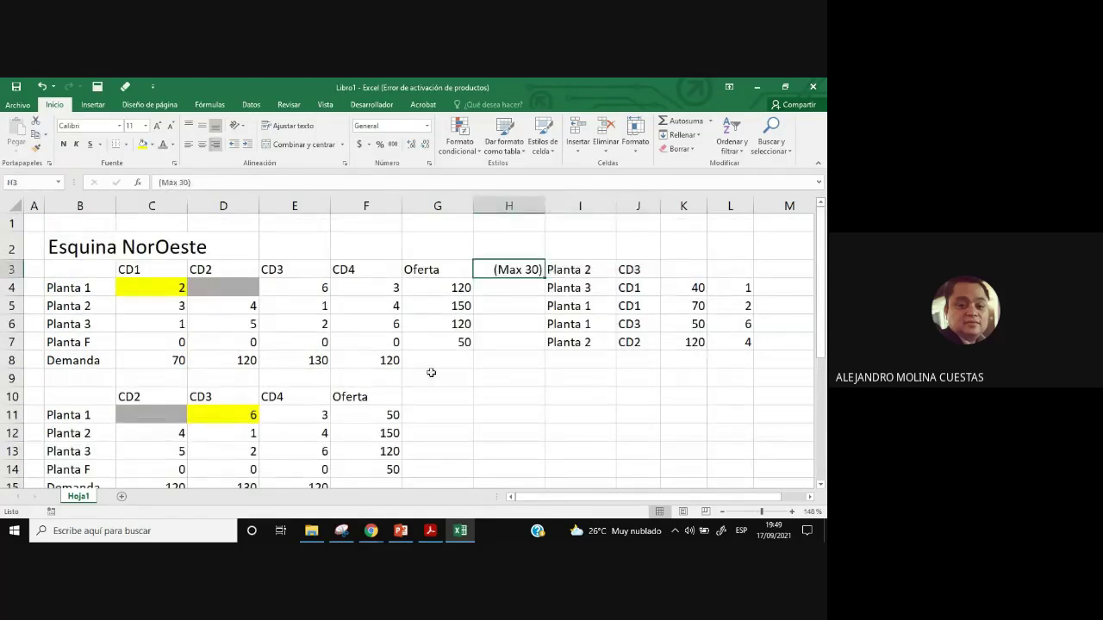
{"action": "scroll", "coordinate": [427, 381], "scroll_direction": "down", "scroll_amount": 5}
{"action": "left_click", "coordinate": [87, 370]}
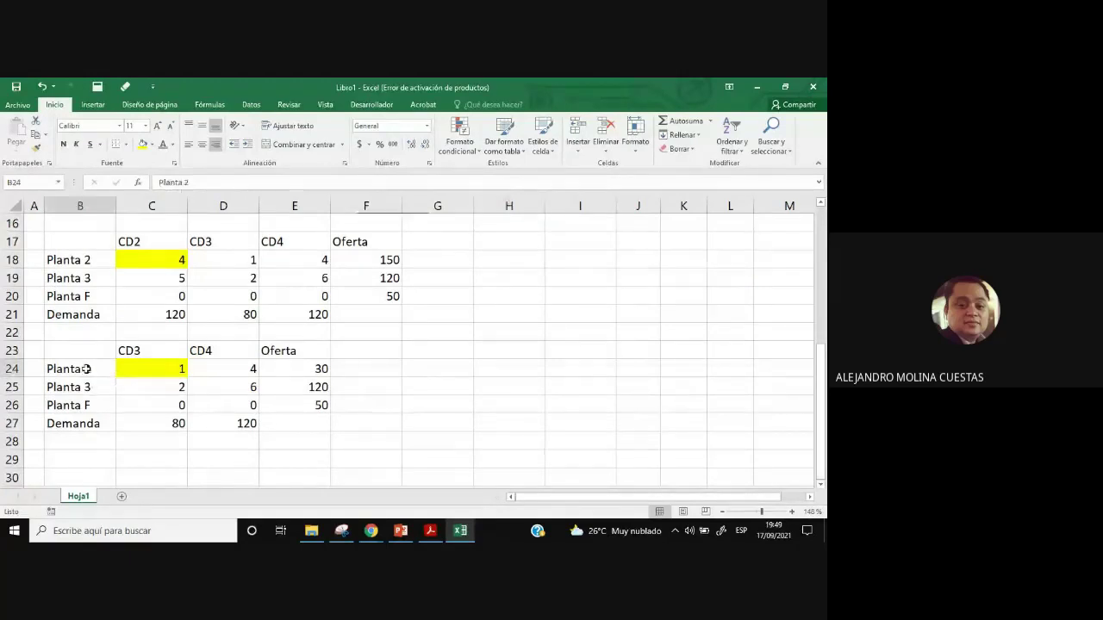
{"action": "left_click", "coordinate": [307, 374]}
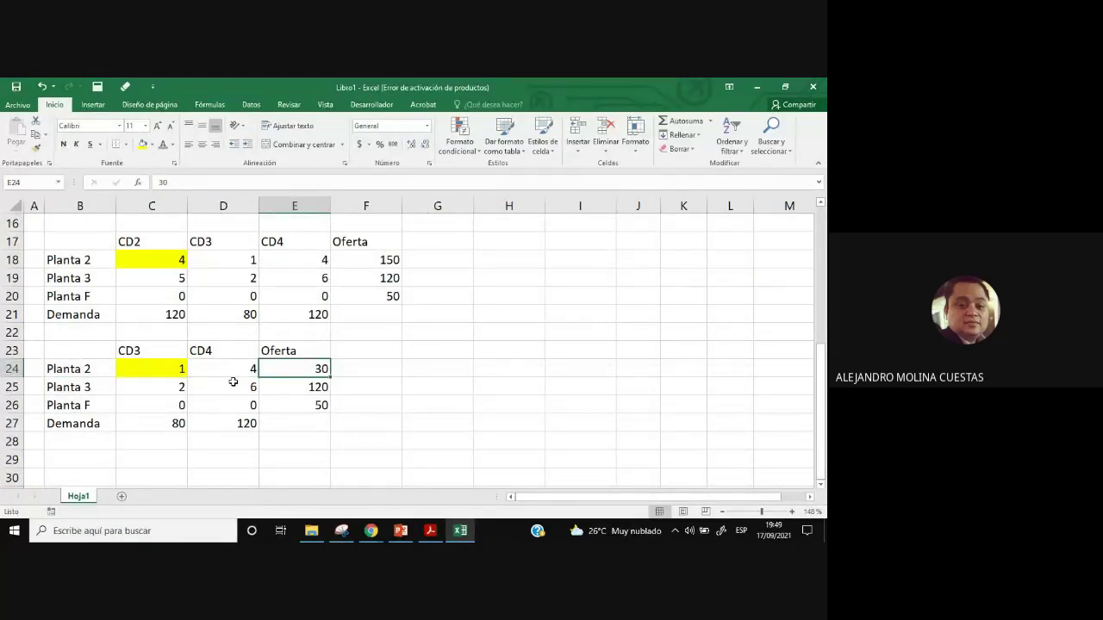
Record the Planta 2 to CD3 assignment in row 3 with quantity 30 in K3 and unit cost 1 in L3.
{"action": "scroll", "coordinate": [679, 382], "scroll_direction": "up", "scroll_amount": 5}
{"action": "left_click", "coordinate": [671, 269]}
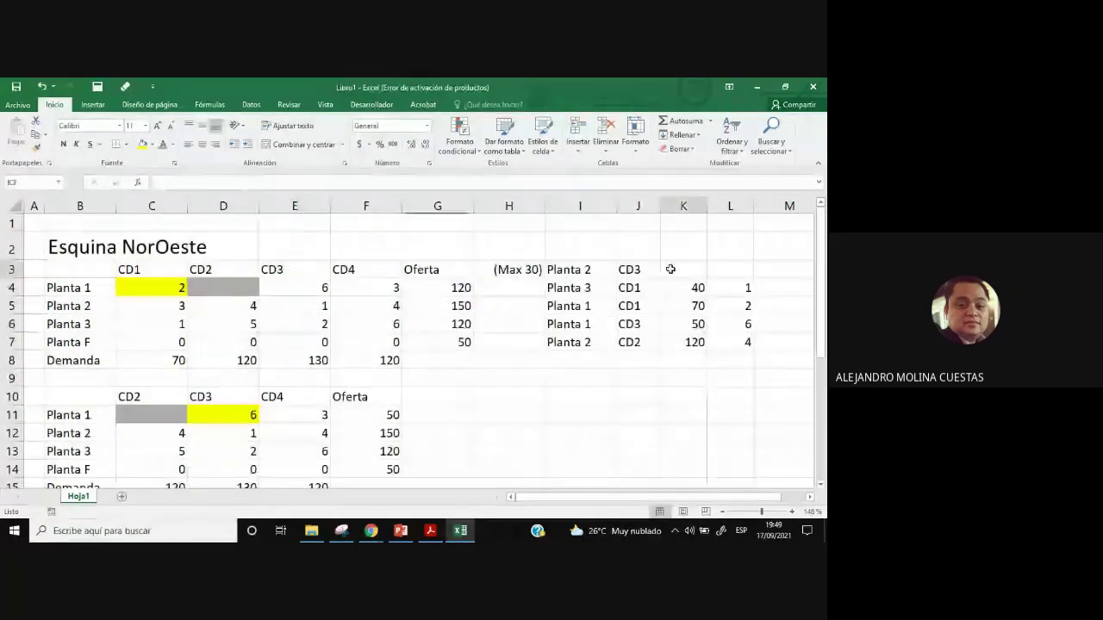
{"action": "type", "text": "30"}
{"action": "left_click", "coordinate": [747, 274]}
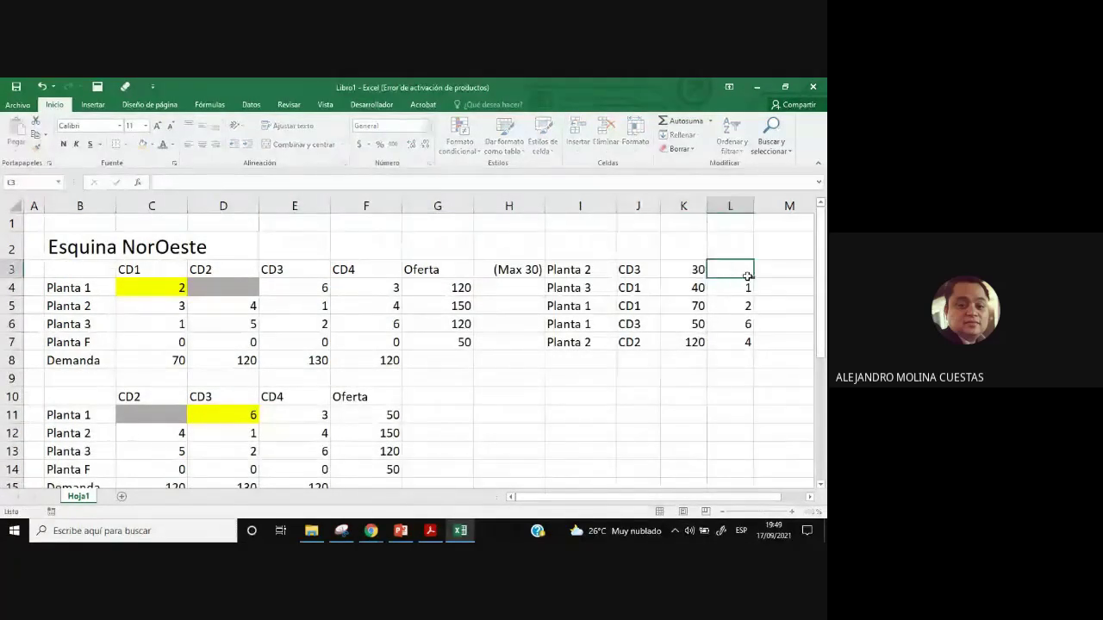
{"action": "left_click", "coordinate": [683, 378]}
{"action": "scroll", "coordinate": [468, 428], "scroll_direction": "down", "scroll_amount": 6}
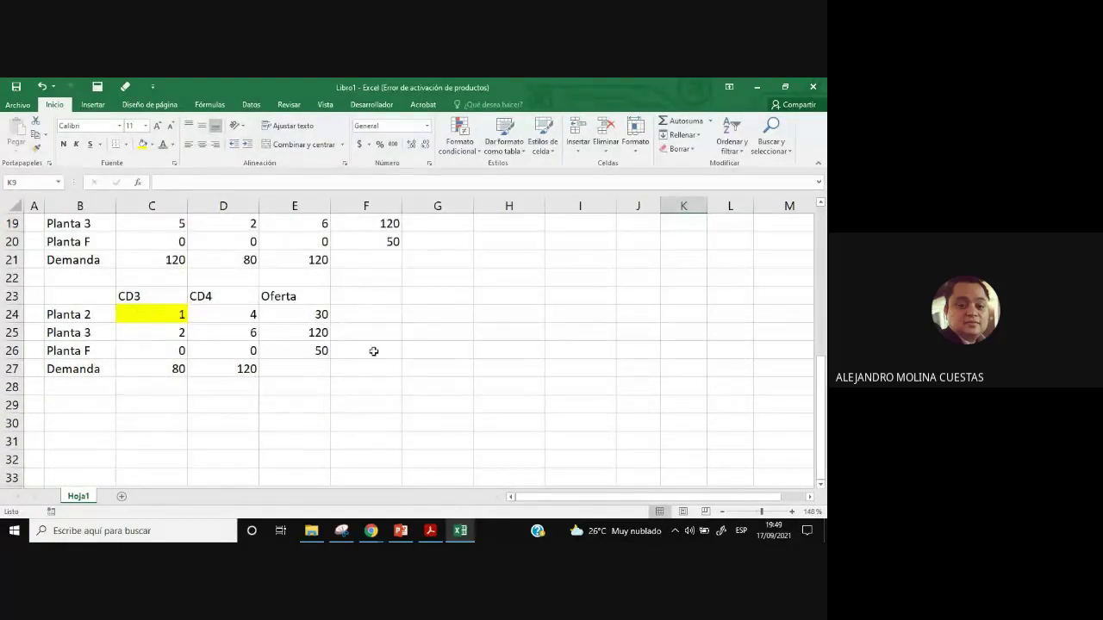
{"action": "scroll", "coordinate": [675, 416], "scroll_direction": "up", "scroll_amount": 6}
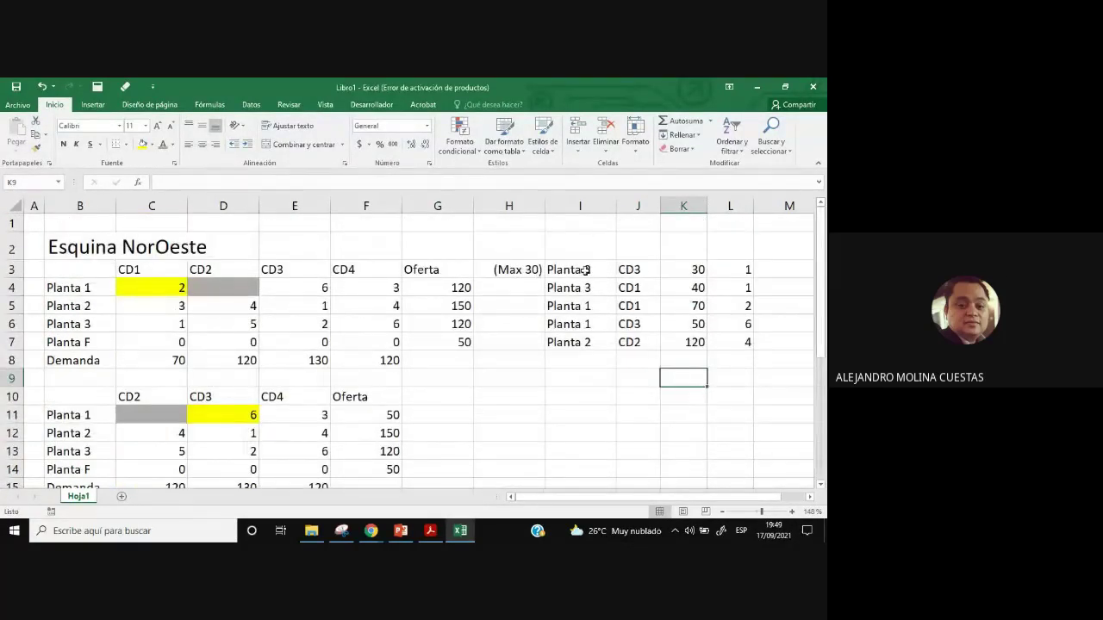
{"action": "left_click_drag", "start_coordinate": [585, 270], "coordinate": [638, 269]}
Copy the Planta 3, Planta F and Demanda rows from B25:E27 to a new reduced table starting at B30.
{"action": "scroll", "coordinate": [451, 423], "scroll_direction": "down", "scroll_amount": 5}
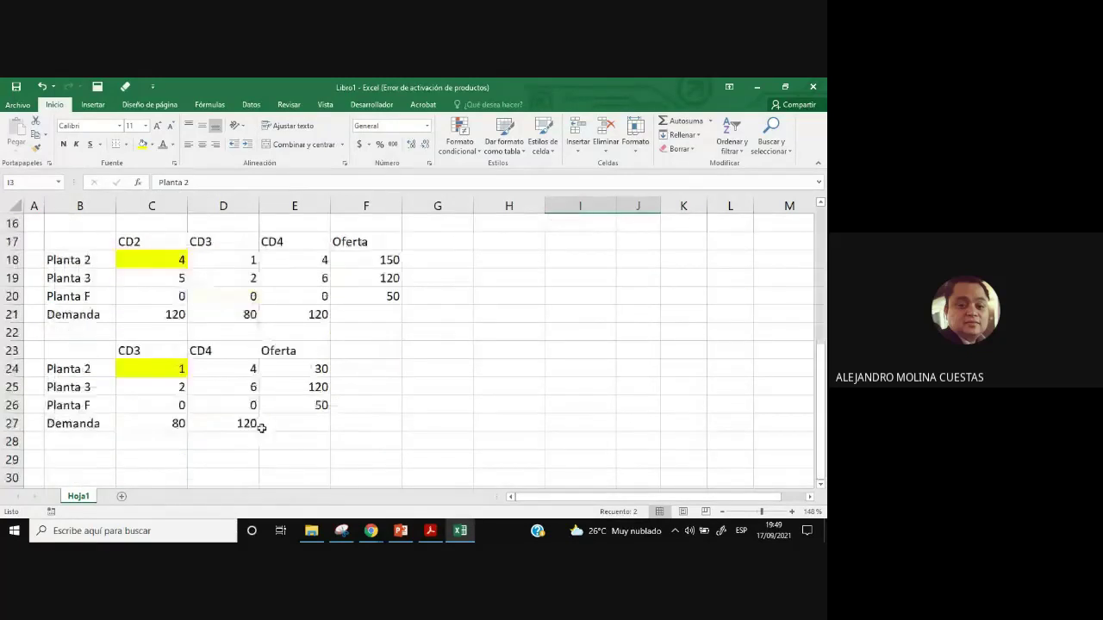
{"action": "scroll", "coordinate": [262, 429], "scroll_direction": "down", "scroll_amount": 1}
{"action": "left_click", "coordinate": [274, 422]}
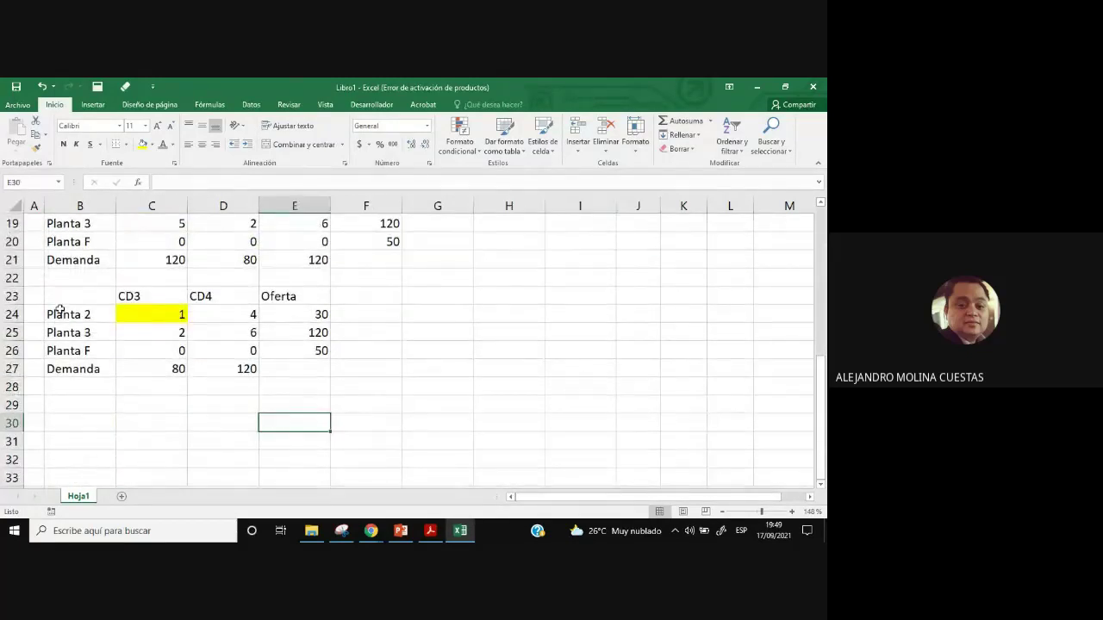
{"action": "left_click_drag", "start_coordinate": [73, 335], "coordinate": [284, 363]}
{"action": "key", "text": "ctrl+c"}
{"action": "left_click", "coordinate": [89, 424]}
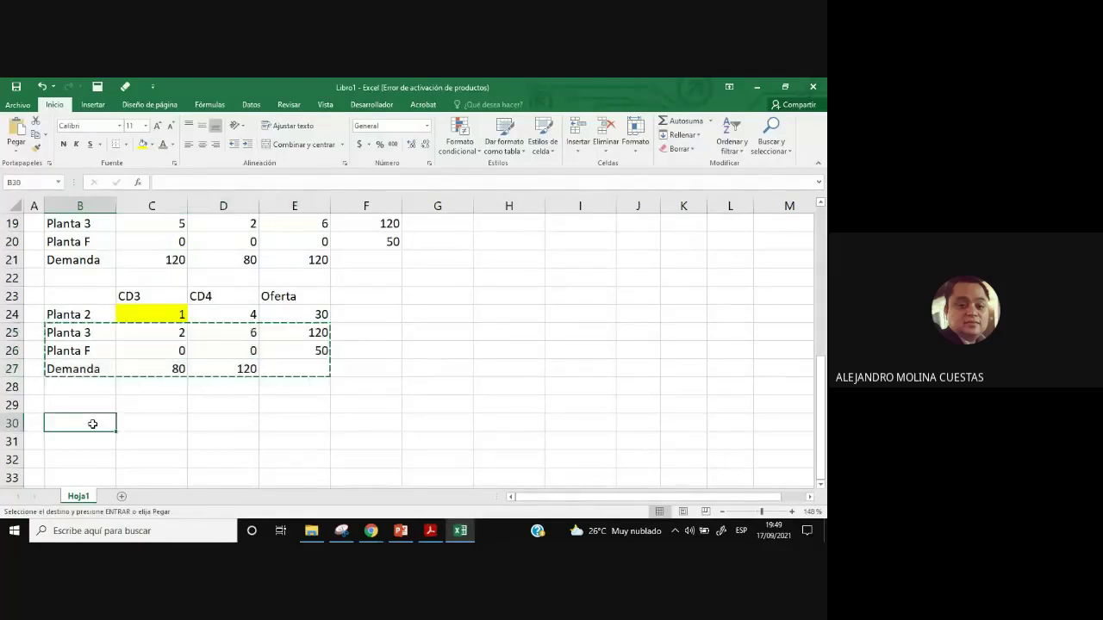
{"action": "key", "text": "ctrl+v"}
{"action": "left_click", "coordinate": [409, 405]}
{"action": "key", "text": "Escape"}
Copy the CD3, CD4 and Oferta headers from C23:E23 to C29:E29 above the new table.
{"action": "left_click", "coordinate": [153, 300]}
{"action": "left_click_drag", "start_coordinate": [153, 300], "coordinate": [284, 295]}
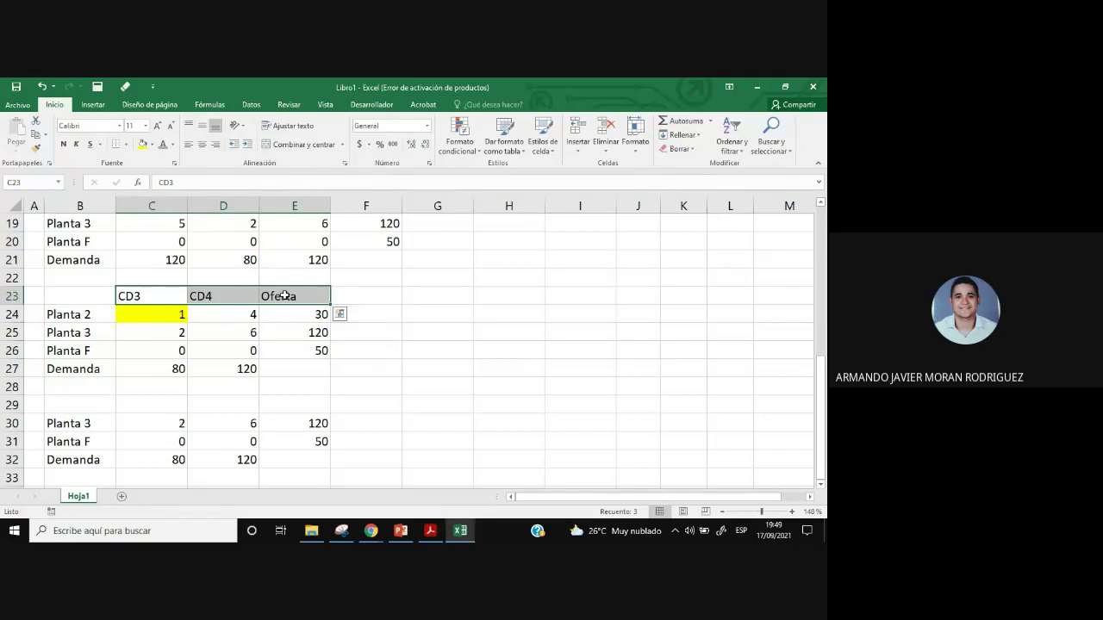
{"action": "key", "text": "ctrl+c"}
{"action": "left_click", "coordinate": [159, 410]}
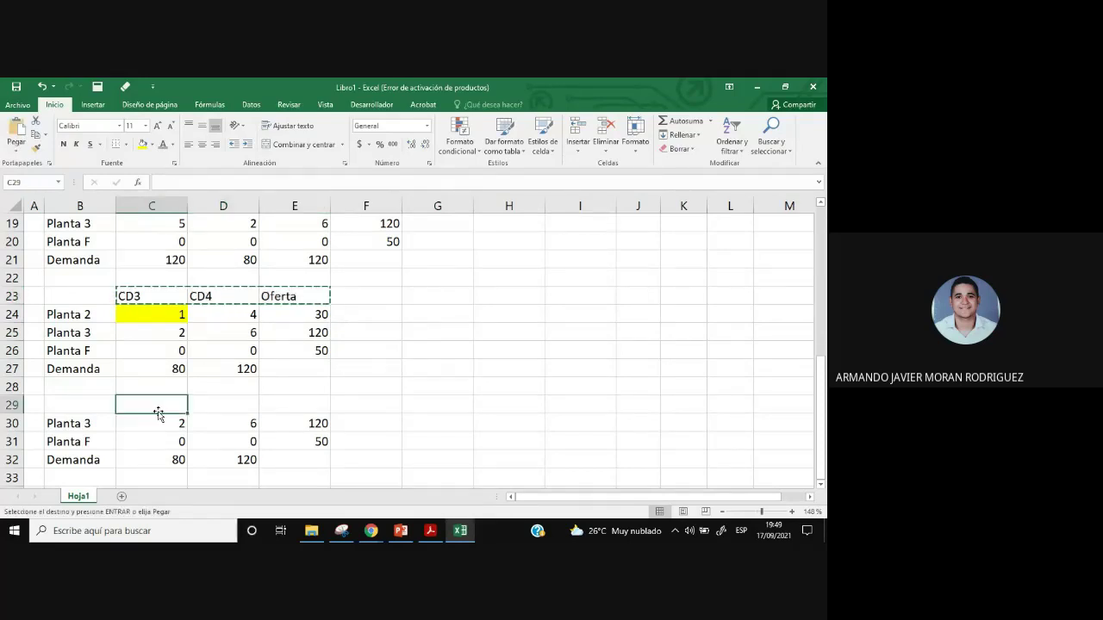
{"action": "key", "text": "ctrl+v"}
{"action": "key", "text": "Escape"}
{"action": "left_click", "coordinate": [431, 424]}
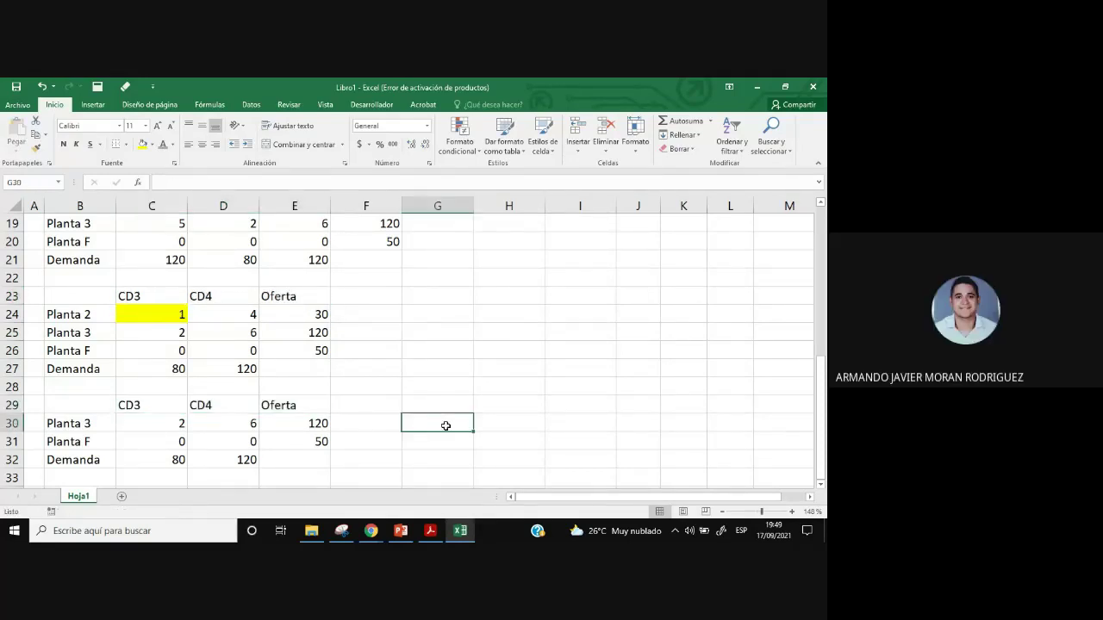
Review the Esquina Noroeste rule for maximum permitted quantities in vogel_noreste.pdf in Acrobat, and return to the Excel workbook.
{"action": "scroll", "coordinate": [426, 430], "scroll_direction": "down", "scroll_amount": 1}
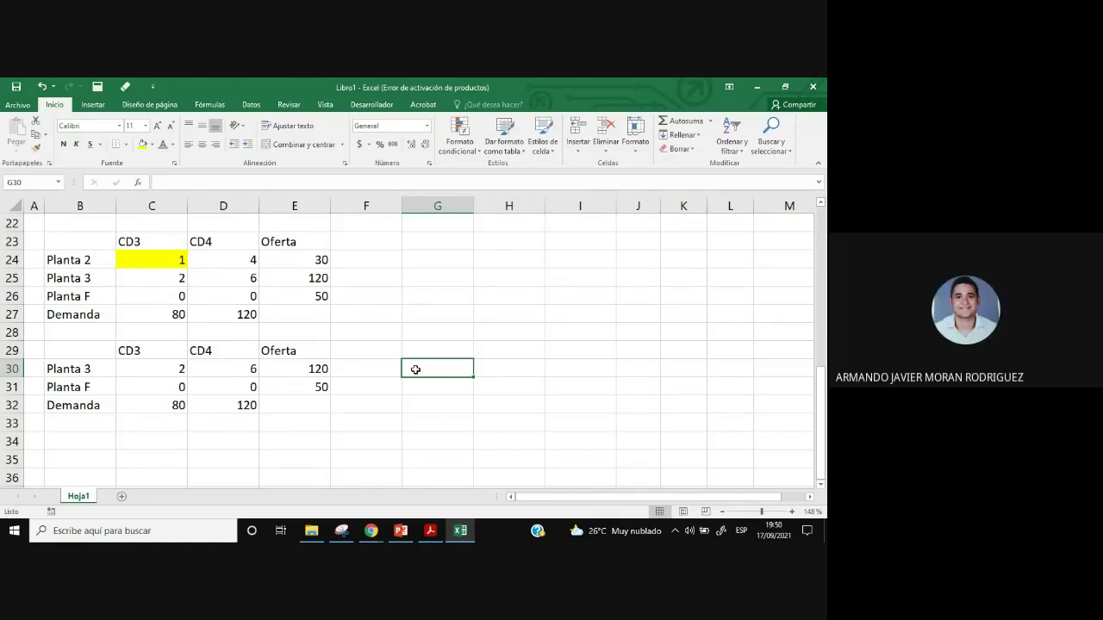
{"action": "left_click", "coordinate": [302, 268]}
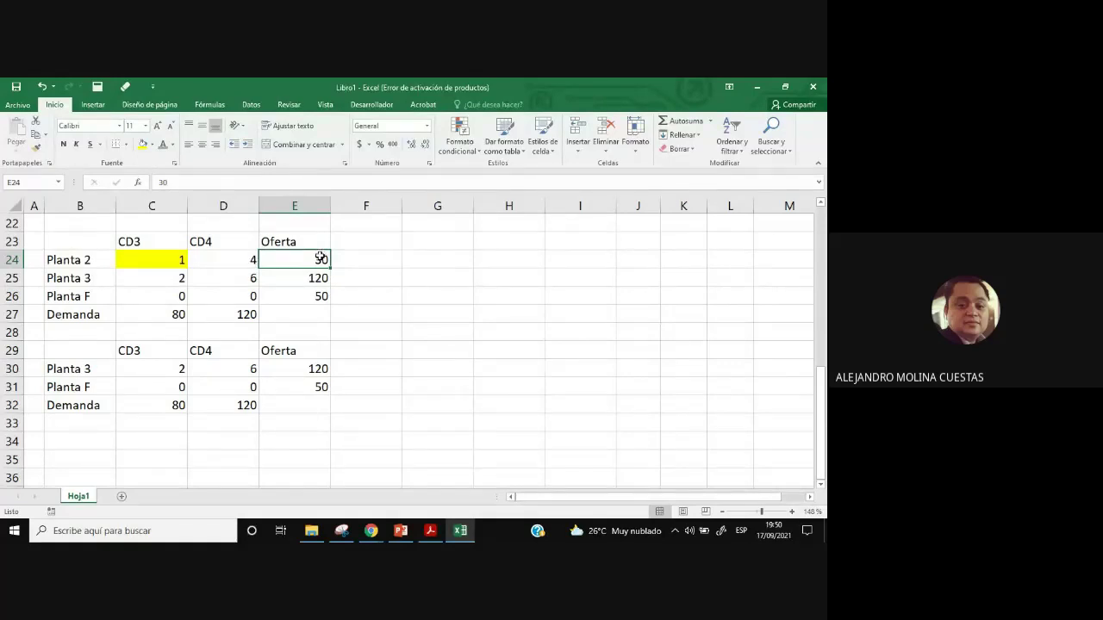
{"action": "left_click", "coordinate": [161, 257]}
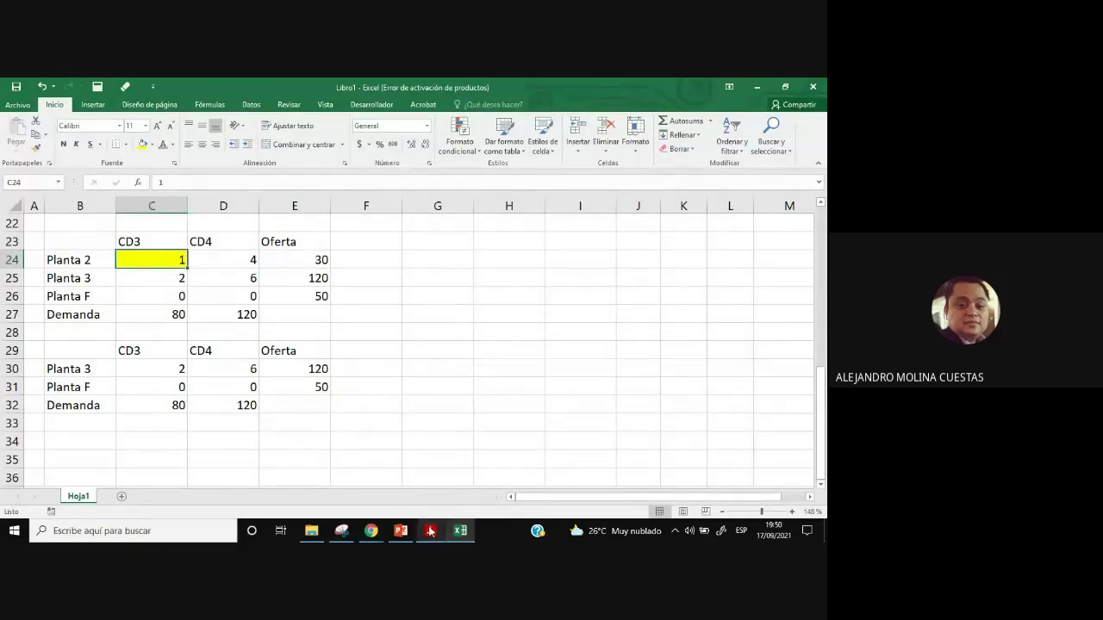
{"action": "left_click", "coordinate": [431, 531]}
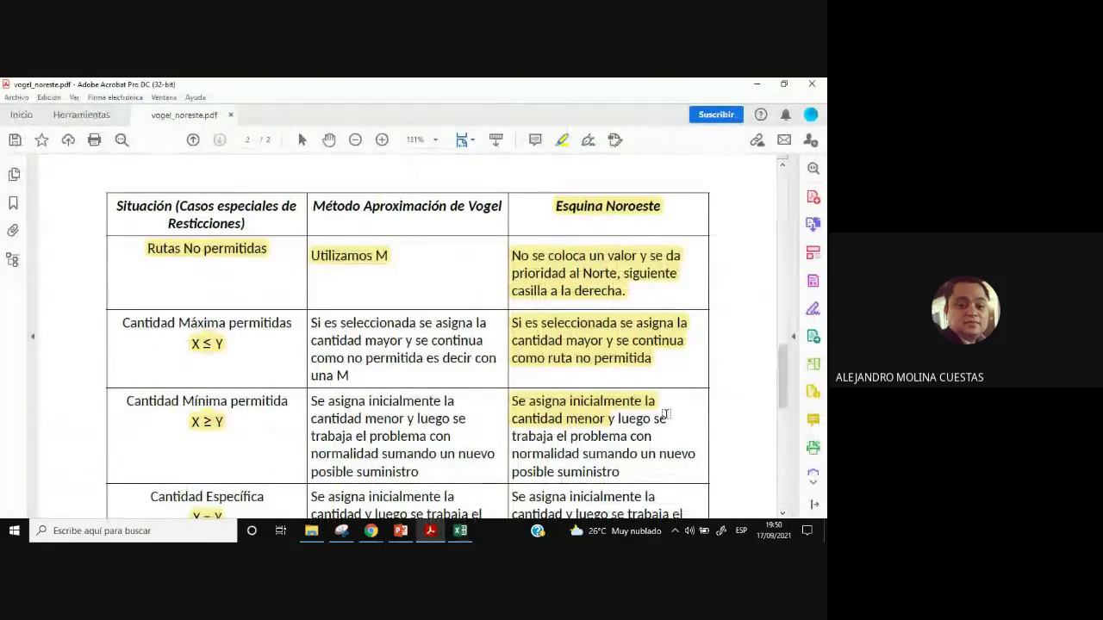
{"action": "scroll", "coordinate": [659, 408], "scroll_direction": "down", "scroll_amount": 1}
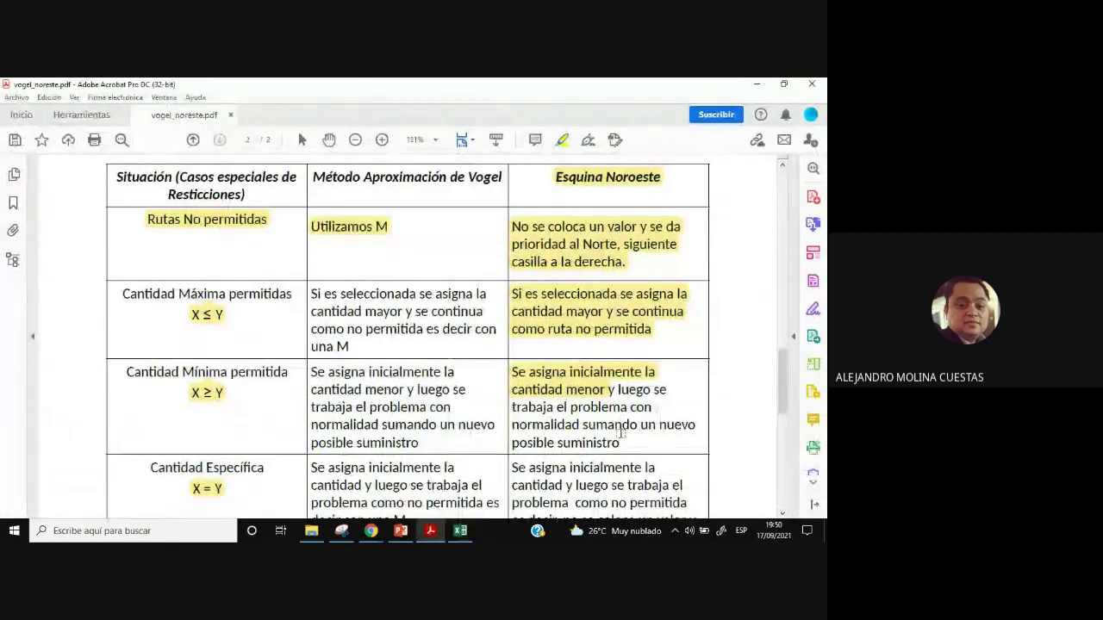
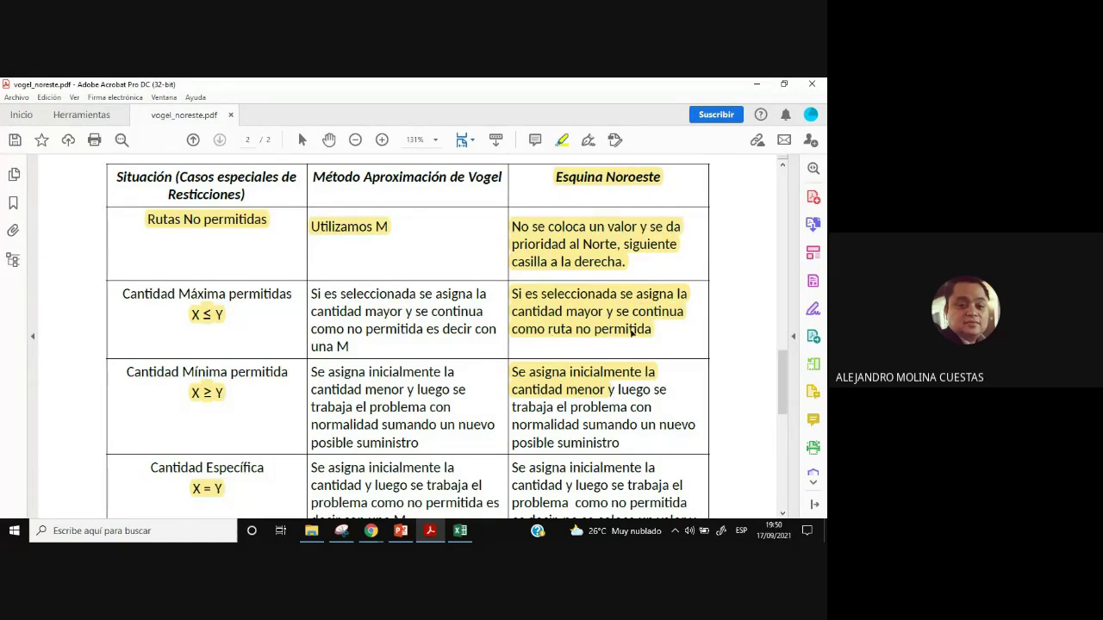
{"action": "left_click", "coordinate": [429, 530]}
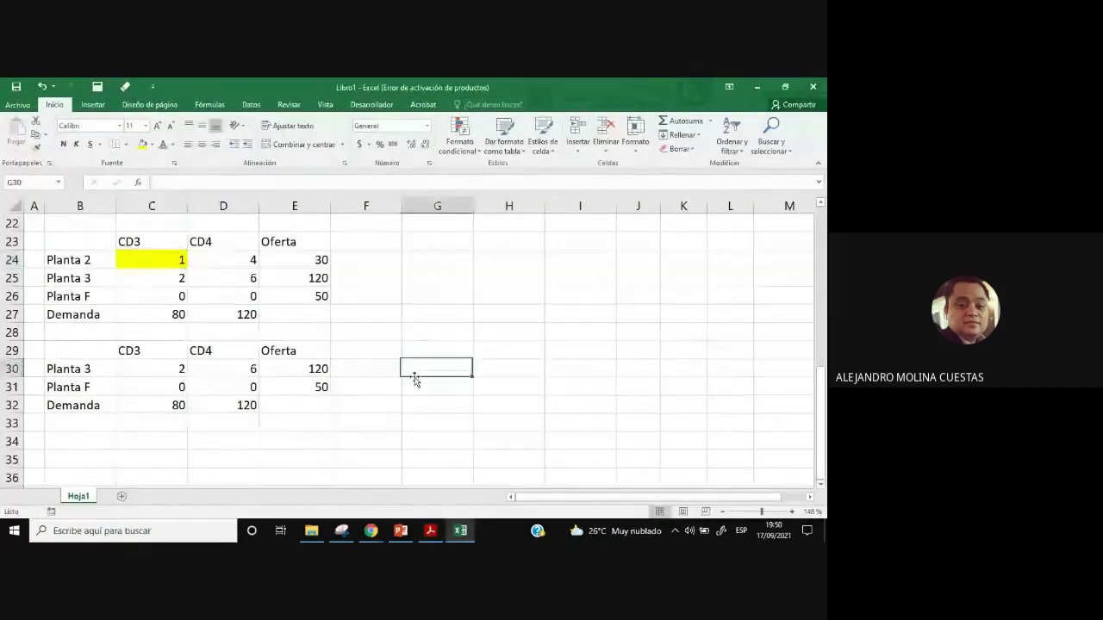
Insert a row above Planta 3 in the new table and copy the Planta 2 row from B24:E24 into B30:E30.
{"action": "left_click", "coordinate": [12, 369]}
{"action": "right_click", "coordinate": [12, 368]}
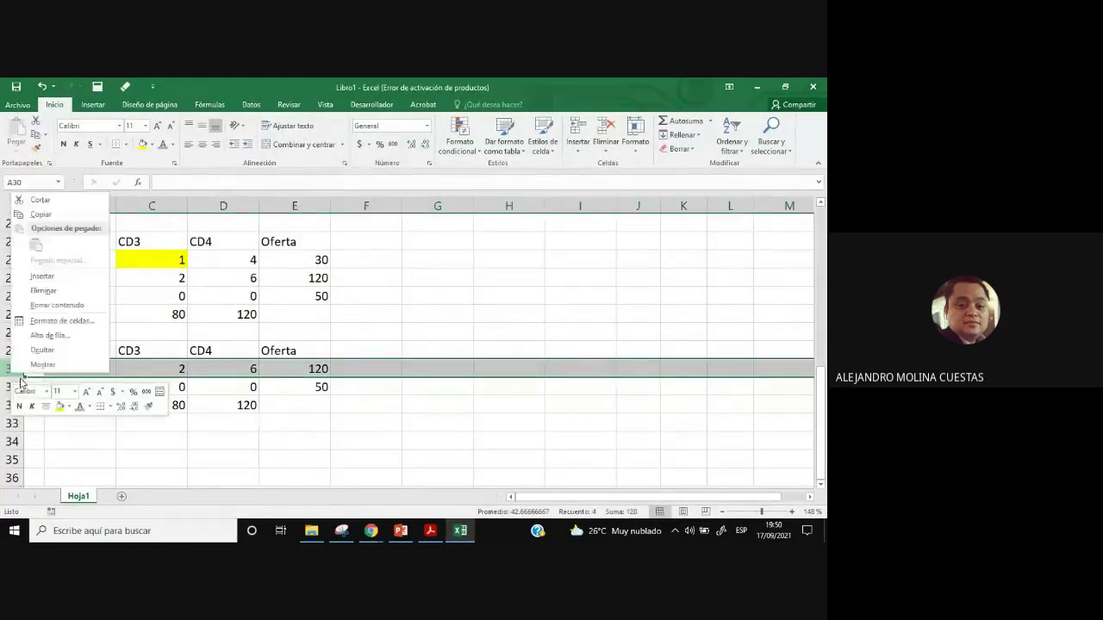
{"action": "left_click", "coordinate": [48, 275]}
{"action": "left_click", "coordinate": [431, 416]}
{"action": "left_click_drag", "start_coordinate": [74, 256], "coordinate": [312, 258]}
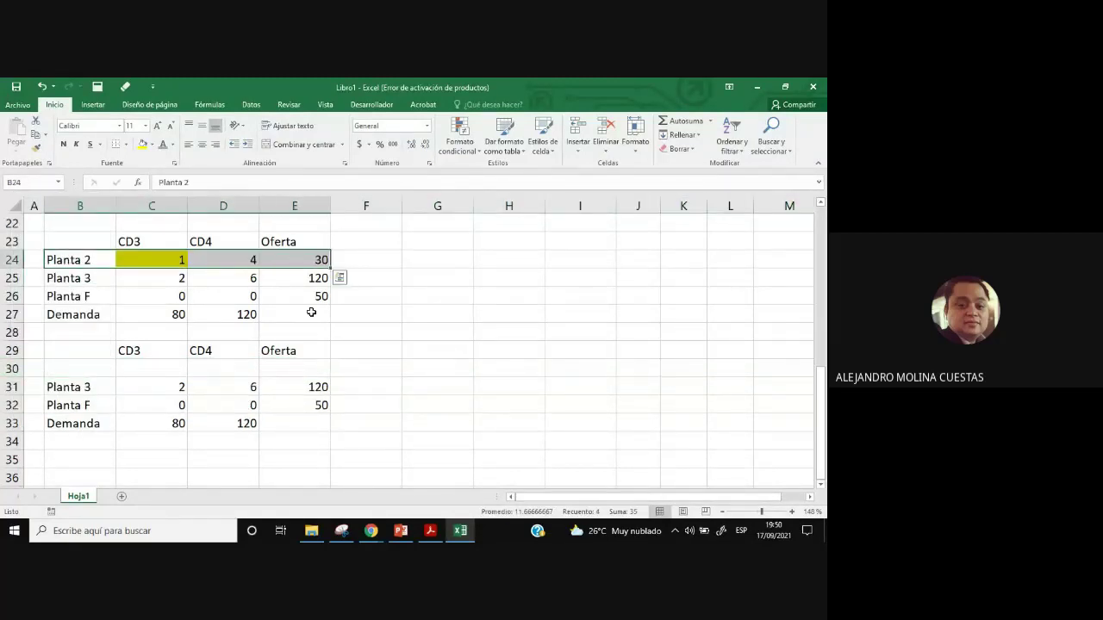
{"action": "key", "text": "ctrl+c"}
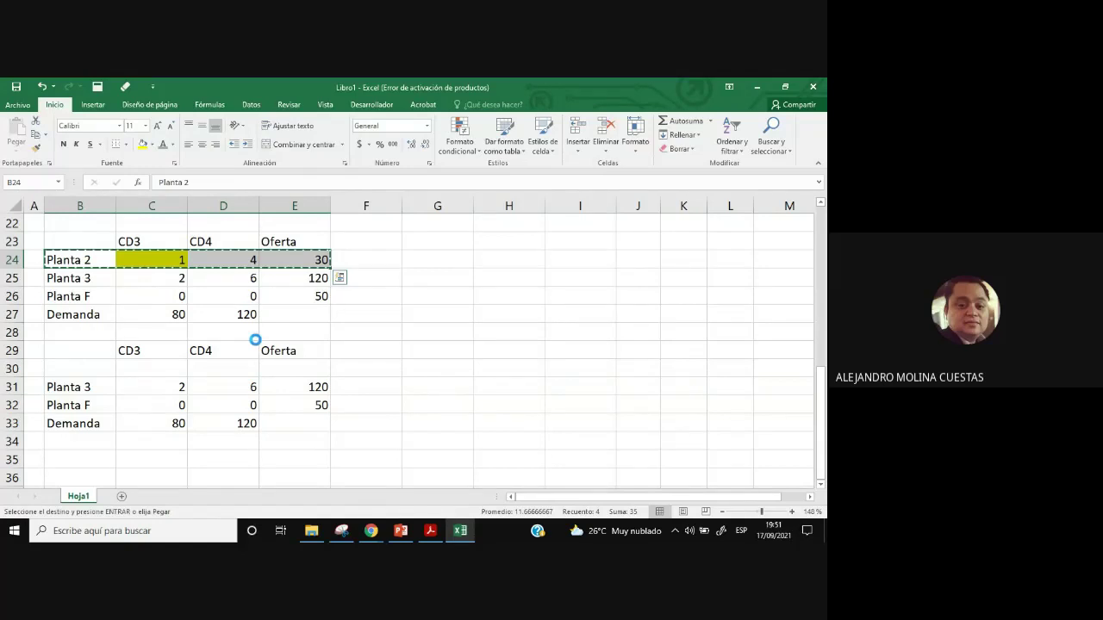
{"action": "key", "text": "Return"}
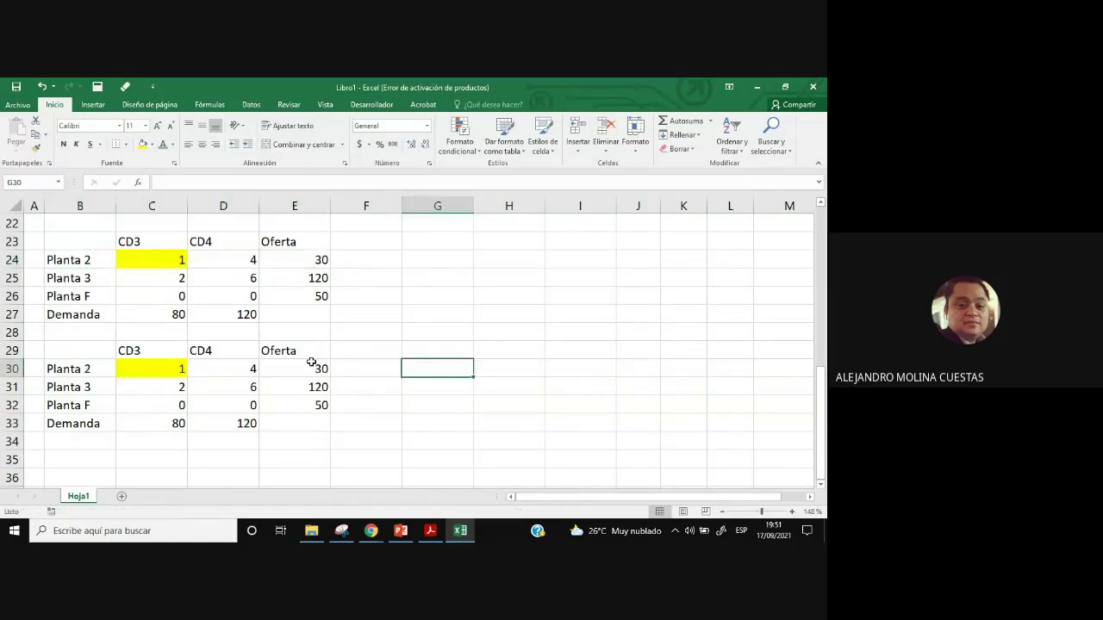
Set the Planta 2 supply in E30 of the new table to 20.
{"action": "left_click", "coordinate": [311, 363]}
{"action": "type", "text": "20"}
{"action": "left_click", "coordinate": [399, 392]}
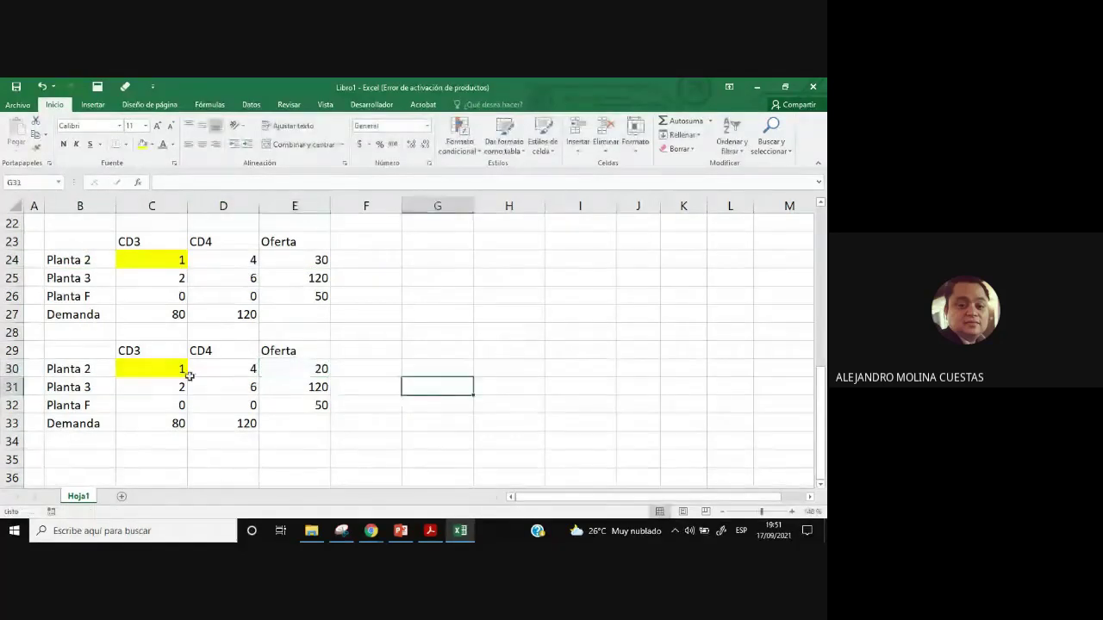
Mark the Planta 2 to CD3 route as not permitted by filling C30 with gray and clearing its cost.
{"action": "left_click", "coordinate": [150, 371]}
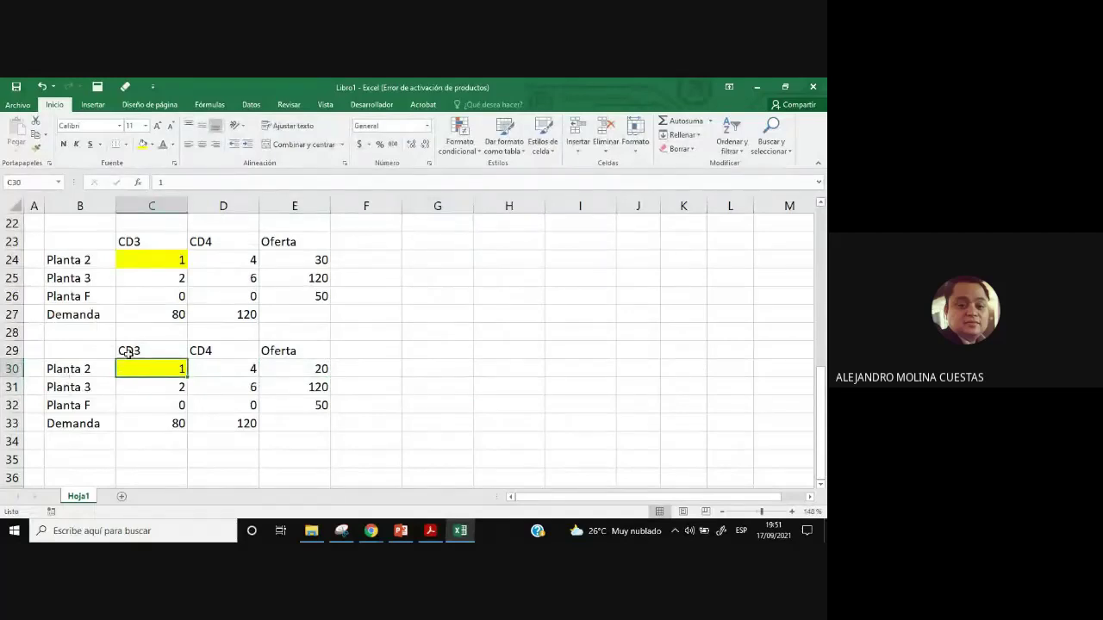
{"action": "left_click", "coordinate": [151, 150]}
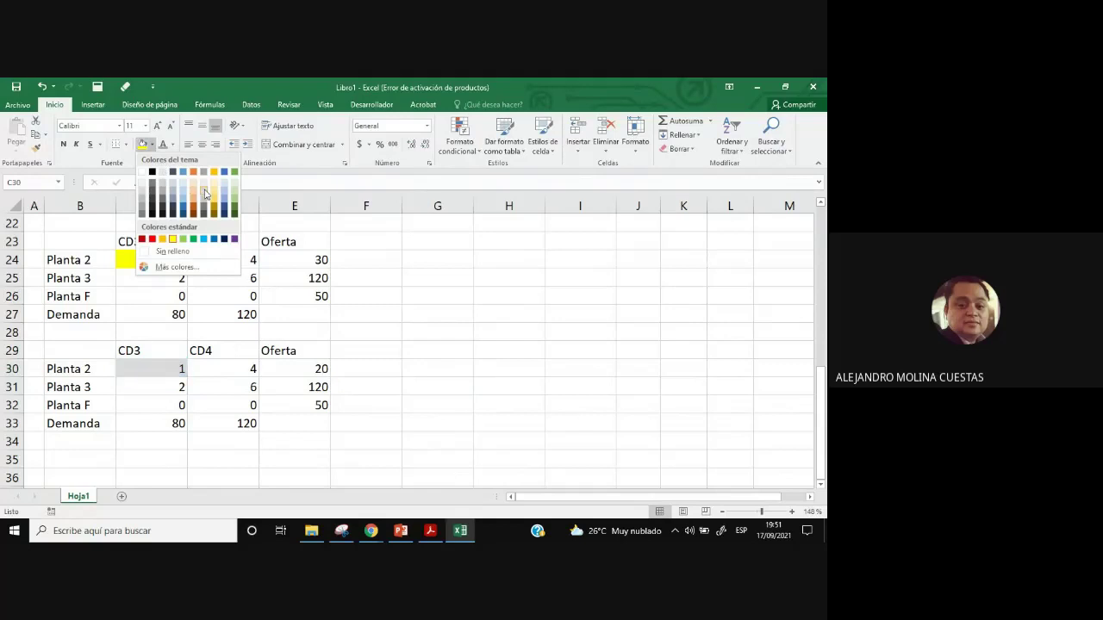
{"action": "left_click", "coordinate": [206, 204]}
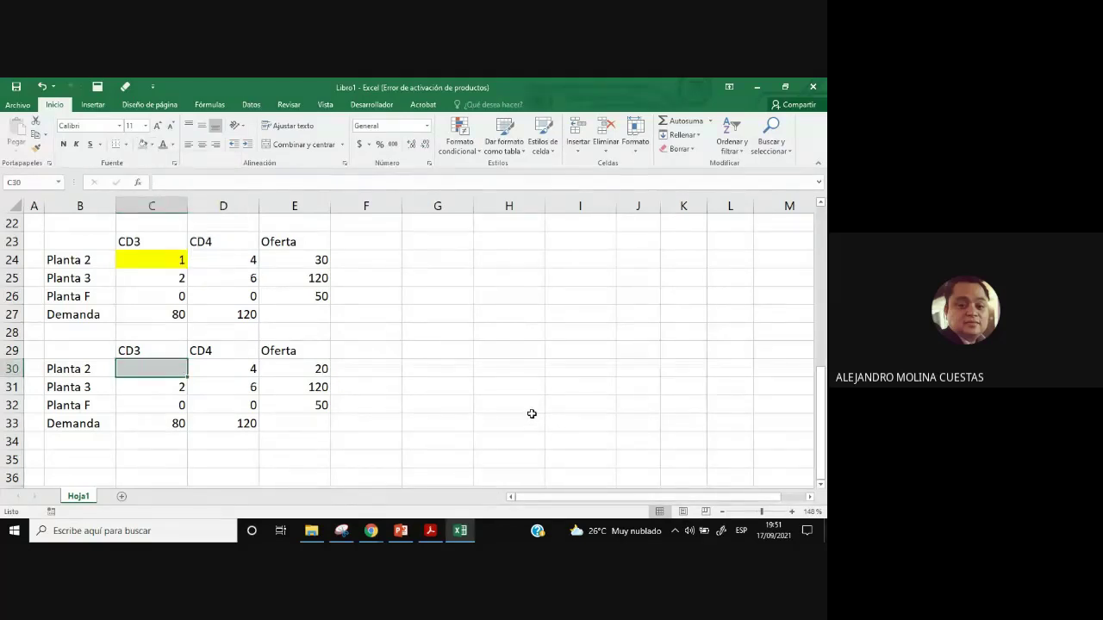
Fill the Planta 2 to CD4 cost cell D30 with yellow, and recheck the maximum-quantity rule in the Acrobat PDF before returning to Excel.
{"action": "left_click", "coordinate": [241, 372]}
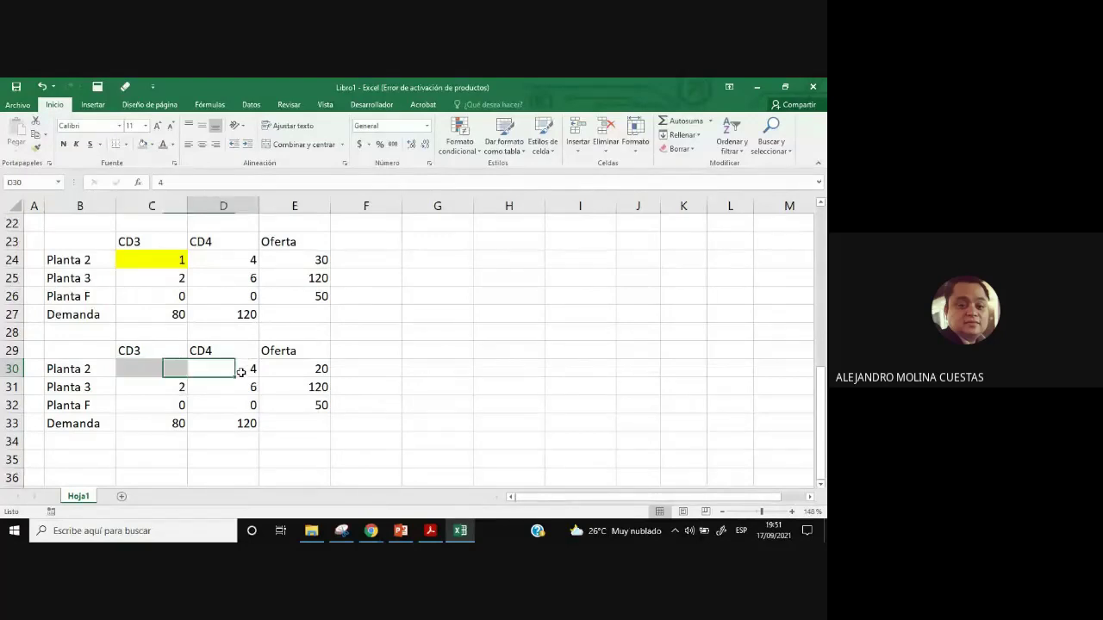
{"action": "left_click", "coordinate": [152, 144]}
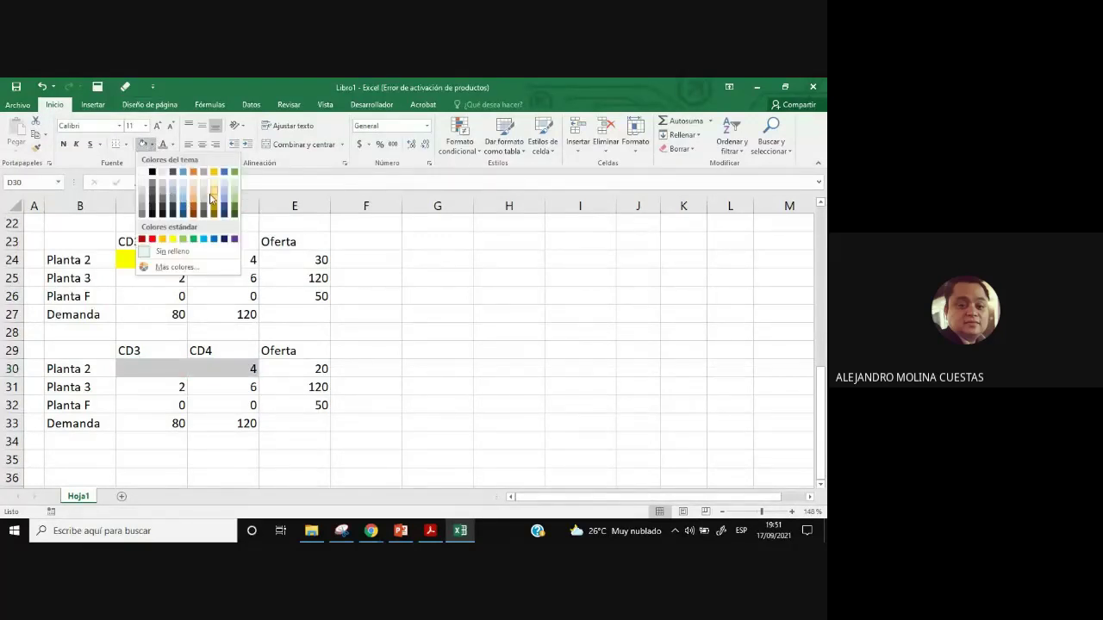
{"action": "left_click", "coordinate": [177, 241]}
{"action": "left_click", "coordinate": [461, 386]}
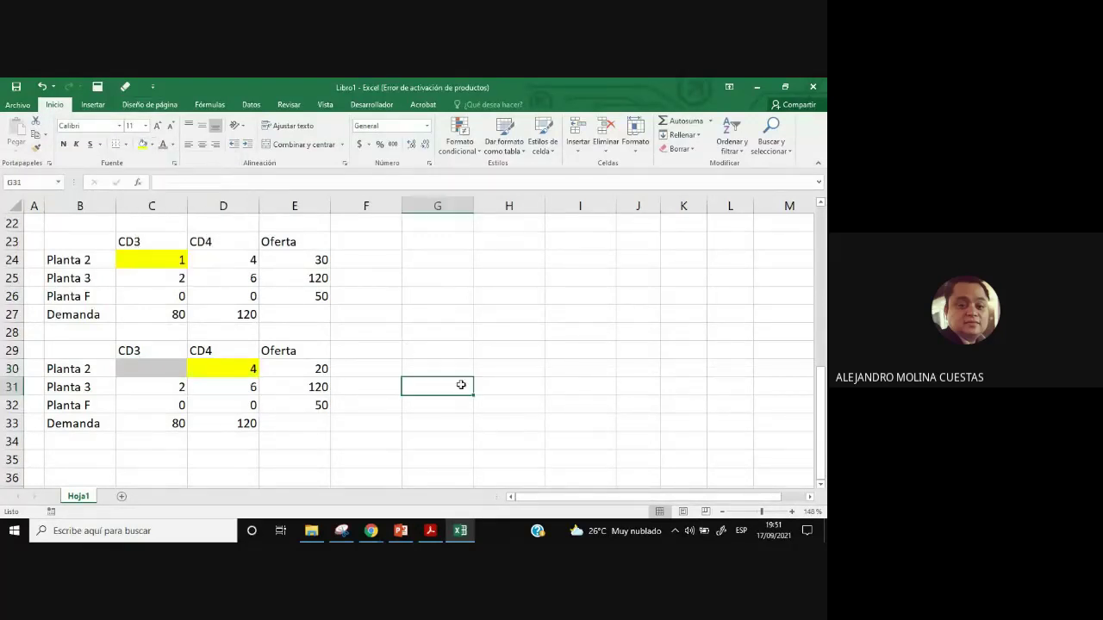
{"action": "left_click", "coordinate": [430, 531]}
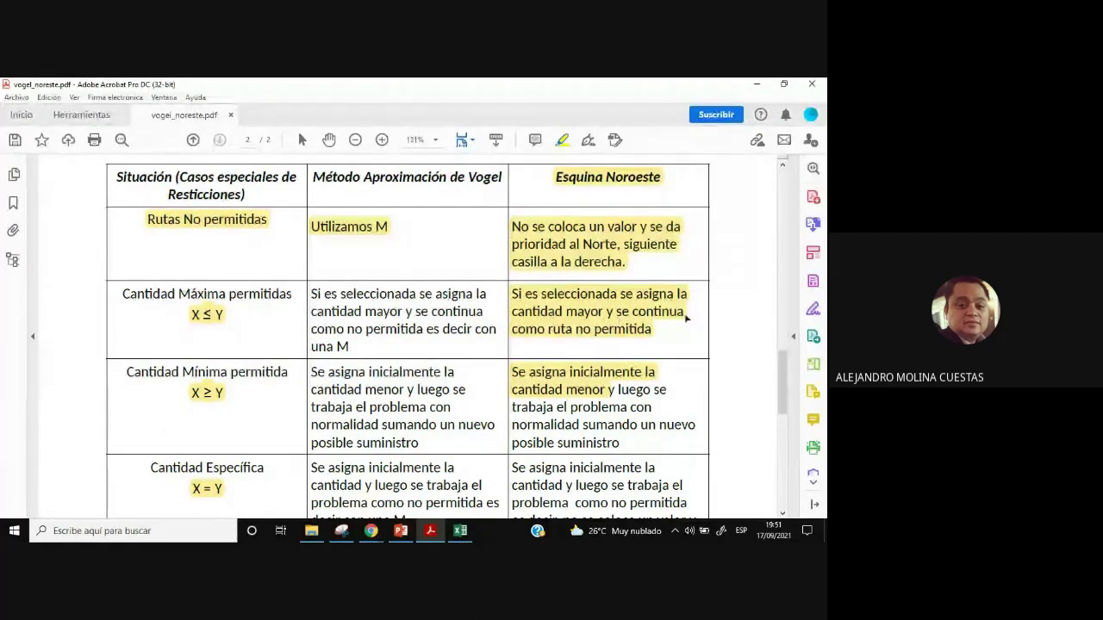
{"action": "key", "text": "alt+Tab"}
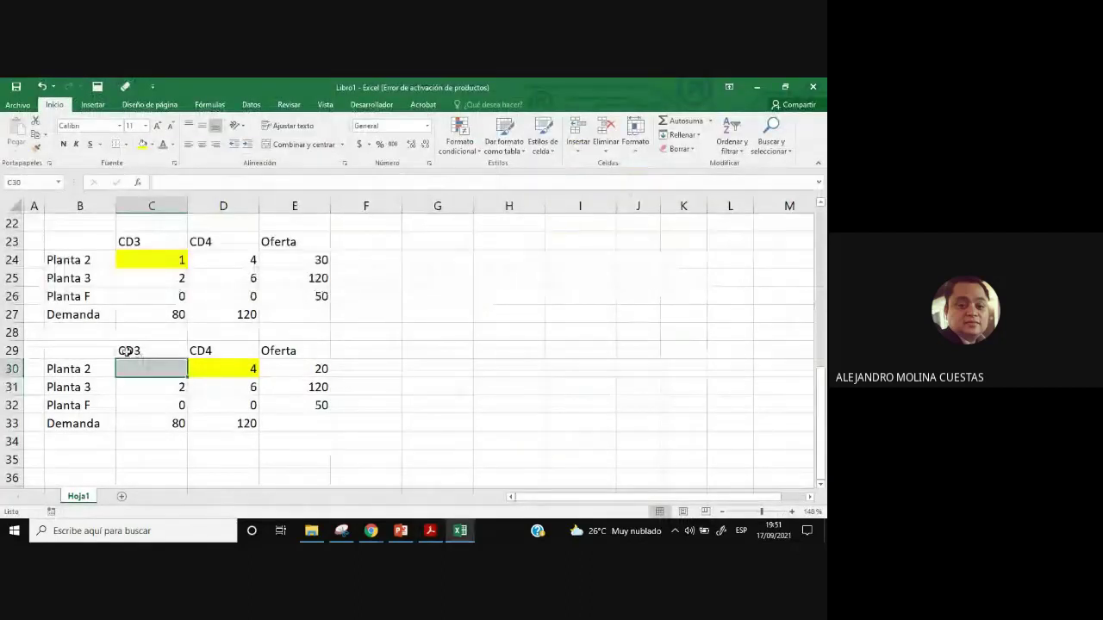
{"action": "left_click", "coordinate": [67, 372]}
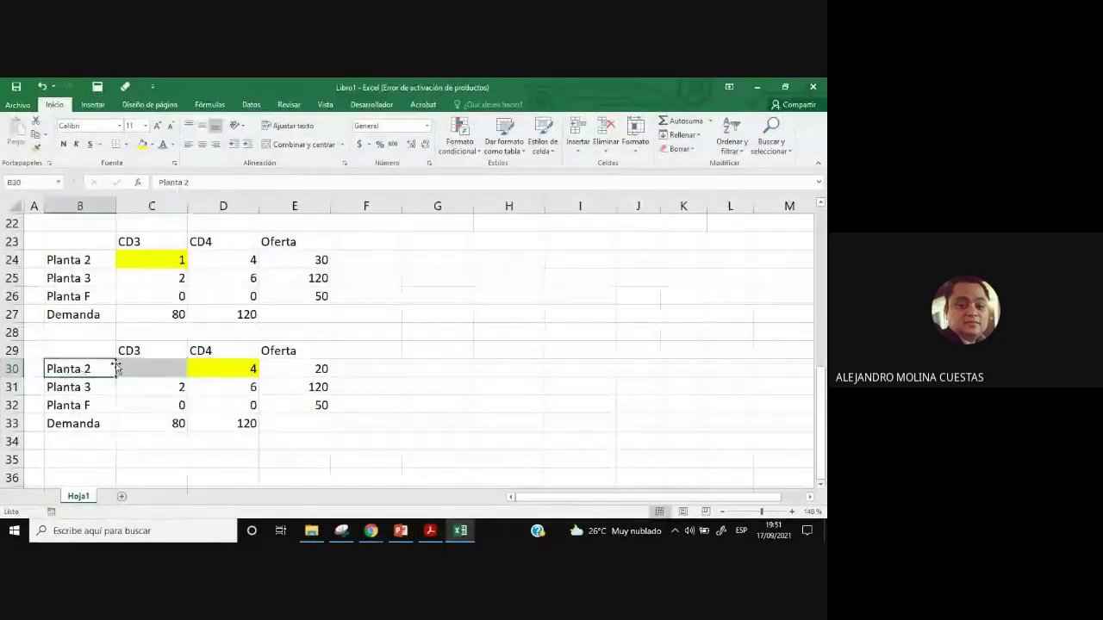
{"action": "left_click", "coordinate": [124, 350]}
{"action": "left_click", "coordinate": [93, 377]}
{"action": "left_click", "coordinate": [155, 369]}
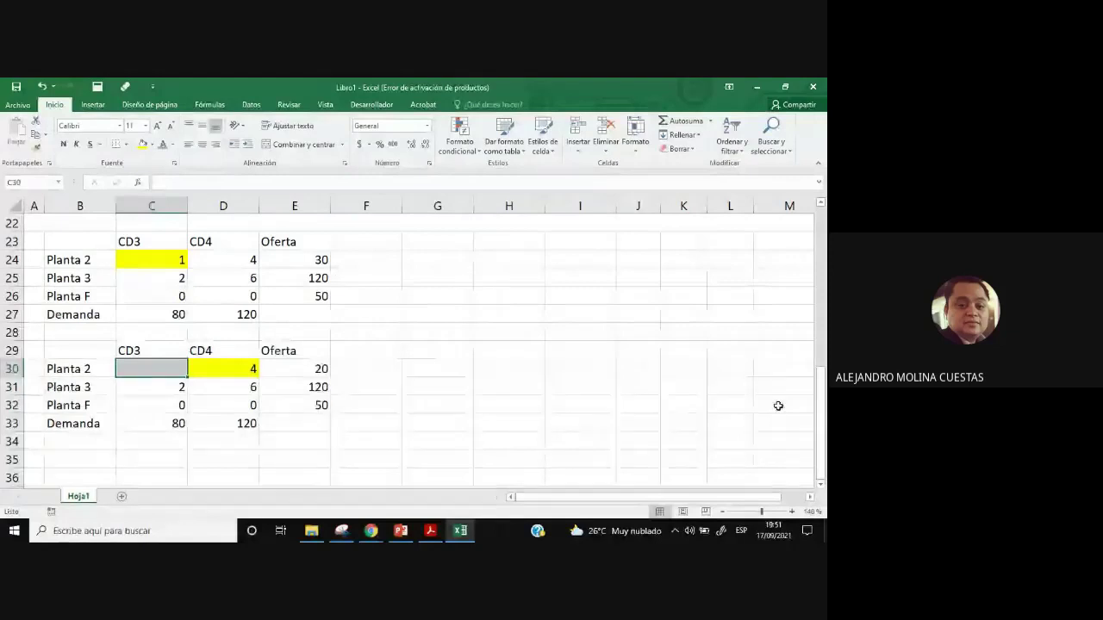
{"action": "left_click_drag", "start_coordinate": [821, 421], "coordinate": [823, 456]}
{"action": "scroll", "coordinate": [519, 412], "scroll_direction": "down", "scroll_amount": 1}
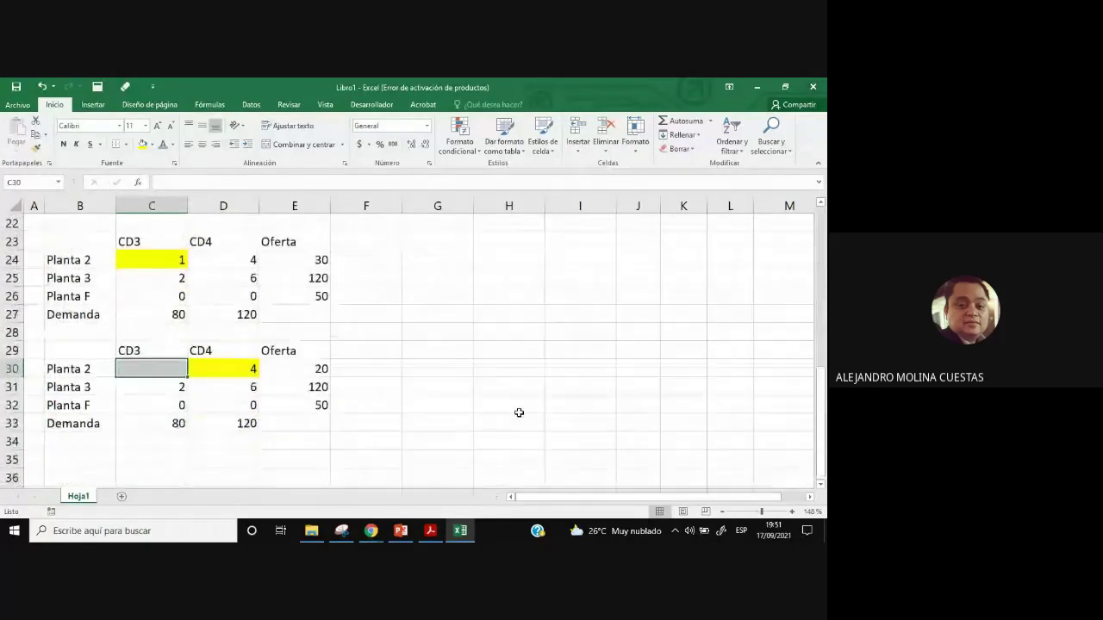
Undo the Planta 2 edits in the new table, including the row insertion above Planta 3, and clear the copy selection.
{"action": "left_click", "coordinate": [42, 87]}
{"action": "left_click", "coordinate": [42, 87]}
{"action": "left_click", "coordinate": [42, 87]}
{"action": "left_click", "coordinate": [41, 88]}
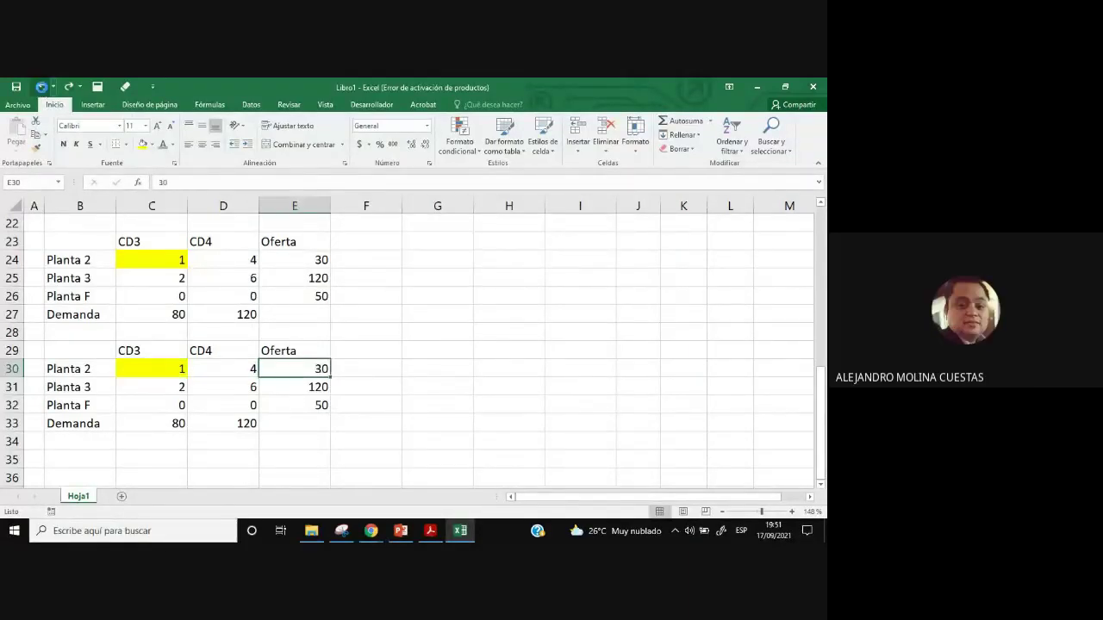
{"action": "left_click", "coordinate": [42, 87]}
{"action": "left_click", "coordinate": [41, 87]}
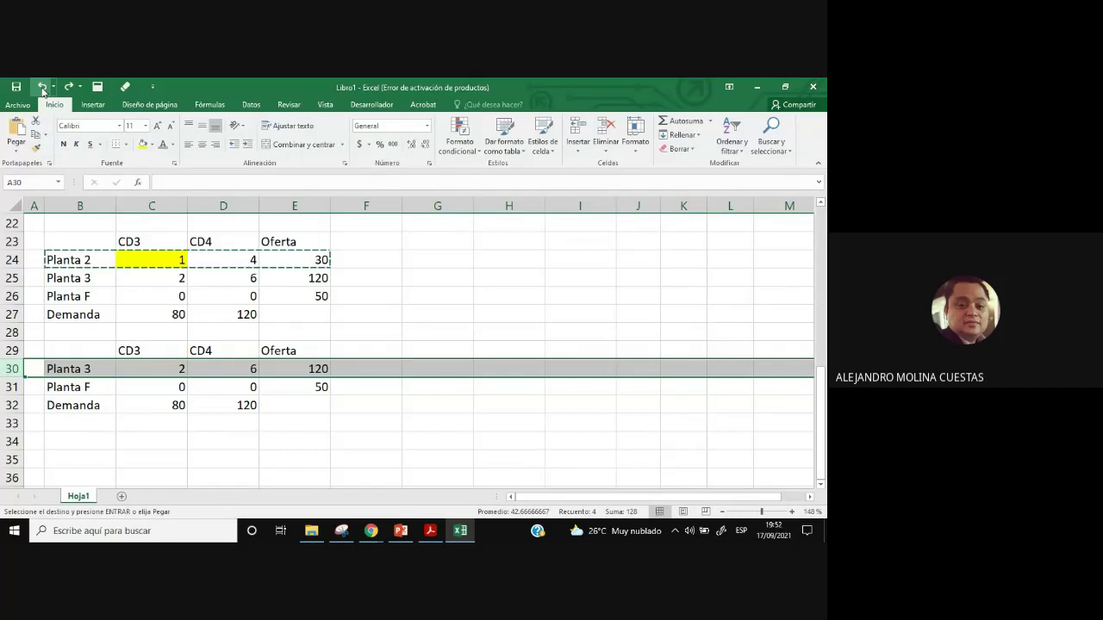
{"action": "left_click", "coordinate": [369, 394]}
{"action": "key", "text": "Escape"}
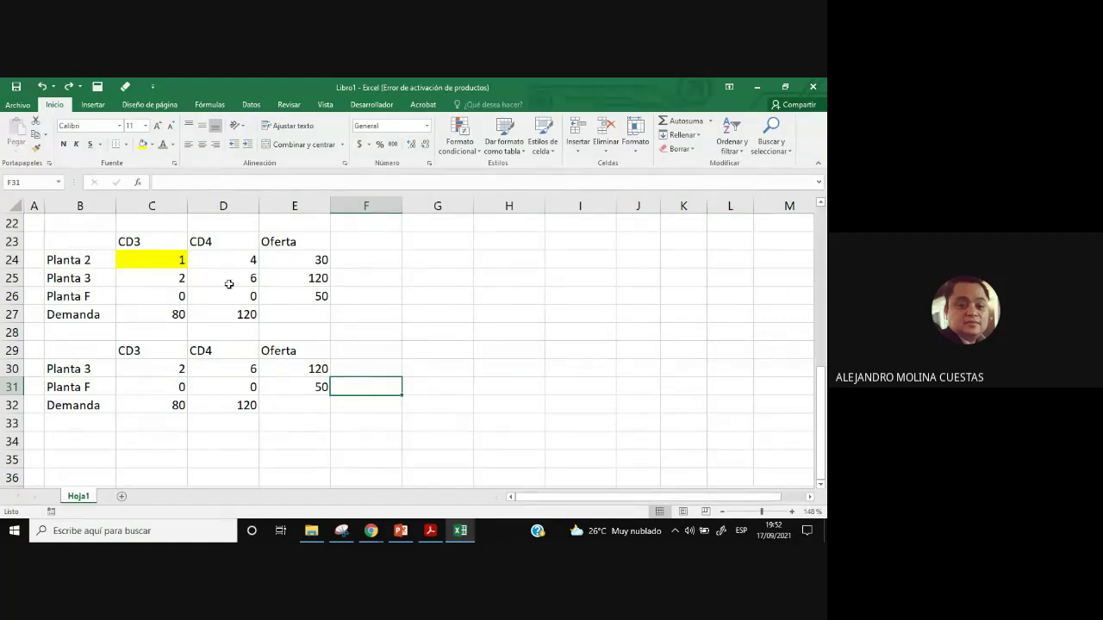
Review the Planta 2 supply and its CD3 route in the previous table, and compare them with the highlighted allocations in the earlier tables.
{"action": "left_click", "coordinate": [321, 260]}
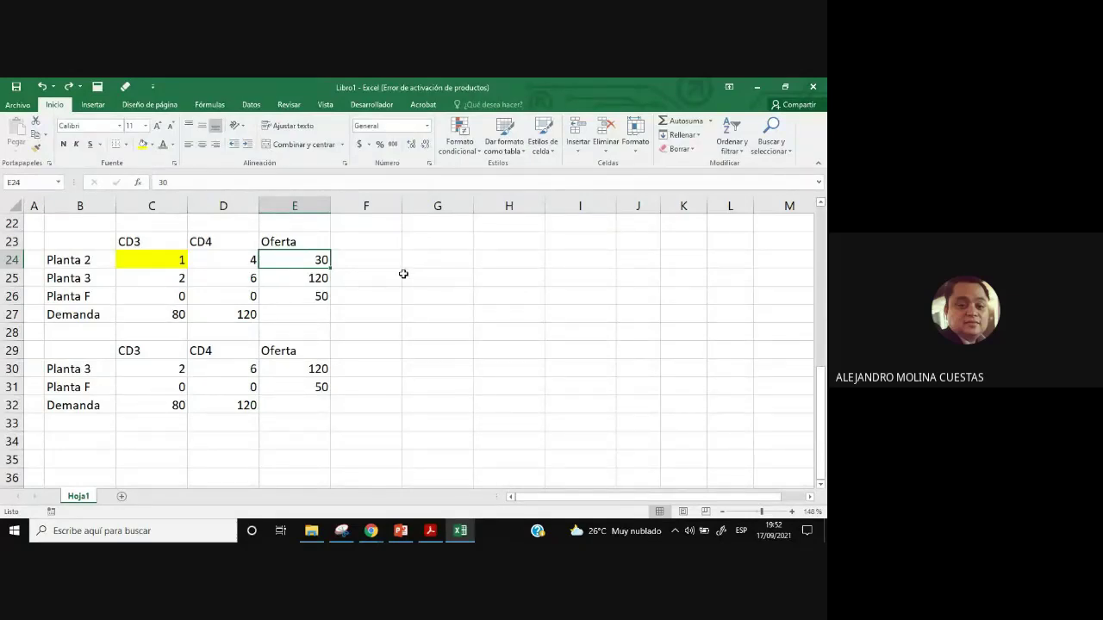
{"action": "left_click", "coordinate": [138, 257]}
{"action": "left_click", "coordinate": [136, 242]}
{"action": "left_click", "coordinate": [78, 260]}
{"action": "left_click", "coordinate": [145, 241]}
{"action": "left_click", "coordinate": [159, 251]}
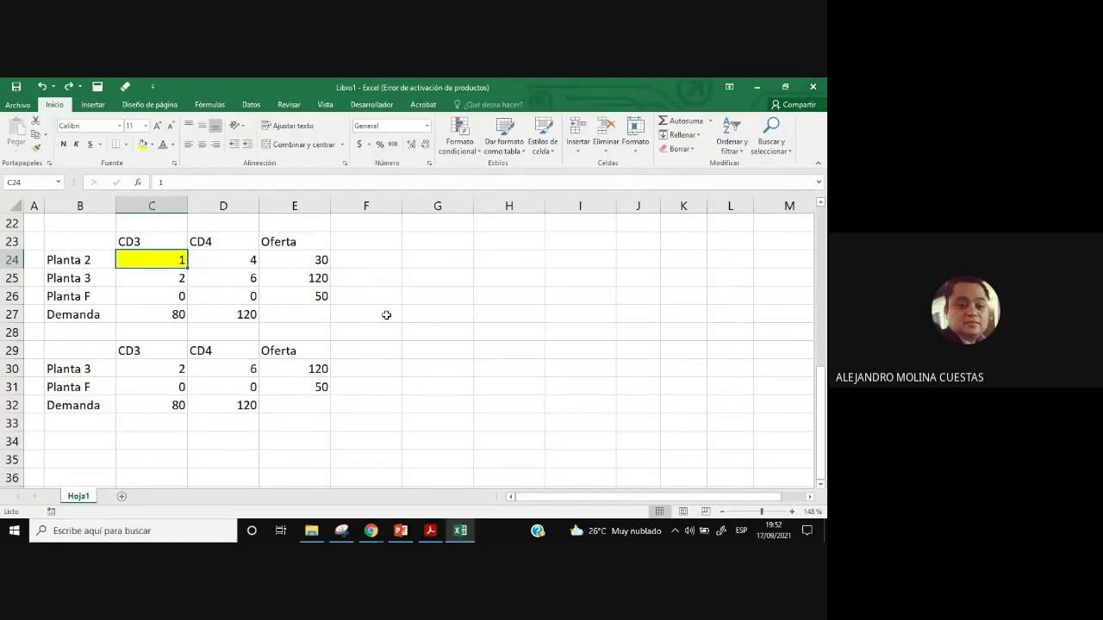
{"action": "scroll", "coordinate": [412, 343], "scroll_direction": "up", "scroll_amount": 4}
{"action": "scroll", "coordinate": [436, 396], "scroll_direction": "down", "scroll_amount": 3}
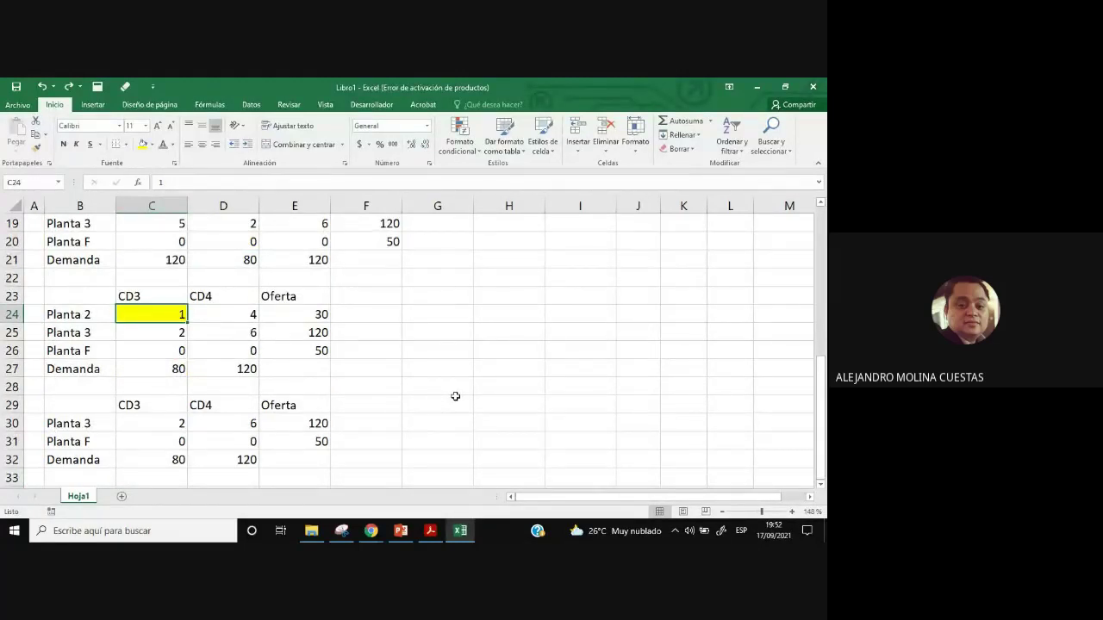
{"action": "scroll", "coordinate": [359, 373], "scroll_direction": "up", "scroll_amount": 5}
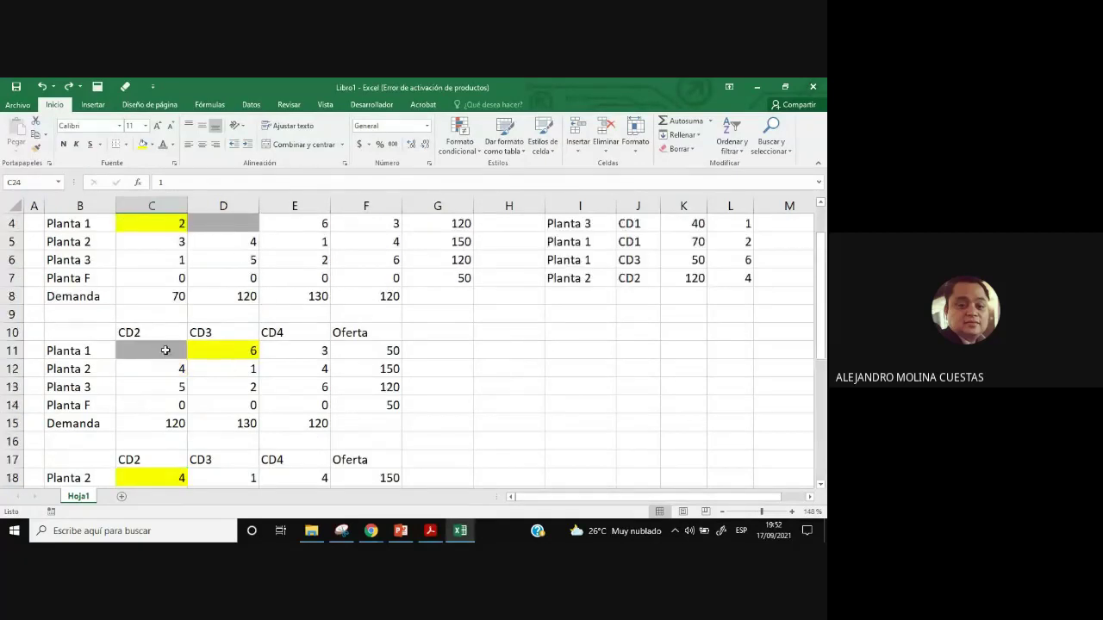
{"action": "left_click", "coordinate": [230, 350]}
{"action": "scroll", "coordinate": [533, 438], "scroll_direction": "down", "scroll_amount": 4}
{"action": "scroll", "coordinate": [352, 455], "scroll_direction": "down", "scroll_amount": 1}
{"action": "scroll", "coordinate": [352, 455], "scroll_direction": "down", "scroll_amount": 1}
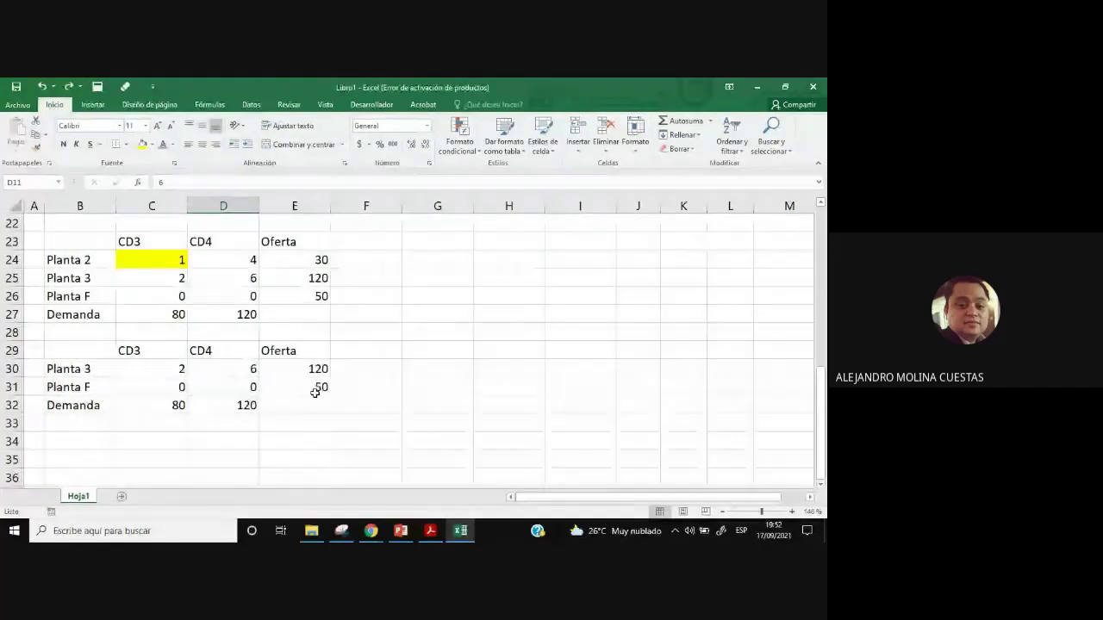
{"action": "left_click", "coordinate": [412, 380]}
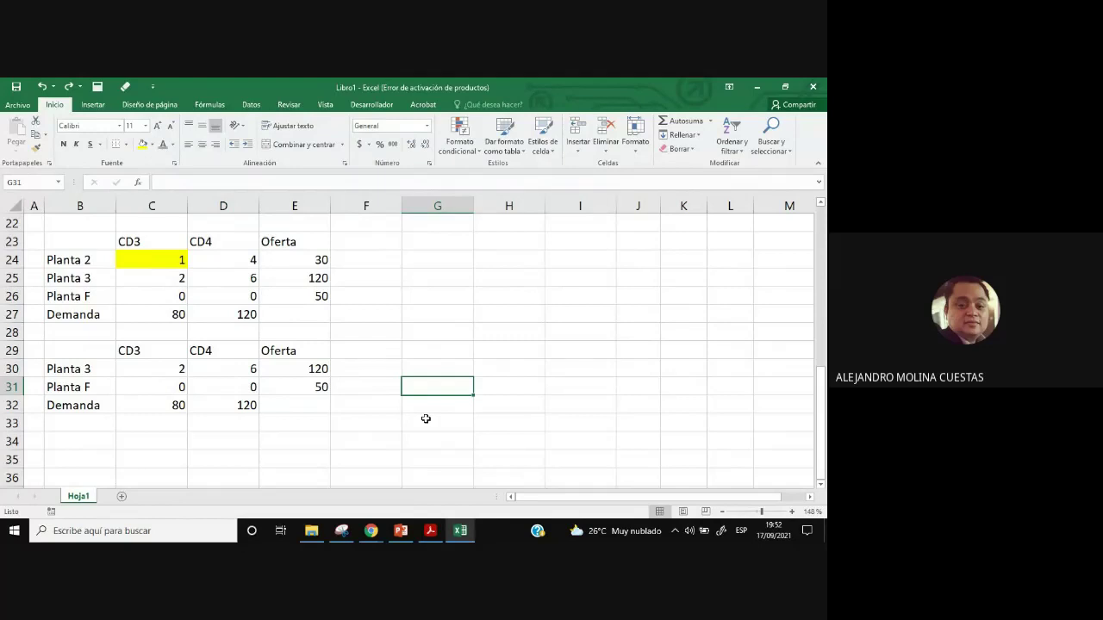
{"action": "key", "text": "Up"}
{"action": "key", "text": "Up"}
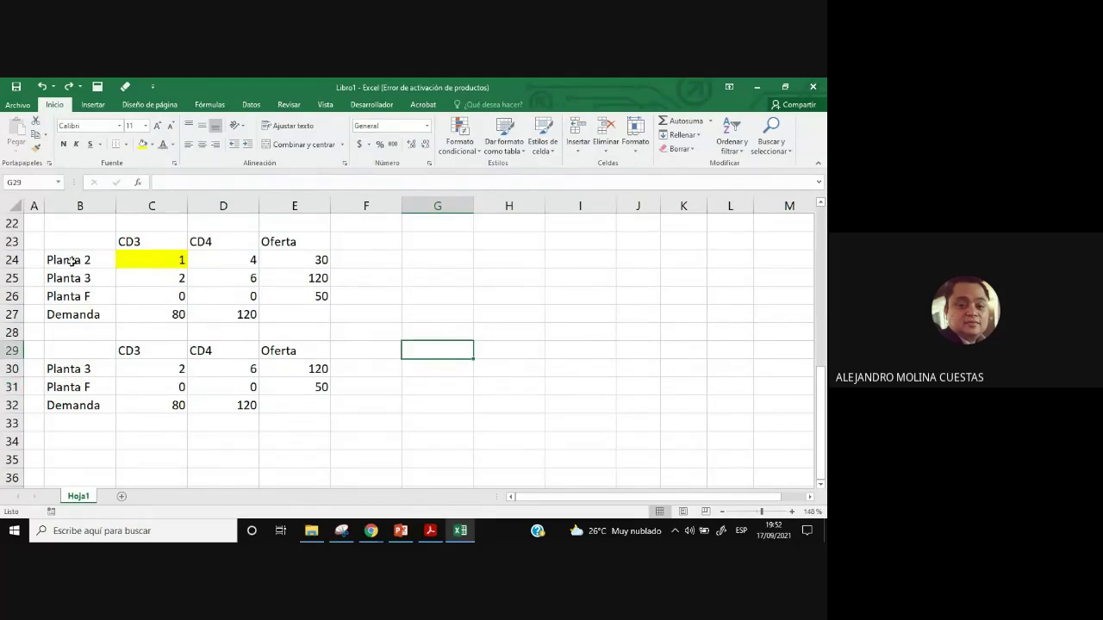
Set the CD3 demand in C32 of the new reduced table to 50.
{"action": "left_click_drag", "start_coordinate": [71, 260], "coordinate": [287, 259]}
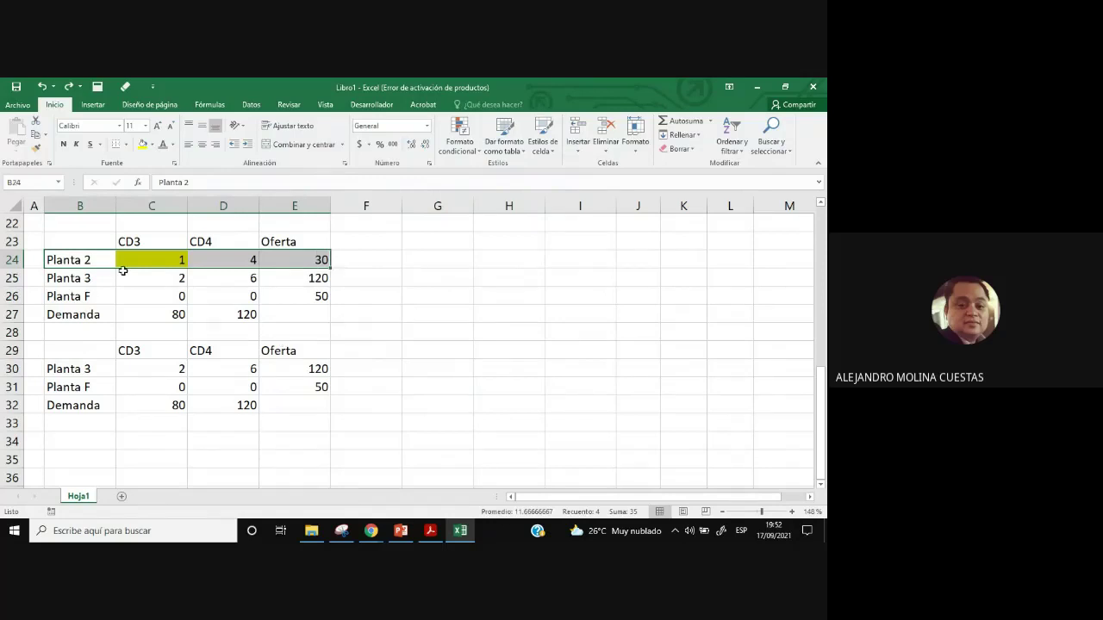
{"action": "left_click", "coordinate": [178, 311]}
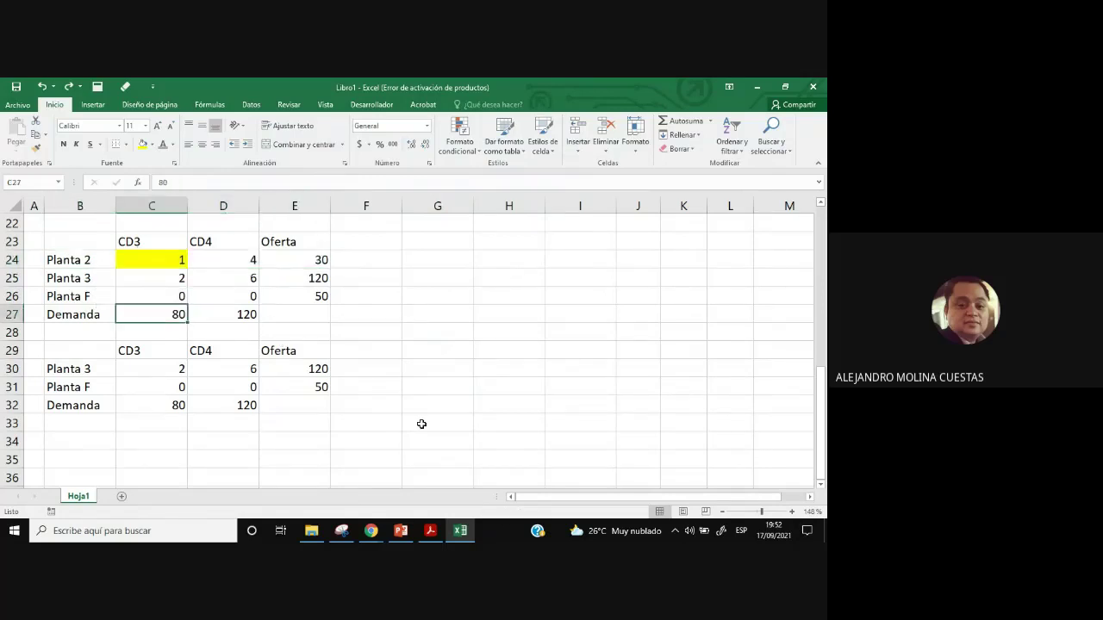
{"action": "key", "text": "Down"}
{"action": "key", "text": "Down"}
{"action": "key", "text": "Down"}
{"action": "key", "text": "Down"}
{"action": "key", "text": "Down"}
{"action": "type", "text": "50"}
{"action": "key", "text": "Return"}
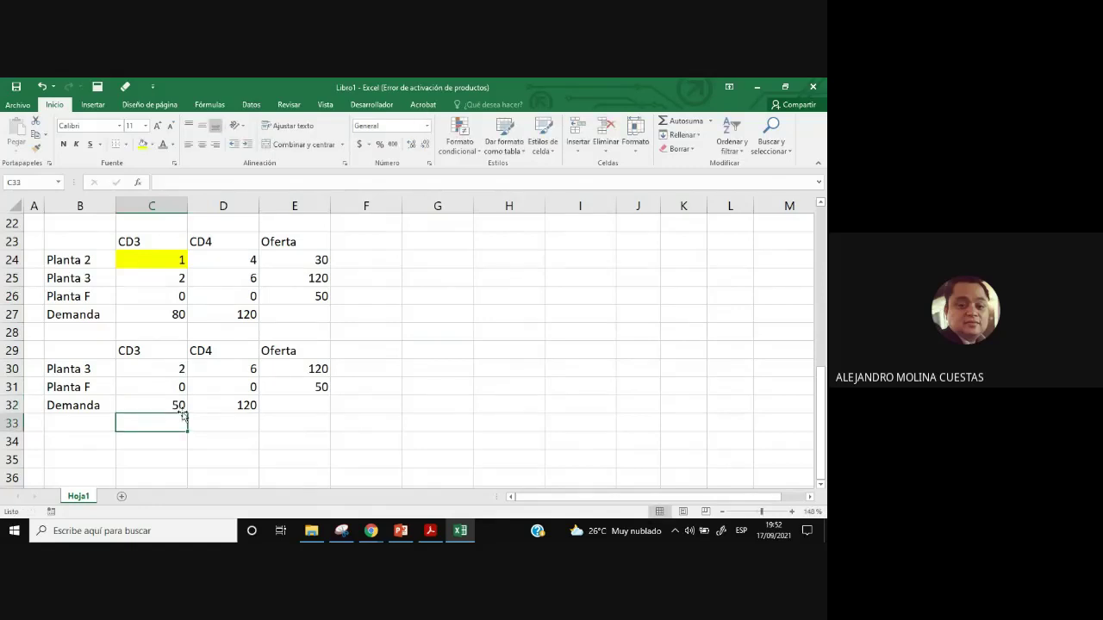
Check the demand and supply totals of the new table, and fill the Planta 3 to CD3 cost cell C30 with yellow.
{"action": "left_click_drag", "start_coordinate": [164, 407], "coordinate": [231, 396]}
{"action": "left_click_drag", "start_coordinate": [317, 369], "coordinate": [323, 389]}
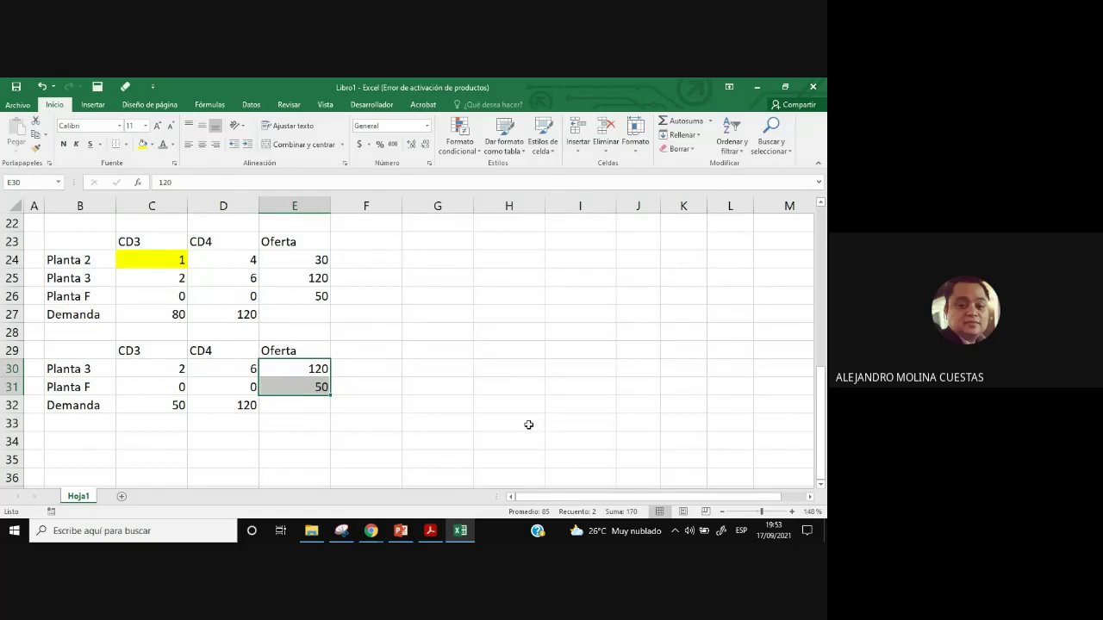
{"action": "left_click", "coordinate": [125, 367]}
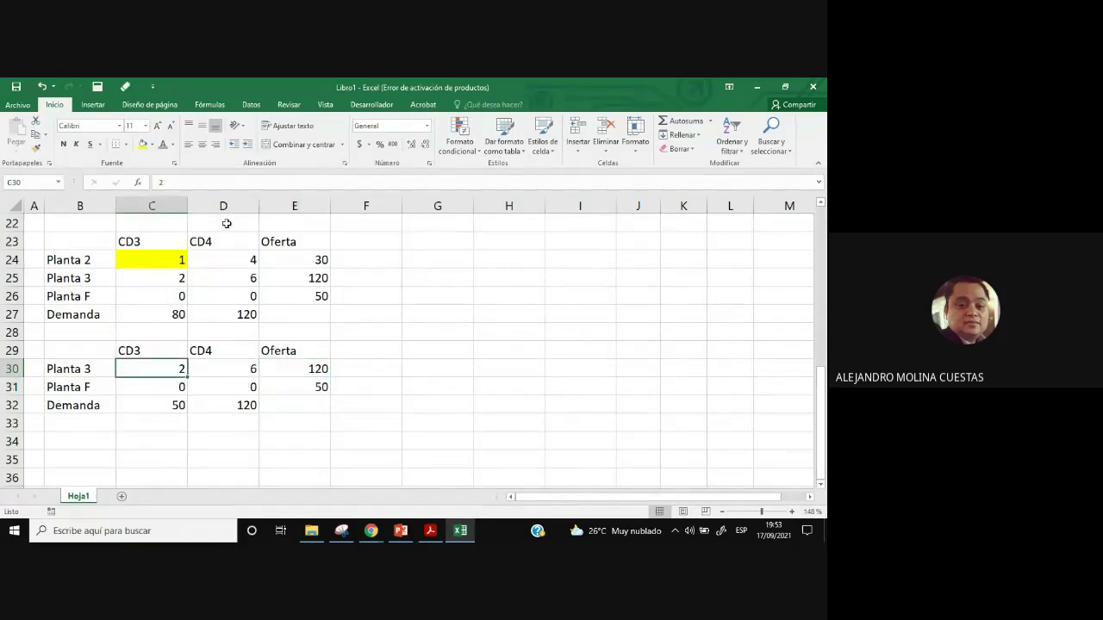
{"action": "left_click", "coordinate": [143, 145]}
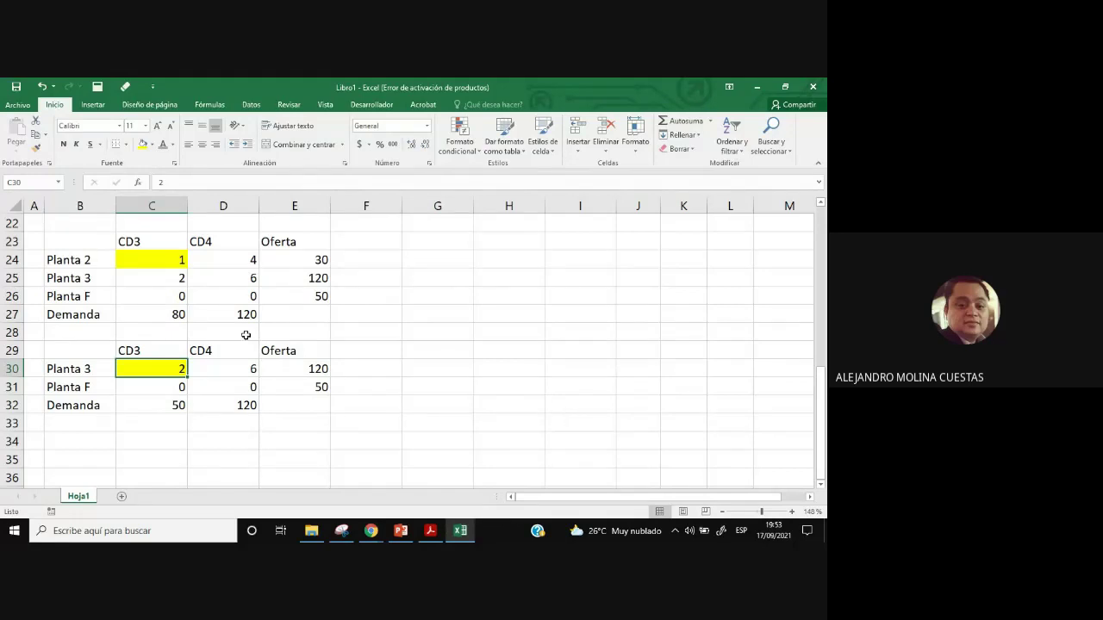
Start a new assignment row by copying the plant label from I7 into I8.
{"action": "left_click", "coordinate": [111, 366]}
{"action": "left_click", "coordinate": [134, 351]}
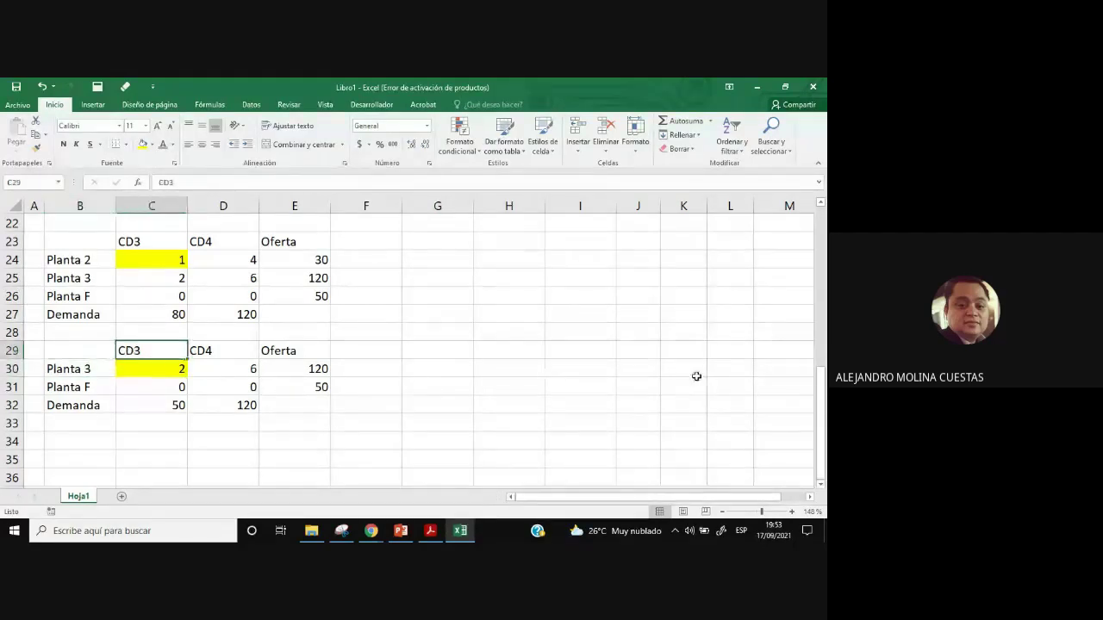
{"action": "scroll", "coordinate": [696, 382], "scroll_direction": "up", "scroll_amount": 1}
{"action": "scroll", "coordinate": [695, 381], "scroll_direction": "up", "scroll_amount": 6}
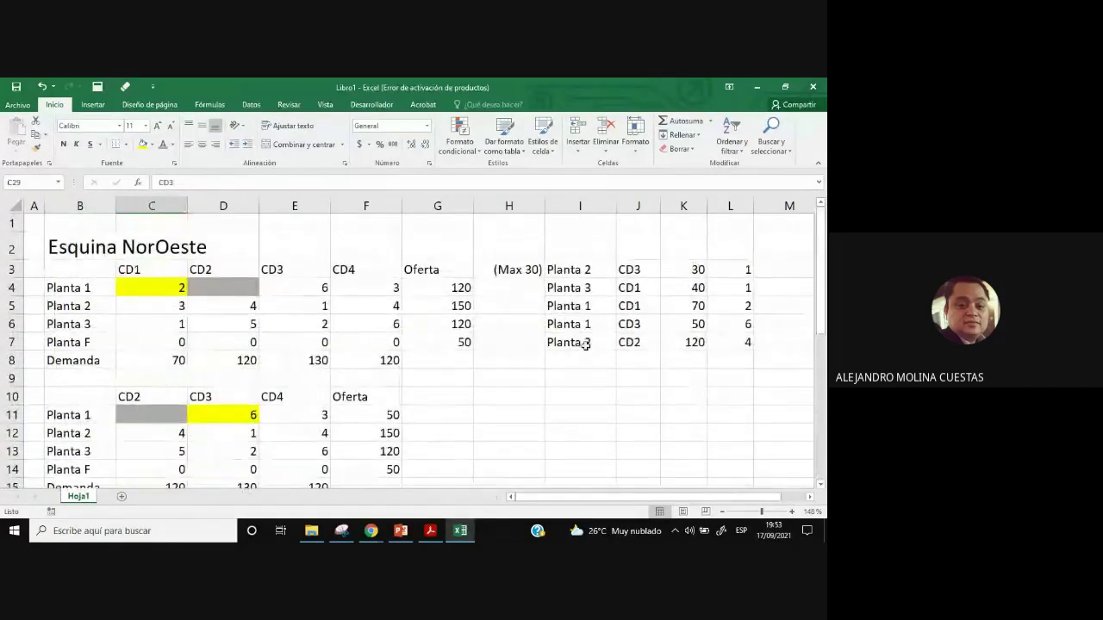
{"action": "left_click", "coordinate": [584, 343]}
{"action": "key", "text": "ctrl+c"}
{"action": "left_click", "coordinate": [591, 362]}
{"action": "key", "text": "ctrl+v"}
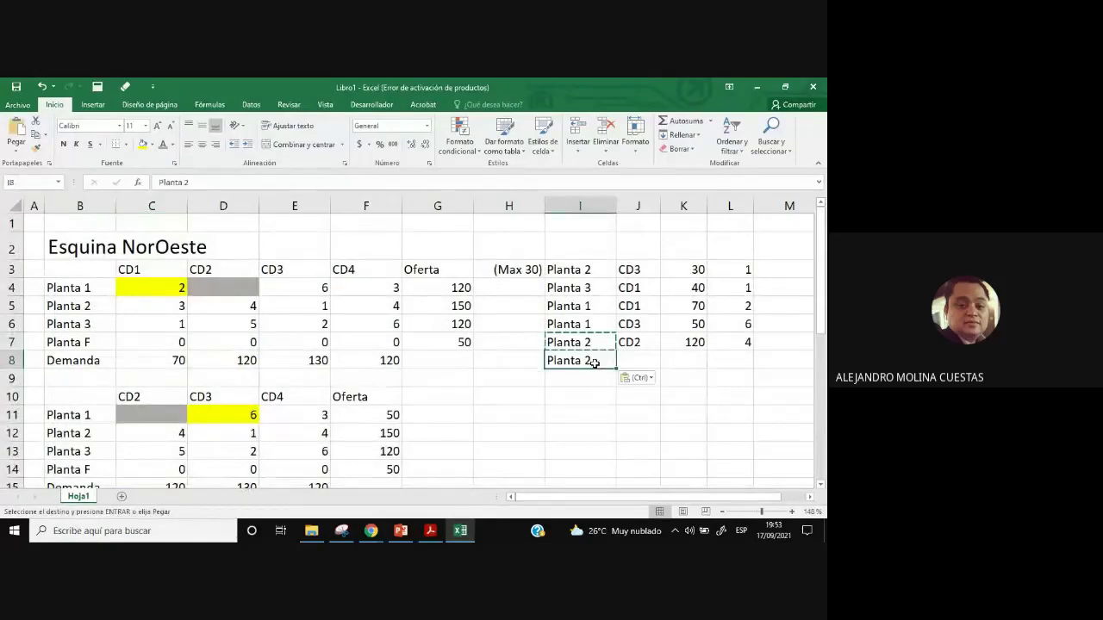
Check the plant in the current reduced table and change the label in I8 to Planta 3.
{"action": "left_click", "coordinate": [635, 418]}
{"action": "scroll", "coordinate": [564, 432], "scroll_direction": "down", "scroll_amount": 11}
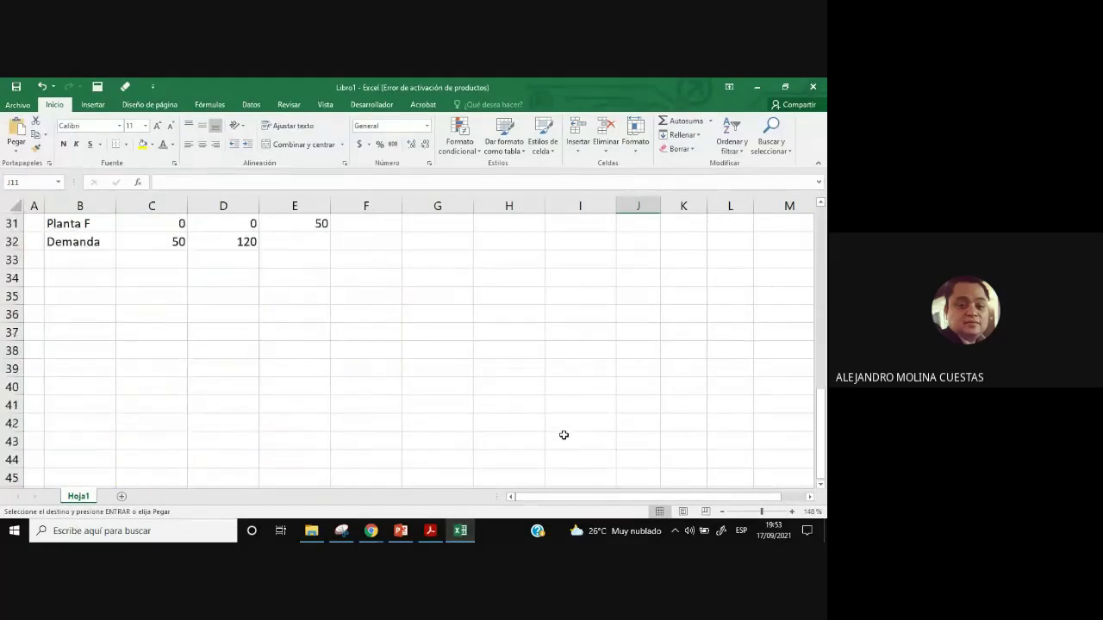
{"action": "scroll", "coordinate": [565, 433], "scroll_direction": "up", "scroll_amount": 4}
{"action": "scroll", "coordinate": [564, 433], "scroll_direction": "up", "scroll_amount": 1}
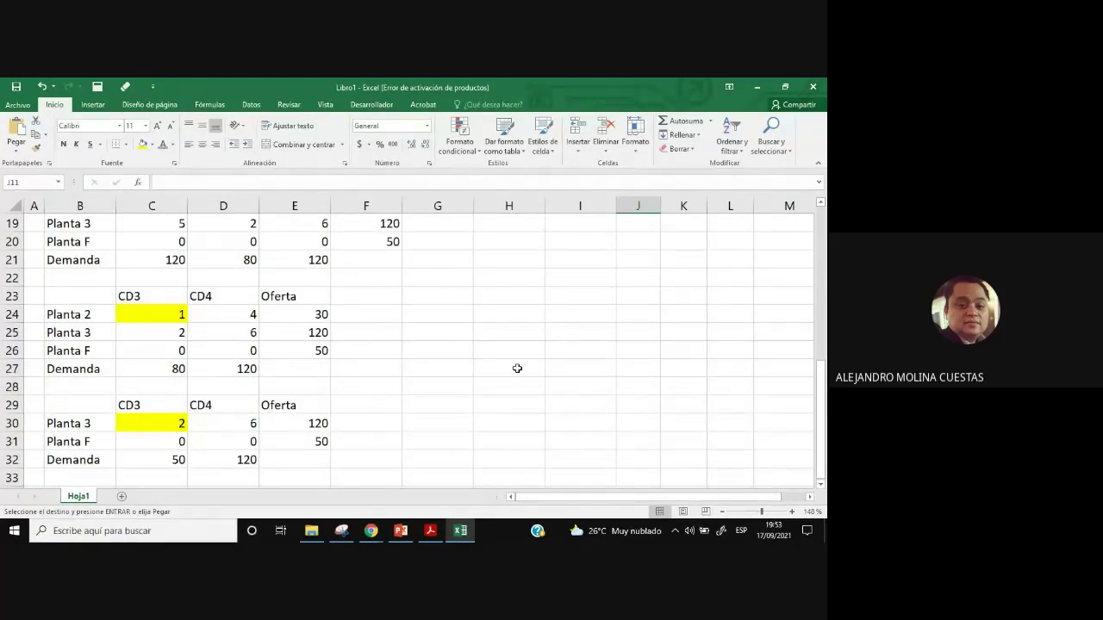
{"action": "scroll", "coordinate": [595, 385], "scroll_direction": "up", "scroll_amount": 6}
{"action": "left_click", "coordinate": [571, 355]}
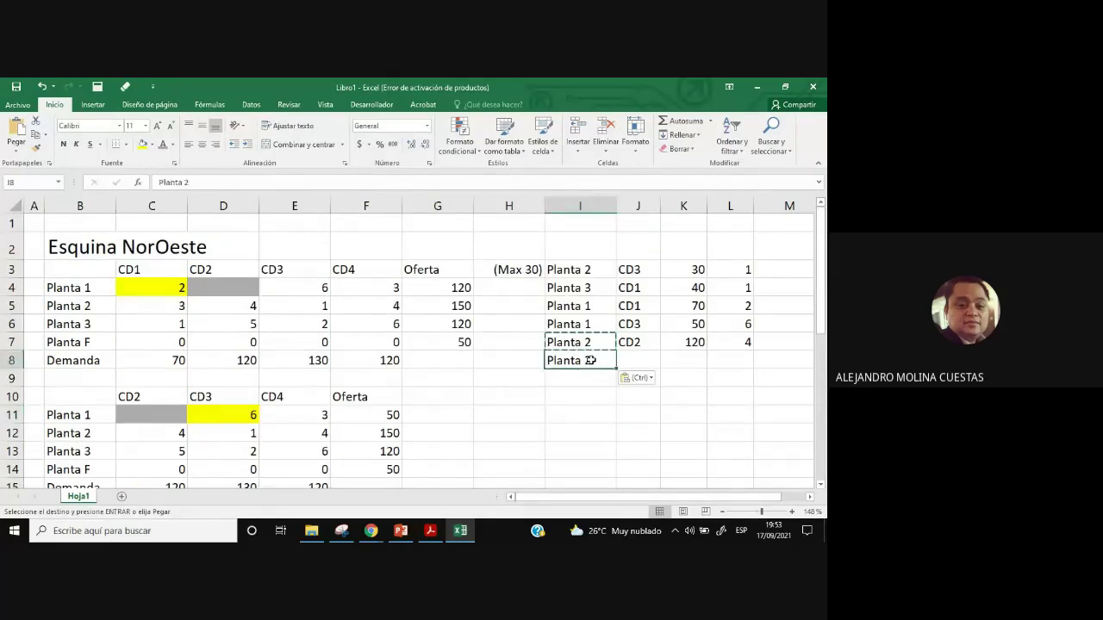
{"action": "key", "text": "Escape"}
{"action": "key", "text": "BackSpace"}
{"action": "type", "text": "3"}
{"action": "left_click", "coordinate": [586, 431]}
Check the destination in the current reduced table and copy CD3 from J3 into J8.
{"action": "scroll", "coordinate": [441, 443], "scroll_direction": "down", "scroll_amount": 10}
{"action": "scroll", "coordinate": [219, 379], "scroll_direction": "up", "scroll_amount": 2}
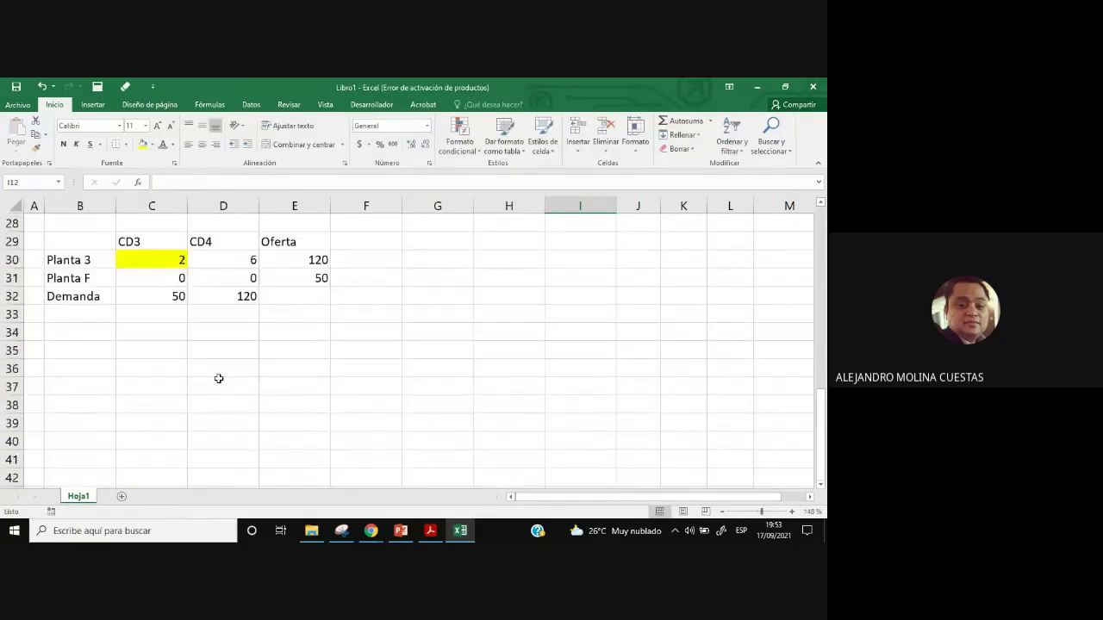
{"action": "scroll", "coordinate": [173, 362], "scroll_direction": "up", "scroll_amount": 2}
{"action": "left_click", "coordinate": [81, 368]}
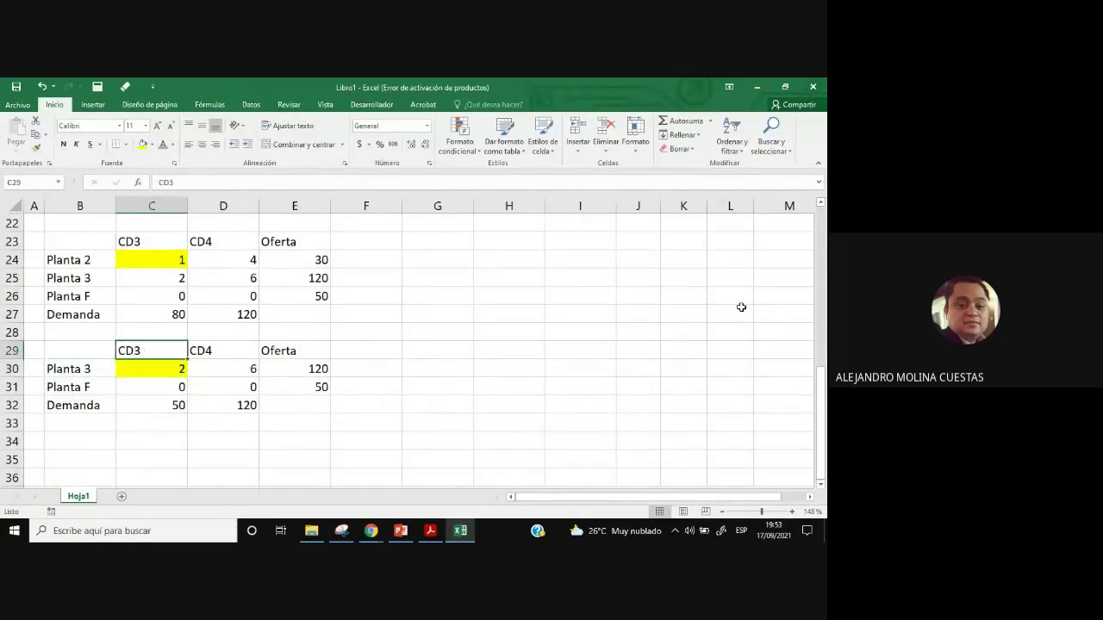
{"action": "scroll", "coordinate": [741, 305], "scroll_direction": "up", "scroll_amount": 7}
{"action": "left_click", "coordinate": [640, 272]}
{"action": "key", "text": "ctrl+c"}
{"action": "left_click", "coordinate": [638, 362]}
{"action": "key", "text": "ctrl+v"}
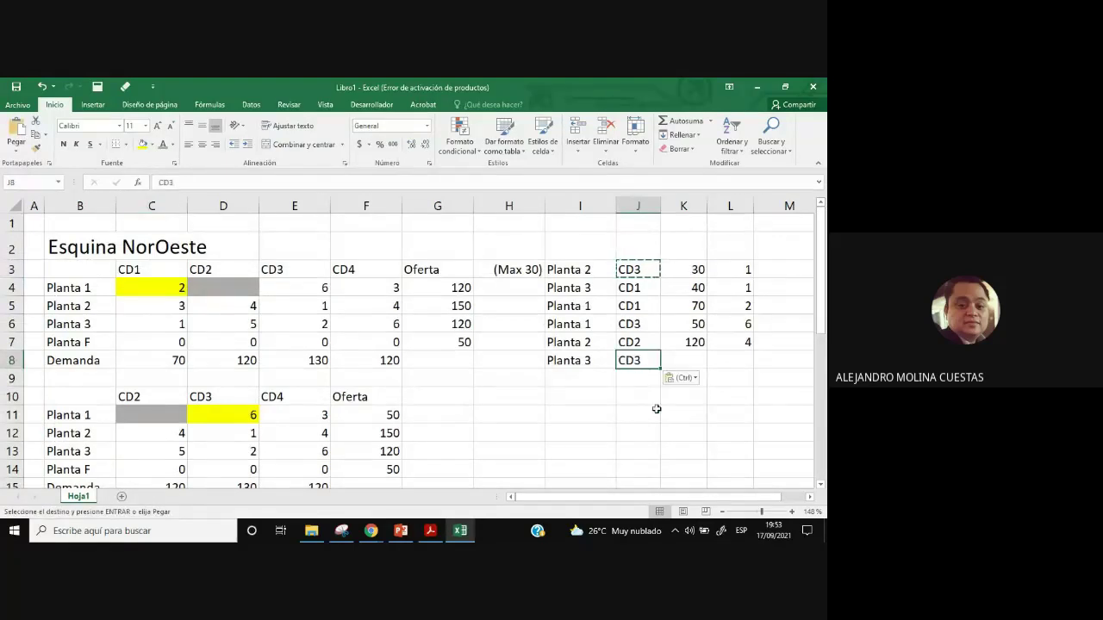
Compare the Planta 3 supply with the CD3 demand, and enter quantity 50 in K8 and unit cost 2 in L8.
{"action": "left_click", "coordinate": [598, 421]}
{"action": "scroll", "coordinate": [401, 402], "scroll_direction": "down", "scroll_amount": 8}
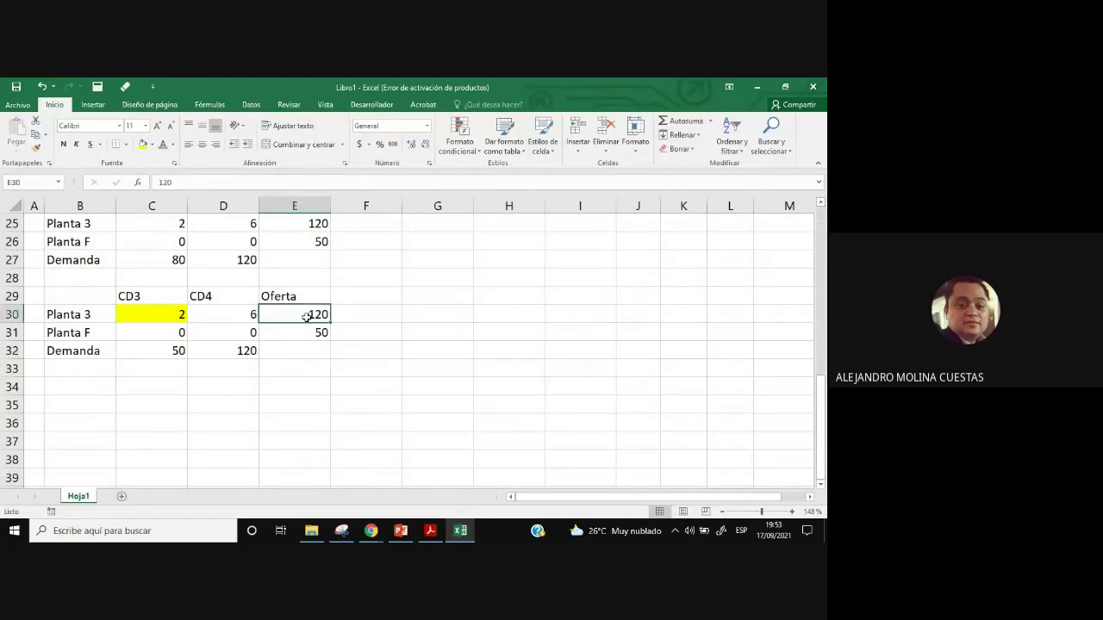
{"action": "left_click_drag", "start_coordinate": [127, 296], "coordinate": [140, 328]}
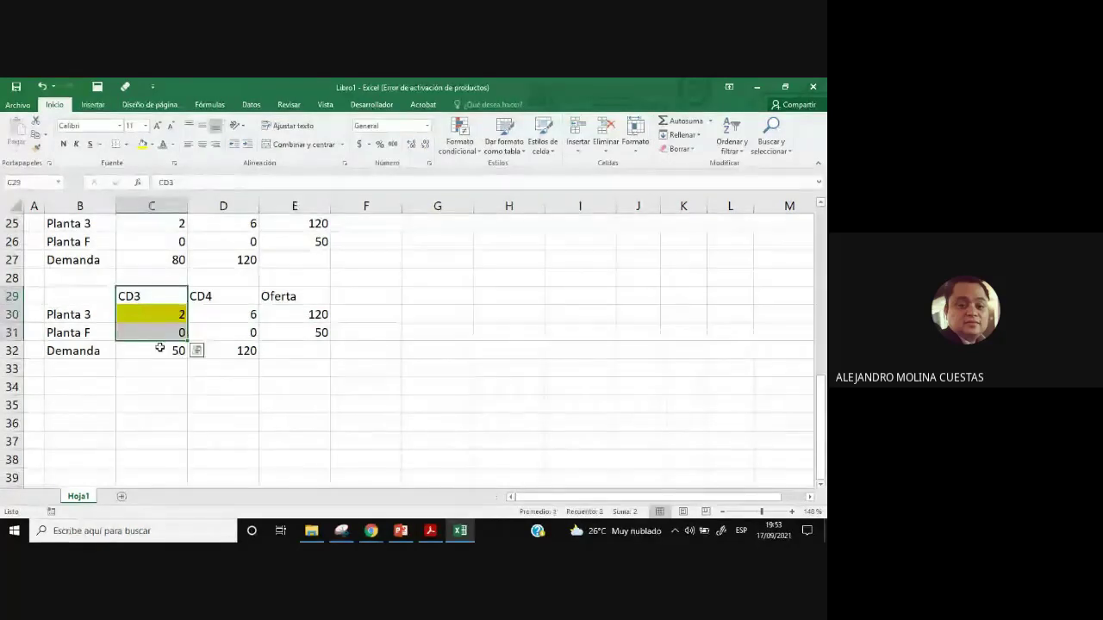
{"action": "left_click", "coordinate": [161, 350]}
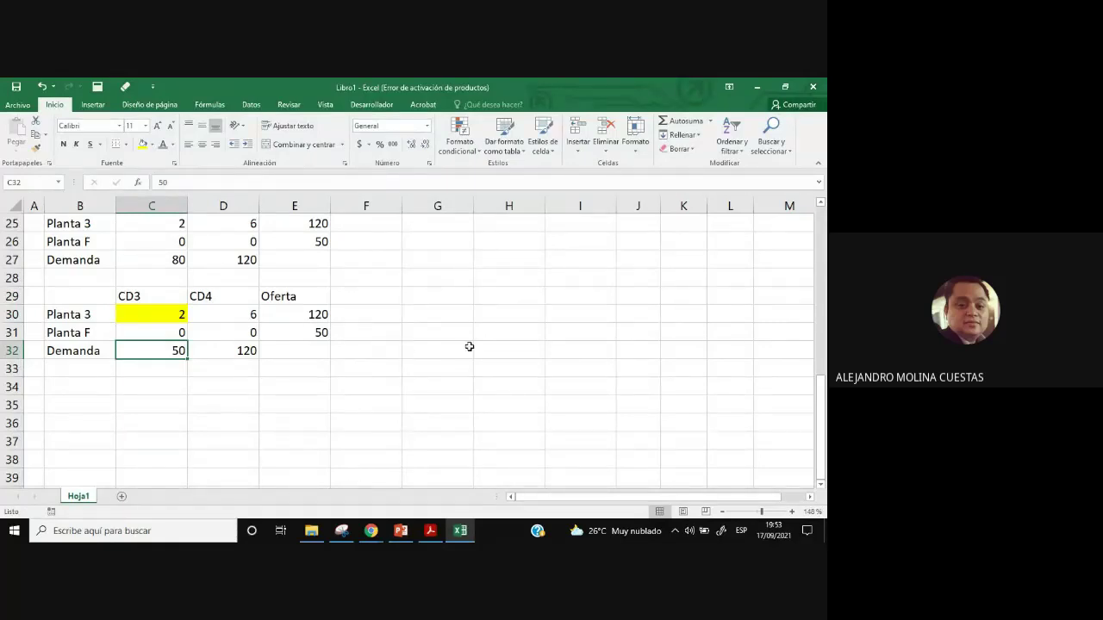
{"action": "scroll", "coordinate": [647, 361], "scroll_direction": "up", "scroll_amount": 8}
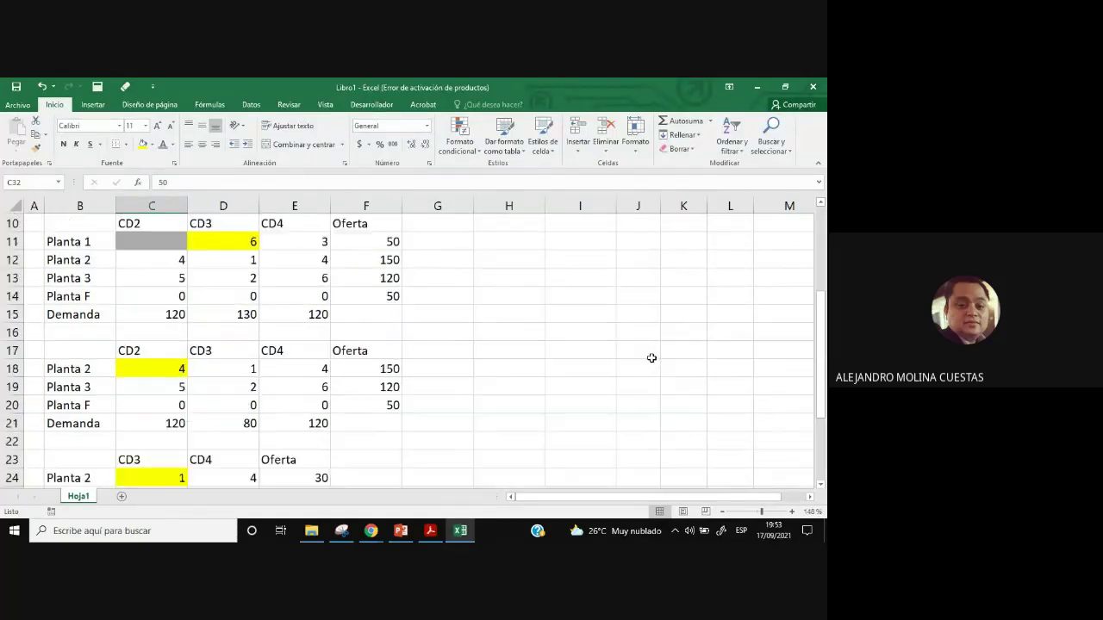
{"action": "left_click", "coordinate": [686, 359]}
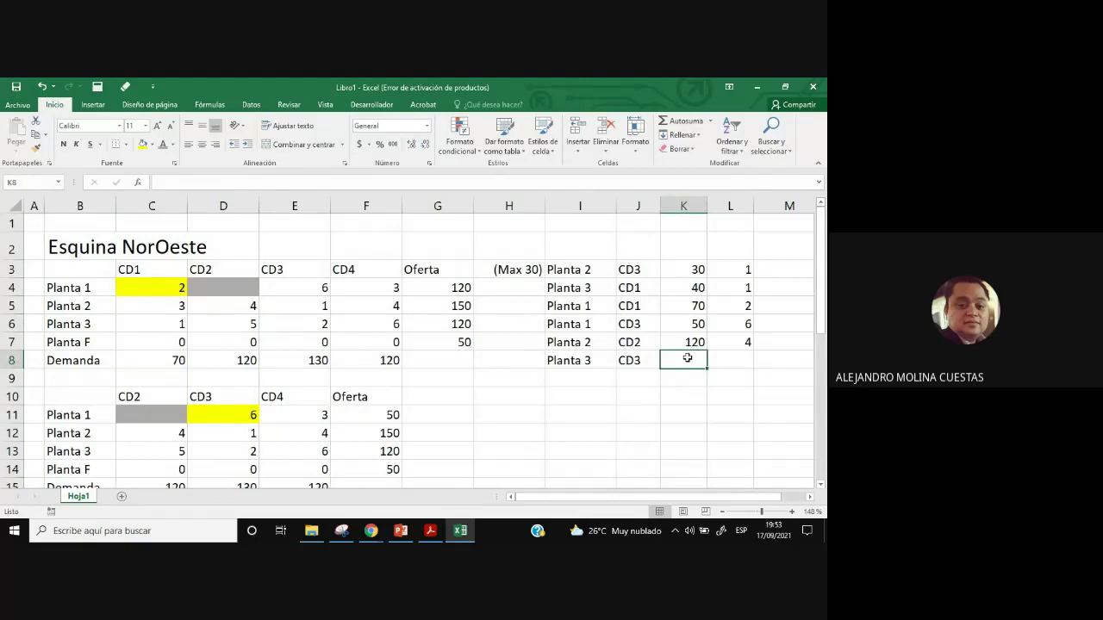
{"action": "type", "text": "50"}
{"action": "key", "text": "Tab"}
{"action": "type", "text": "2"}
{"action": "left_click", "coordinate": [699, 410]}
Start the next reduced table by copying the row labels Planta 3, Planta F and Demanda from B30:B32 to B34.
{"action": "scroll", "coordinate": [390, 426], "scroll_direction": "down", "scroll_amount": 1}
{"action": "scroll", "coordinate": [391, 426], "scroll_direction": "down", "scroll_amount": 8}
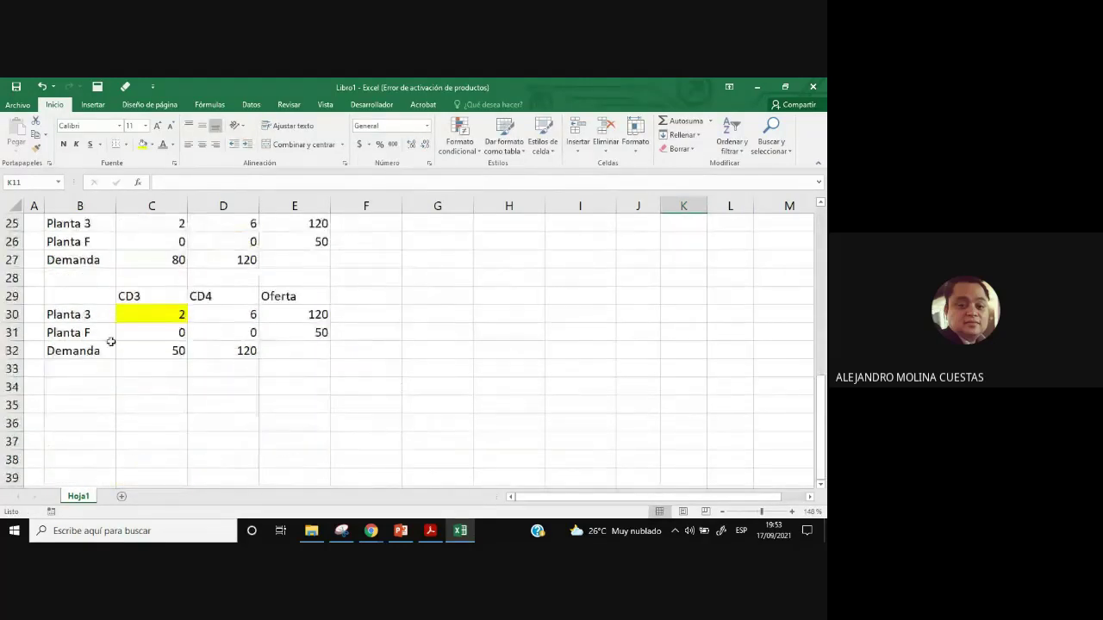
{"action": "left_click", "coordinate": [139, 297]}
{"action": "left_click_drag", "start_coordinate": [144, 308], "coordinate": [145, 344]}
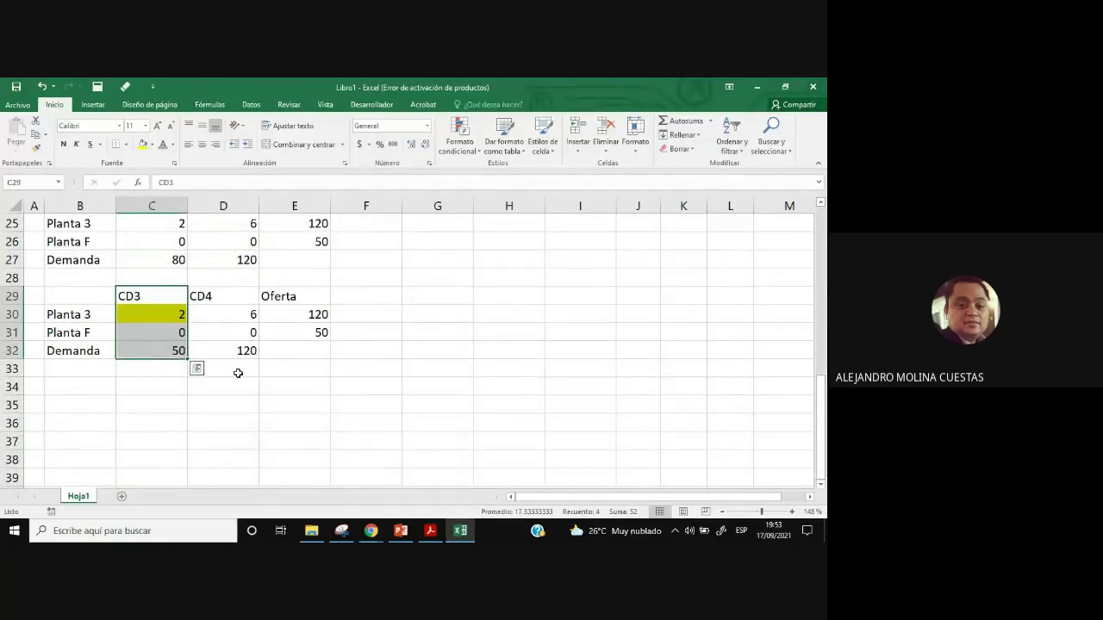
{"action": "left_click_drag", "start_coordinate": [72, 317], "coordinate": [75, 348]}
{"action": "key", "text": "ctrl+c"}
{"action": "left_click", "coordinate": [85, 389]}
{"action": "key", "text": "ctrl+v"}
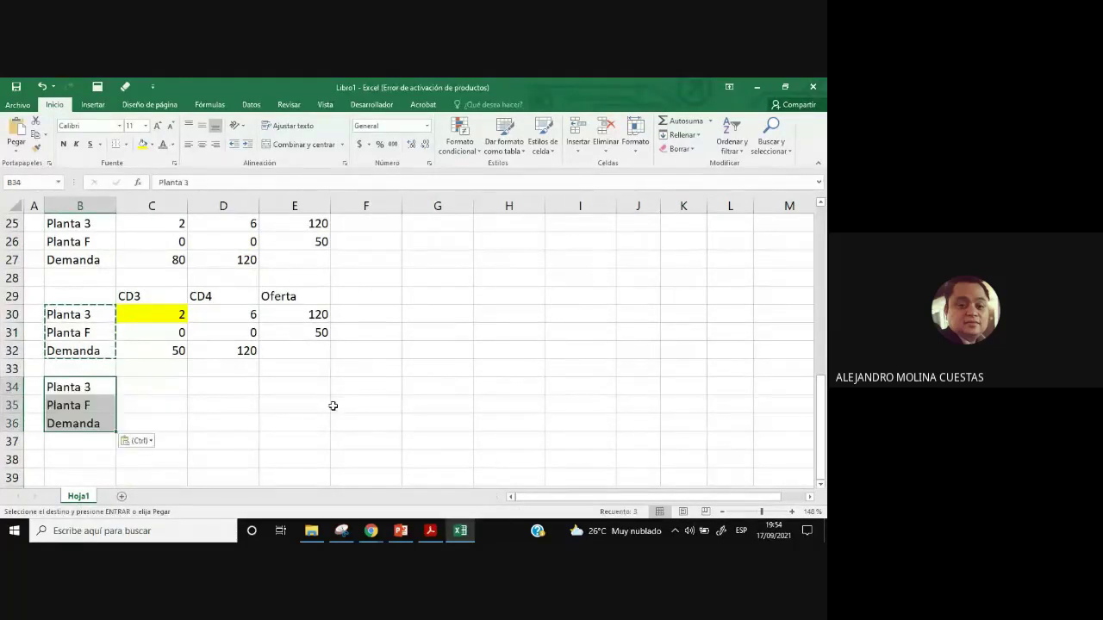
Copy the CD4 and Oferta columns in D29:E32 to C33, beside the new row labels, leaving out CD3.
{"action": "left_click", "coordinate": [369, 350]}
{"action": "left_click_drag", "start_coordinate": [224, 298], "coordinate": [283, 345]}
{"action": "key", "text": "ctrl+c"}
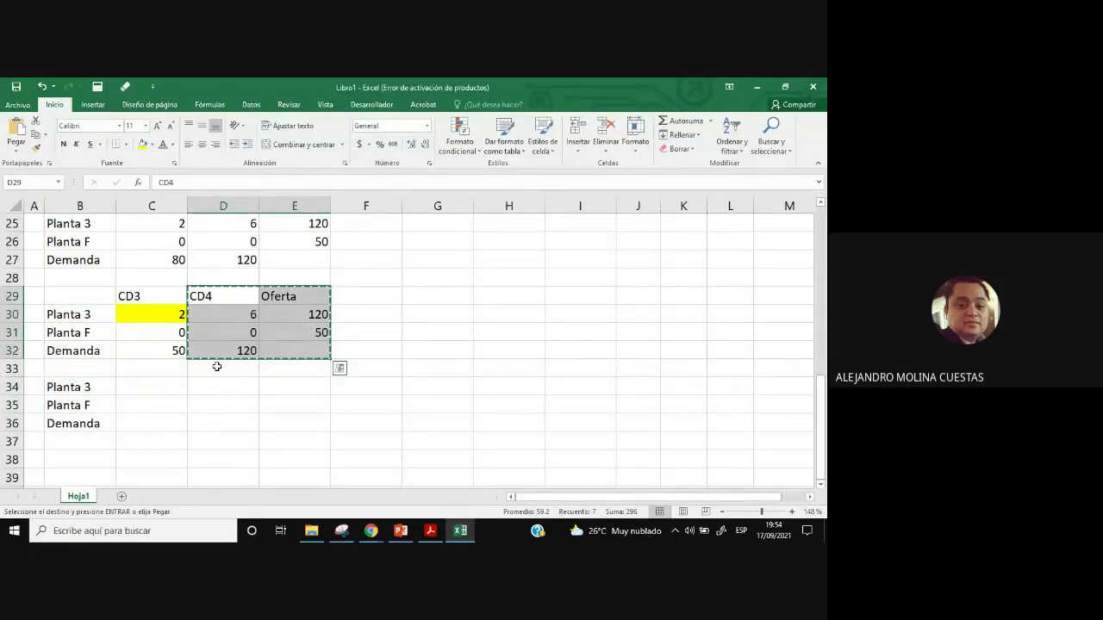
{"action": "left_click", "coordinate": [136, 370]}
{"action": "key", "text": "ctrl+v"}
{"action": "left_click", "coordinate": [365, 407]}
{"action": "key", "text": "Escape"}
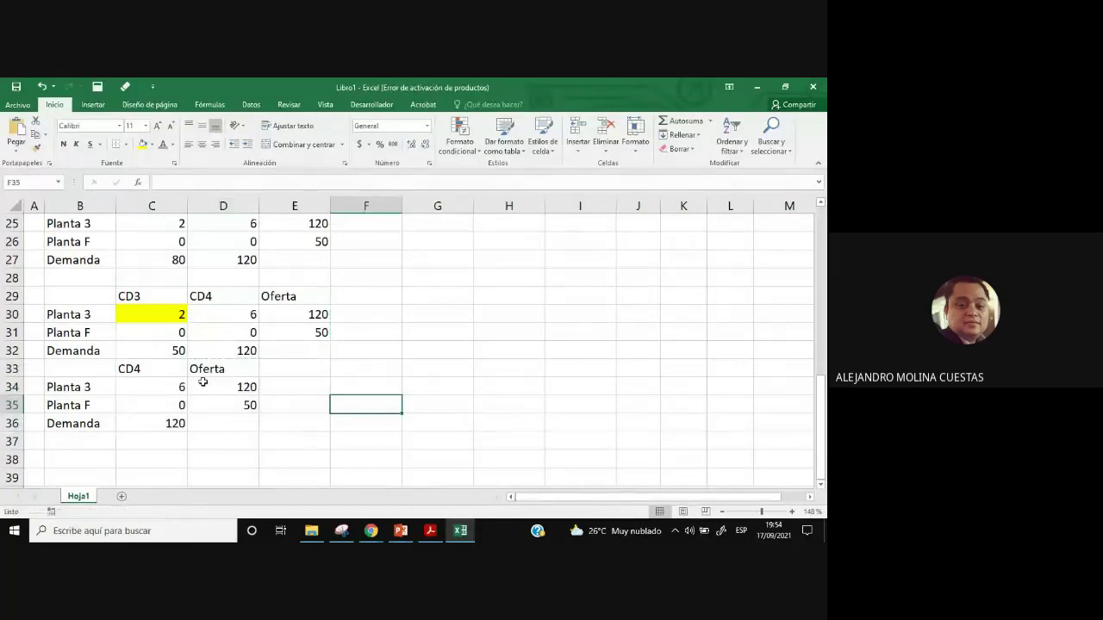
Insert a blank row above row 33 to separate the new reduced table from the previous one.
{"action": "left_click", "coordinate": [12, 368]}
{"action": "right_click", "coordinate": [12, 369]}
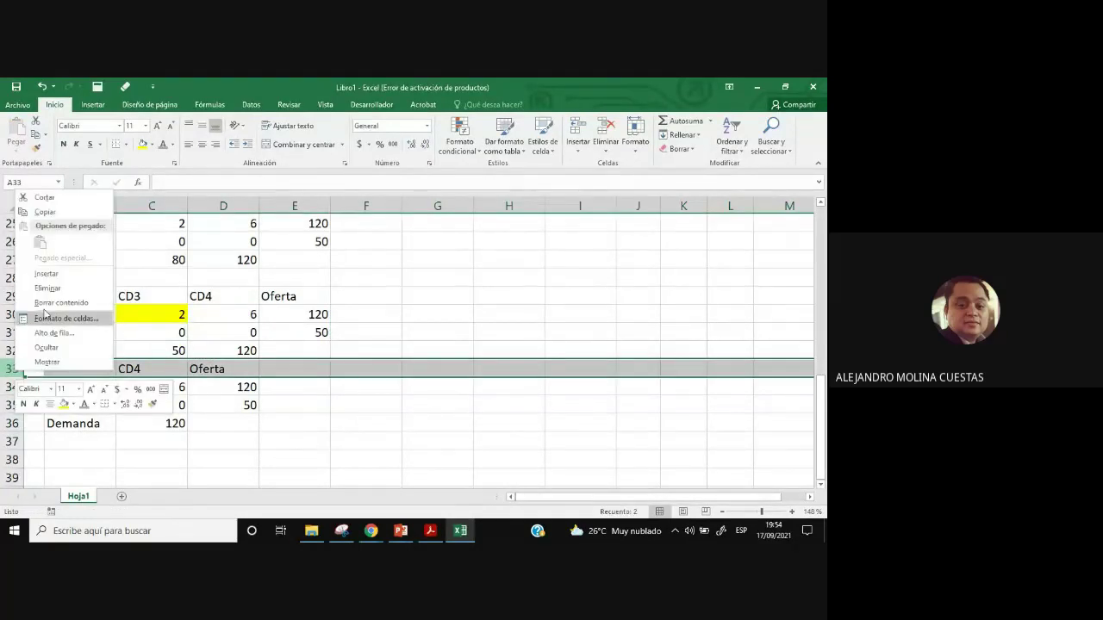
{"action": "left_click", "coordinate": [51, 276]}
{"action": "left_click", "coordinate": [371, 425]}
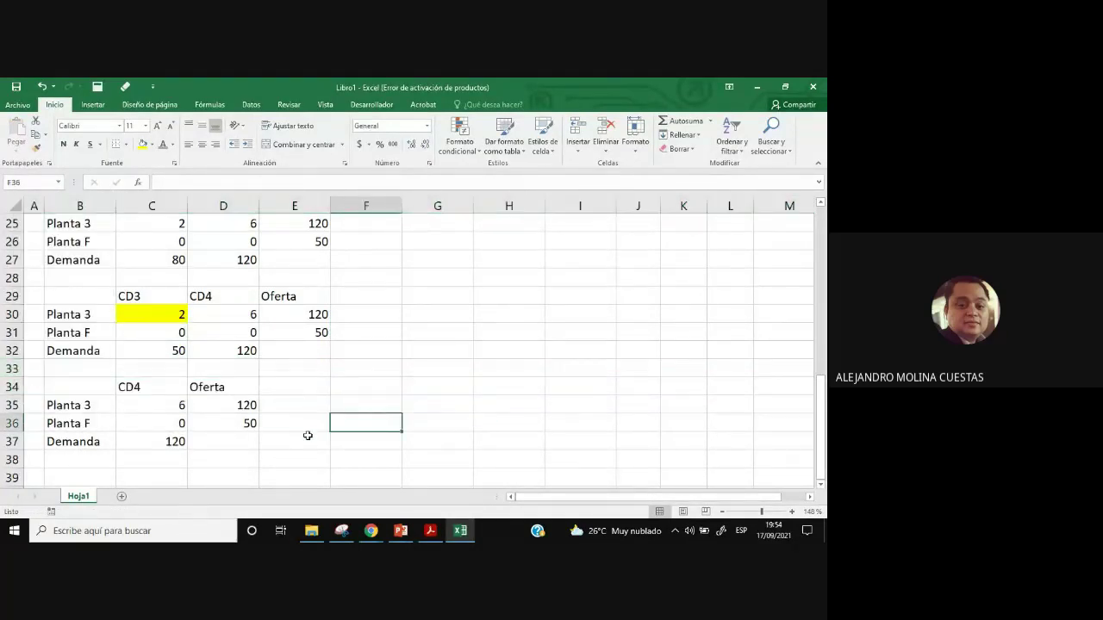
Set the Planta 3 supply in D35 to 70 and check the remaining supplies against the CD4 demand.
{"action": "left_click", "coordinate": [309, 318]}
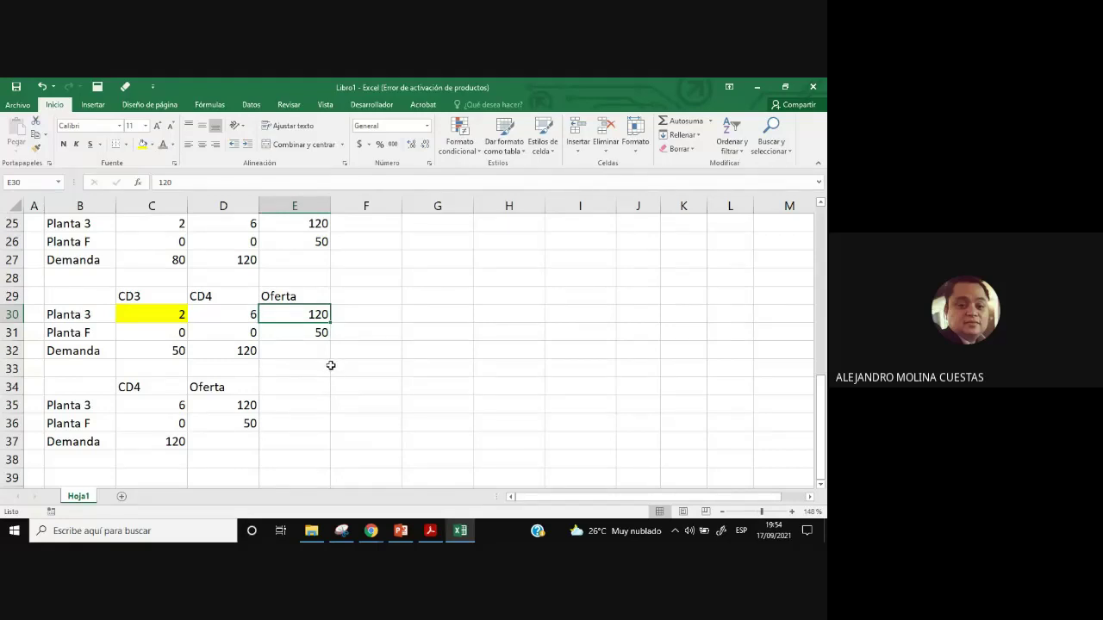
{"action": "left_click", "coordinate": [242, 406]}
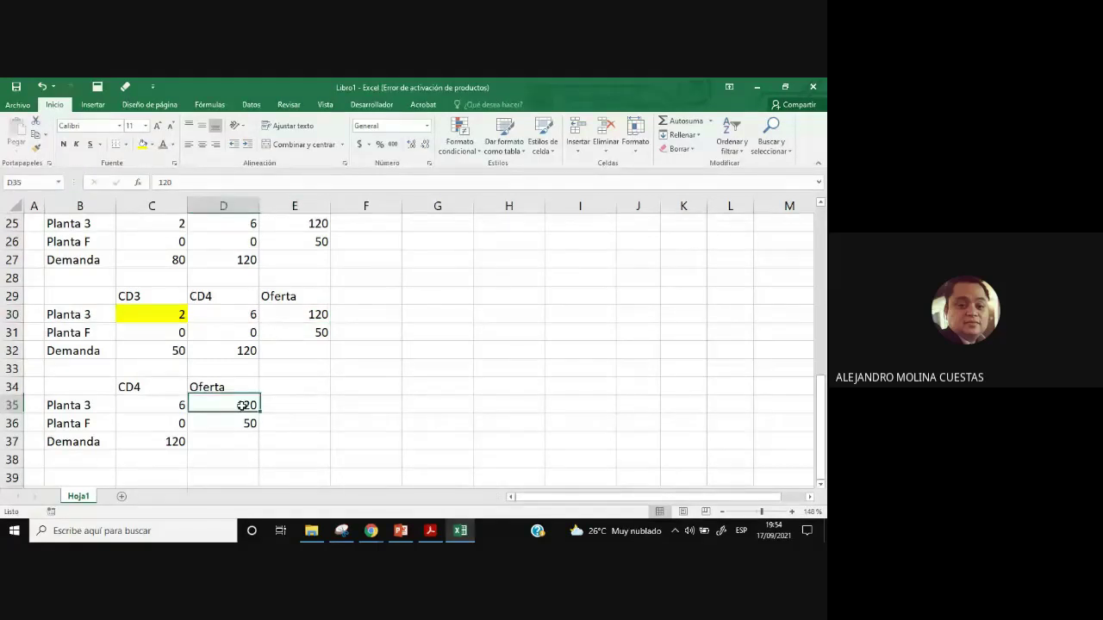
{"action": "type", "text": "70"}
{"action": "left_click_drag", "start_coordinate": [242, 406], "coordinate": [246, 423]}
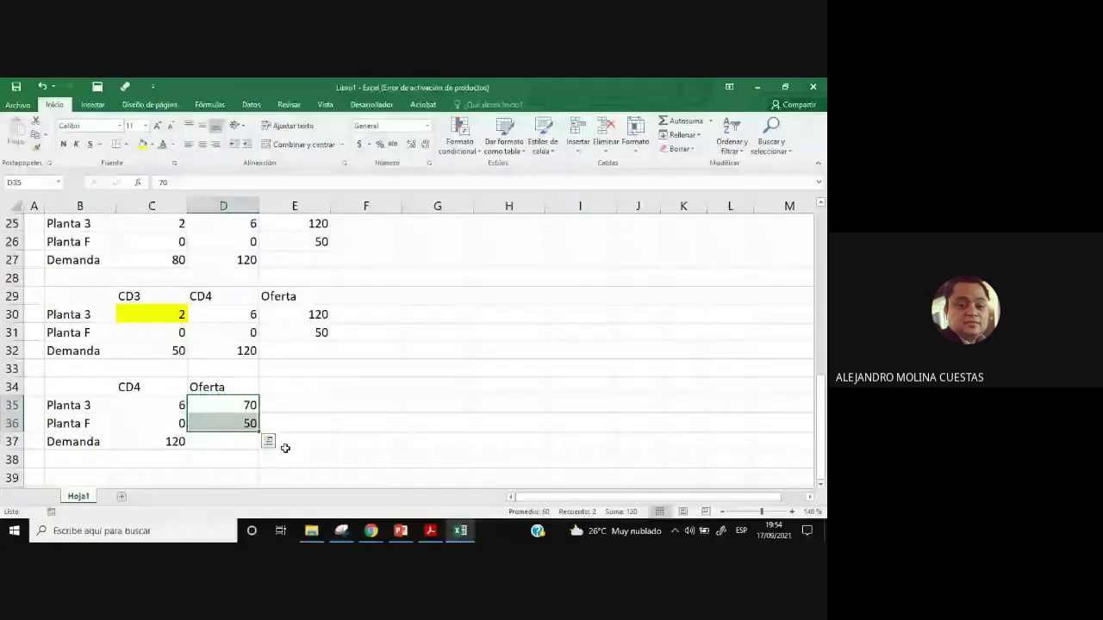
{"action": "left_click", "coordinate": [151, 441]}
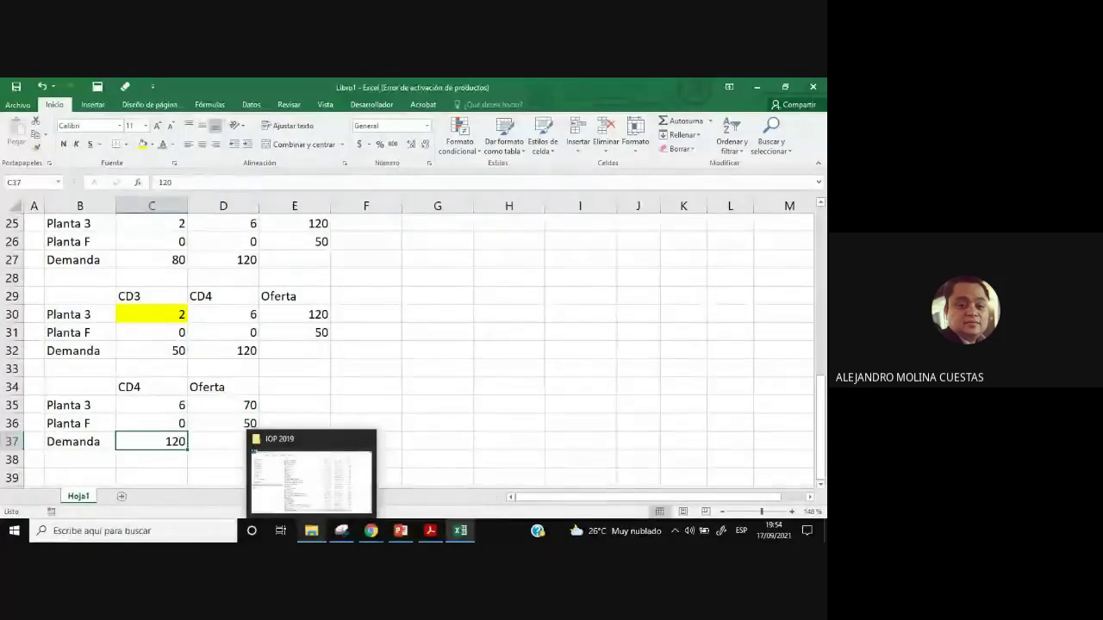
{"action": "left_click", "coordinate": [308, 371]}
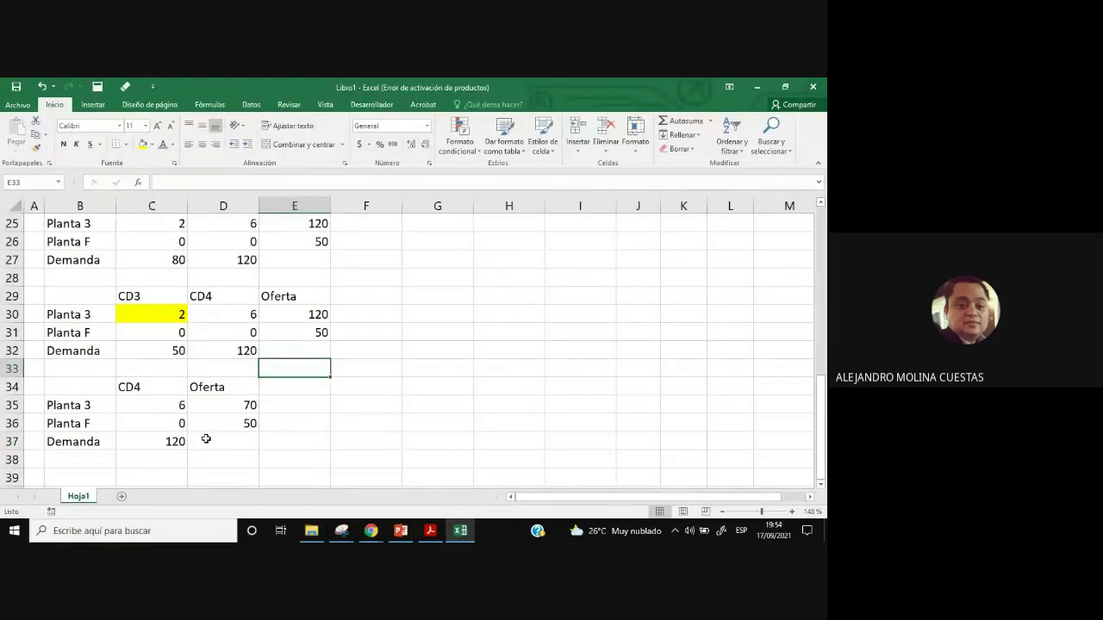
{"action": "left_click_drag", "start_coordinate": [155, 388], "coordinate": [155, 418]}
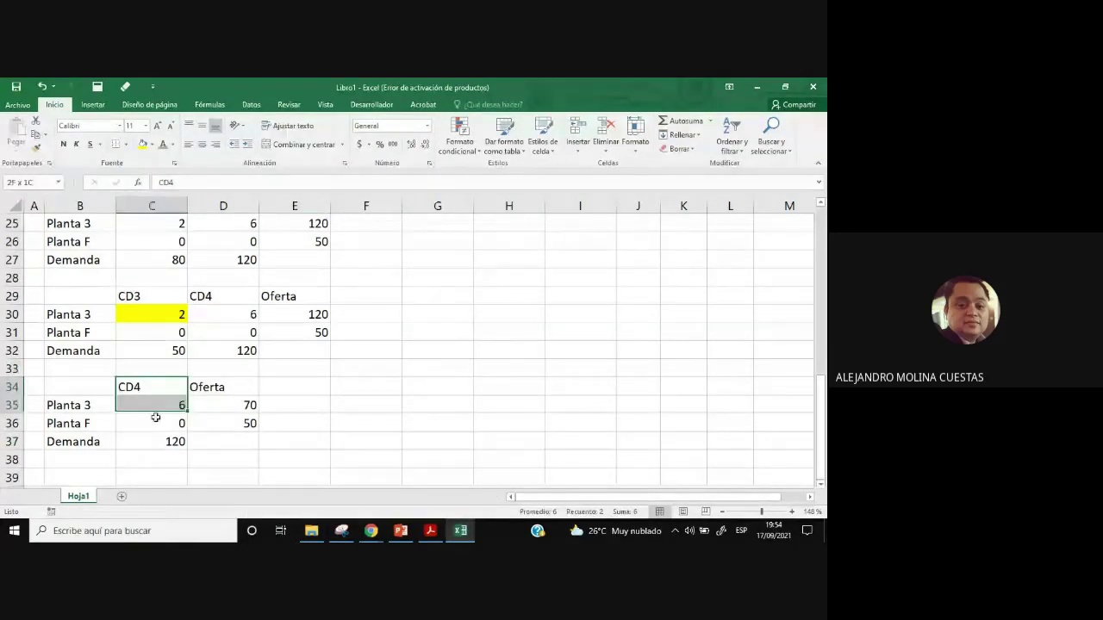
{"action": "left_click", "coordinate": [389, 422]}
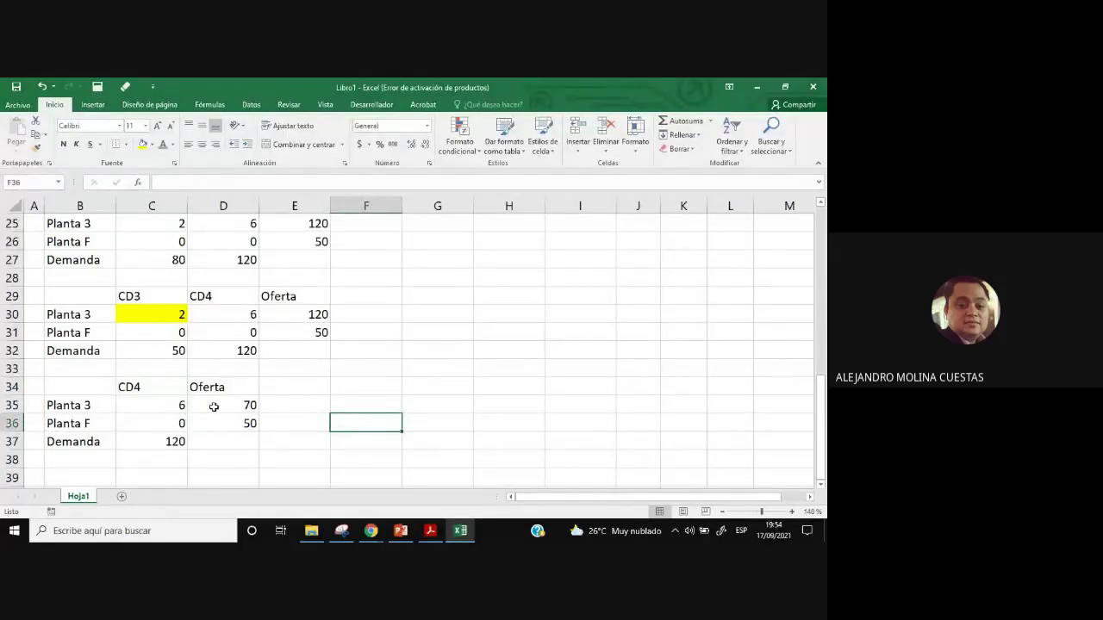
Start the next assignment row by copying the Planta 3 label from I8 into I9.
{"action": "left_click", "coordinate": [89, 407]}
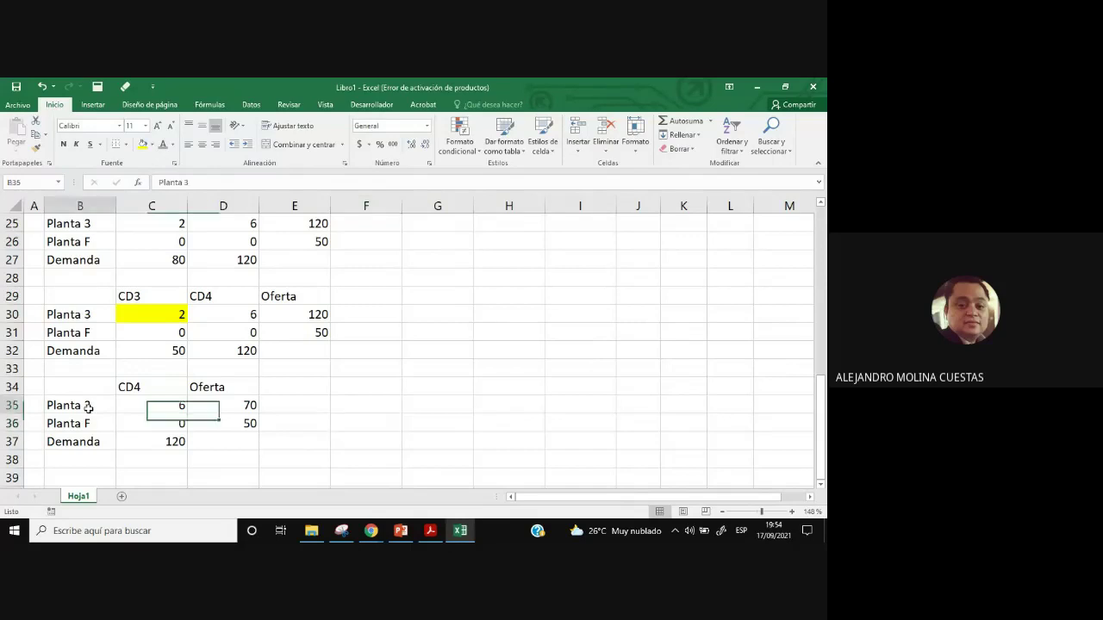
{"action": "scroll", "coordinate": [720, 397], "scroll_direction": "up", "scroll_amount": 8}
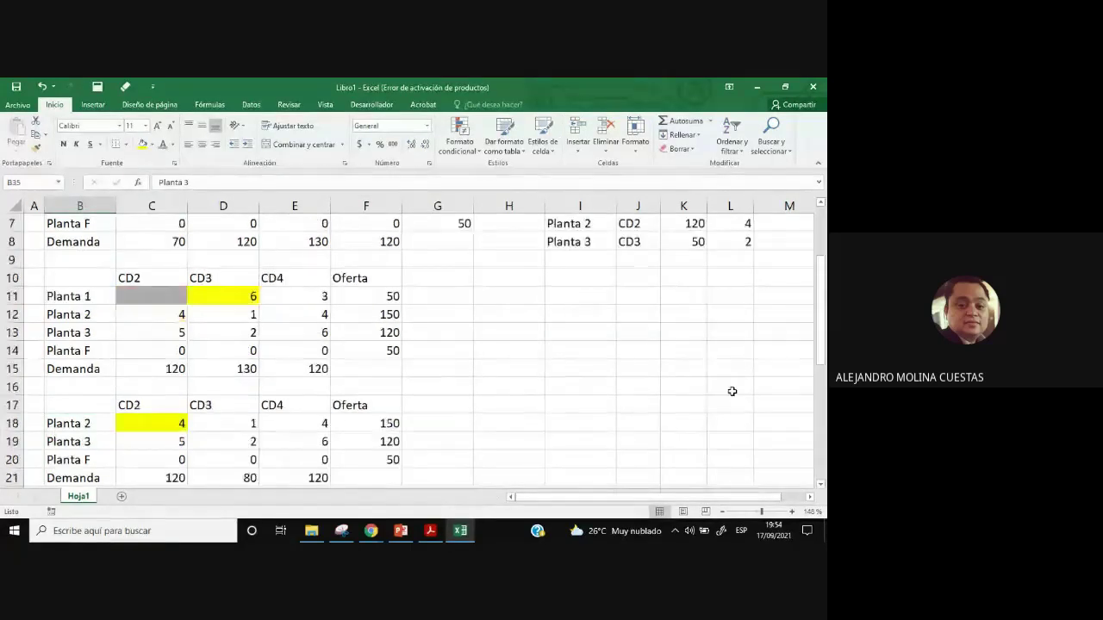
{"action": "left_click", "coordinate": [579, 360]}
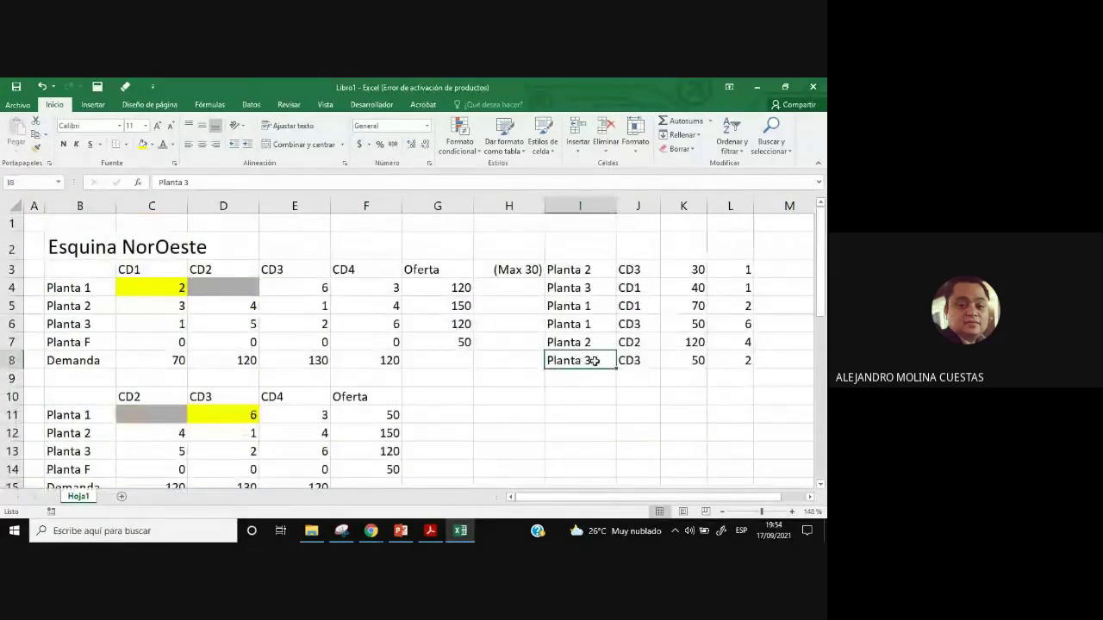
{"action": "key", "text": "ctrl+c"}
{"action": "left_click", "coordinate": [588, 380]}
{"action": "key", "text": "ctrl+v"}
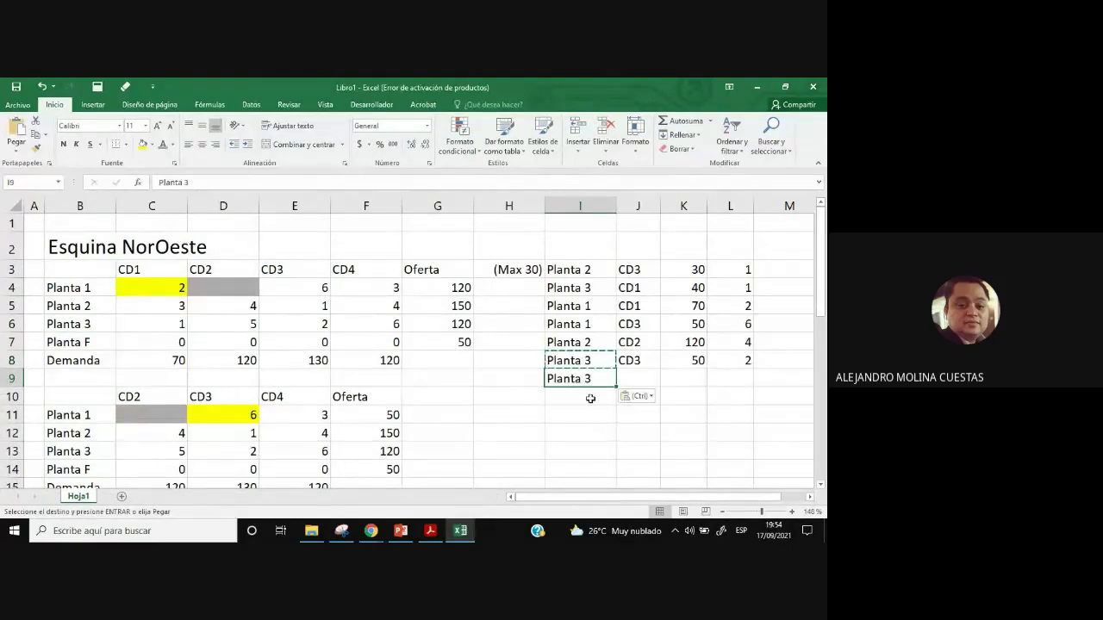
{"action": "left_click", "coordinate": [80, 343]}
{"action": "key", "text": "ctrl+c"}
{"action": "left_click", "coordinate": [583, 397]}
{"action": "key", "text": "ctrl+v"}
{"action": "left_click", "coordinate": [627, 413]}
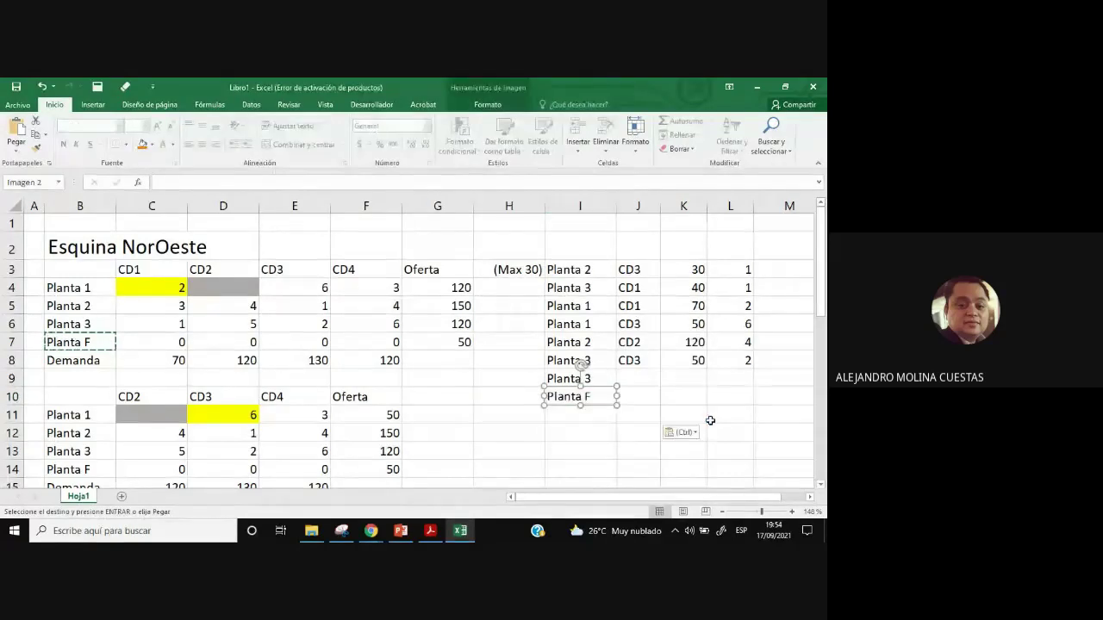
{"action": "left_click_drag", "start_coordinate": [594, 430], "coordinate": [611, 397]}
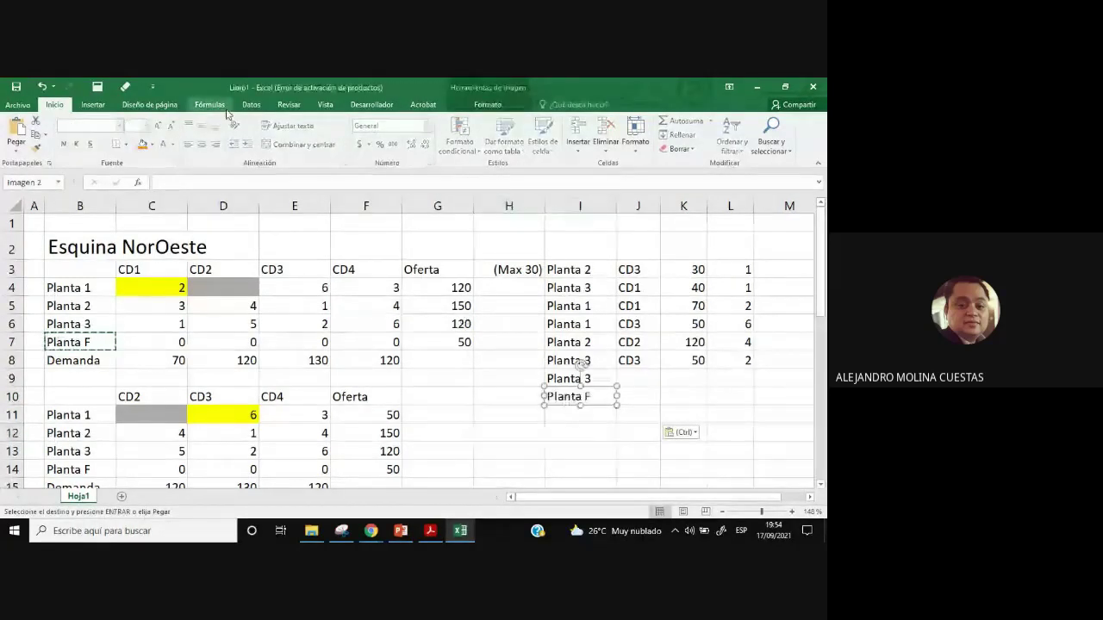
{"action": "key", "text": "ctrl+z"}
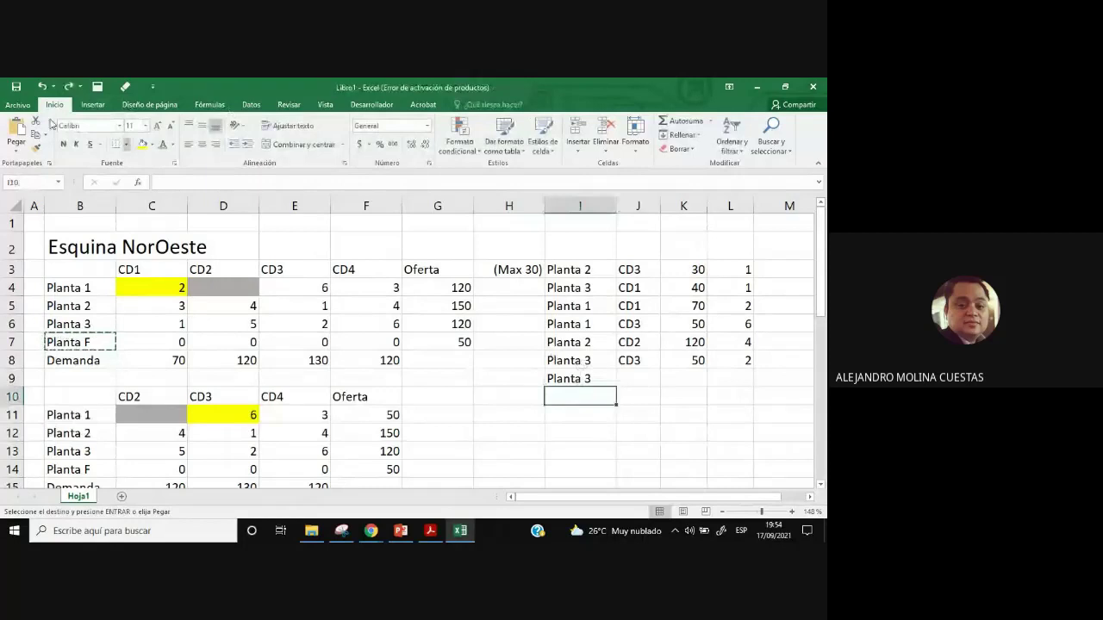
Add the last assignment row by copying the Planta F label from B7 into I10.
{"action": "left_click", "coordinate": [100, 352]}
{"action": "left_click", "coordinate": [572, 396]}
{"action": "key", "text": "ctrl+v"}
{"action": "left_click", "coordinate": [668, 445]}
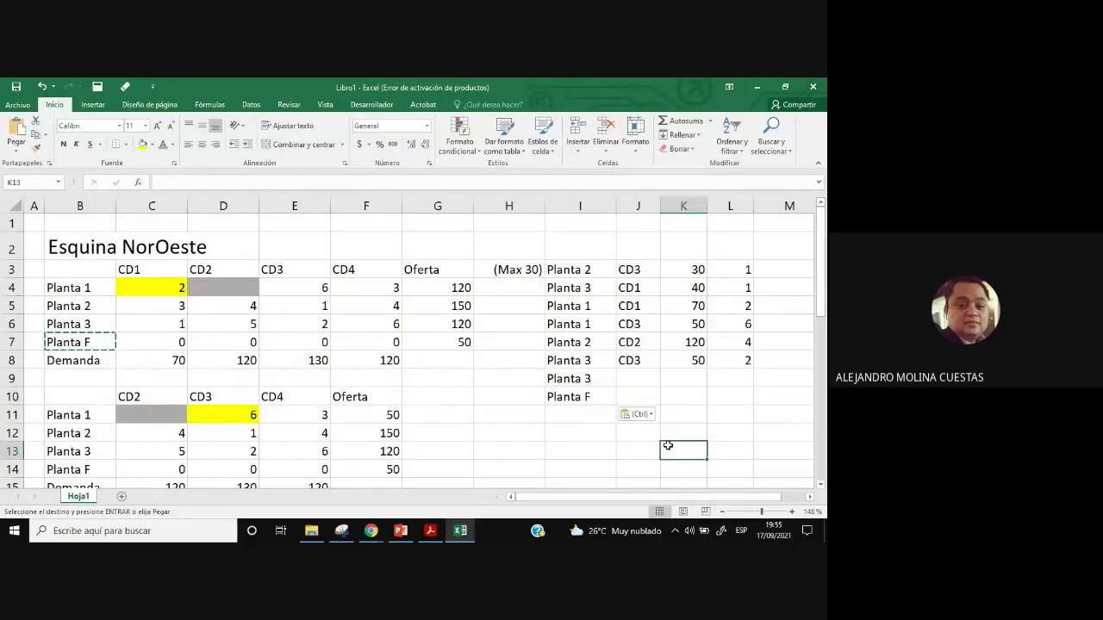
Copy the destination CD4 from F3 into J9 and J10.
{"action": "left_click", "coordinate": [335, 287]}
{"action": "left_click", "coordinate": [353, 273]}
{"action": "key", "text": "ctrl+c"}
{"action": "left_click", "coordinate": [631, 379]}
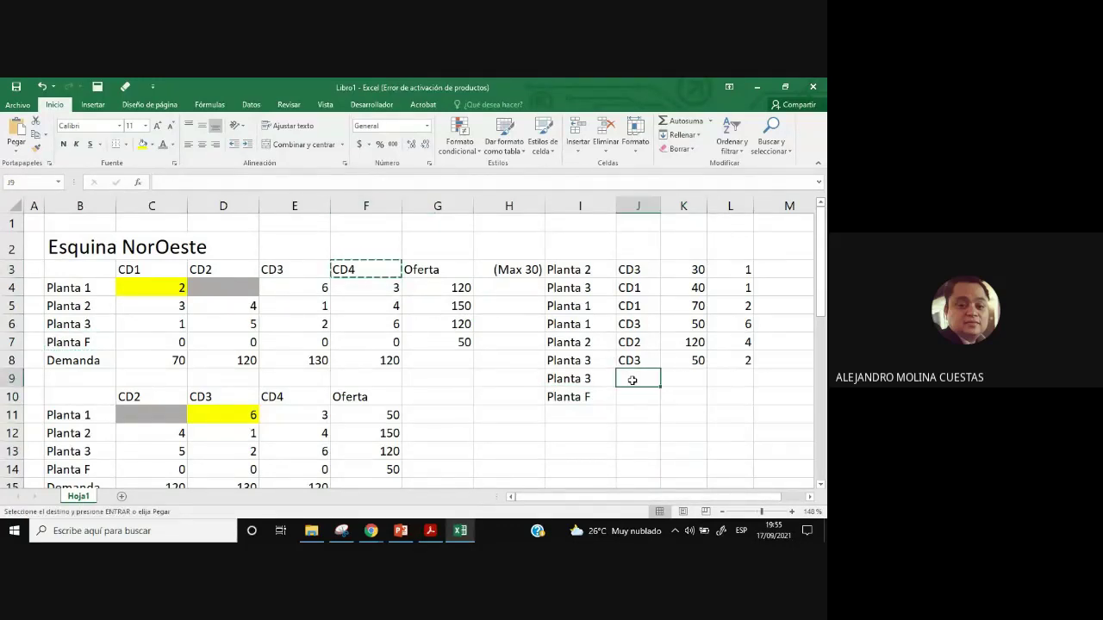
{"action": "key", "text": "ctrl+v"}
{"action": "left_click", "coordinate": [634, 395]}
{"action": "key", "text": "ctrl+v"}
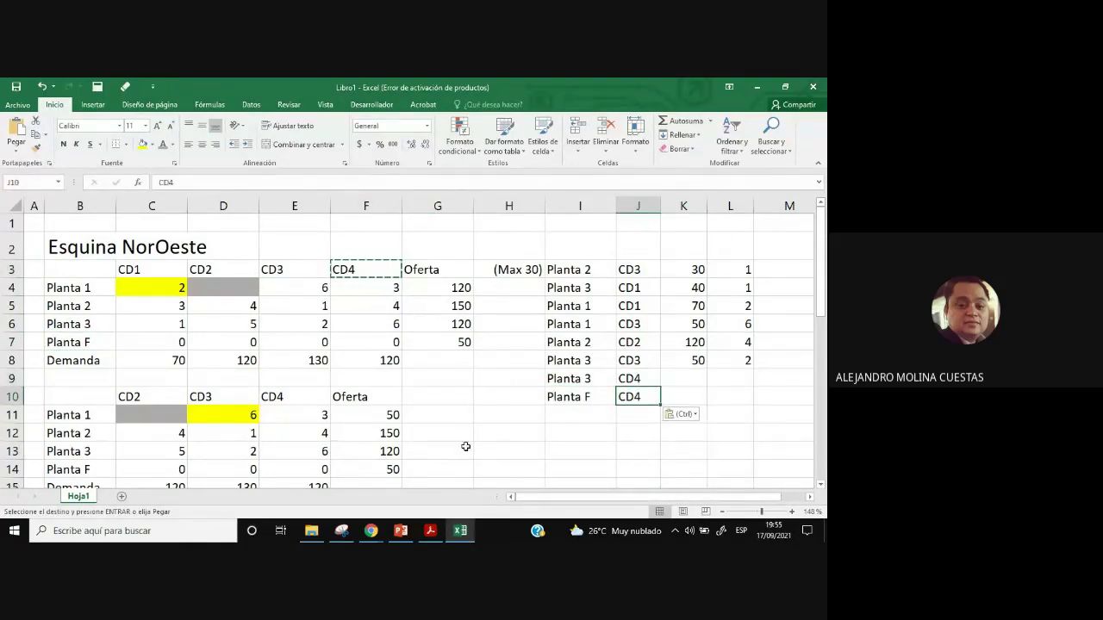
Check the last reduced table and enter quantity 70 in K9 and unit cost 6 in L9.
{"action": "left_click", "coordinate": [464, 433]}
{"action": "scroll", "coordinate": [465, 431], "scroll_direction": "down", "scroll_amount": 9}
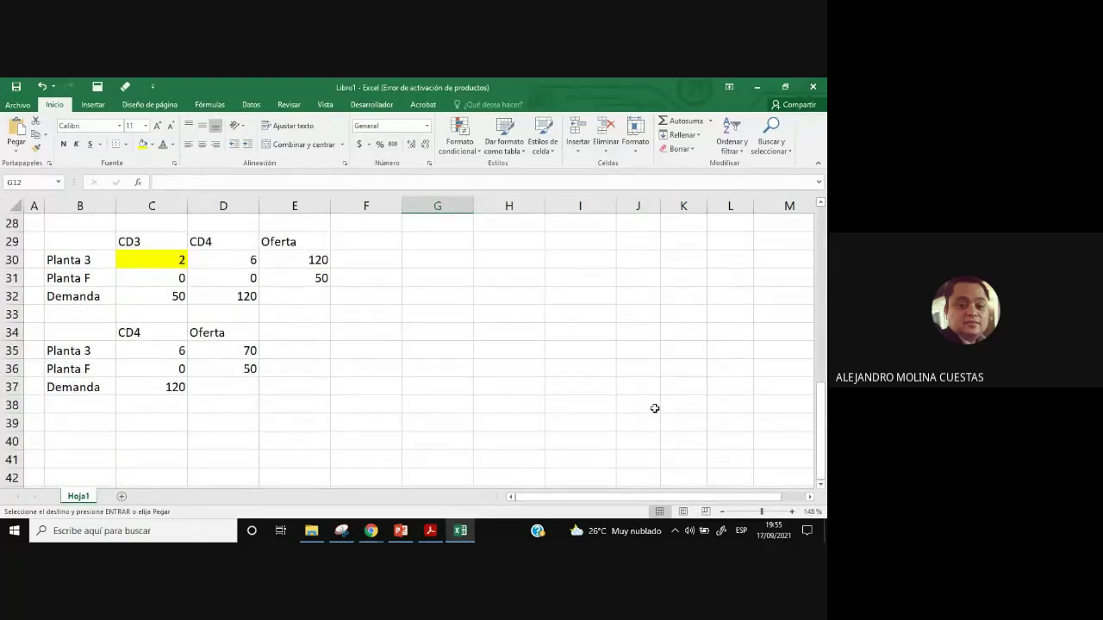
{"action": "scroll", "coordinate": [737, 399], "scroll_direction": "up", "scroll_amount": 3}
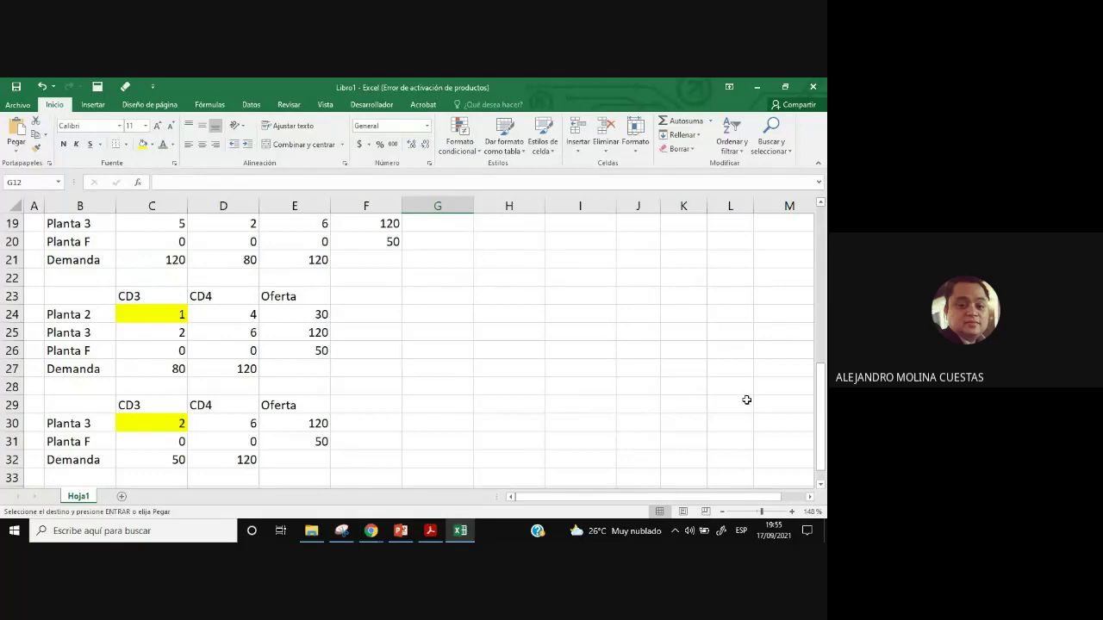
{"action": "scroll", "coordinate": [746, 400], "scroll_direction": "up", "scroll_amount": 6}
{"action": "left_click", "coordinate": [733, 379]}
{"action": "type", "text": "6"}
{"action": "key", "text": "Return"}
Enter quantity 50 in K10 and unit cost 0 in L10, and review the completed Planta F row.
{"action": "left_click", "coordinate": [702, 395]}
{"action": "type", "text": "50"}
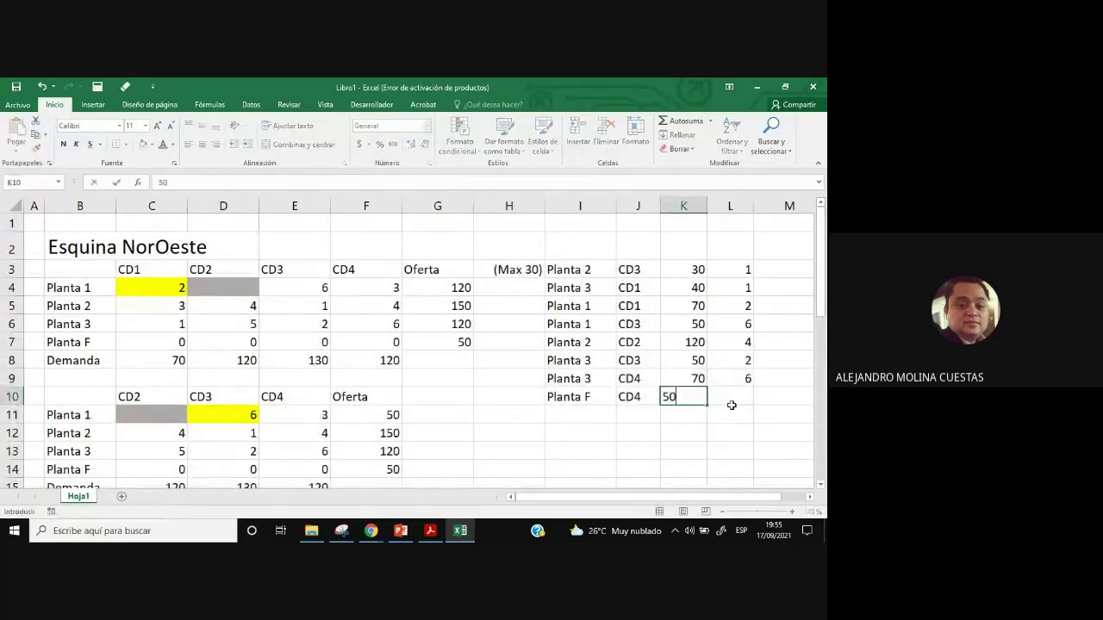
{"action": "left_click", "coordinate": [737, 398]}
{"action": "type", "text": "0"}
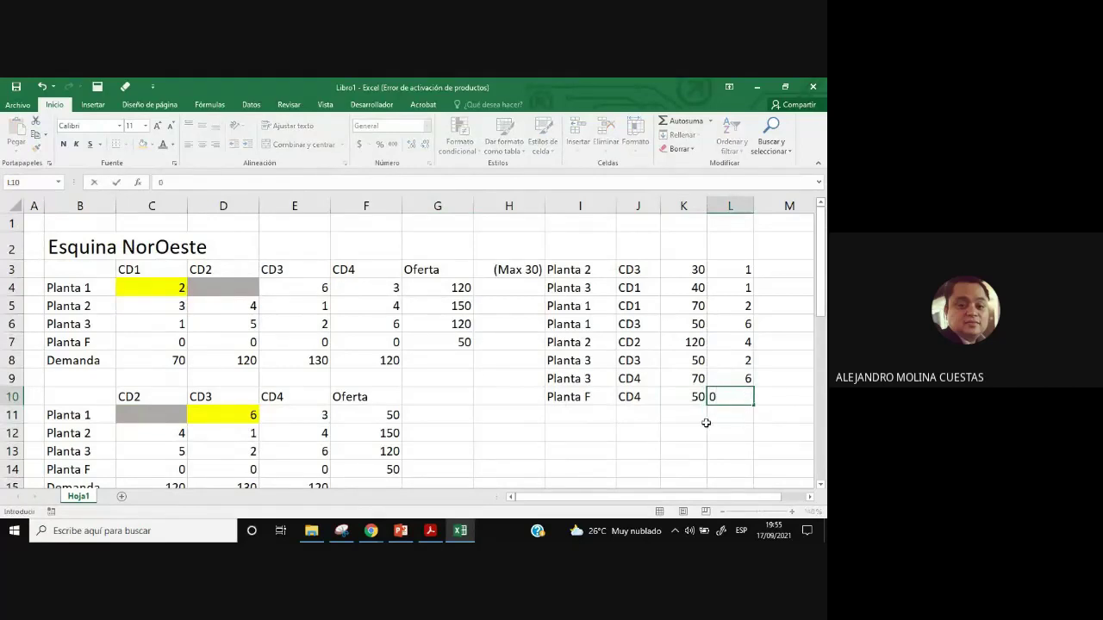
{"action": "key", "text": "Tab"}
{"action": "key", "text": "Tab"}
{"action": "key", "text": "Tab"}
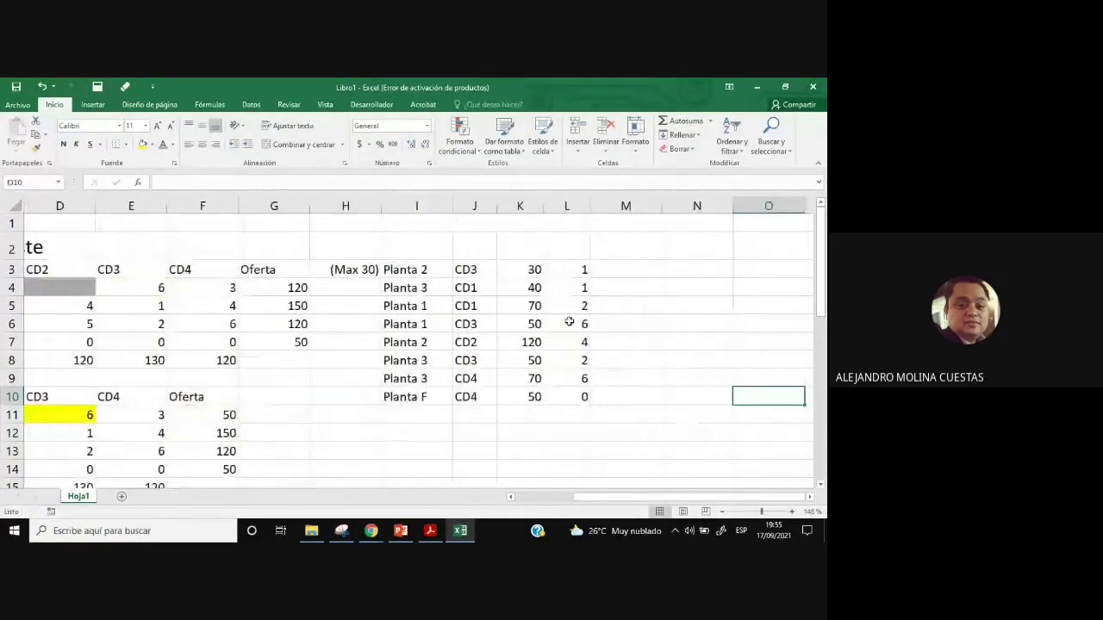
{"action": "left_click_drag", "start_coordinate": [418, 406], "coordinate": [590, 410]}
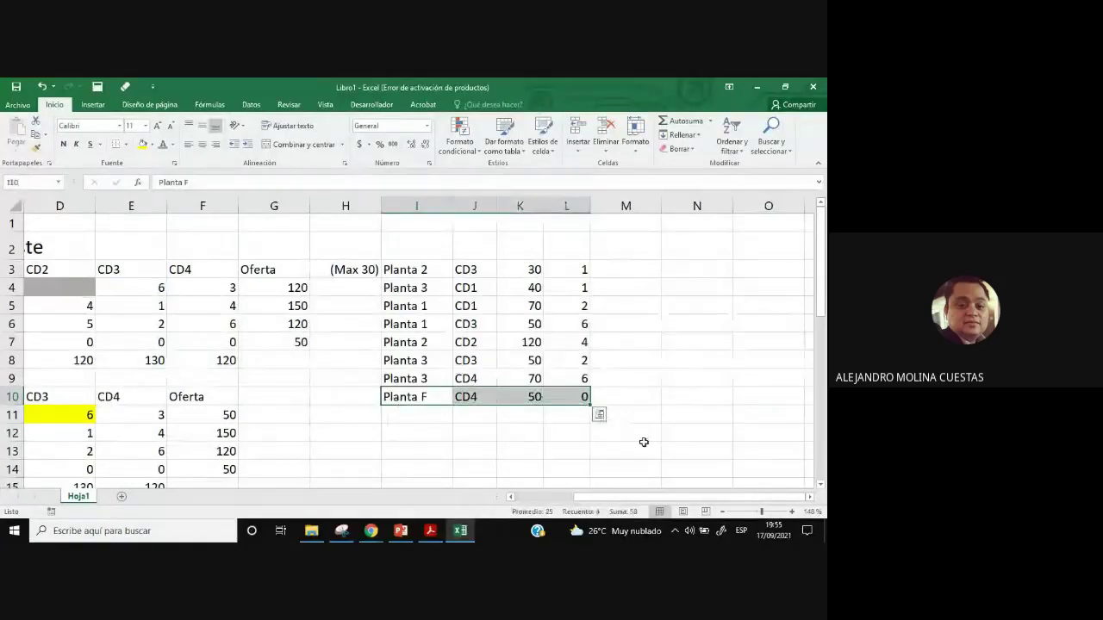
Calculate the cost of each assignment with =K3*L3 in M3 and fill the formula down to M10.
{"action": "left_click", "coordinate": [612, 284]}
{"action": "left_click", "coordinate": [604, 269]}
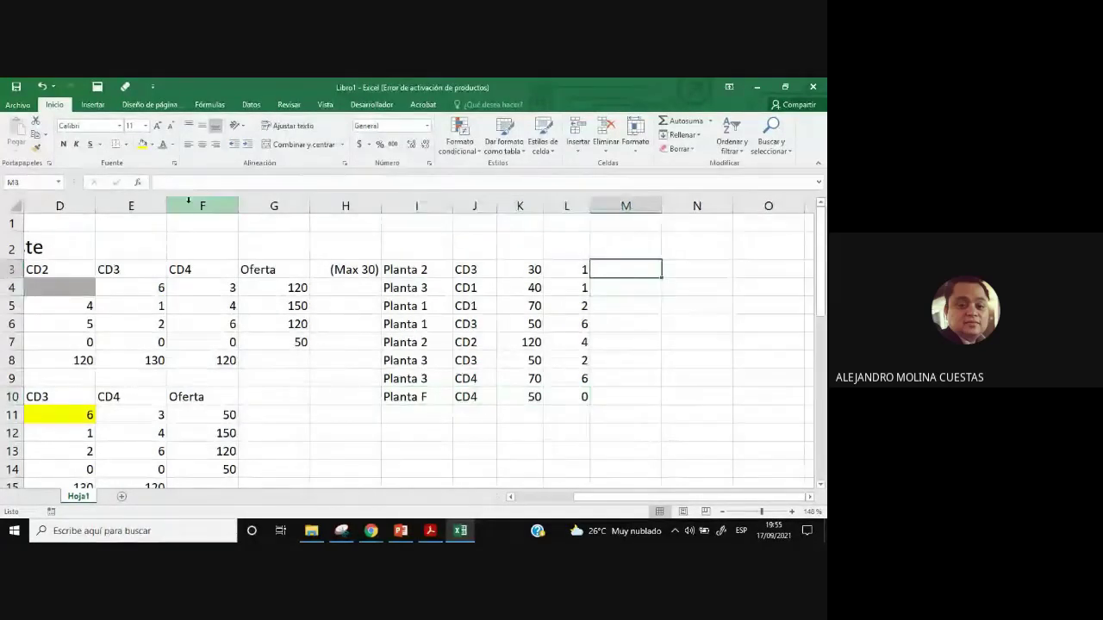
{"action": "type", "text": "="}
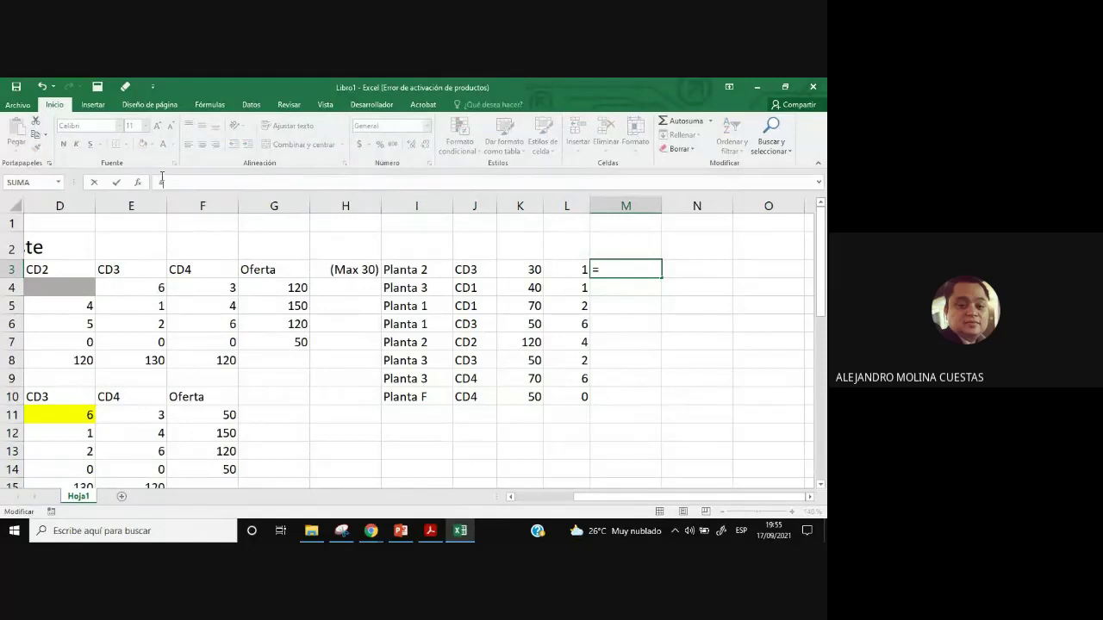
{"action": "left_click", "coordinate": [520, 270]}
{"action": "type", "text": "*"}
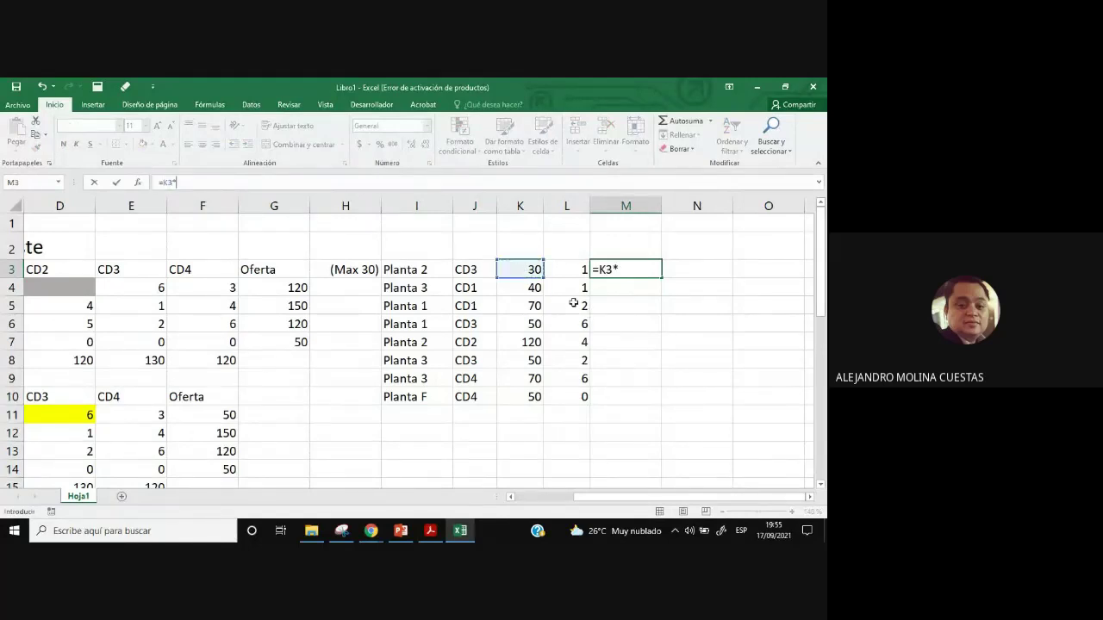
{"action": "left_click", "coordinate": [568, 275]}
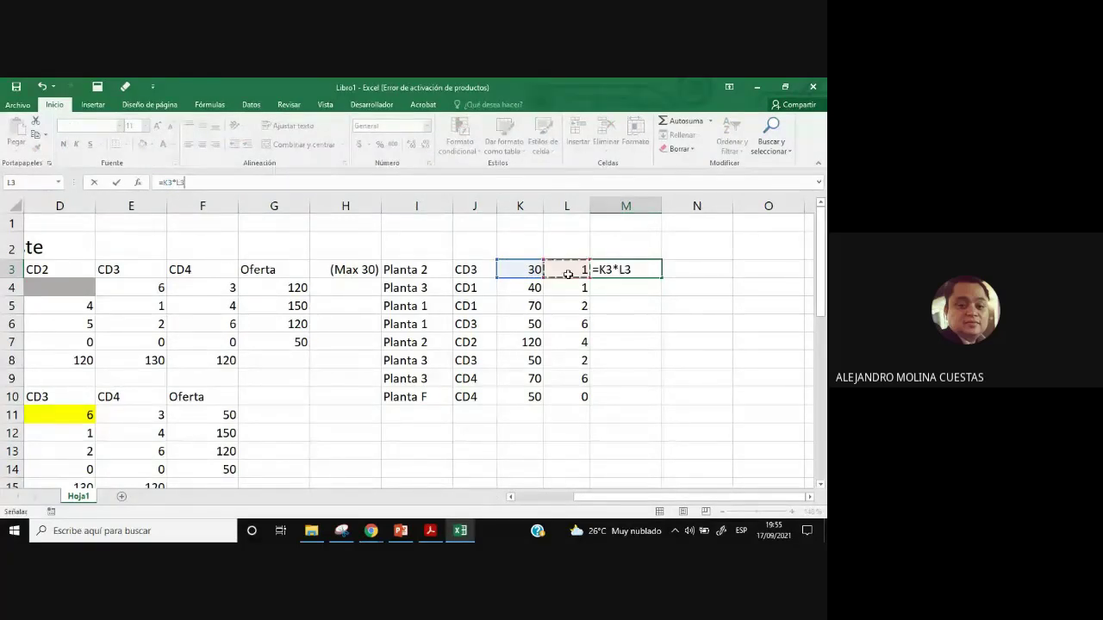
{"action": "key", "text": "ctrl+Return"}
{"action": "left_click_drag", "start_coordinate": [661, 278], "coordinate": [668, 414]}
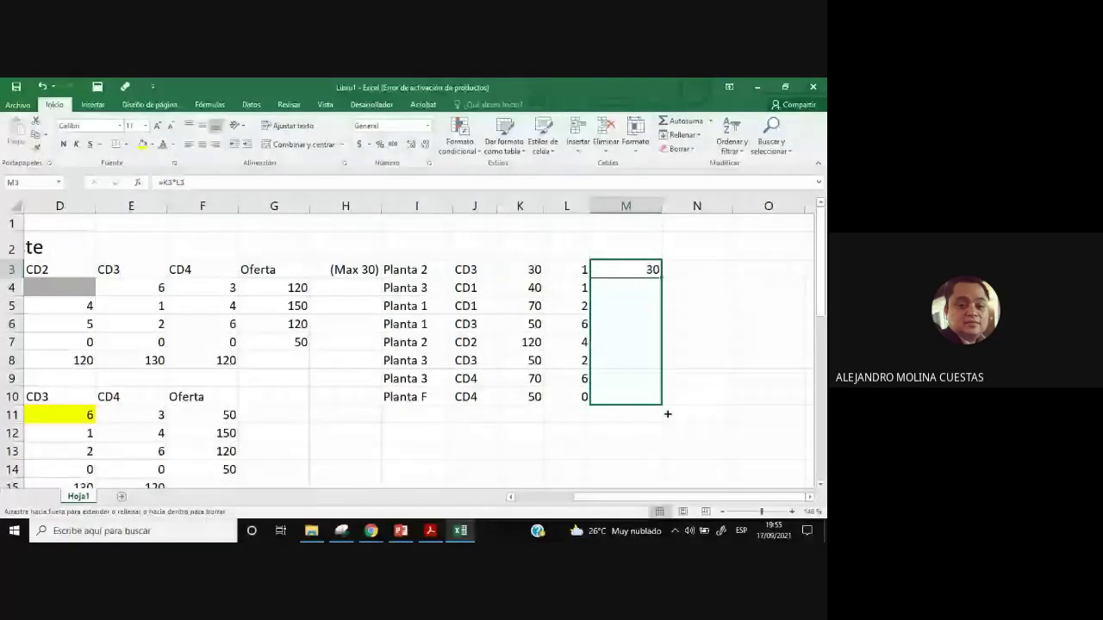
Total the assignment costs in M11 with =SUMA(M3:M10) and highlight the total cell in yellow.
{"action": "left_click", "coordinate": [642, 415]}
{"action": "type", "text": "="}
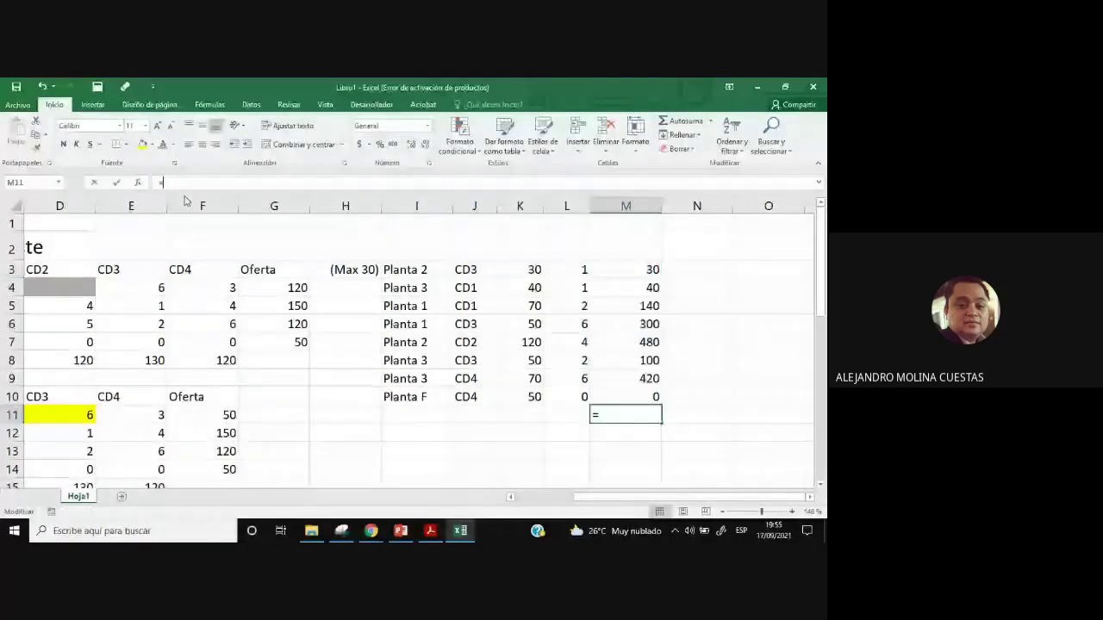
{"action": "double_click", "coordinate": [435, 268]}
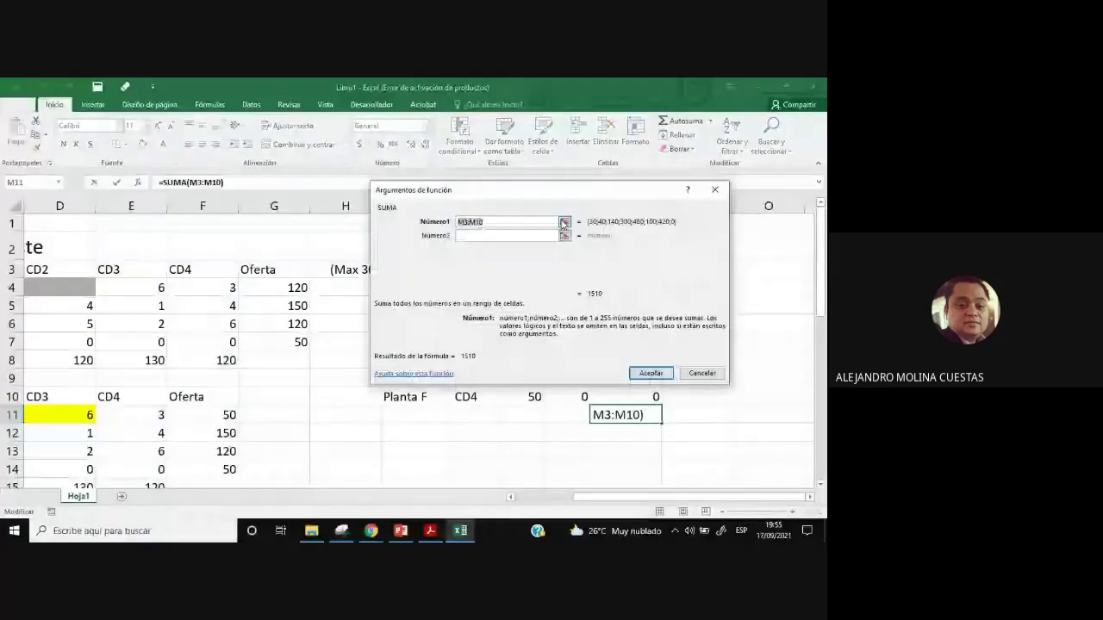
{"action": "left_click", "coordinate": [565, 222]}
{"action": "left_click_drag", "start_coordinate": [644, 336], "coordinate": [653, 394]}
{"action": "left_click", "coordinate": [660, 378]}
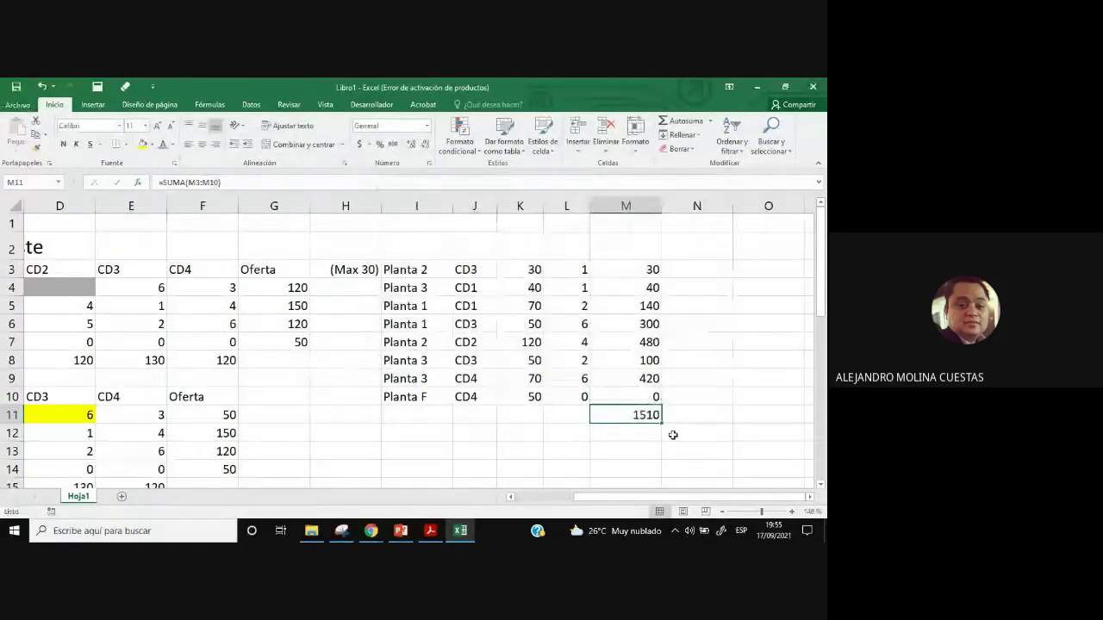
{"action": "left_click", "coordinate": [142, 146]}
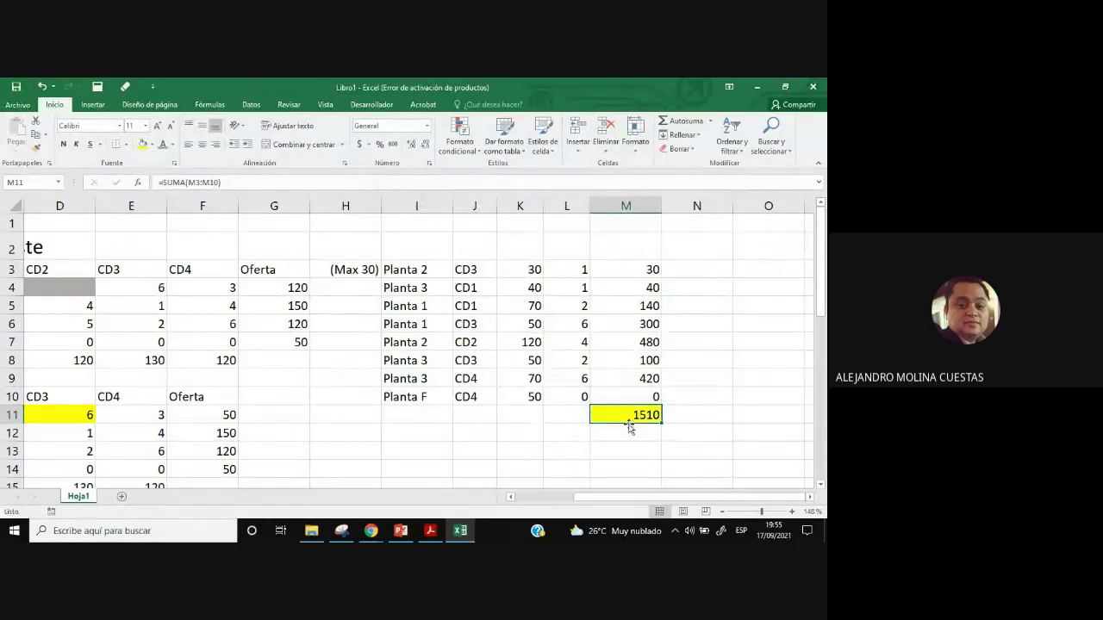
{"action": "left_click", "coordinate": [585, 414]}
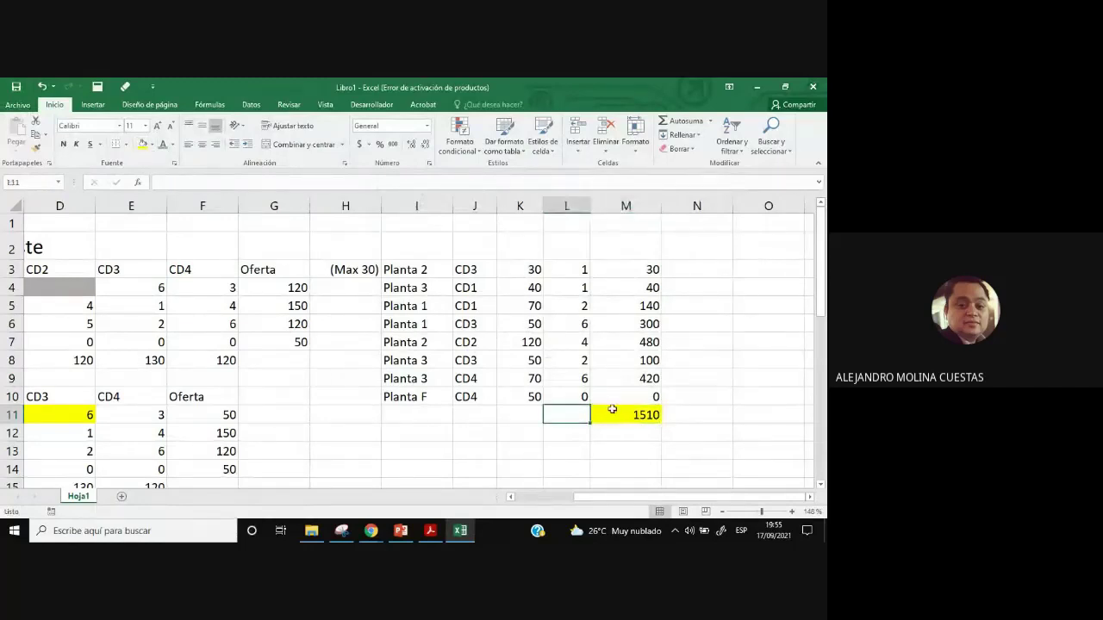
Review each assignment's plant, destination and quantity in rows 3 to 10 of the assignment list.
{"action": "left_click", "coordinate": [407, 273]}
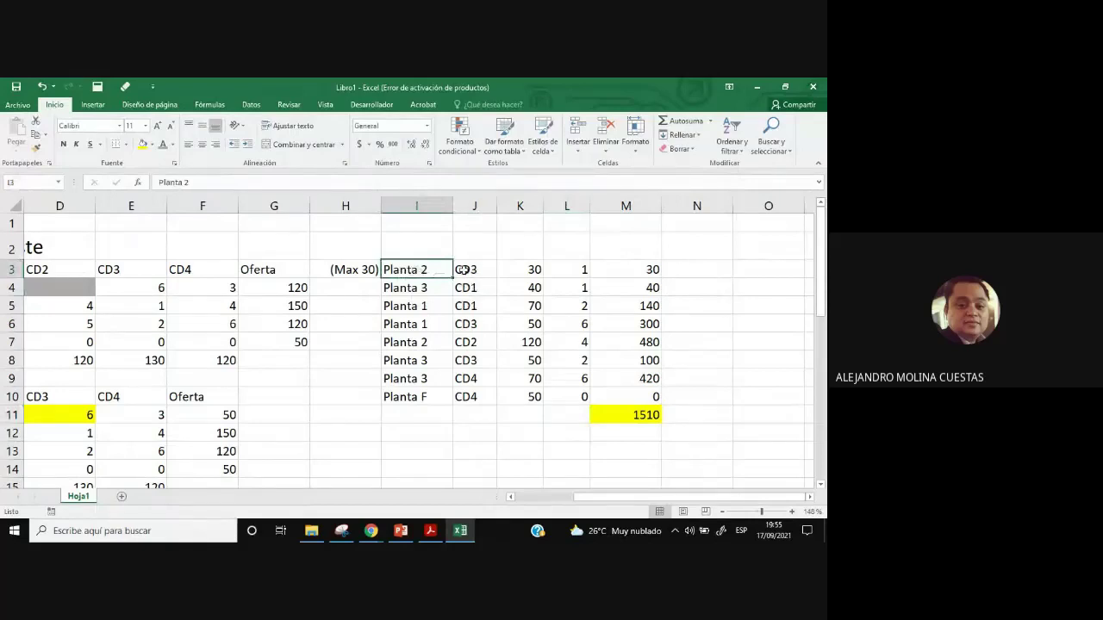
{"action": "left_click", "coordinate": [469, 270]}
{"action": "left_click", "coordinate": [514, 268]}
{"action": "left_click", "coordinate": [417, 293]}
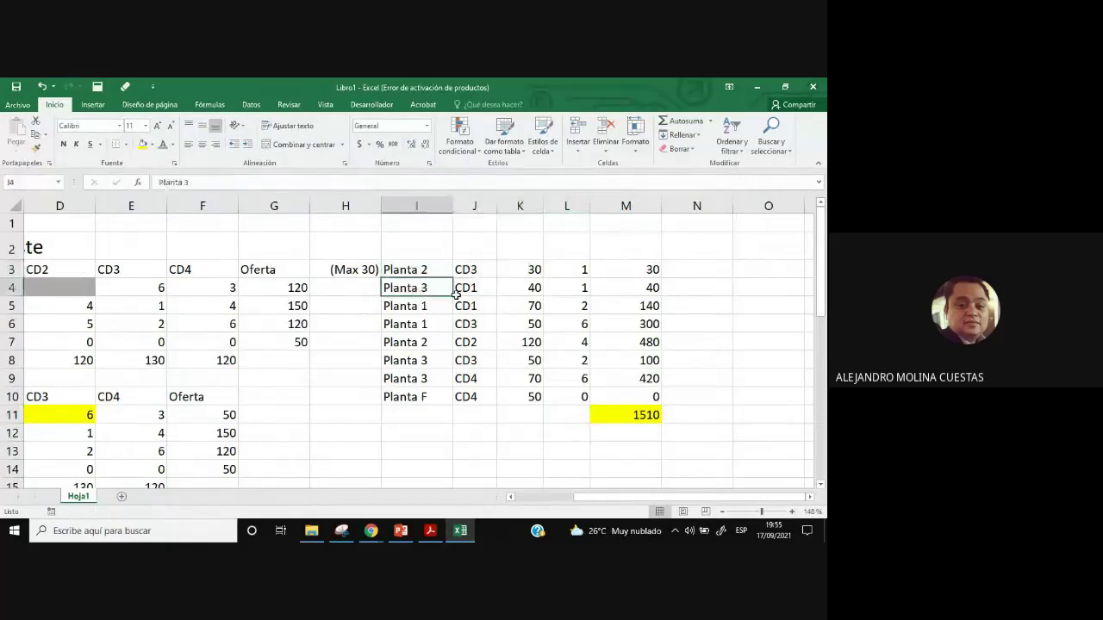
{"action": "left_click", "coordinate": [458, 294]}
{"action": "left_click", "coordinate": [417, 306]}
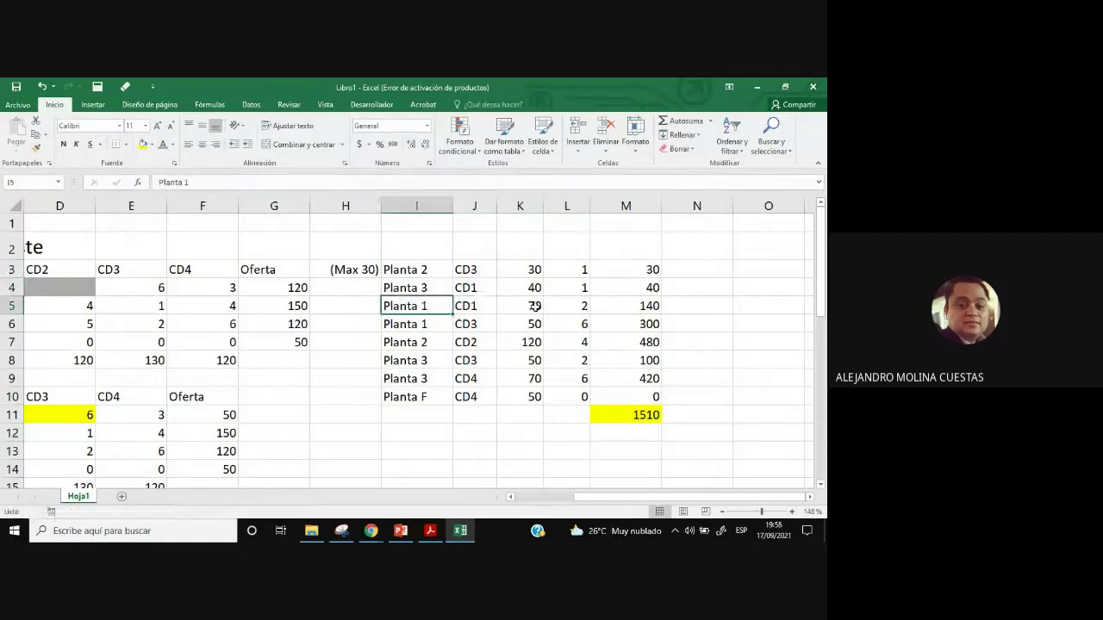
{"action": "left_click", "coordinate": [416, 324]}
{"action": "left_click", "coordinate": [467, 323]}
{"action": "left_click", "coordinate": [463, 342]}
{"action": "left_click", "coordinate": [525, 343]}
{"action": "left_click", "coordinate": [402, 361]}
{"action": "left_click", "coordinate": [461, 360]}
{"action": "left_click", "coordinate": [531, 362]}
{"action": "left_click", "coordinate": [427, 381]}
{"action": "left_click", "coordinate": [484, 382]}
{"action": "left_click", "coordinate": [519, 382]}
{"action": "left_click", "coordinate": [419, 399]}
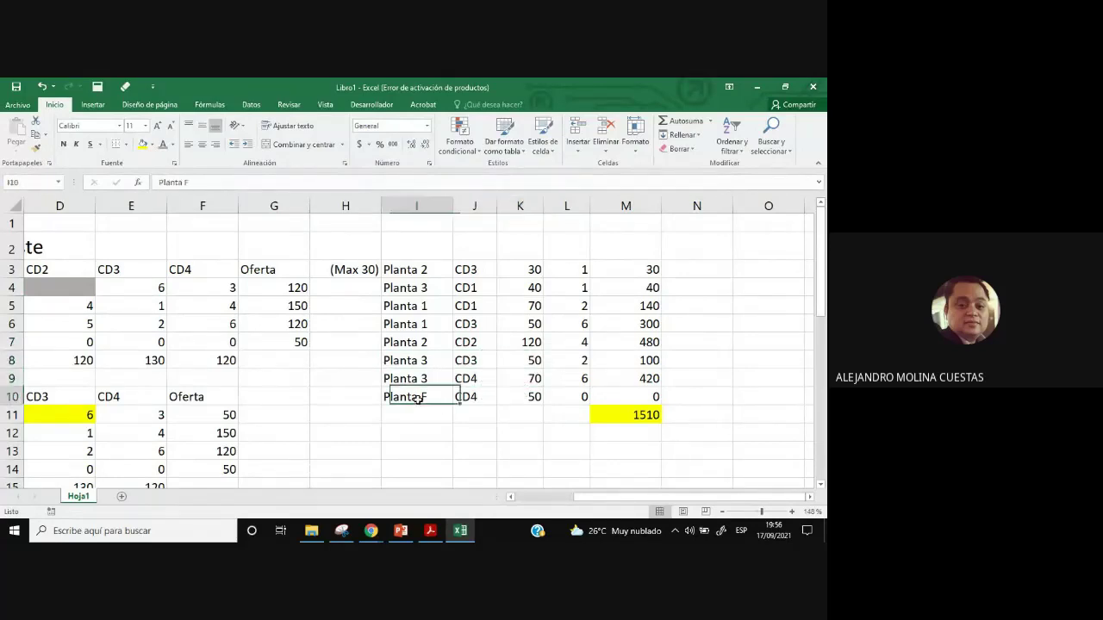
{"action": "left_click", "coordinate": [473, 395]}
{"action": "left_click", "coordinate": [530, 394]}
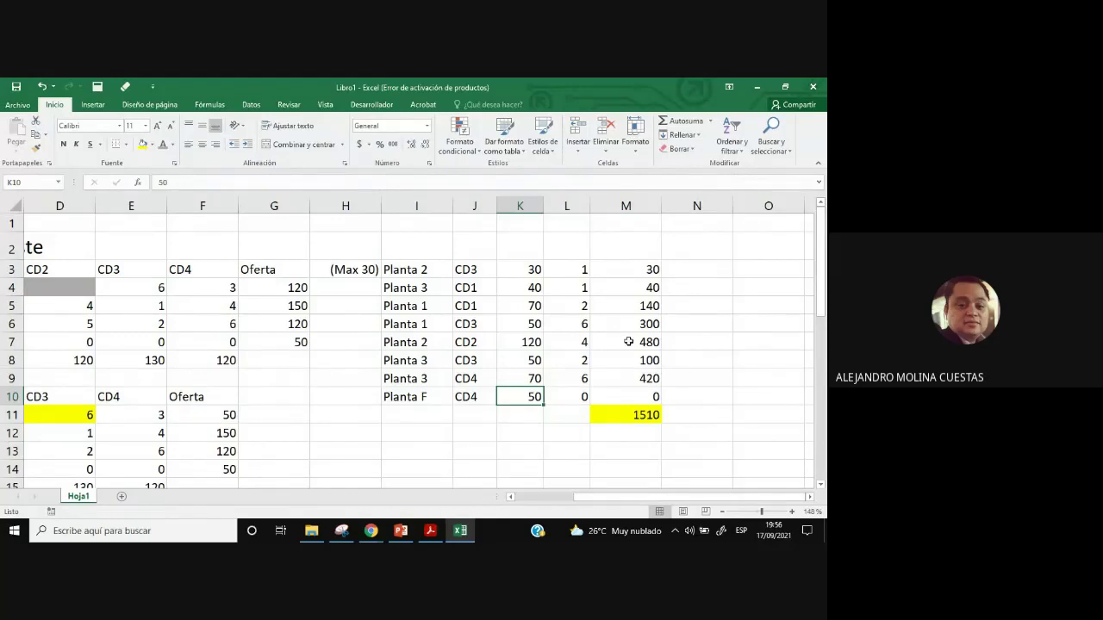
Copy the initial cost table B3:G8 and add a new worksheet to the workbook.
{"action": "left_click_drag", "start_coordinate": [637, 498], "coordinate": [567, 498]}
{"action": "scroll", "coordinate": [530, 401], "scroll_direction": "down", "scroll_amount": 9}
{"action": "scroll", "coordinate": [530, 401], "scroll_direction": "up", "scroll_amount": 5}
{"action": "scroll", "coordinate": [530, 404], "scroll_direction": "up", "scroll_amount": 4}
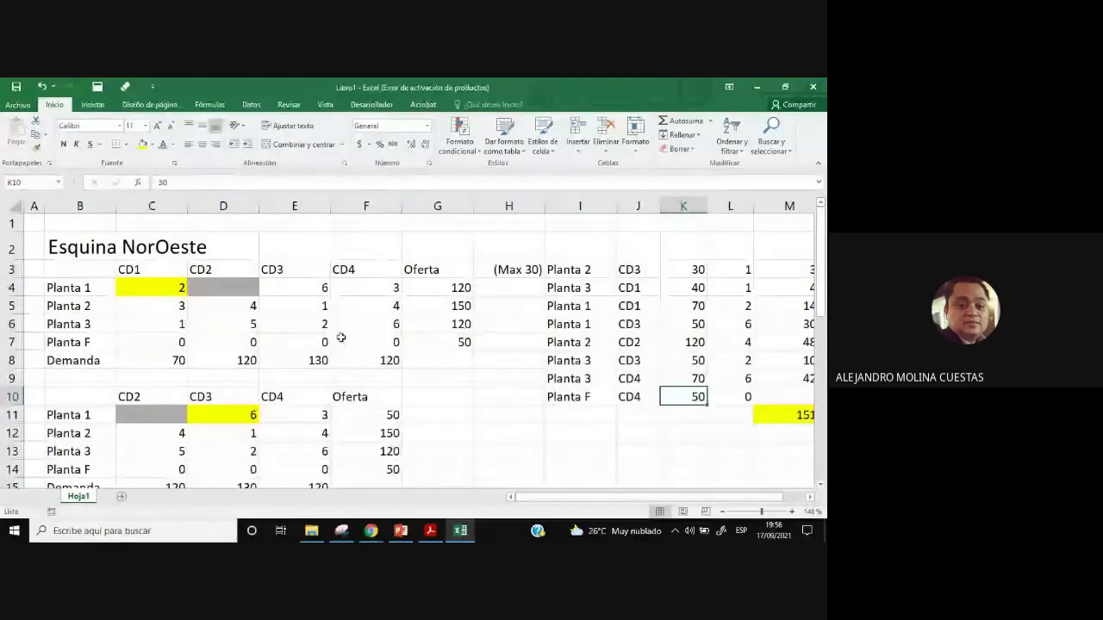
{"action": "left_click_drag", "start_coordinate": [79, 271], "coordinate": [436, 357]}
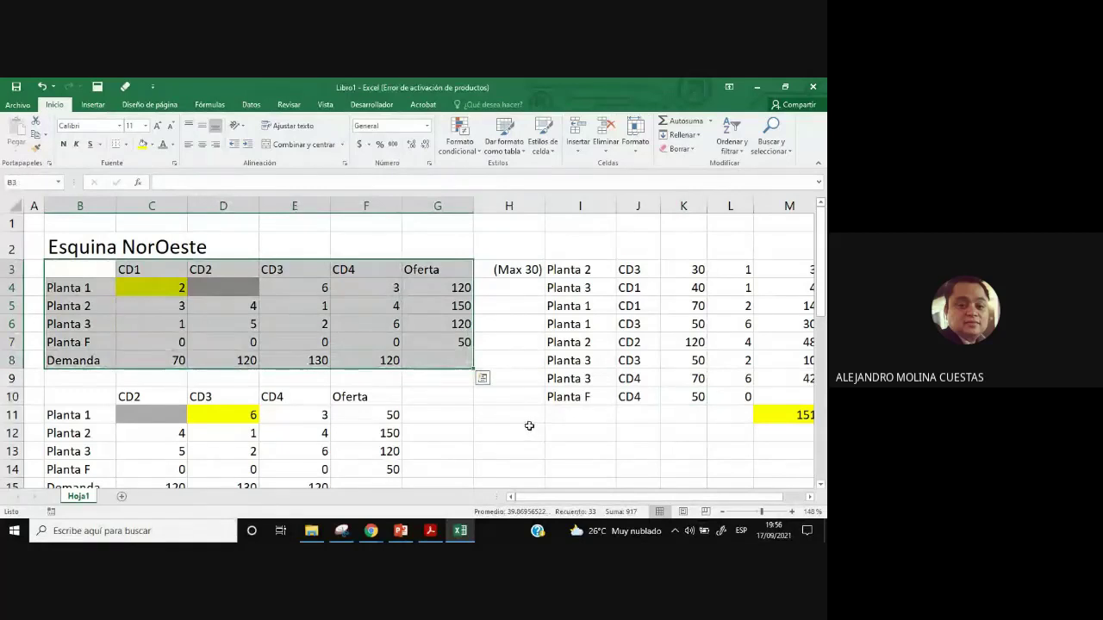
{"action": "key", "text": "ctrl+c"}
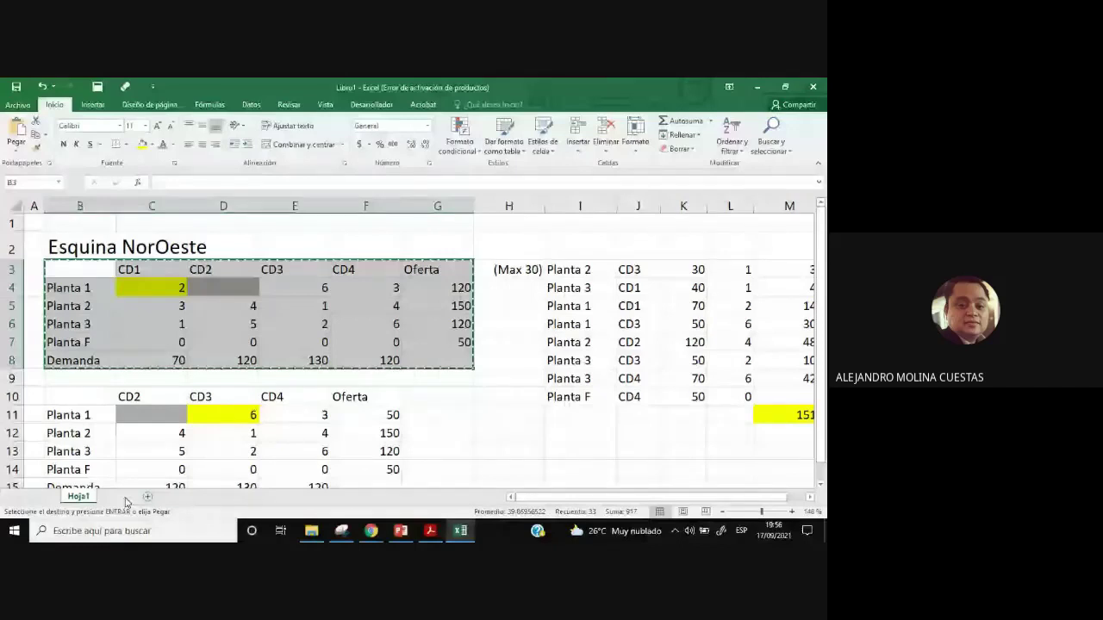
{"action": "left_click", "coordinate": [148, 497]}
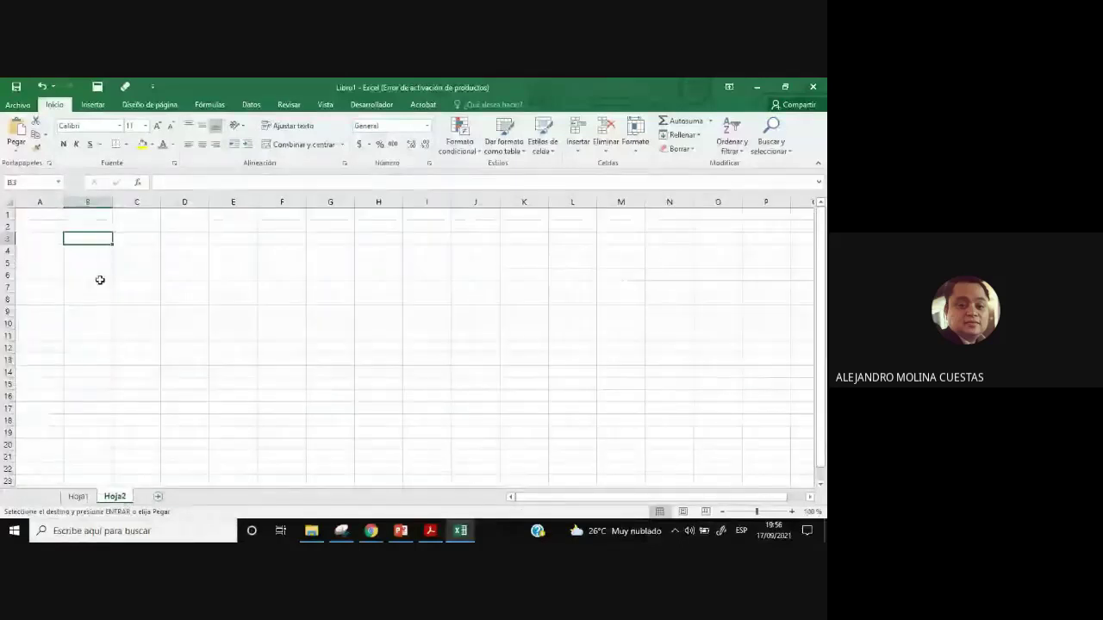
Copy the title together with the initial table, B2:G8 on Hoja1, and paste it at B3 on Hoja2.
{"action": "key", "text": "ctrl+Page_Up"}
{"action": "left_click_drag", "start_coordinate": [80, 247], "coordinate": [466, 360]}
{"action": "key", "text": "ctrl+c"}
{"action": "left_click", "coordinate": [130, 499]}
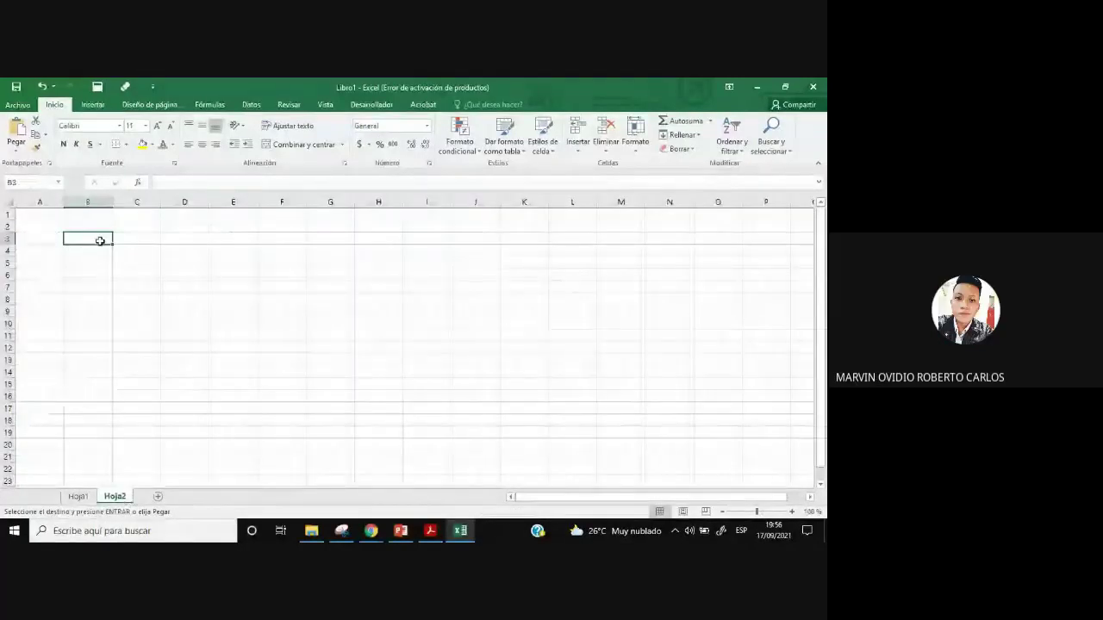
{"action": "key", "text": "ctrl+v"}
{"action": "left_click", "coordinate": [330, 400]}
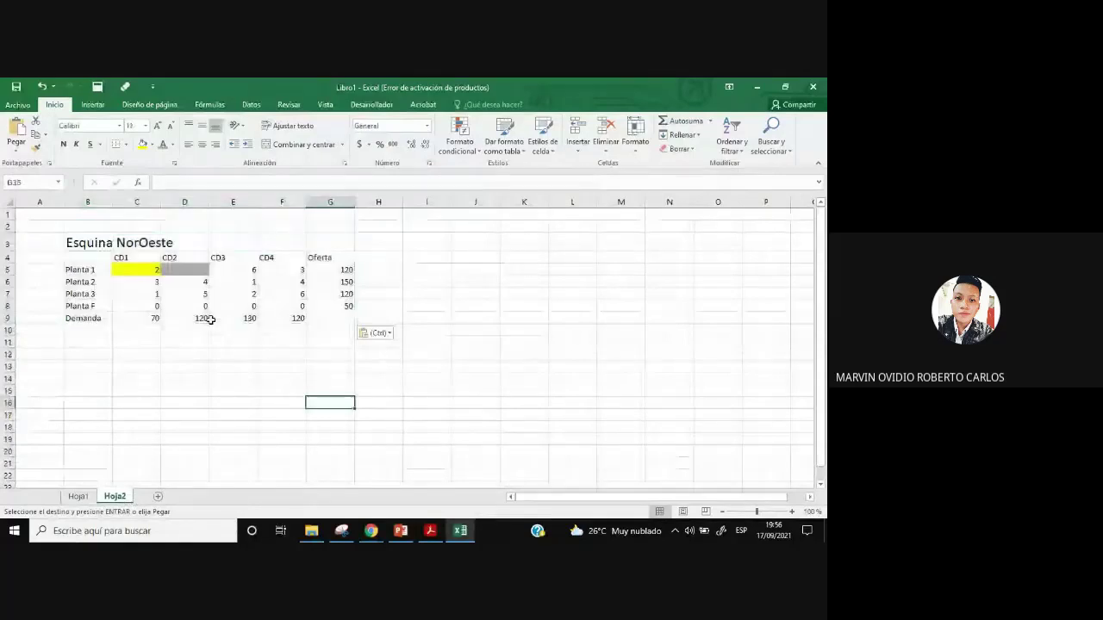
Change the title in B3 of Hoja2 to "Aproximación Vogel" and return to Hoja1.
{"action": "left_click", "coordinate": [96, 249]}
{"action": "type", "text": "Apr"}
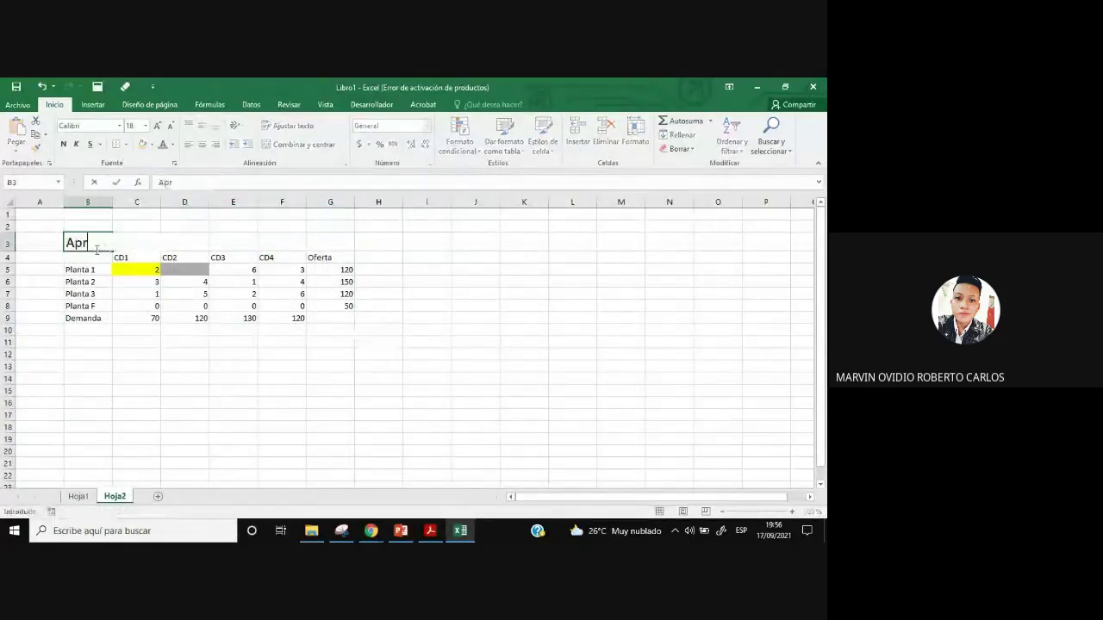
{"action": "type", "text": "oximac"}
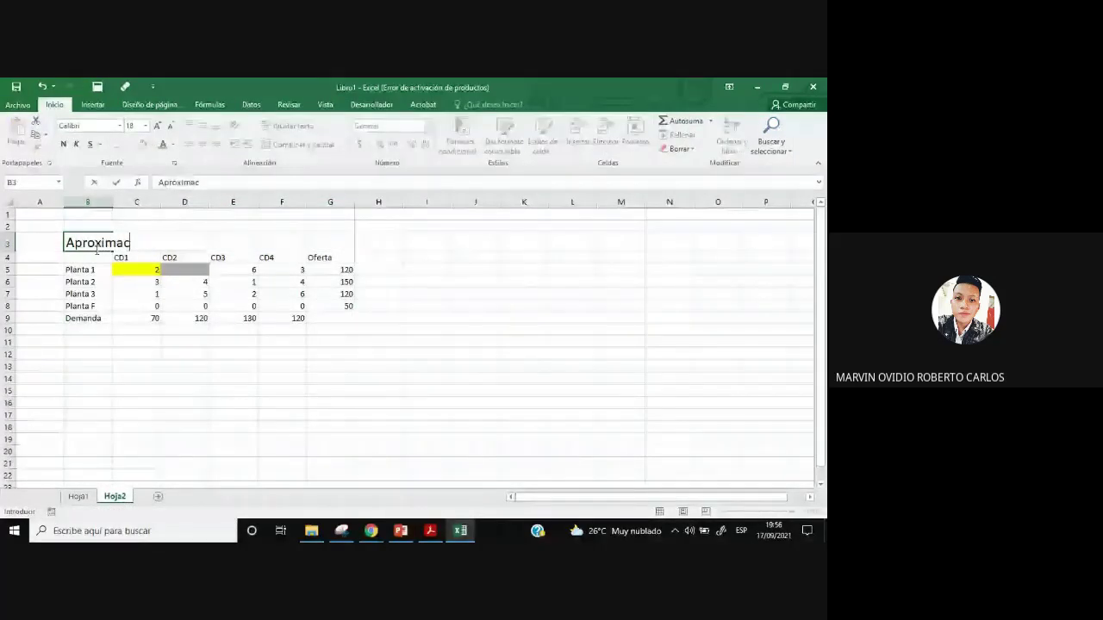
{"action": "type", "text": "ión Vogel"}
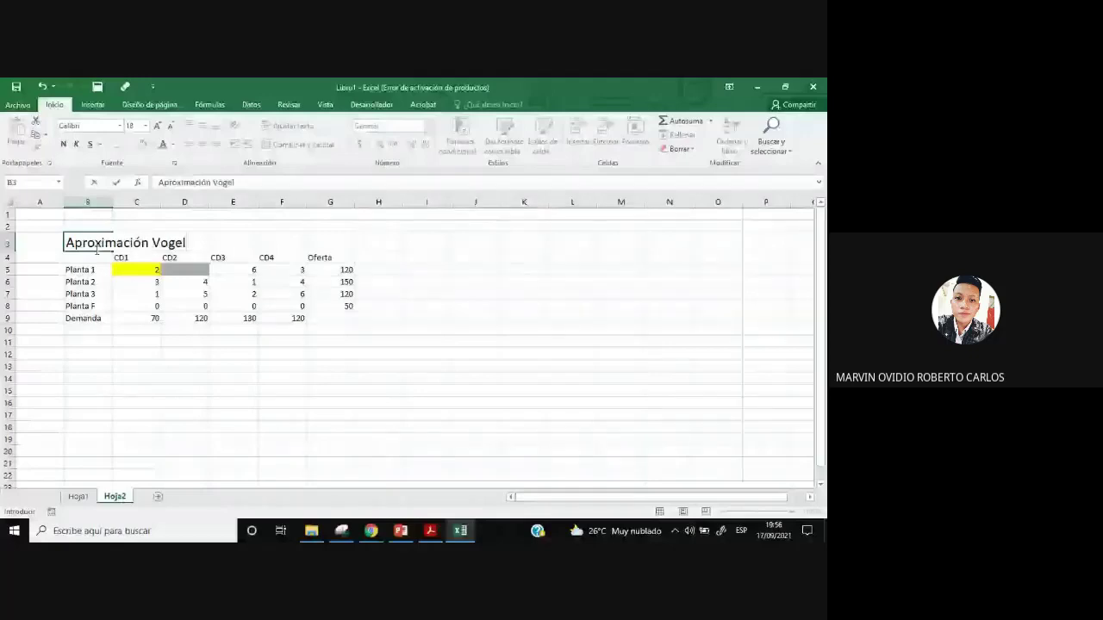
{"action": "key", "text": "ctrl+Page_Up"}
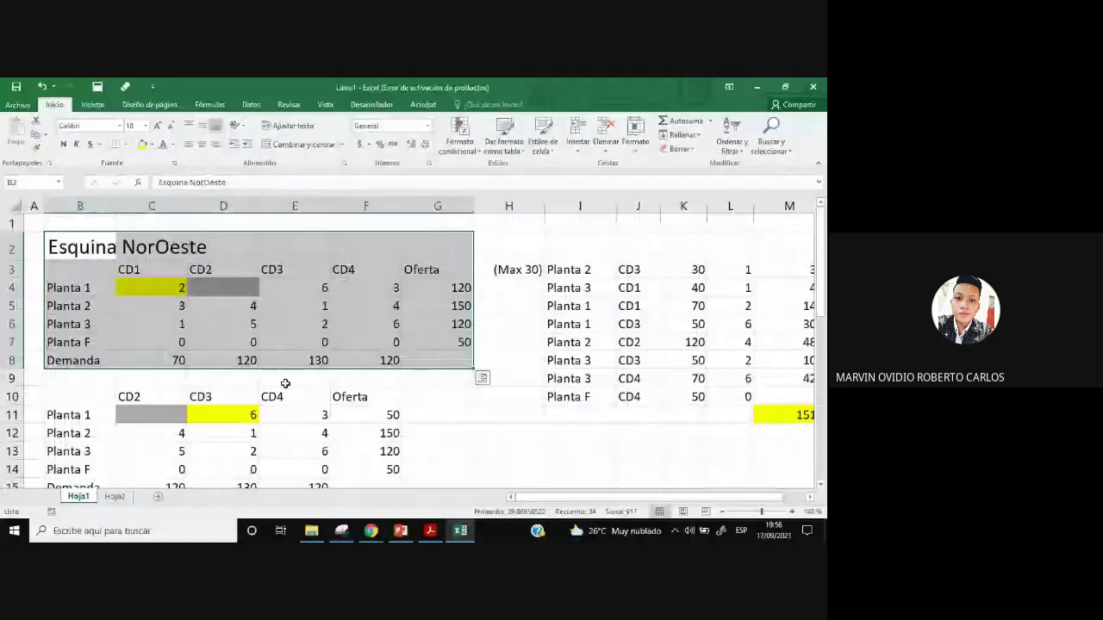
{"action": "left_click", "coordinate": [508, 451]}
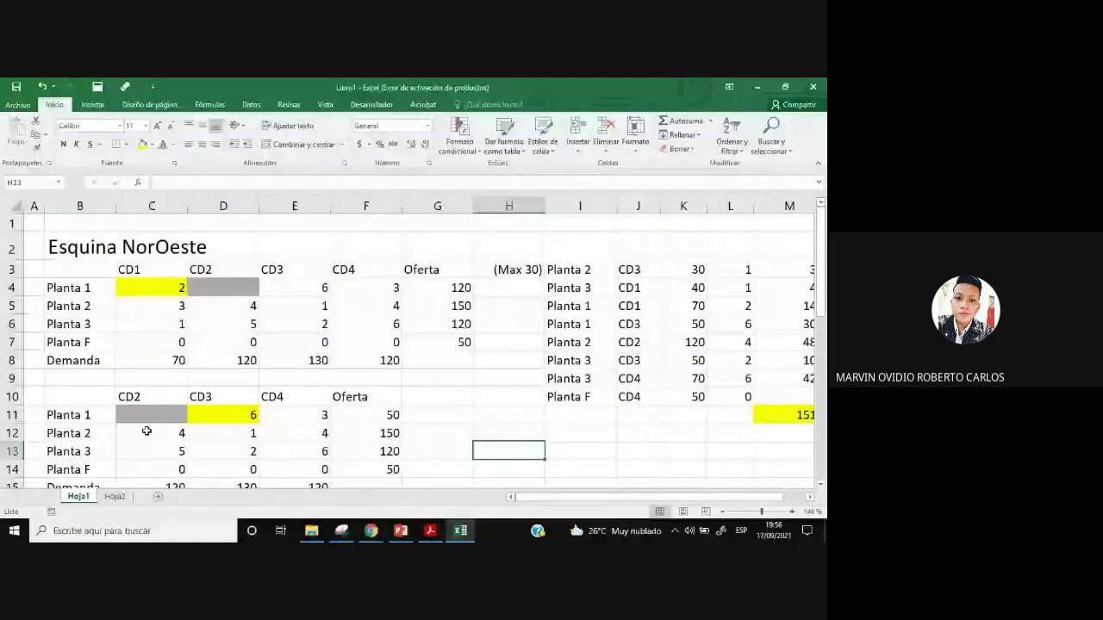
Remove the fill colours from the cost cells C5:F8 on Hoja2 and enlarge the sheet's zoom to 110%.
{"action": "key", "text": "ctrl+Page_Down"}
{"action": "left_click_drag", "start_coordinate": [158, 269], "coordinate": [287, 307]}
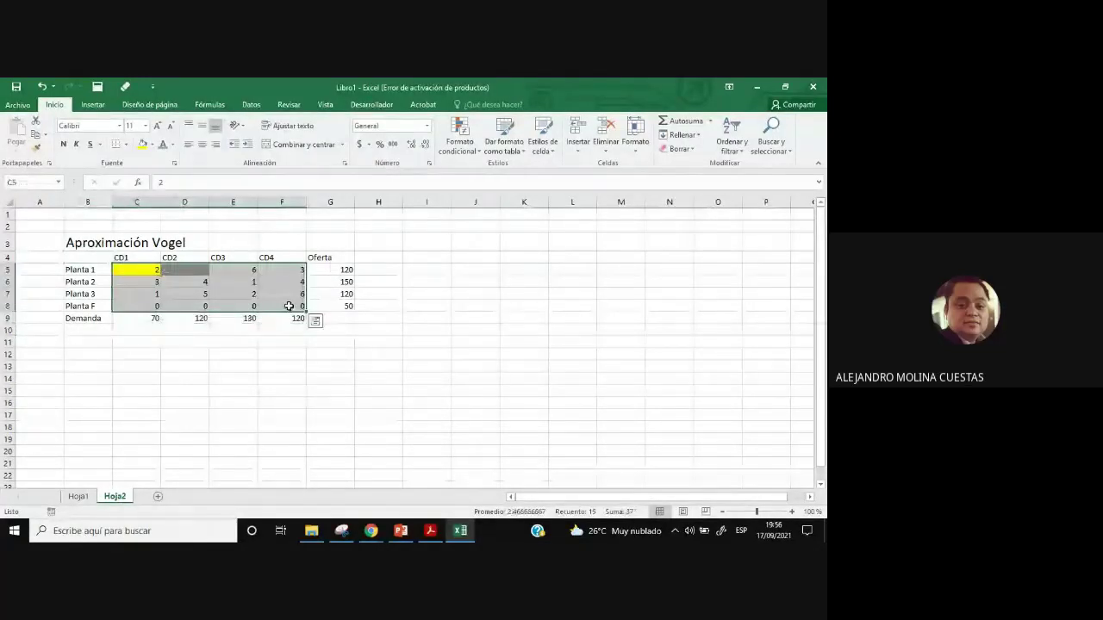
{"action": "left_click", "coordinate": [151, 145]}
{"action": "left_click", "coordinate": [177, 251]}
{"action": "left_click", "coordinate": [475, 390]}
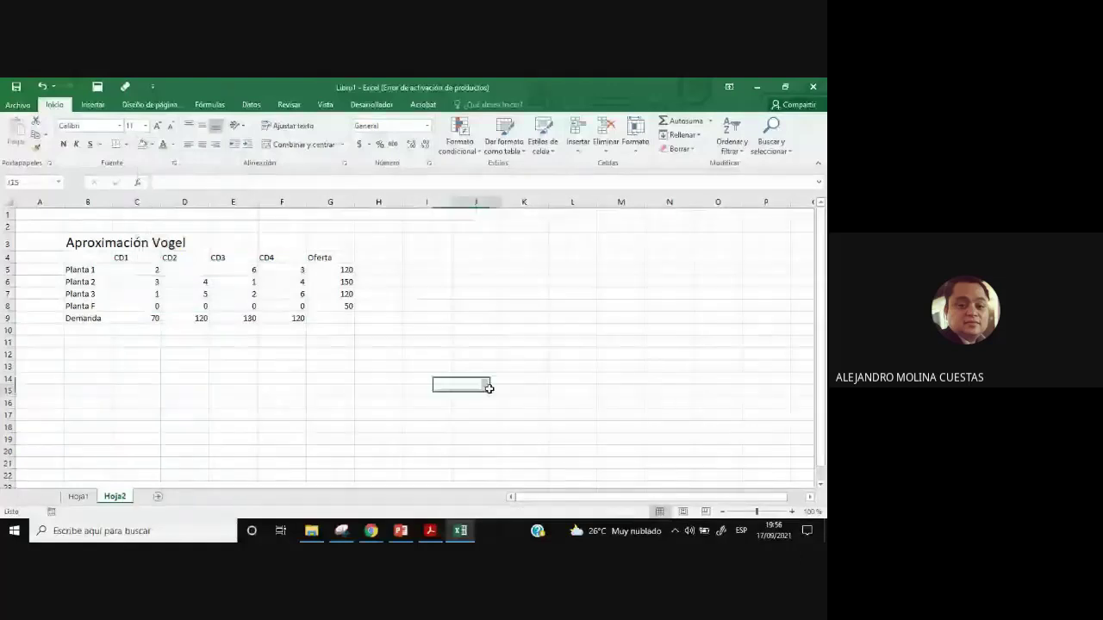
{"action": "left_click", "coordinate": [190, 270]}
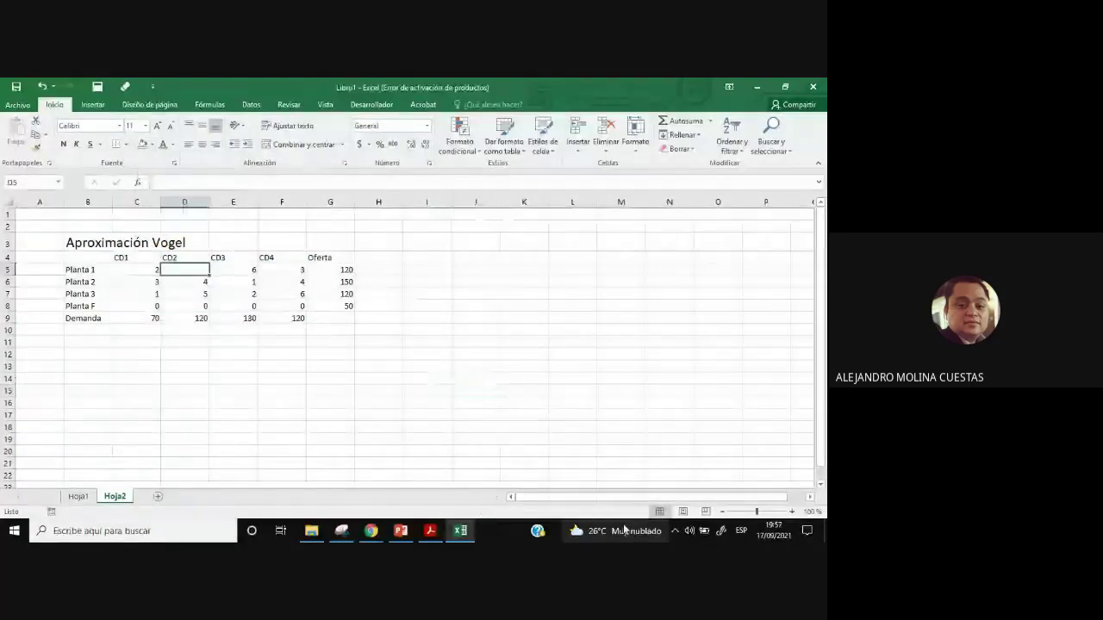
{"action": "left_click", "coordinate": [760, 514]}
{"action": "left_click_drag", "start_coordinate": [759, 515], "coordinate": [764, 512]}
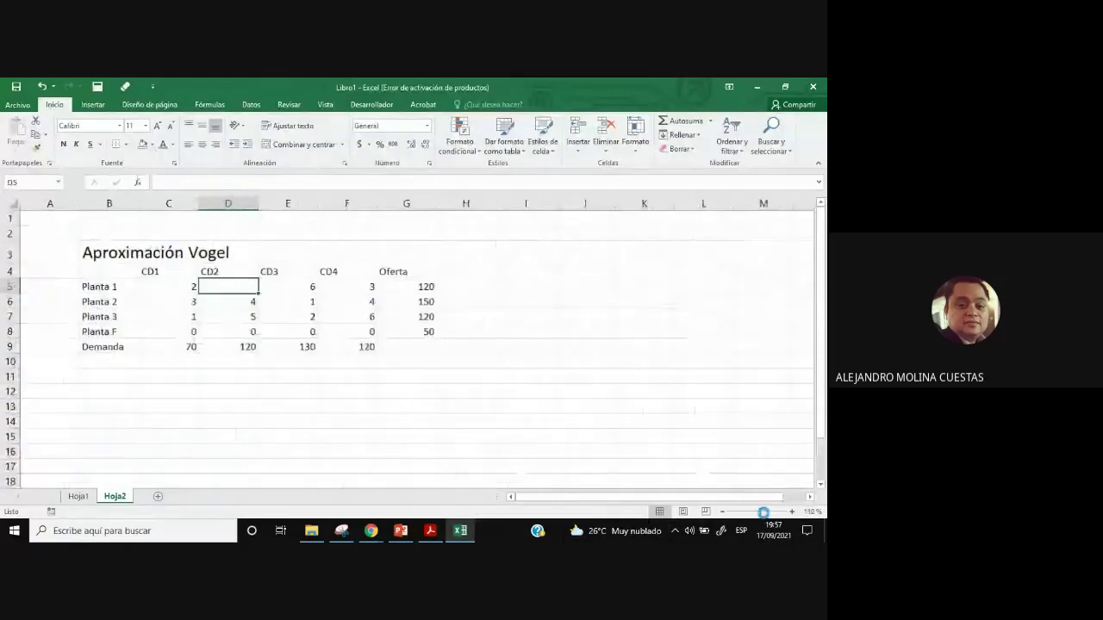
Examine the Planta 3 to CD1 assignment across I4:M4 on Hoja1.
{"action": "left_click", "coordinate": [79, 497]}
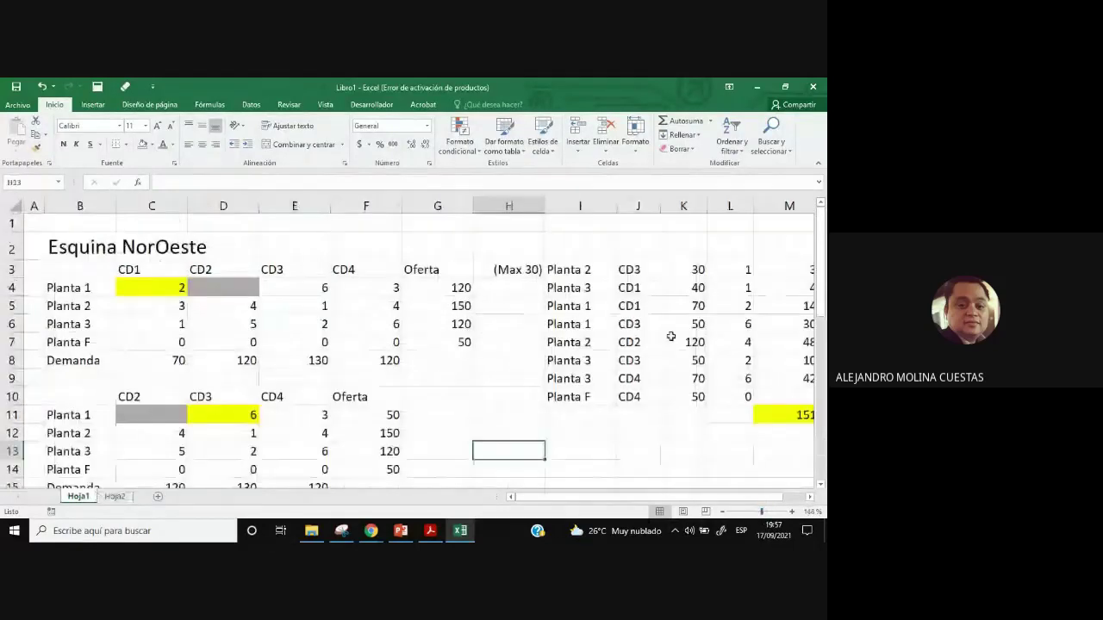
{"action": "left_click", "coordinate": [579, 288]}
{"action": "left_click", "coordinate": [633, 288]}
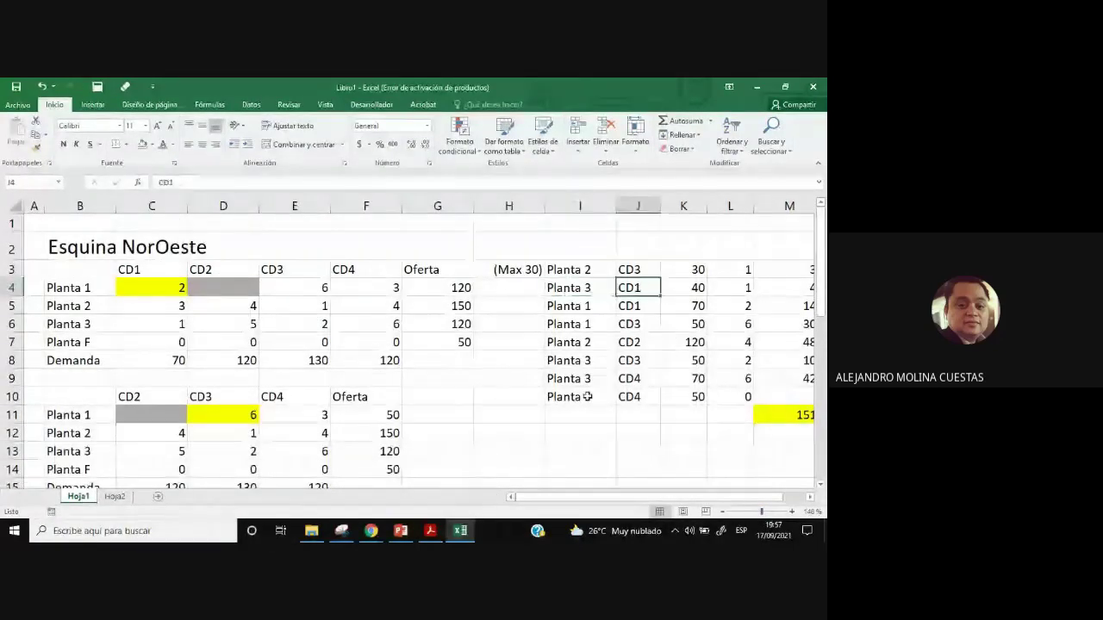
{"action": "mouse_move", "coordinate": [433, 534]}
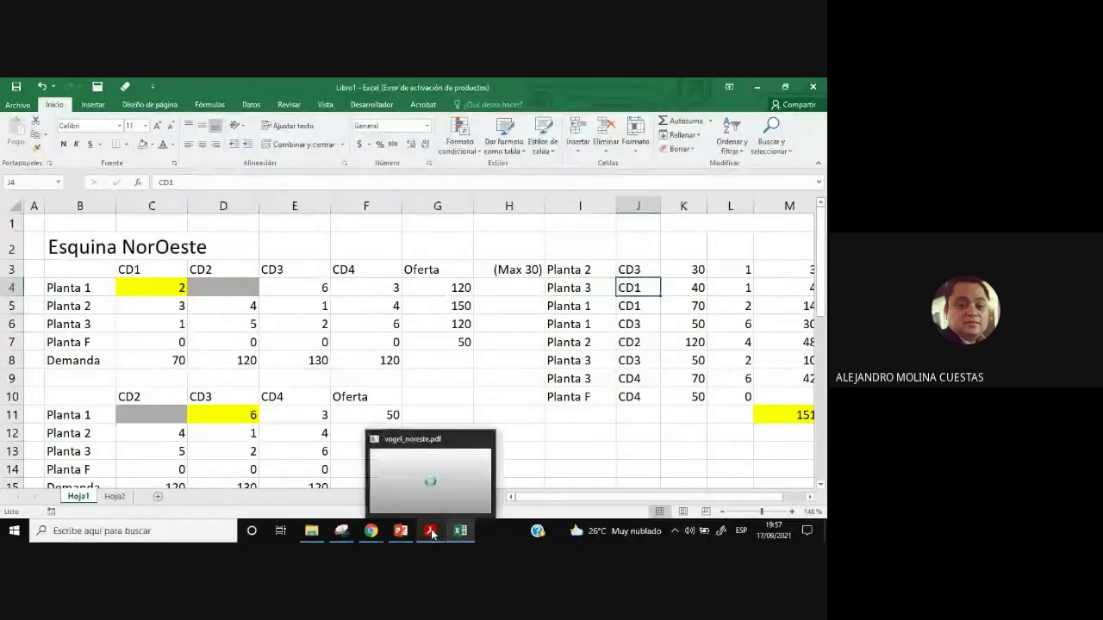
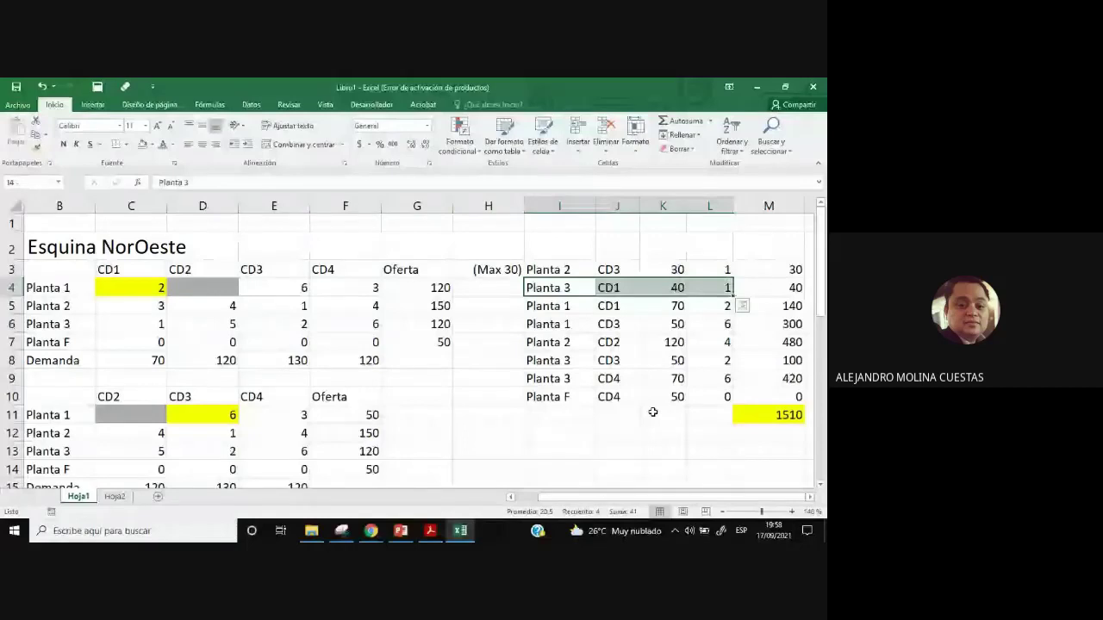
{"action": "key", "text": "Right"}
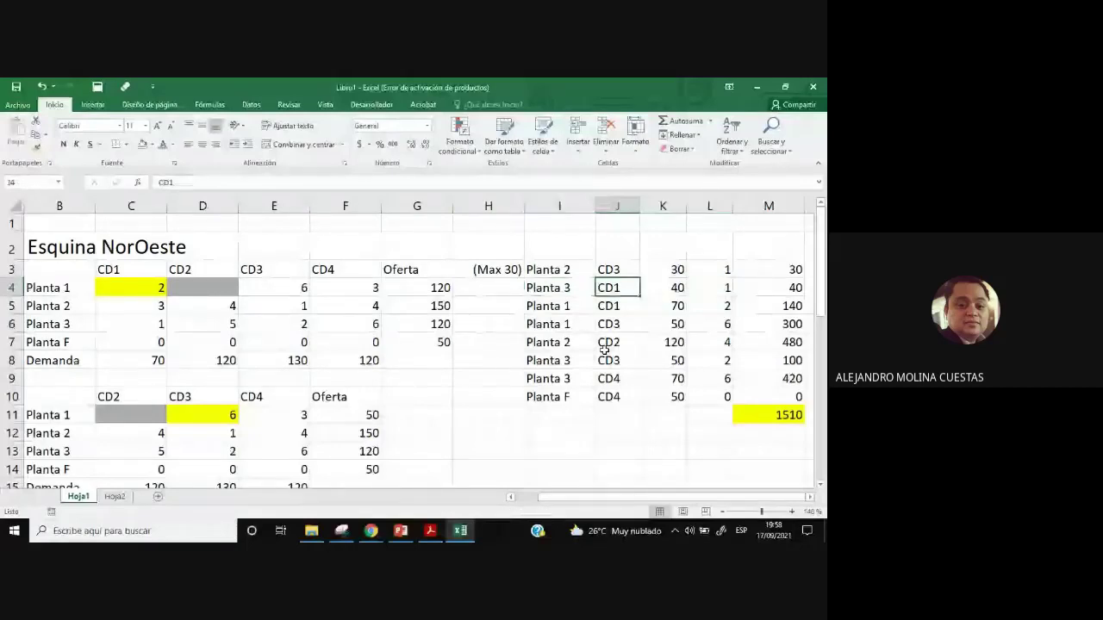
{"action": "key", "text": "Left"}
{"action": "key", "text": "shift+Right"}
{"action": "key", "text": "shift+Right"}
{"action": "key", "text": "shift+Right"}
{"action": "key", "text": "shift+Right"}
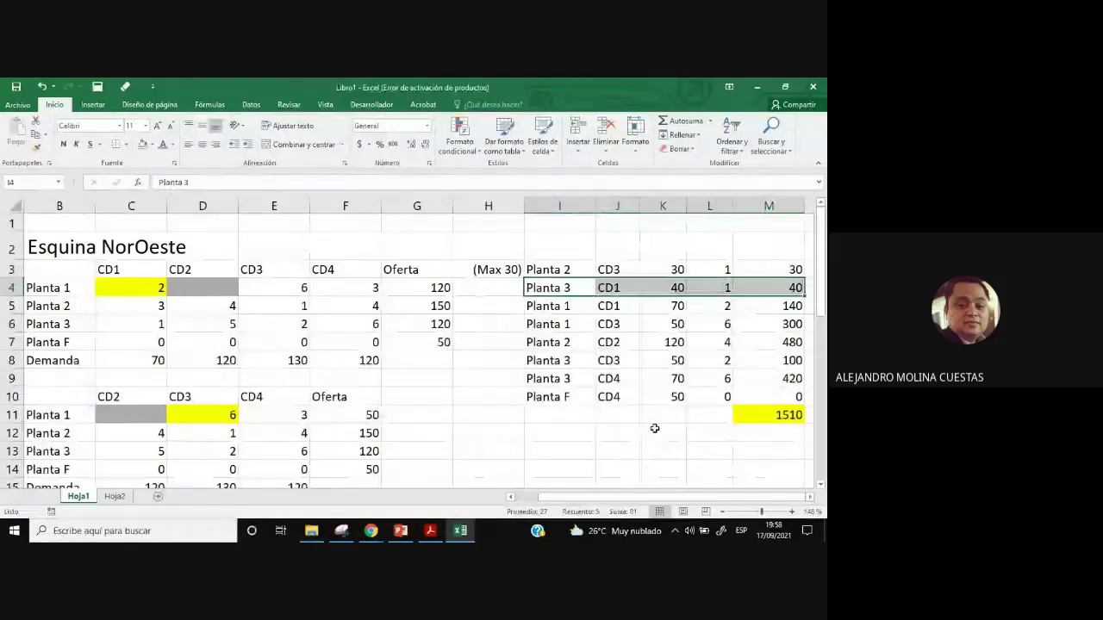
Consult the special restriction cases in vogel_noreste.pdf in Adobe Acrobat, and look over the reduced tables on Hoja1 in Excel.
{"action": "left_click", "coordinate": [431, 532]}
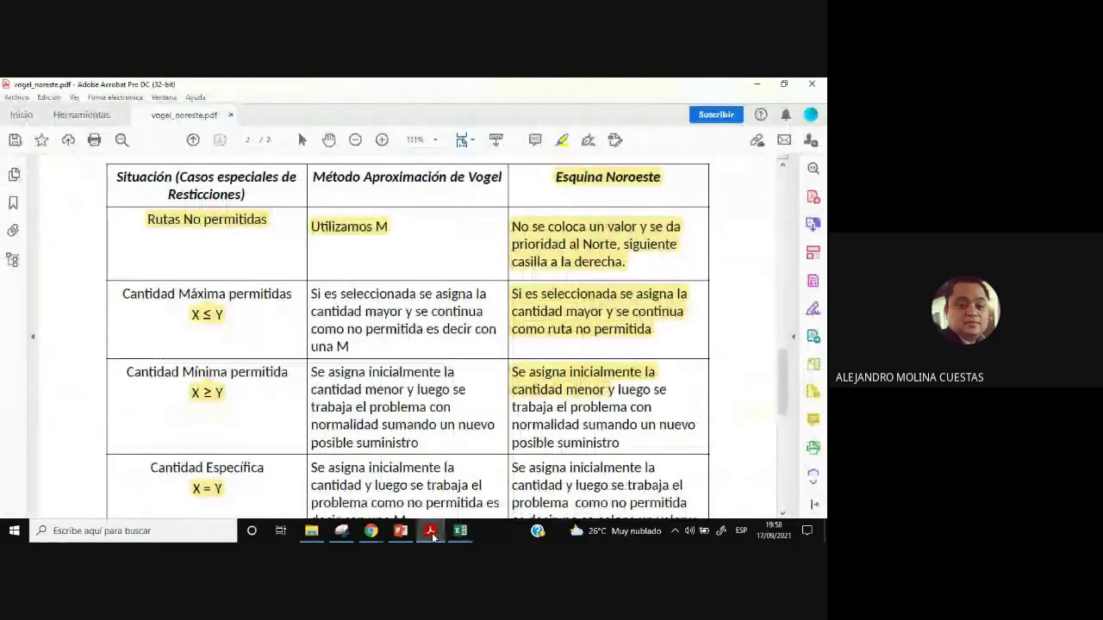
{"action": "left_click", "coordinate": [431, 532]}
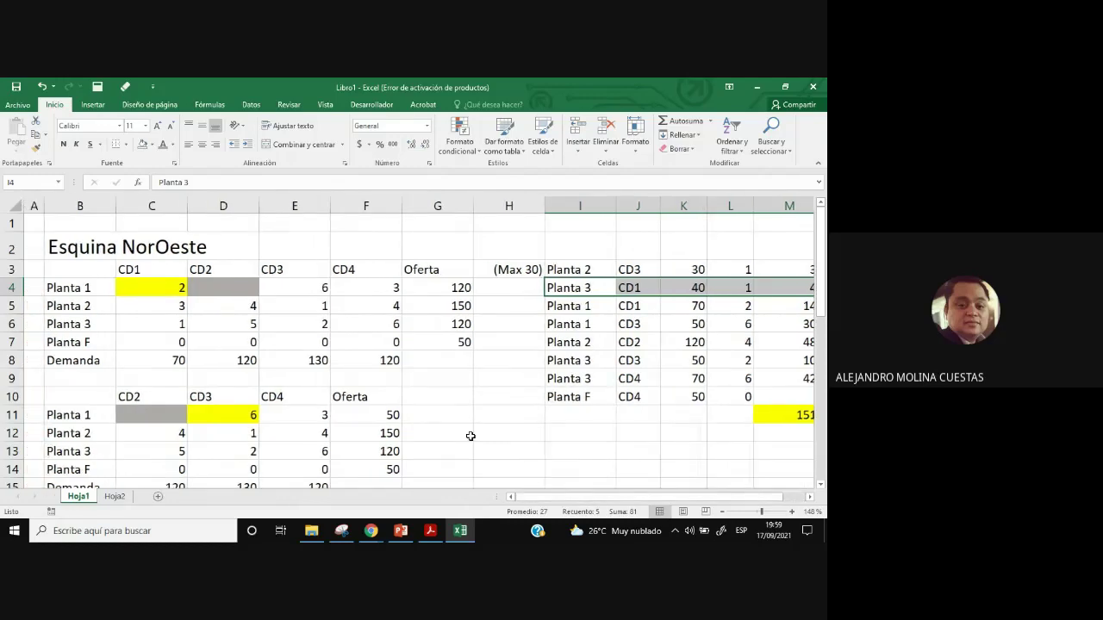
{"action": "scroll", "coordinate": [525, 405], "scroll_direction": "down", "scroll_amount": 3}
{"action": "scroll", "coordinate": [527, 404], "scroll_direction": "down", "scroll_amount": 6}
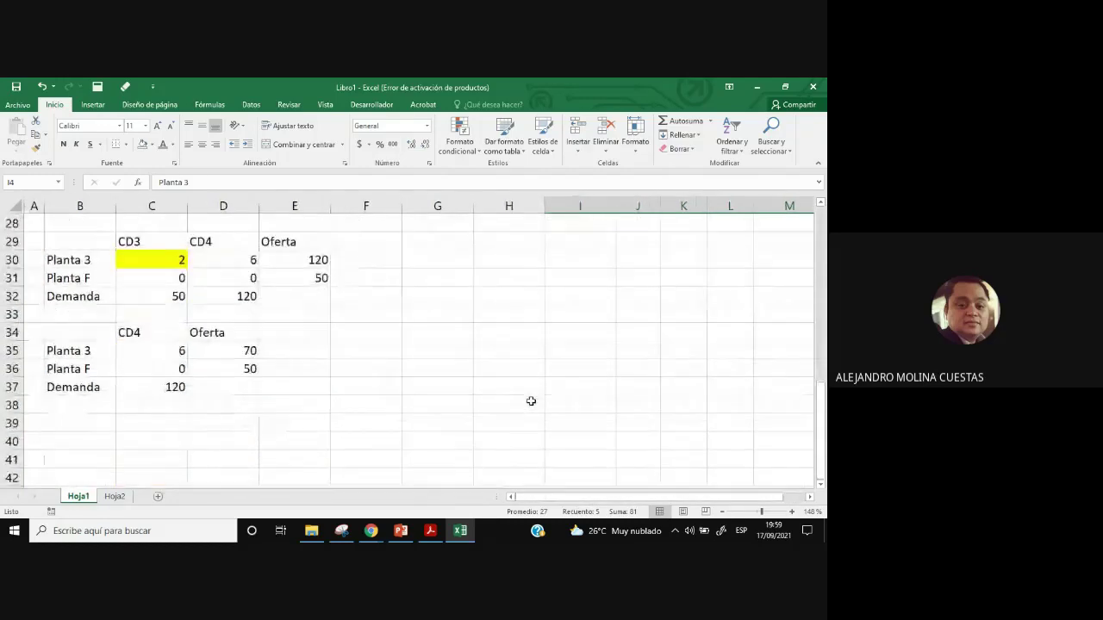
{"action": "scroll", "coordinate": [531, 401], "scroll_direction": "up", "scroll_amount": 9}
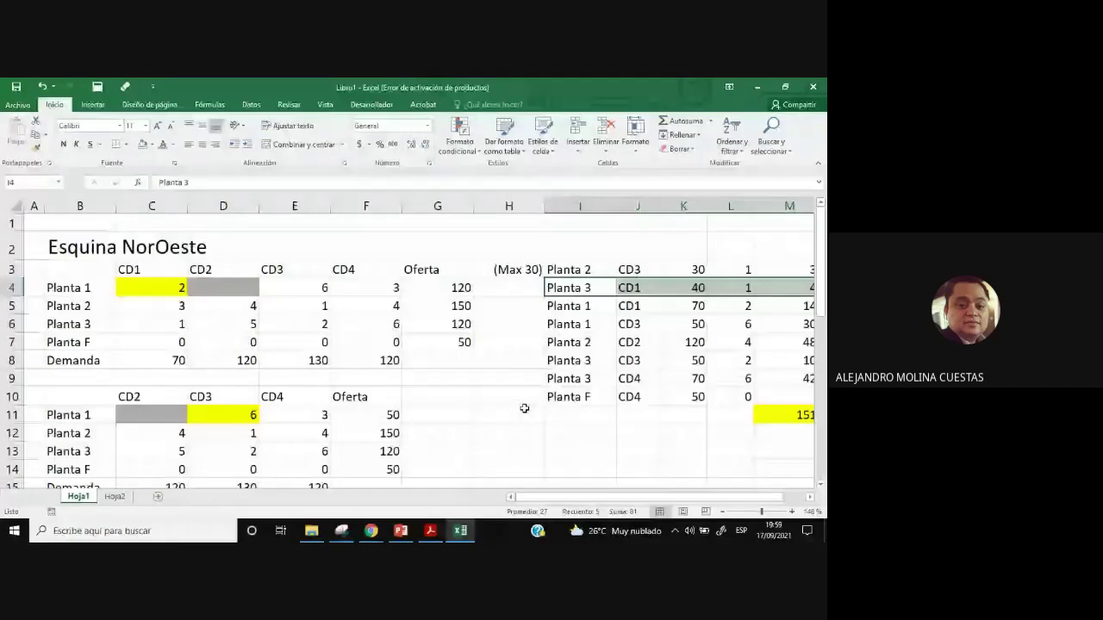
On Hoja2, set the Oferta of Planta 3 in G7 to 160 and the Demanda of CD1 in C9 to 110.
{"action": "key", "text": "ctrl+Page_Down"}
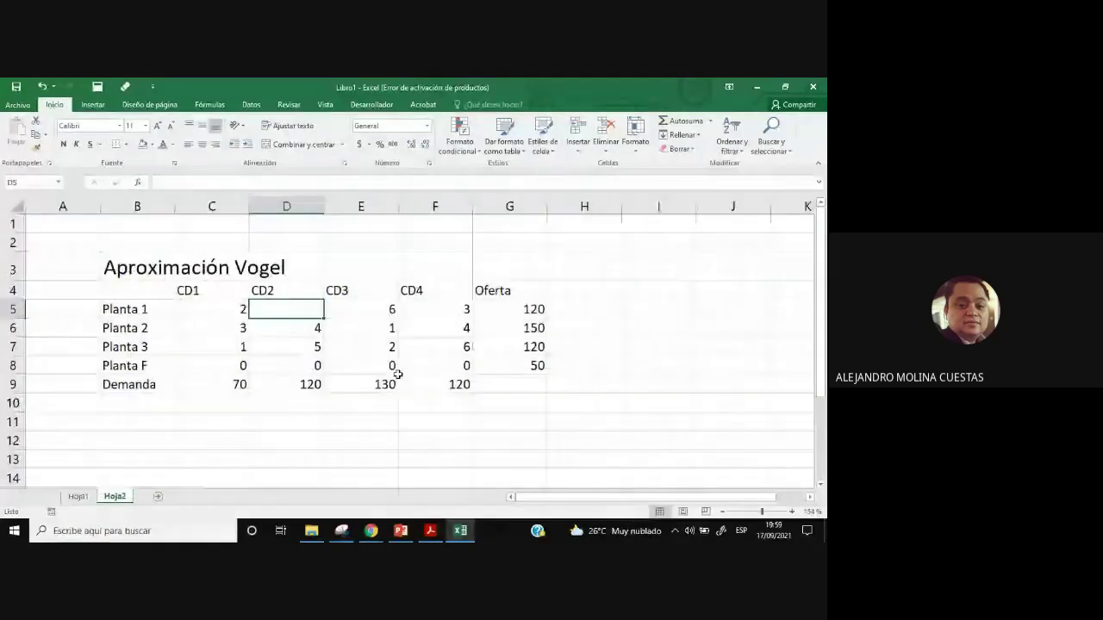
{"action": "left_click", "coordinate": [655, 422]}
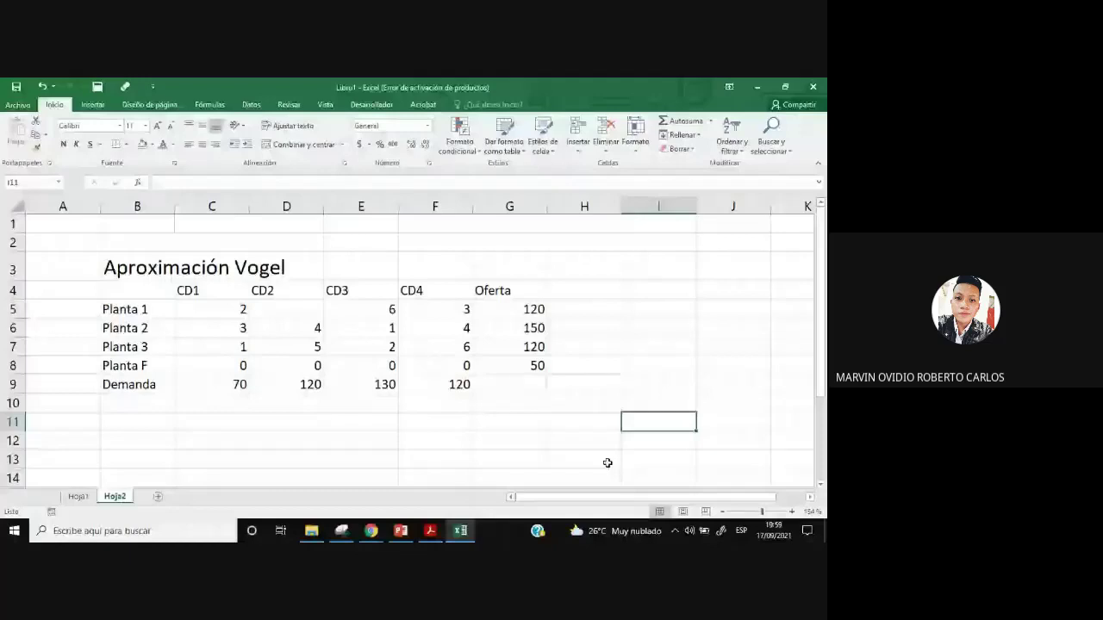
{"action": "left_click", "coordinate": [523, 416]}
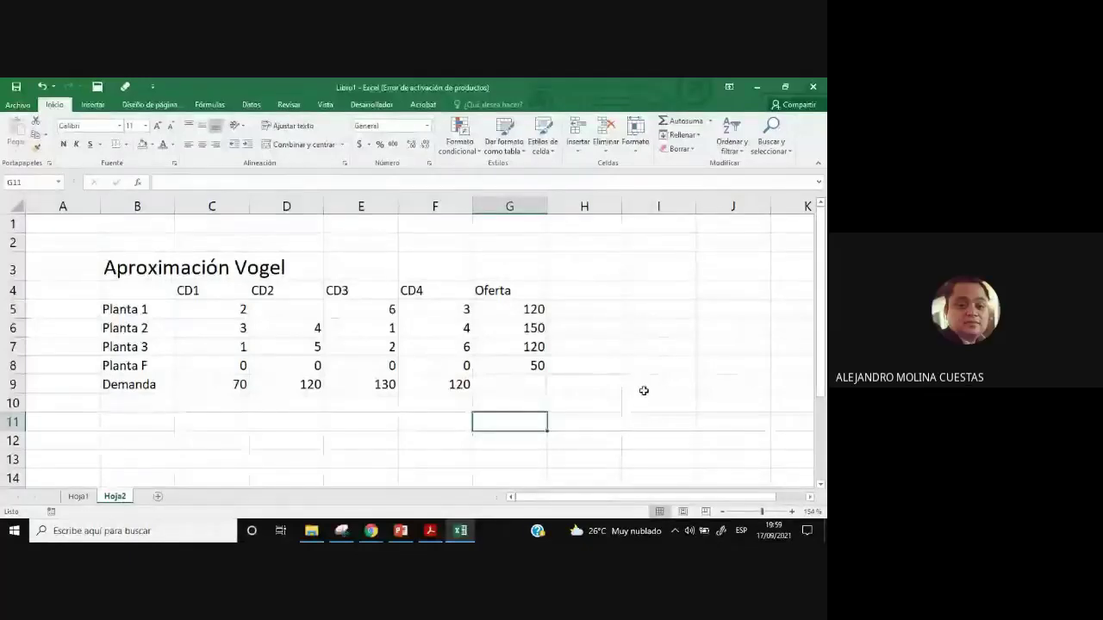
{"action": "left_click", "coordinate": [295, 305]}
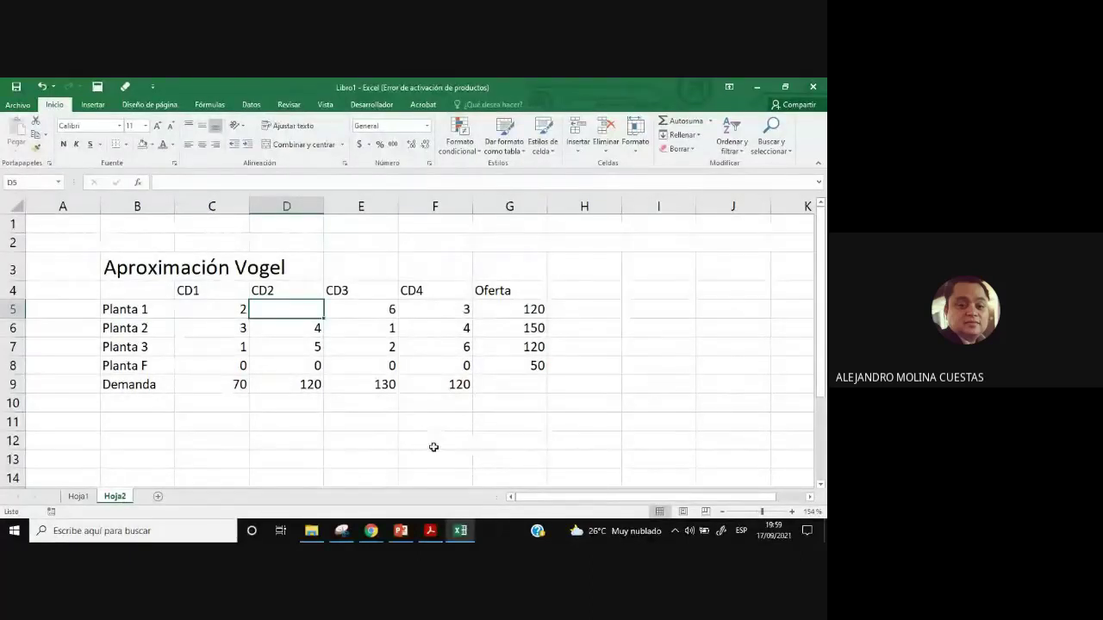
{"action": "left_click", "coordinate": [535, 349]}
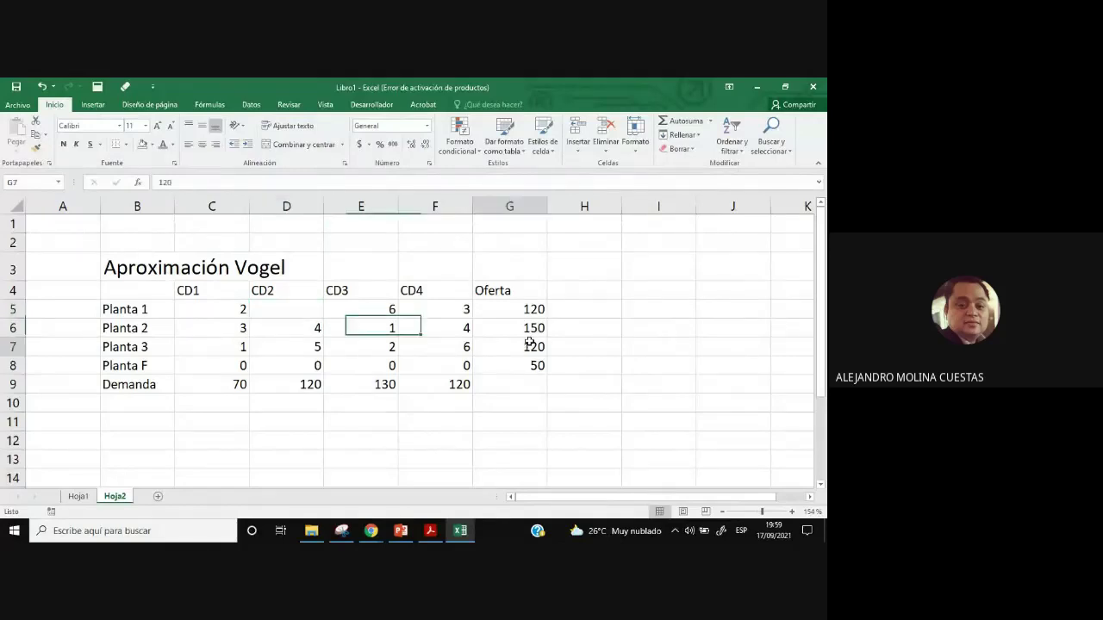
{"action": "type", "text": "160"}
{"action": "left_click", "coordinate": [544, 411]}
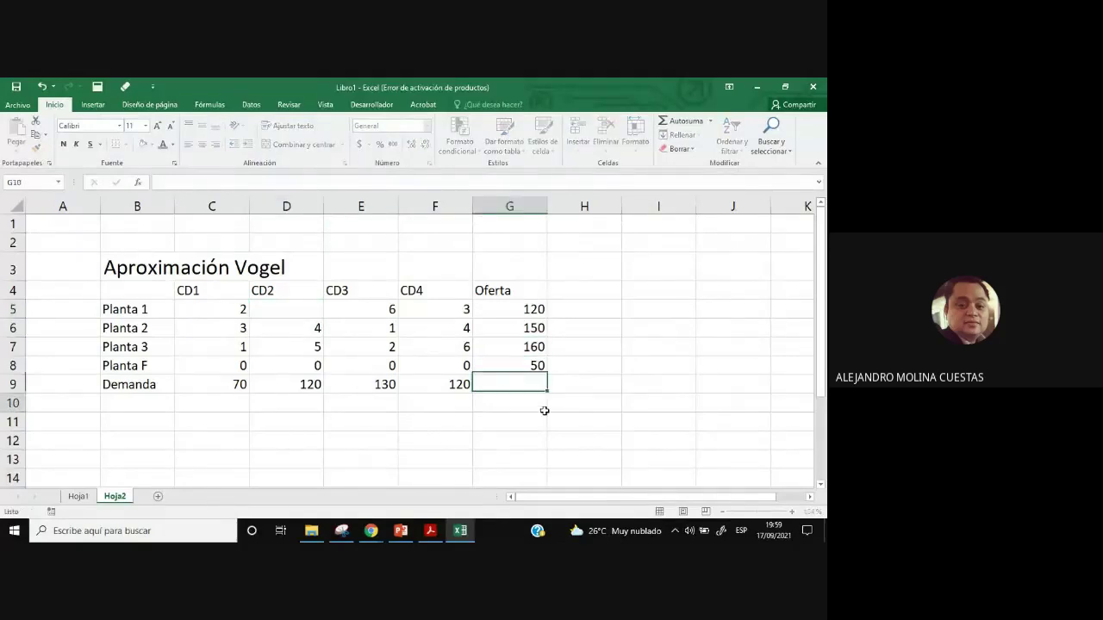
{"action": "left_click", "coordinate": [217, 386]}
{"action": "type", "text": "110"}
{"action": "left_click", "coordinate": [391, 421]}
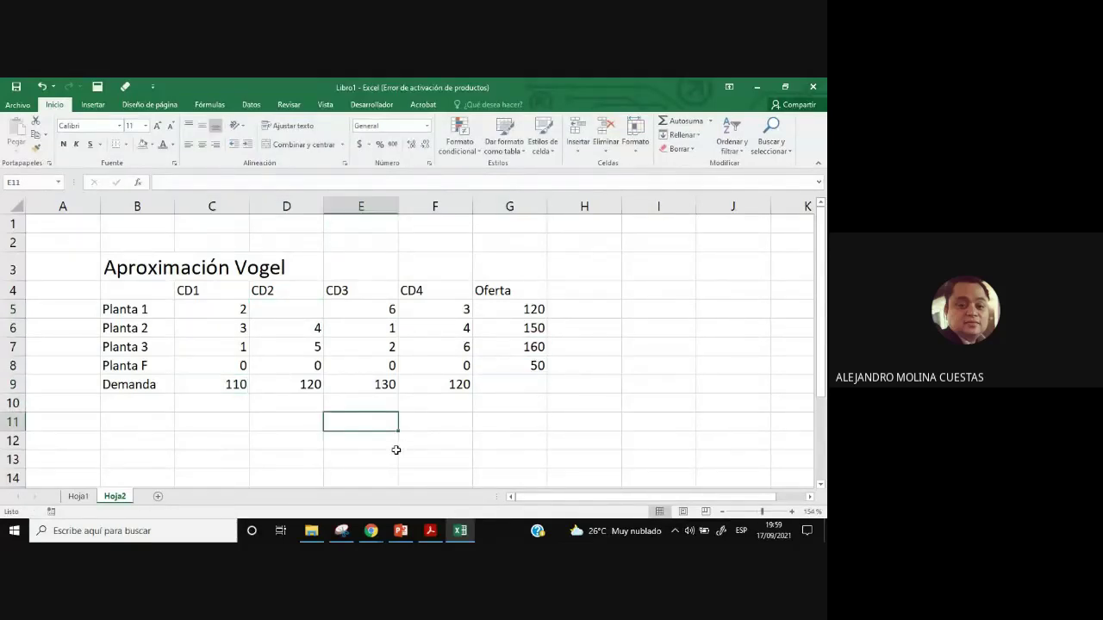
Enter M as the cost of the Planta 1 to CD2 route in the empty cell D5.
{"action": "left_click", "coordinate": [131, 273]}
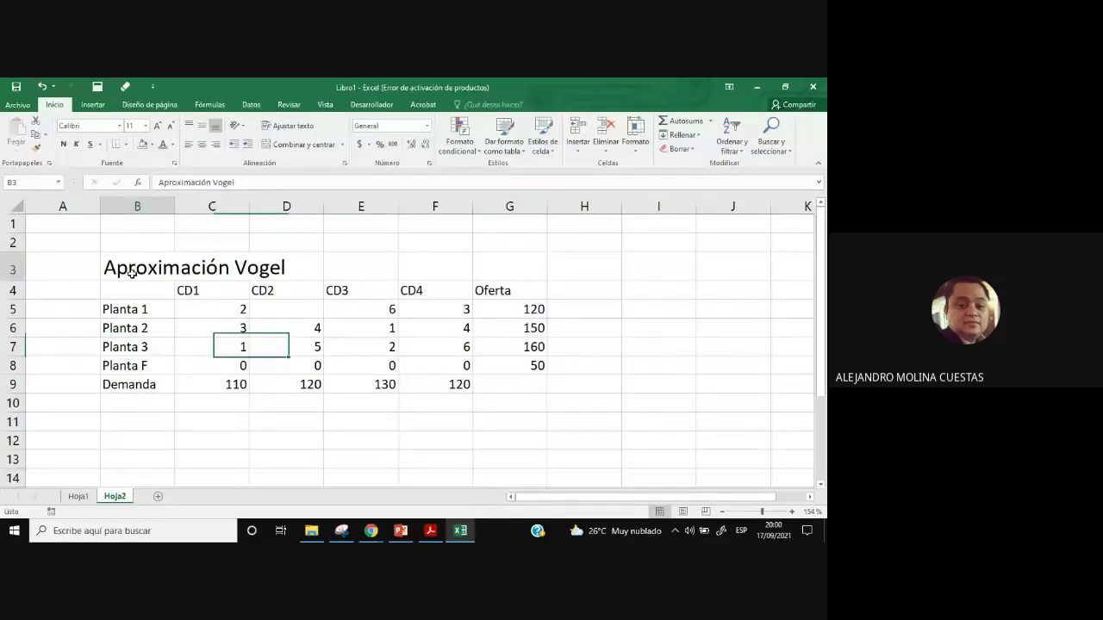
{"action": "key", "text": "Down"}
{"action": "key", "text": "Down"}
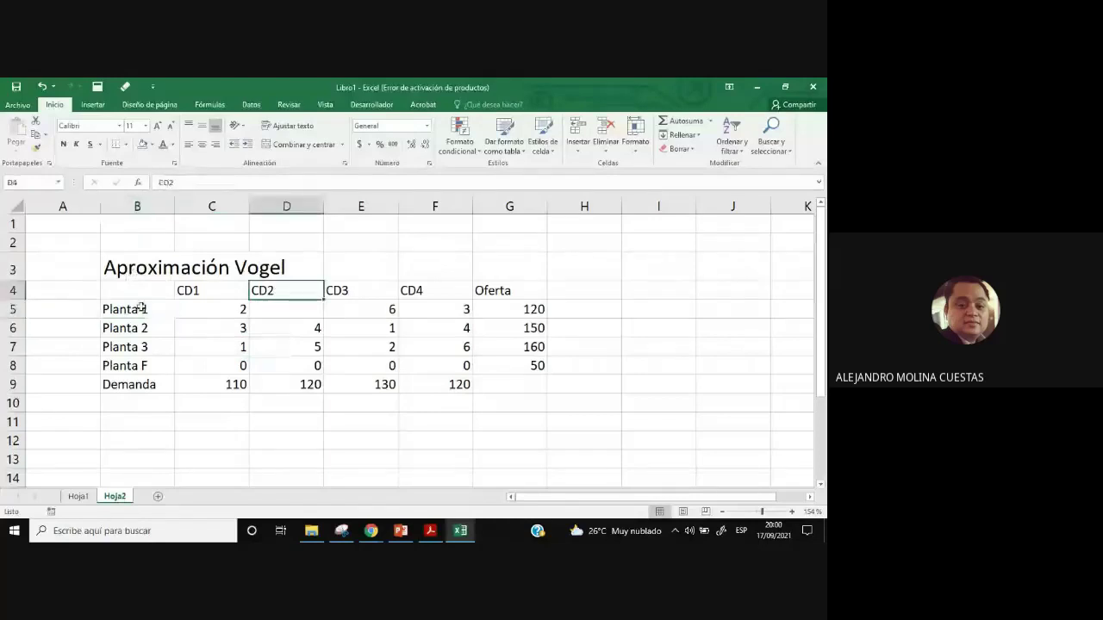
{"action": "left_click", "coordinate": [286, 308]}
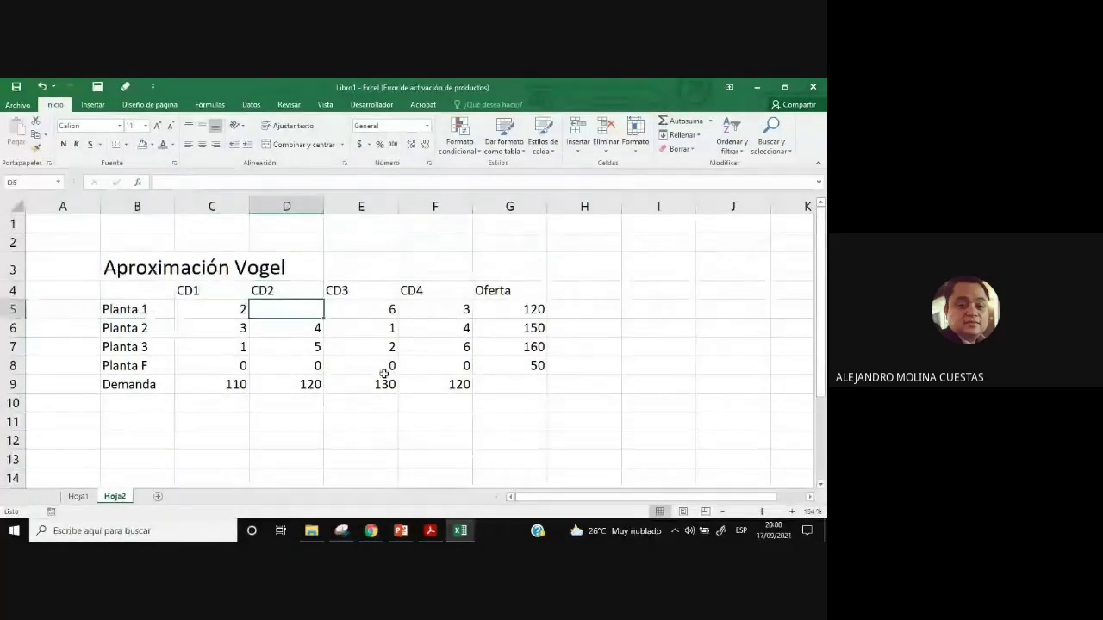
{"action": "type", "text": "M"}
{"action": "key", "text": "Return"}
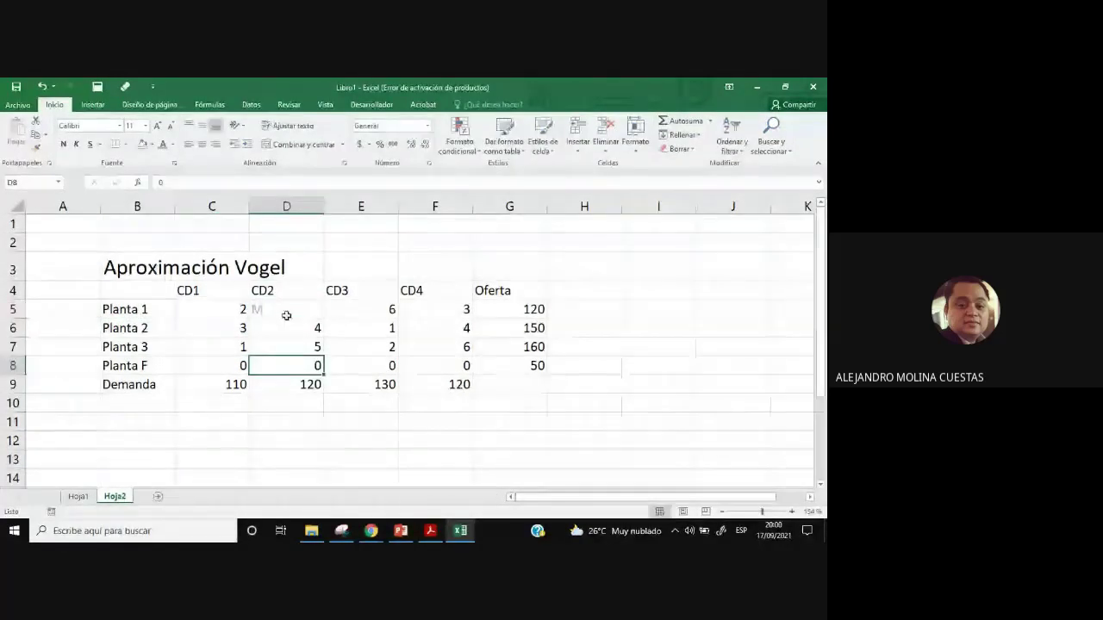
Set the font colour of the M in cell D5 to black and align it to the right.
{"action": "left_click", "coordinate": [297, 314]}
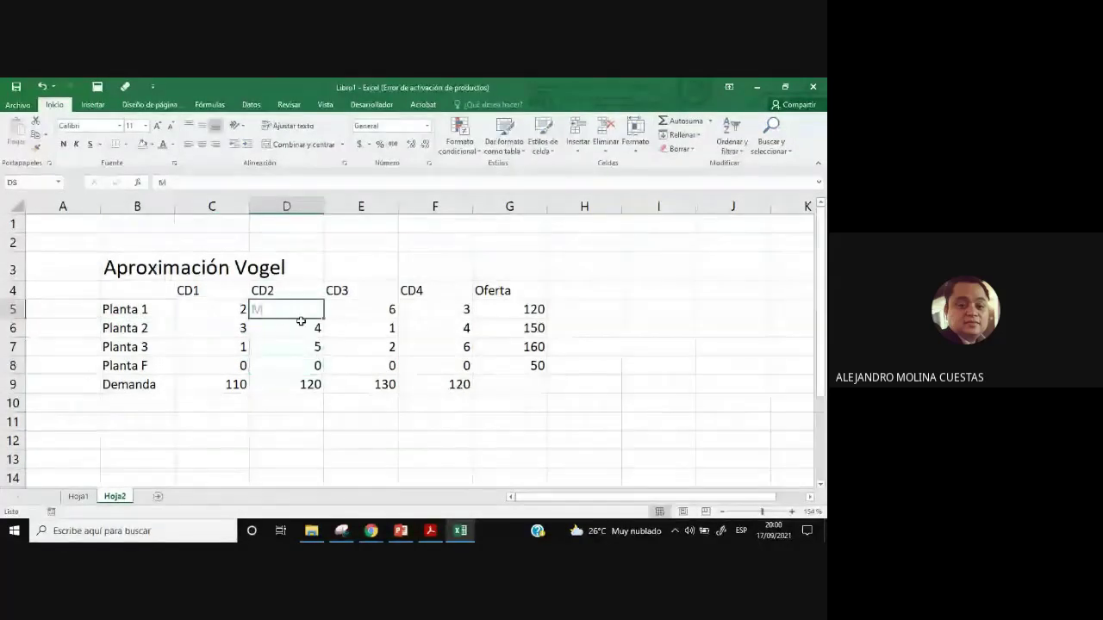
{"action": "left_click", "coordinate": [173, 144]}
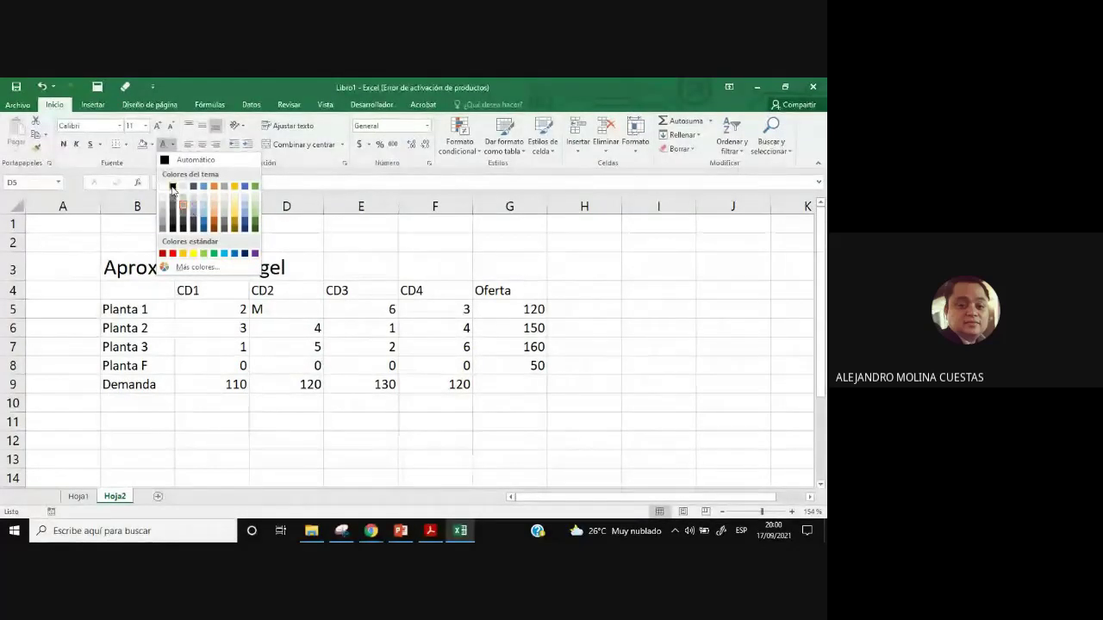
{"action": "left_click", "coordinate": [261, 229]}
{"action": "left_click", "coordinate": [215, 144]}
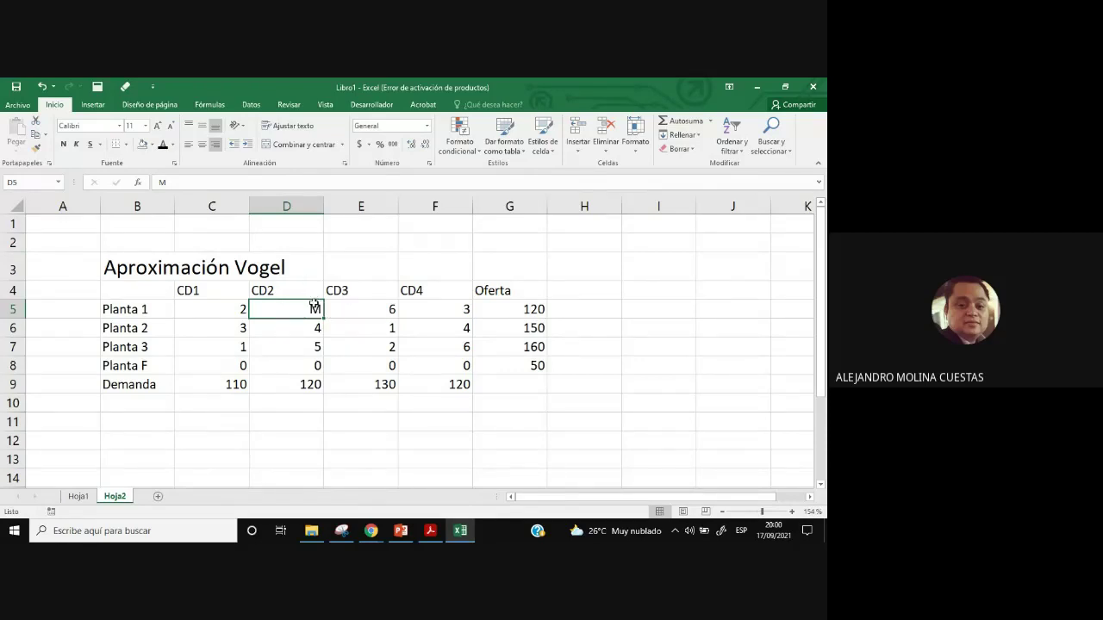
{"action": "left_click", "coordinate": [342, 312]}
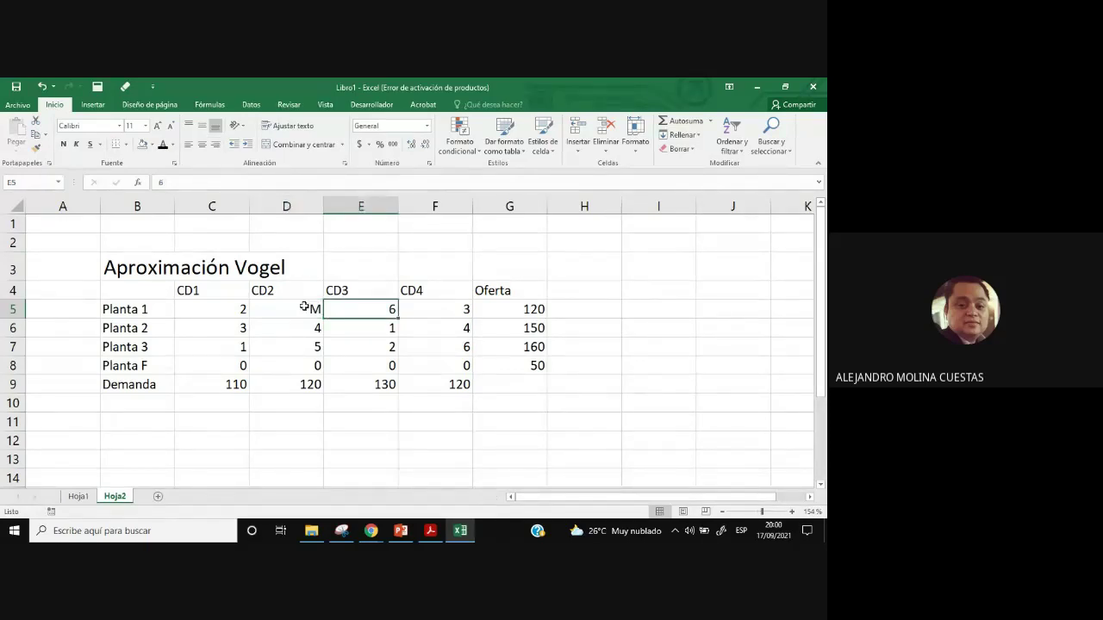
{"action": "left_click", "coordinate": [304, 307]}
{"action": "left_click", "coordinate": [127, 314]}
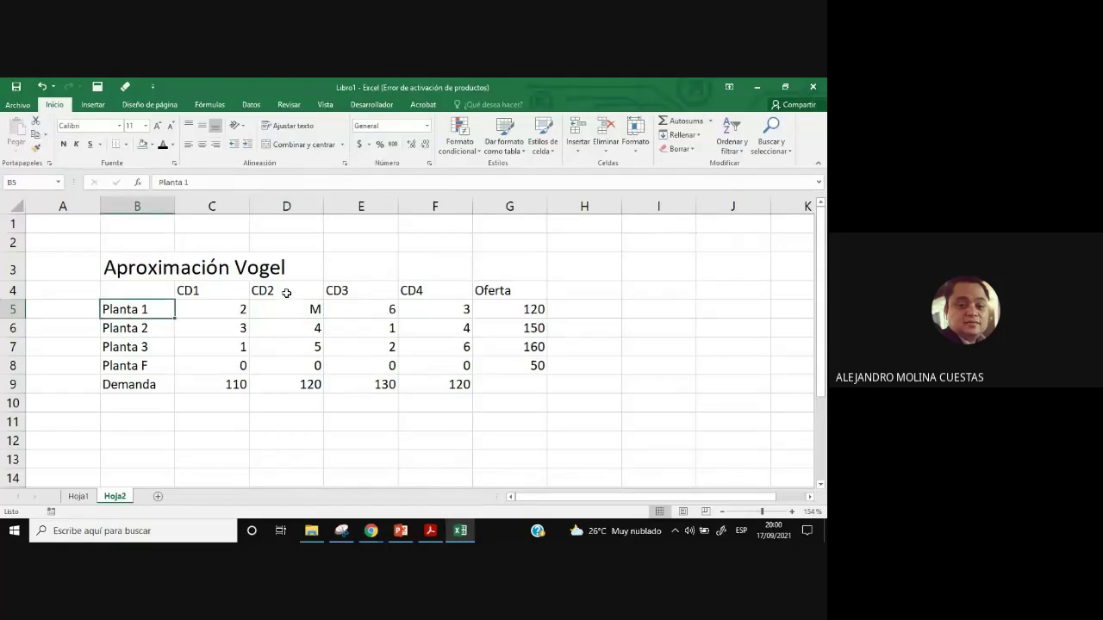
{"action": "left_click", "coordinate": [286, 293], "text": "ctrl"}
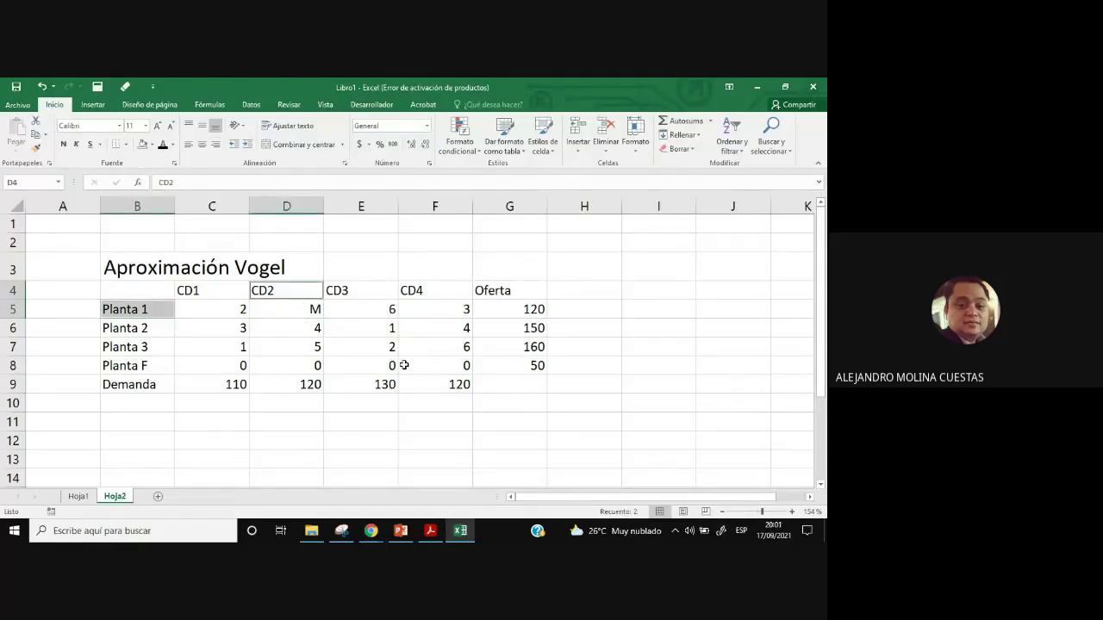
{"action": "left_click", "coordinate": [305, 310]}
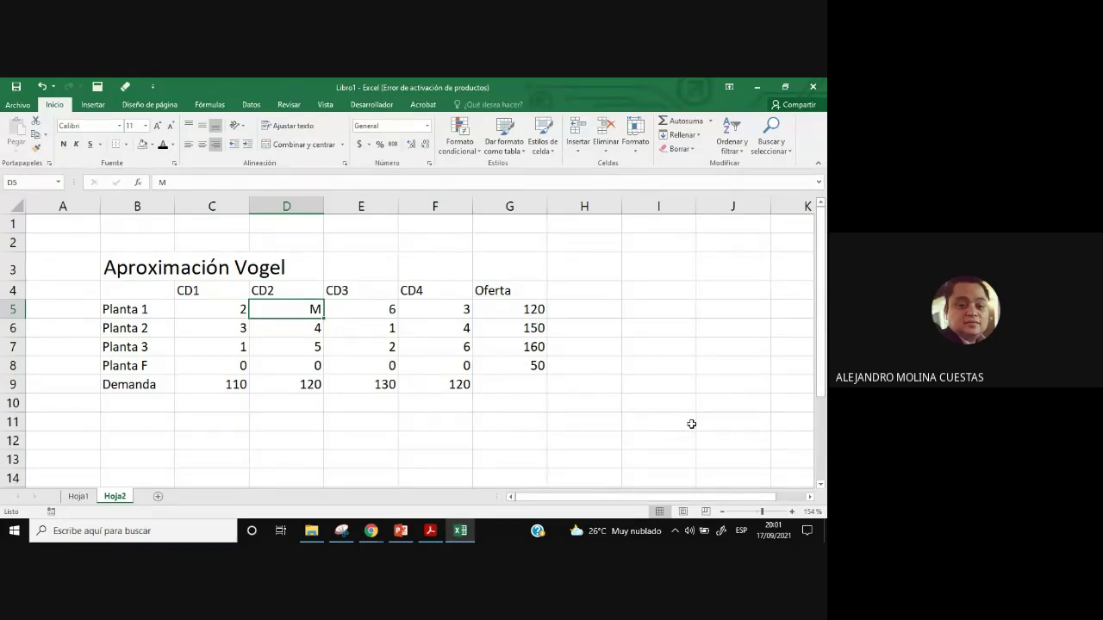
{"action": "left_click", "coordinate": [127, 311]}
{"action": "left_click", "coordinate": [272, 293]}
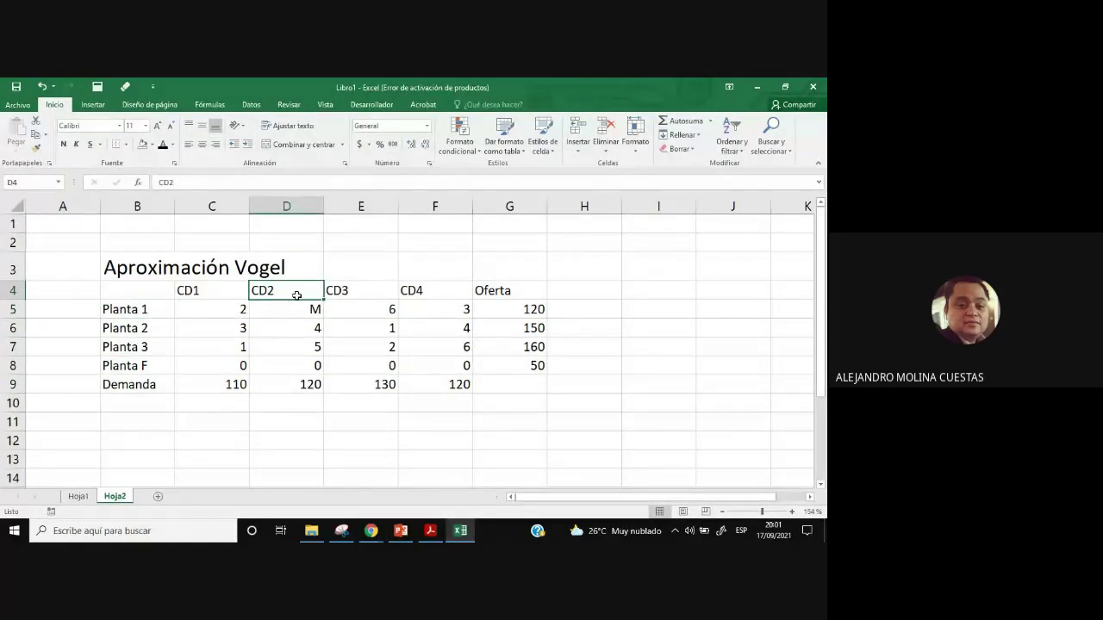
{"action": "left_click", "coordinate": [318, 313]}
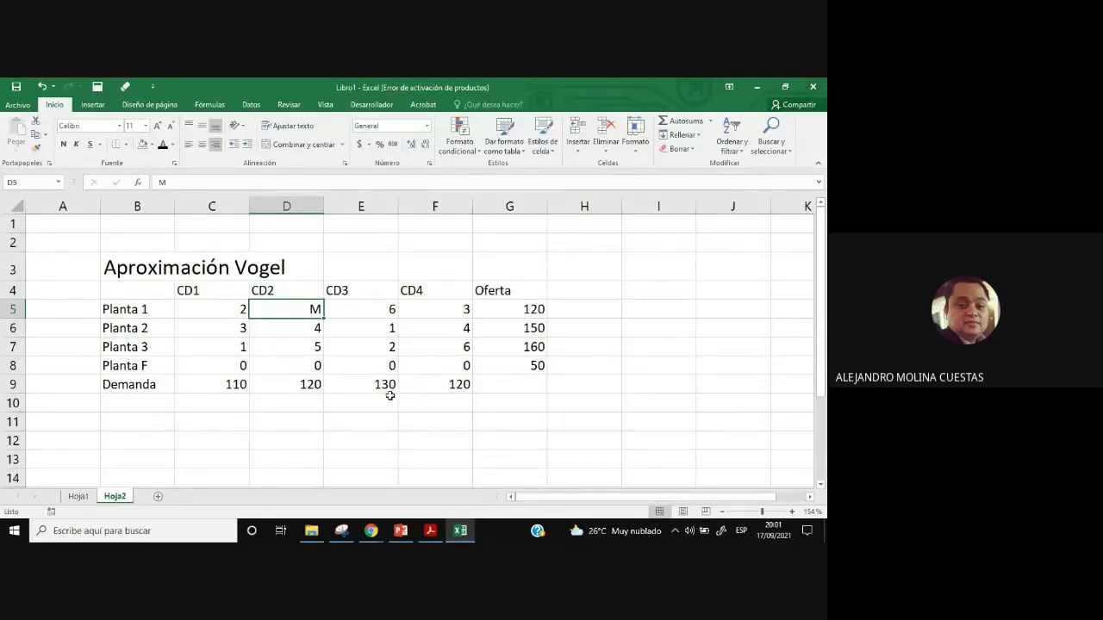
Copy the (Max 30) Planta 2–CD3 and Planta 3–CD1 entries, H3:L4 on Hoja1, to Hoja2 starting at cell I4.
{"action": "left_click", "coordinate": [78, 497]}
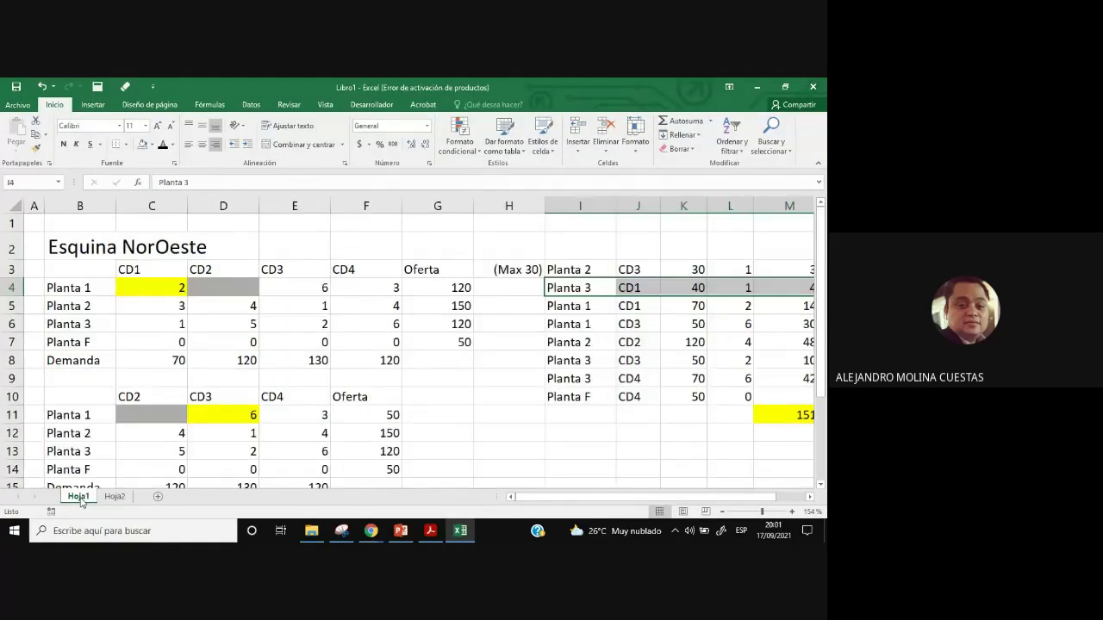
{"action": "left_click", "coordinate": [115, 498]}
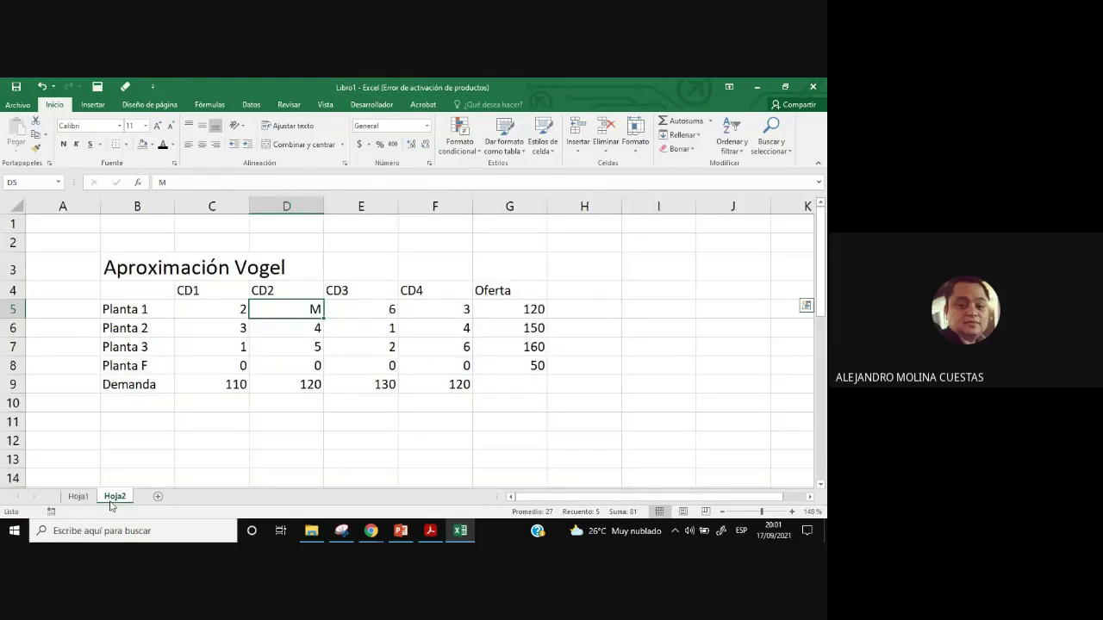
{"action": "left_click", "coordinate": [93, 500]}
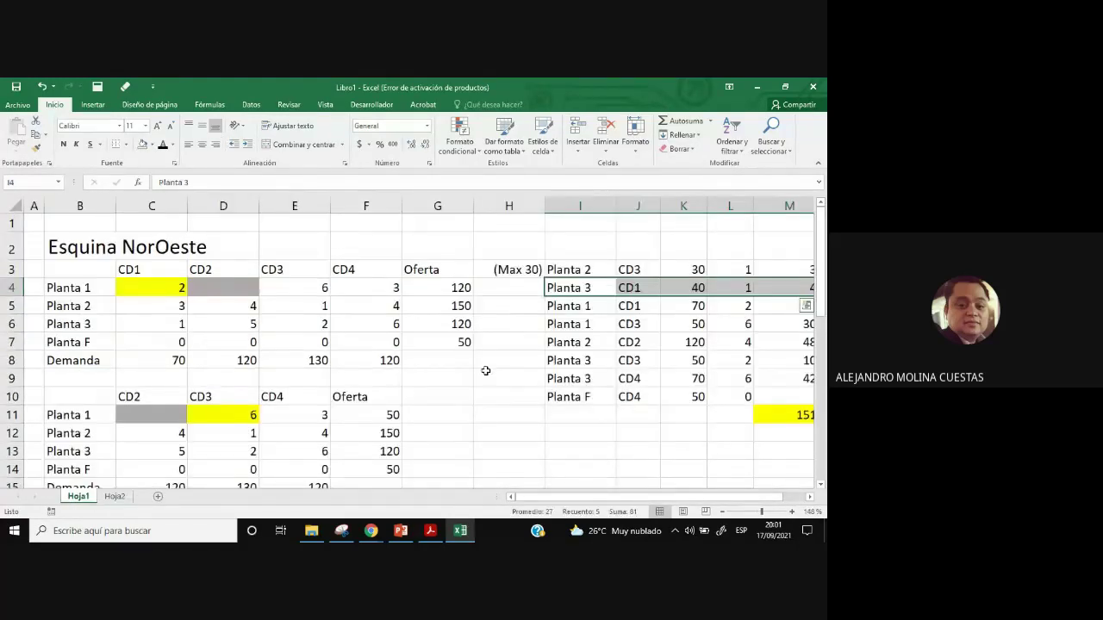
{"action": "left_click", "coordinate": [541, 447]}
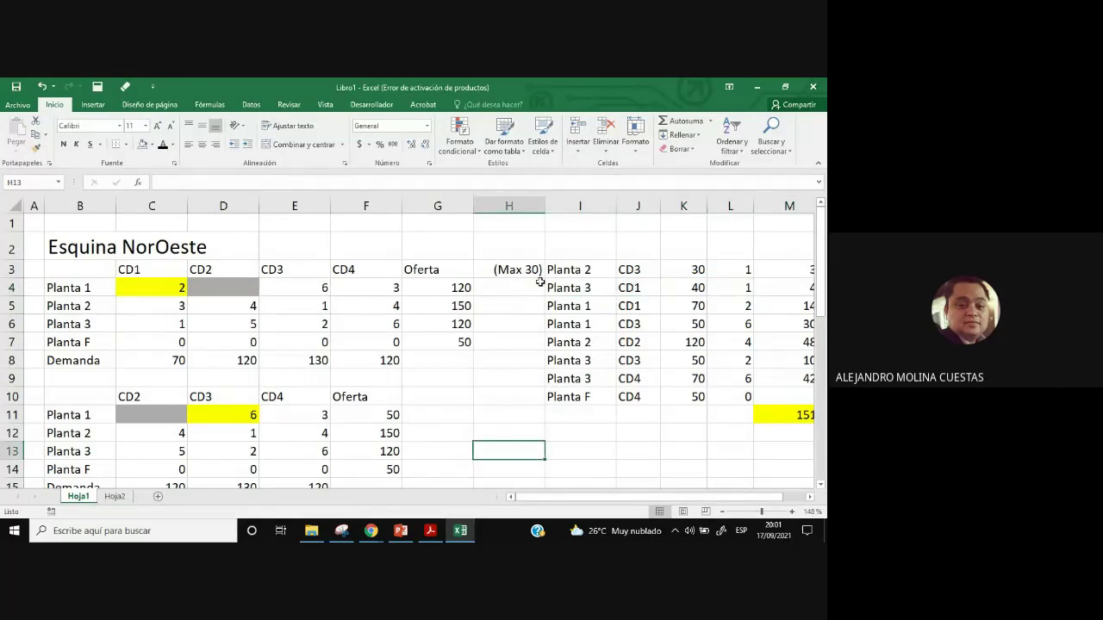
{"action": "left_click_drag", "start_coordinate": [526, 274], "coordinate": [714, 287]}
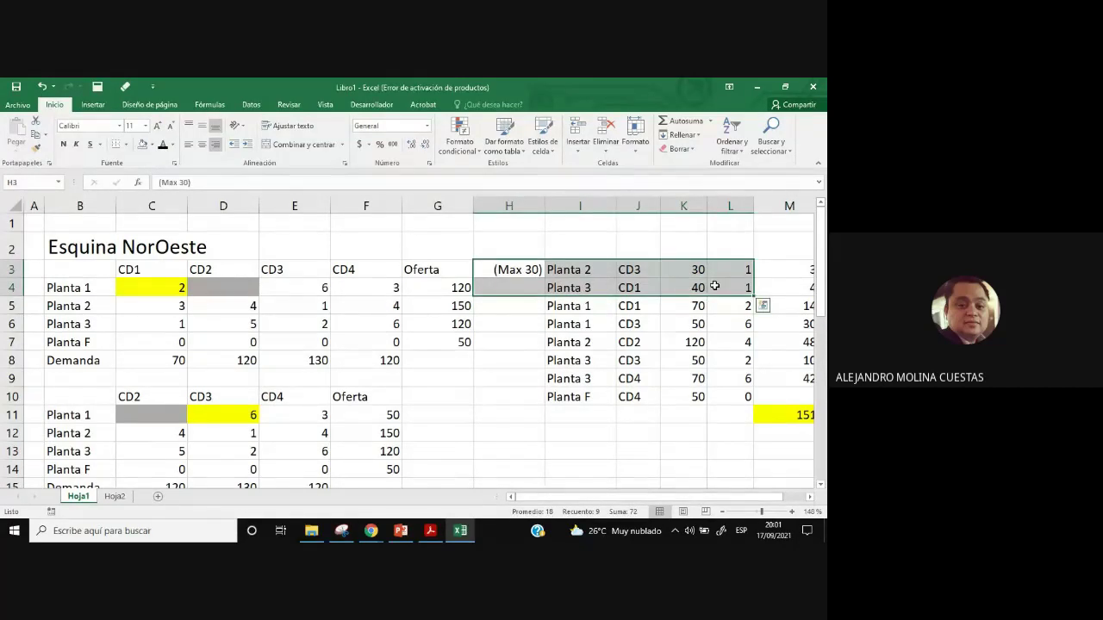
{"action": "key", "text": "ctrl+c"}
{"action": "left_click", "coordinate": [115, 497]}
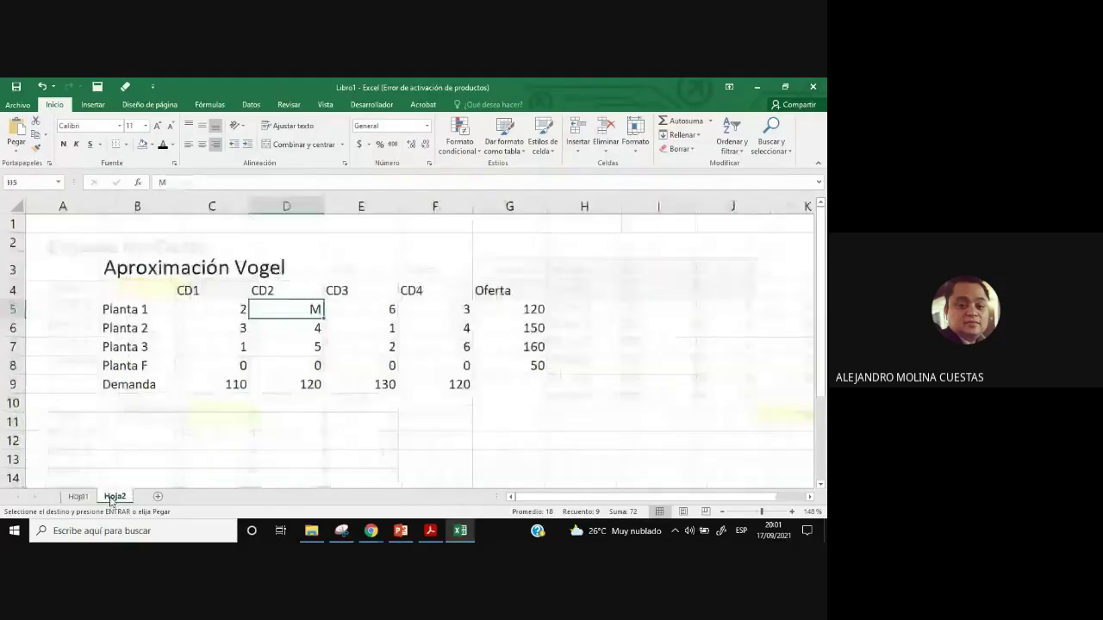
{"action": "left_click", "coordinate": [638, 293]}
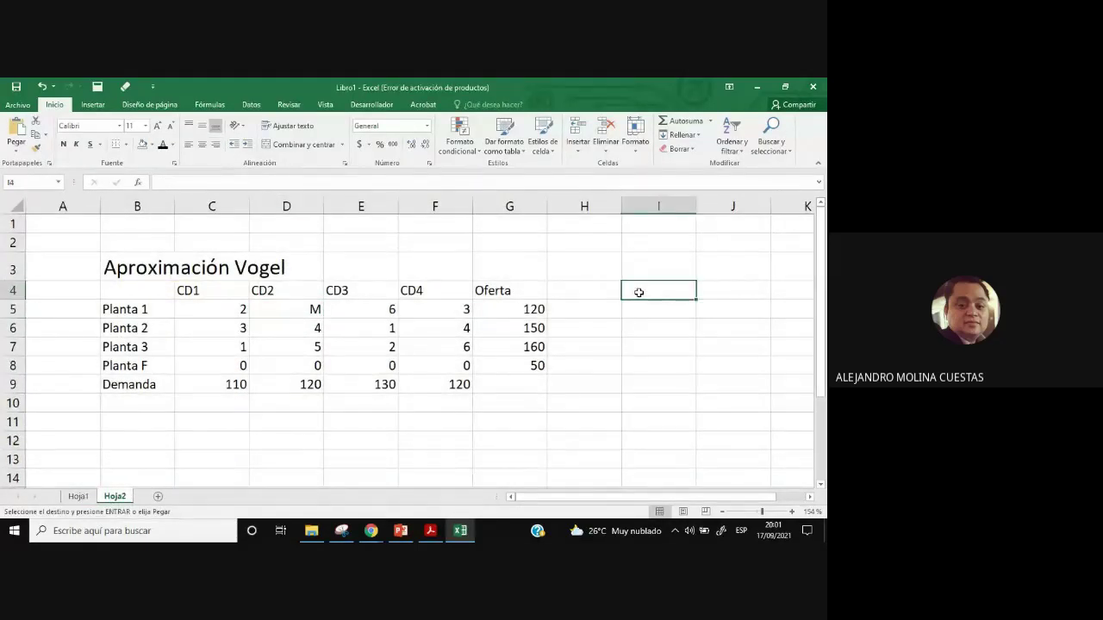
{"action": "key", "text": "ctrl+v"}
Narrow columns A, H, K and L on Hoja2 so the cost table and the copied entries fit closer together.
{"action": "left_click_drag", "start_coordinate": [100, 207], "coordinate": [54, 212]}
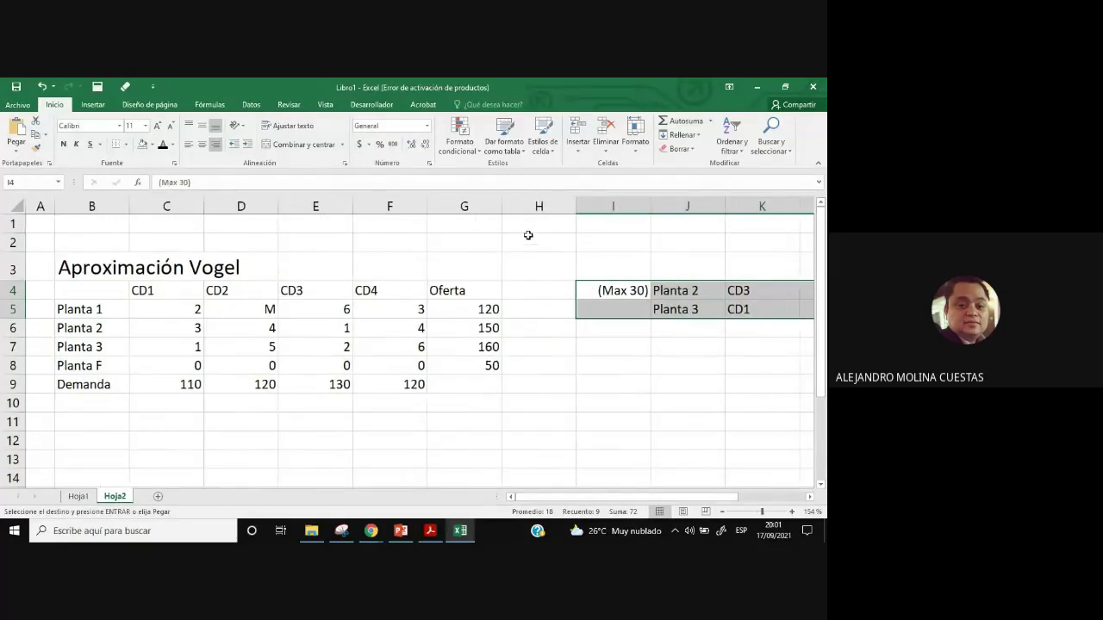
{"action": "left_click_drag", "start_coordinate": [575, 213], "coordinate": [549, 215]}
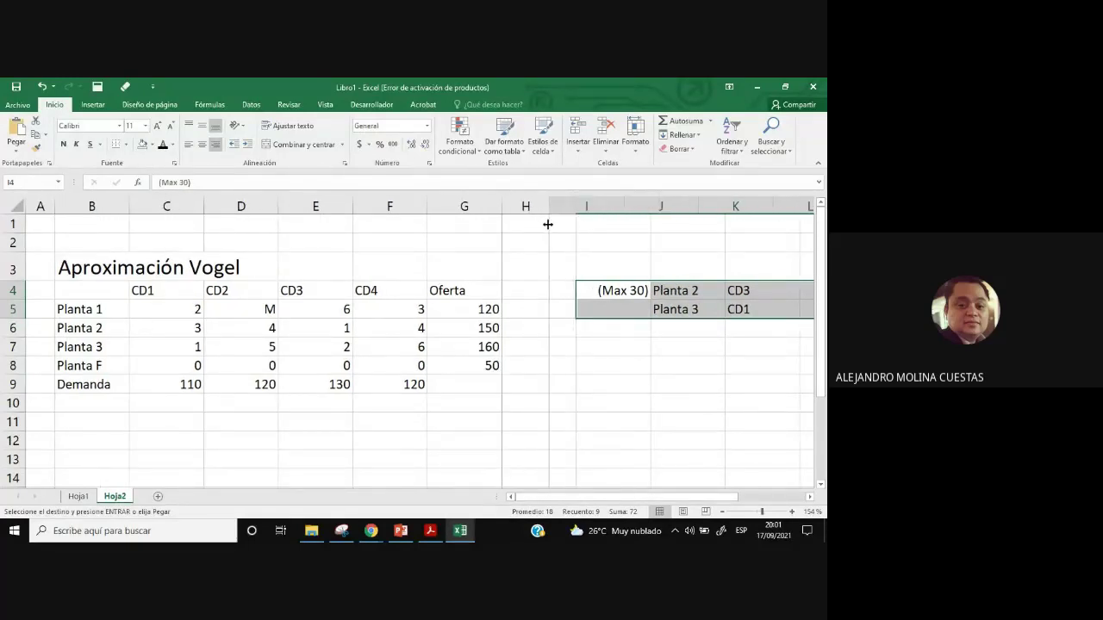
{"action": "left_click", "coordinate": [627, 367]}
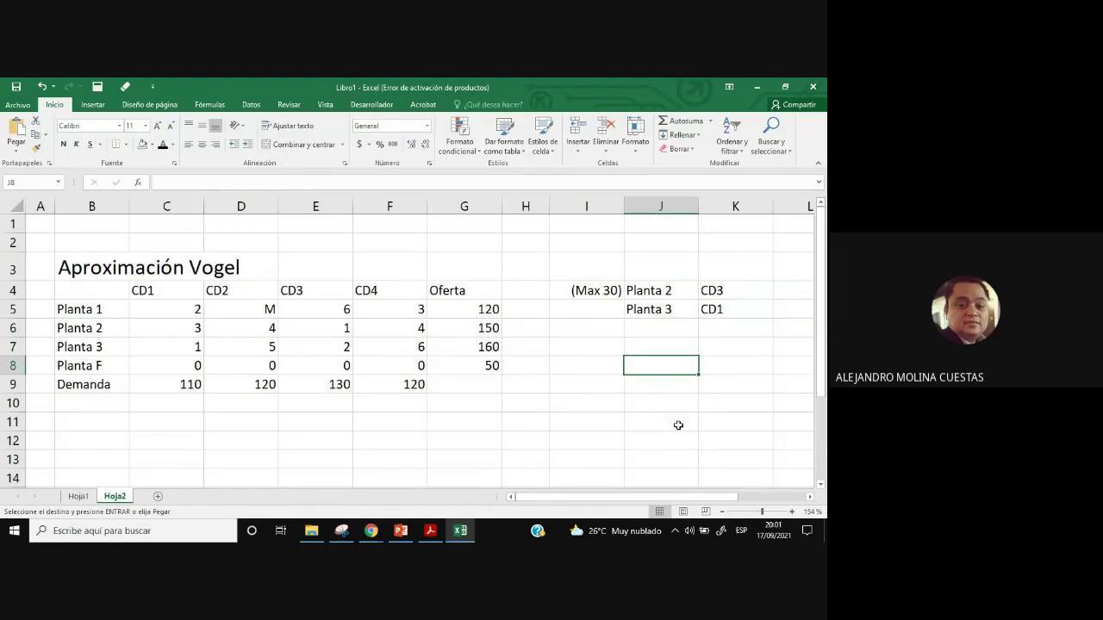
{"action": "left_click_drag", "start_coordinate": [772, 212], "coordinate": [746, 218]}
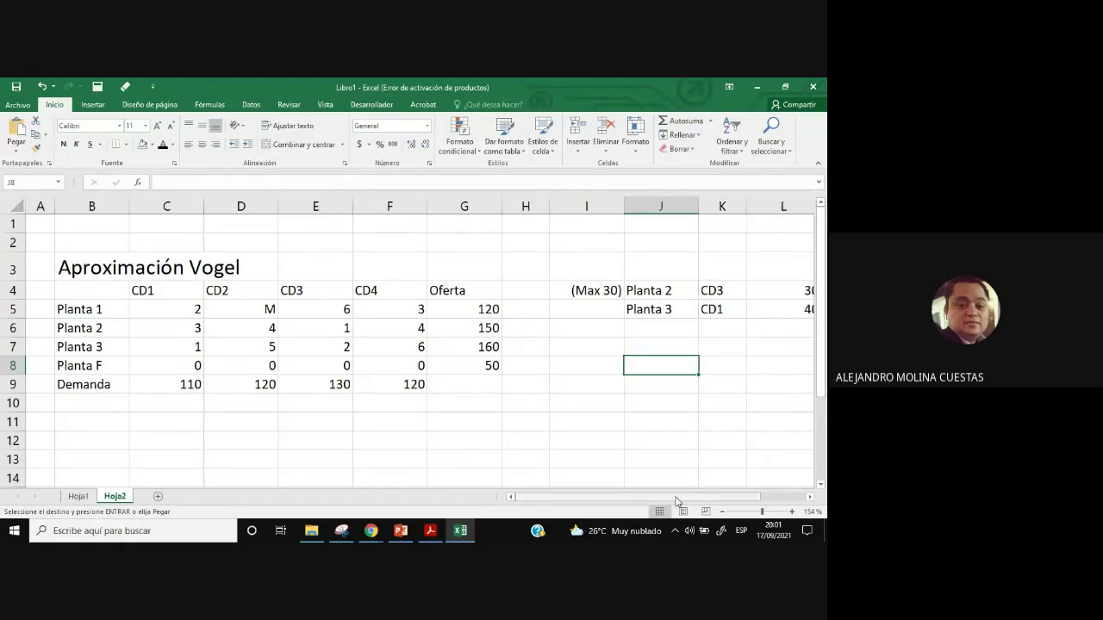
{"action": "left_click_drag", "start_coordinate": [678, 502], "coordinate": [724, 501]}
{"action": "left_click_drag", "start_coordinate": [721, 216], "coordinate": [686, 235]}
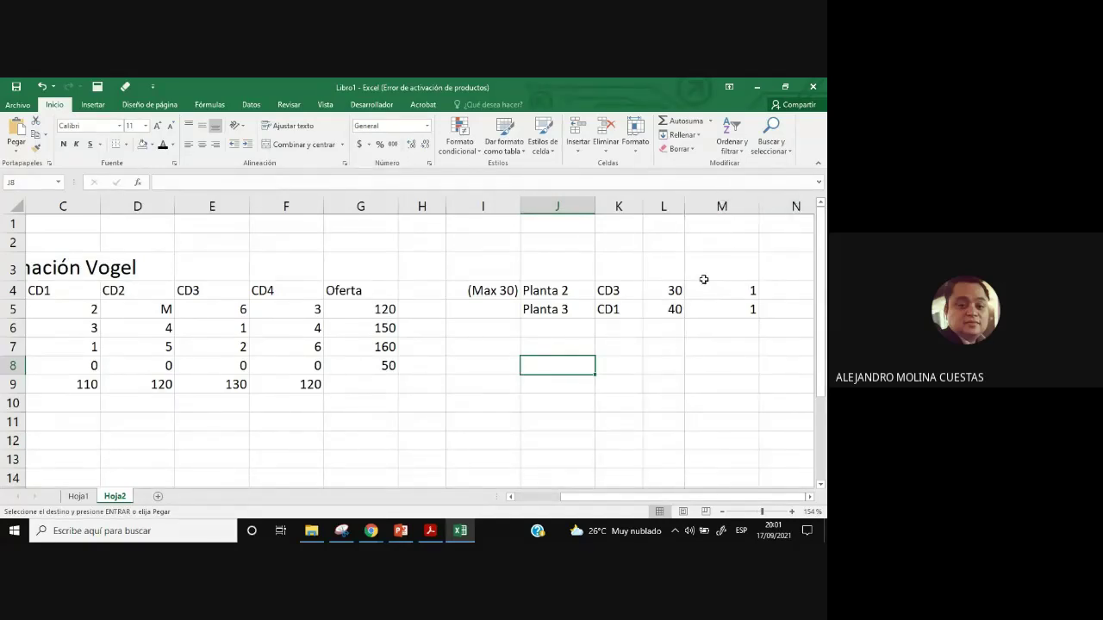
Clear the quantity and unit cost of the Planta 2–CD3 entry in cells L4:M4.
{"action": "left_click_drag", "start_coordinate": [666, 290], "coordinate": [726, 290]}
{"action": "key", "text": "Delete"}
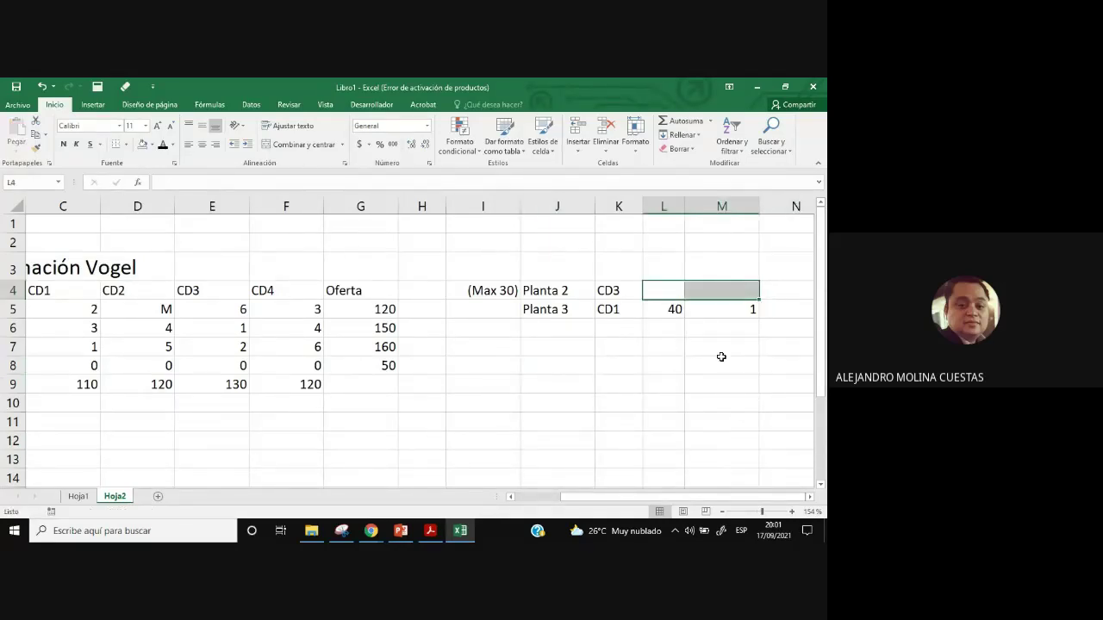
{"action": "mouse_move", "coordinate": [484, 294]}
{"action": "left_mouse_down"}
{"action": "mouse_move", "coordinate": [621, 291]}
{"action": "mouse_move", "coordinate": [489, 293]}
{"action": "left_mouse_up"}
{"action": "left_click", "coordinate": [528, 292]}
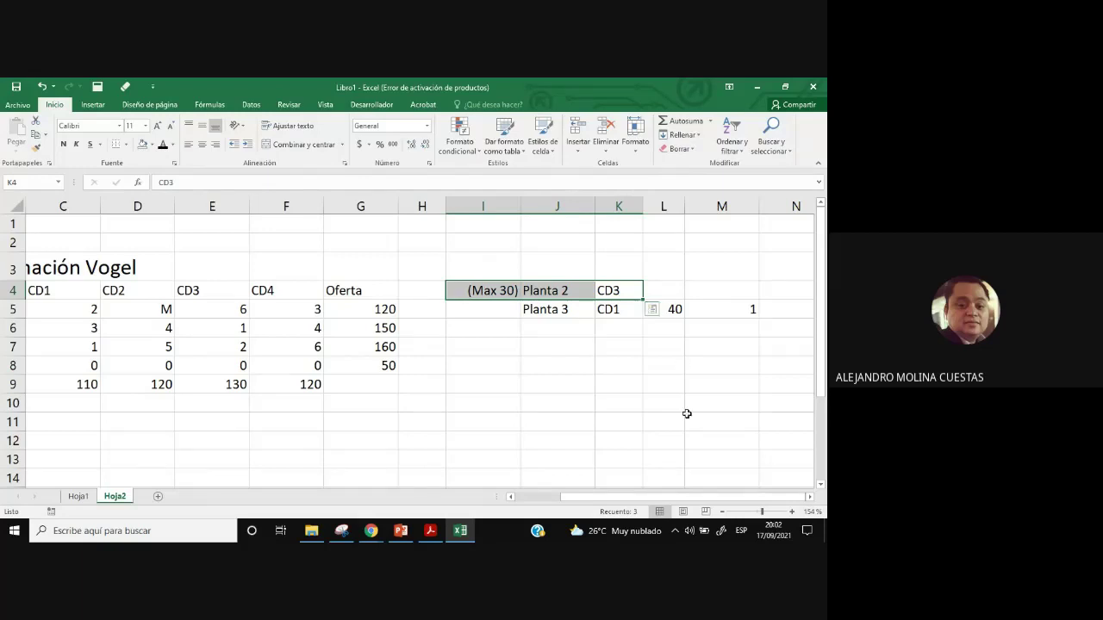
{"action": "left_click", "coordinate": [687, 416]}
{"action": "left_click", "coordinate": [534, 312]}
{"action": "left_click", "coordinate": [612, 307]}
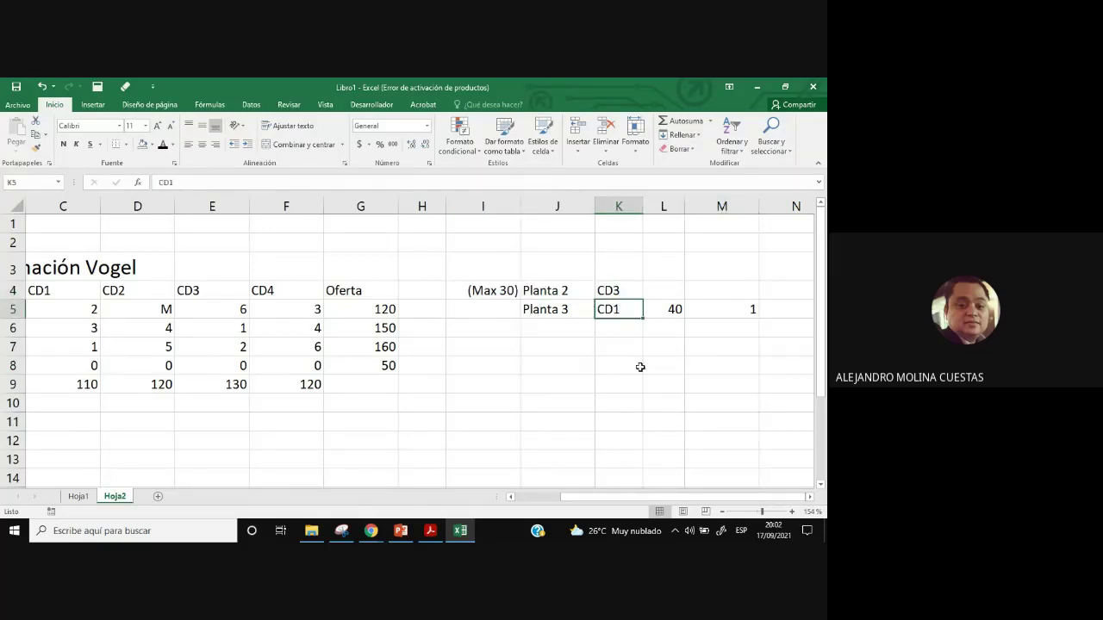
{"action": "left_click", "coordinate": [672, 308]}
{"action": "left_click", "coordinate": [731, 310]}
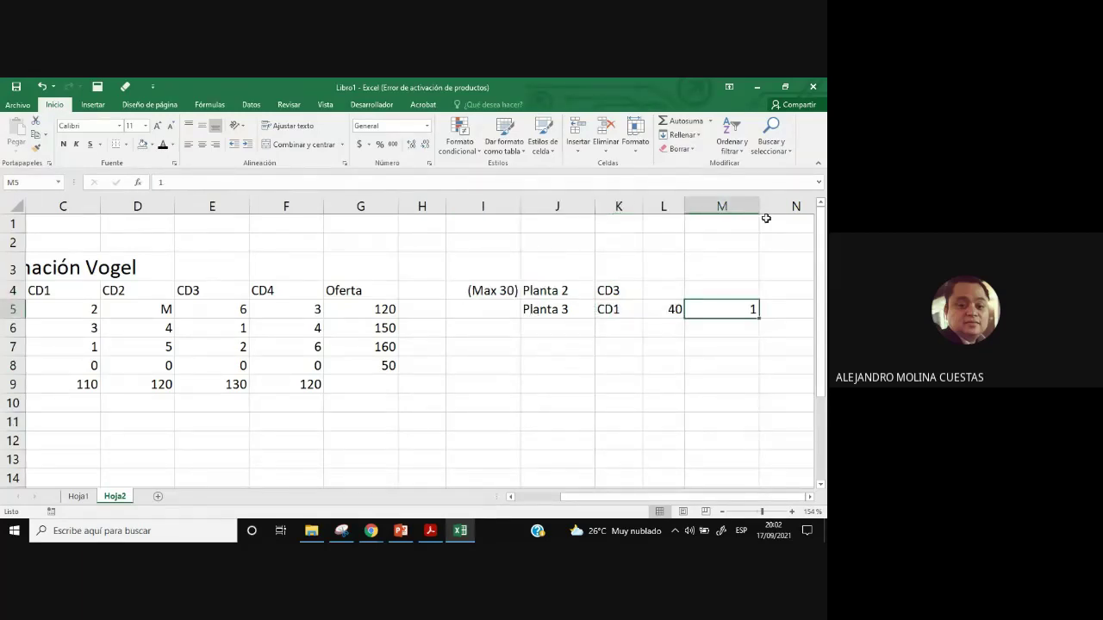
Narrow column M beside the Planta 3–CD1 quantity.
{"action": "left_click_drag", "start_coordinate": [758, 209], "coordinate": [738, 210]}
{"action": "left_click", "coordinate": [729, 417]}
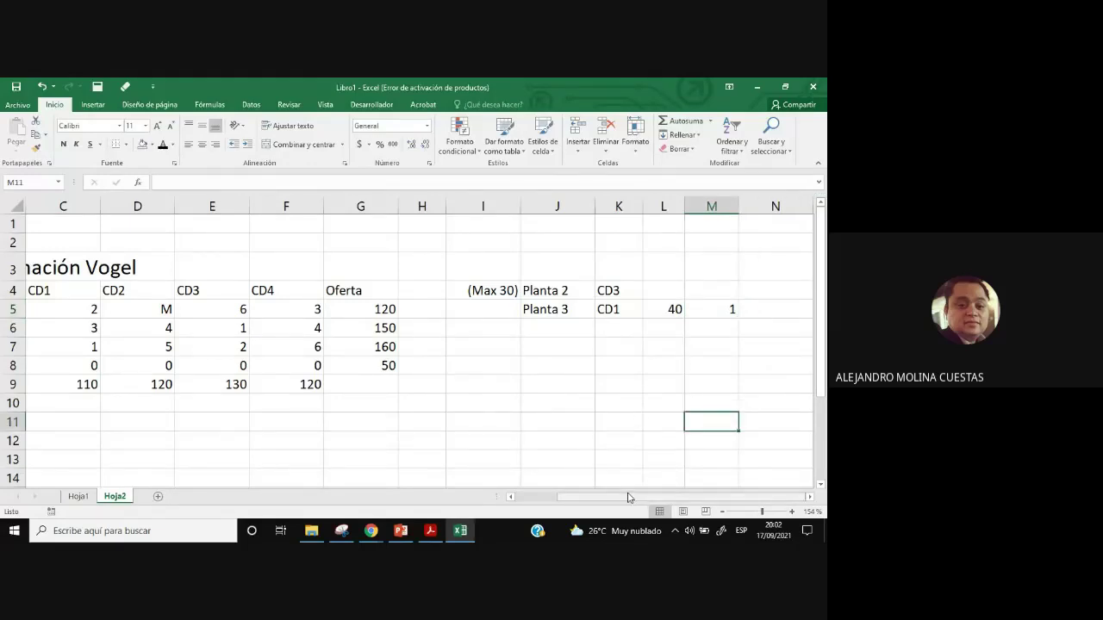
Set the Oferta of Planta 3 to 120 and the Demanda of CD1 to 70 in the Vogel table.
{"action": "left_click_drag", "start_coordinate": [629, 500], "coordinate": [573, 512]}
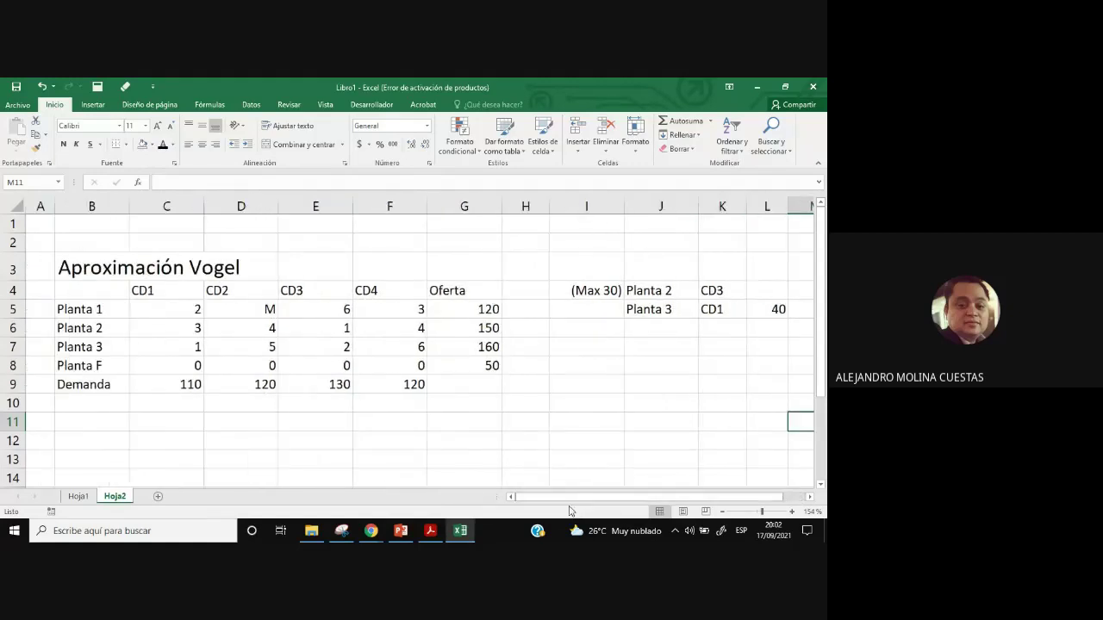
{"action": "left_click", "coordinate": [477, 348]}
{"action": "type", "text": "120"}
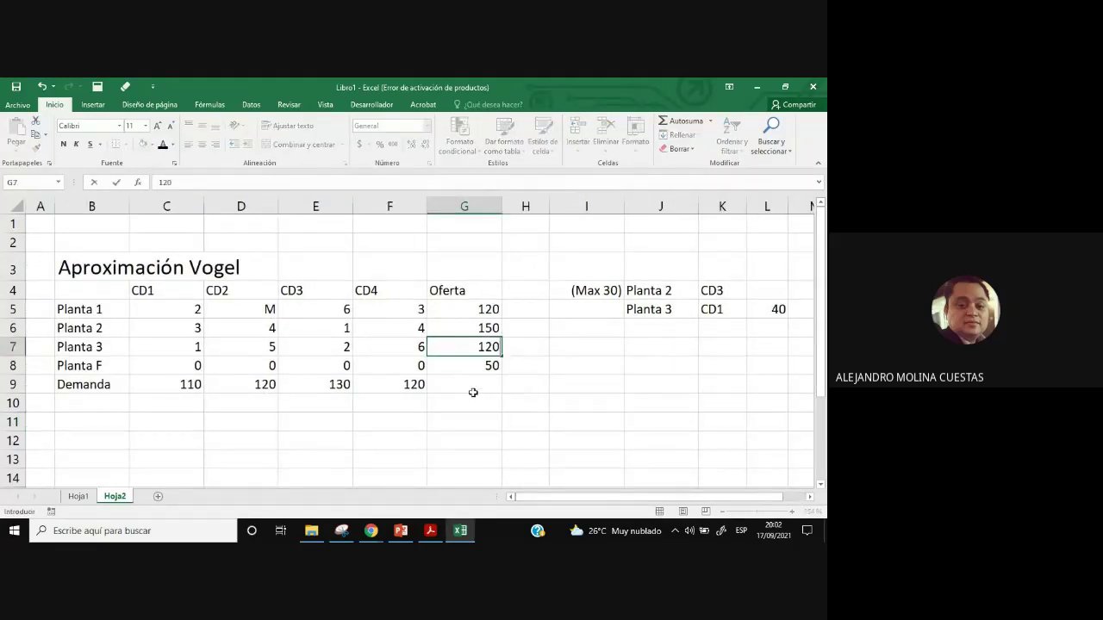
{"action": "left_click", "coordinate": [472, 401]}
{"action": "left_click", "coordinate": [193, 385]}
{"action": "type", "text": "70"}
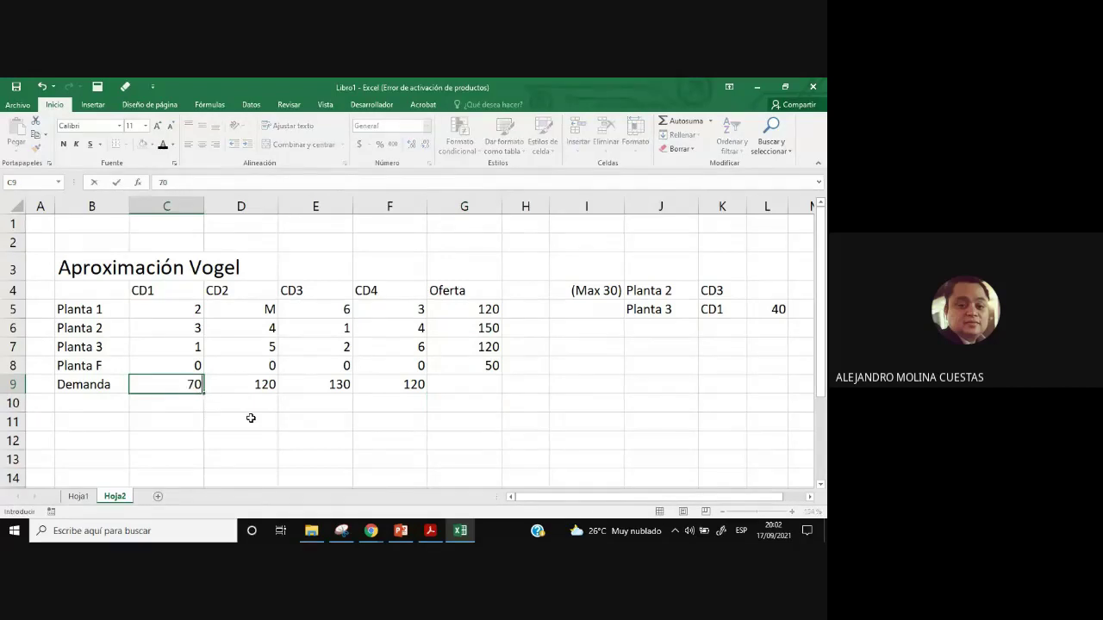
{"action": "left_click", "coordinate": [430, 450]}
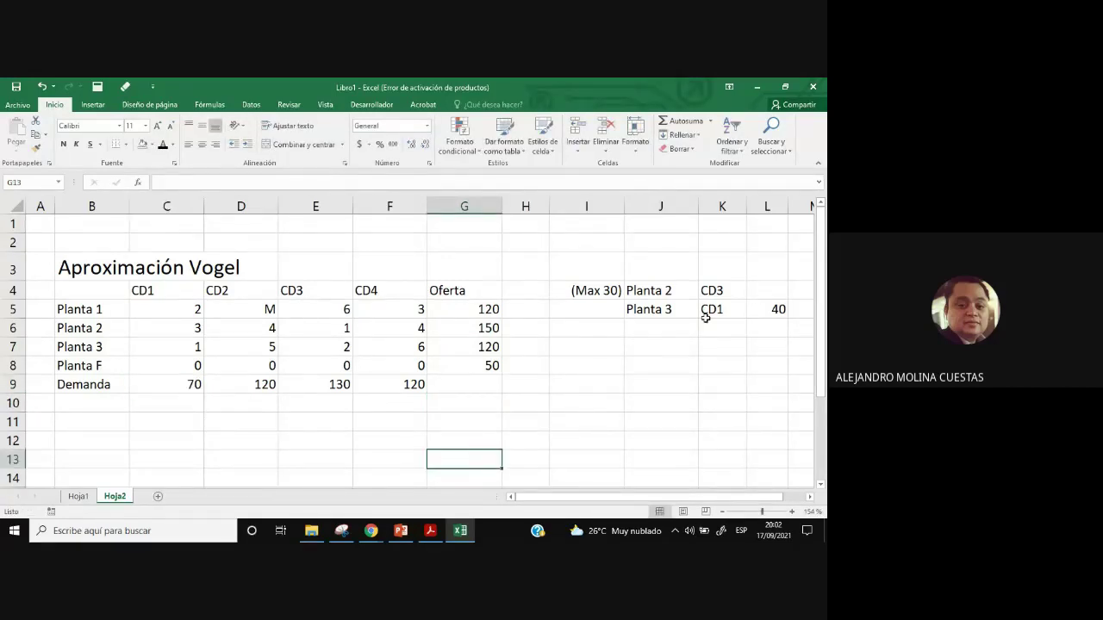
{"action": "left_click_drag", "start_coordinate": [632, 312], "coordinate": [778, 310]}
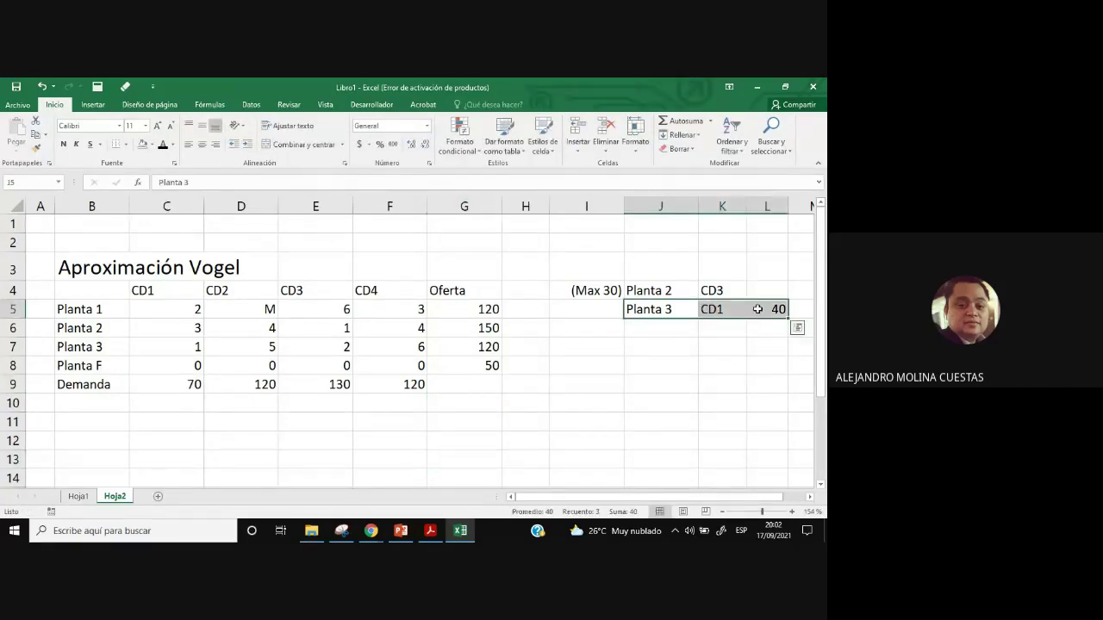
{"action": "left_click", "coordinate": [705, 381]}
{"action": "left_click_drag", "start_coordinate": [590, 293], "coordinate": [723, 293]}
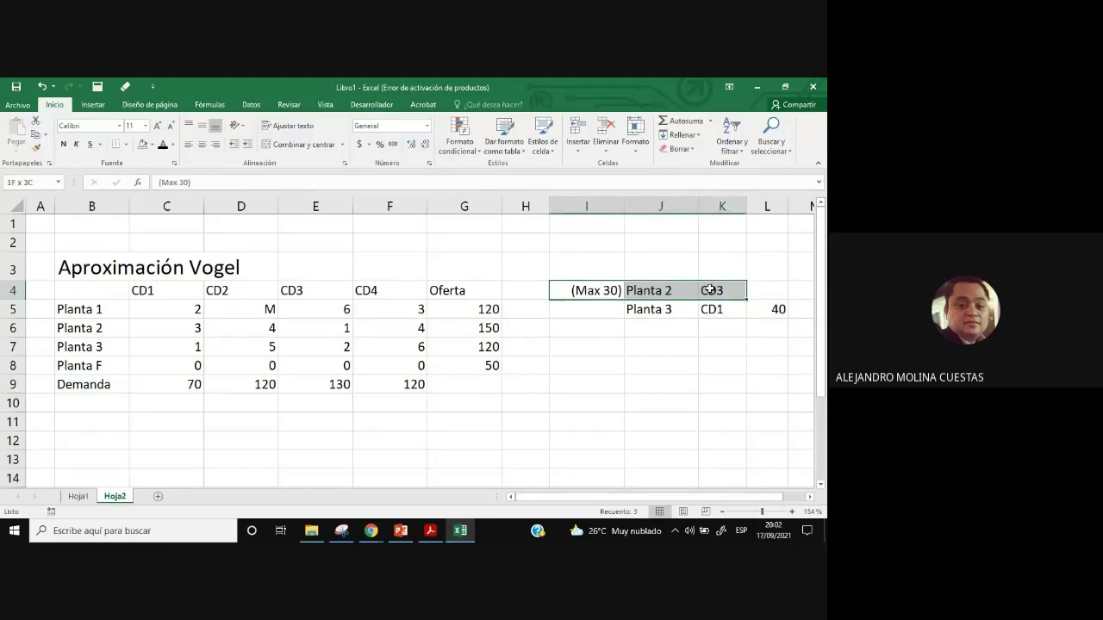
{"action": "left_click", "coordinate": [668, 397]}
{"action": "left_click", "coordinate": [263, 313]}
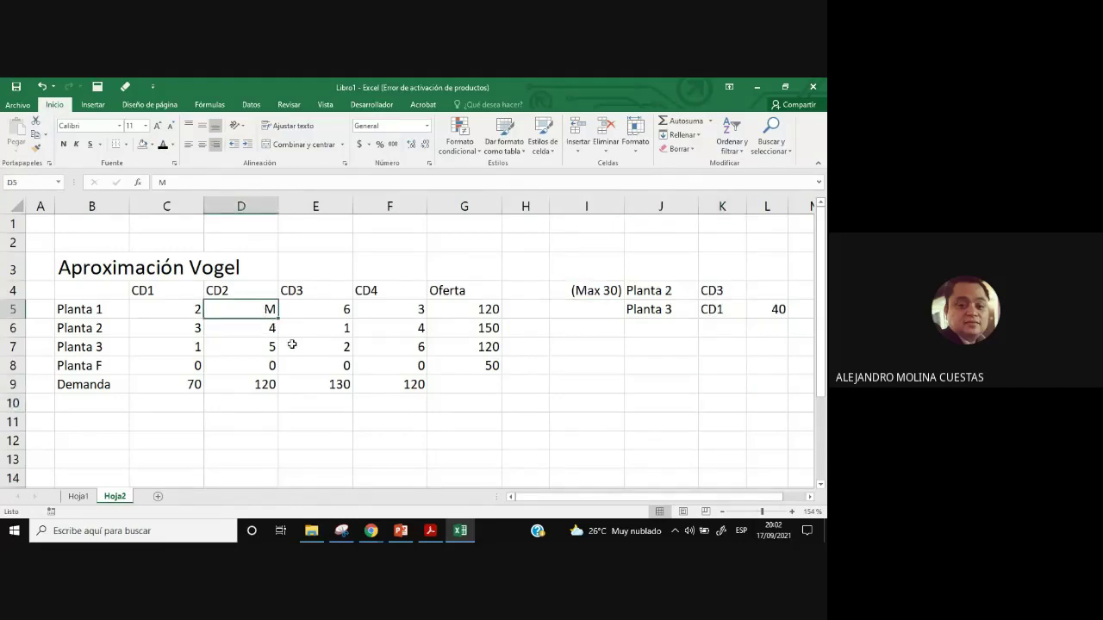
{"action": "left_click", "coordinate": [623, 419]}
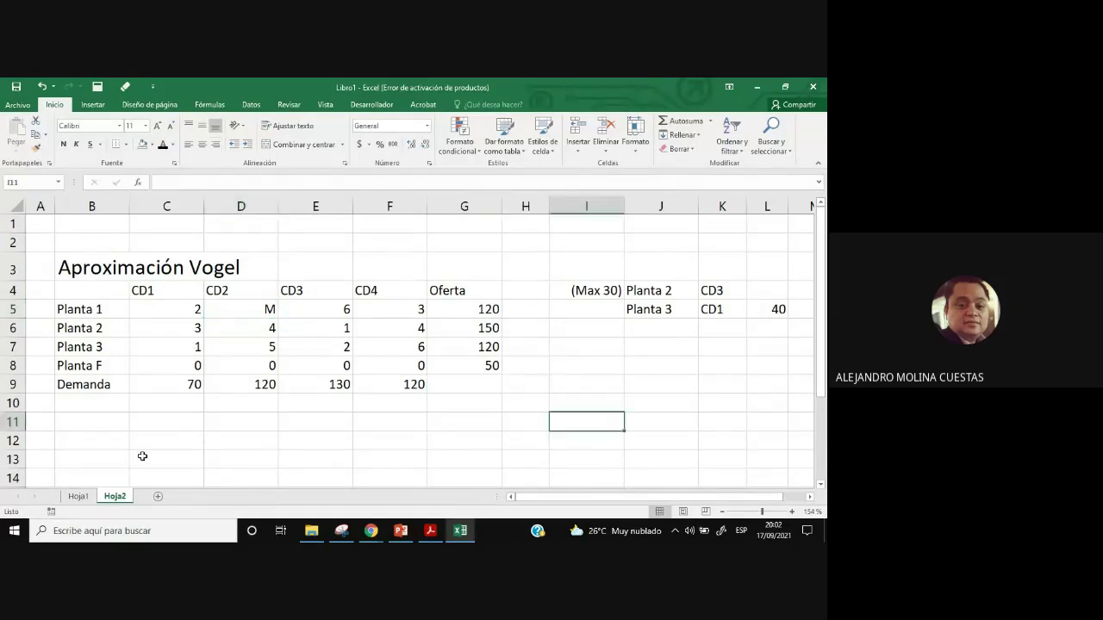
Label the row below Demanda as Penal in cell B10.
{"action": "left_click", "coordinate": [91, 399]}
{"action": "type", "text": "Pe"}
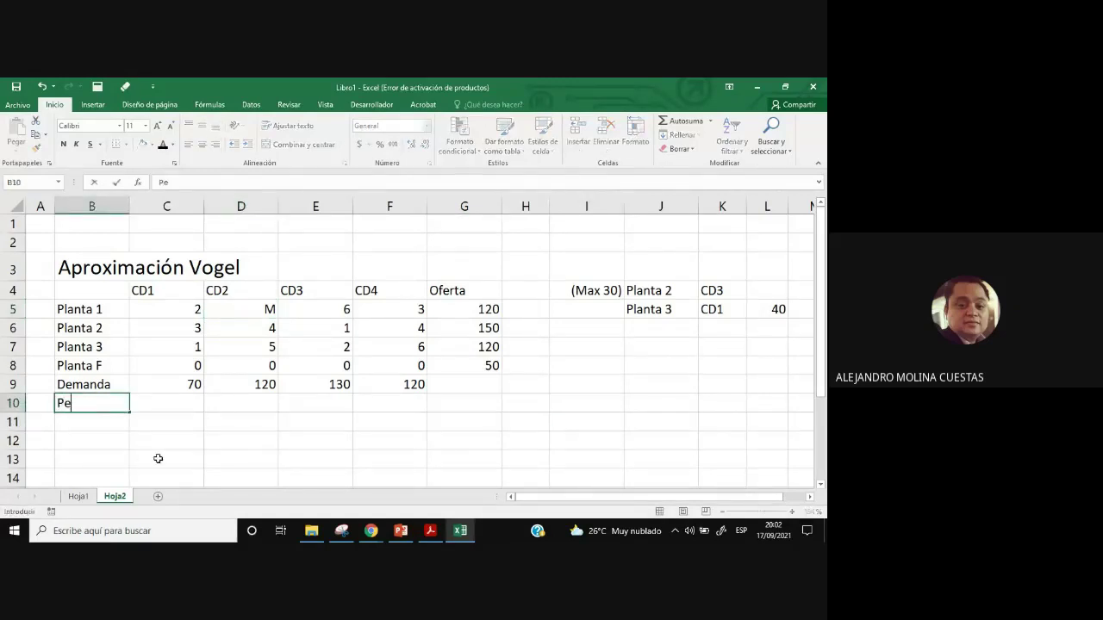
{"action": "type", "text": "nal"}
{"action": "left_click", "coordinate": [314, 442]}
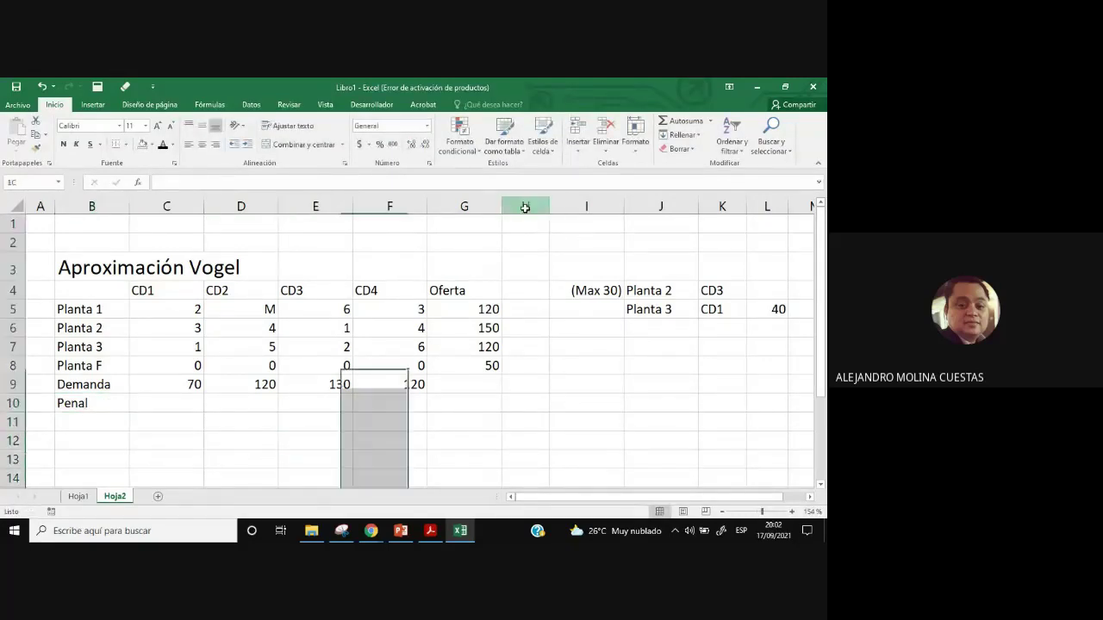
Insert a column right after Oferta, narrow it slightly and head it Penal in cell H4.
{"action": "left_click", "coordinate": [525, 207]}
{"action": "right_click", "coordinate": [526, 210]}
{"action": "left_click", "coordinate": [556, 293]}
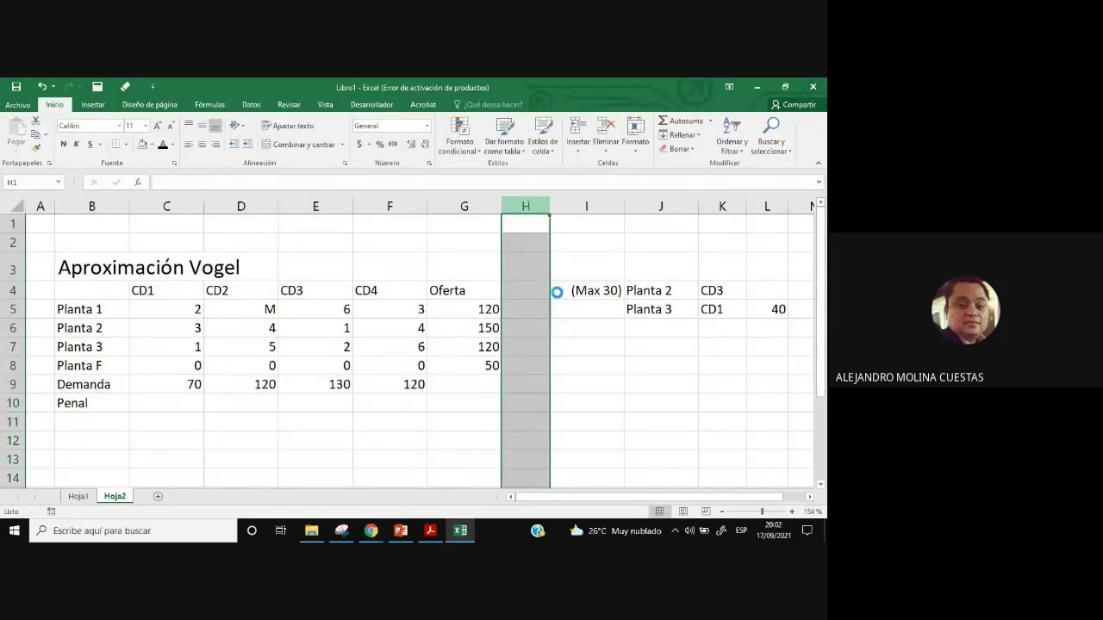
{"action": "left_click_drag", "start_coordinate": [573, 206], "coordinate": [561, 208]}
{"action": "left_click", "coordinate": [542, 291]}
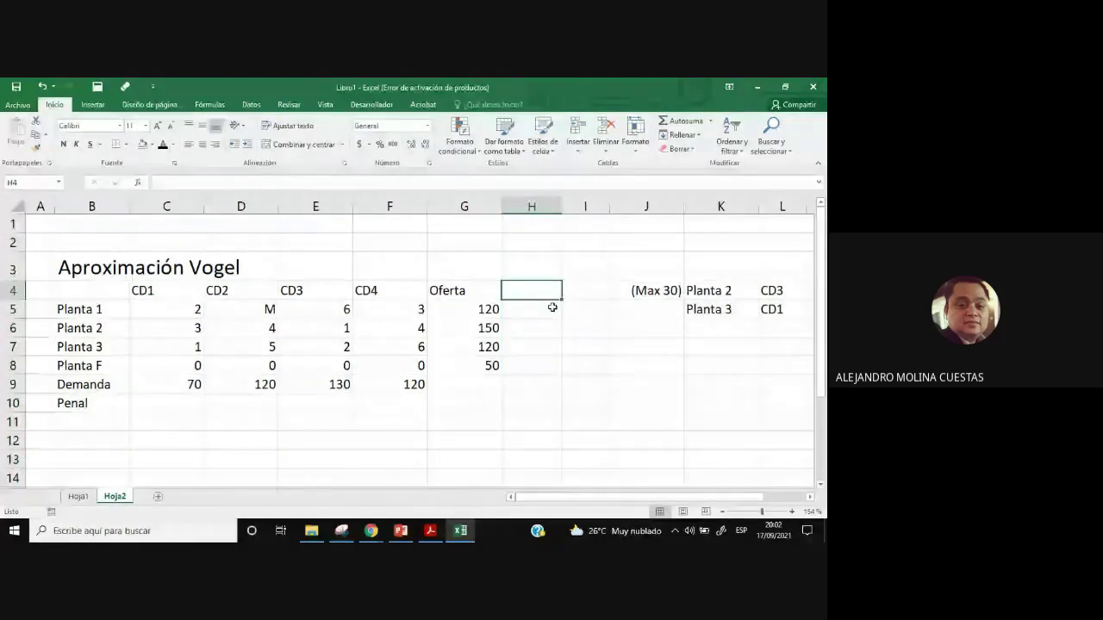
{"action": "type", "text": "Penal"}
{"action": "key", "text": "Return"}
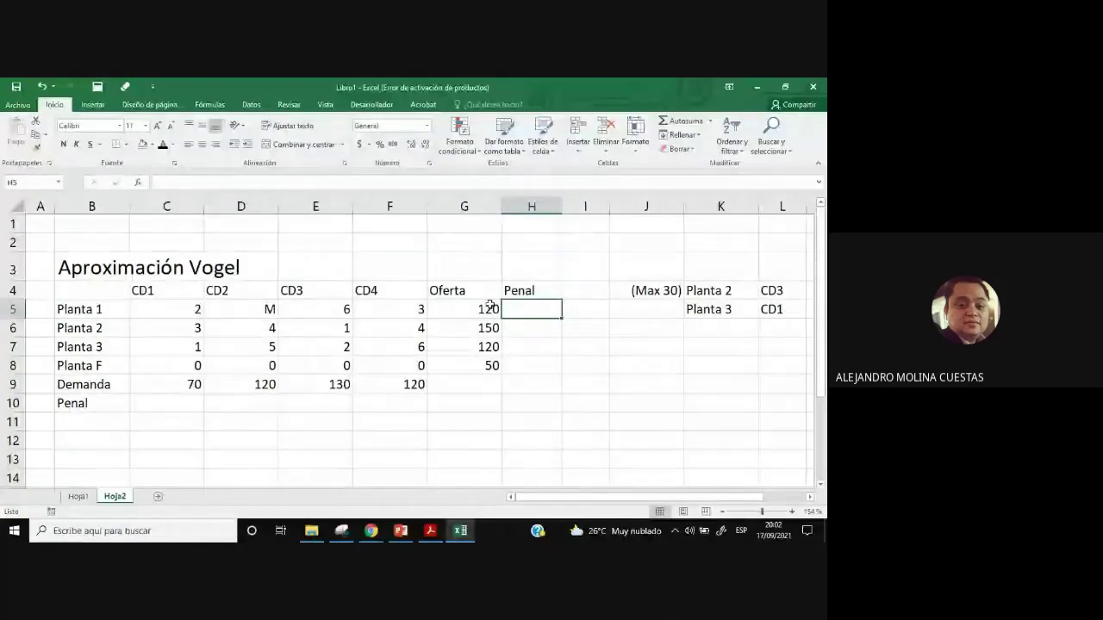
Narrow column J with the (Max 30) note and enter a penalty of 1 for CD1 in the Penal row.
{"action": "left_click", "coordinate": [192, 409]}
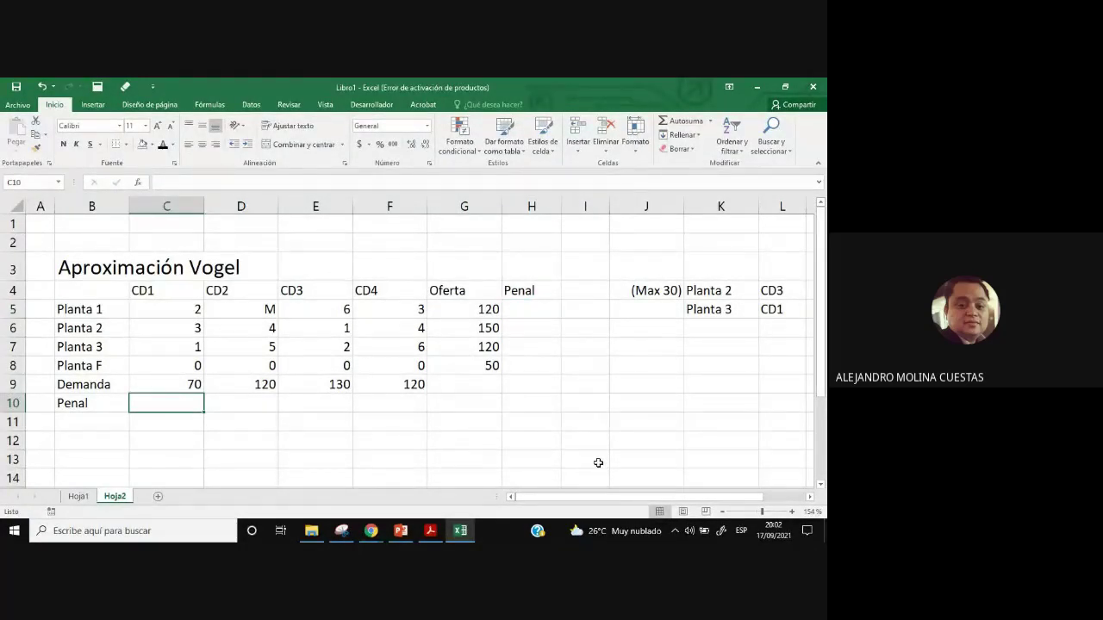
{"action": "left_click_drag", "start_coordinate": [684, 207], "coordinate": [663, 218]}
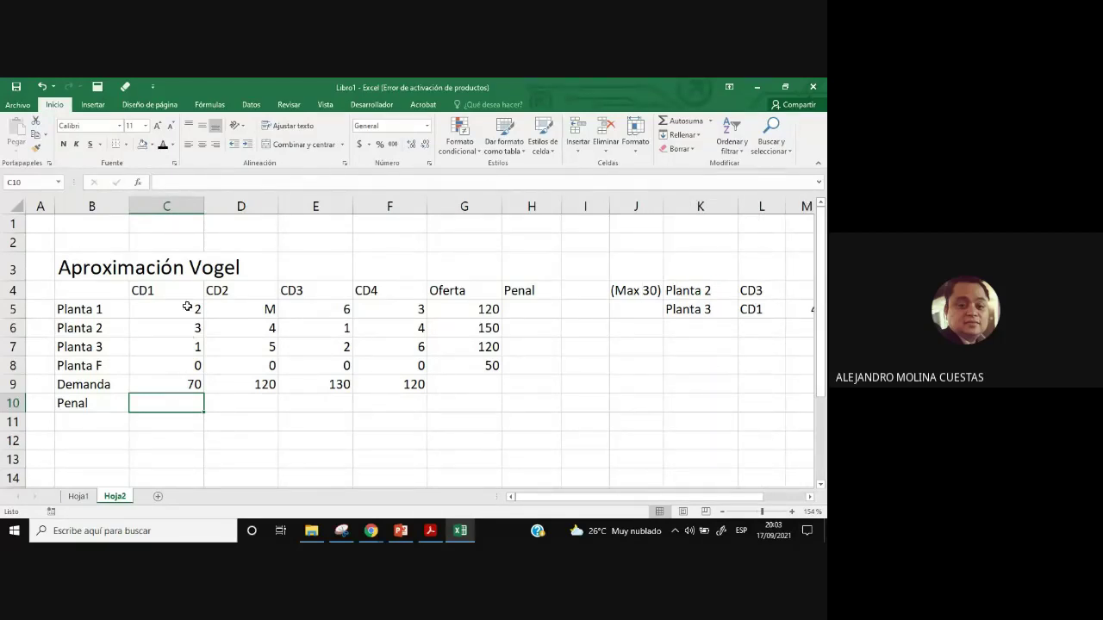
{"action": "left_click_drag", "start_coordinate": [187, 308], "coordinate": [186, 362]}
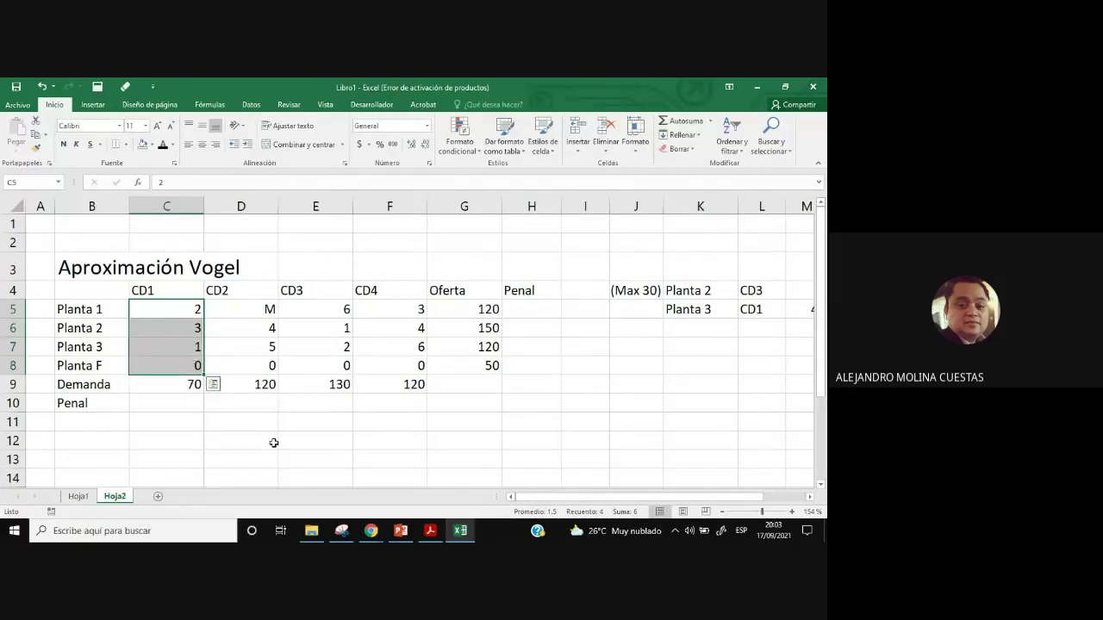
{"action": "left_click", "coordinate": [190, 406]}
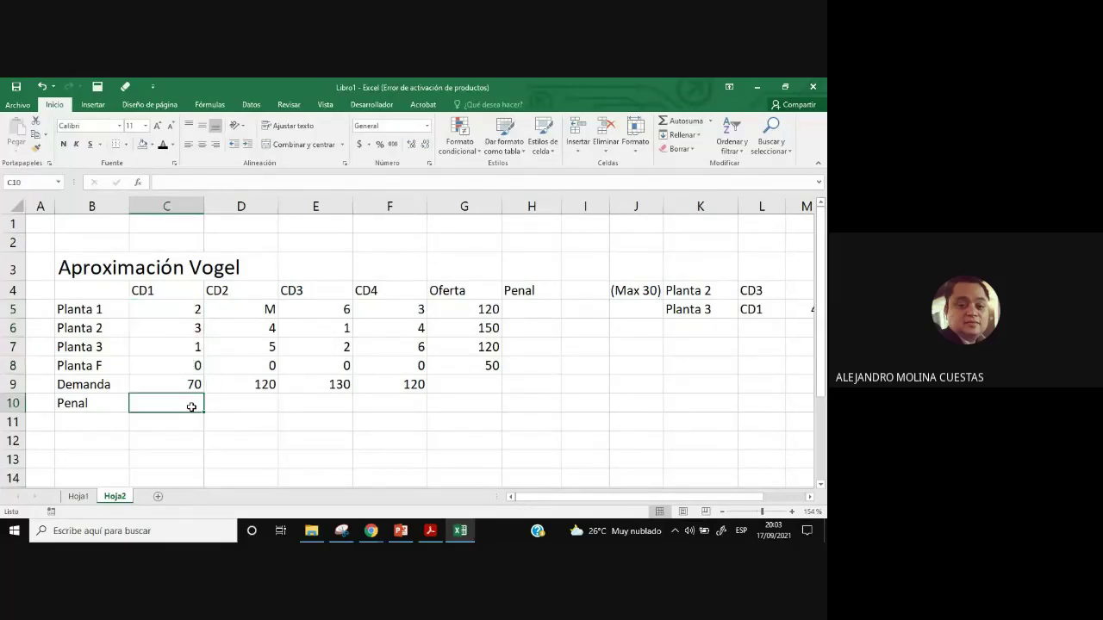
{"action": "type", "text": "1"}
{"action": "key", "text": "Tab"}
Enter the penalties 4 for CD2, 1 for CD3 and 3 for CD4 in the Penal row.
{"action": "left_click_drag", "start_coordinate": [262, 308], "coordinate": [270, 364]}
{"action": "left_click", "coordinate": [266, 404]}
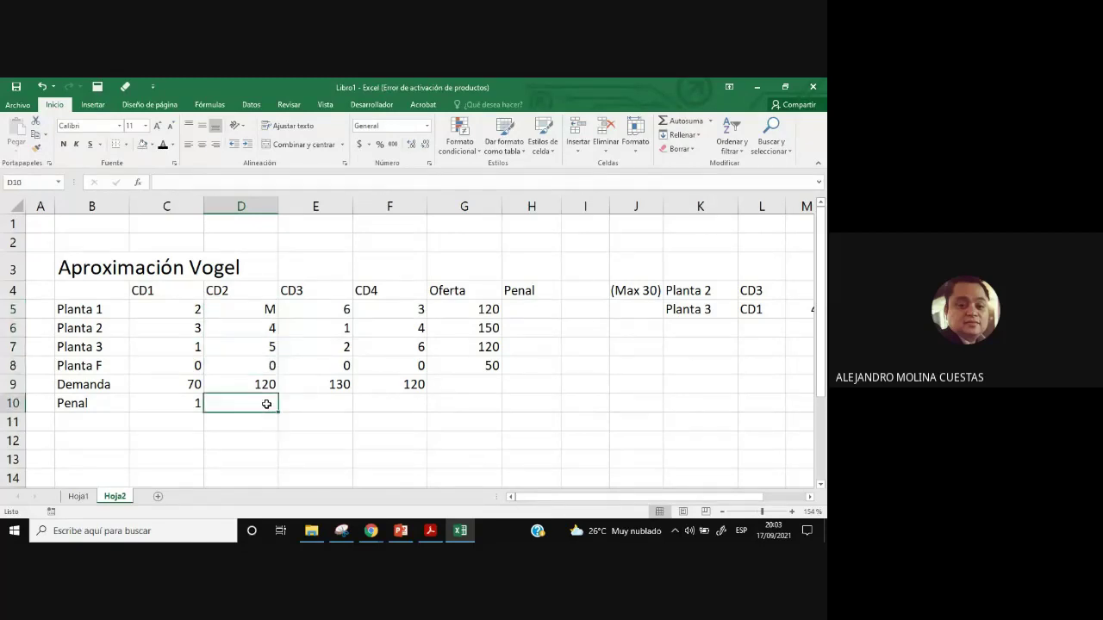
{"action": "type", "text": "4"}
{"action": "key", "text": "Tab"}
{"action": "left_click_drag", "start_coordinate": [332, 308], "coordinate": [333, 367]}
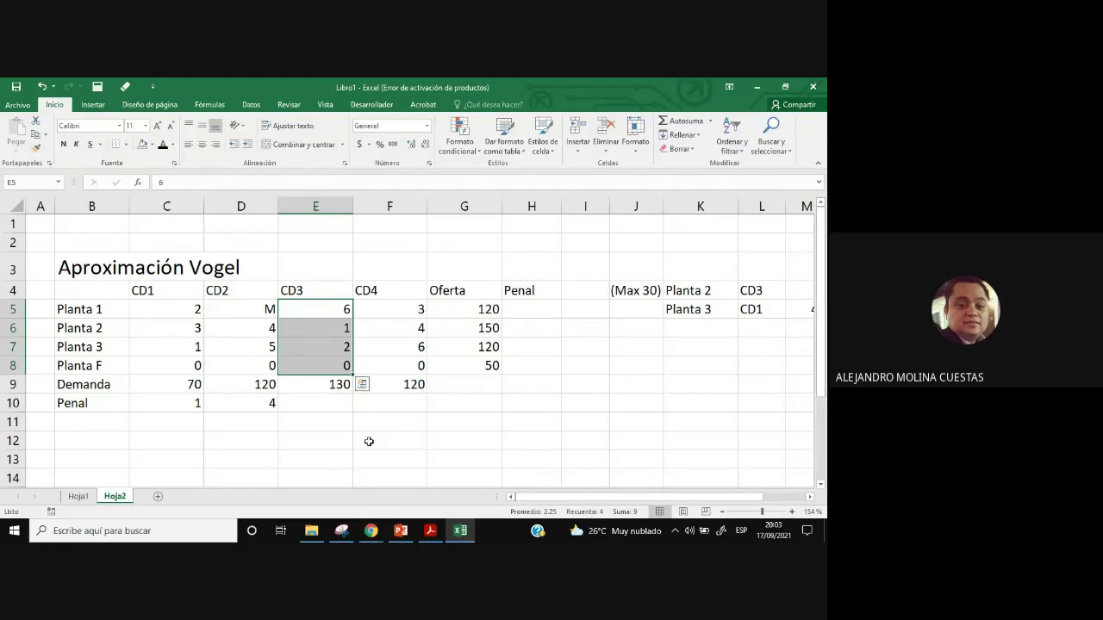
{"action": "left_click", "coordinate": [335, 411]}
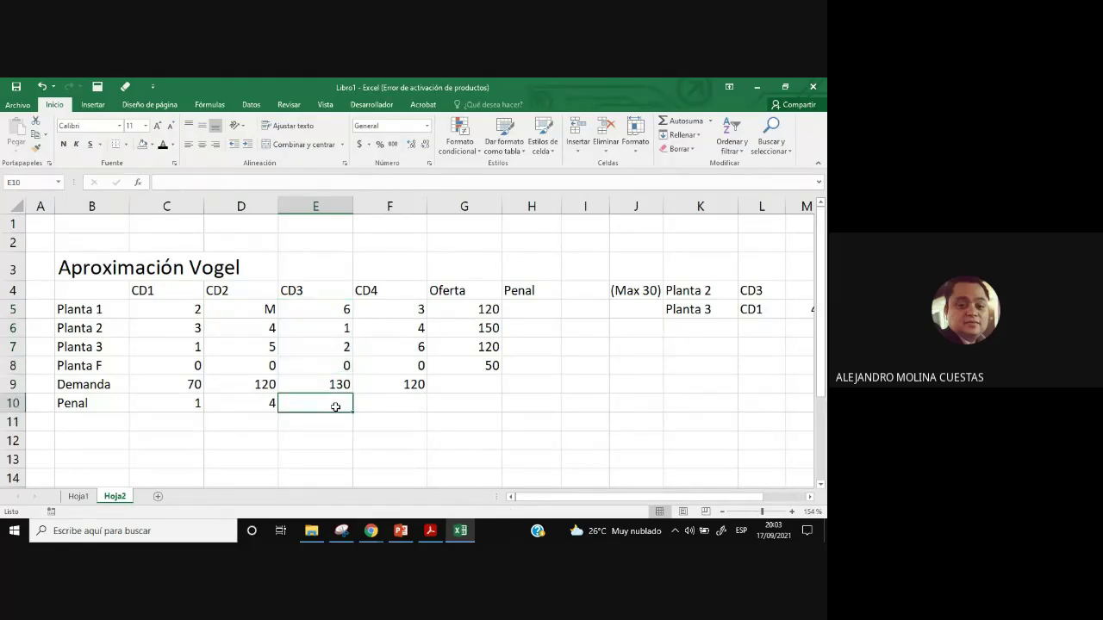
{"action": "type", "text": "1"}
{"action": "left_click_drag", "start_coordinate": [405, 309], "coordinate": [403, 372]}
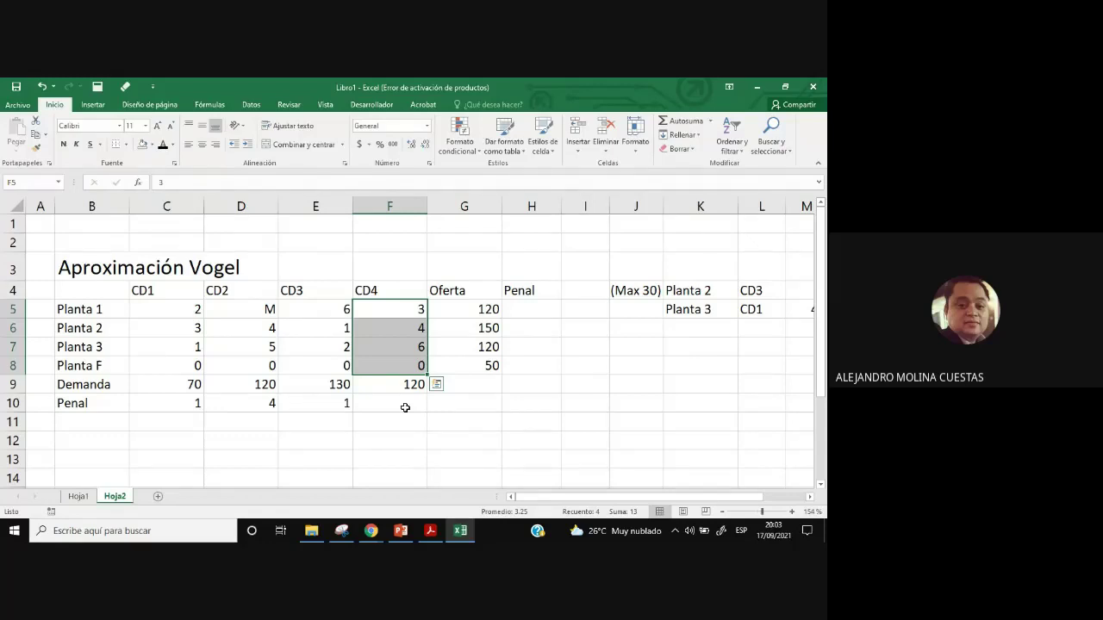
{"action": "left_click", "coordinate": [408, 406]}
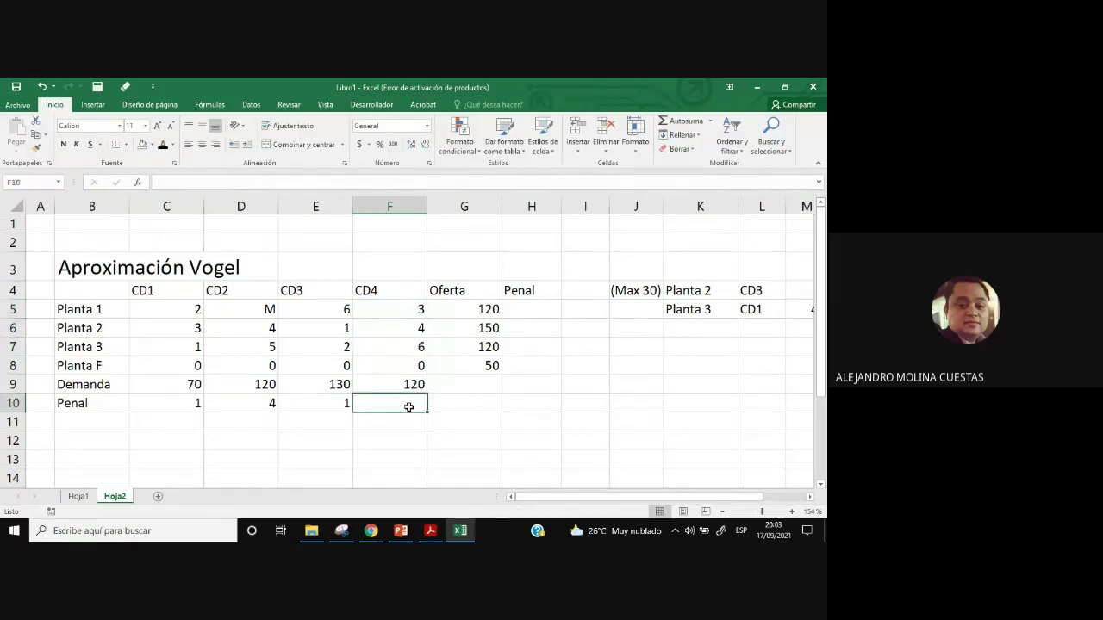
{"action": "type", "text": "3"}
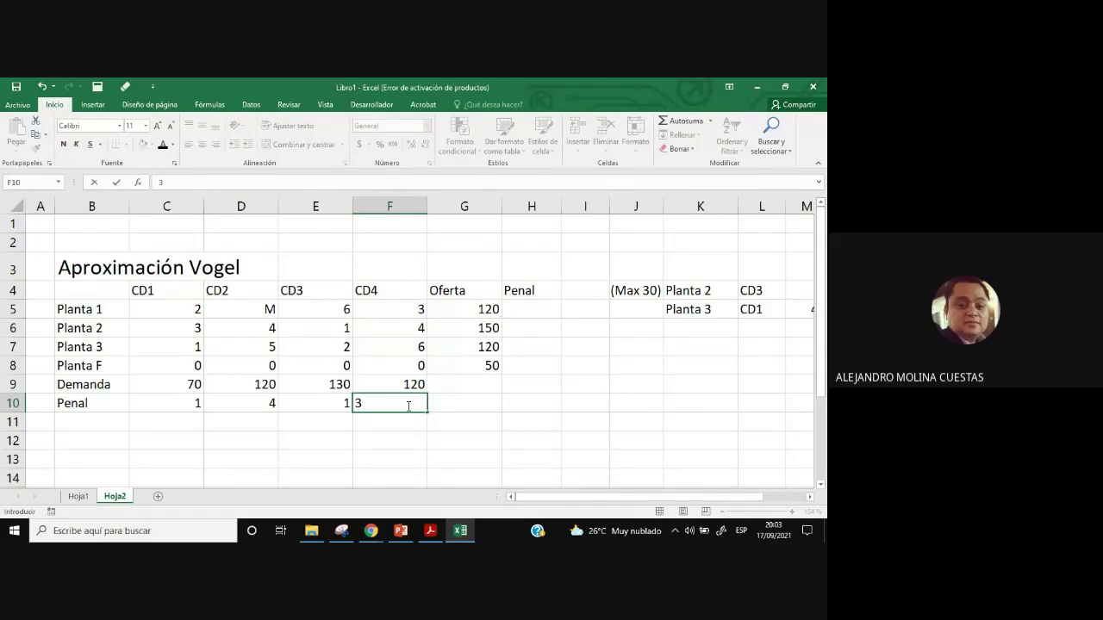
{"action": "key", "text": "Tab"}
Enter the penalties 1 for Planta 1 and 2 for Planta 2 in the Penal column.
{"action": "left_click_drag", "start_coordinate": [183, 310], "coordinate": [418, 303]}
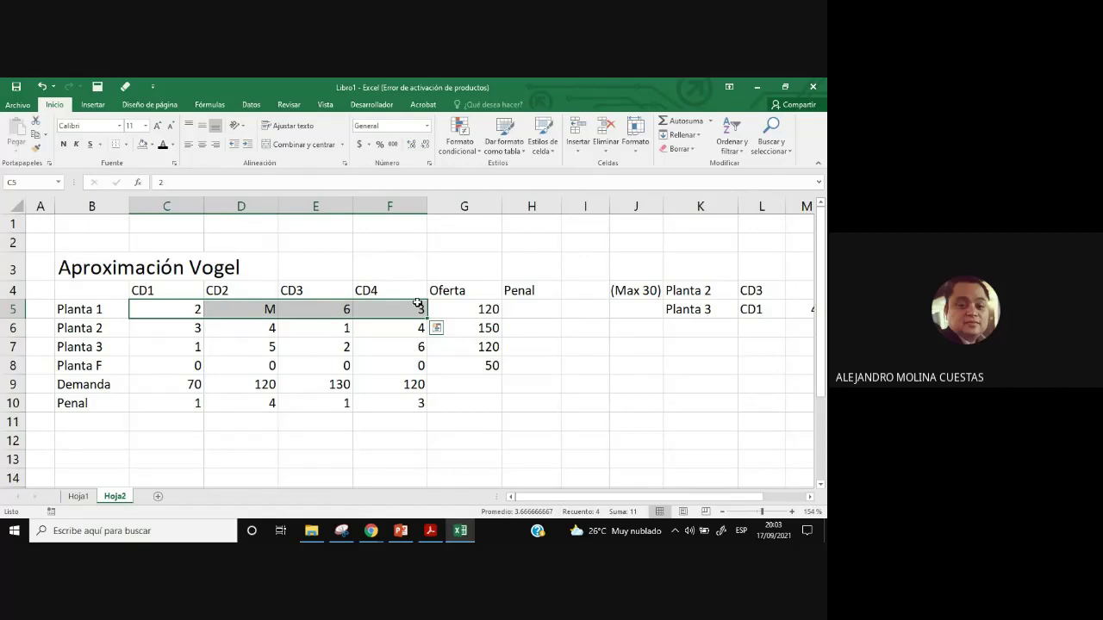
{"action": "left_click", "coordinate": [543, 311]}
{"action": "type", "text": "1"}
{"action": "left_click", "coordinate": [541, 363]}
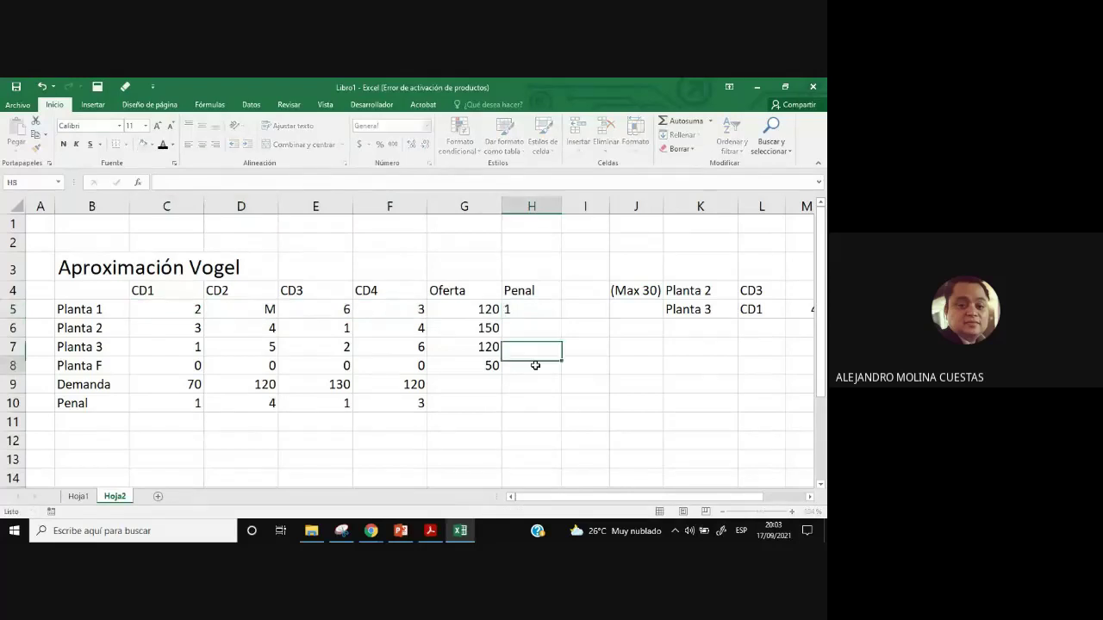
{"action": "left_click_drag", "start_coordinate": [198, 332], "coordinate": [365, 323]}
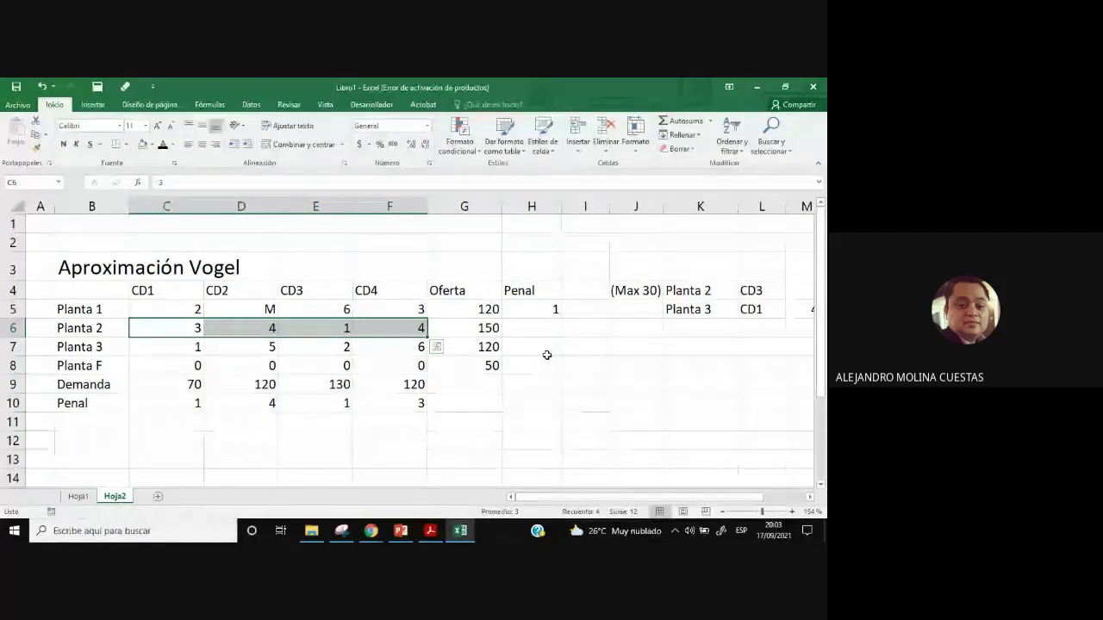
{"action": "left_click", "coordinate": [540, 330]}
{"action": "type", "text": "2"}
{"action": "left_click", "coordinate": [537, 362]}
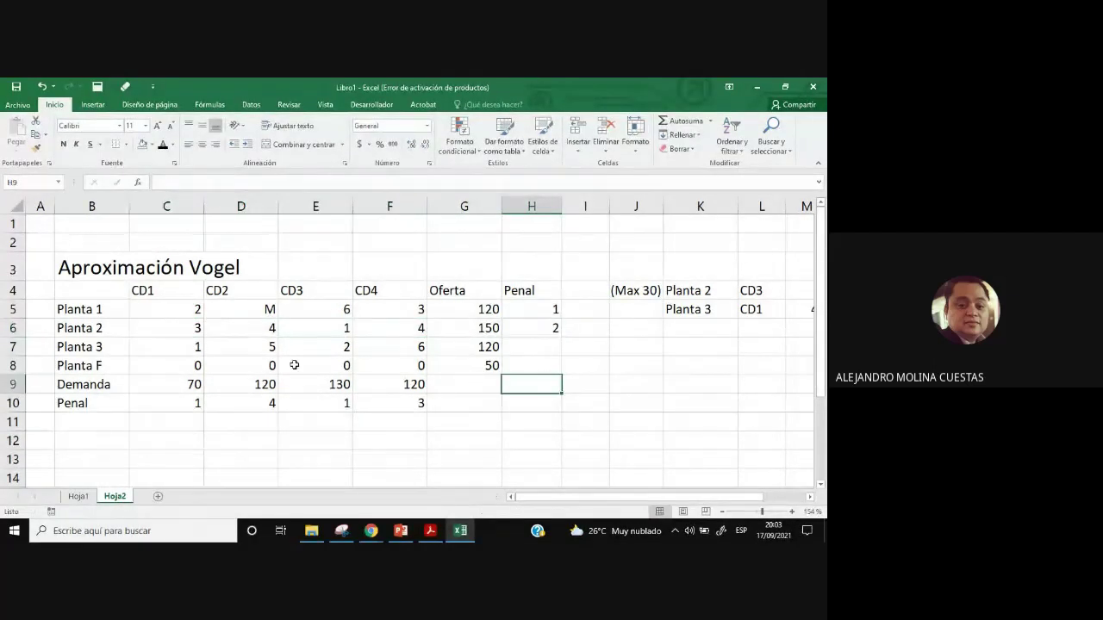
Enter the penalties 1 for Planta 3 and 0 for Planta F in the Penal column.
{"action": "left_click_drag", "start_coordinate": [180, 348], "coordinate": [413, 353]}
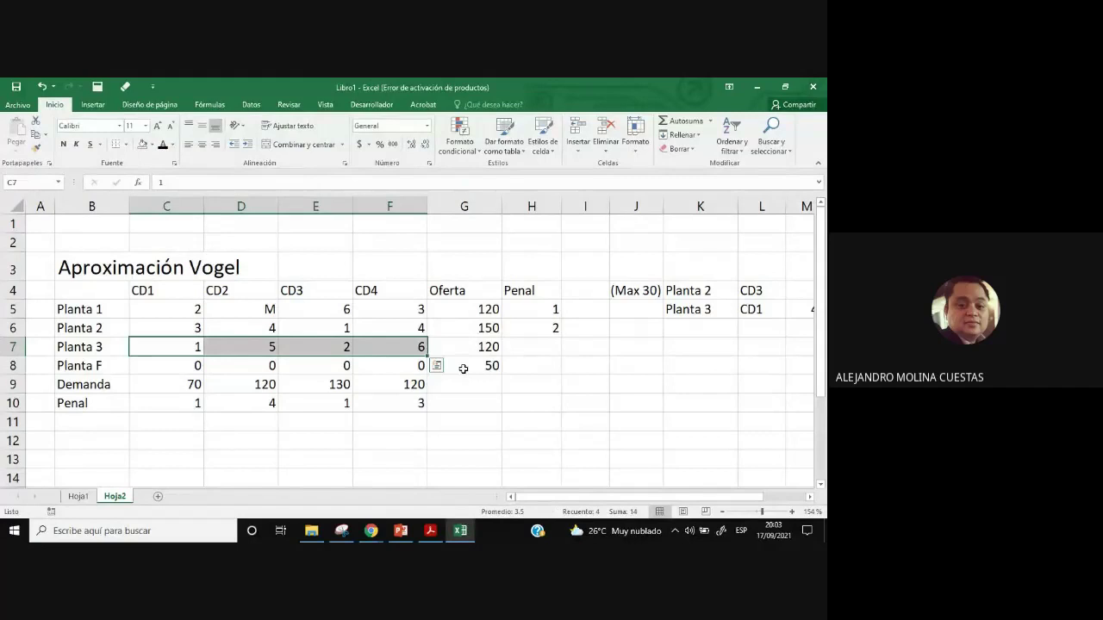
{"action": "left_click", "coordinate": [544, 346]}
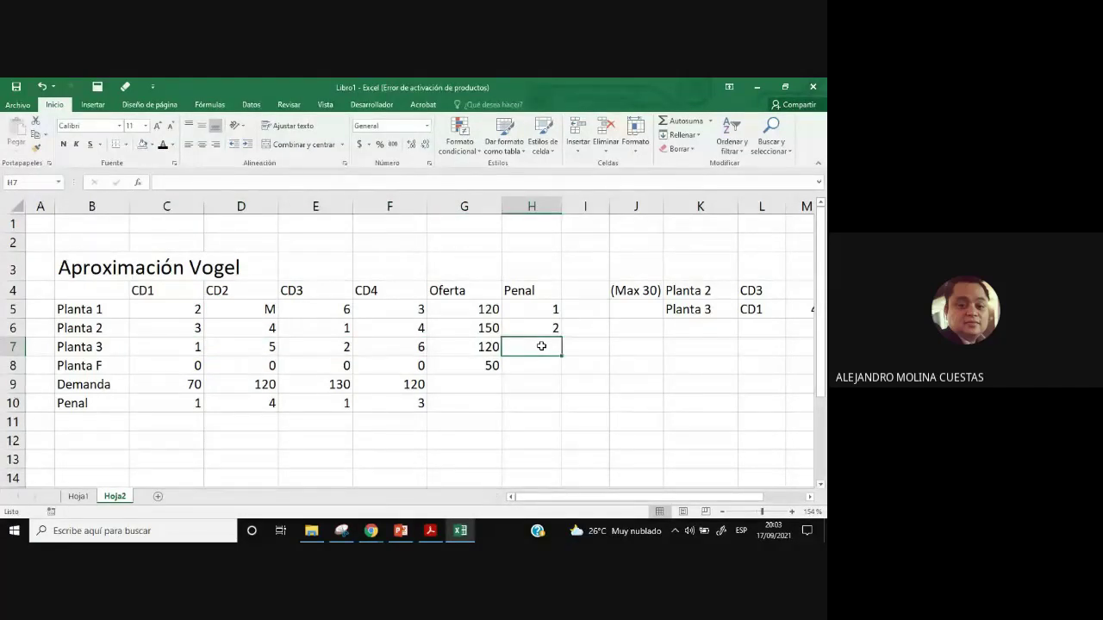
{"action": "type", "text": "1"}
{"action": "key", "text": "Return"}
{"action": "key", "text": "Down"}
{"action": "key", "text": "Down"}
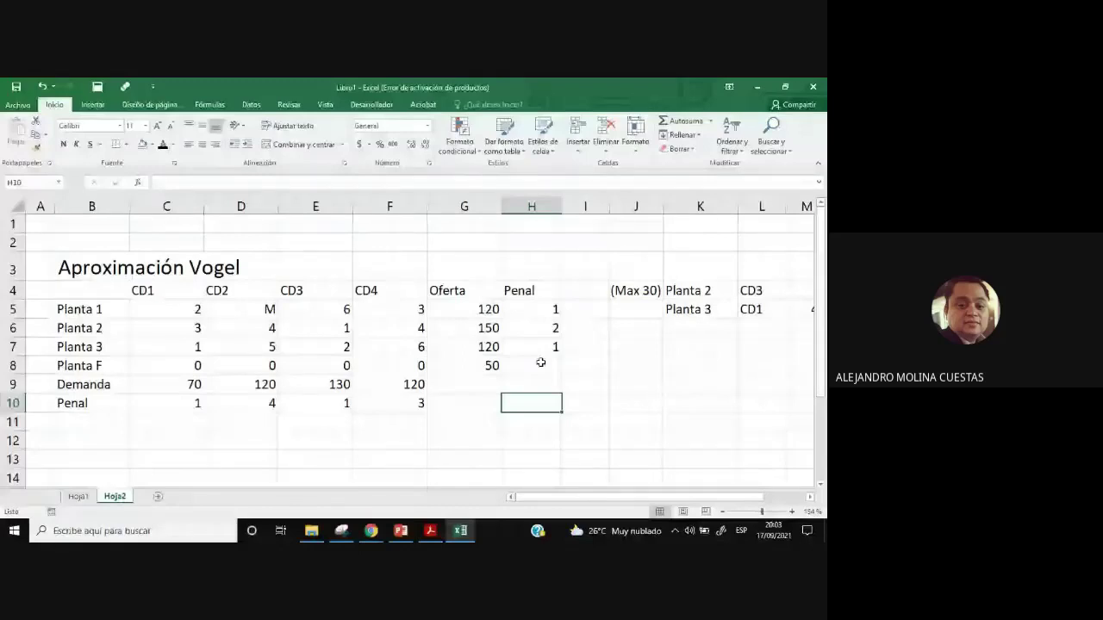
{"action": "left_click", "coordinate": [541, 363]}
{"action": "type", "text": "0"}
{"action": "left_click", "coordinate": [565, 435]}
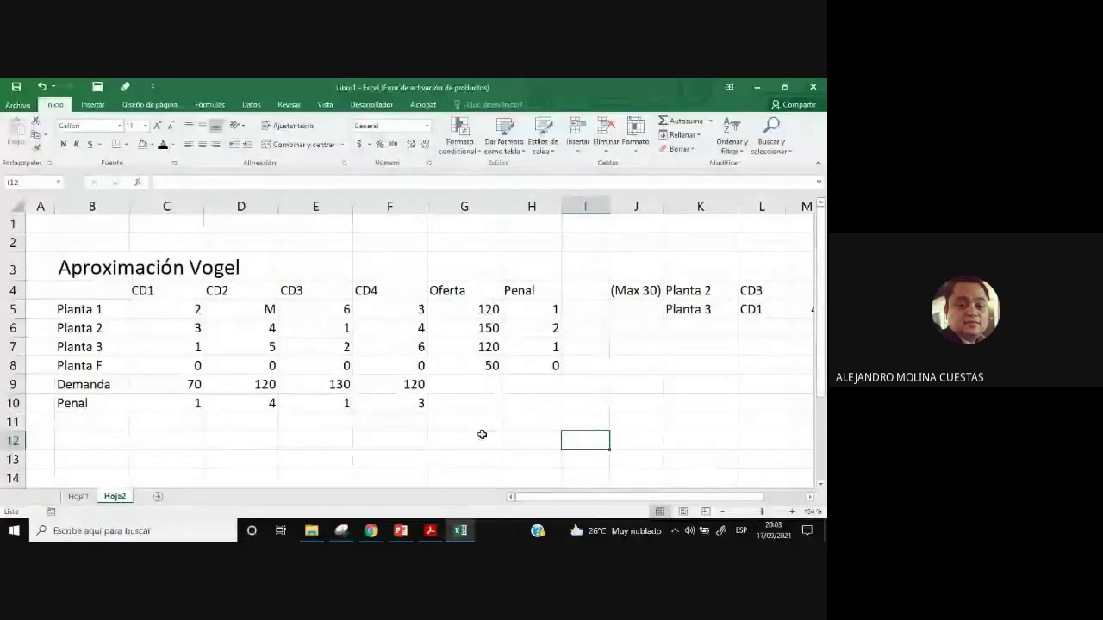
Fill the CD2 penalty in D10 and the CD2 costs in D5:D8 with light blue.
{"action": "left_click", "coordinate": [255, 401]}
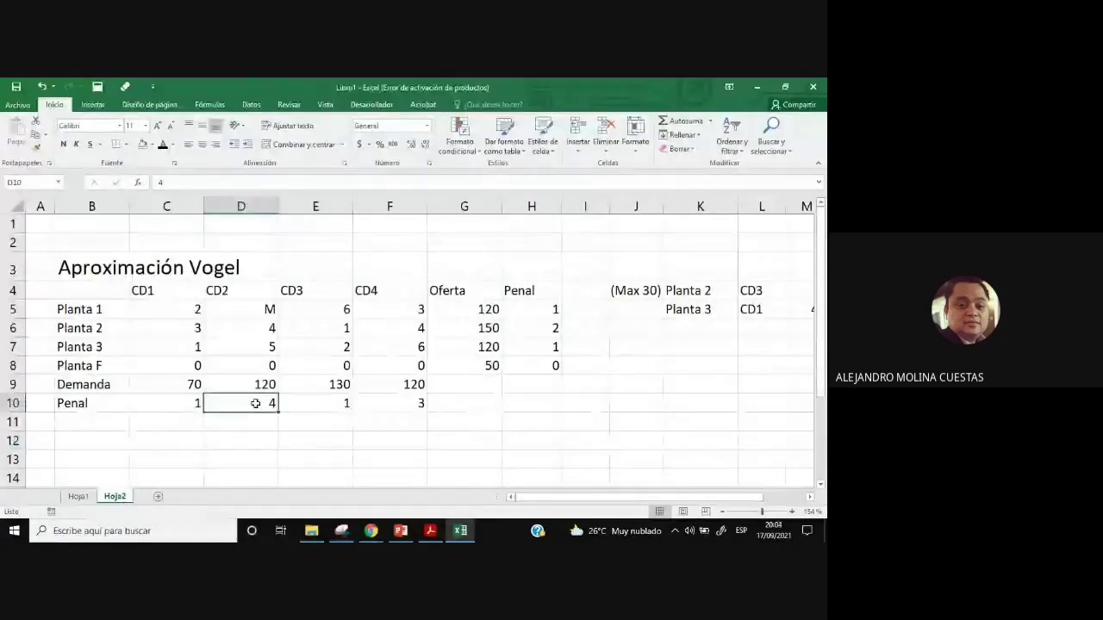
{"action": "left_click", "coordinate": [163, 148]}
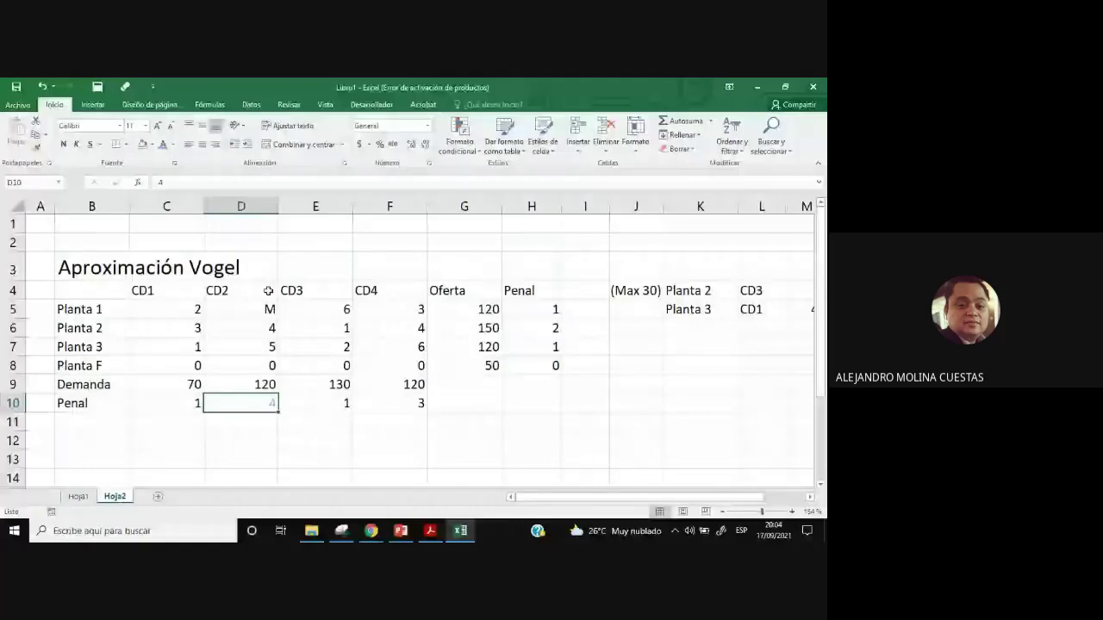
{"action": "left_click", "coordinate": [49, 88]}
{"action": "left_click", "coordinate": [151, 147]}
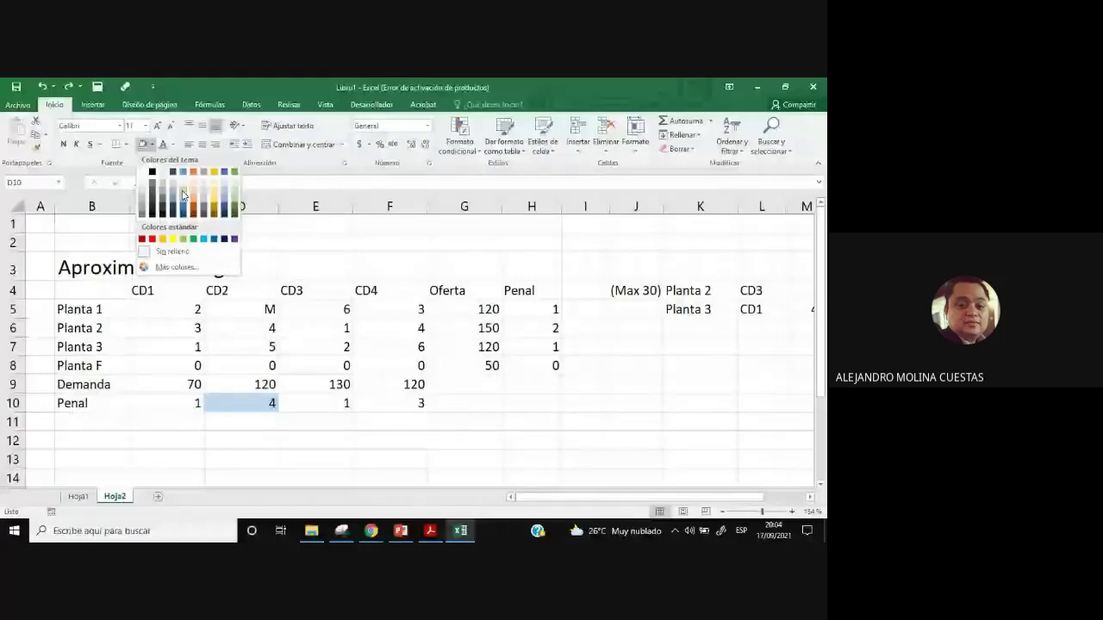
{"action": "left_click", "coordinate": [182, 194]}
{"action": "left_click_drag", "start_coordinate": [258, 365], "coordinate": [262, 309]}
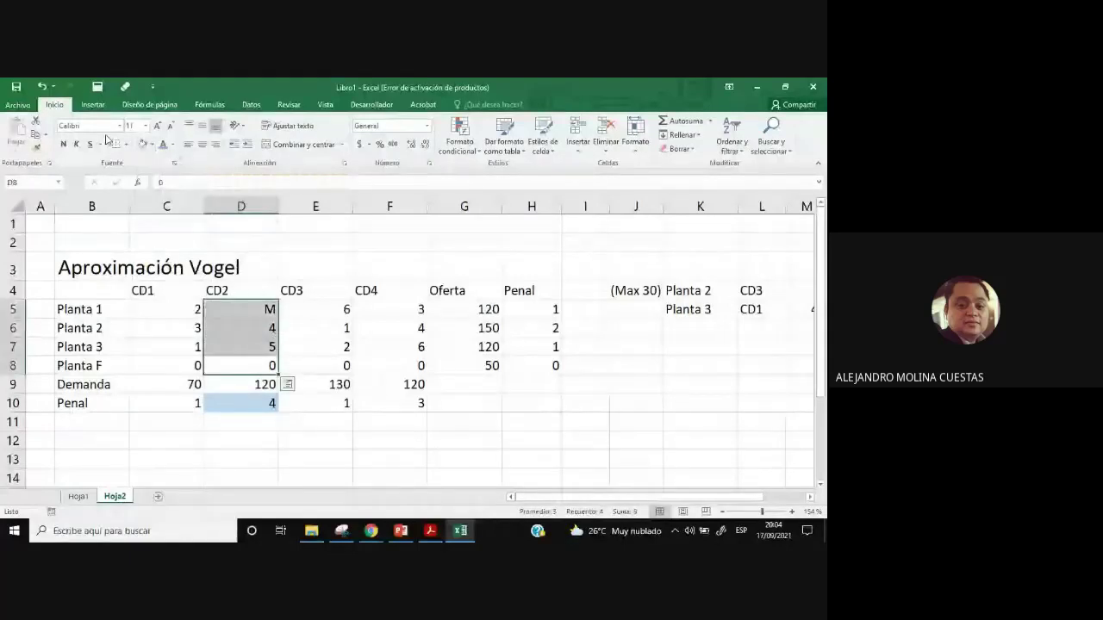
{"action": "left_click", "coordinate": [143, 144]}
{"action": "left_click", "coordinate": [384, 435]}
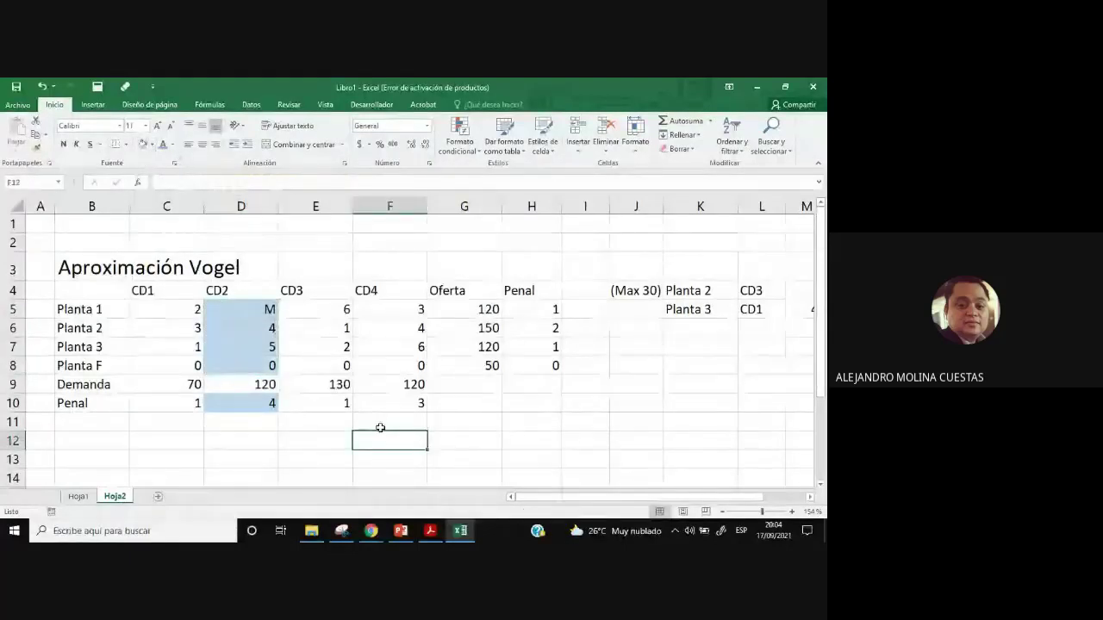
Highlight the Planta F–CD2 cost in cell D8 with a yellow fill.
{"action": "left_click", "coordinate": [268, 364]}
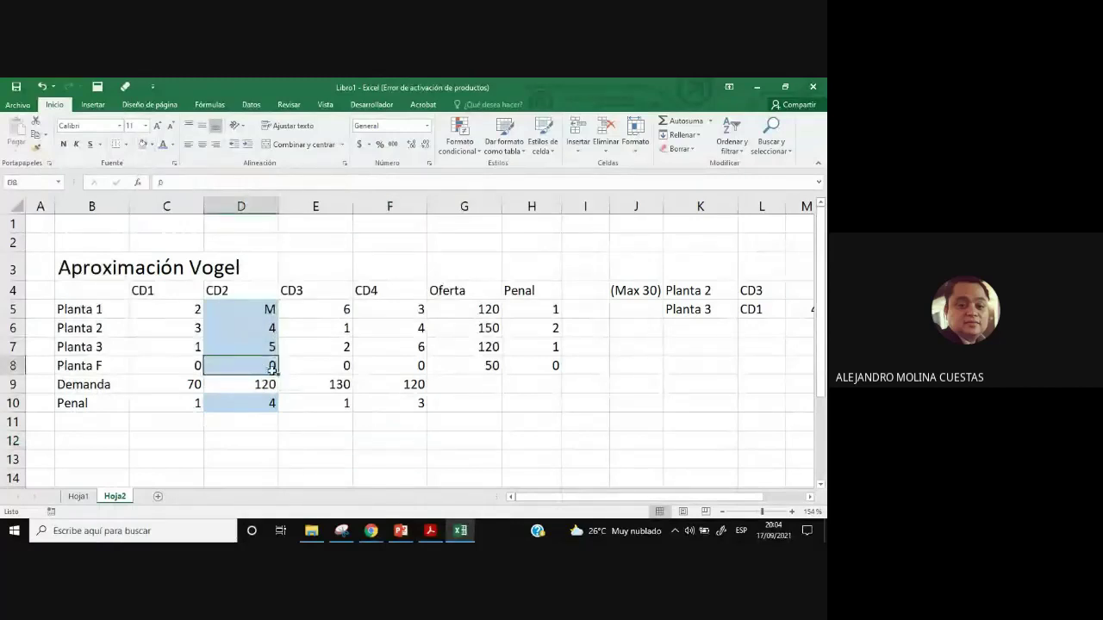
{"action": "left_click", "coordinate": [152, 144]}
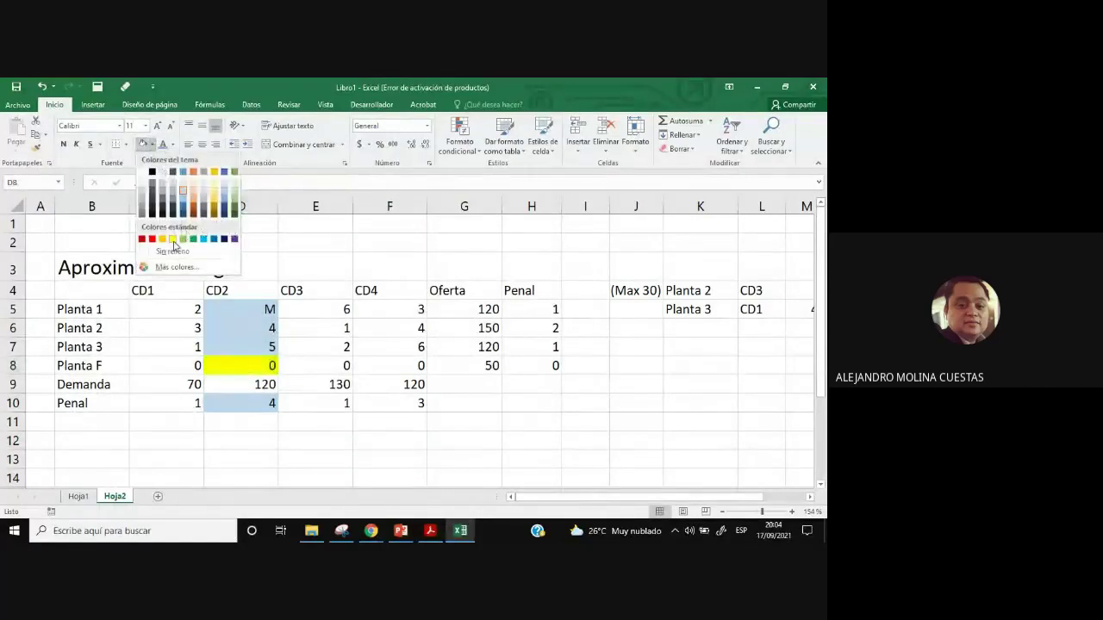
{"action": "left_click", "coordinate": [172, 240]}
{"action": "left_click", "coordinate": [457, 436]}
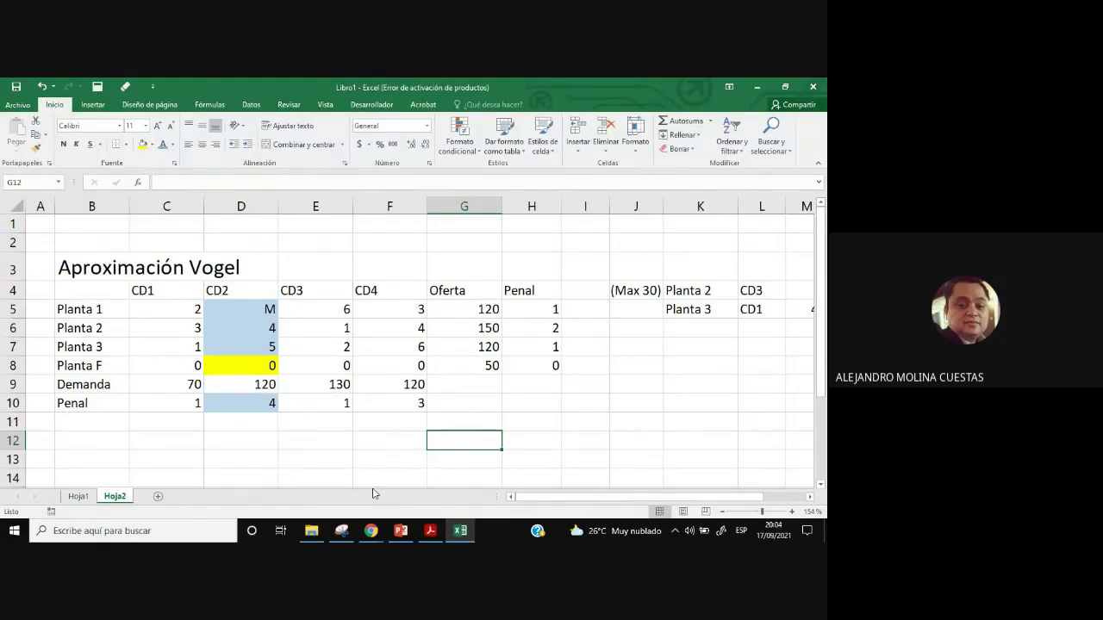
{"action": "left_click", "coordinate": [74, 363]}
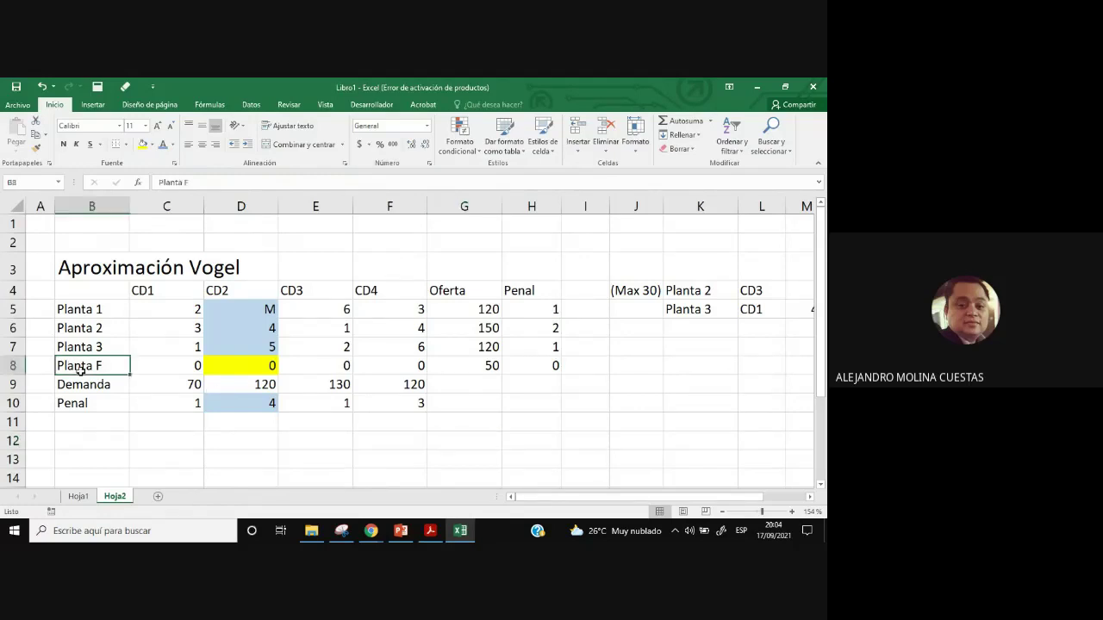
{"action": "left_click", "coordinate": [164, 404], "text": "ctrl"}
{"action": "key", "text": "ctrl+c"}
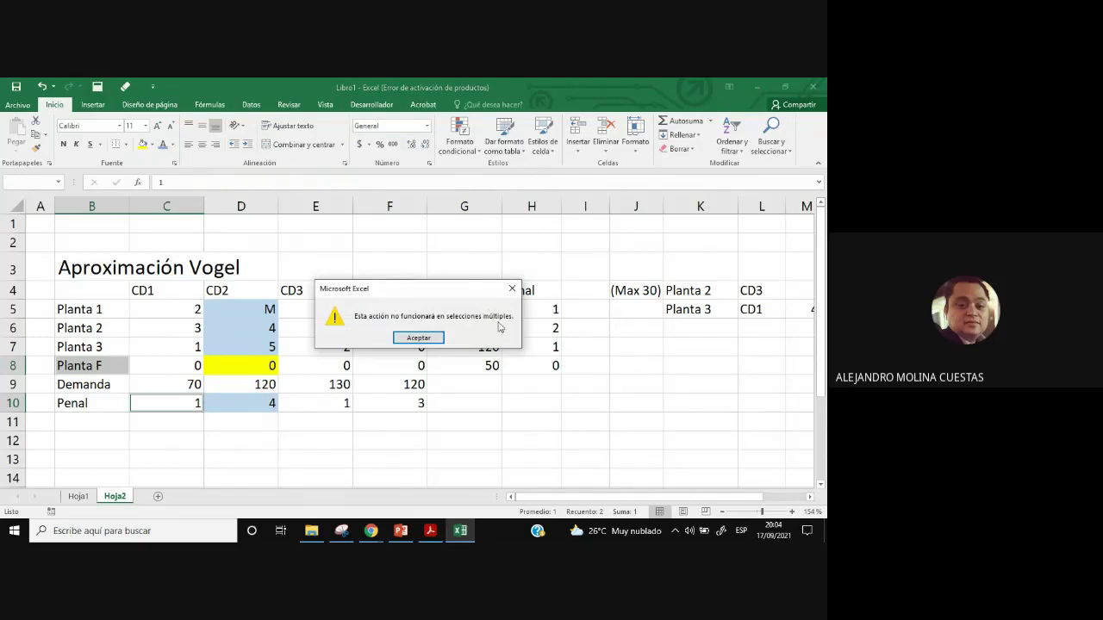
{"action": "left_click", "coordinate": [511, 289]}
Copy the Planta F label from B8 into cells K6:K7 of the allocation list.
{"action": "left_click", "coordinate": [89, 365]}
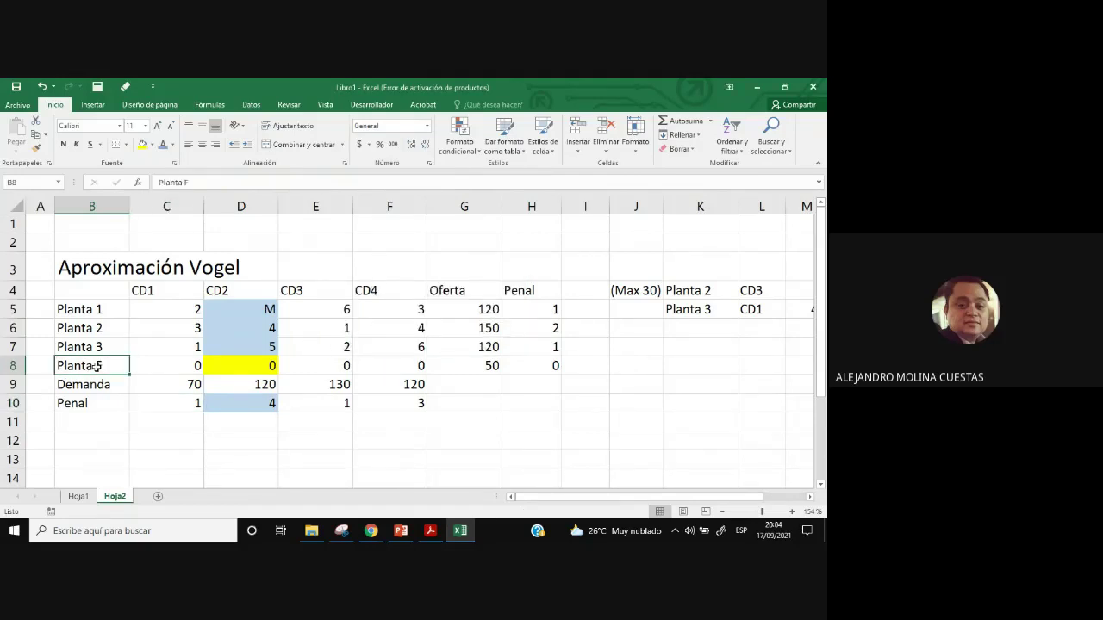
{"action": "key", "text": "ctrl+c"}
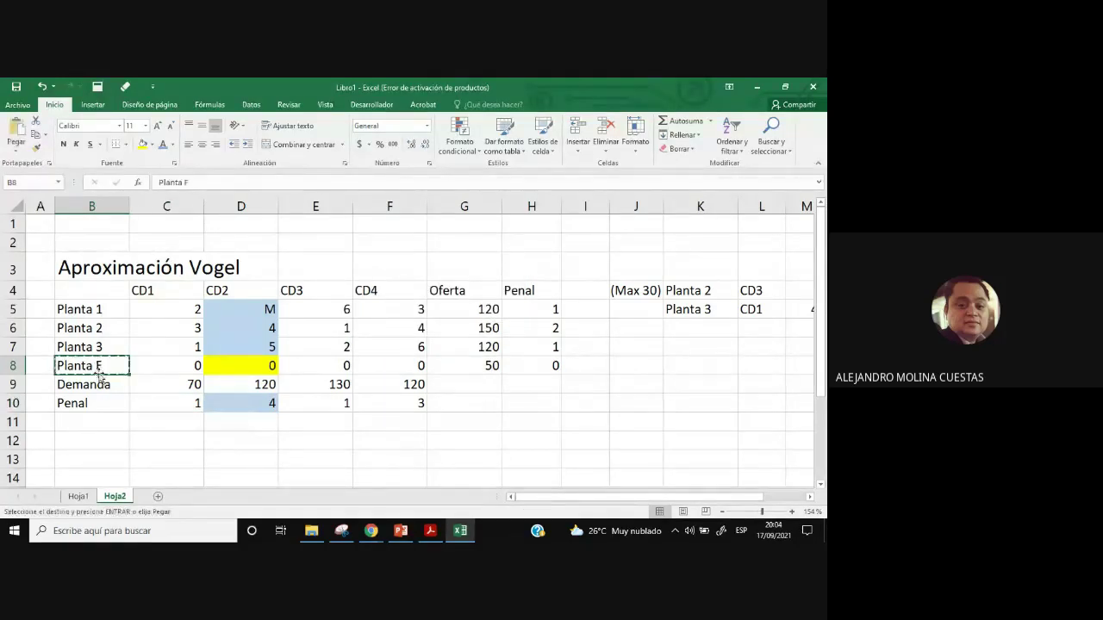
{"action": "left_click", "coordinate": [696, 328]}
{"action": "left_click", "coordinate": [689, 352], "text": "shift"}
{"action": "key", "text": "ctrl+v"}
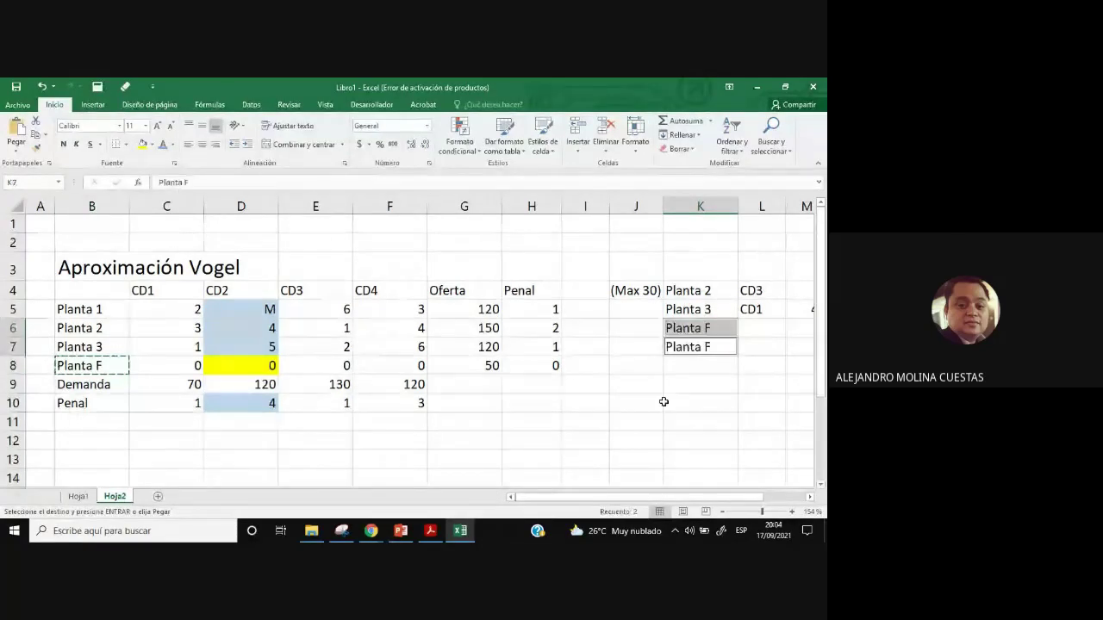
Clear the duplicate Planta F label from cell K7, keeping the one in K6.
{"action": "left_click", "coordinate": [709, 360]}
{"action": "left_click", "coordinate": [705, 351]}
{"action": "key", "text": "Escape"}
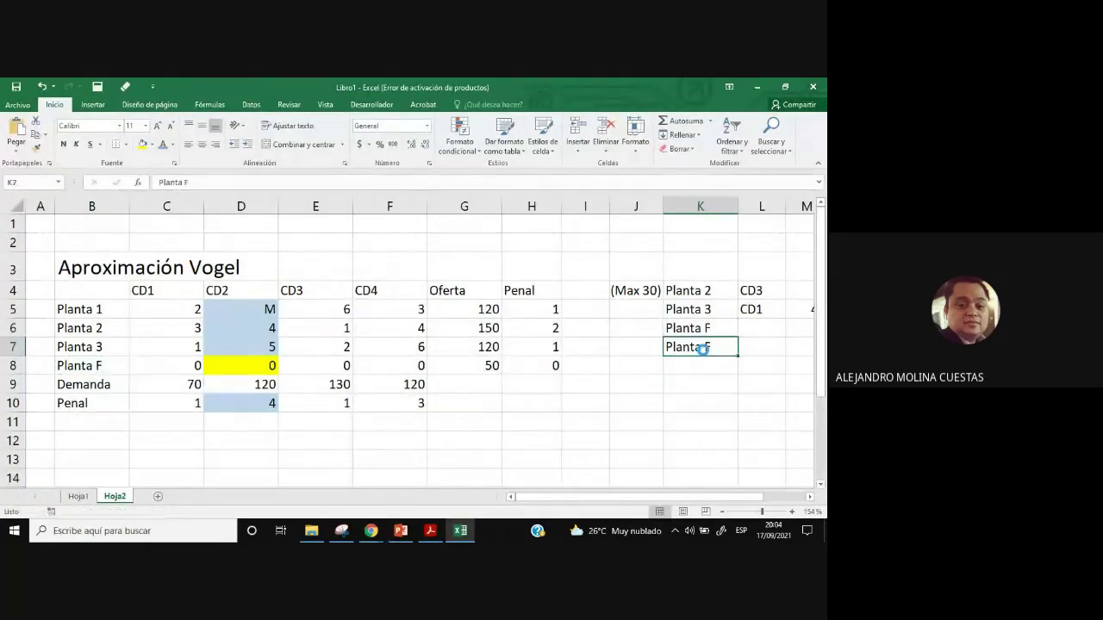
{"action": "key", "text": "Delete"}
{"action": "left_click_drag", "start_coordinate": [605, 411], "coordinate": [595, 422]}
{"action": "left_click", "coordinate": [695, 328]}
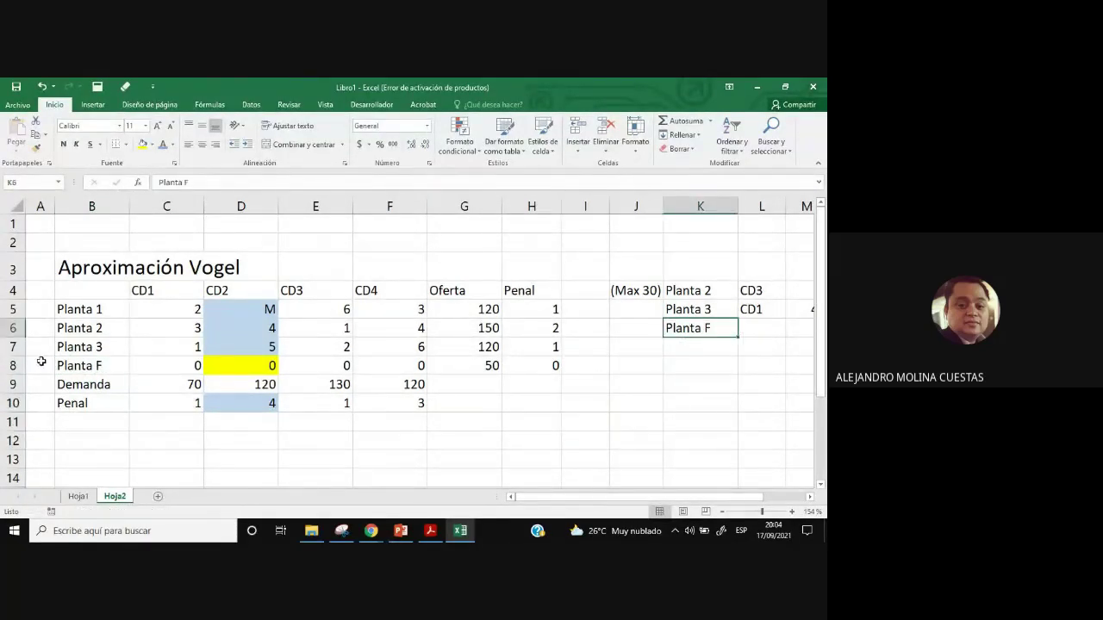
Copy the CD2 heading from D4 into cell L6, beside Planta F in the allocation list.
{"action": "left_click", "coordinate": [240, 285]}
{"action": "key", "text": "ctrl+c"}
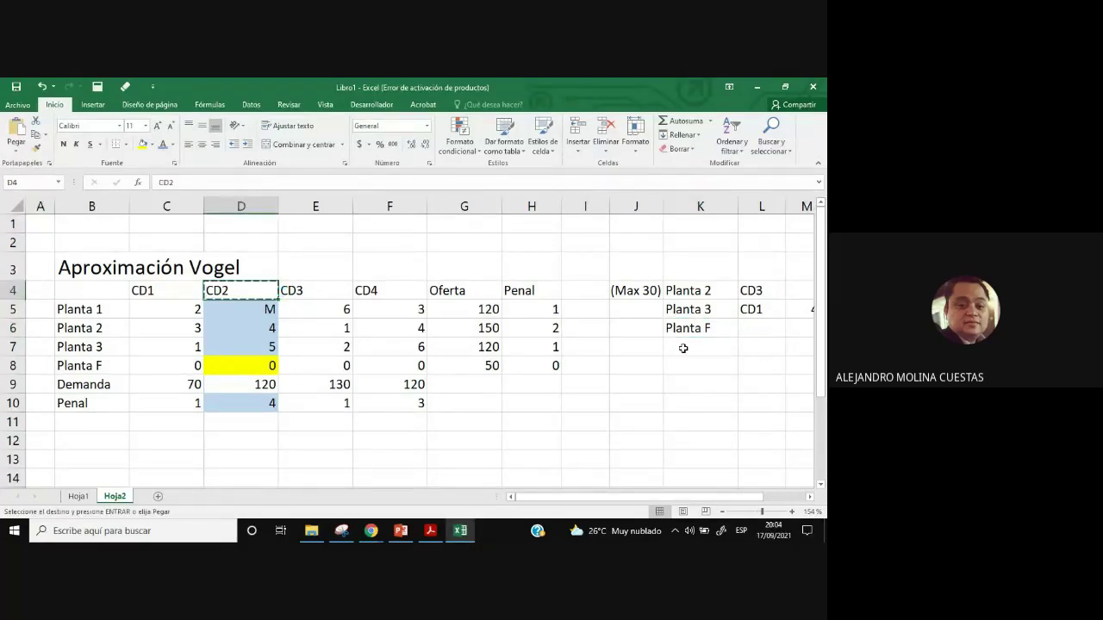
{"action": "left_click", "coordinate": [748, 327]}
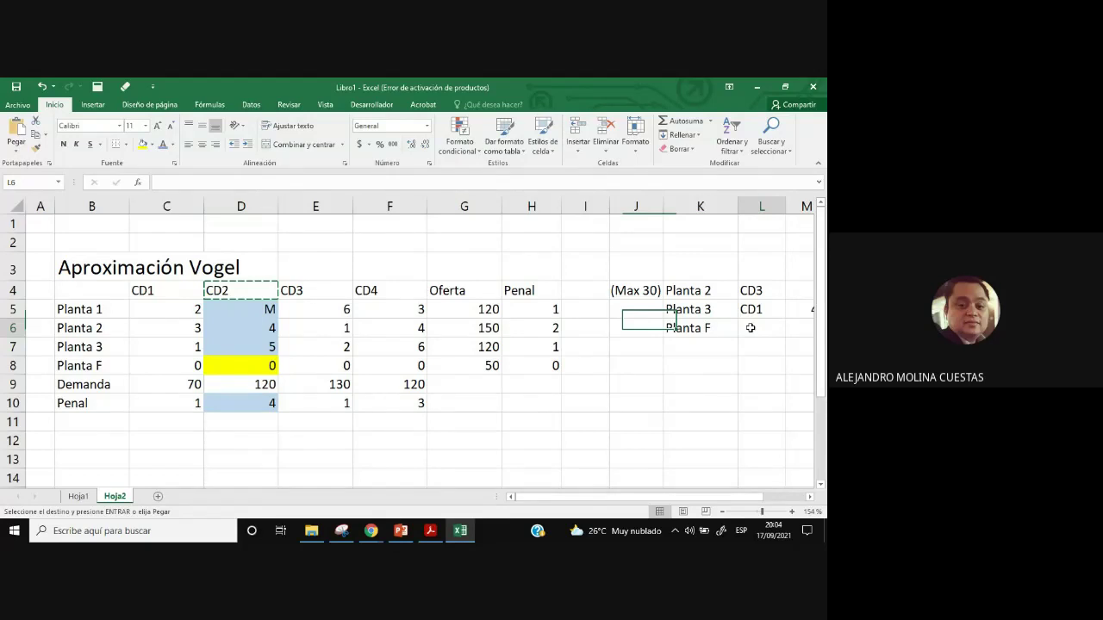
{"action": "key", "text": "Return"}
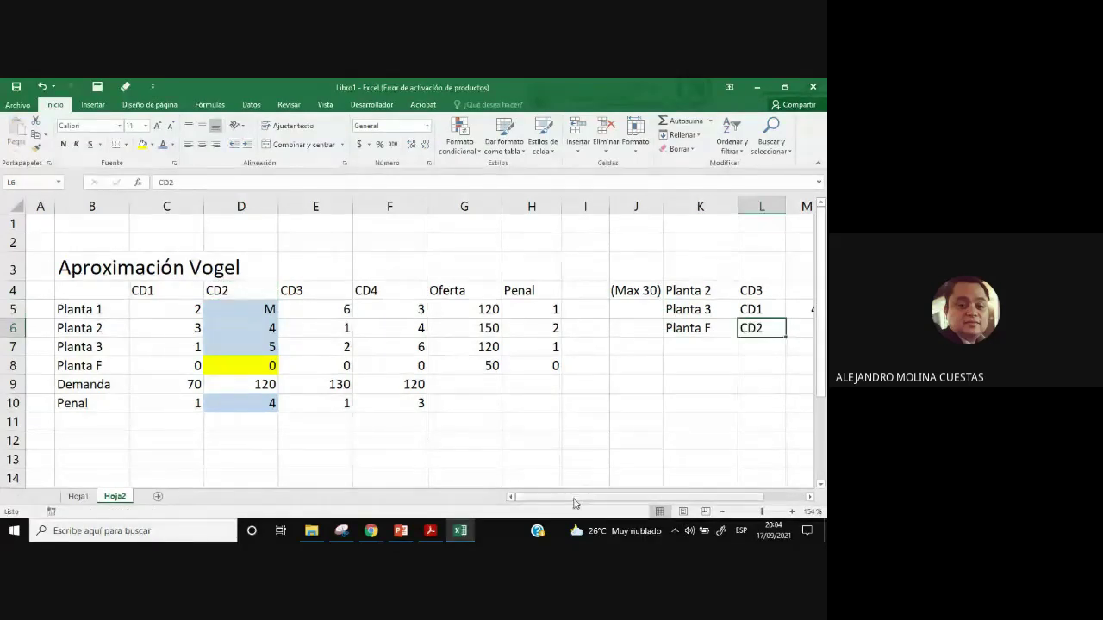
Enter quantity 50 in M6 and cost 0 in N6 for the Planta F–CD2 allocation, and narrow column I.
{"action": "left_click_drag", "start_coordinate": [579, 500], "coordinate": [655, 502]}
{"action": "left_click", "coordinate": [710, 331]}
{"action": "type", "text": "50"}
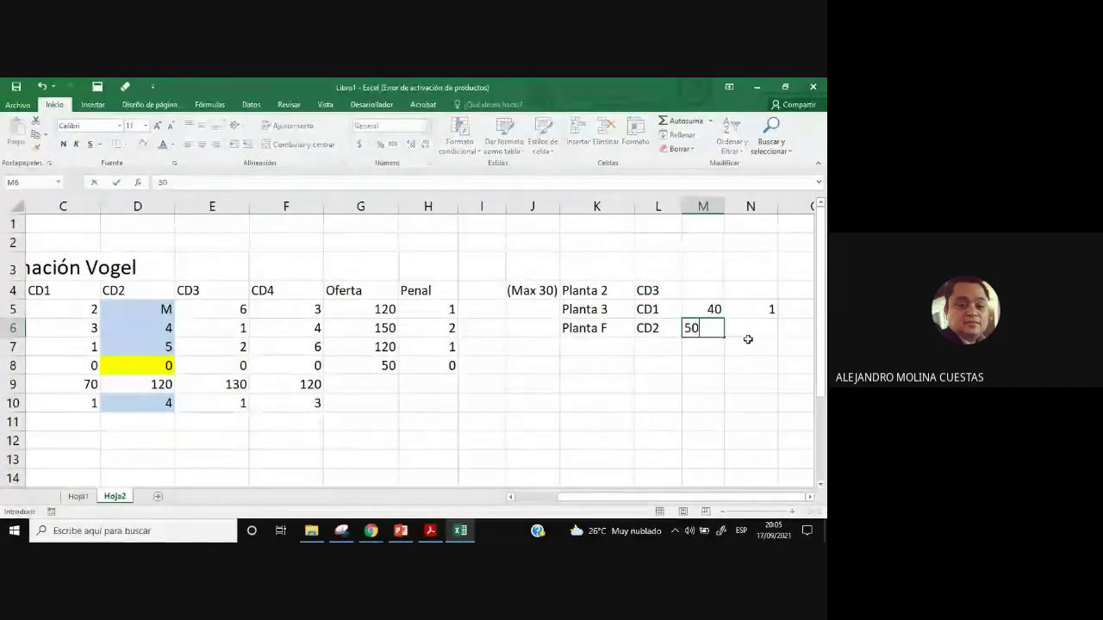
{"action": "left_click", "coordinate": [759, 327]}
{"action": "type", "text": "0"}
{"action": "left_click", "coordinate": [700, 437]}
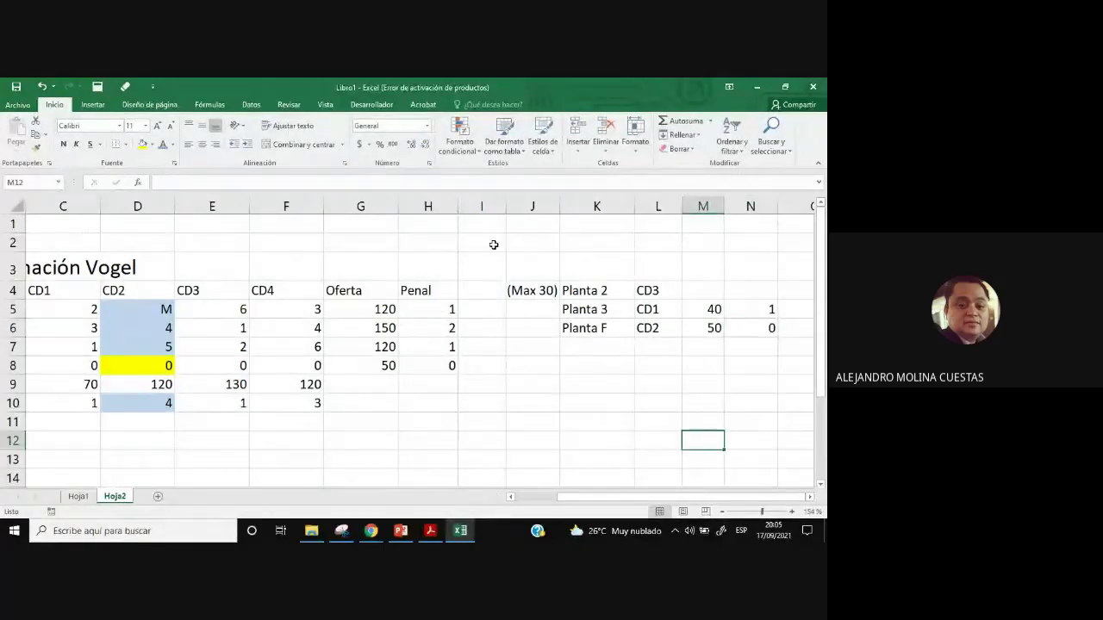
{"action": "left_click_drag", "start_coordinate": [503, 211], "coordinate": [487, 217]}
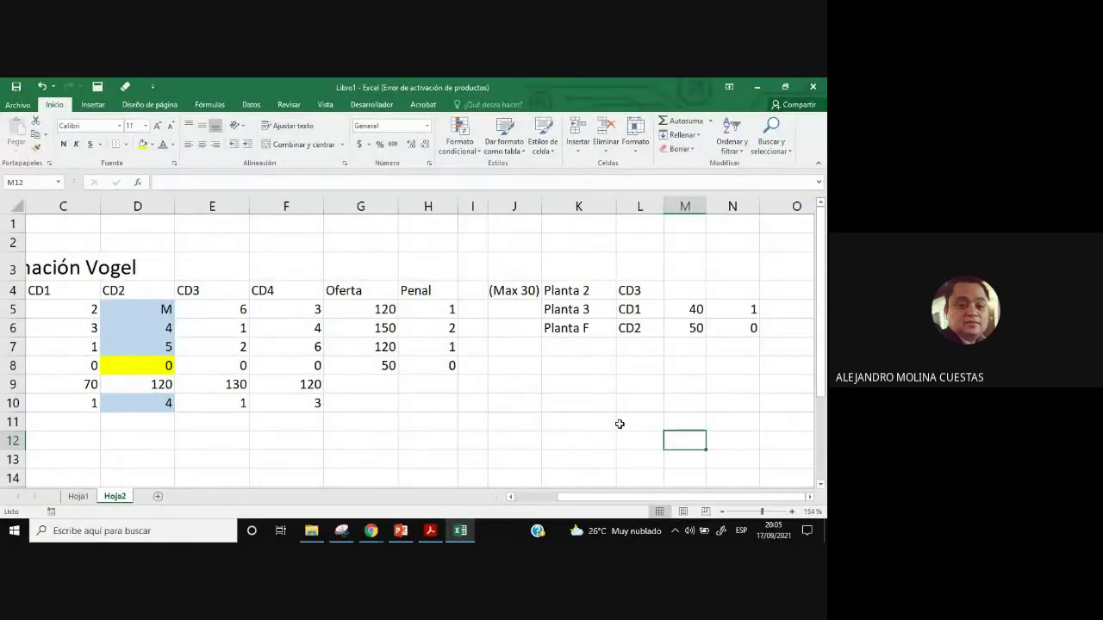
{"action": "left_click_drag", "start_coordinate": [616, 500], "coordinate": [521, 510]}
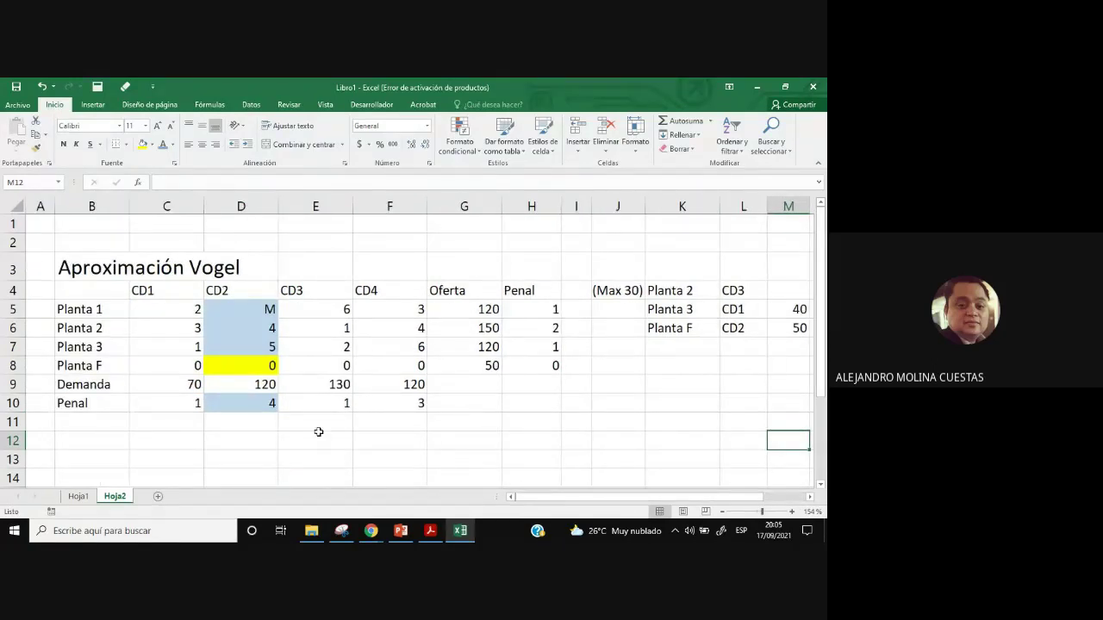
Copy the headings and the Planta 1 to Planta 3 rows (B4:H7) to B12 to start the reduced table.
{"action": "left_click_drag", "start_coordinate": [86, 366], "coordinate": [556, 365]}
{"action": "scroll", "coordinate": [491, 420], "scroll_direction": "down", "scroll_amount": 1}
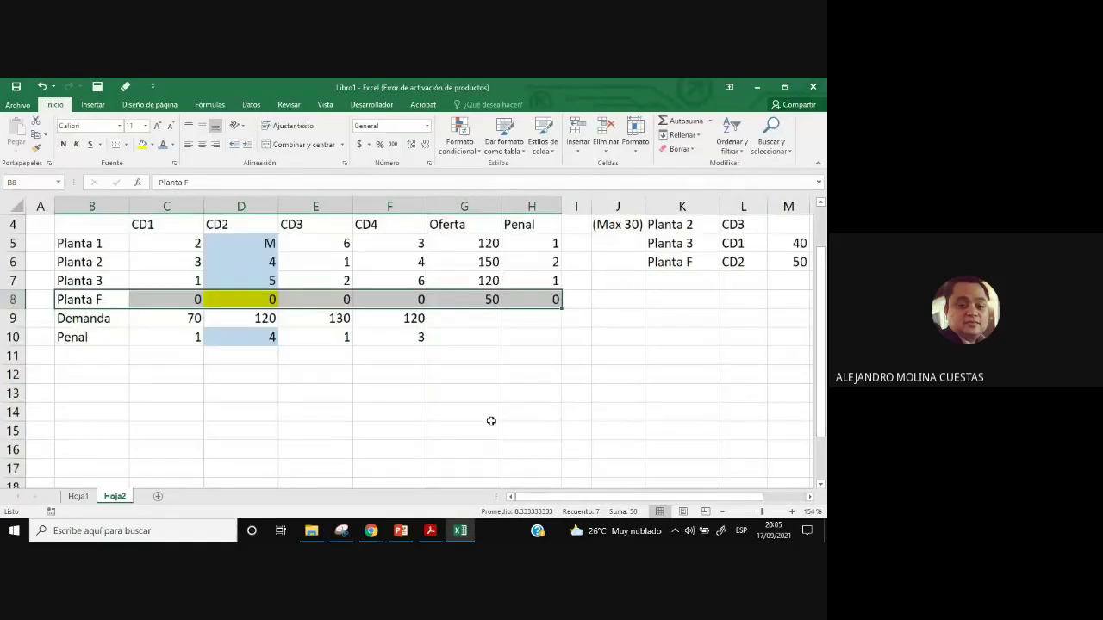
{"action": "scroll", "coordinate": [491, 420], "scroll_direction": "up", "scroll_amount": 1}
{"action": "left_click_drag", "start_coordinate": [74, 292], "coordinate": [519, 345]}
{"action": "key", "text": "ctrl+c"}
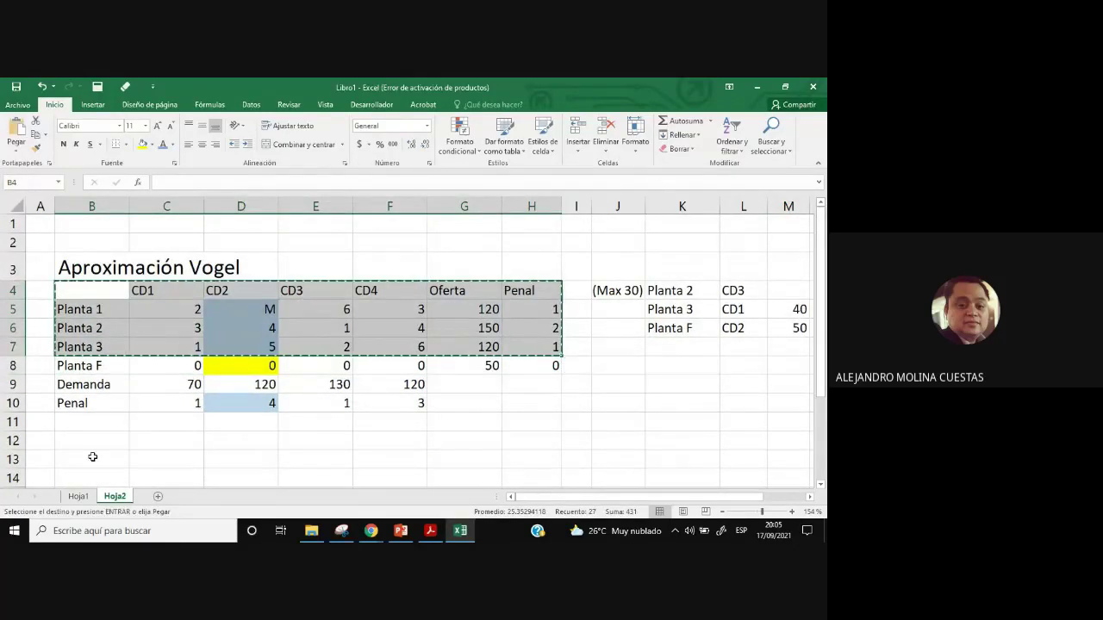
{"action": "left_click", "coordinate": [93, 441]}
{"action": "key", "text": "ctrl+v"}
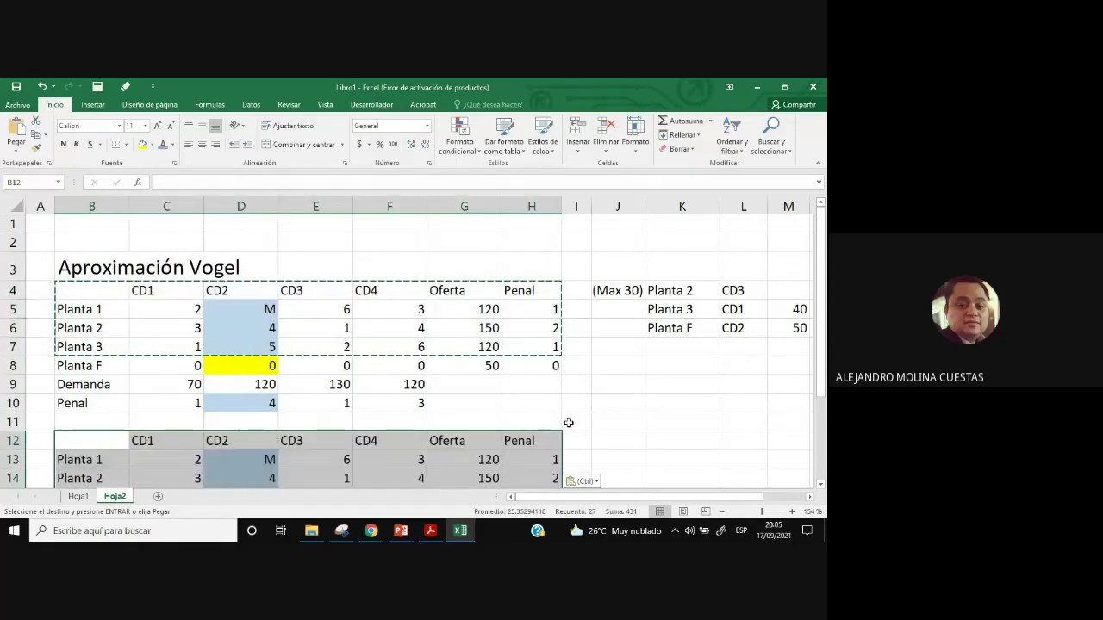
{"action": "scroll", "coordinate": [586, 402], "scroll_direction": "down", "scroll_amount": 1}
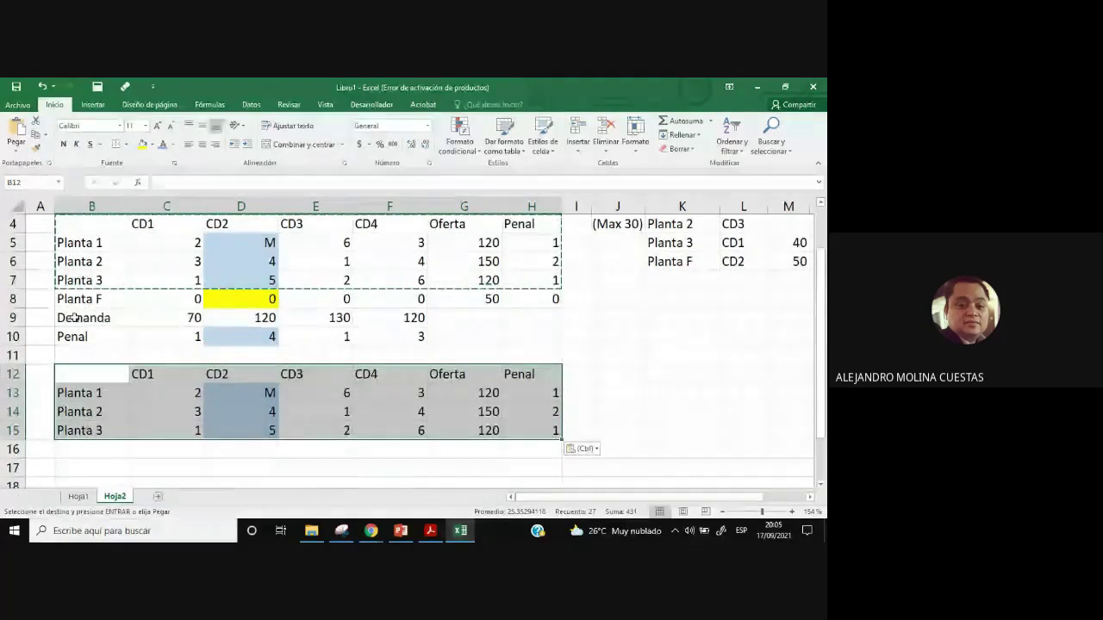
Copy the Demanda and Penal rows (B9:F10) to B16, directly below Planta 3 in the reduced table.
{"action": "left_click_drag", "start_coordinate": [83, 321], "coordinate": [388, 341]}
{"action": "key", "text": "ctrl+c"}
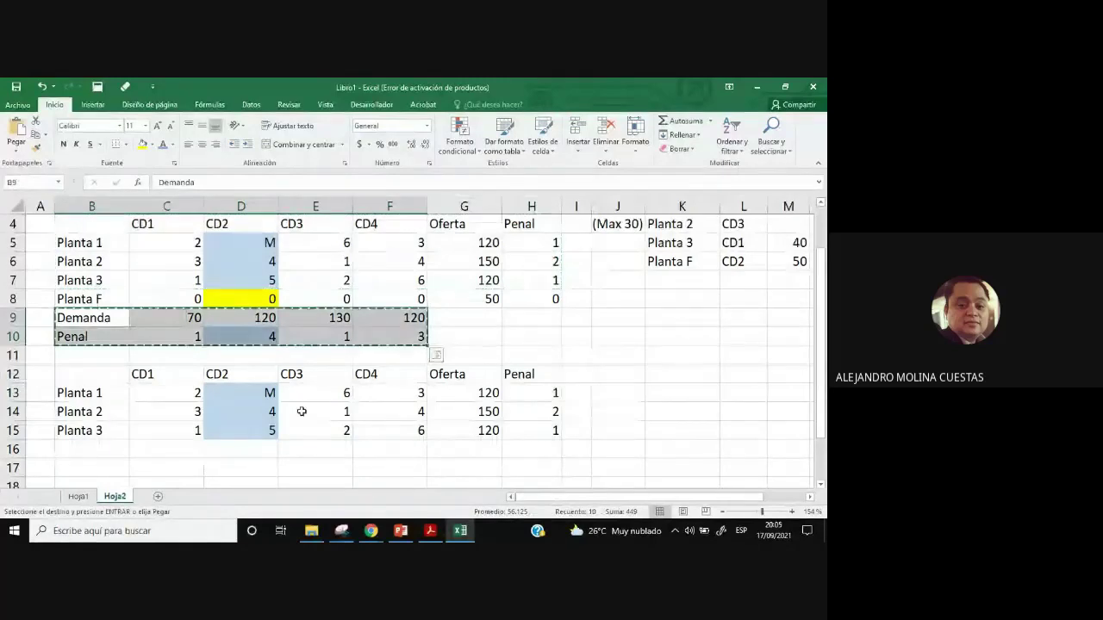
{"action": "left_click", "coordinate": [111, 451]}
{"action": "key", "text": "ctrl+v"}
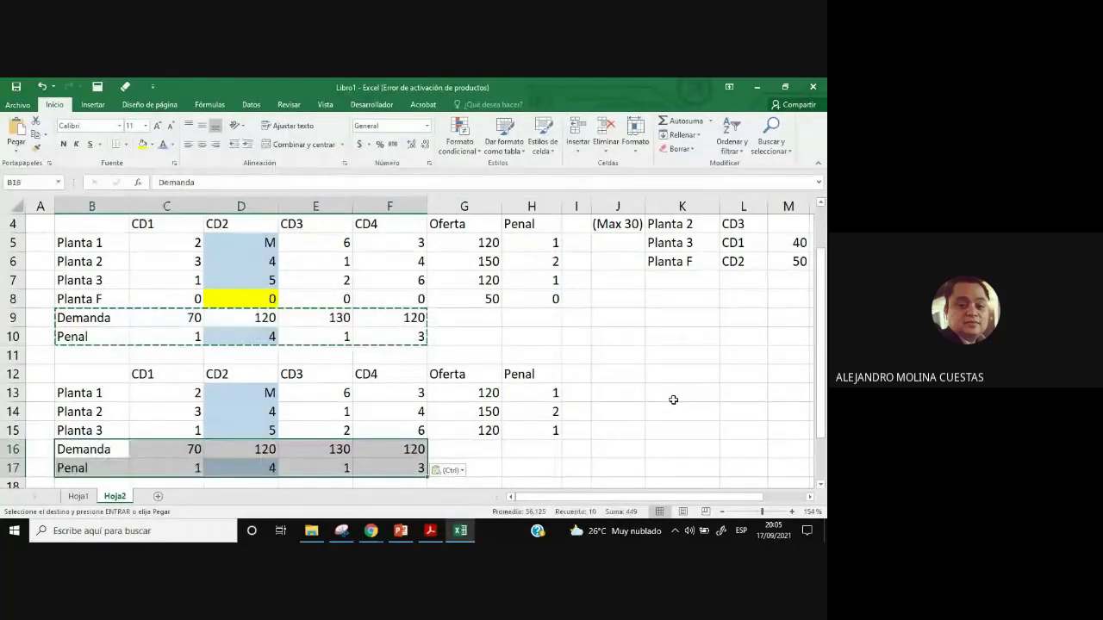
{"action": "scroll", "coordinate": [673, 400], "scroll_direction": "down", "scroll_amount": 1}
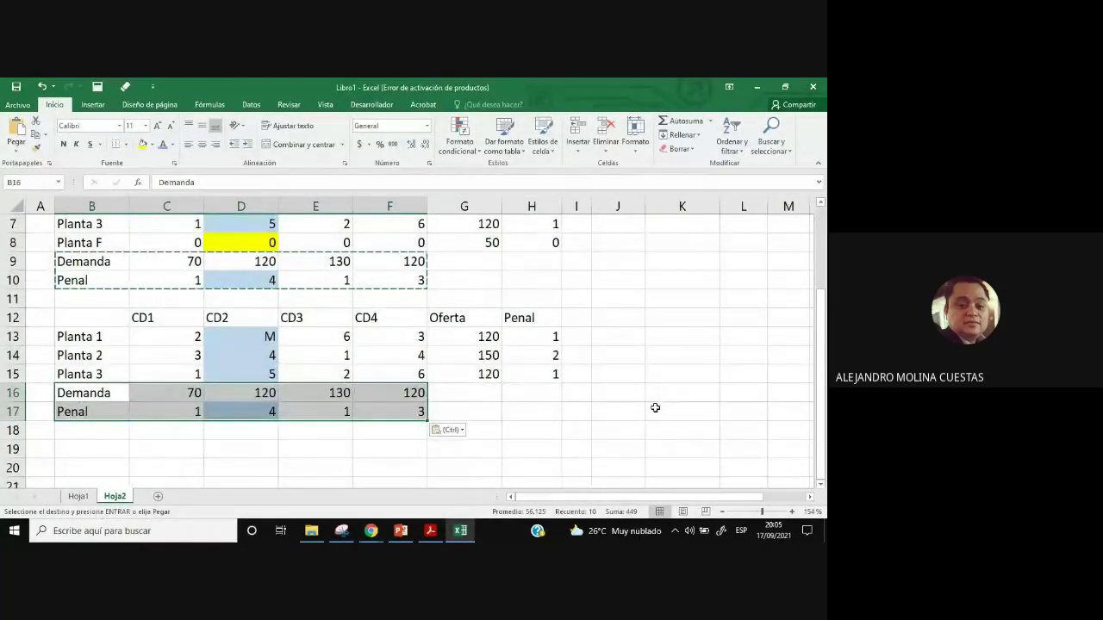
{"action": "key", "text": "Escape"}
Clear the copied penalty values from the Penal row C17:F17 and the Penal column H13:H15.
{"action": "left_click", "coordinate": [496, 415]}
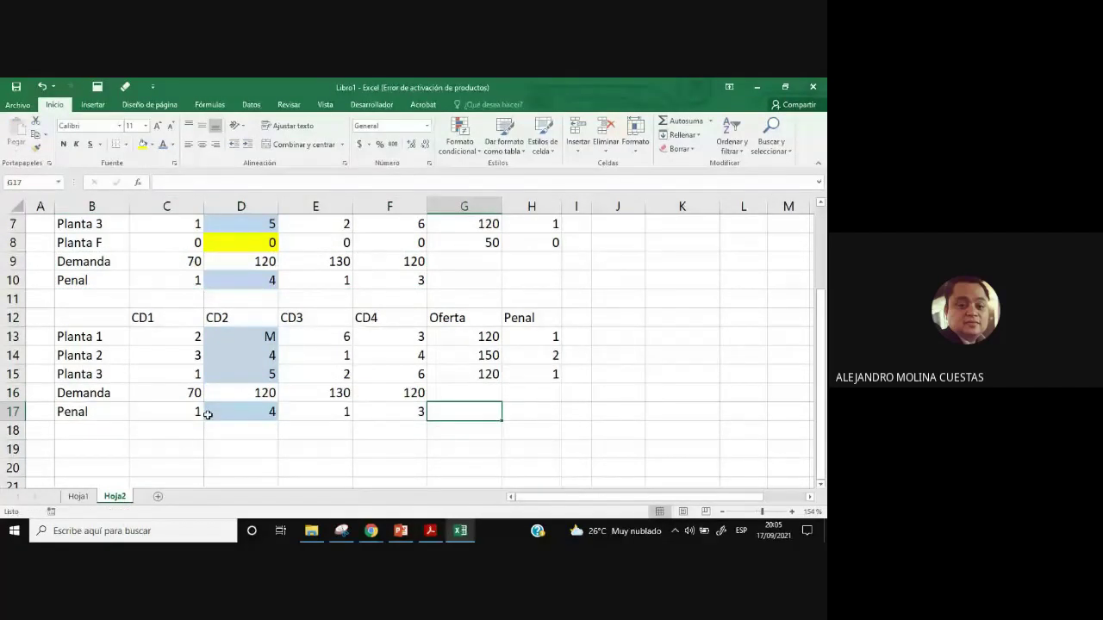
{"action": "key", "text": "ctrl+z"}
{"action": "left_click_drag", "start_coordinate": [532, 336], "coordinate": [542, 364]}
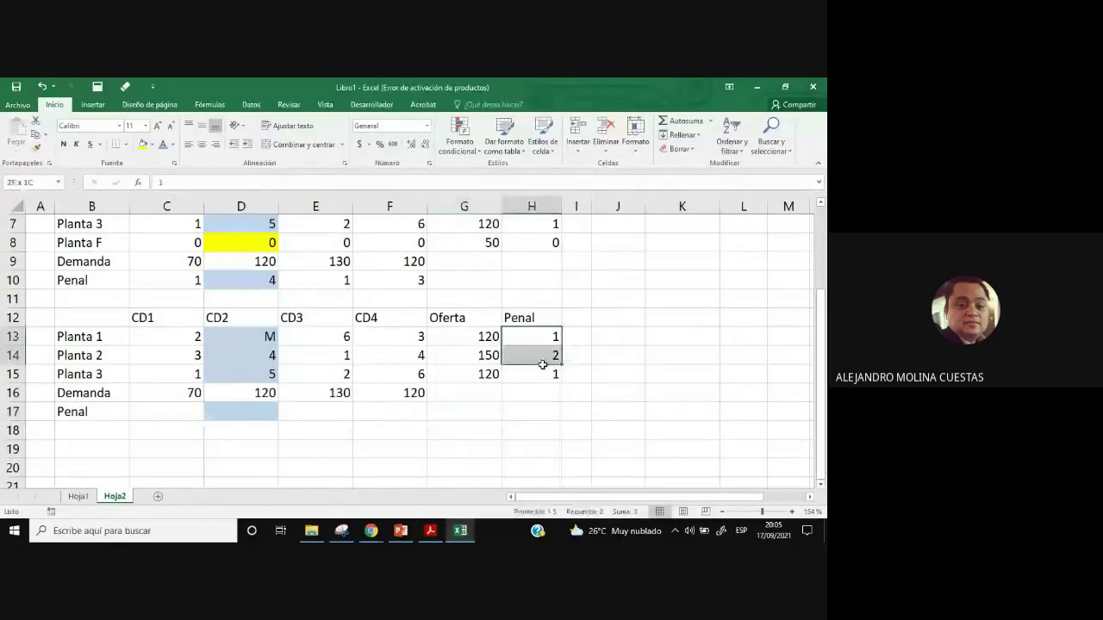
{"action": "key", "text": "ctrl+z"}
Remove the light blue fill from cells D17 and D13:D15 in the reduced table.
{"action": "left_click", "coordinate": [240, 412]}
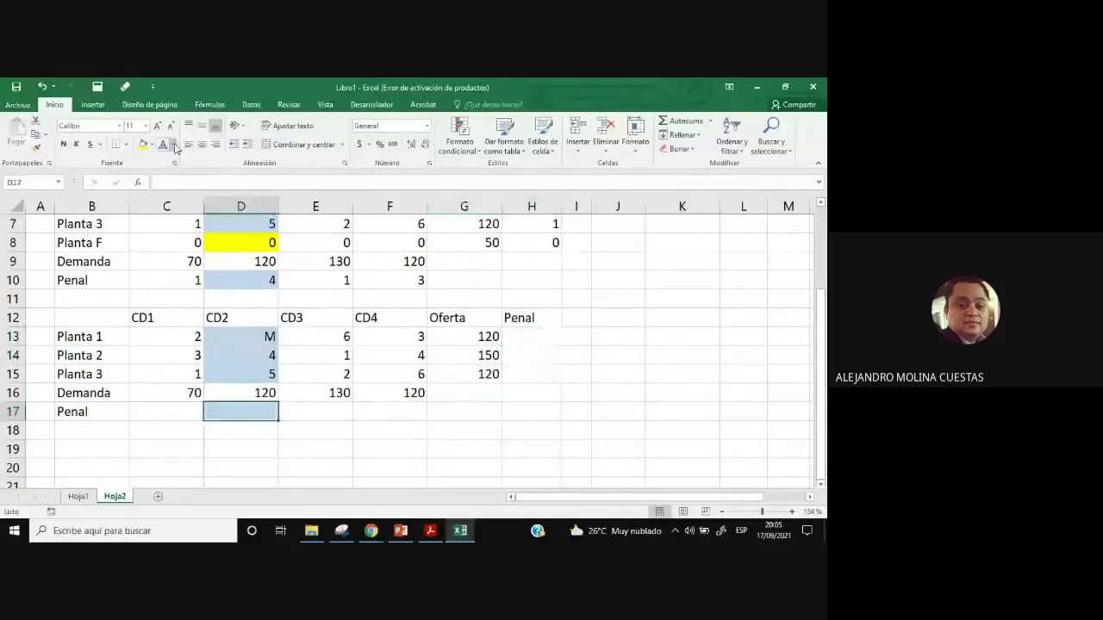
{"action": "left_click", "coordinate": [152, 145]}
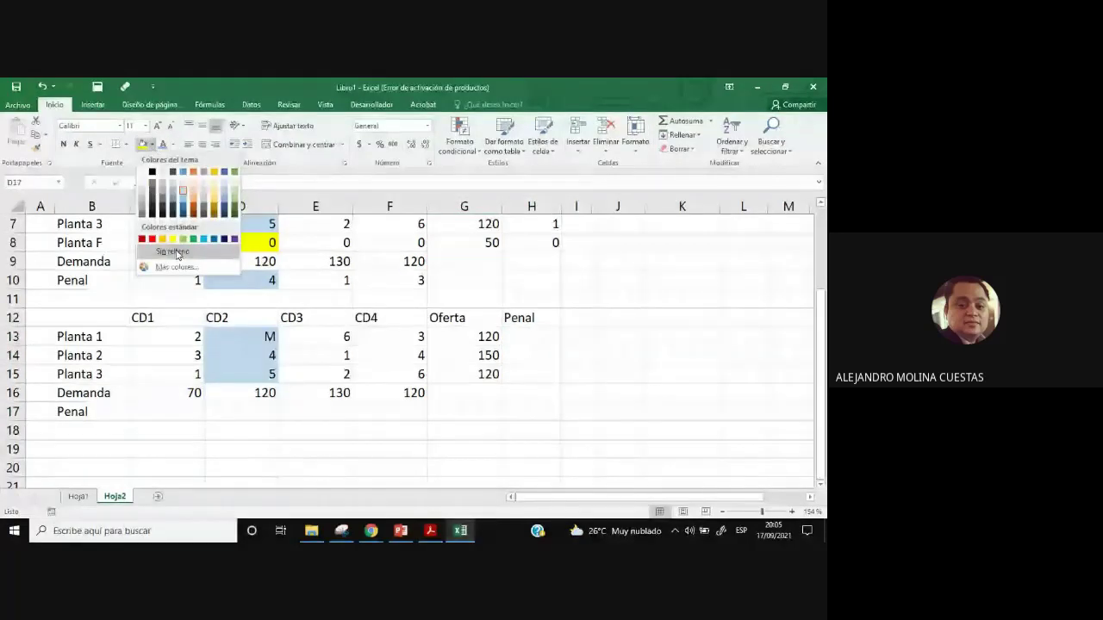
{"action": "left_click_drag", "start_coordinate": [240, 336], "coordinate": [241, 374]}
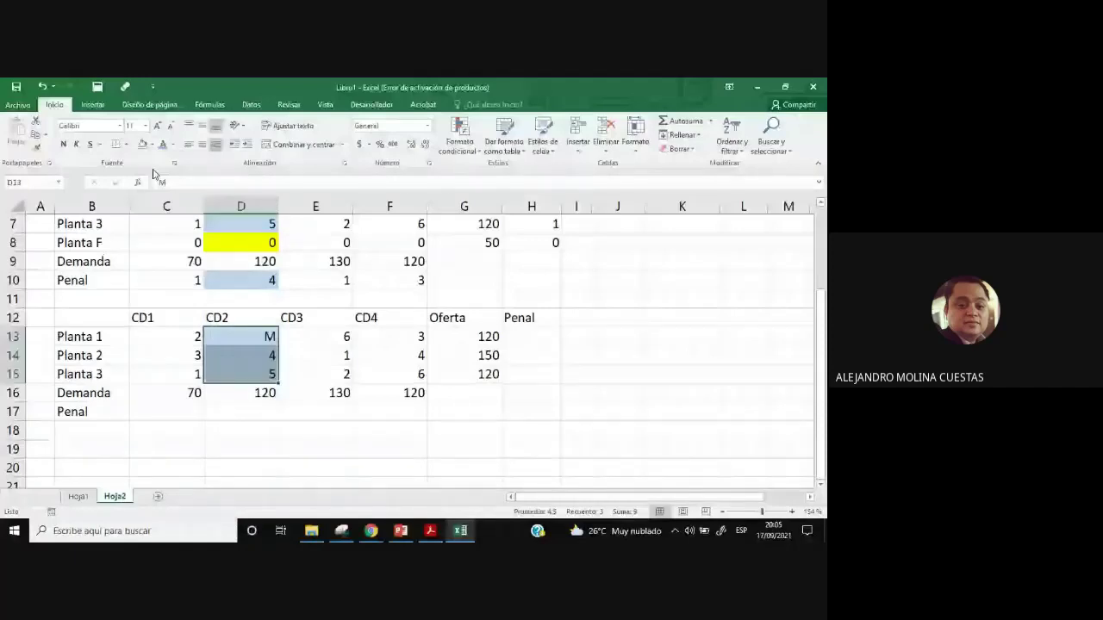
{"action": "left_click", "coordinate": [365, 454]}
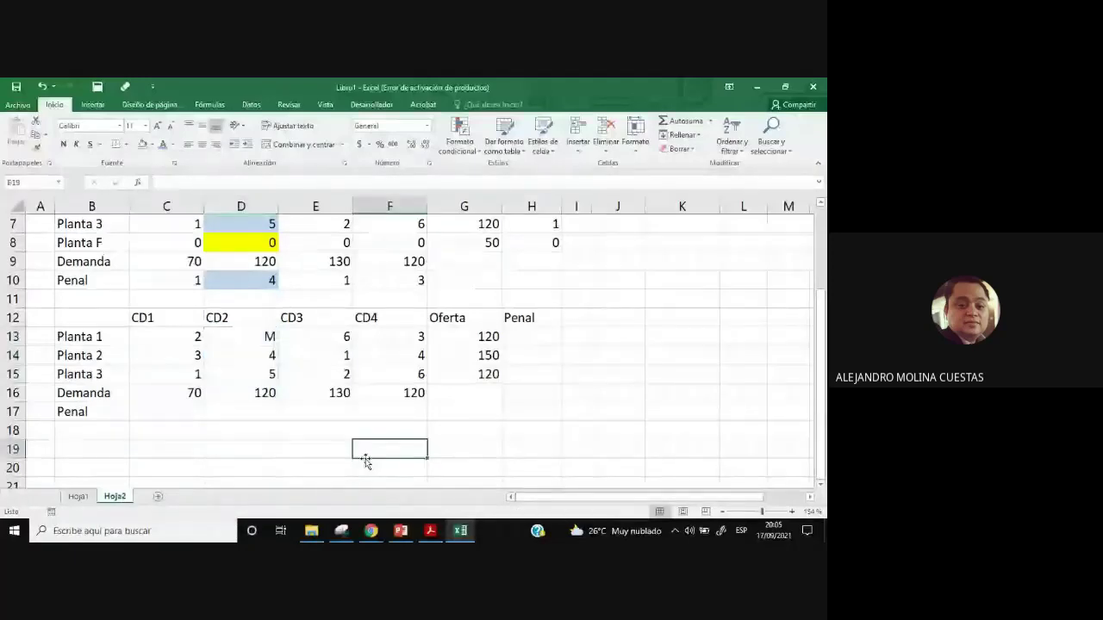
Set the CD2 demand in D16 to 70 and check the demand total against the supply total.
{"action": "scroll", "coordinate": [459, 402], "scroll_direction": "up", "scroll_amount": 2}
{"action": "left_click", "coordinate": [240, 291]}
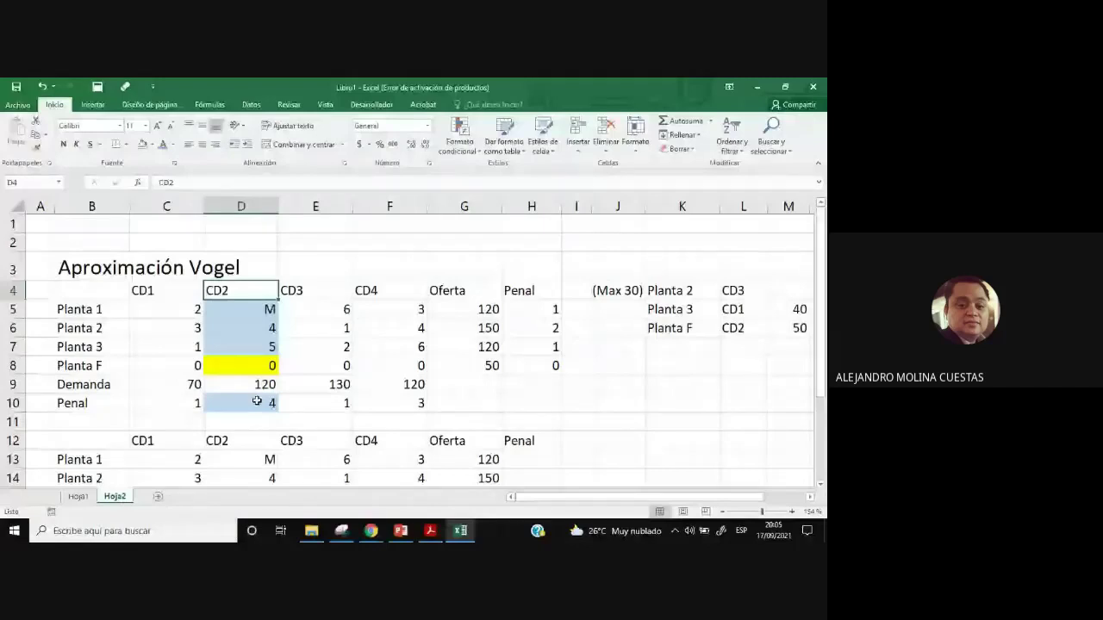
{"action": "left_click", "coordinate": [258, 384], "text": "ctrl"}
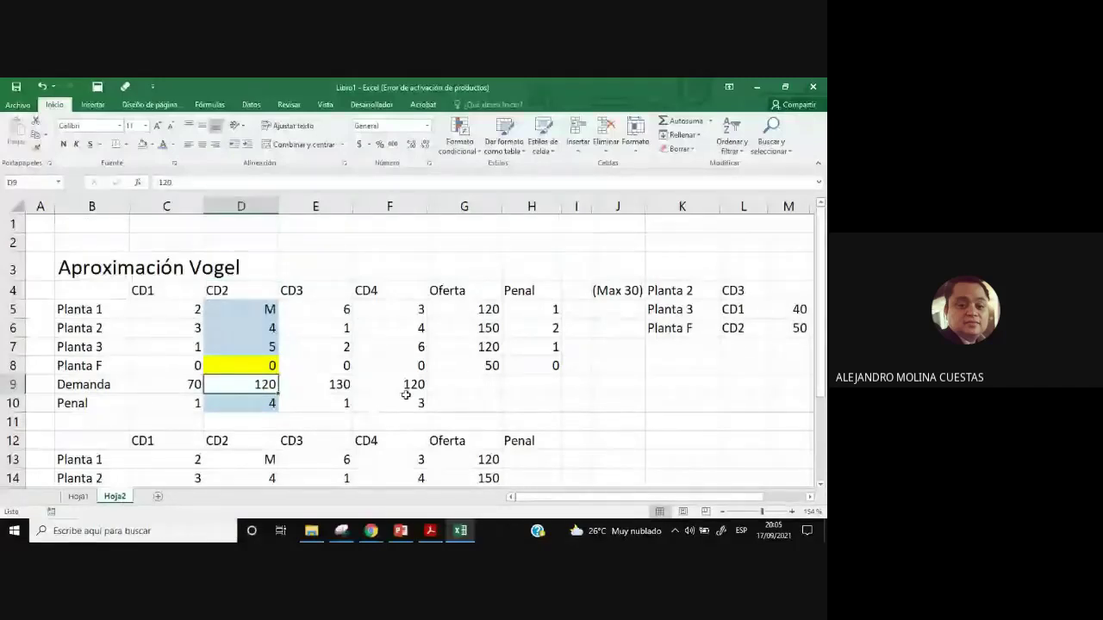
{"action": "scroll", "coordinate": [307, 408], "scroll_direction": "down", "scroll_amount": 2}
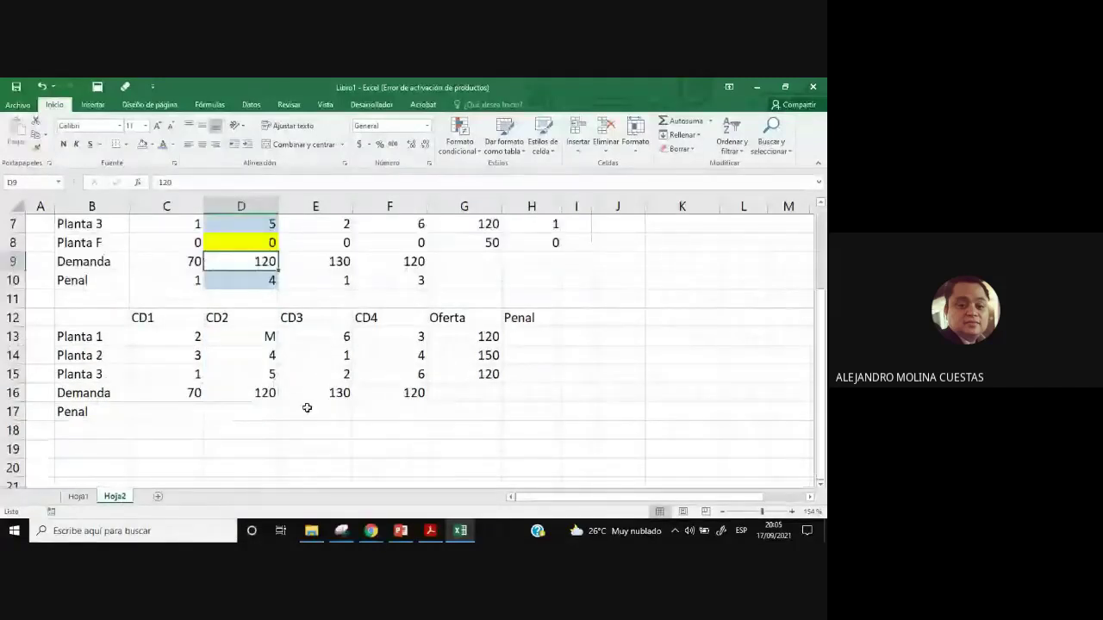
{"action": "type", "text": "70"}
{"action": "key", "text": "Return"}
{"action": "left_click", "coordinate": [455, 431]}
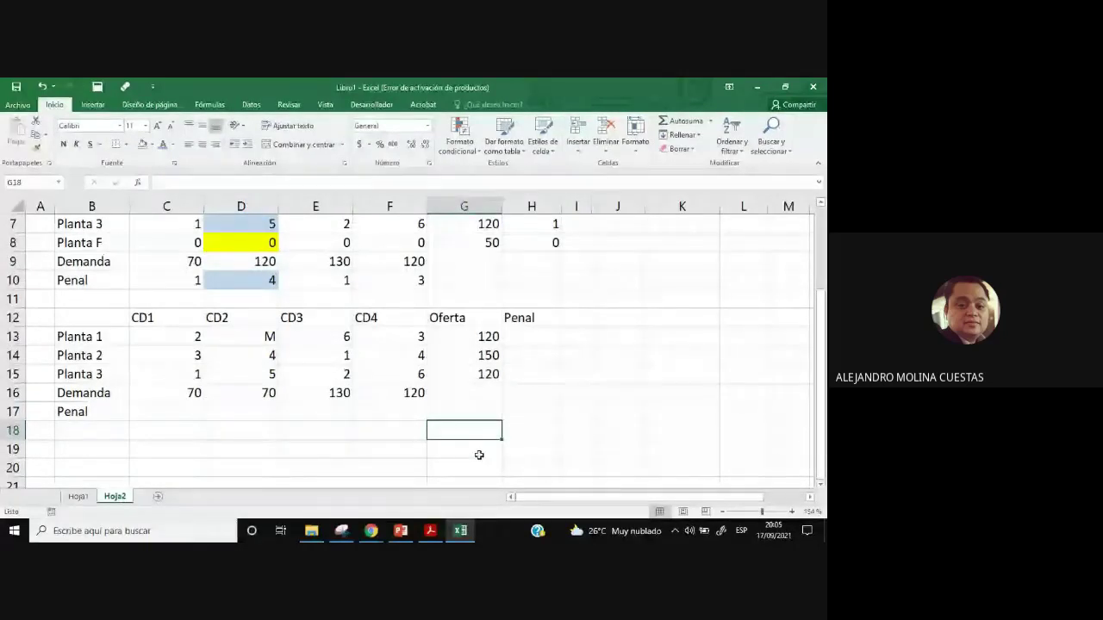
{"action": "left_click_drag", "start_coordinate": [190, 393], "coordinate": [407, 393]}
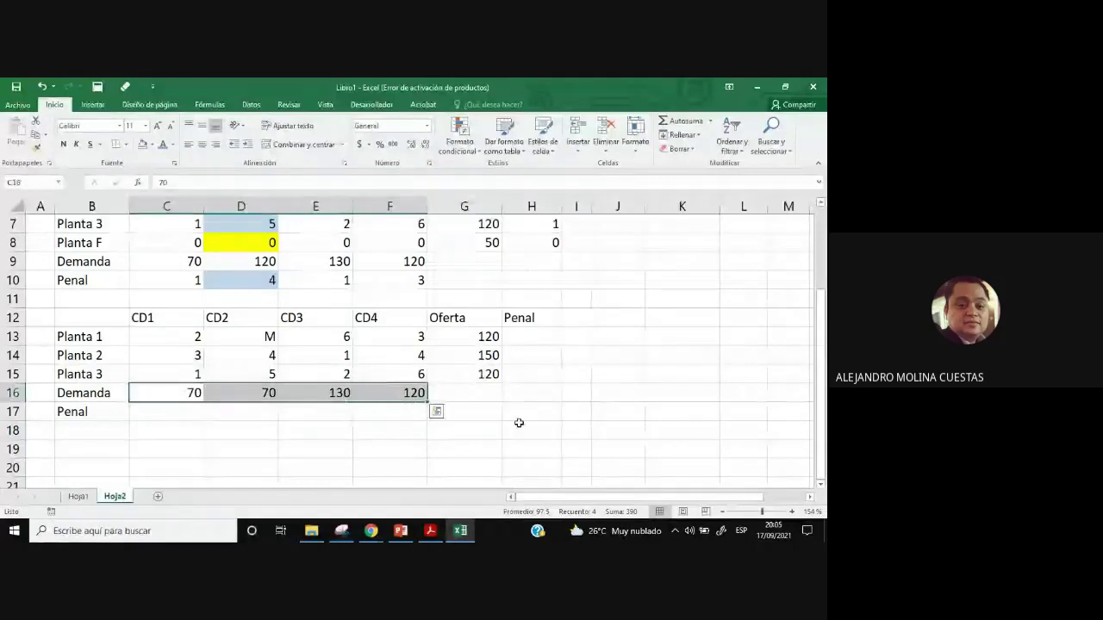
{"action": "left_click_drag", "start_coordinate": [482, 337], "coordinate": [484, 374]}
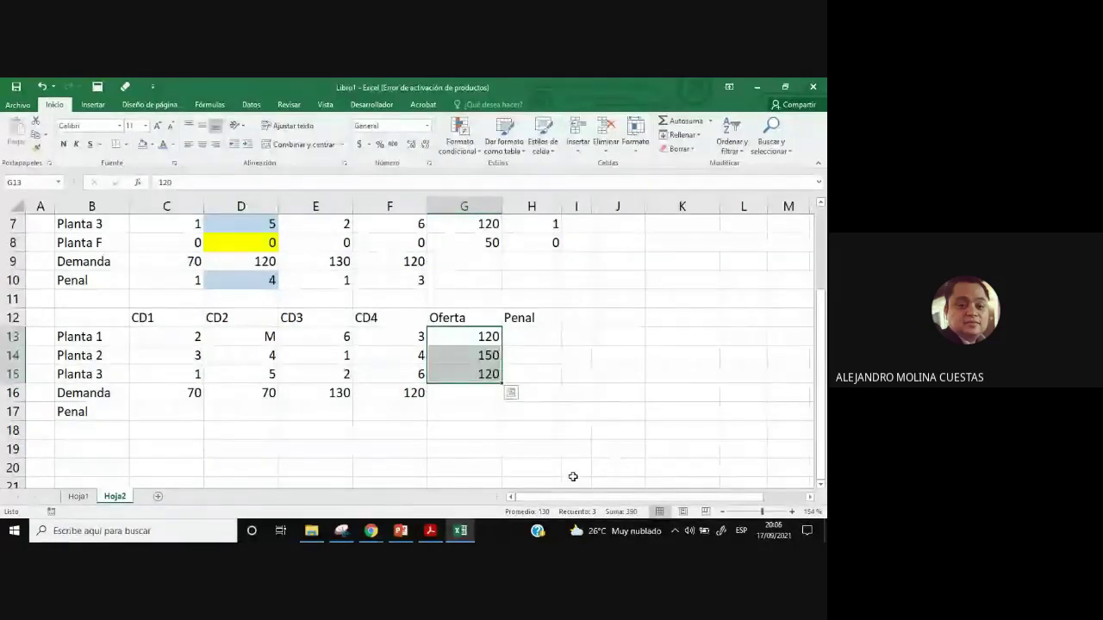
Enter a penalty of 1 for each of CD1 to CD4 in the reduced table's Penal row, C17:F17.
{"action": "left_click", "coordinate": [206, 412]}
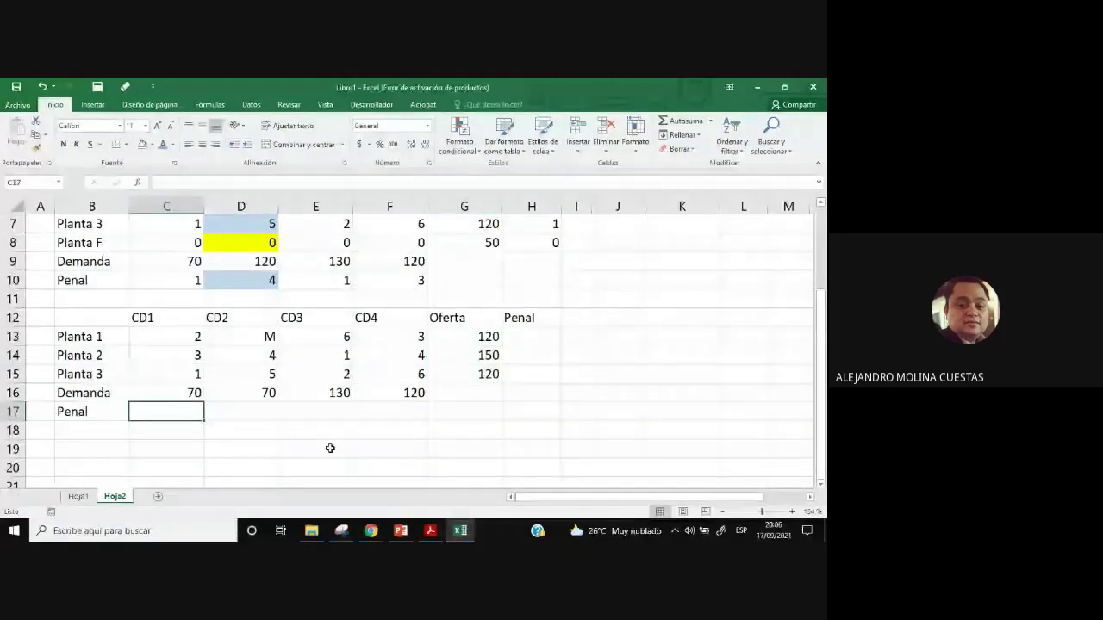
{"action": "type", "text": "1"}
{"action": "key", "text": "Tab"}
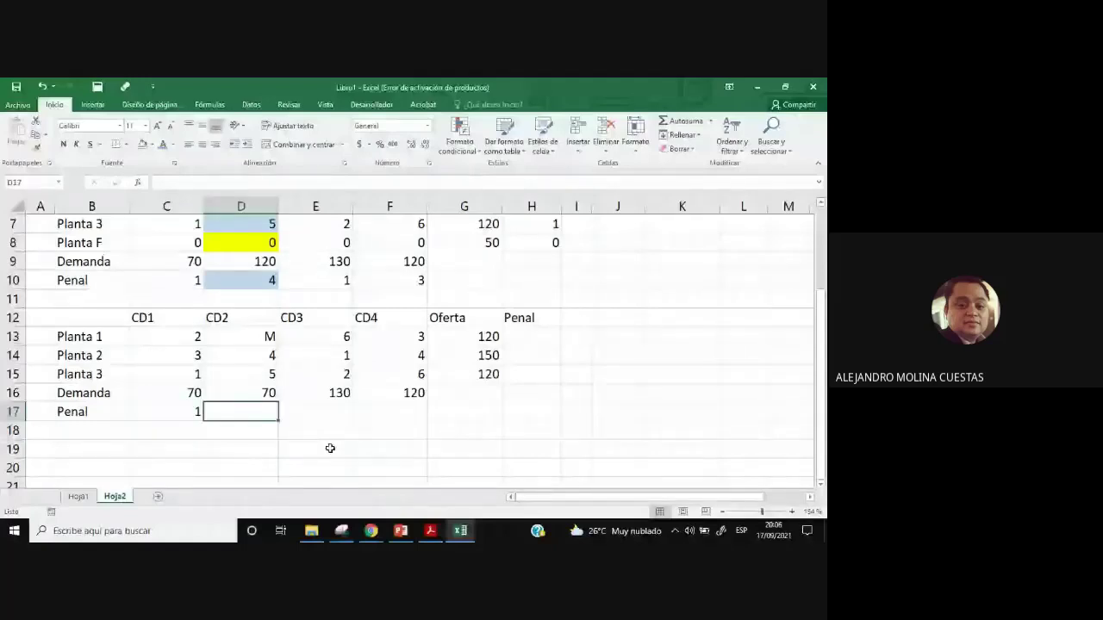
{"action": "type", "text": "1"}
{"action": "key", "text": "Tab"}
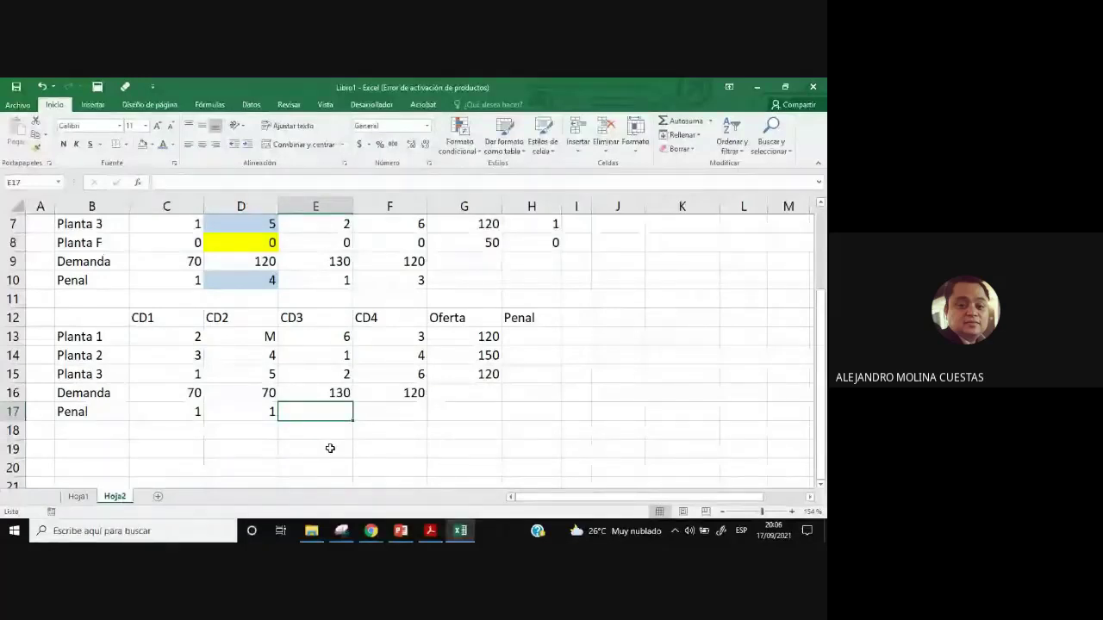
{"action": "type", "text": "1"}
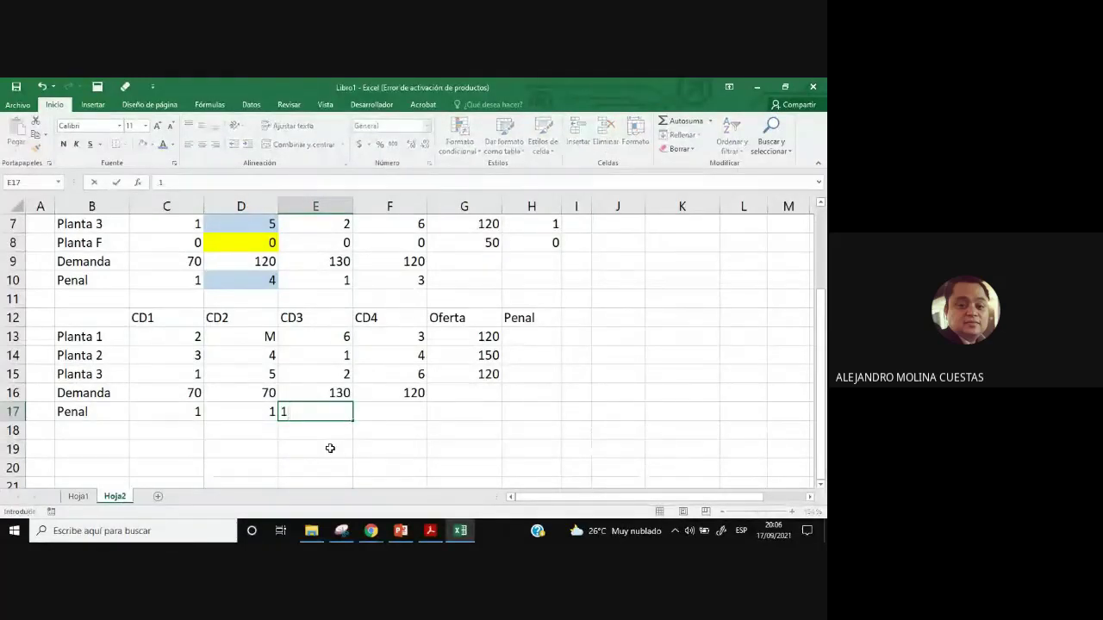
{"action": "key", "text": "Tab"}
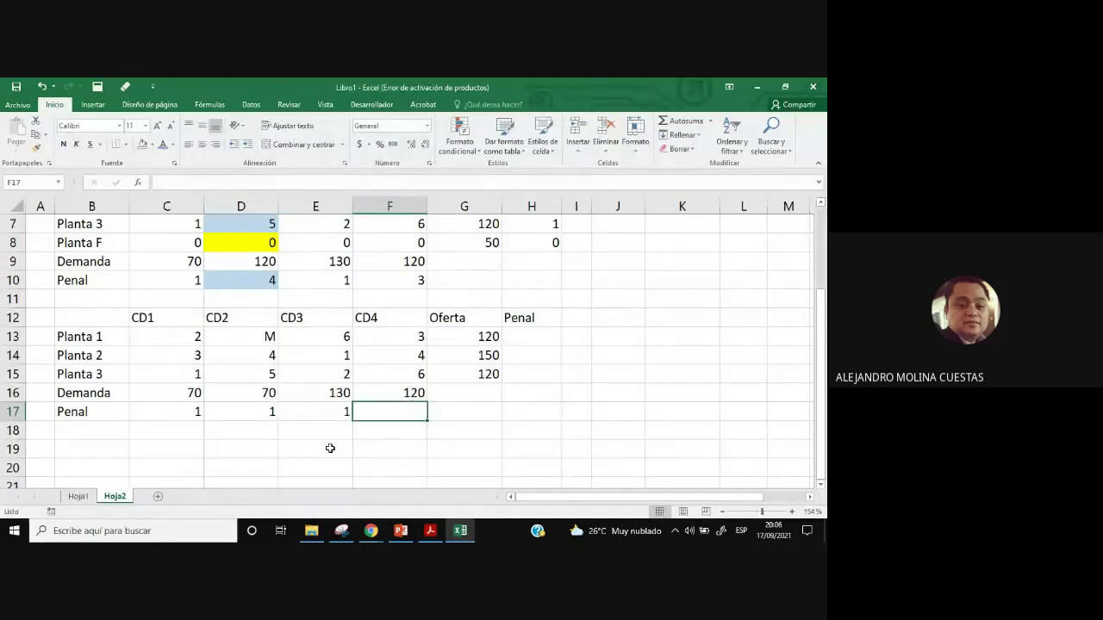
{"action": "type", "text": "1"}
{"action": "key", "text": "Tab"}
Enter a penalty of 1 for Planta 1 in H13 of the reduced table.
{"action": "key", "text": "Up"}
{"action": "key", "text": "Up"}
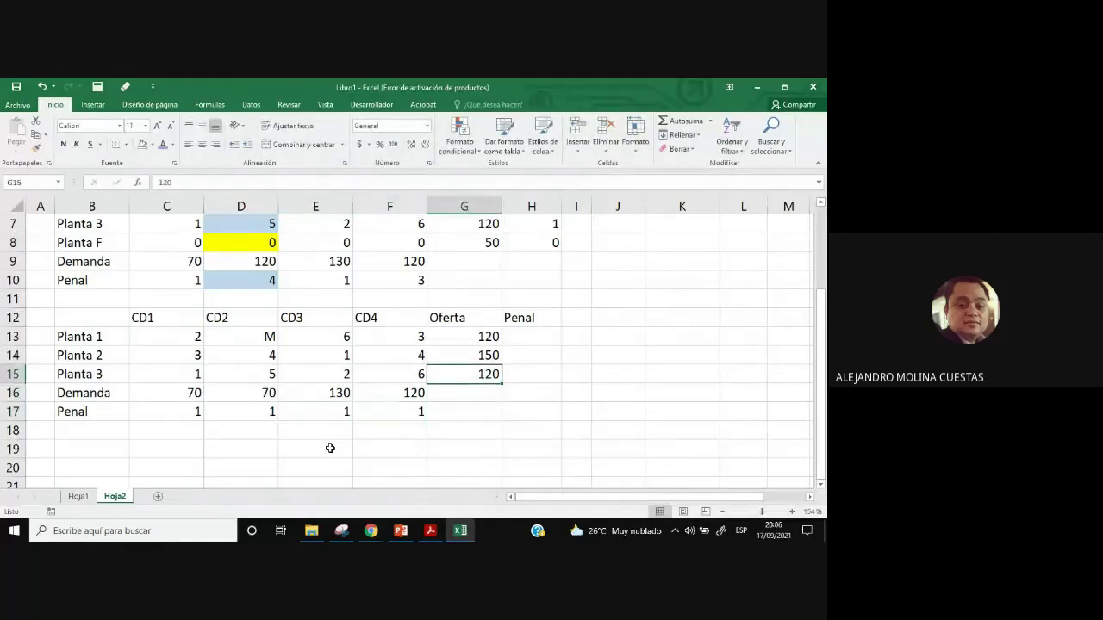
{"action": "key", "text": "Up"}
{"action": "key", "text": "Up"}
{"action": "key", "text": "Right"}
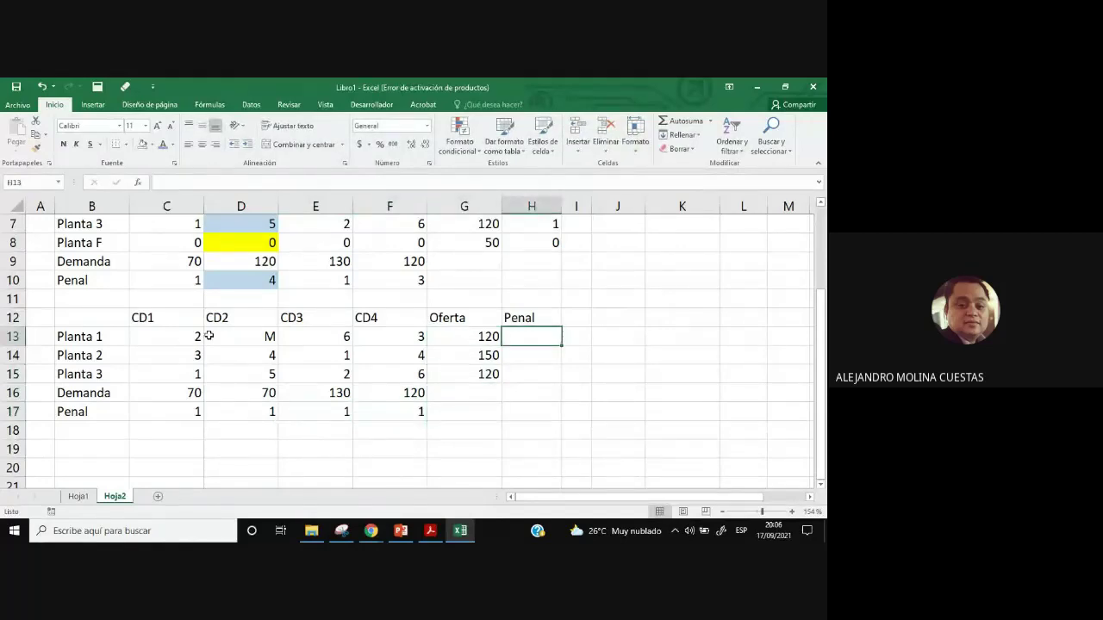
{"action": "left_click_drag", "start_coordinate": [183, 336], "coordinate": [415, 338]}
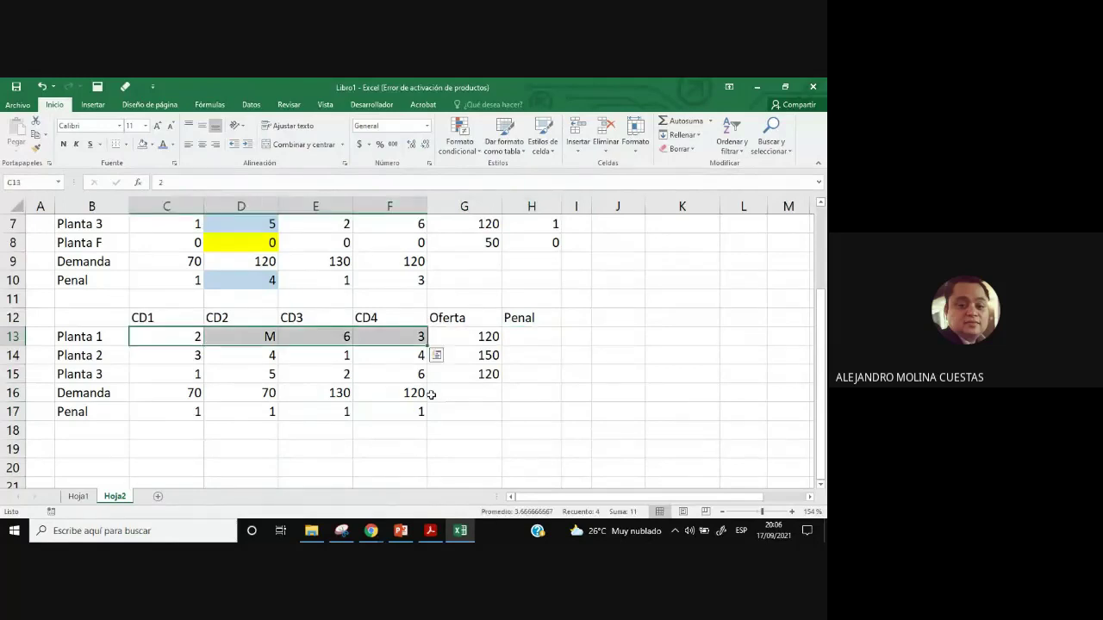
{"action": "left_click", "coordinate": [520, 336]}
{"action": "type", "text": "1"}
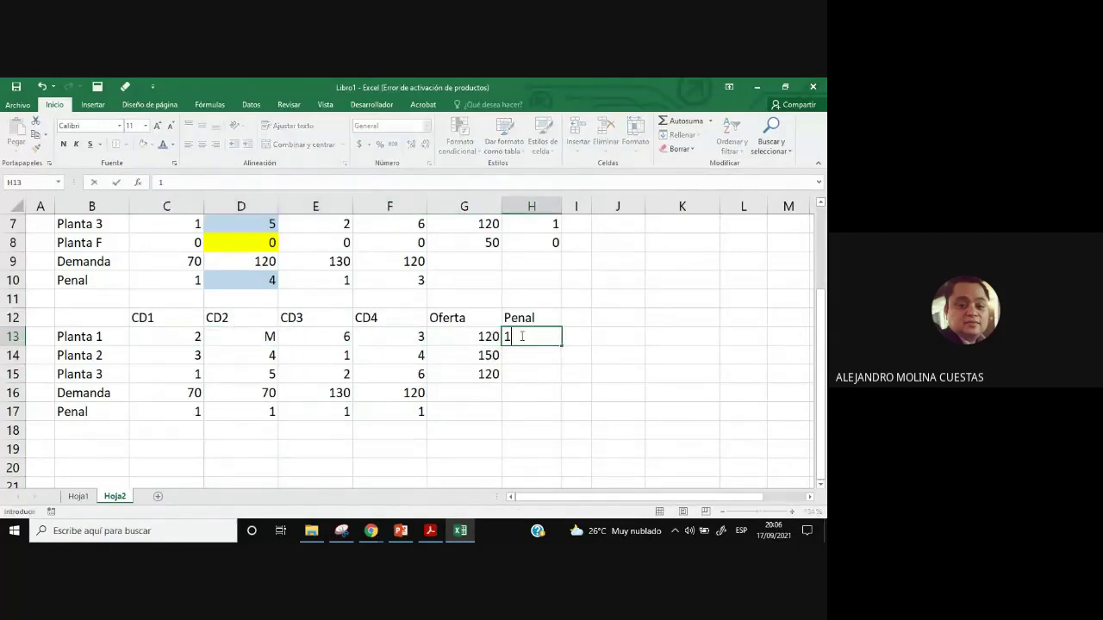
{"action": "key", "text": "Return"}
Enter penalties of 2 for Planta 2 in H14 and 1 for Planta 3 in H15.
{"action": "left_click_drag", "start_coordinate": [195, 358], "coordinate": [417, 360]}
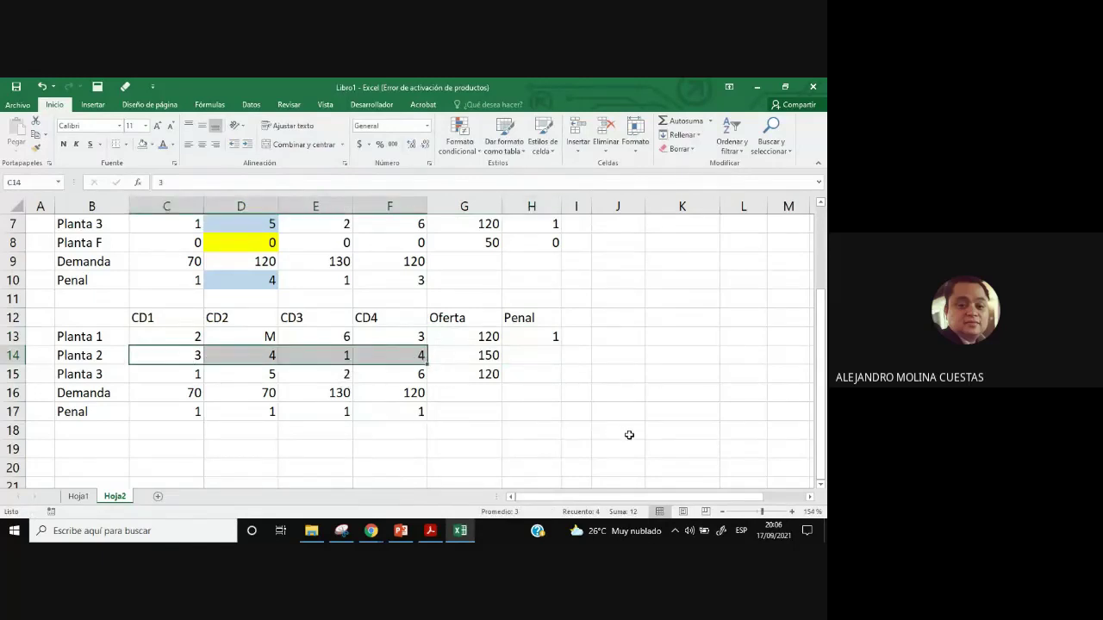
{"action": "left_click", "coordinate": [540, 357]}
{"action": "type", "text": "2"}
{"action": "left_click", "coordinate": [542, 393]}
{"action": "left_click_drag", "start_coordinate": [183, 370], "coordinate": [382, 369]}
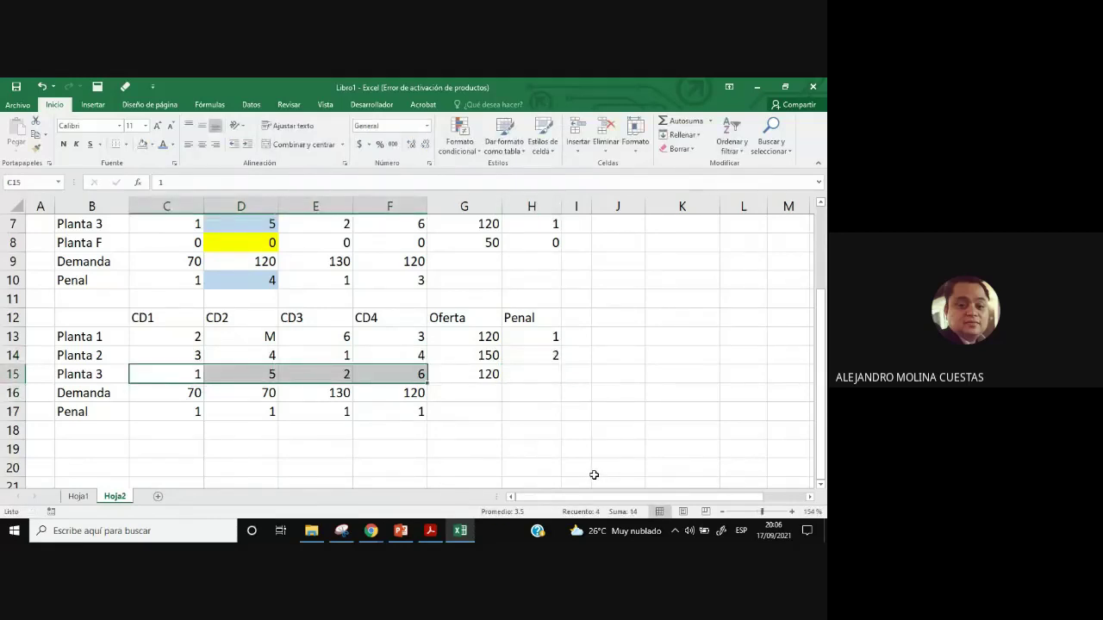
{"action": "left_click", "coordinate": [541, 375]}
{"action": "type", "text": "1"}
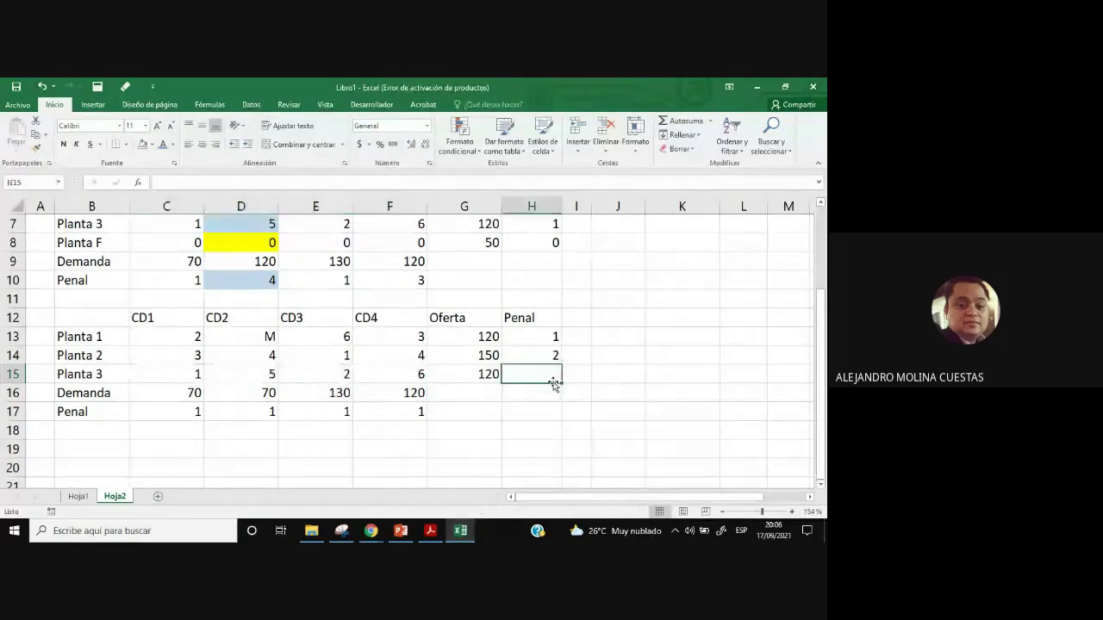
{"action": "left_click", "coordinate": [576, 412]}
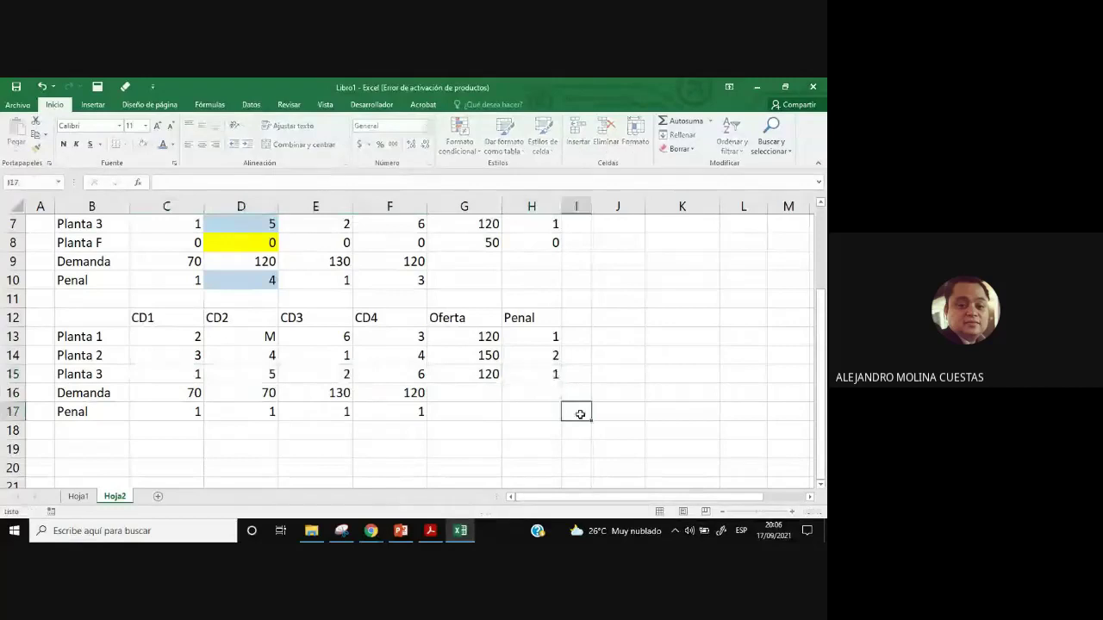
Fill Planta 2's penalty cell H14 and its cost cells C14:F14 with light blue.
{"action": "left_click", "coordinate": [540, 355]}
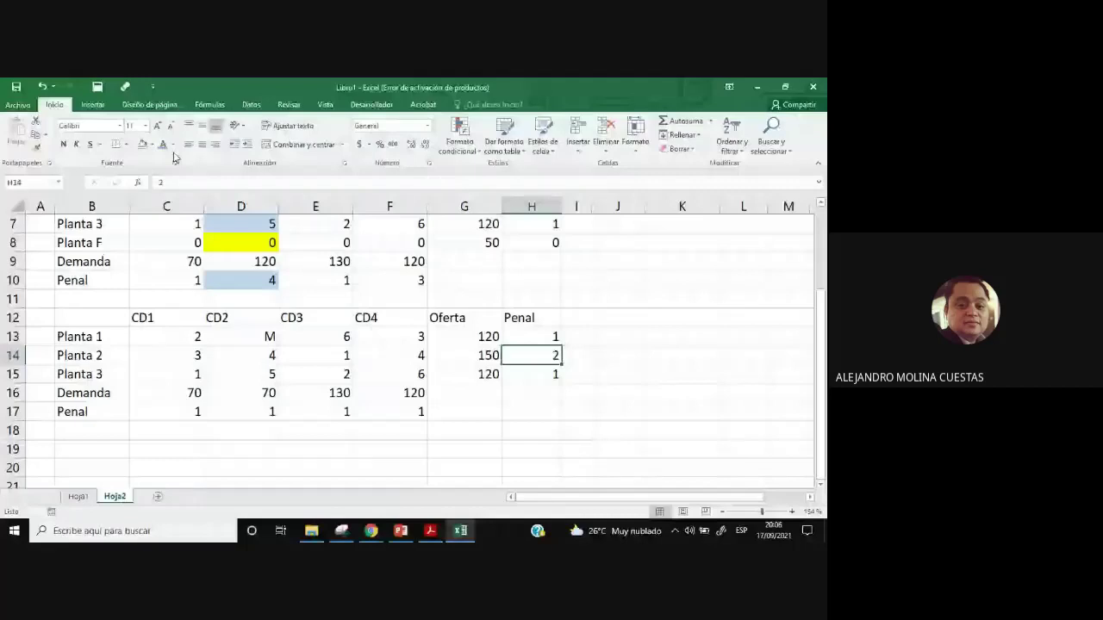
{"action": "left_click", "coordinate": [143, 144]}
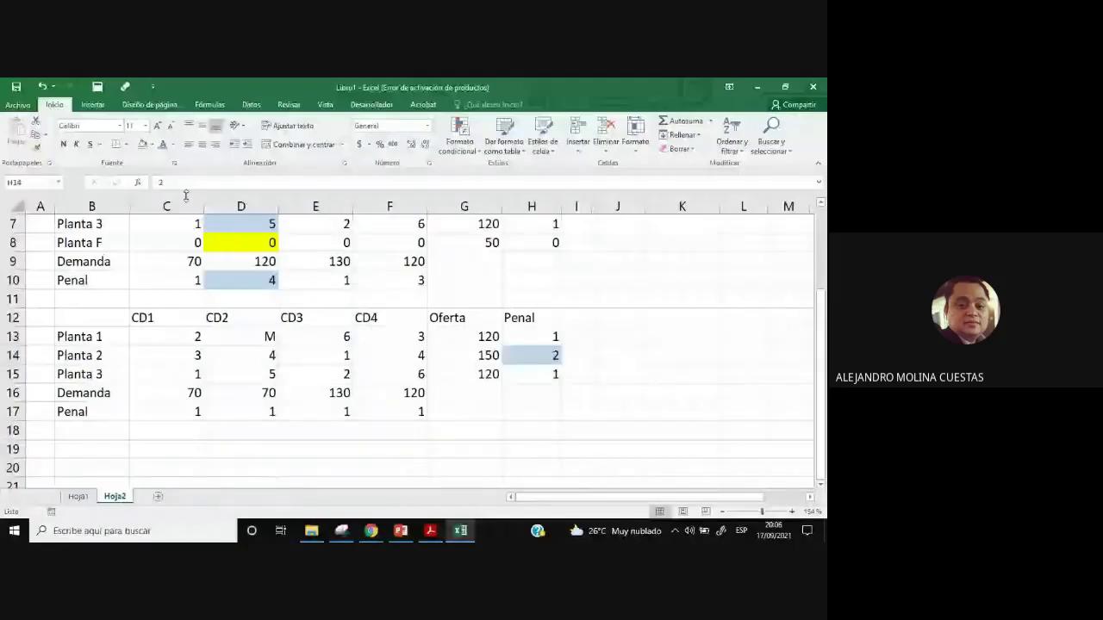
{"action": "left_click_drag", "start_coordinate": [173, 355], "coordinate": [382, 359]}
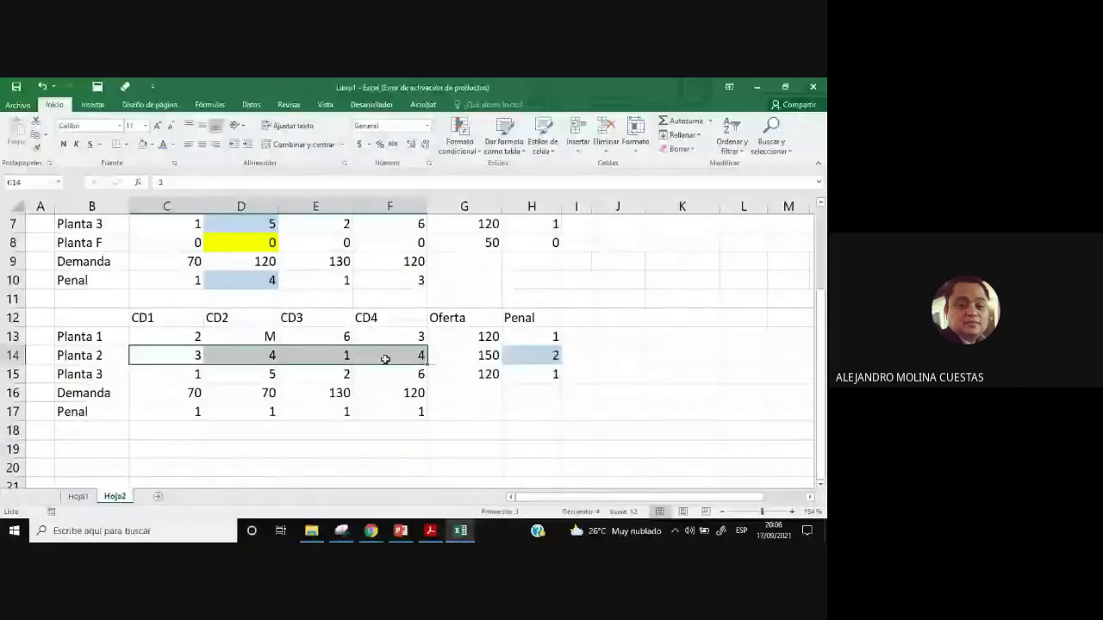
{"action": "left_click", "coordinate": [152, 145]}
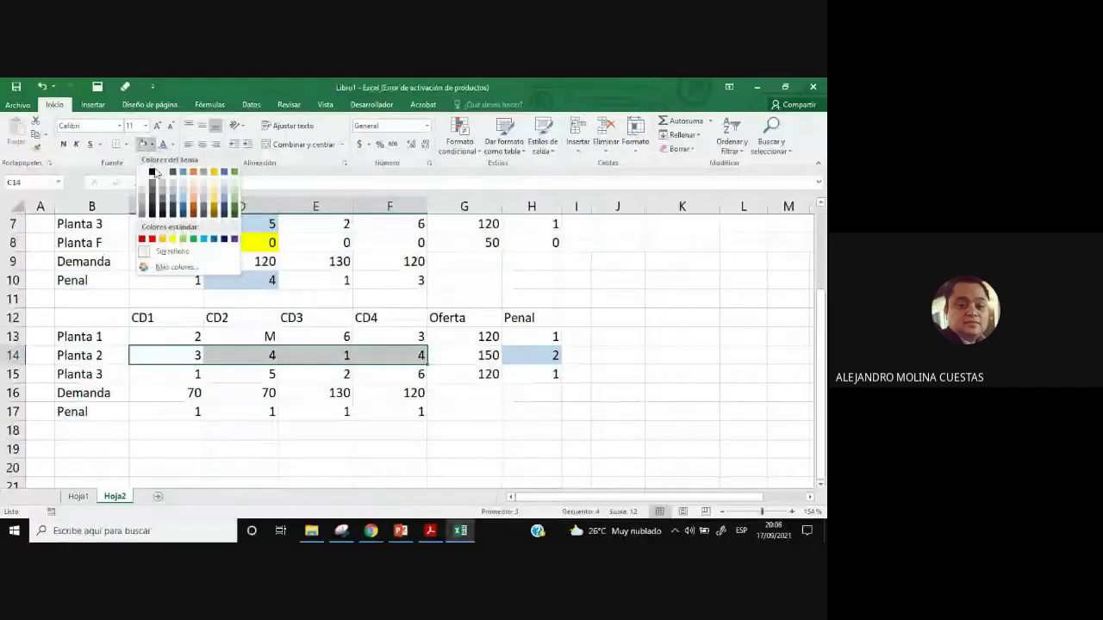
{"action": "left_click", "coordinate": [224, 183]}
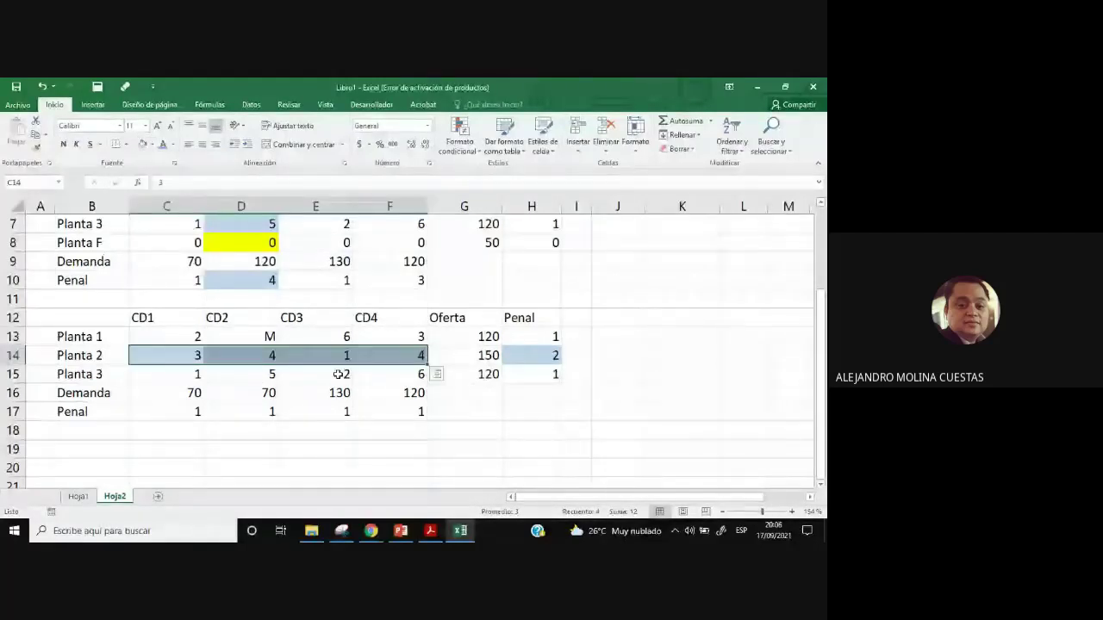
Fill Planta 2's lowest cost cell, E14 under CD3, with yellow.
{"action": "left_click", "coordinate": [324, 355]}
{"action": "left_click", "coordinate": [152, 145]}
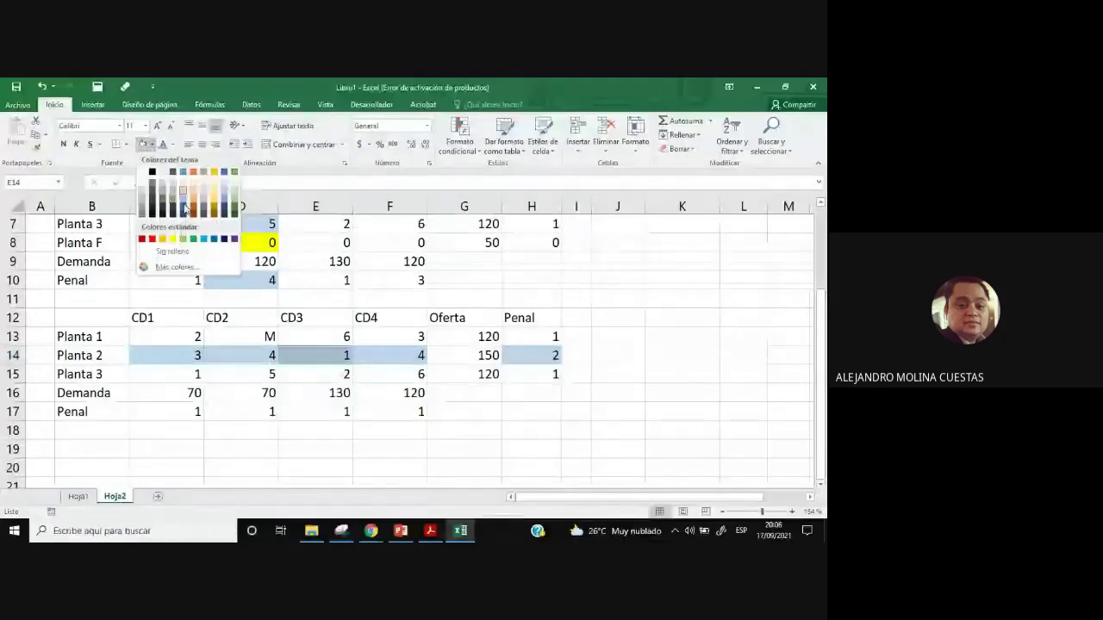
{"action": "left_click", "coordinate": [174, 235]}
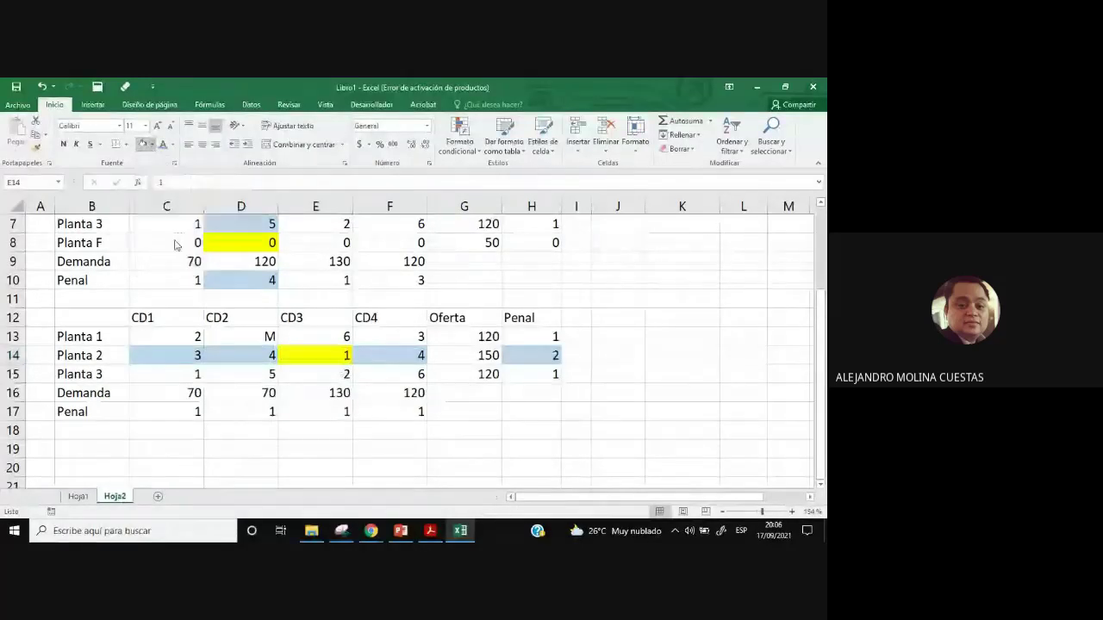
{"action": "left_click", "coordinate": [570, 410]}
Compare the Max 30 limit on the Planta 2 to CD3 route with Planta 2's supply and CD3's demand in the reduced table.
{"action": "scroll", "coordinate": [668, 422], "scroll_direction": "up", "scroll_amount": 2}
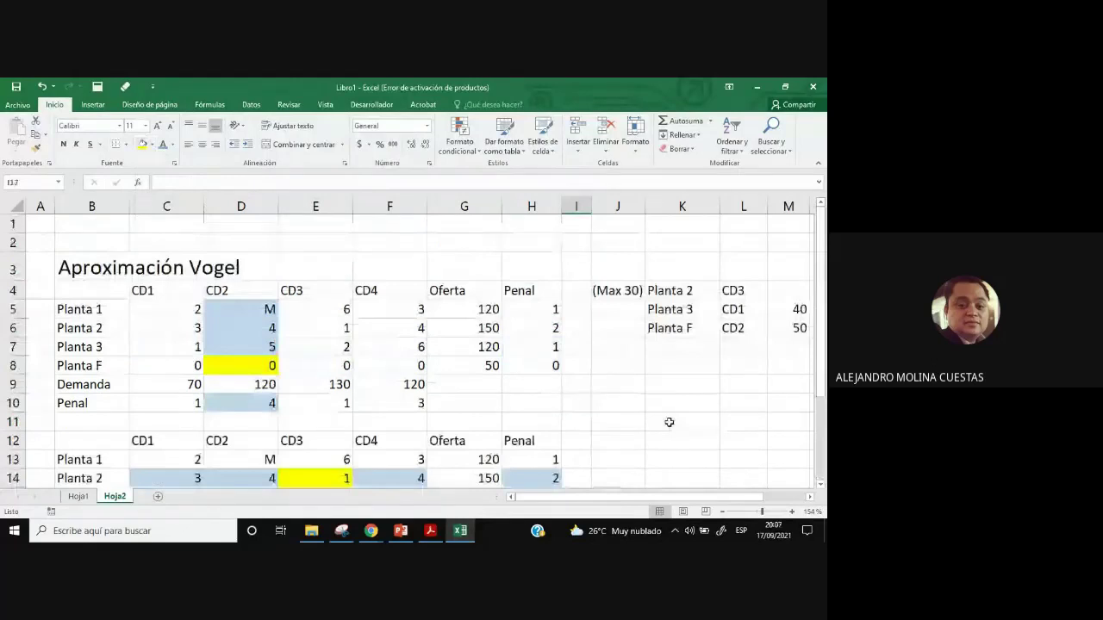
{"action": "left_click_drag", "start_coordinate": [672, 290], "coordinate": [732, 293]}
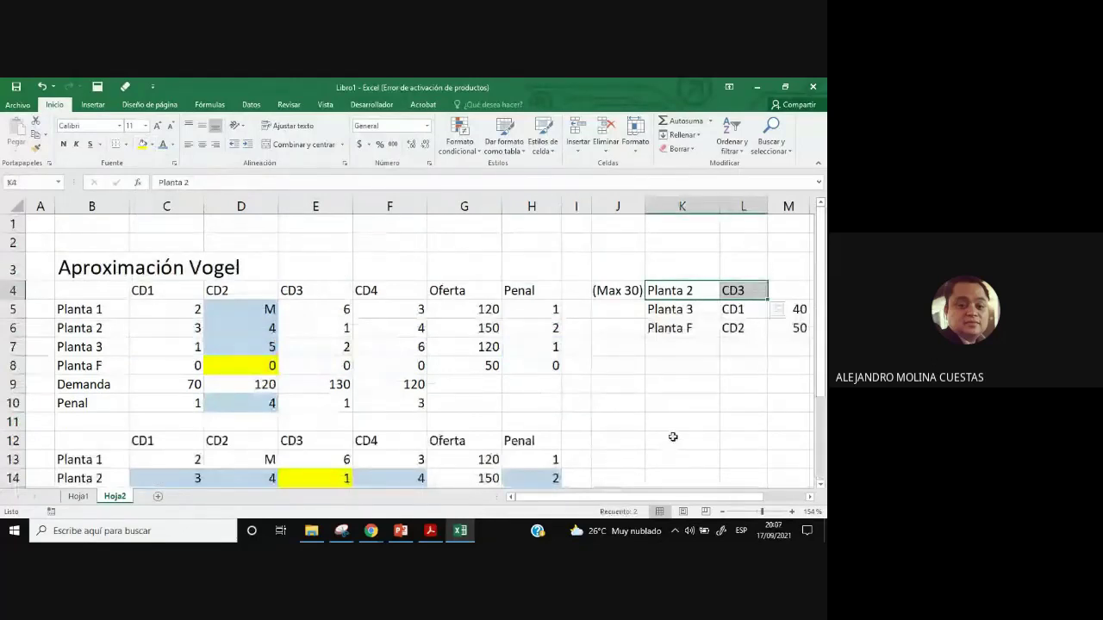
{"action": "scroll", "coordinate": [664, 445], "scroll_direction": "down", "scroll_amount": 2}
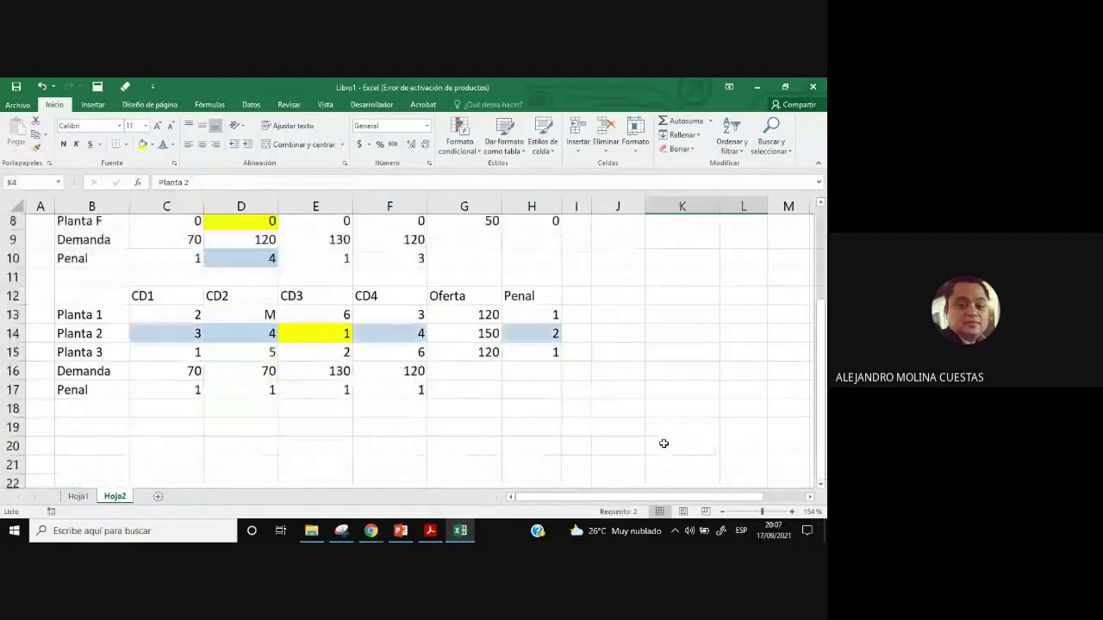
{"action": "scroll", "coordinate": [664, 443], "scroll_direction": "up", "scroll_amount": 1}
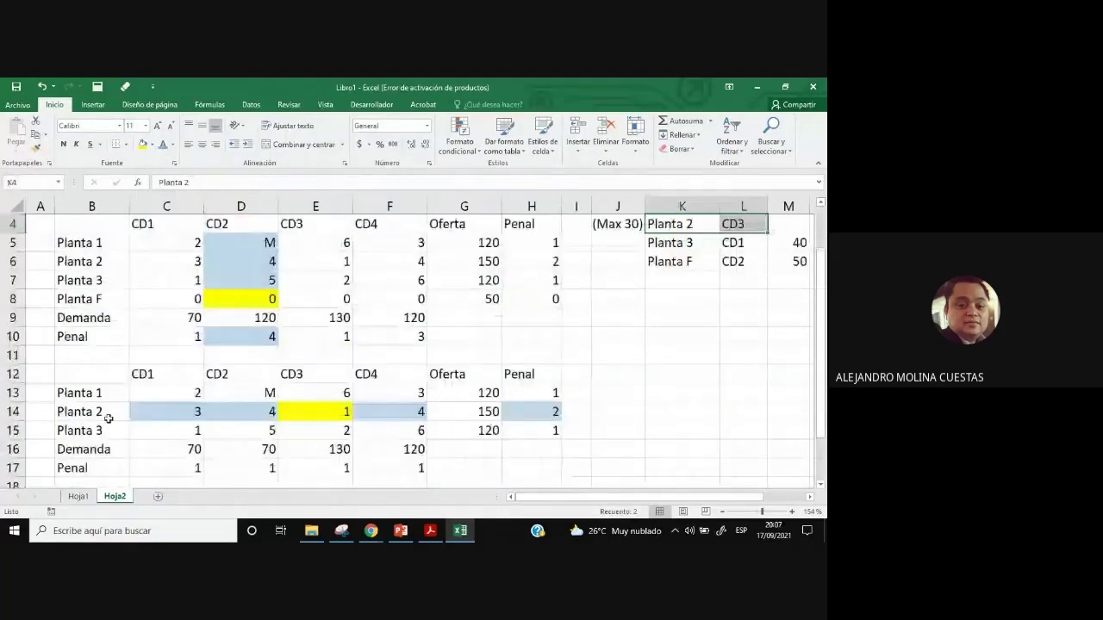
{"action": "left_click", "coordinate": [332, 413]}
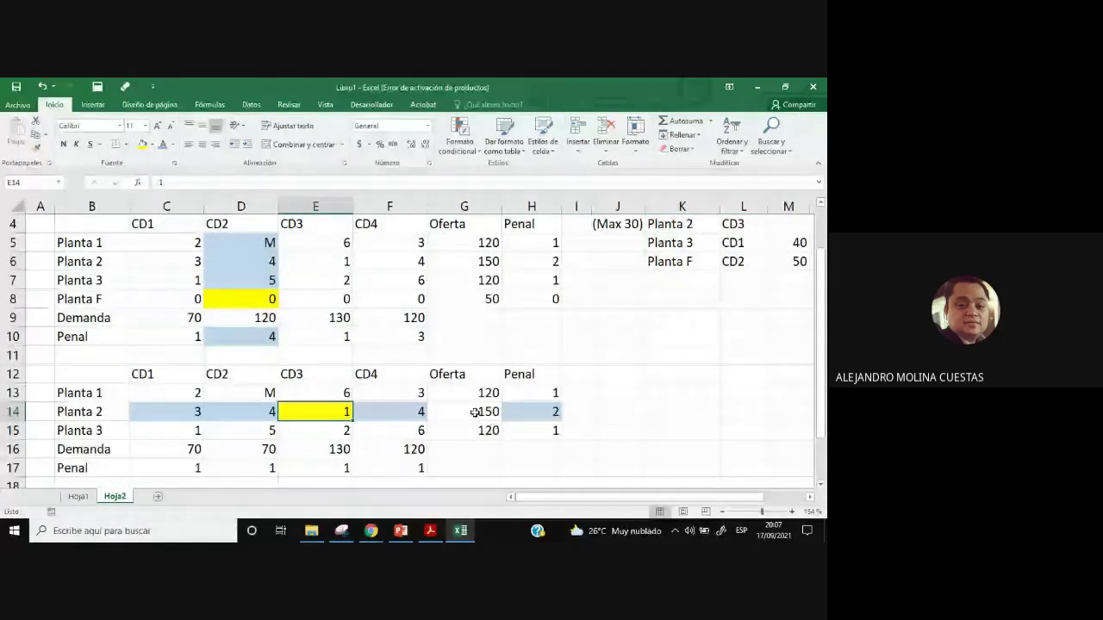
{"action": "key", "text": "Up"}
{"action": "key", "text": "Up"}
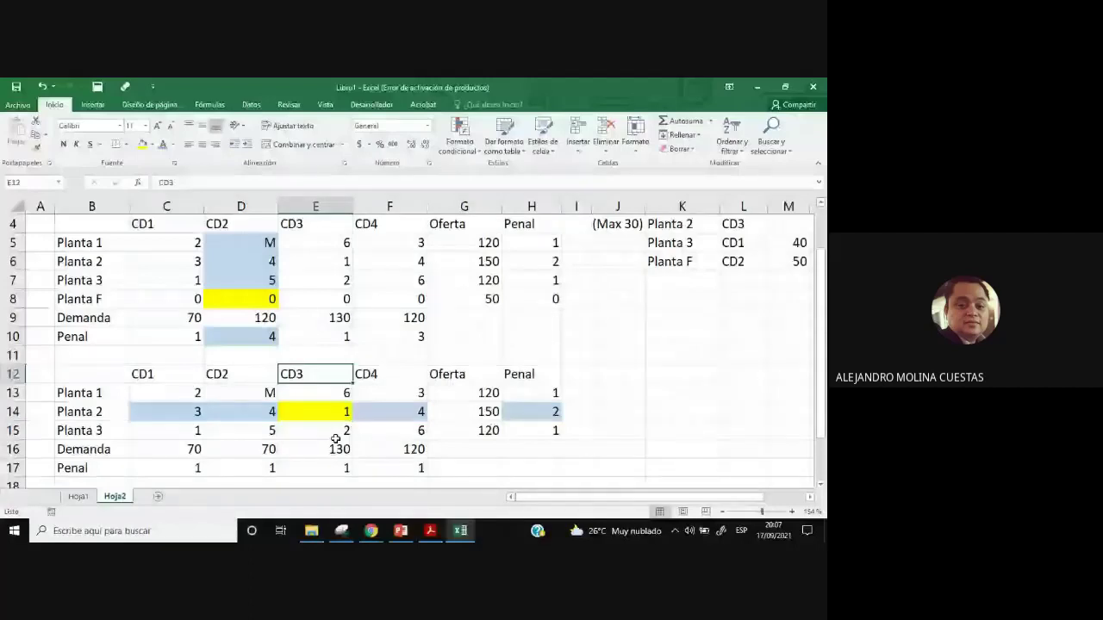
{"action": "left_click", "coordinate": [335, 442]}
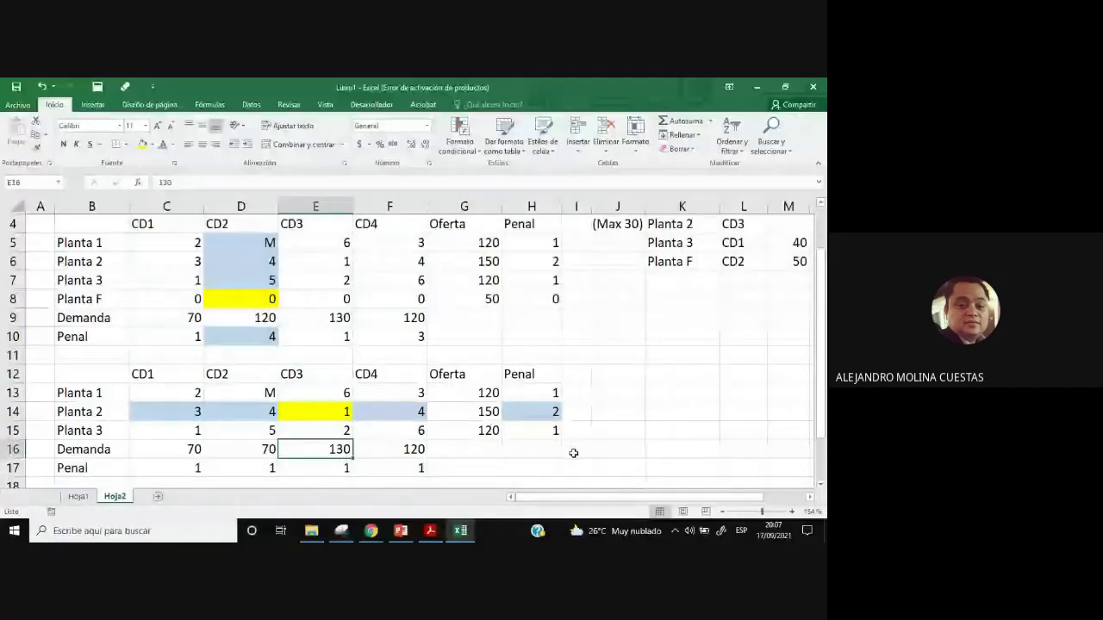
{"action": "scroll", "coordinate": [614, 429], "scroll_direction": "up", "scroll_amount": 1}
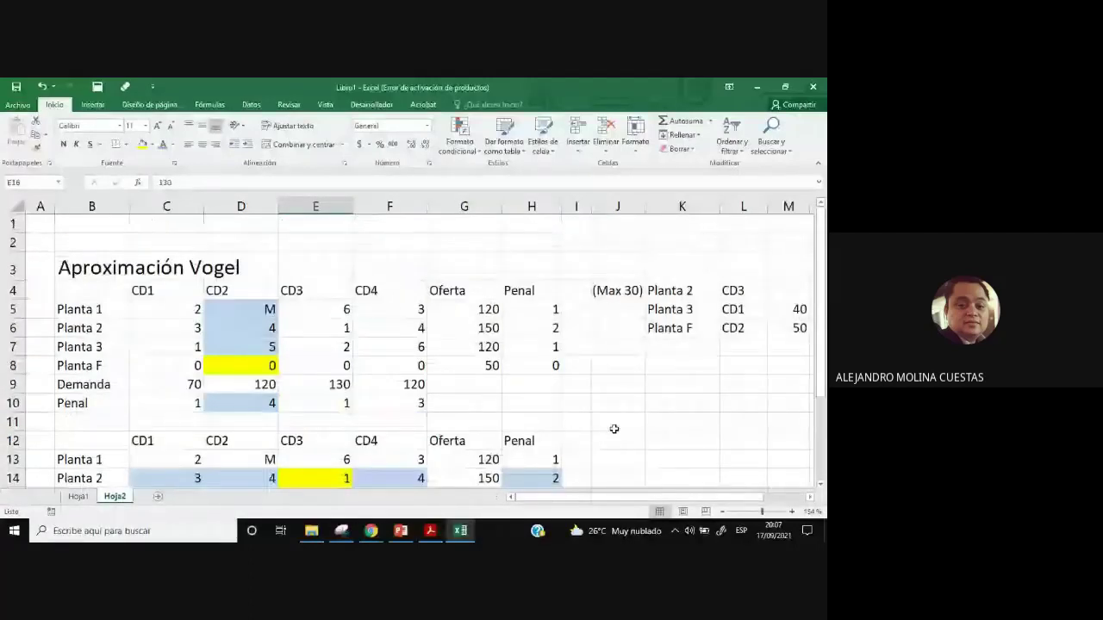
{"action": "left_click", "coordinate": [671, 293]}
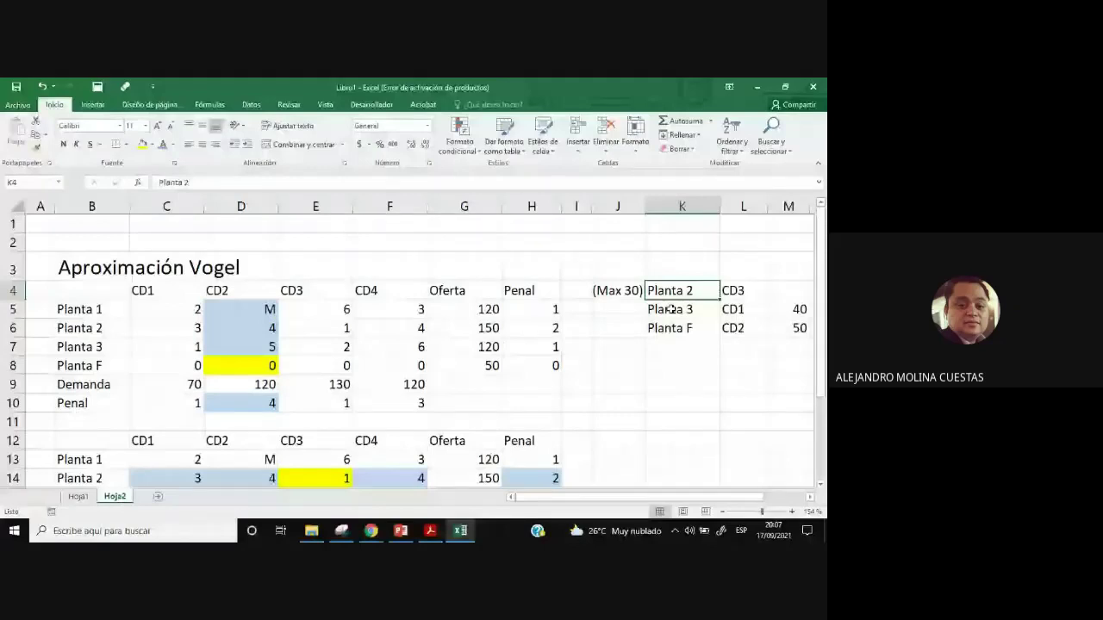
{"action": "scroll", "coordinate": [675, 419], "scroll_direction": "down", "scroll_amount": 3}
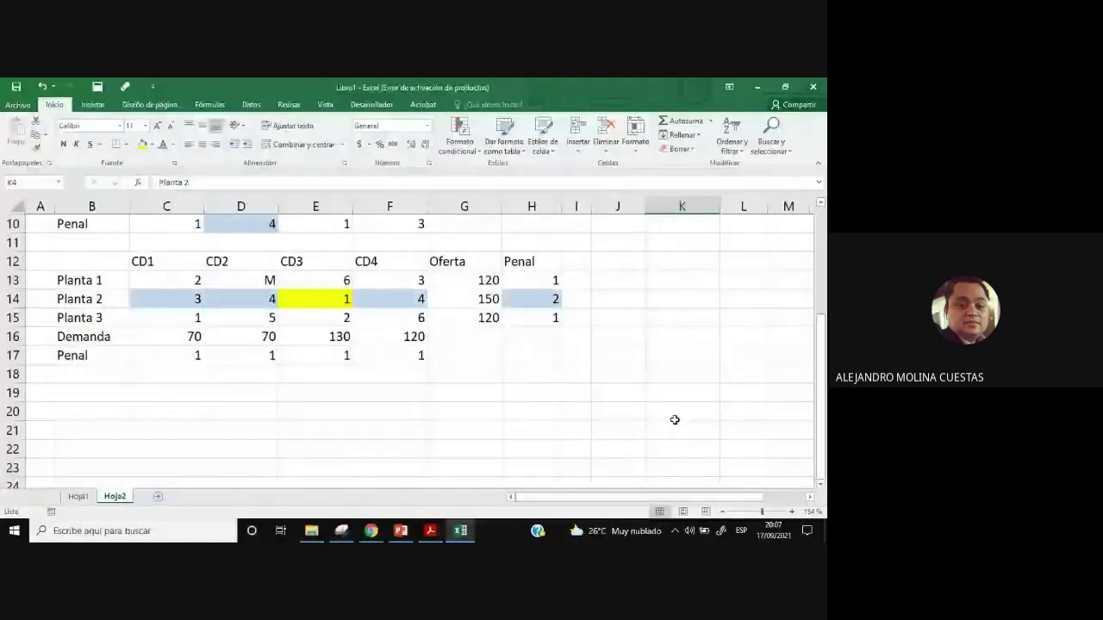
{"action": "scroll", "coordinate": [674, 420], "scroll_direction": "up", "scroll_amount": 3}
Record the Planta 2 to CD3 allocation with quantity 30 in M4 and unit cost 1 in N4.
{"action": "left_click", "coordinate": [786, 294]}
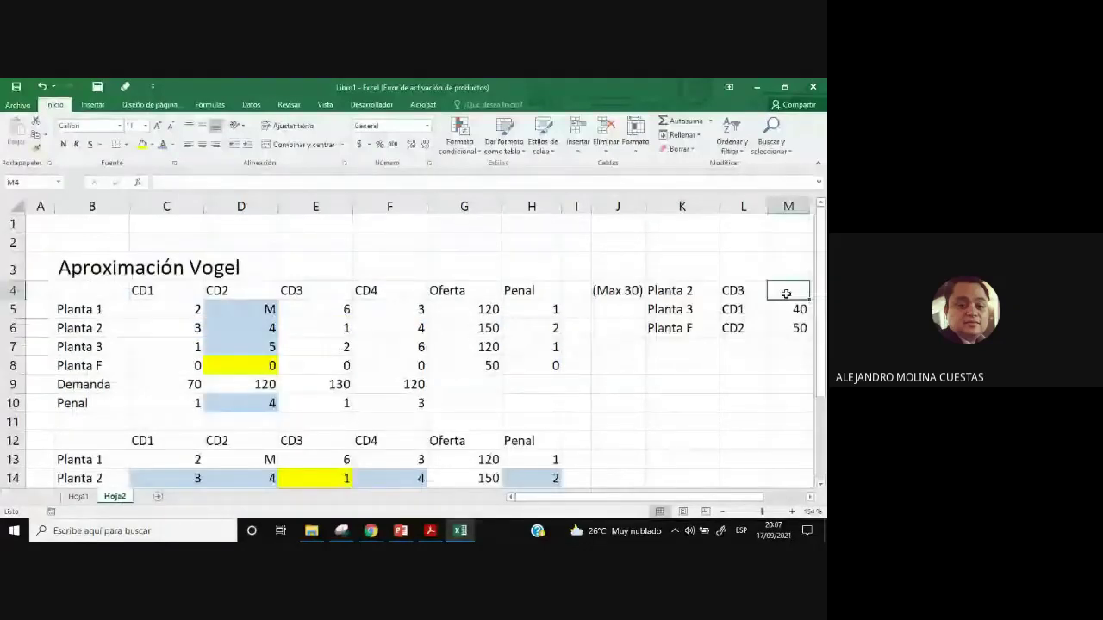
{"action": "type", "text": "30"}
{"action": "key", "text": "Tab"}
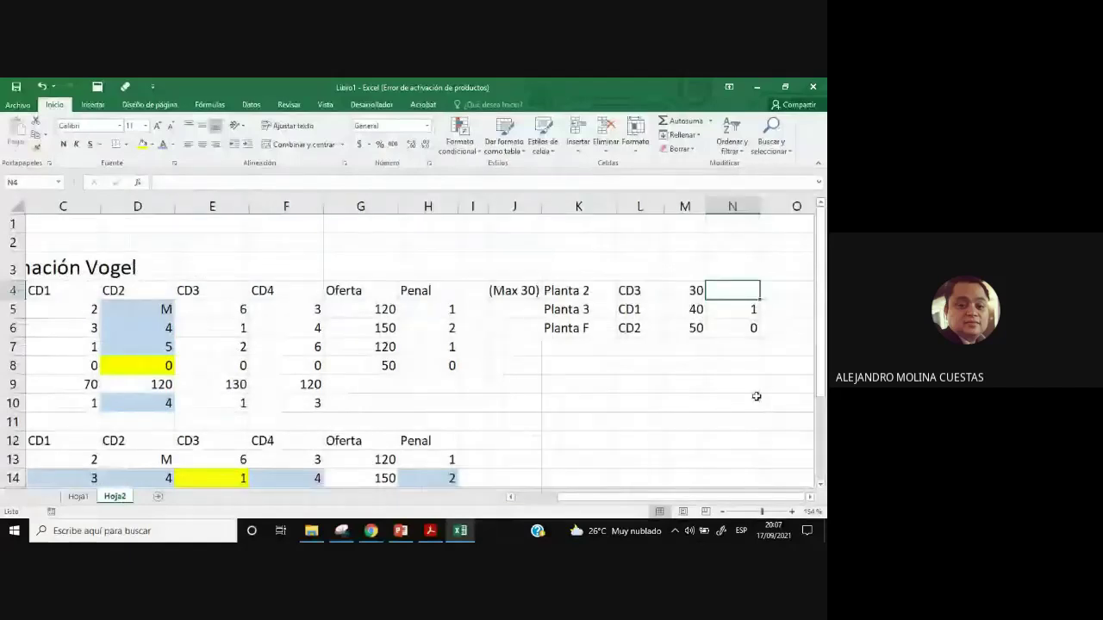
{"action": "type", "text": "1"}
{"action": "left_click", "coordinate": [757, 396]}
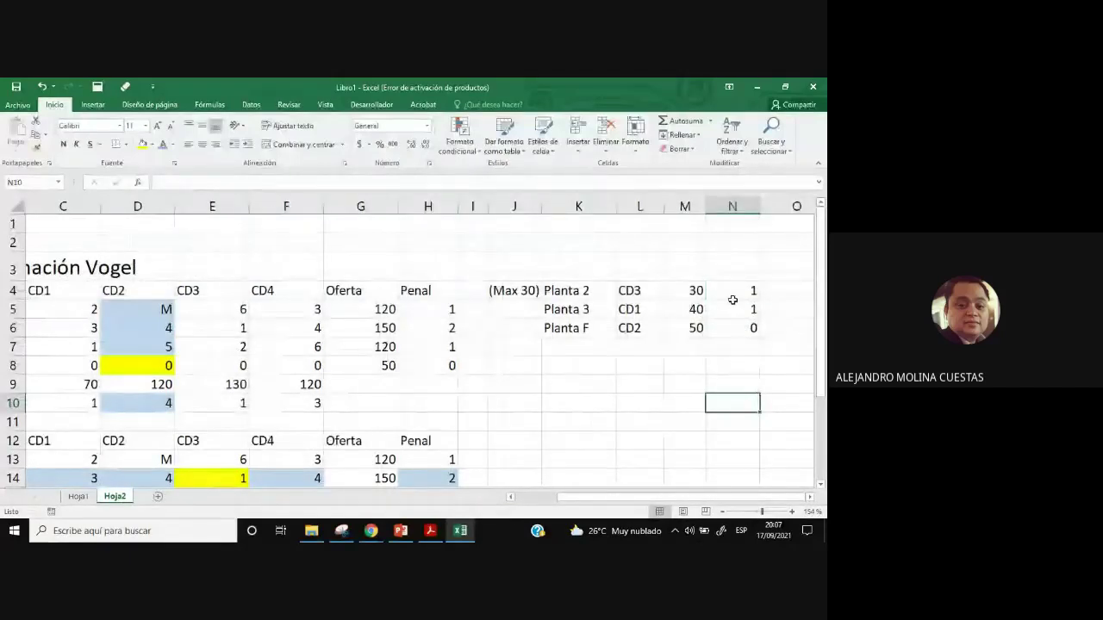
{"action": "left_click", "coordinate": [733, 296]}
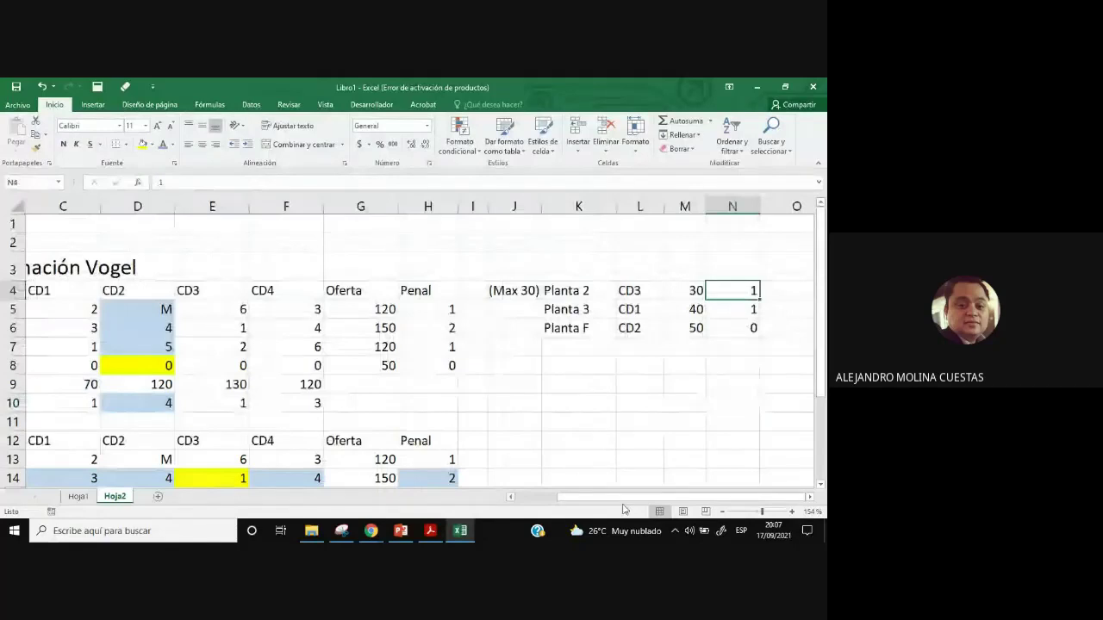
{"action": "scroll", "coordinate": [486, 439], "scroll_direction": "down", "scroll_amount": 2}
{"action": "scroll", "coordinate": [486, 439], "scroll_direction": "left", "scroll_amount": 1}
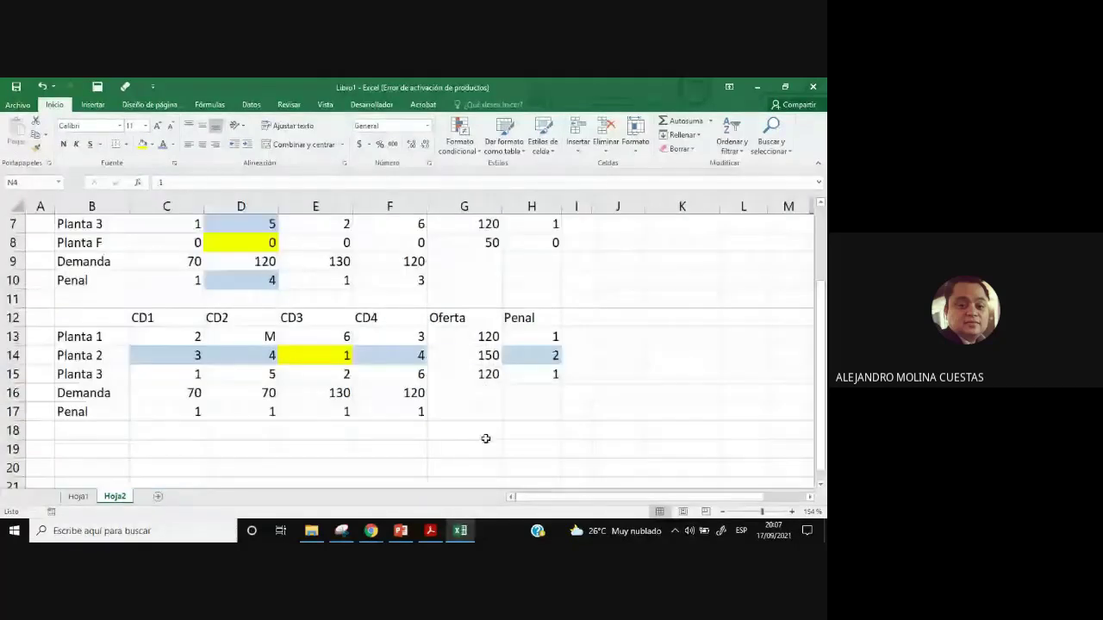
Copy the reduced cost table B12:H17 and paste it starting at B19 for the next iteration.
{"action": "scroll", "coordinate": [485, 438], "scroll_direction": "down", "scroll_amount": 1}
{"action": "left_click_drag", "start_coordinate": [64, 261], "coordinate": [522, 357]}
{"action": "key", "text": "ctrl+c"}
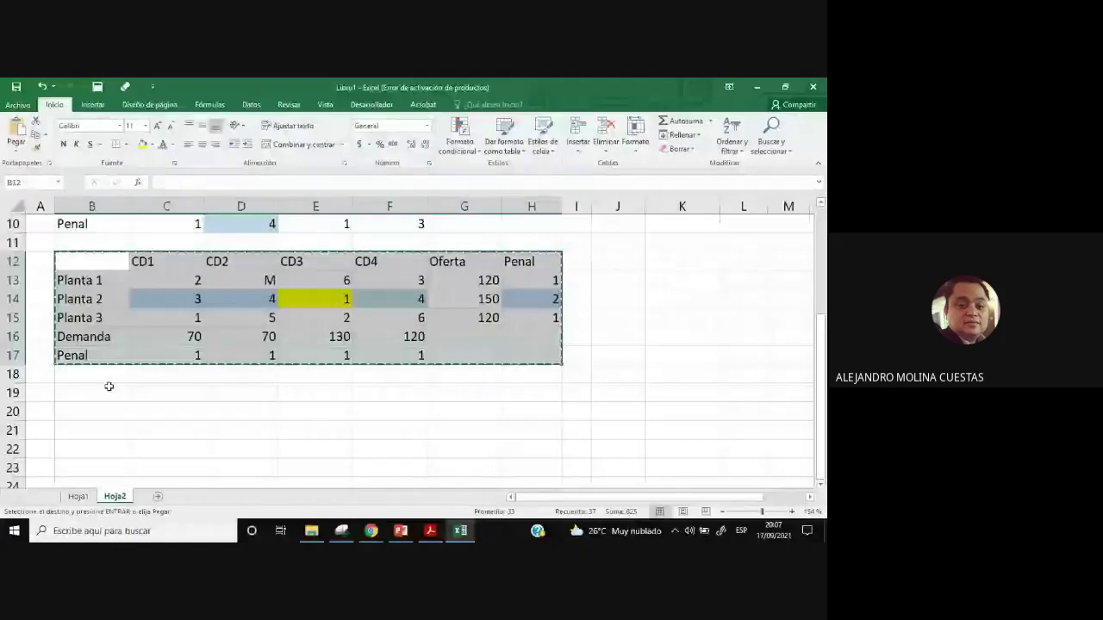
{"action": "left_click", "coordinate": [108, 387]}
{"action": "key", "text": "ctrl+v"}
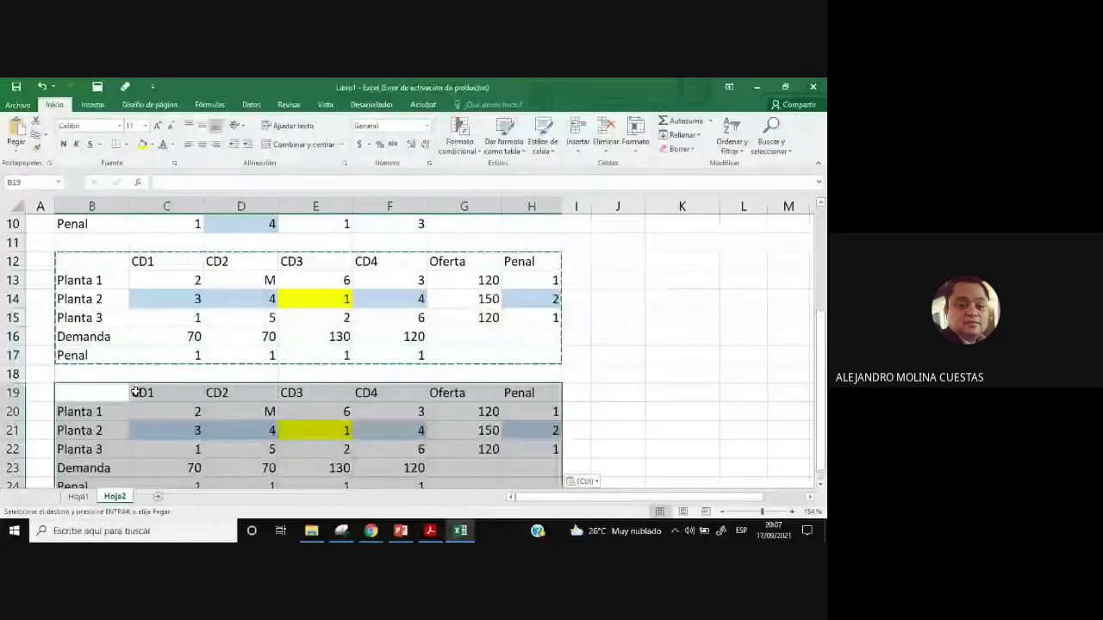
Remove the fill colour from Planta 2's row, C21:H21, in the new table.
{"action": "left_click_drag", "start_coordinate": [164, 430], "coordinate": [509, 430]}
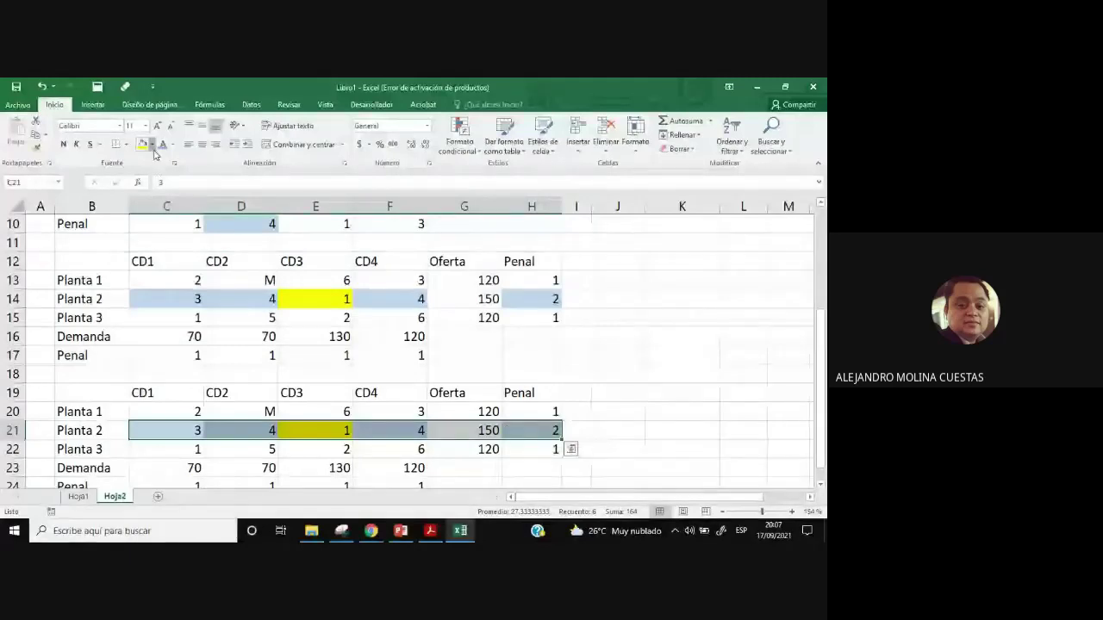
{"action": "left_click", "coordinate": [151, 144]}
{"action": "left_click", "coordinate": [168, 245]}
{"action": "left_click", "coordinate": [693, 429]}
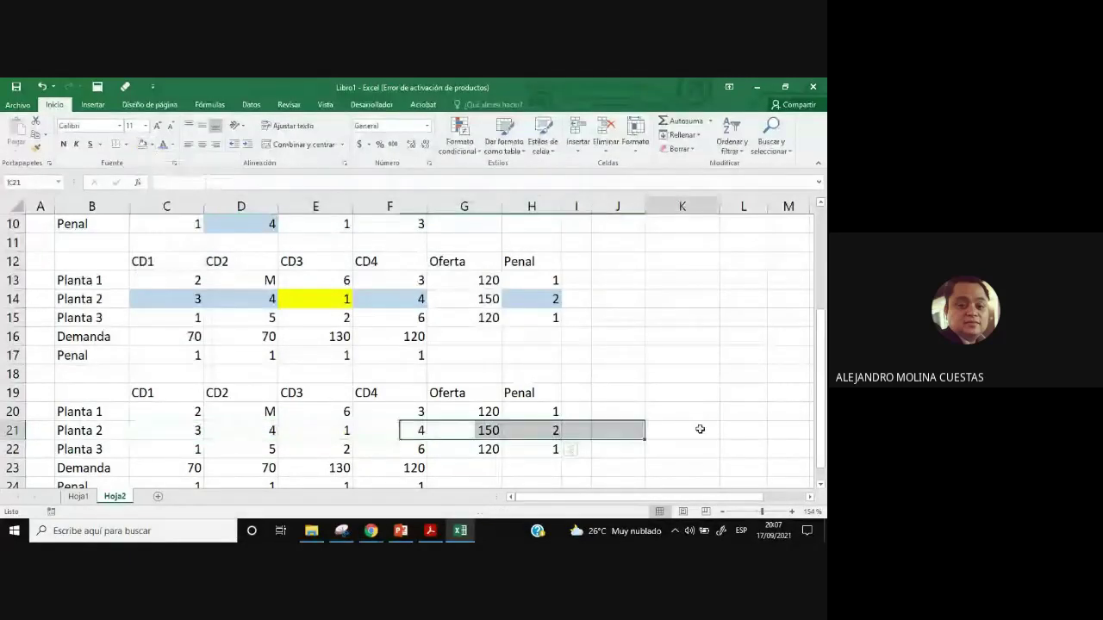
Clear the copied penalties in H20:H22 and C24:F24 of the new table.
{"action": "scroll", "coordinate": [620, 405], "scroll_direction": "down", "scroll_amount": 1}
{"action": "left_click_drag", "start_coordinate": [535, 355], "coordinate": [536, 388]}
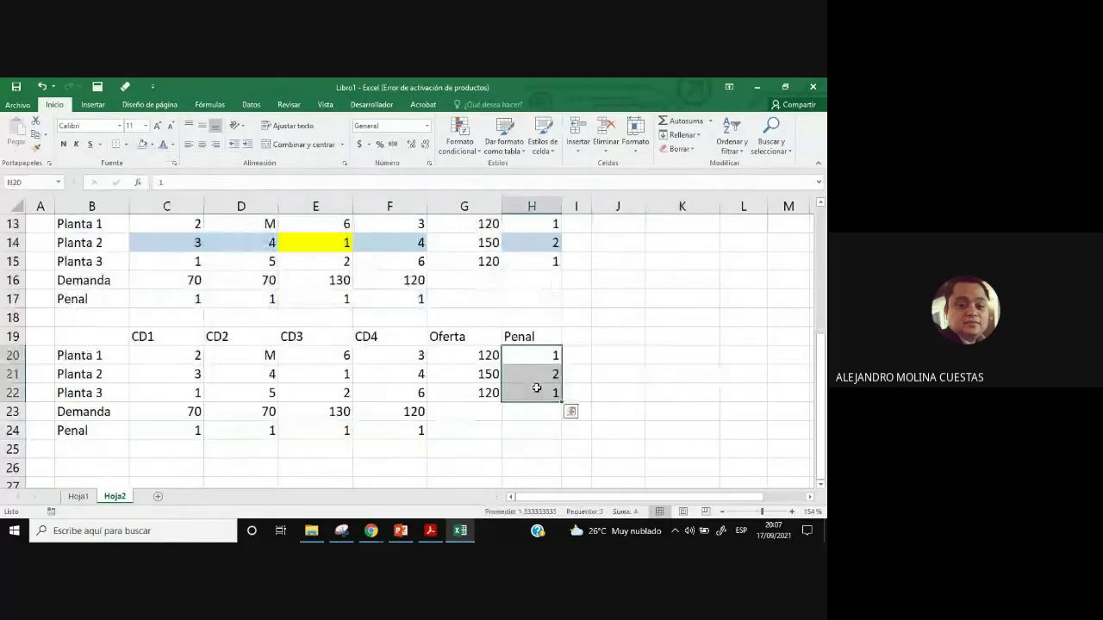
{"action": "key", "text": "Delete"}
{"action": "left_click_drag", "start_coordinate": [198, 430], "coordinate": [413, 431]}
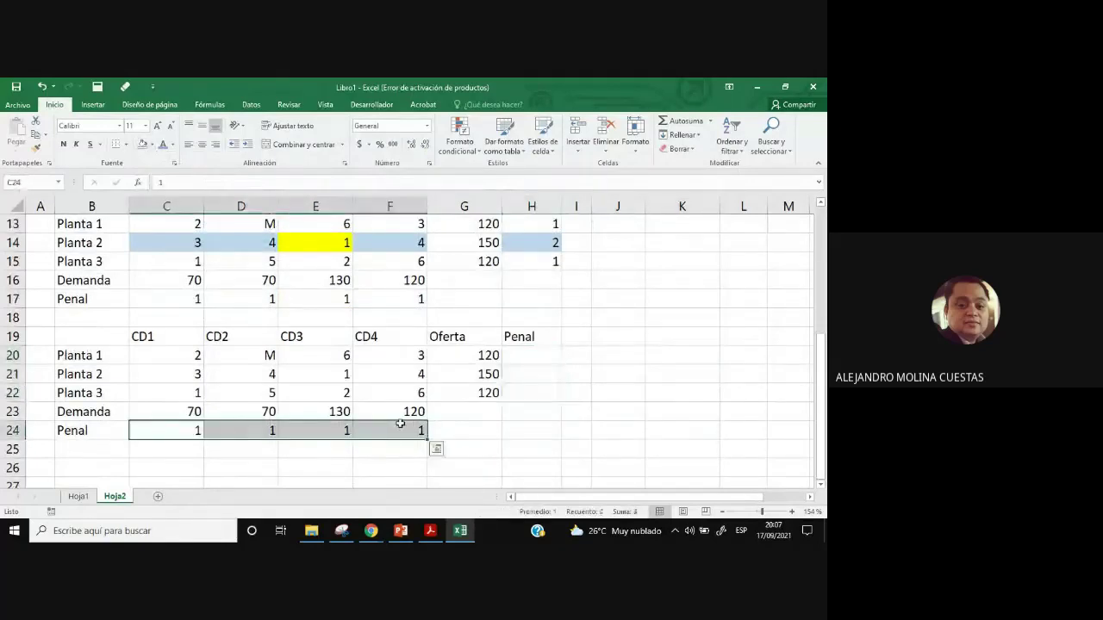
{"action": "key", "text": "Delete"}
{"action": "left_click", "coordinate": [510, 433]}
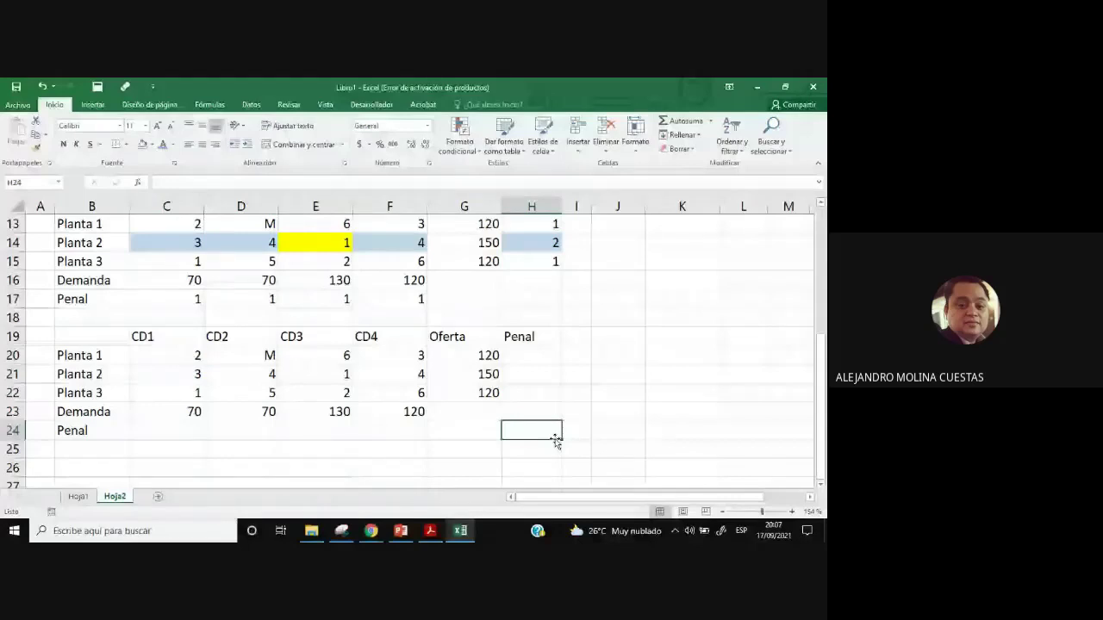
Set Planta 2's supply in G21 to 120 and CD3's demand in E23 to 100.
{"action": "scroll", "coordinate": [487, 306], "scroll_direction": "up", "scroll_amount": 1}
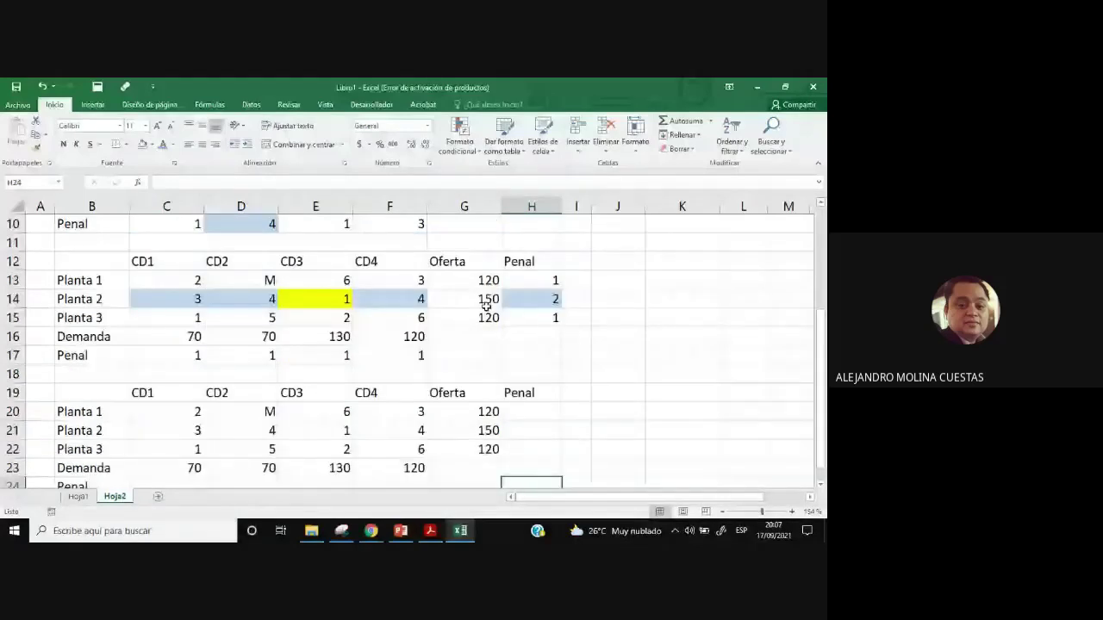
{"action": "left_click", "coordinate": [487, 305]}
{"action": "left_click", "coordinate": [479, 434]}
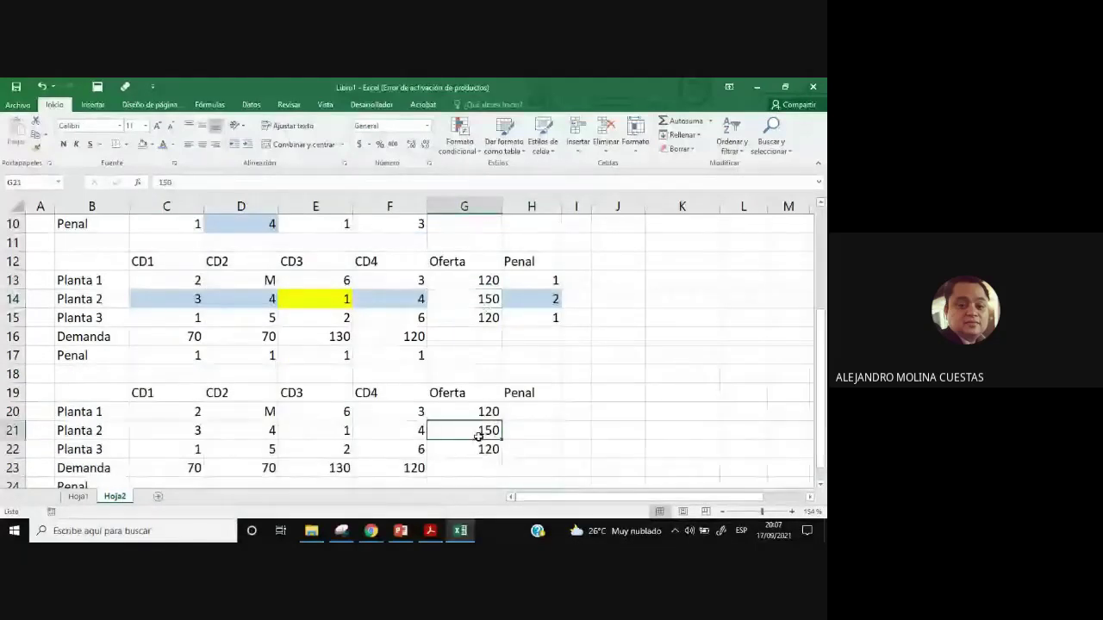
{"action": "type", "text": "120"}
{"action": "left_click", "coordinate": [574, 417]}
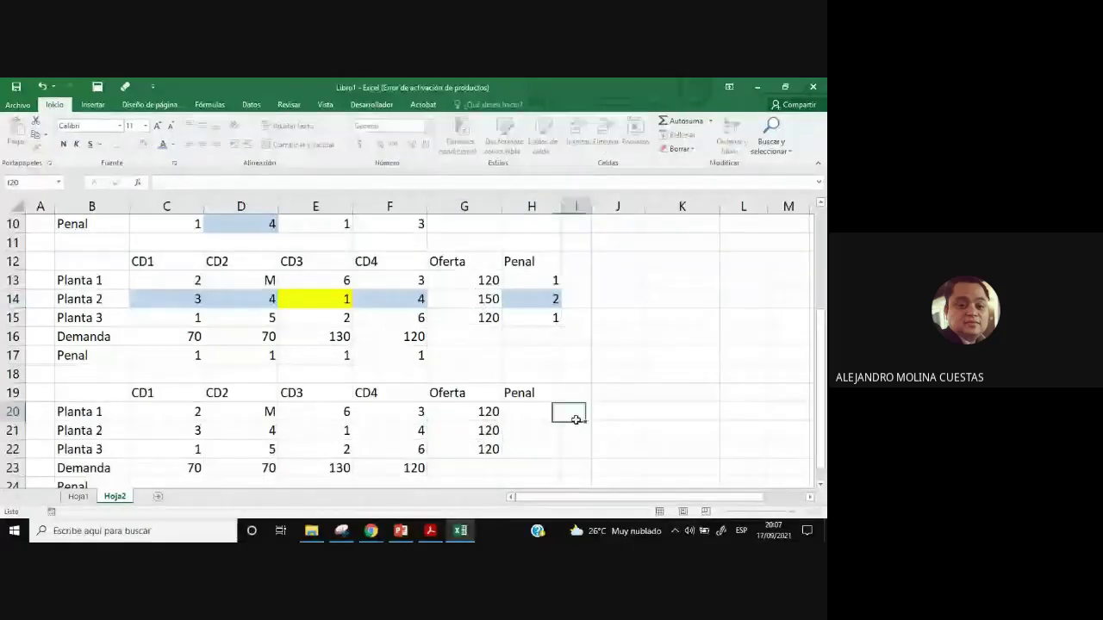
{"action": "left_click", "coordinate": [335, 336]}
{"action": "left_click", "coordinate": [325, 469]}
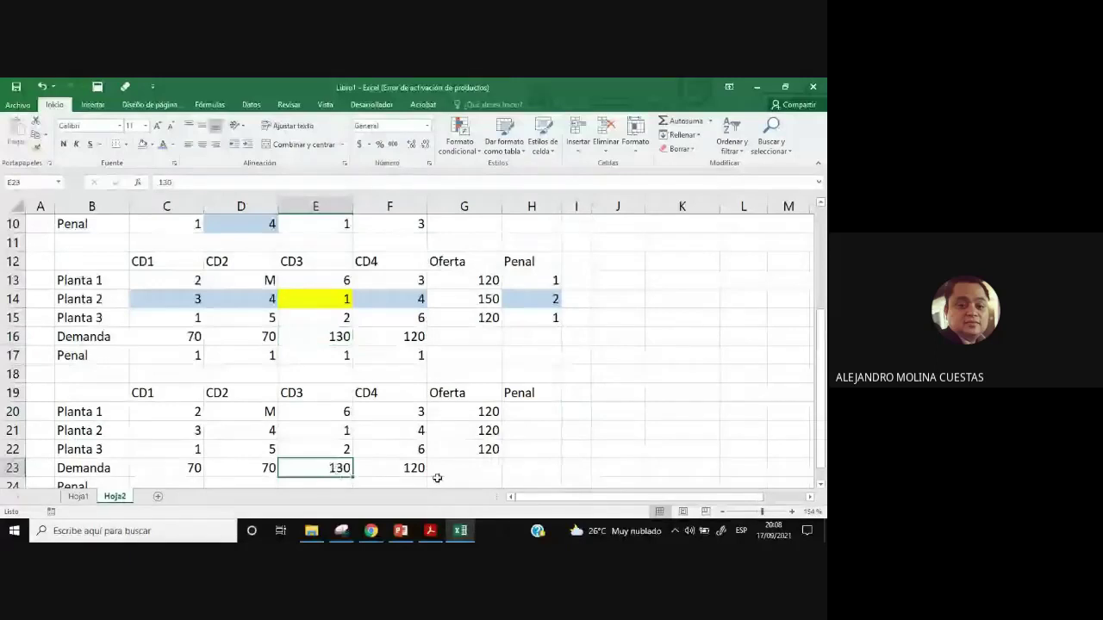
{"action": "type", "text": "100"}
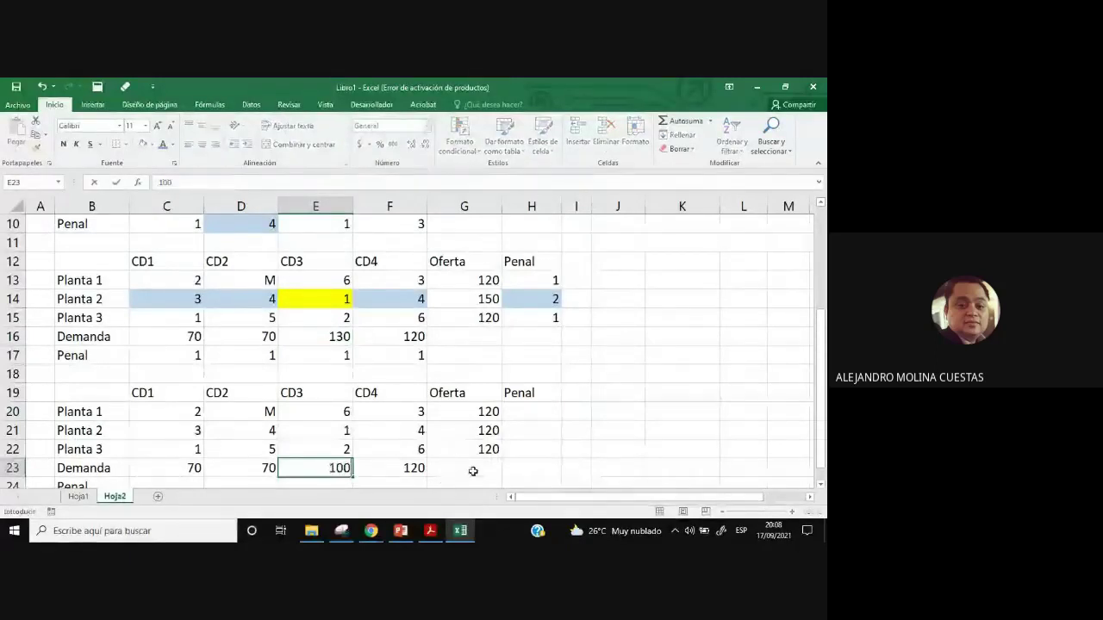
{"action": "left_click", "coordinate": [510, 450]}
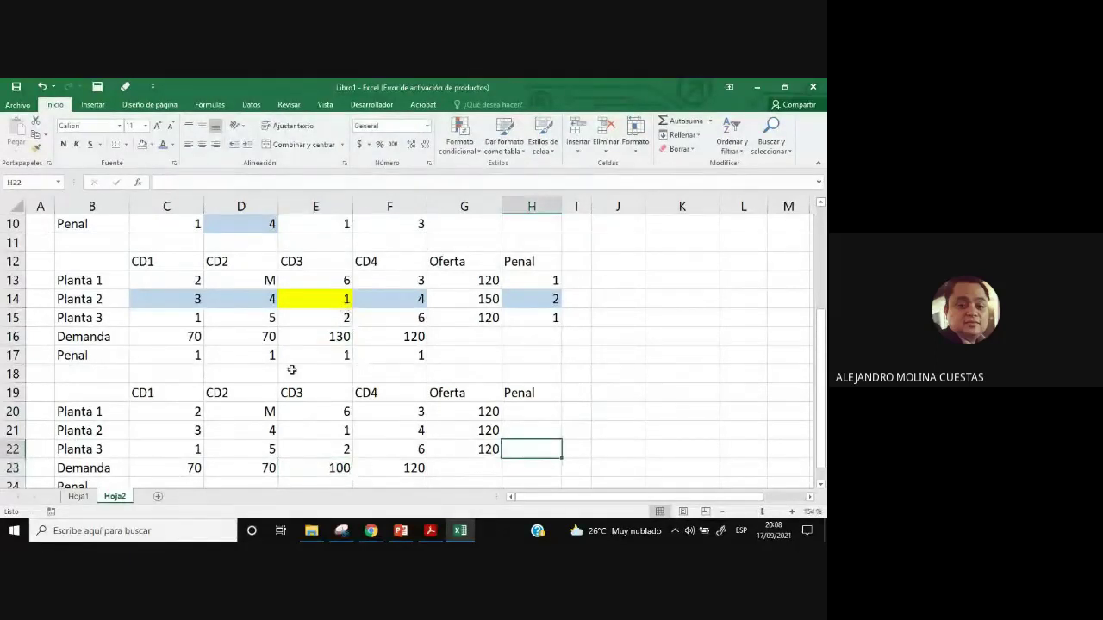
Replace the Planta 2 to CD3 cost in E21 with M and align it right.
{"action": "left_click", "coordinate": [103, 430]}
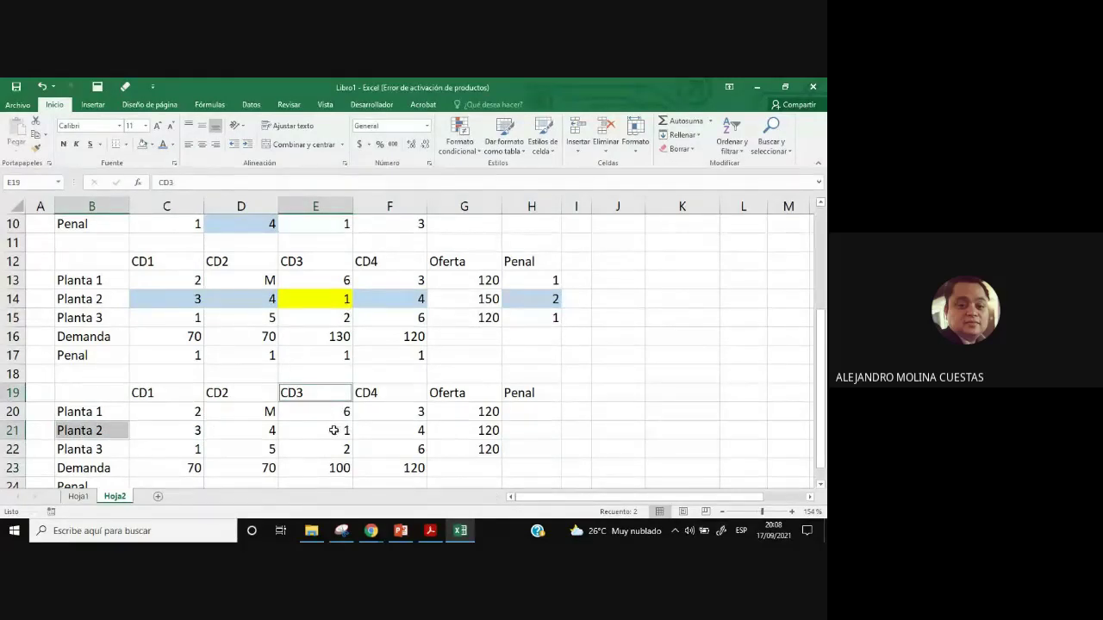
{"action": "left_click", "coordinate": [340, 431]}
{"action": "key", "text": "Delete"}
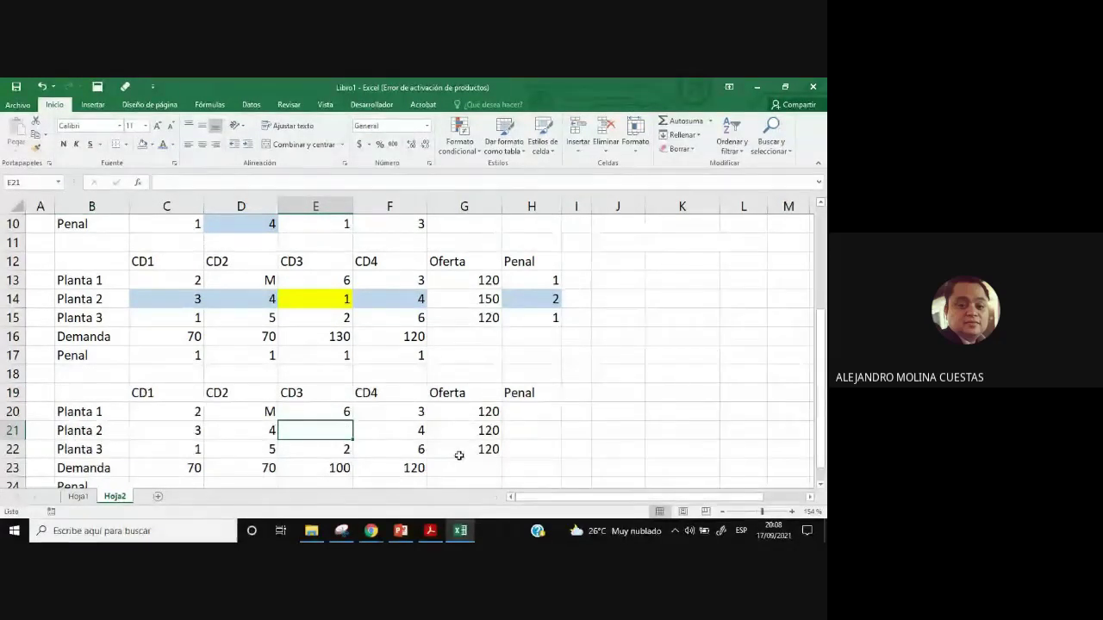
{"action": "type", "text": "M"}
{"action": "left_click", "coordinate": [378, 460]}
{"action": "left_click", "coordinate": [316, 429]}
{"action": "left_click", "coordinate": [216, 144]}
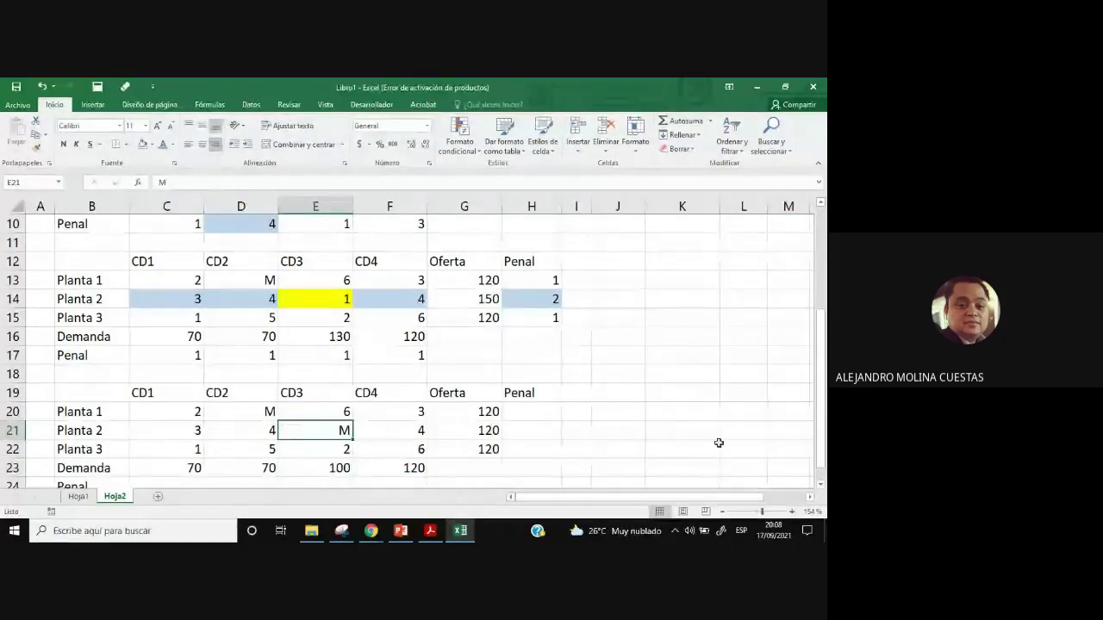
{"action": "left_click", "coordinate": [680, 441]}
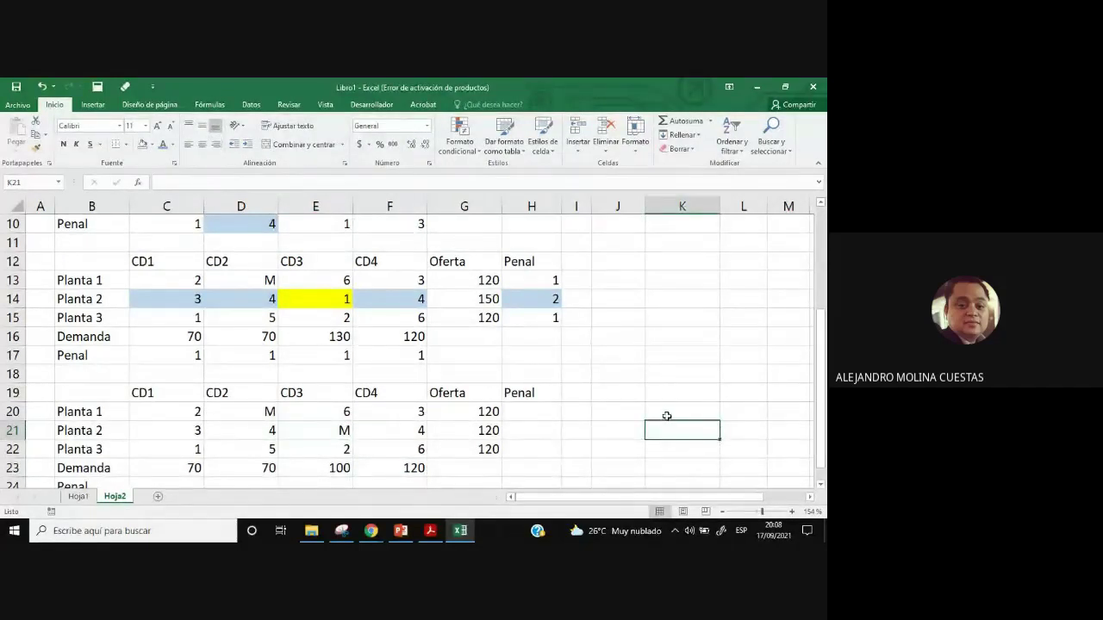
{"action": "left_click", "coordinate": [310, 436]}
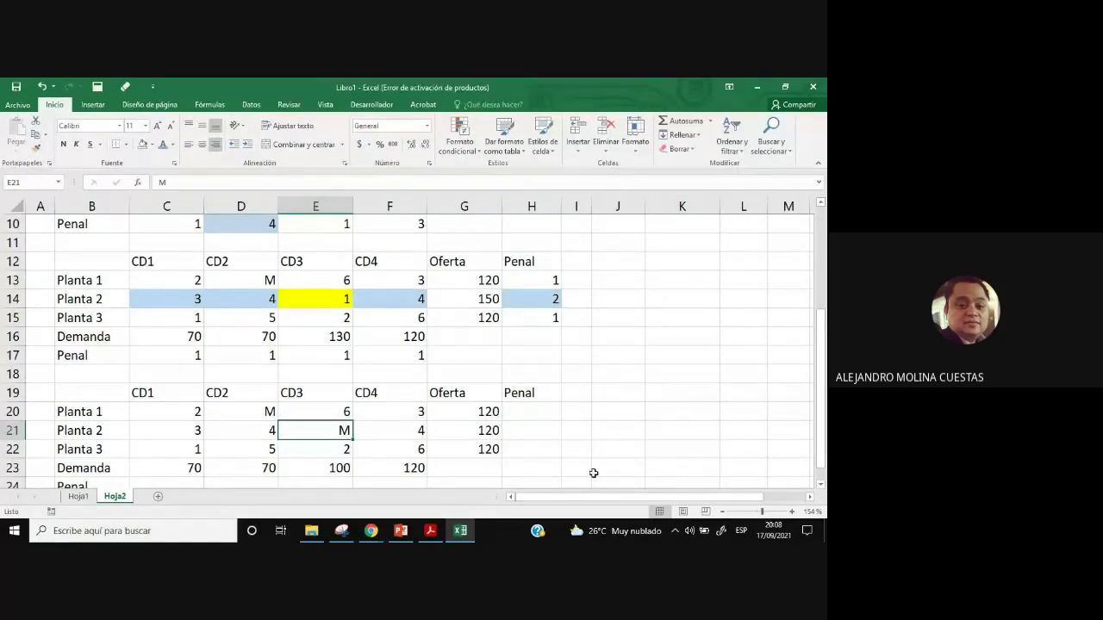
Enter column penalties of 1 for CD1 in C24 and 1 for CD2 in D24.
{"action": "scroll", "coordinate": [648, 396], "scroll_direction": "down", "scroll_amount": 1}
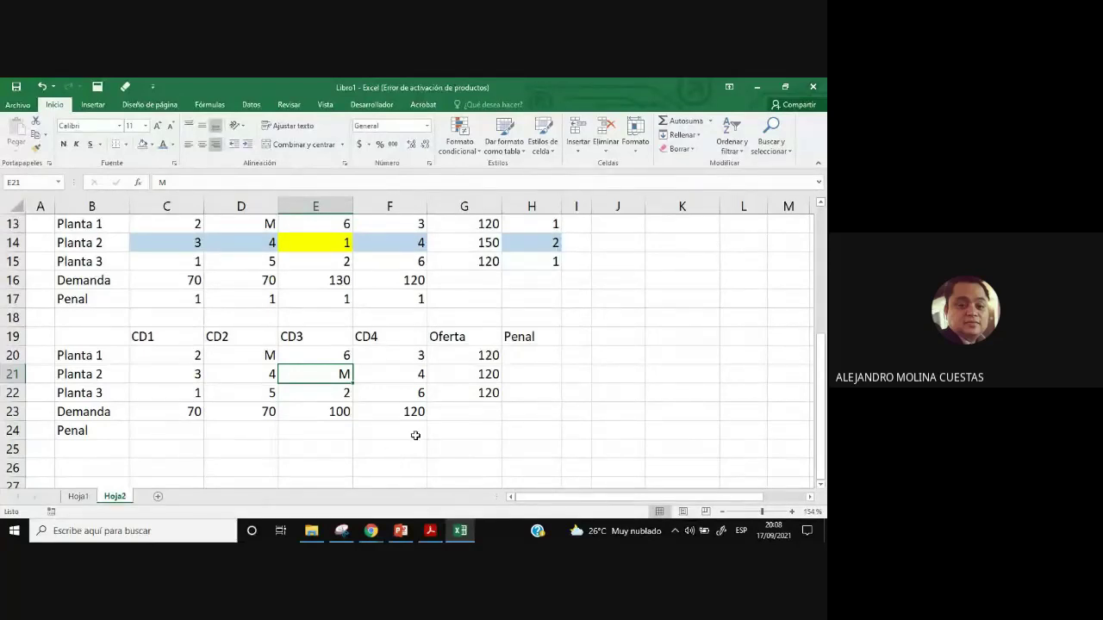
{"action": "left_click", "coordinate": [196, 433]}
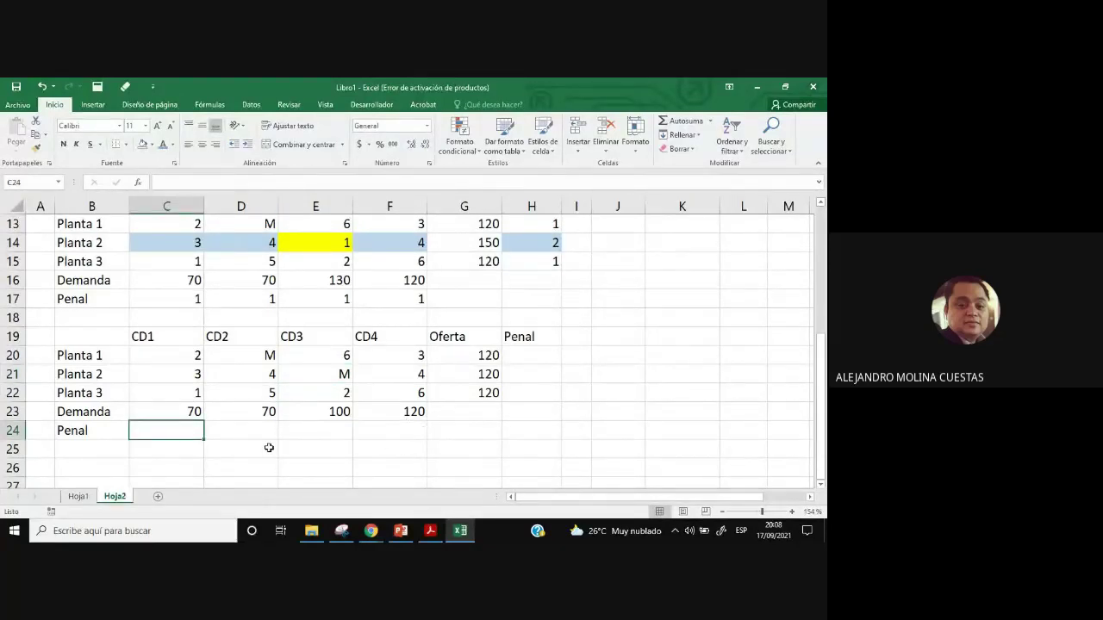
{"action": "left_click_drag", "start_coordinate": [177, 359], "coordinate": [184, 389]}
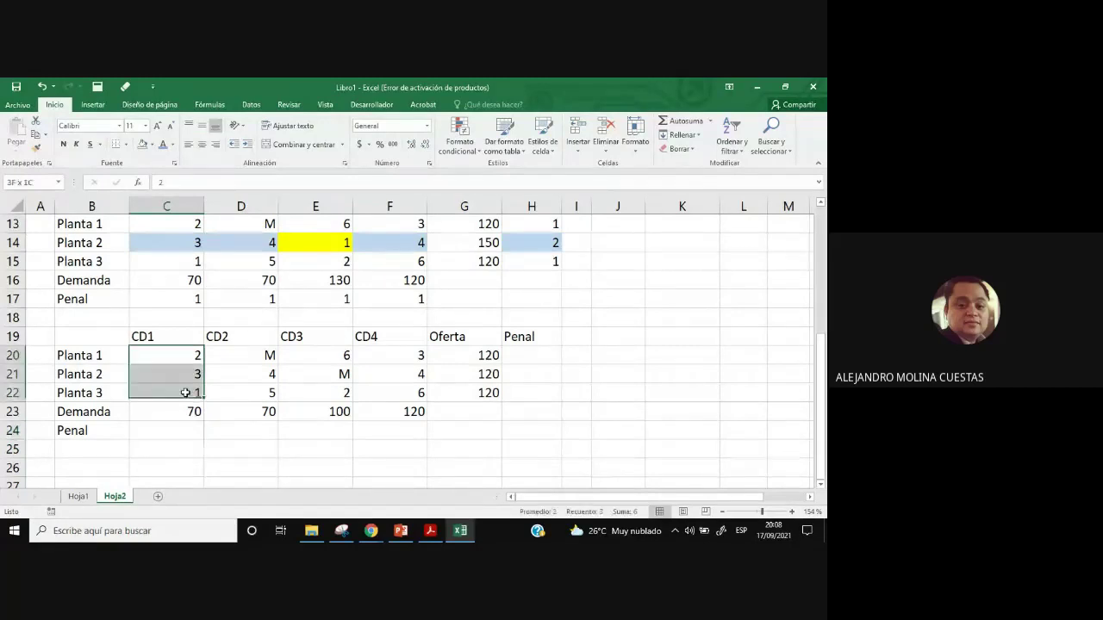
{"action": "left_click", "coordinate": [194, 434]}
{"action": "type", "text": "1"}
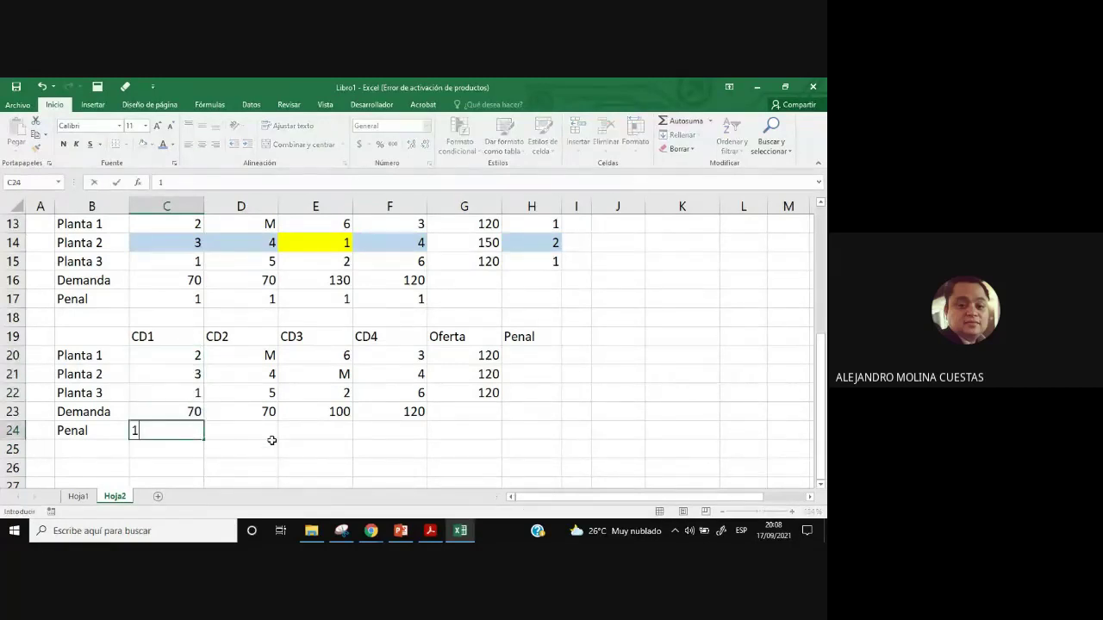
{"action": "left_click", "coordinate": [283, 444]}
{"action": "left_click", "coordinate": [264, 431]}
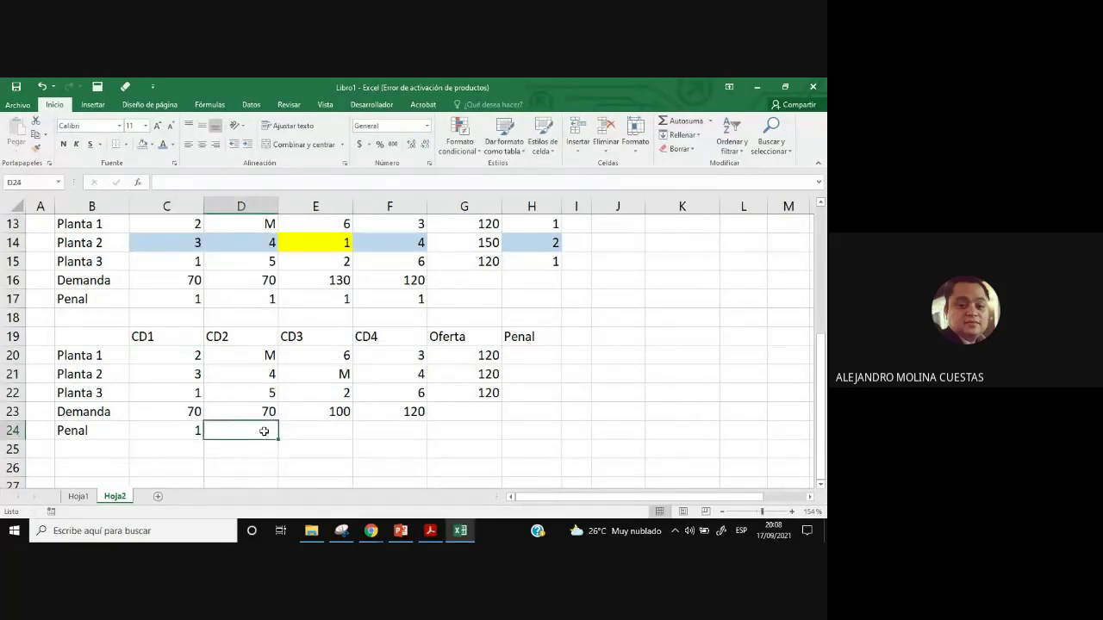
{"action": "type", "text": "1"}
{"action": "left_click", "coordinate": [327, 427]}
Enter column penalties of 4 for CD3 in E24 and 1 for CD4 in F24.
{"action": "left_click", "coordinate": [334, 360]}
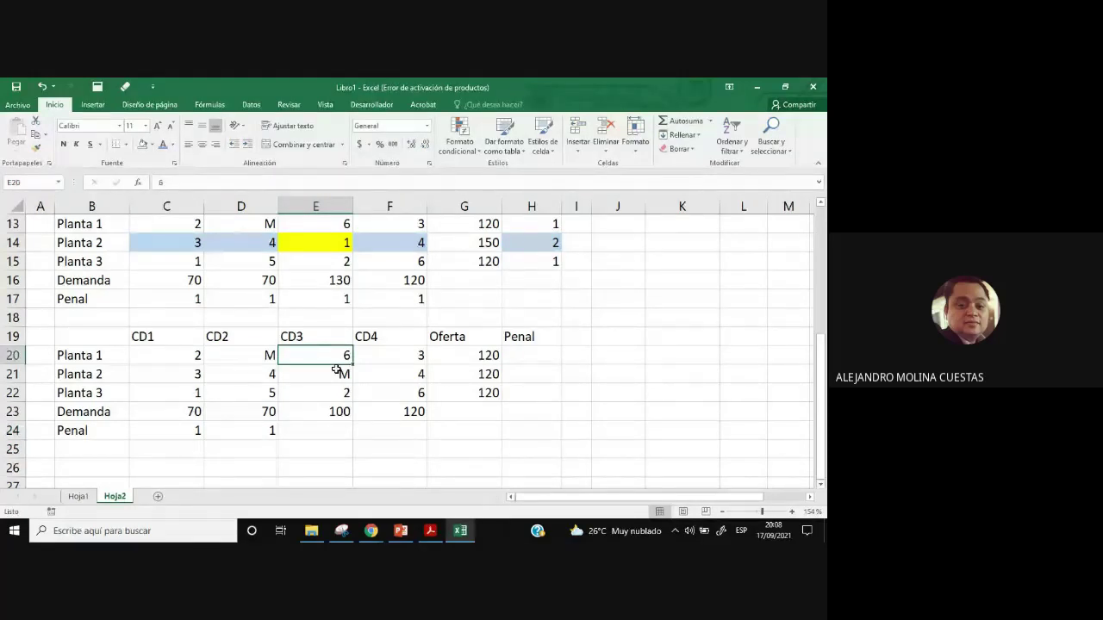
{"action": "key", "text": "Down"}
{"action": "key", "text": "Down"}
{"action": "key", "text": "Down"}
{"action": "key", "text": "Down"}
{"action": "type", "text": "4"}
{"action": "left_click", "coordinate": [336, 369]}
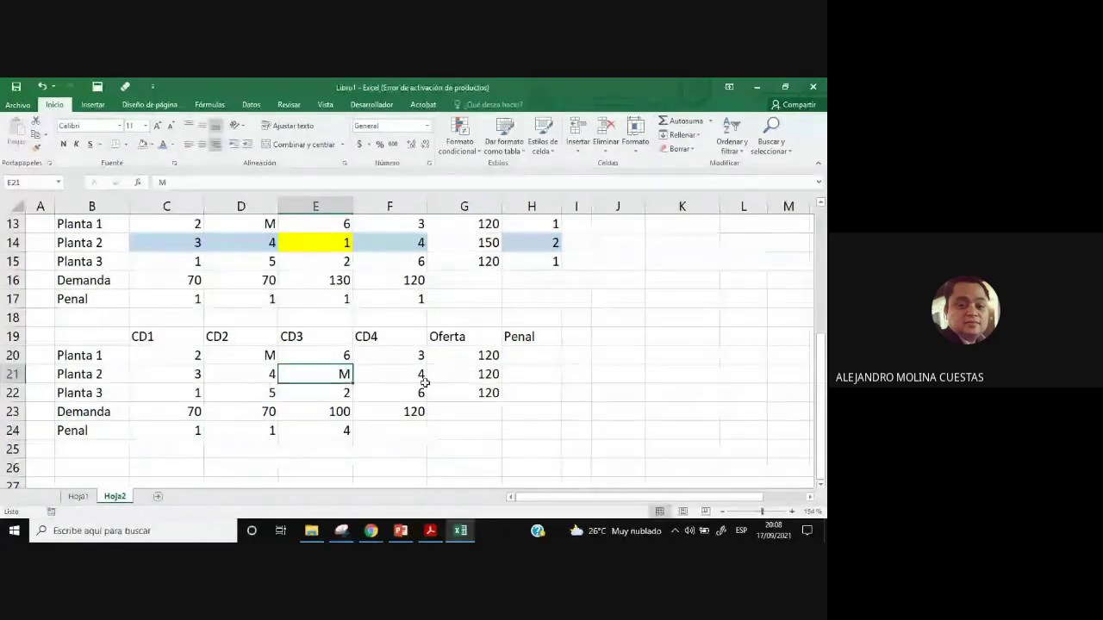
{"action": "left_click_drag", "start_coordinate": [413, 355], "coordinate": [412, 394]}
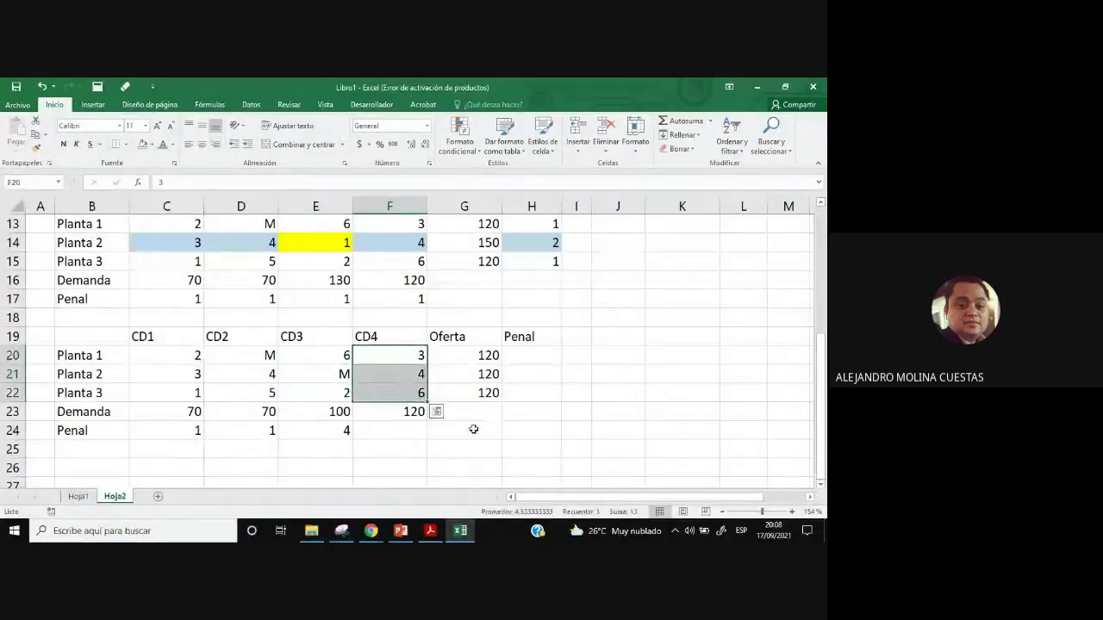
{"action": "left_click", "coordinate": [416, 430]}
{"action": "type", "text": "1"}
{"action": "left_click", "coordinate": [517, 447]}
Enter a row penalty of 1 for each of Planta 1, Planta 2 and Planta 3 in H20:H22.
{"action": "left_click_drag", "start_coordinate": [185, 355], "coordinate": [418, 356]}
{"action": "left_click", "coordinate": [531, 359]}
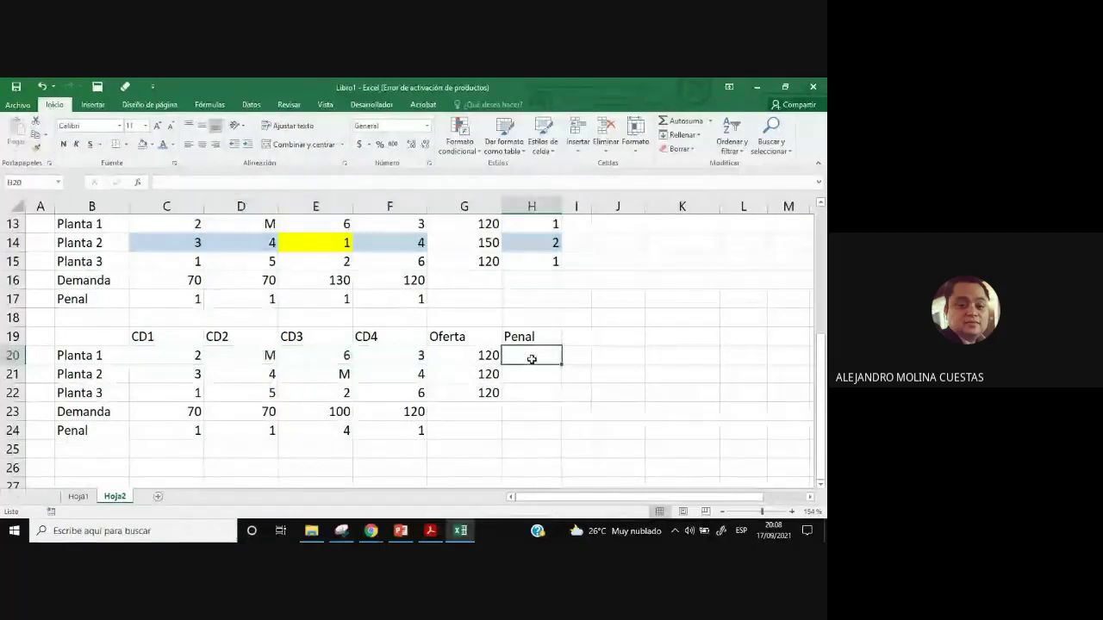
{"action": "type", "text": "1"}
{"action": "left_click", "coordinate": [555, 393]}
{"action": "left_click_drag", "start_coordinate": [138, 373], "coordinate": [407, 373]}
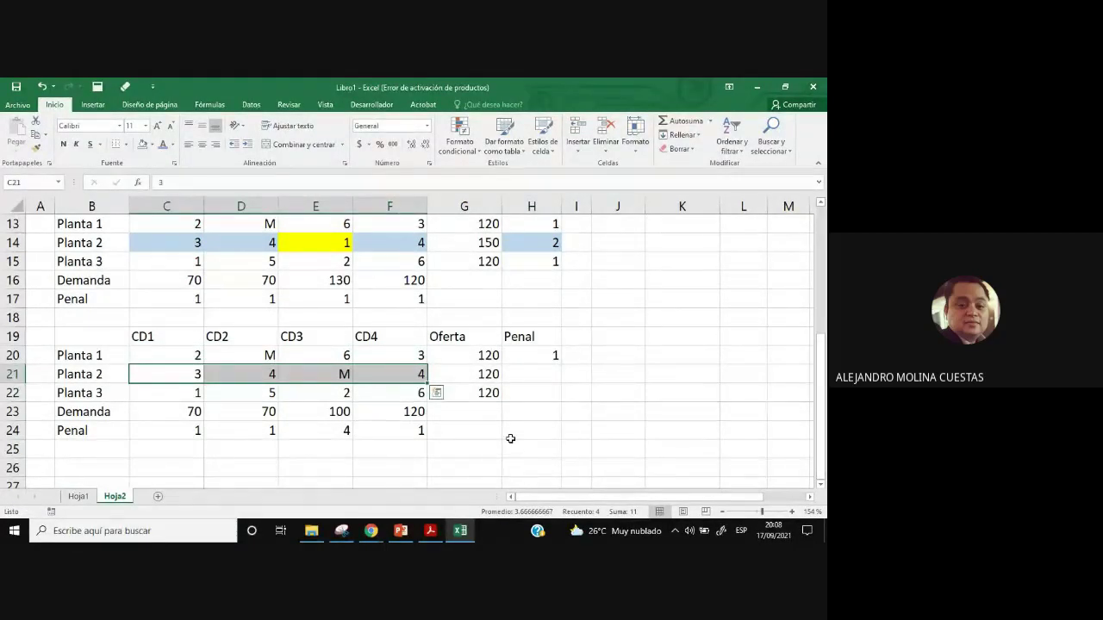
{"action": "left_click", "coordinate": [536, 374]}
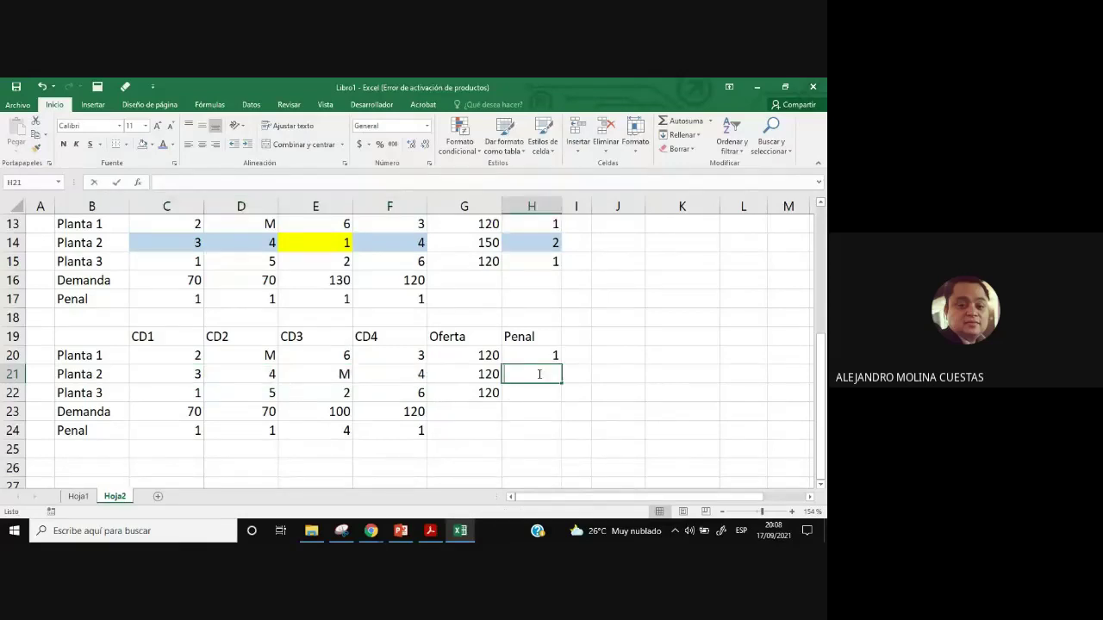
{"action": "type", "text": "1"}
{"action": "left_click", "coordinate": [552, 413]}
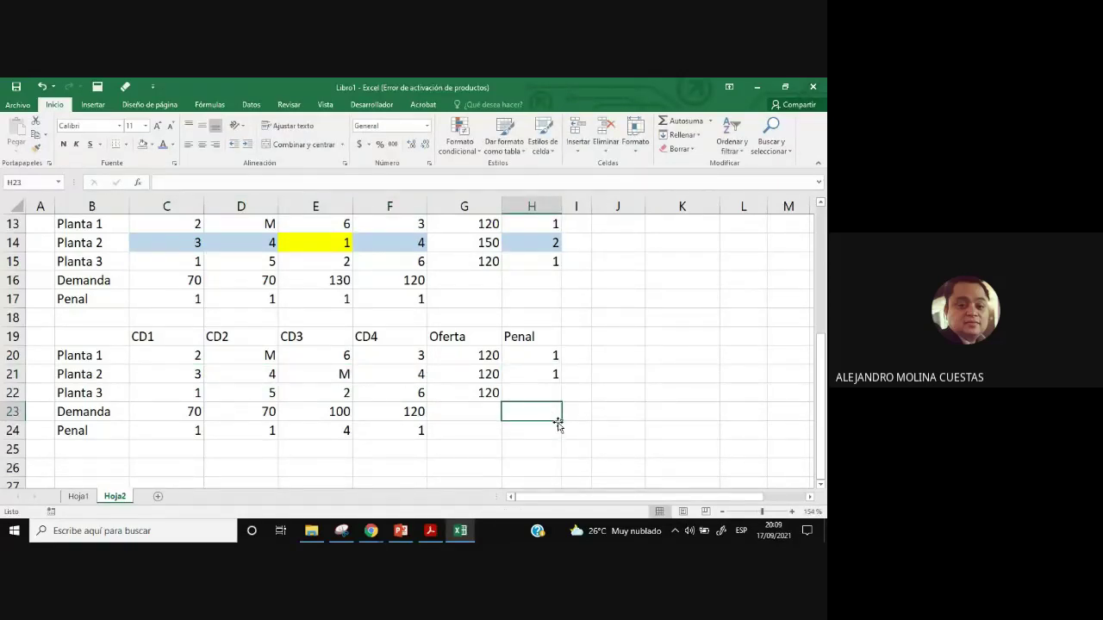
{"action": "left_click", "coordinate": [558, 394]}
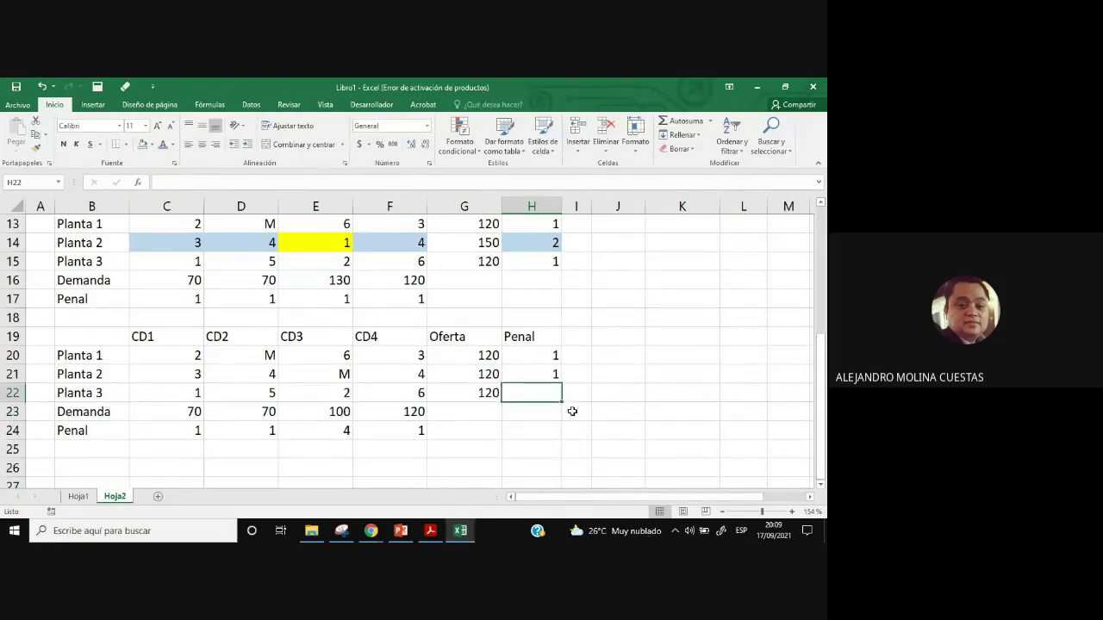
{"action": "type", "text": "1"}
{"action": "left_click", "coordinate": [637, 410]}
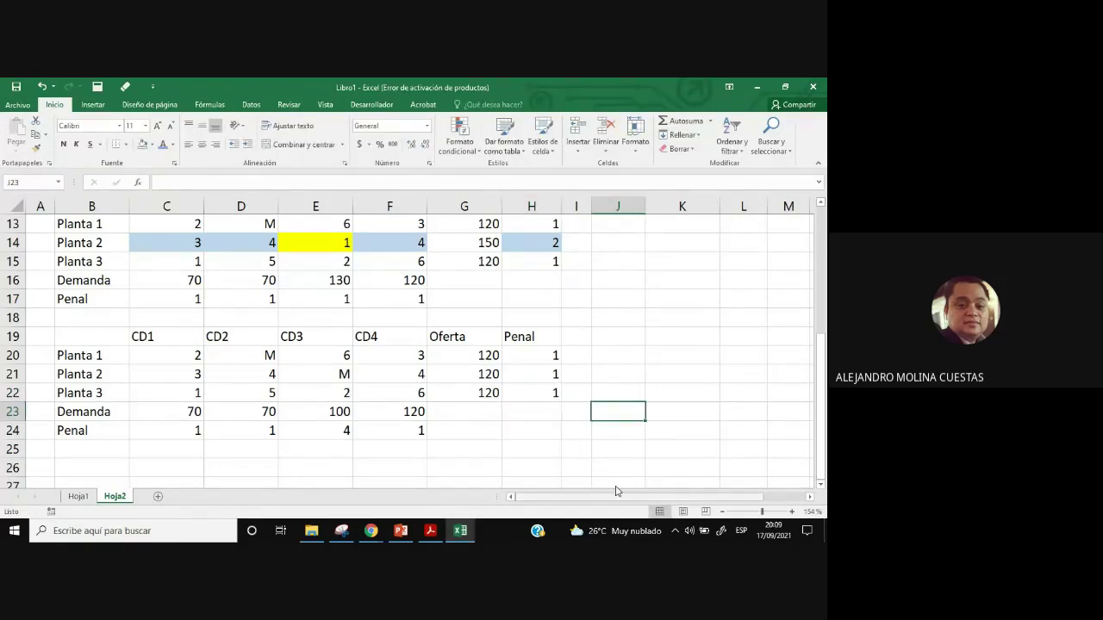
Shade the CD3 penalty in E24 and the CD3 costs in E20:E22 light blue.
{"action": "left_click", "coordinate": [334, 432]}
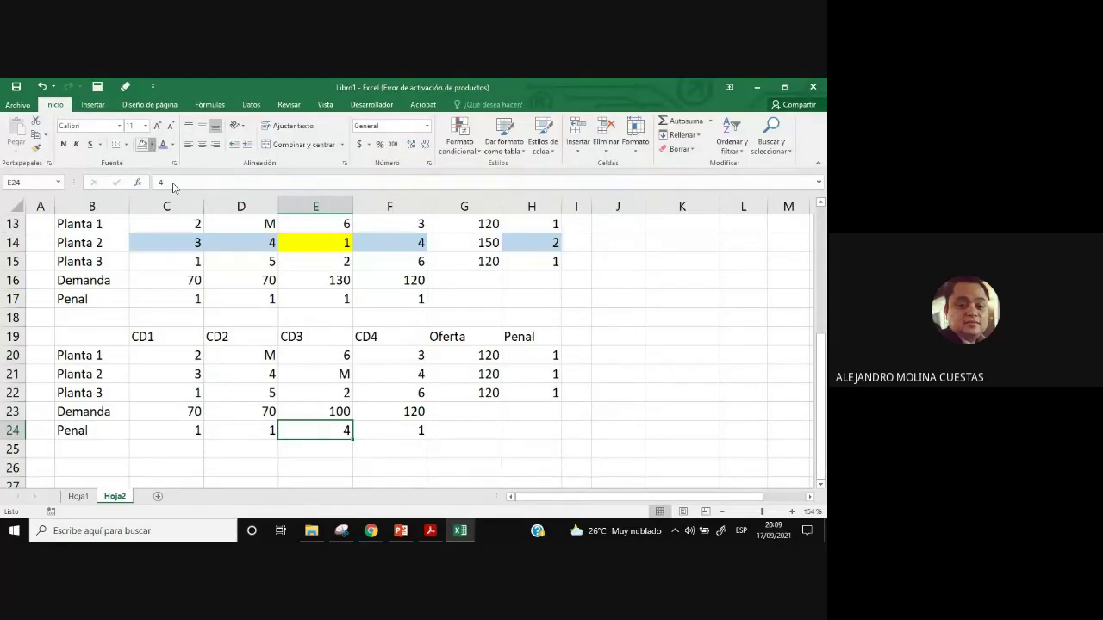
{"action": "left_click", "coordinate": [152, 145]}
{"action": "left_click", "coordinate": [182, 190]}
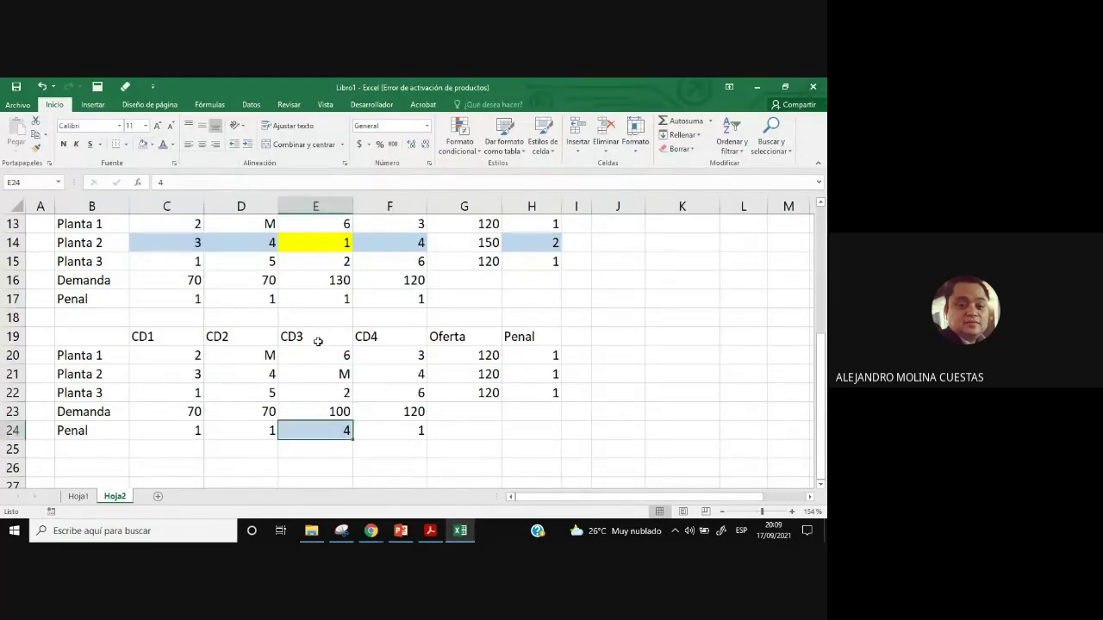
{"action": "left_click", "coordinate": [335, 395]}
{"action": "left_click_drag", "start_coordinate": [330, 353], "coordinate": [326, 387]}
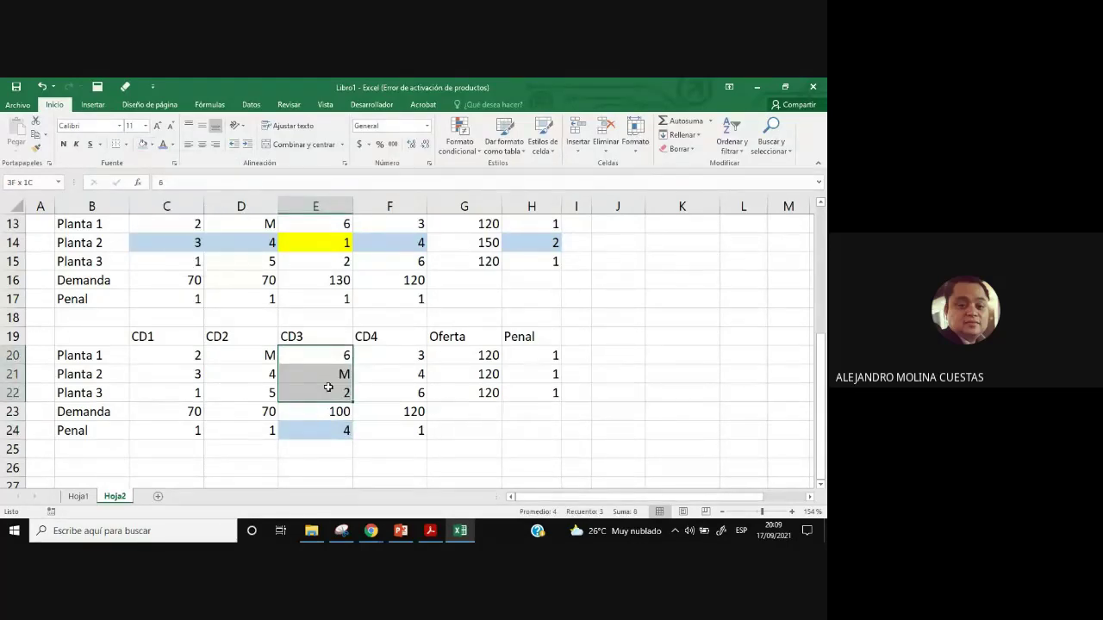
{"action": "left_click", "coordinate": [143, 145]}
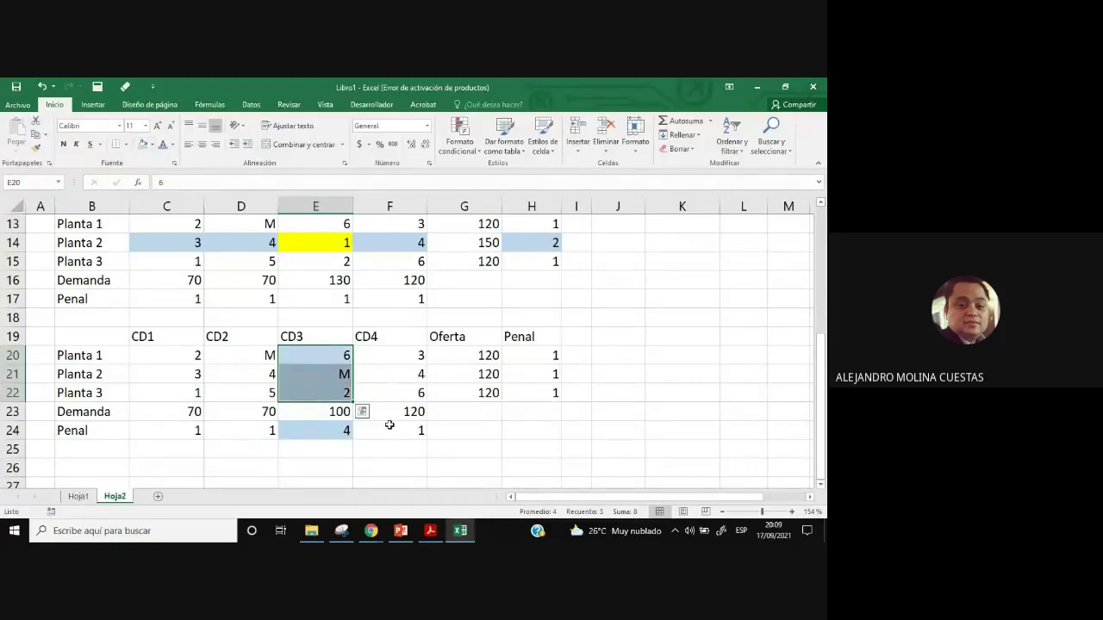
{"action": "left_click", "coordinate": [388, 448]}
Highlight the Planta 3 to CD3 cost in E22 with a yellow fill.
{"action": "left_click", "coordinate": [340, 393]}
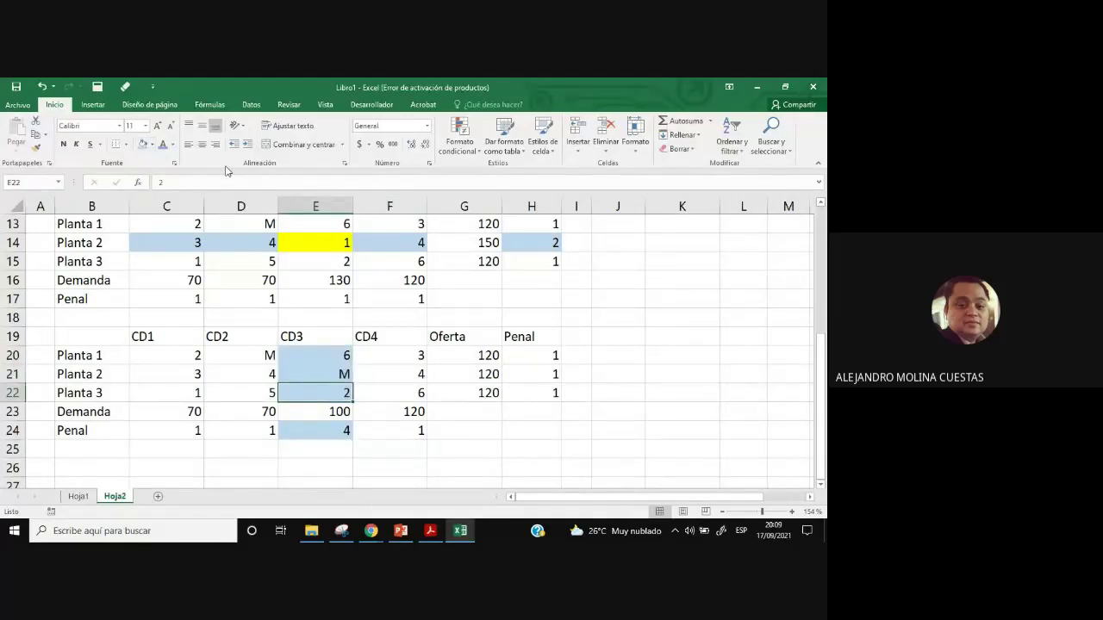
{"action": "left_click", "coordinate": [152, 145]}
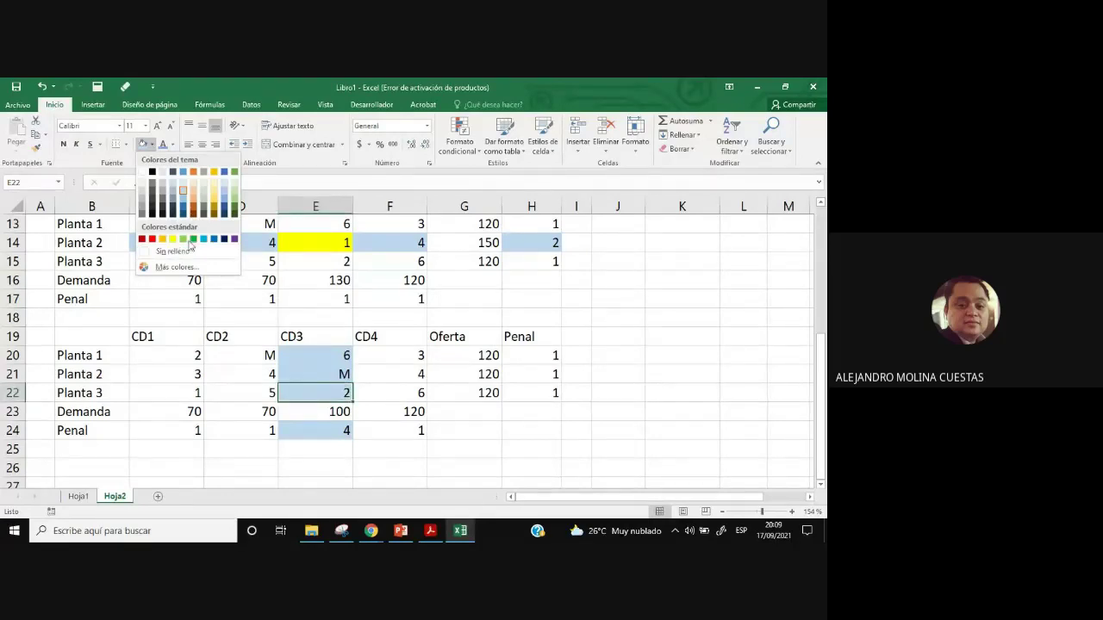
{"action": "left_click", "coordinate": [172, 239]}
{"action": "left_click", "coordinate": [456, 427]}
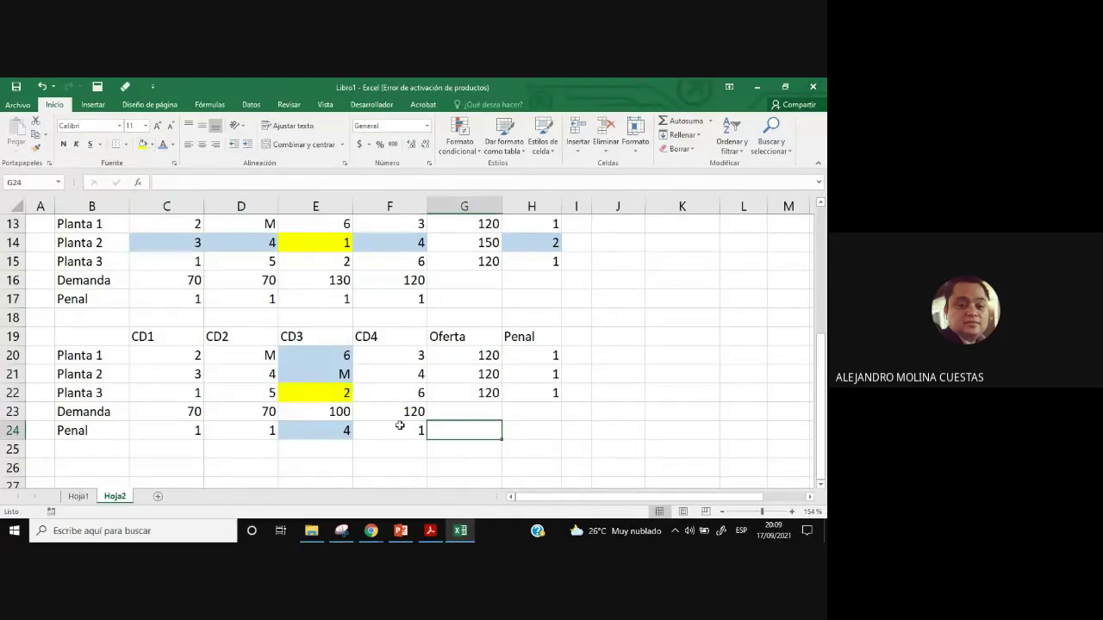
Copy the Planta 3 label from K5 into K7 of the allocation list.
{"action": "left_click", "coordinate": [89, 393]}
{"action": "left_click", "coordinate": [310, 336]}
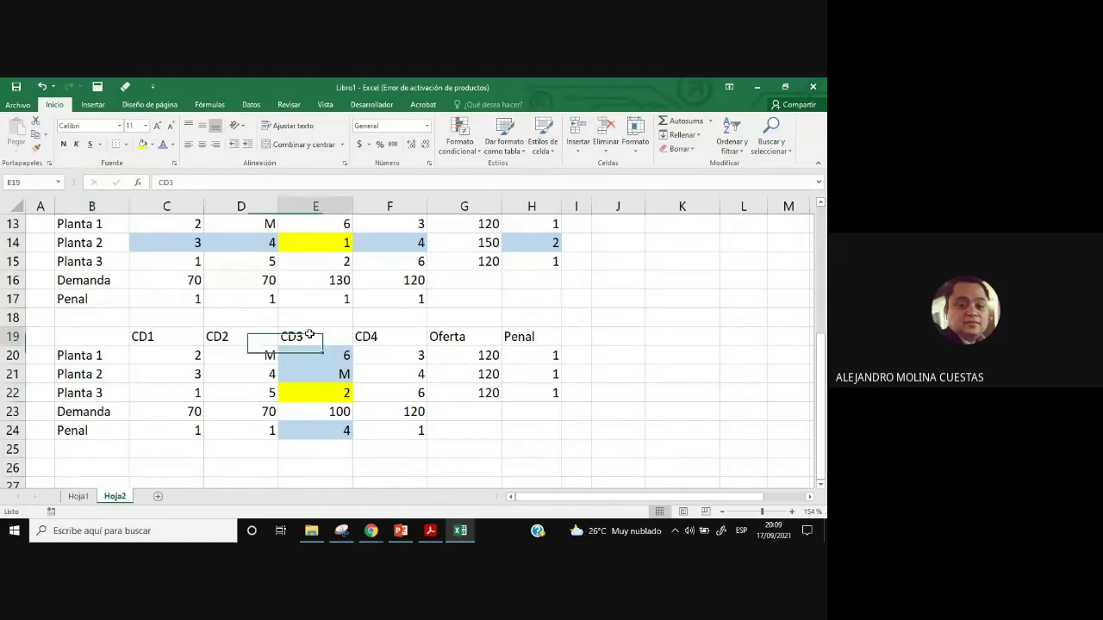
{"action": "scroll", "coordinate": [730, 390], "scroll_direction": "up", "scroll_amount": 4}
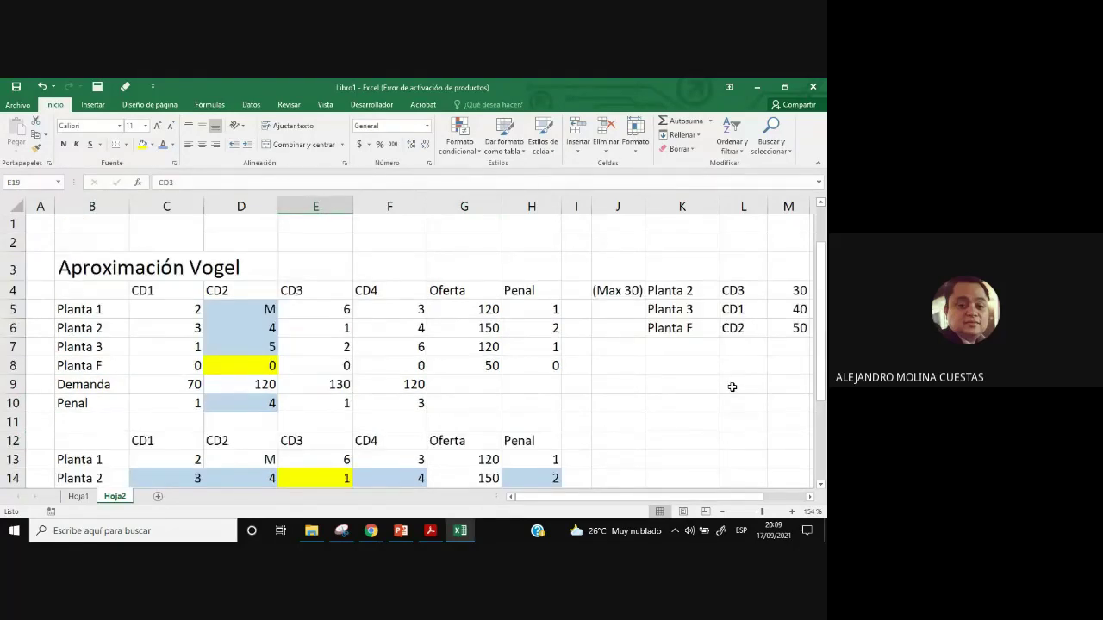
{"action": "left_click", "coordinate": [666, 313]}
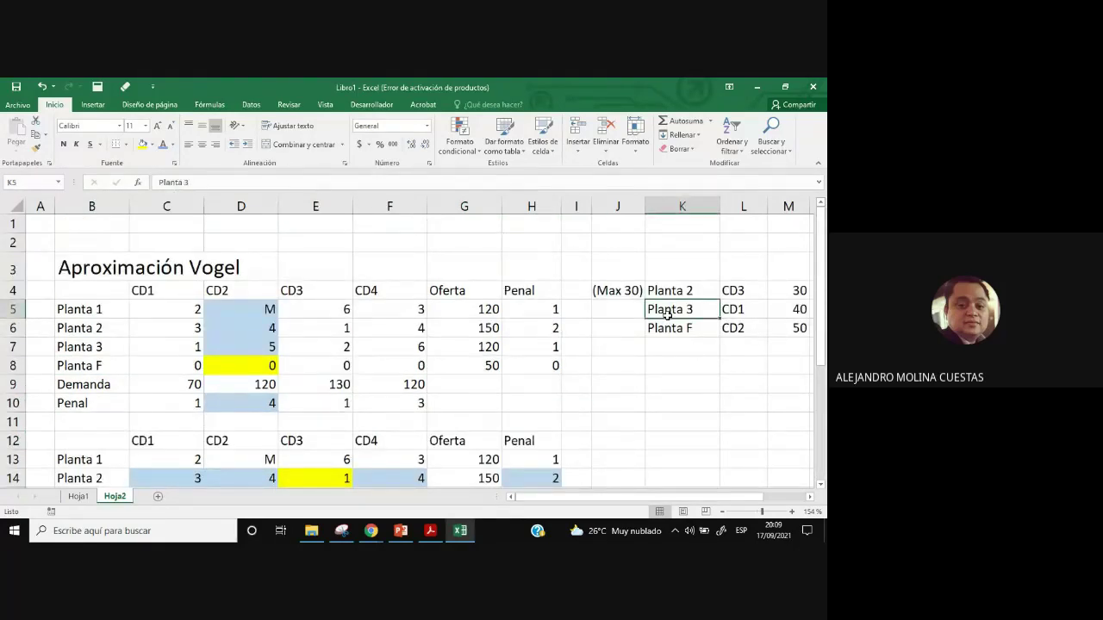
{"action": "key", "text": "ctrl+c"}
{"action": "left_click", "coordinate": [681, 346]}
{"action": "key", "text": "ctrl+v"}
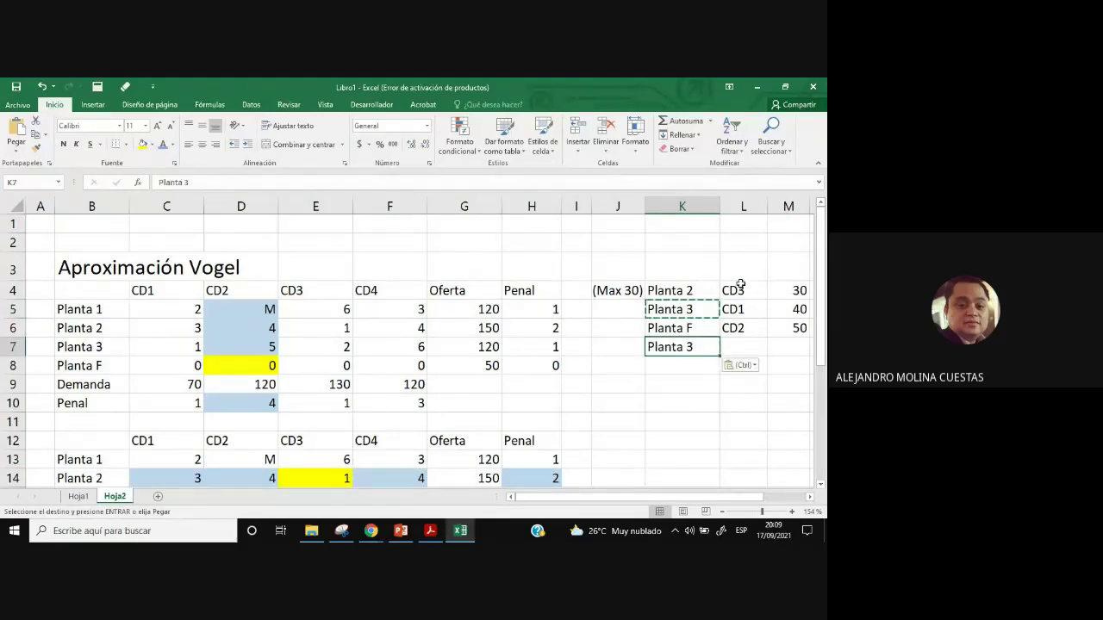
Copy the CD3 label from L4 into L7 beside the new Planta 3 entry.
{"action": "left_click", "coordinate": [744, 296]}
{"action": "key", "text": "ctrl+c"}
{"action": "left_click", "coordinate": [736, 345]}
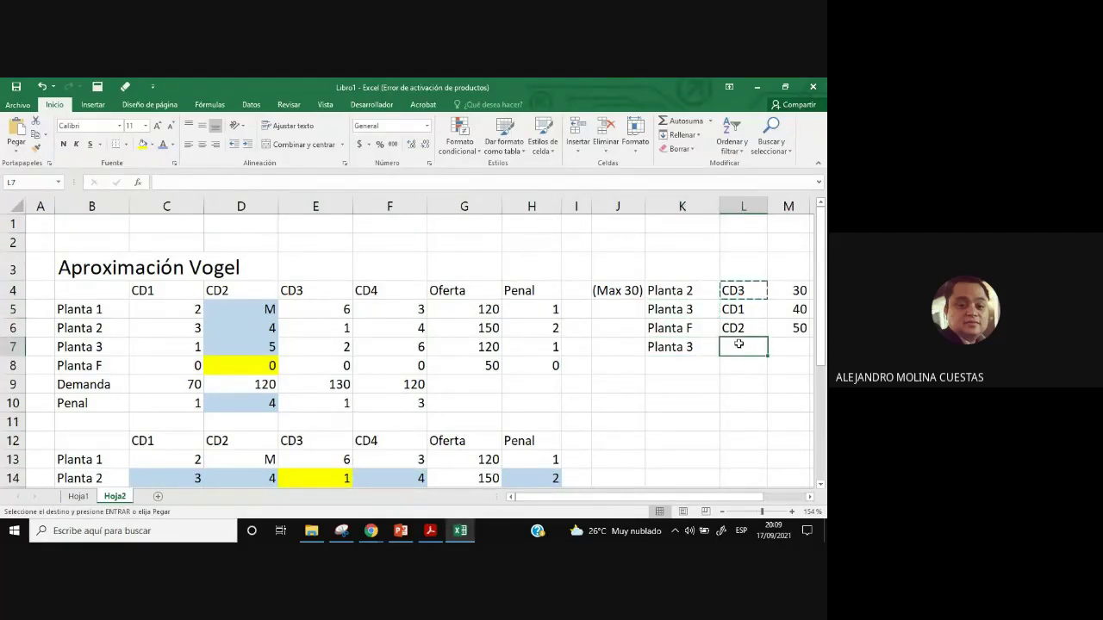
{"action": "key", "text": "ctrl+v"}
{"action": "left_click", "coordinate": [664, 403]}
{"action": "key", "text": "Escape"}
Record the Planta 3 to CD3 allocation with quantity 100 in M7 and unit cost 2 in N7.
{"action": "scroll", "coordinate": [637, 415], "scroll_direction": "down", "scroll_amount": 5}
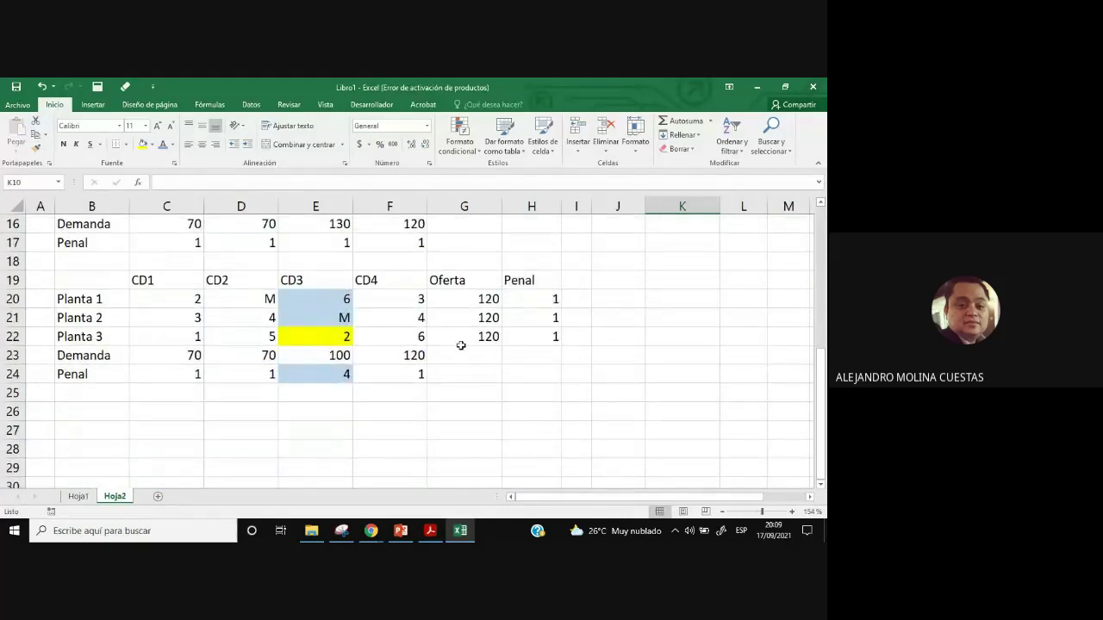
{"action": "left_click", "coordinate": [490, 340]}
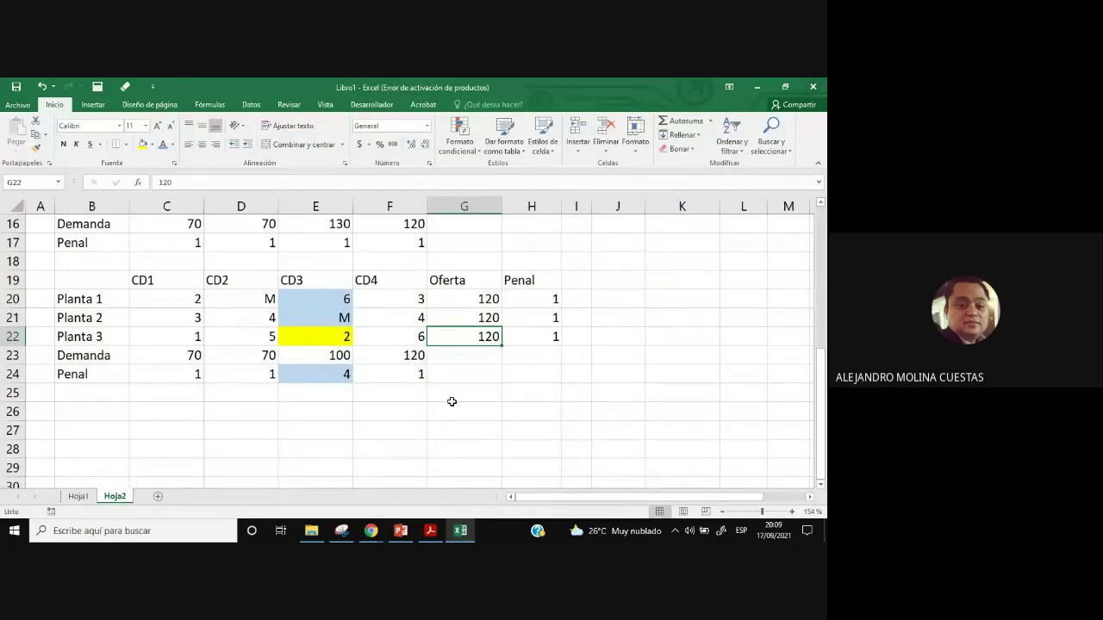
{"action": "left_click", "coordinate": [297, 280]}
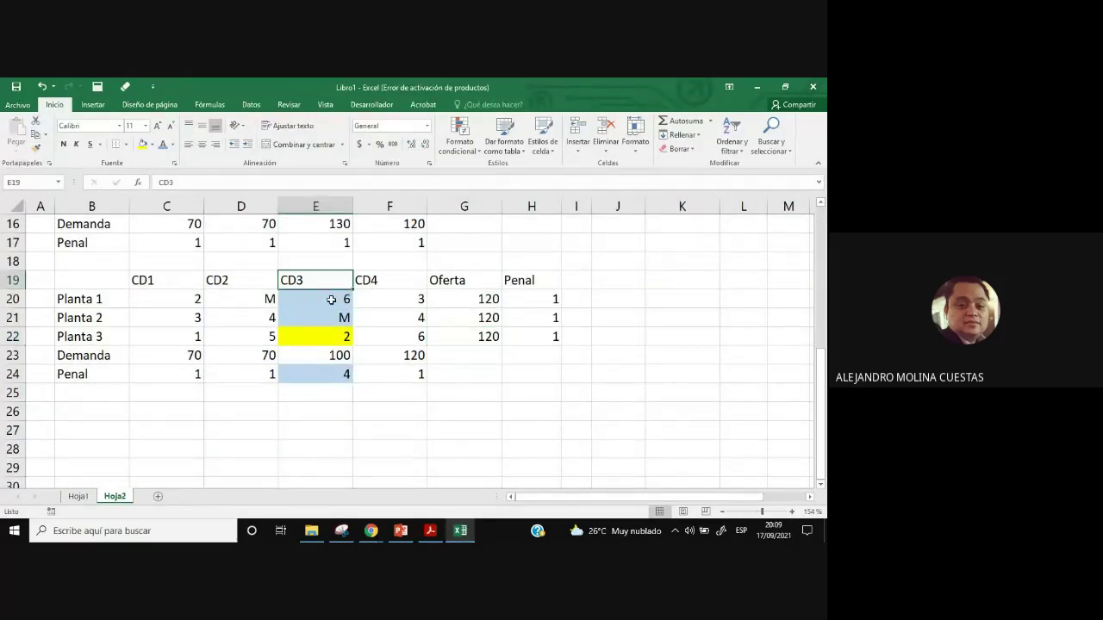
{"action": "left_click", "coordinate": [335, 355]}
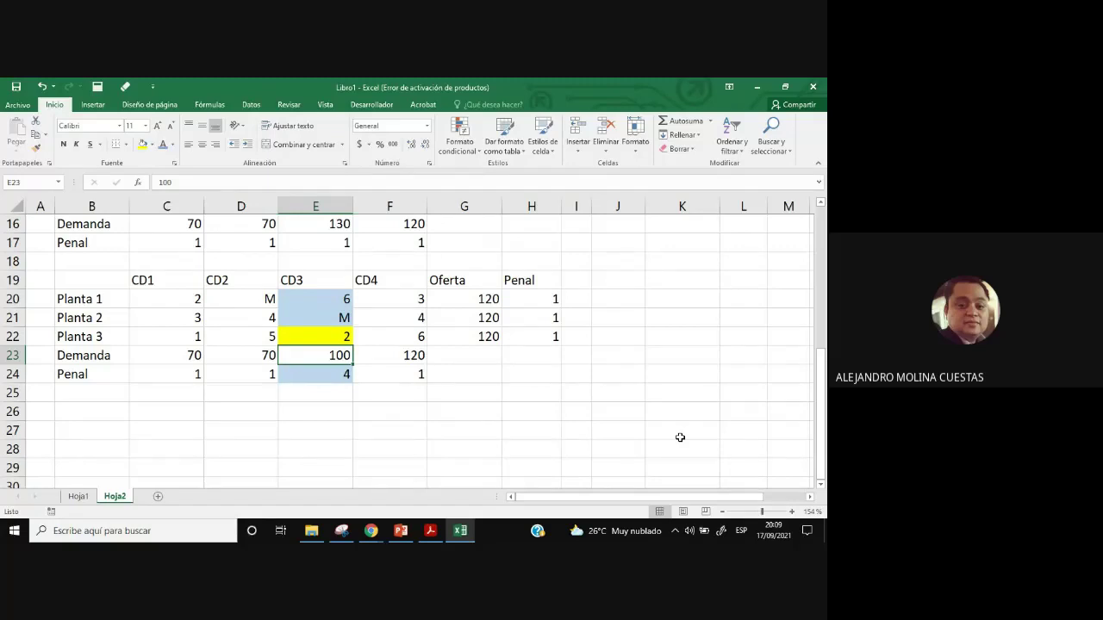
{"action": "scroll", "coordinate": [680, 434], "scroll_direction": "up", "scroll_amount": 5}
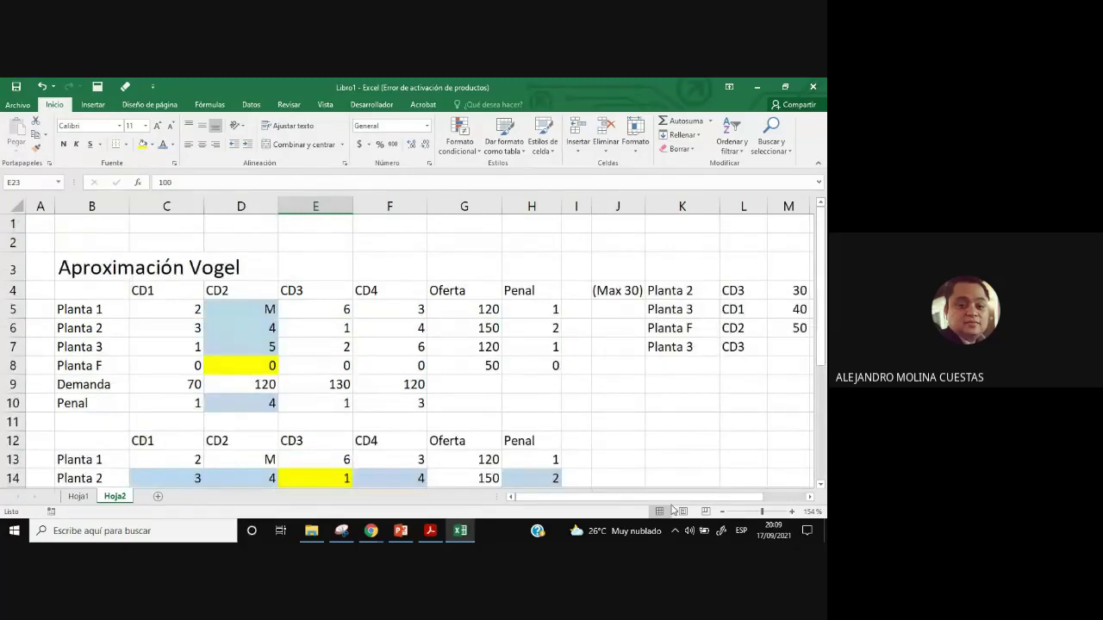
{"action": "left_click_drag", "start_coordinate": [690, 498], "coordinate": [732, 501]}
{"action": "left_click", "coordinate": [685, 348]}
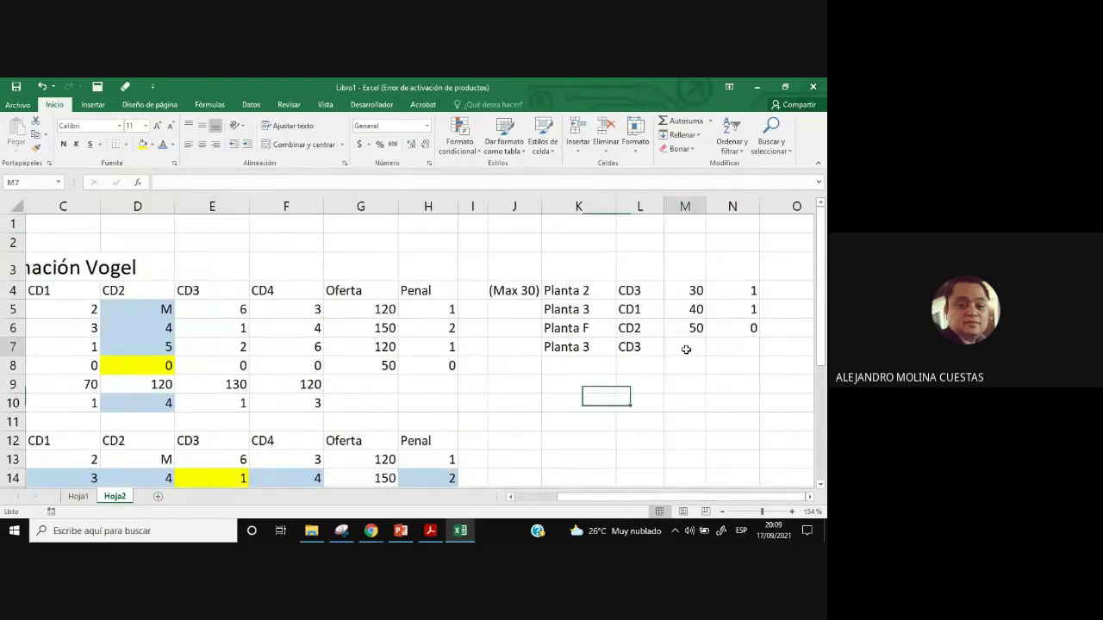
{"action": "type", "text": "100"}
{"action": "left_click", "coordinate": [721, 349]}
{"action": "type", "text": "2"}
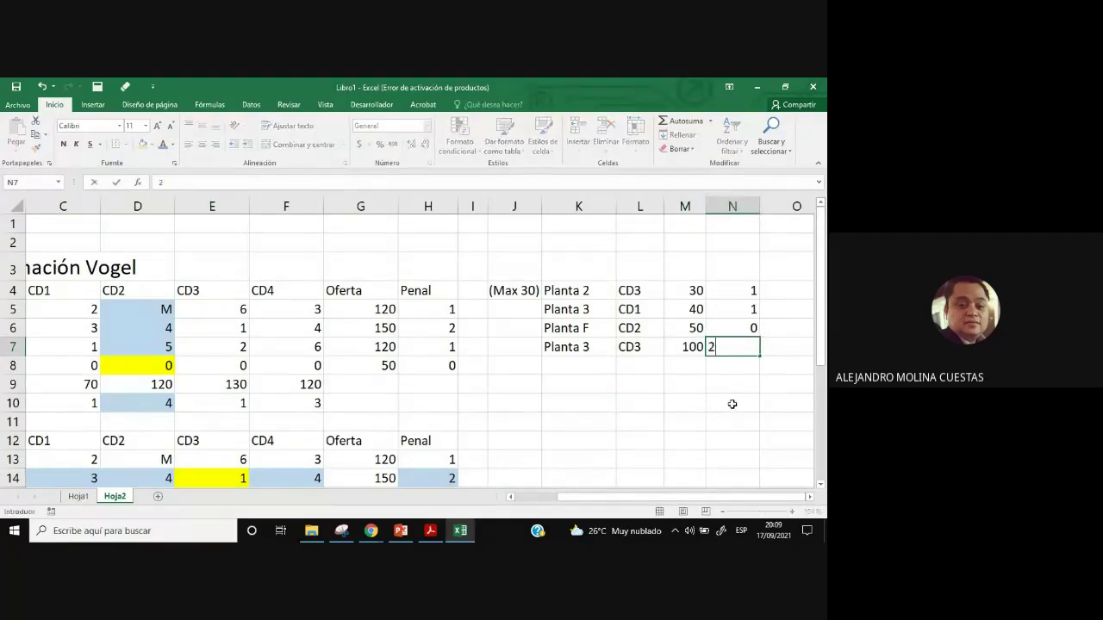
{"action": "left_click", "coordinate": [712, 442]}
Copy the row labels and the CD1 and CD2 columns from B19:D24 to a new table starting at B26.
{"action": "scroll", "coordinate": [635, 453], "scroll_direction": "down", "scroll_amount": 6}
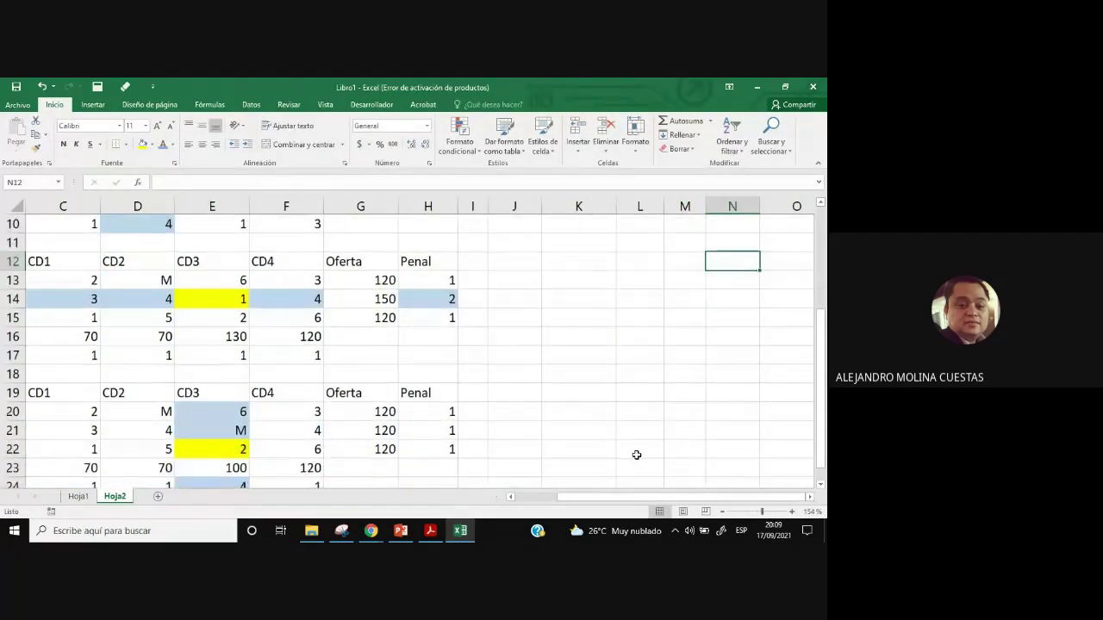
{"action": "left_click_drag", "start_coordinate": [621, 503], "coordinate": [579, 502]}
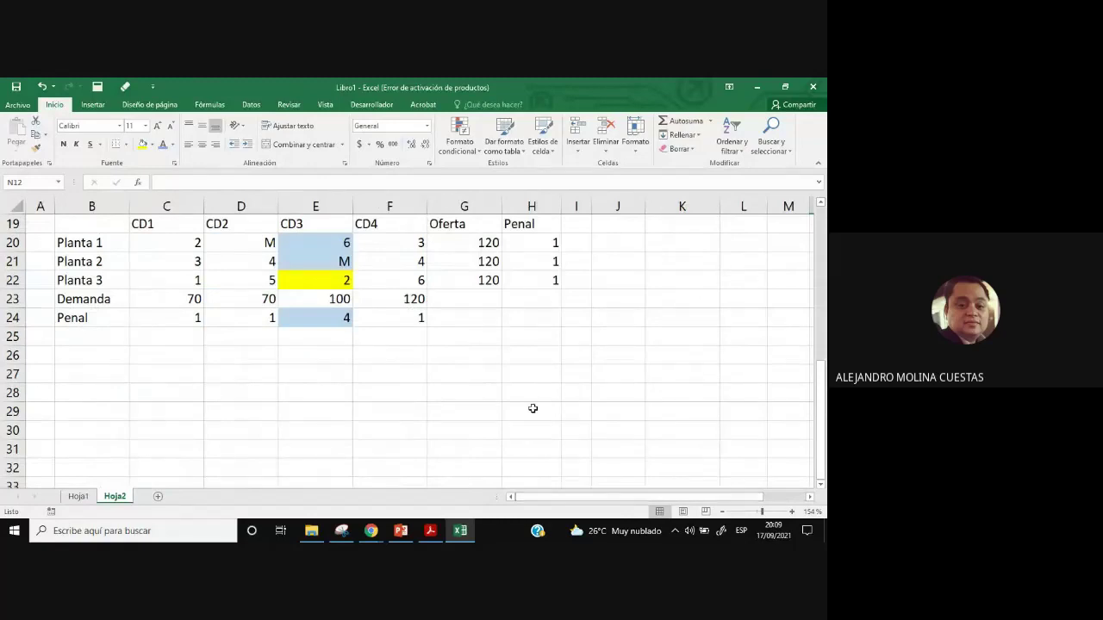
{"action": "scroll", "coordinate": [533, 409], "scroll_direction": "up", "scroll_amount": 2}
{"action": "left_click_drag", "start_coordinate": [312, 335], "coordinate": [315, 427]}
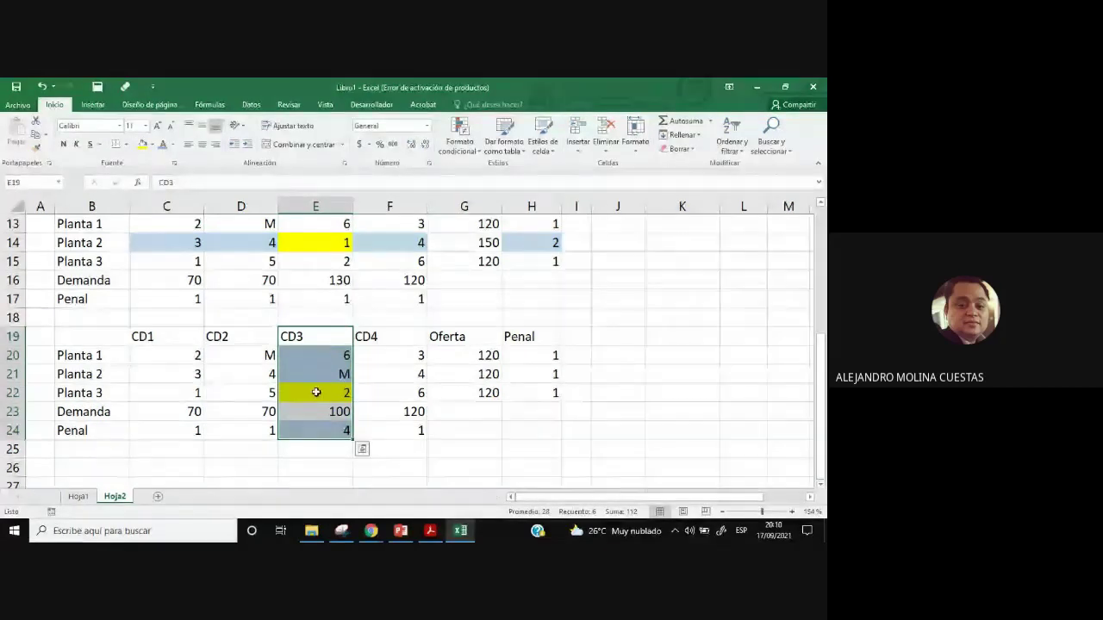
{"action": "left_click_drag", "start_coordinate": [98, 393], "coordinate": [534, 388]}
{"action": "scroll", "coordinate": [624, 444], "scroll_direction": "down", "scroll_amount": 1}
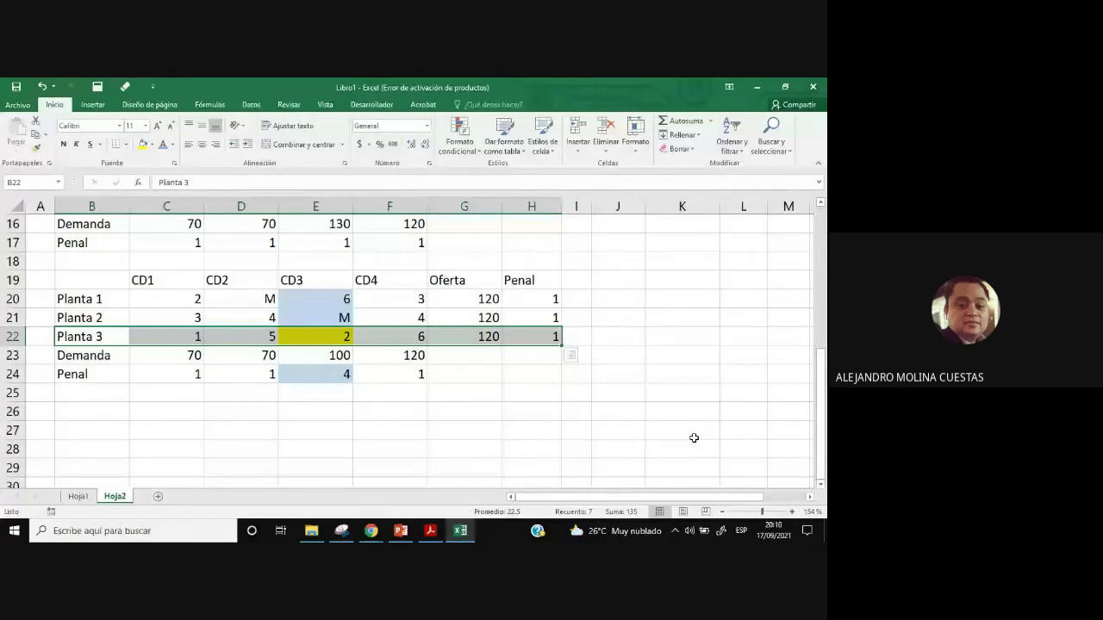
{"action": "left_click_drag", "start_coordinate": [78, 280], "coordinate": [254, 376]}
{"action": "key", "text": "ctrl+c"}
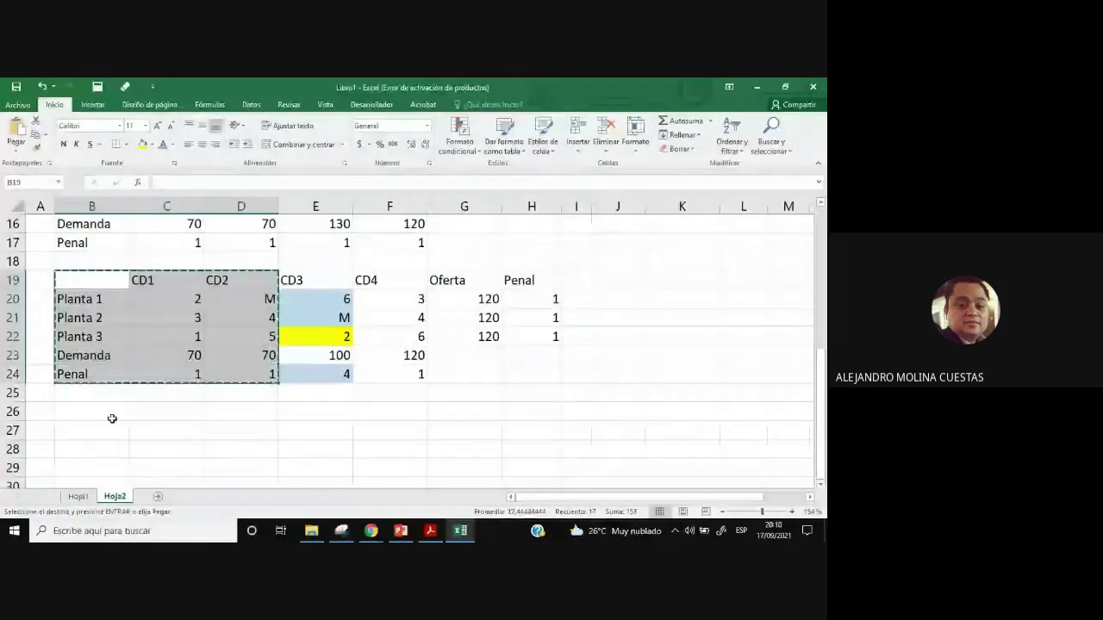
{"action": "left_click", "coordinate": [112, 418]}
{"action": "key", "text": "ctrl+v"}
{"action": "key", "text": "Escape"}
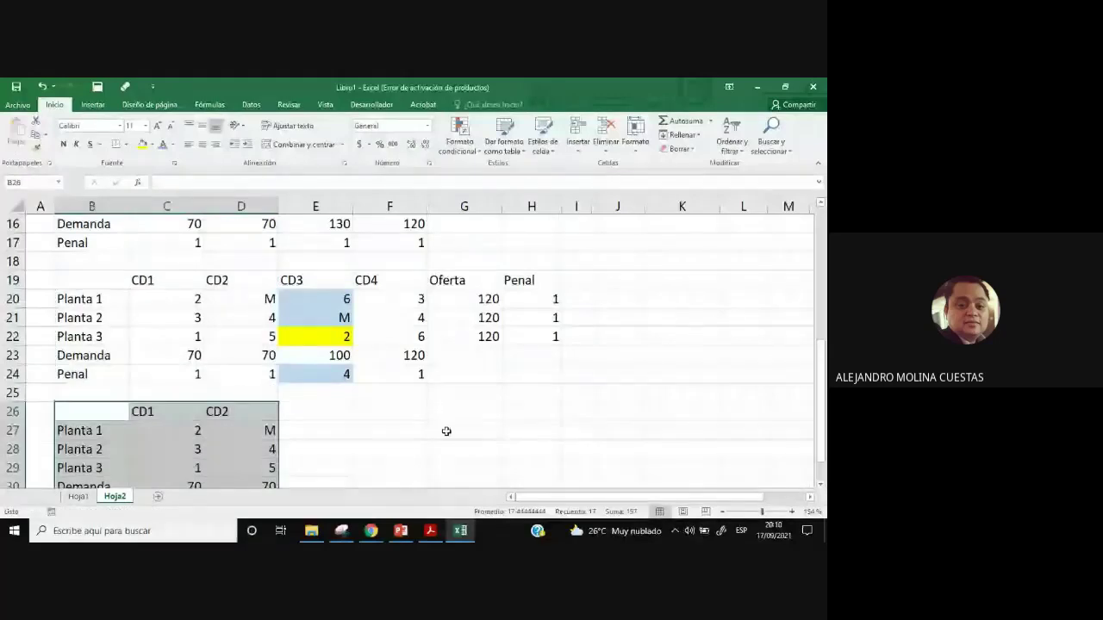
Copy the CD4, Oferta and Penal columns from F19:H24 to E26, leaving out the CD3 column.
{"action": "left_click_drag", "start_coordinate": [370, 280], "coordinate": [528, 371]}
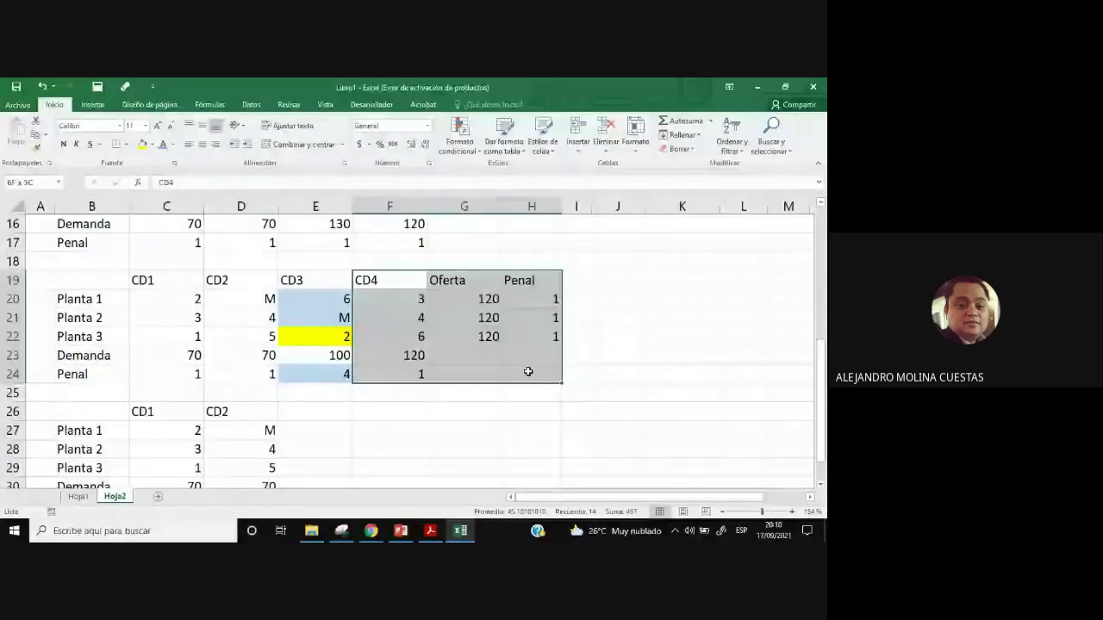
{"action": "key", "text": "ctrl+c"}
{"action": "left_click", "coordinate": [308, 414]}
{"action": "key", "text": "ctrl+v"}
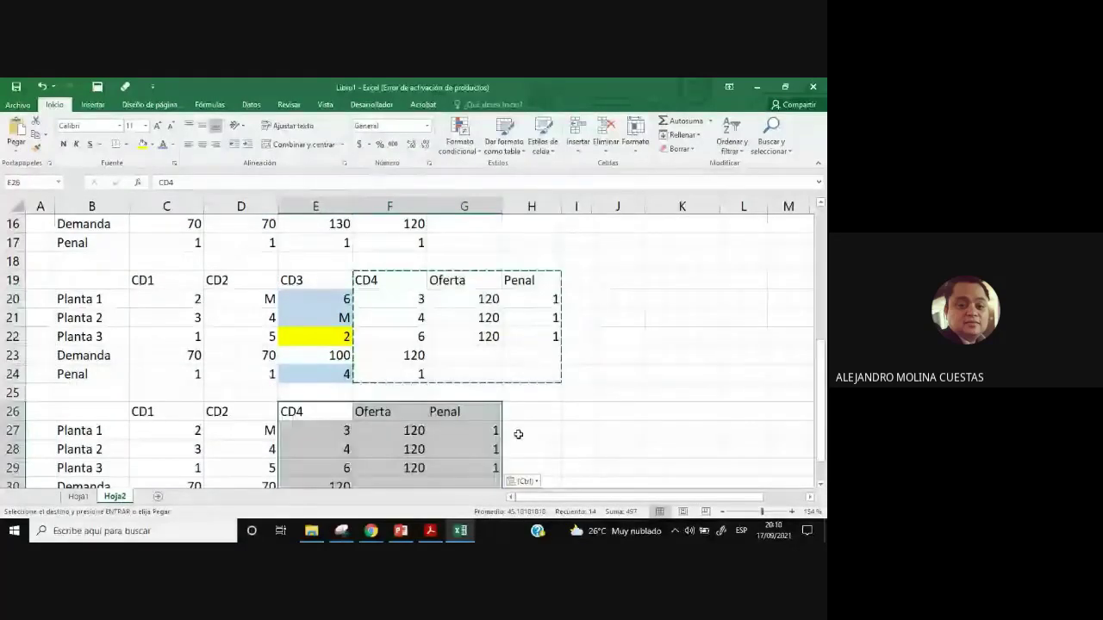
{"action": "scroll", "coordinate": [578, 423], "scroll_direction": "down", "scroll_amount": 2}
{"action": "left_click", "coordinate": [576, 424]}
{"action": "key", "text": "Escape"}
Clear the old row penalties in G27:G29 and the old column penalties in C31:E31.
{"action": "left_click_drag", "start_coordinate": [483, 318], "coordinate": [492, 353]}
{"action": "key", "text": "Delete"}
{"action": "left_click_drag", "start_coordinate": [197, 392], "coordinate": [341, 393]}
{"action": "key", "text": "Delete"}
{"action": "left_click", "coordinate": [484, 398]}
{"action": "scroll", "coordinate": [575, 431], "scroll_direction": "up", "scroll_amount": 1}
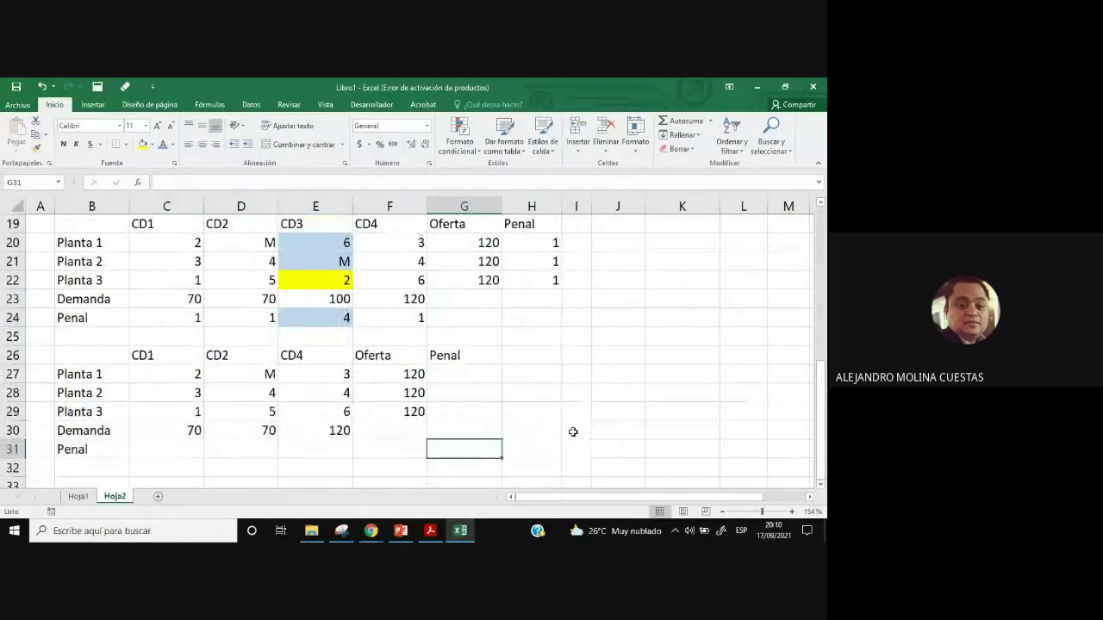
Set the Planta 3 supply in F29 to 20 and compare the new table's demands with its supplies.
{"action": "left_click", "coordinate": [482, 282]}
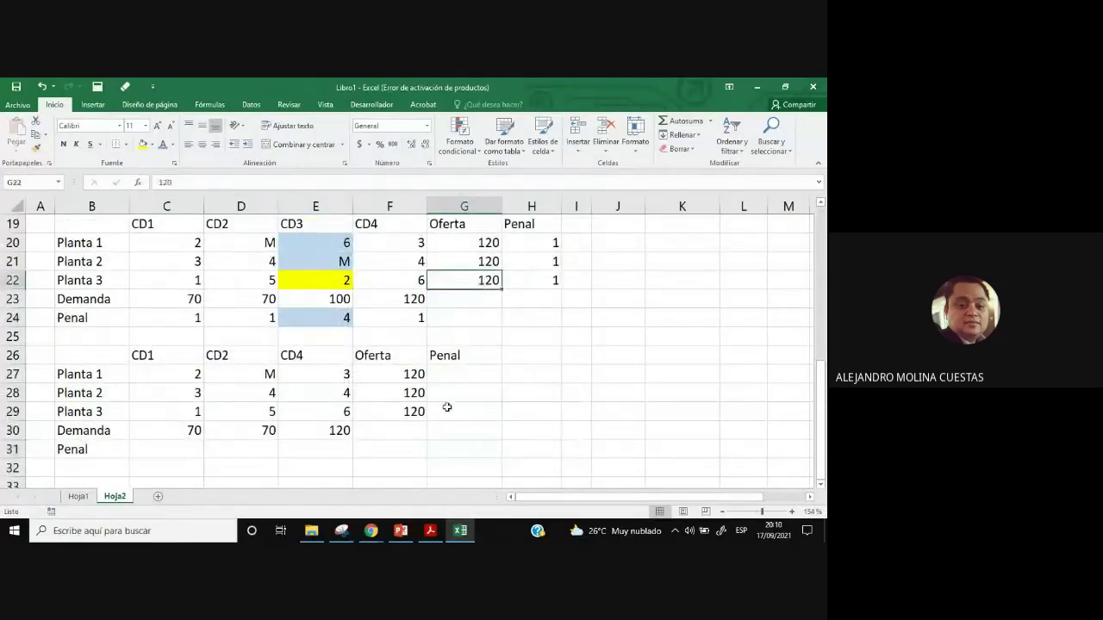
{"action": "left_click", "coordinate": [413, 411]}
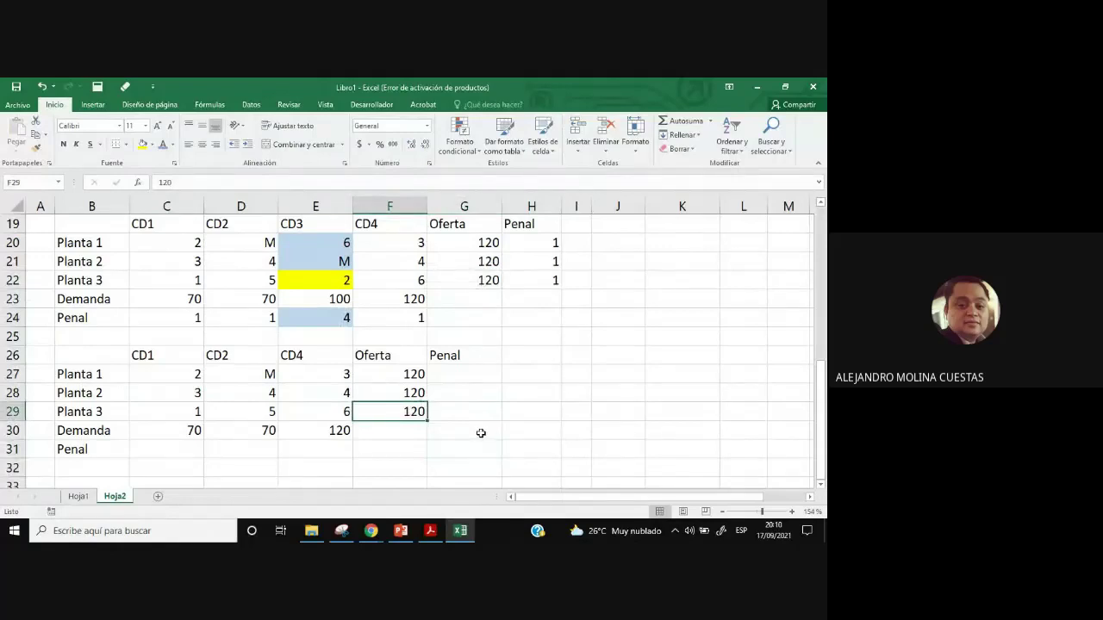
{"action": "type", "text": "20"}
{"action": "left_click", "coordinate": [512, 394]}
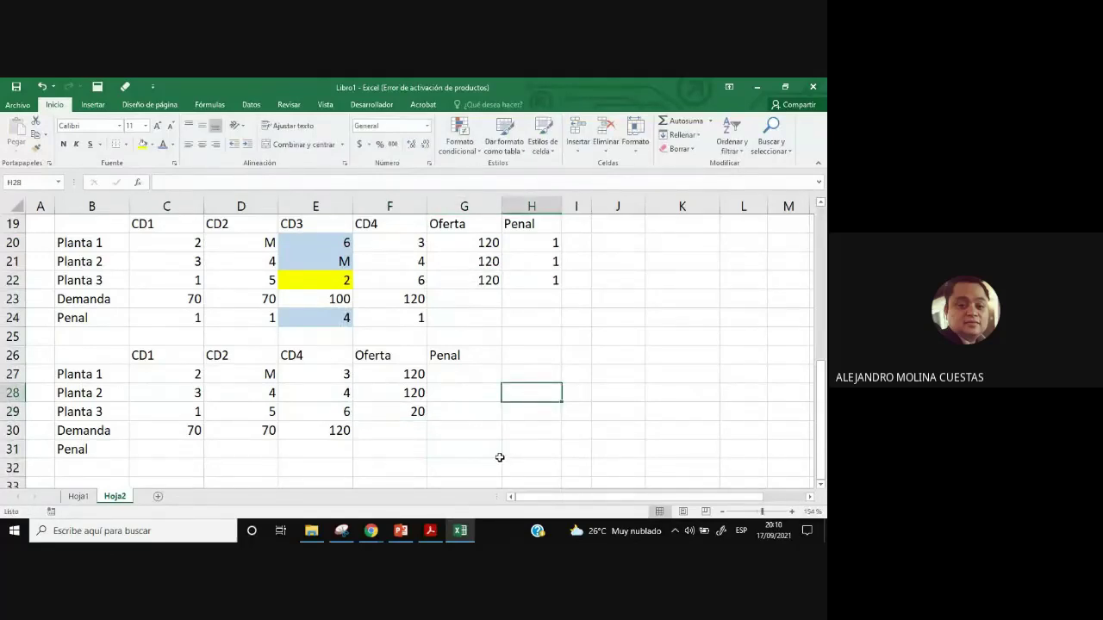
{"action": "left_click_drag", "start_coordinate": [191, 431], "coordinate": [337, 436]}
{"action": "left_click", "coordinate": [416, 374]}
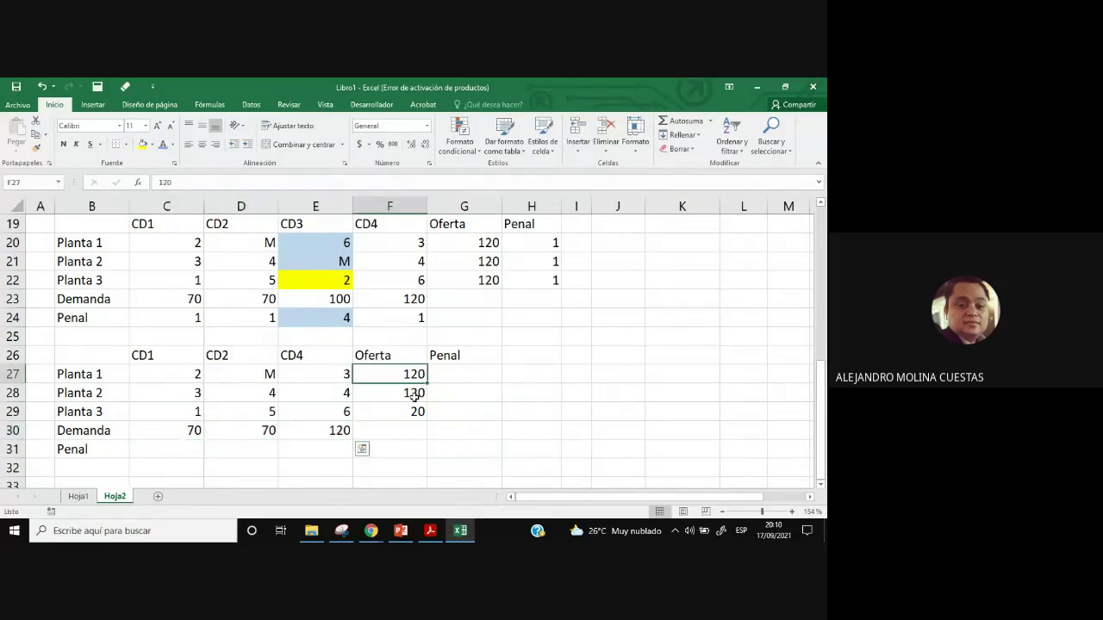
{"action": "left_click_drag", "start_coordinate": [415, 395], "coordinate": [415, 411]}
{"action": "left_click", "coordinate": [534, 418]}
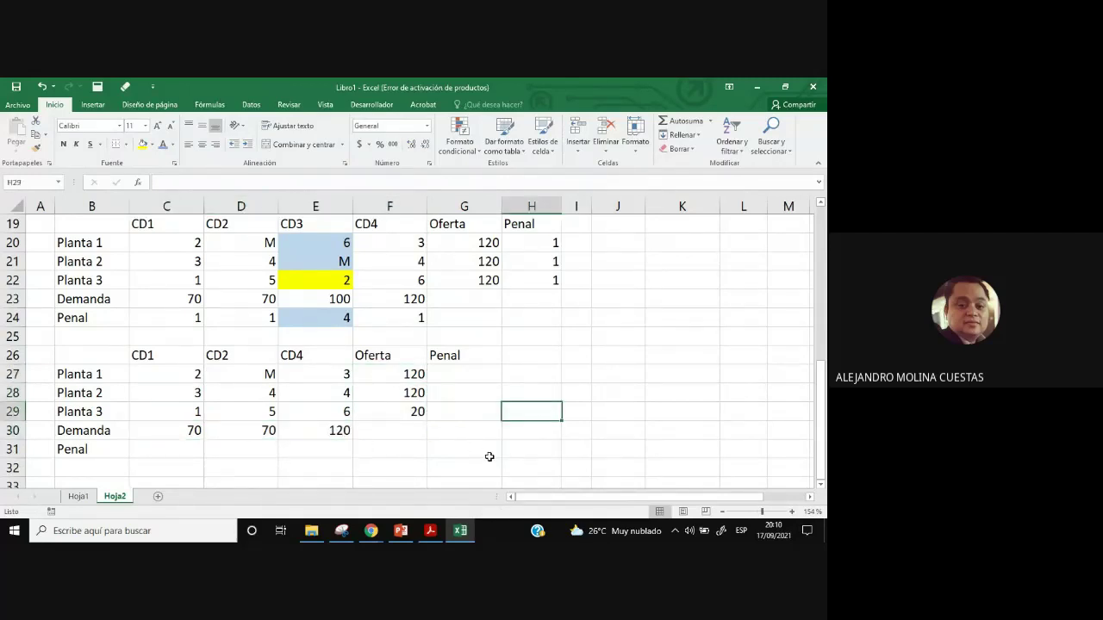
Enter the column penalties 1, 1 and 1 for CD1, CD2 and CD4 in C31:E31.
{"action": "scroll", "coordinate": [484, 457], "scroll_direction": "down", "scroll_amount": 1}
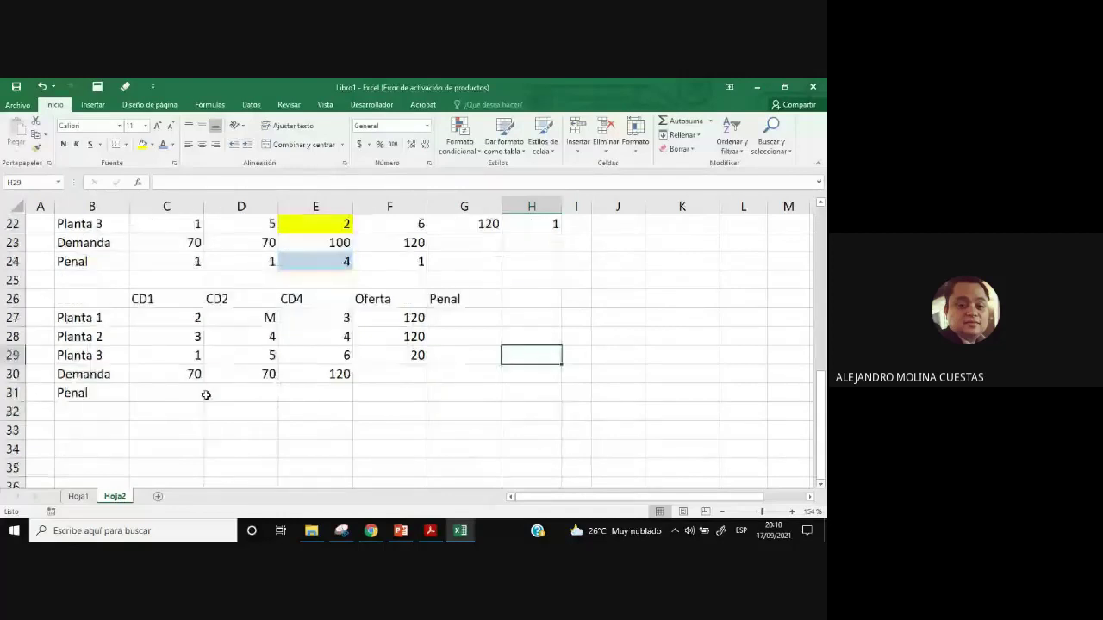
{"action": "left_click", "coordinate": [198, 393]}
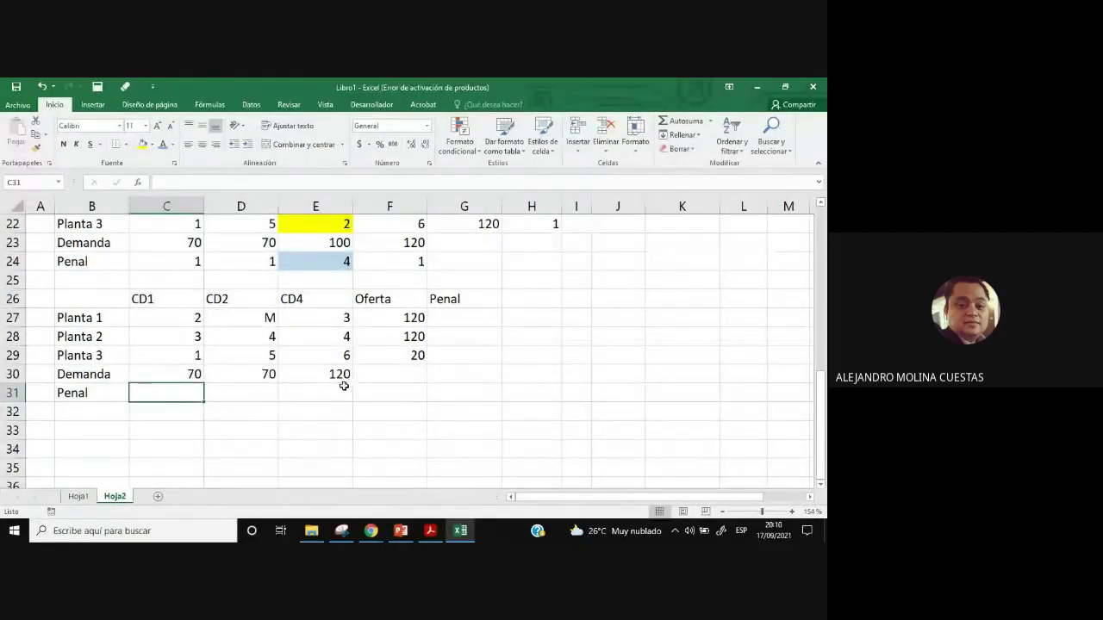
{"action": "type", "text": "1"}
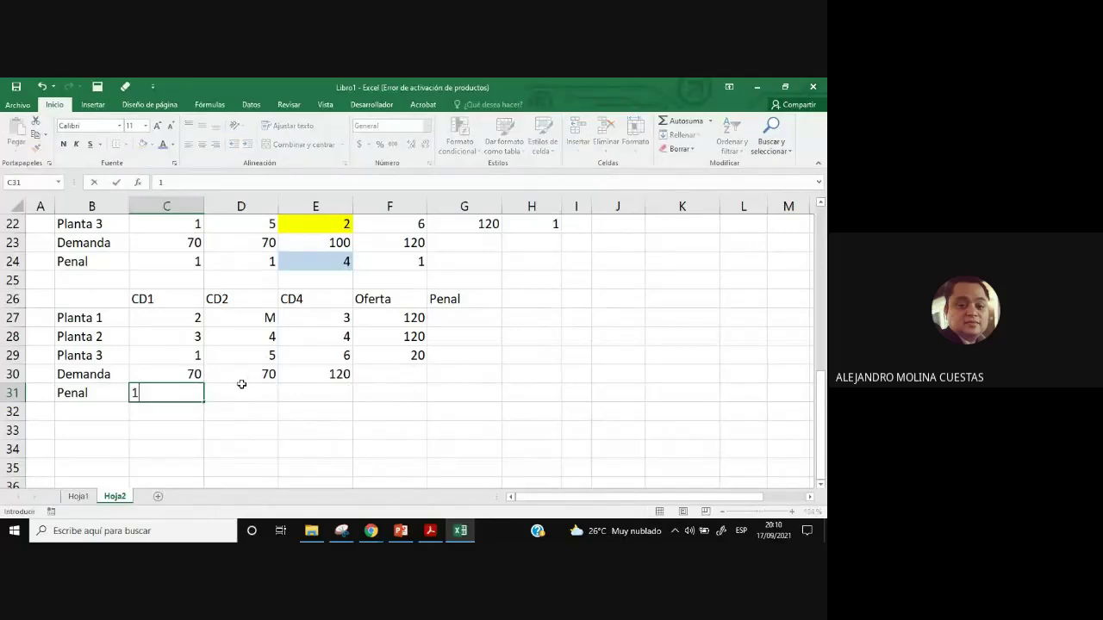
{"action": "key", "text": "Tab"}
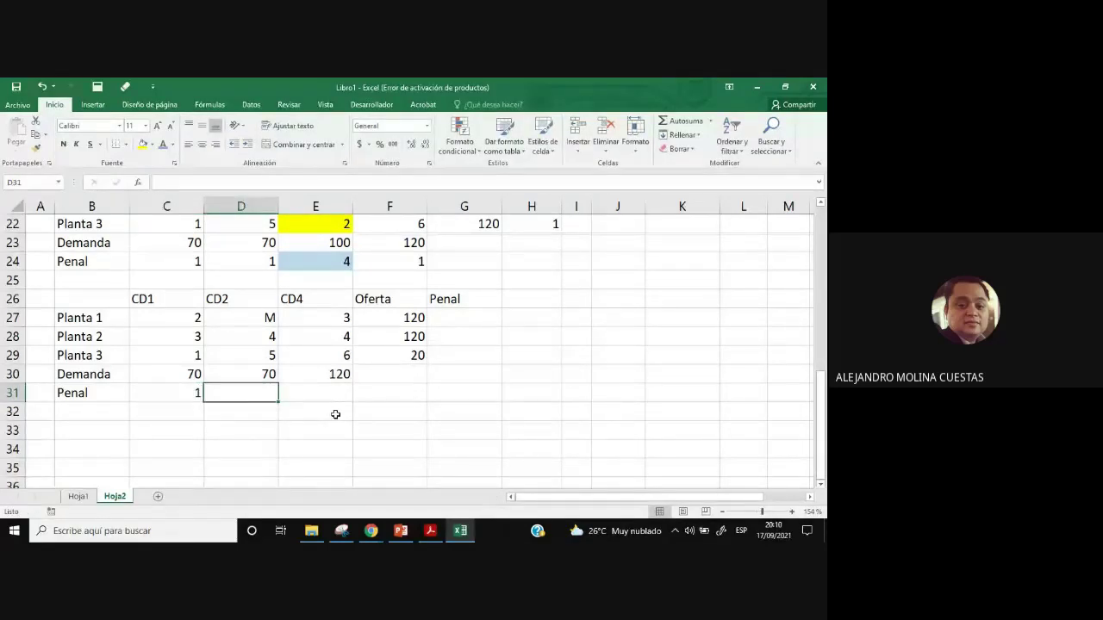
{"action": "type", "text": "1"}
{"action": "key", "text": "Tab"}
{"action": "type", "text": "1"}
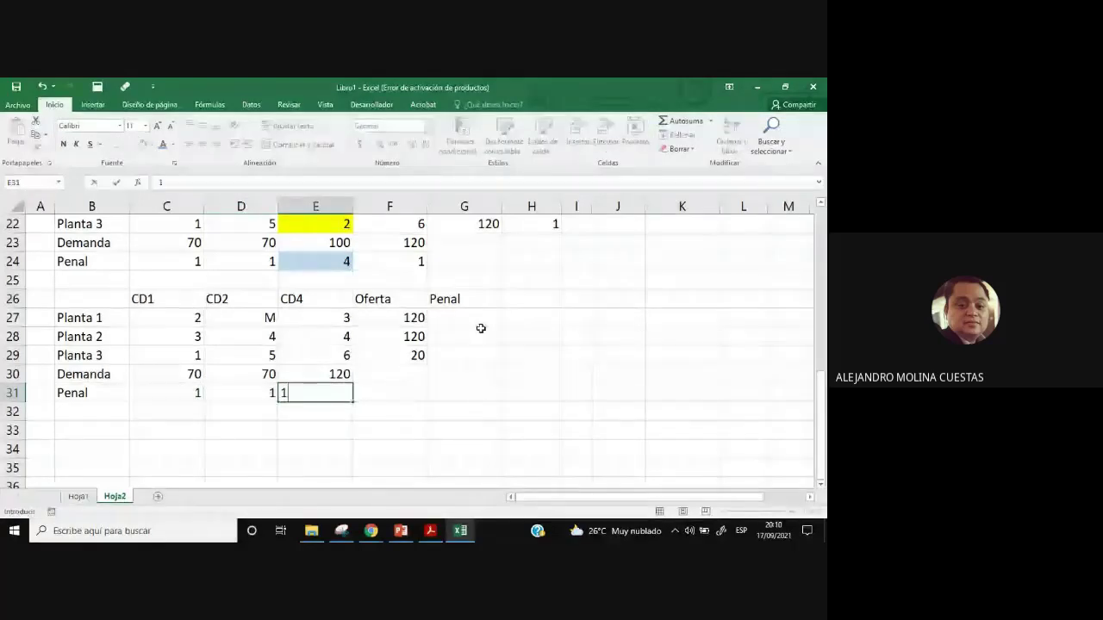
Enter the row penalties 1, 1 and 4 for Planta 1, Planta 2 and Planta 3 in G27:G29.
{"action": "left_click", "coordinate": [480, 324]}
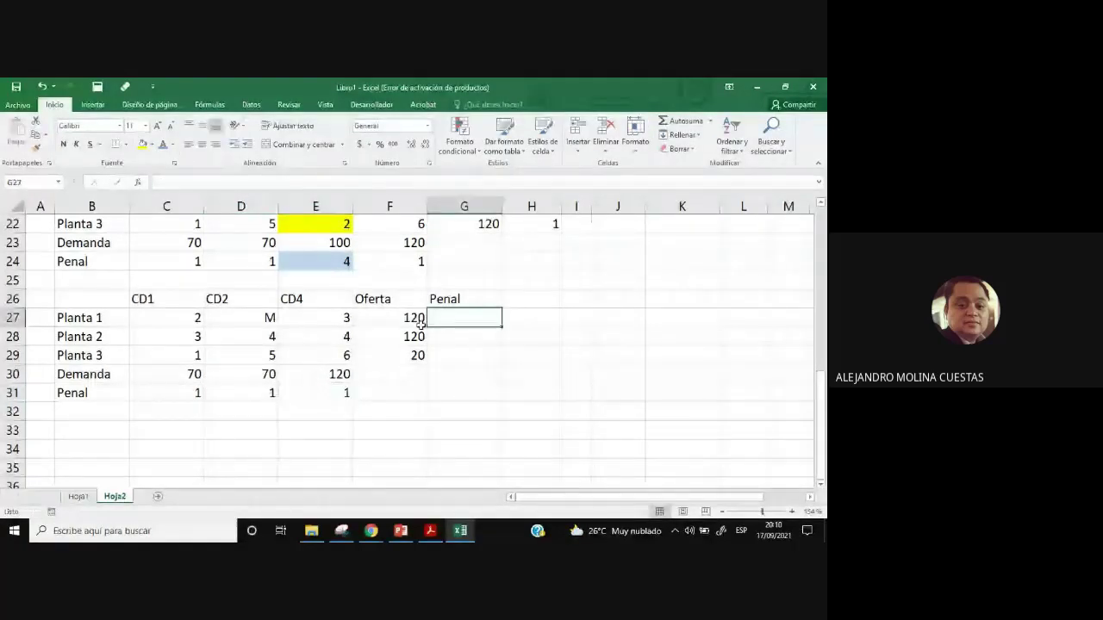
{"action": "type", "text": "1"}
{"action": "key", "text": "Return"}
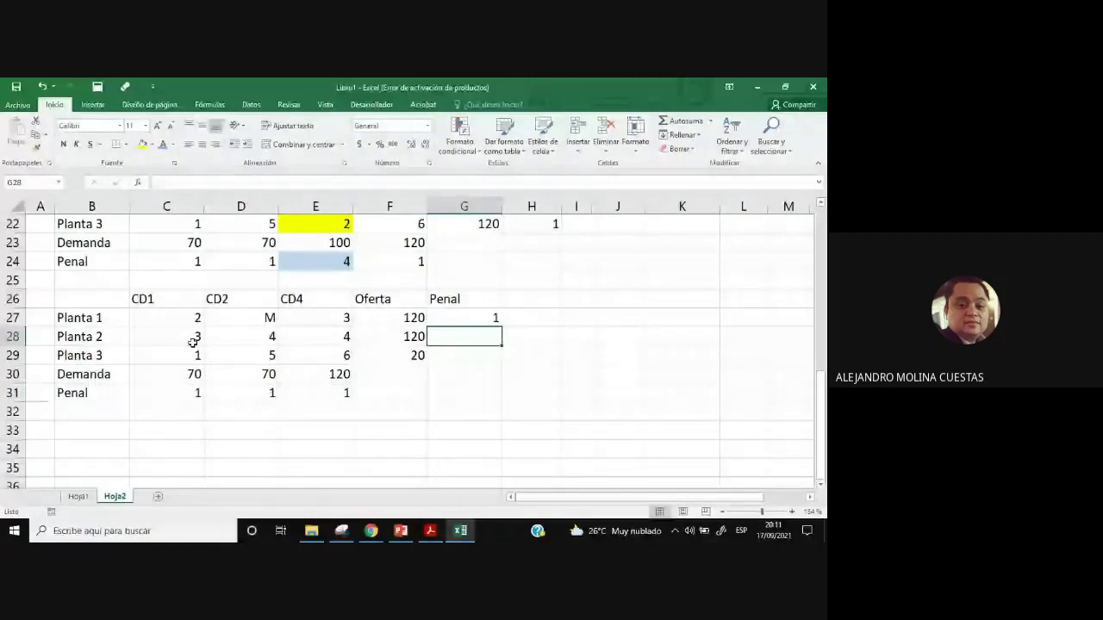
{"action": "type", "text": "1"}
{"action": "left_click", "coordinate": [390, 430]}
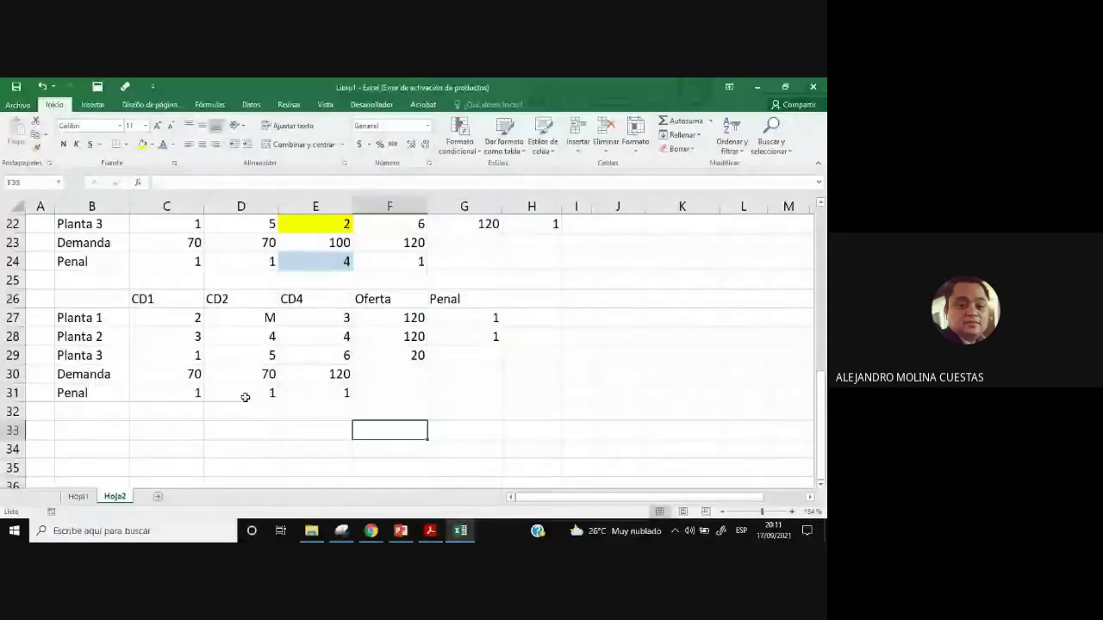
{"action": "left_click", "coordinate": [483, 355]}
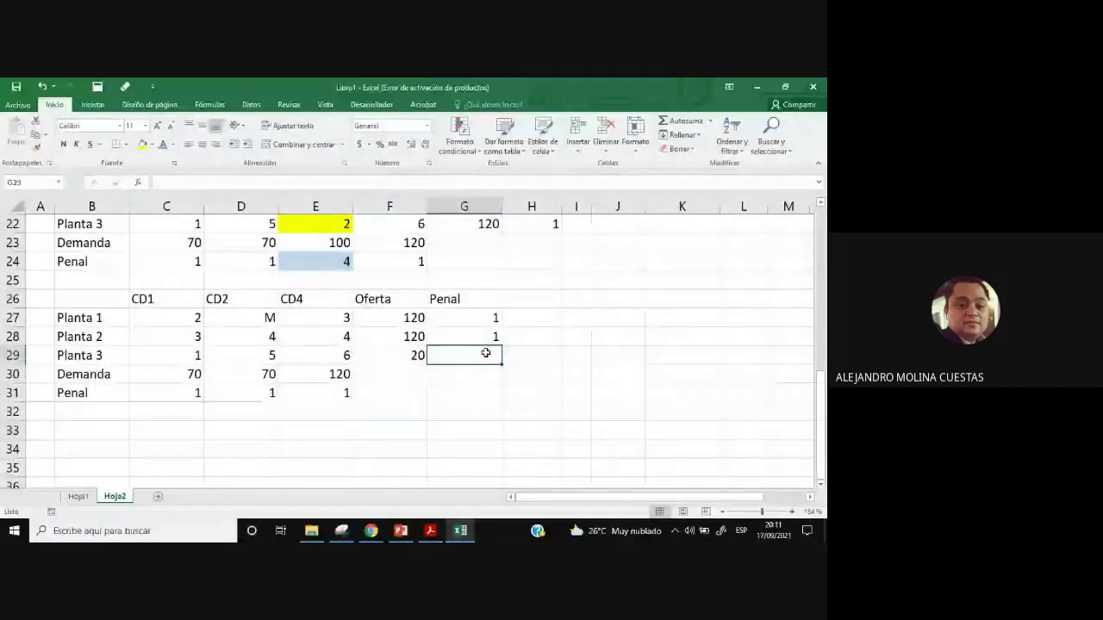
{"action": "type", "text": "4"}
{"action": "left_click", "coordinate": [577, 374]}
Shade the largest penalty in G29 and the Planta 3 costs in C29:E29 light blue.
{"action": "left_click", "coordinate": [474, 356]}
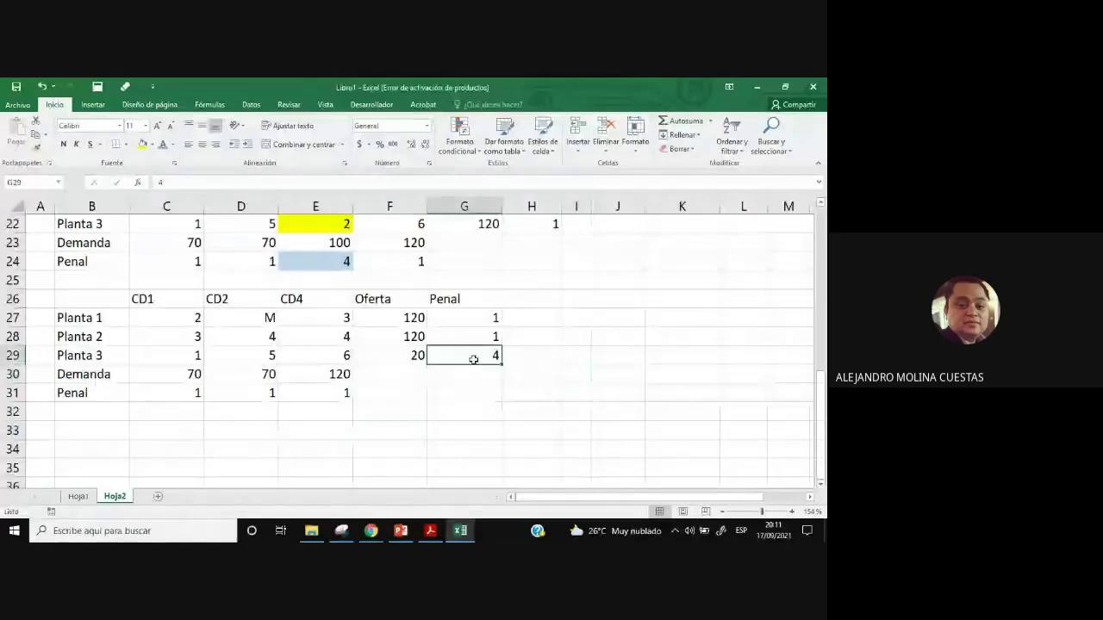
{"action": "left_click", "coordinate": [152, 145]}
{"action": "left_click", "coordinate": [181, 194]}
{"action": "key", "text": "Down"}
{"action": "key", "text": "Down"}
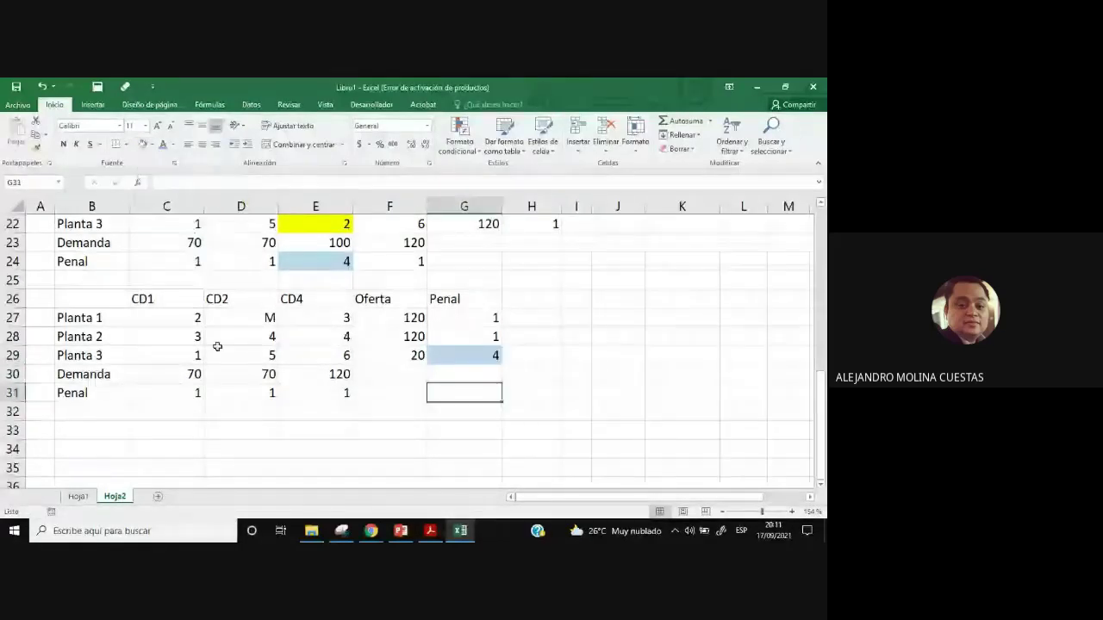
{"action": "left_click_drag", "start_coordinate": [186, 355], "coordinate": [302, 356]}
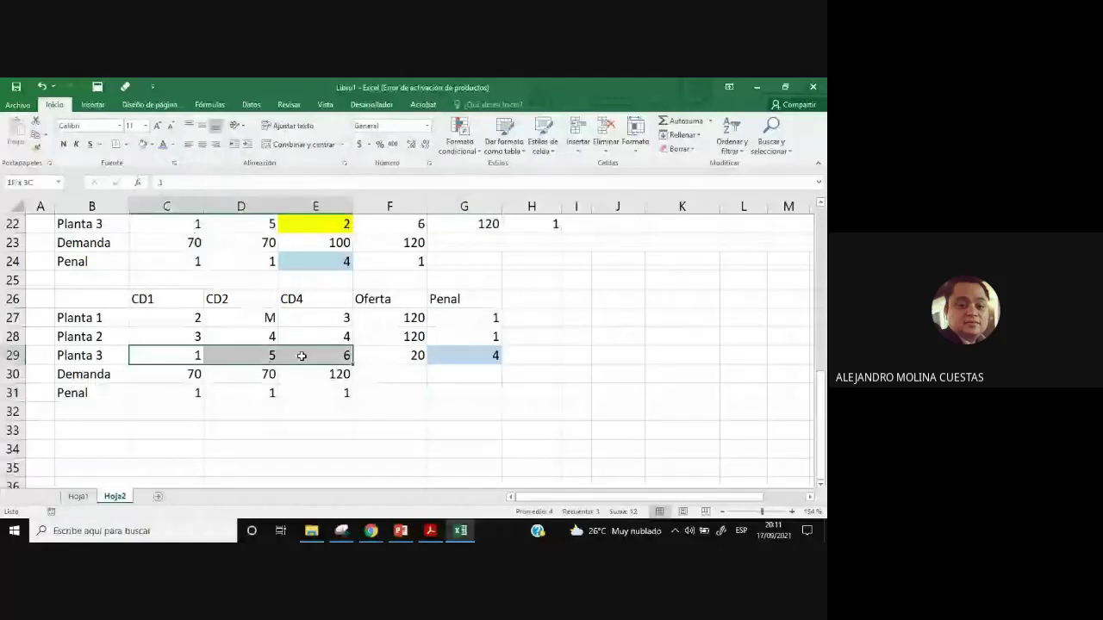
{"action": "left_click", "coordinate": [151, 147]}
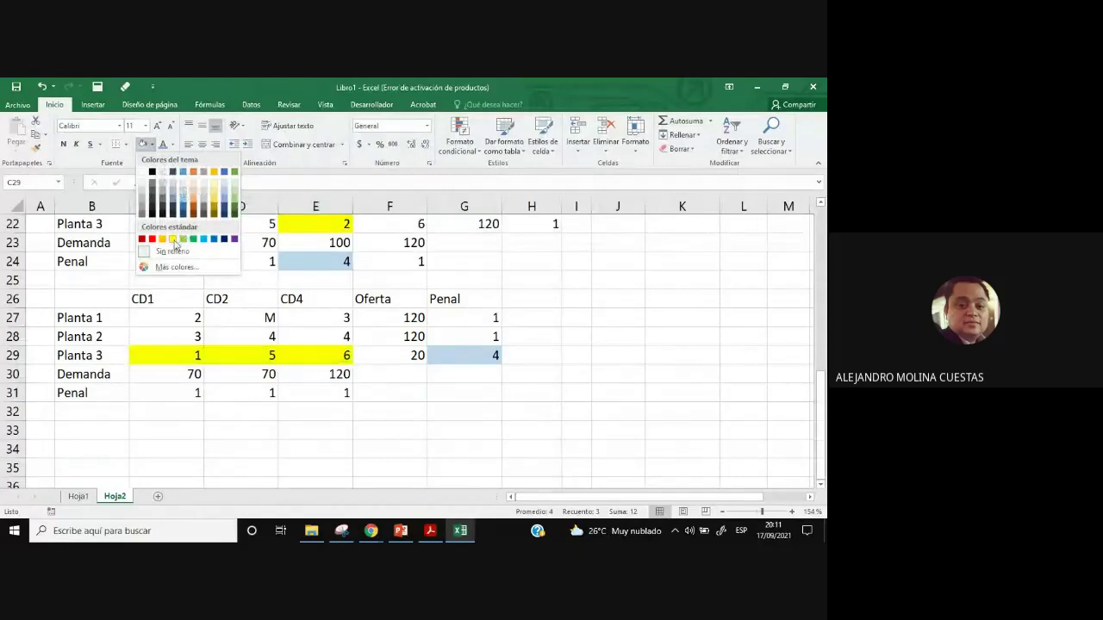
{"action": "left_click", "coordinate": [182, 196]}
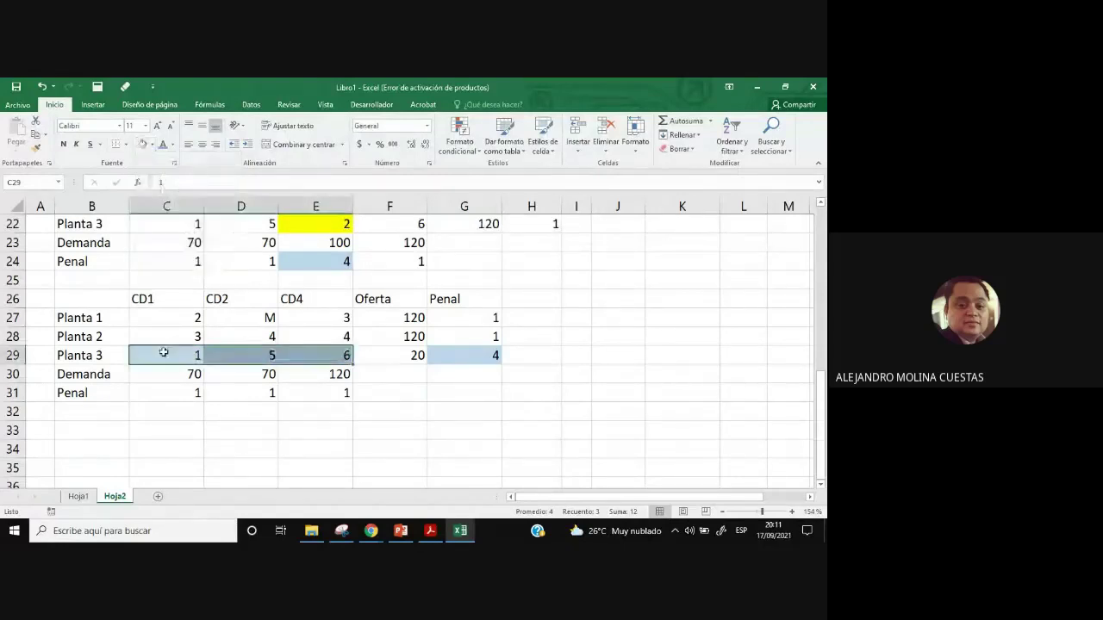
Fill the lowest Planta 3 cost, under CD1 in C29, with yellow.
{"action": "left_click", "coordinate": [87, 355]}
{"action": "left_click", "coordinate": [163, 353]}
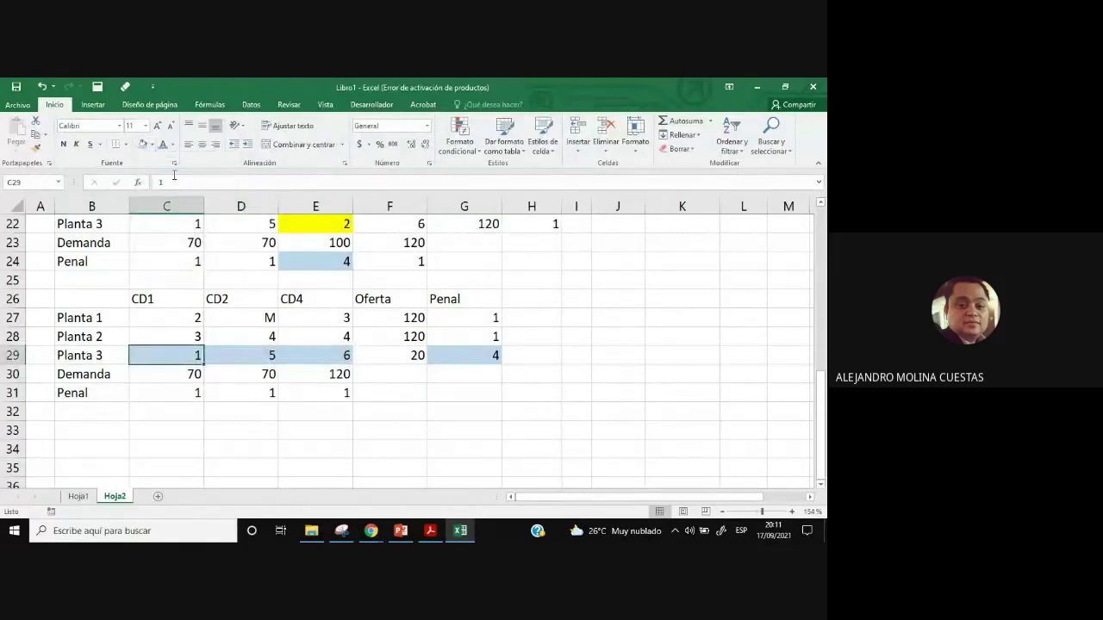
{"action": "left_click", "coordinate": [152, 144]}
{"action": "left_click", "coordinate": [173, 241]}
{"action": "left_click", "coordinate": [366, 425]}
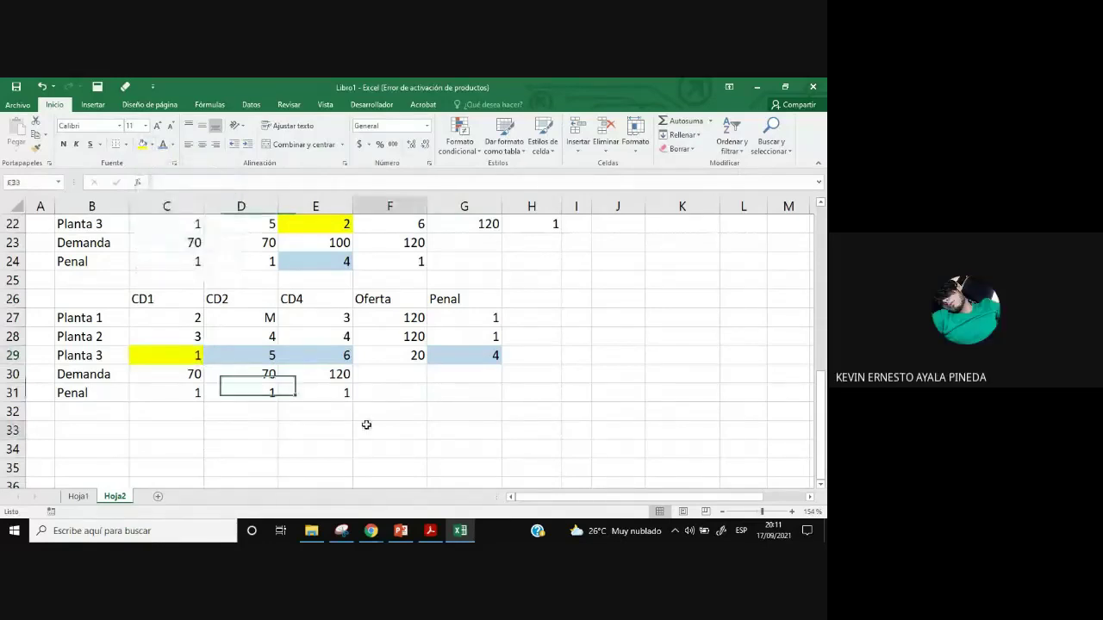
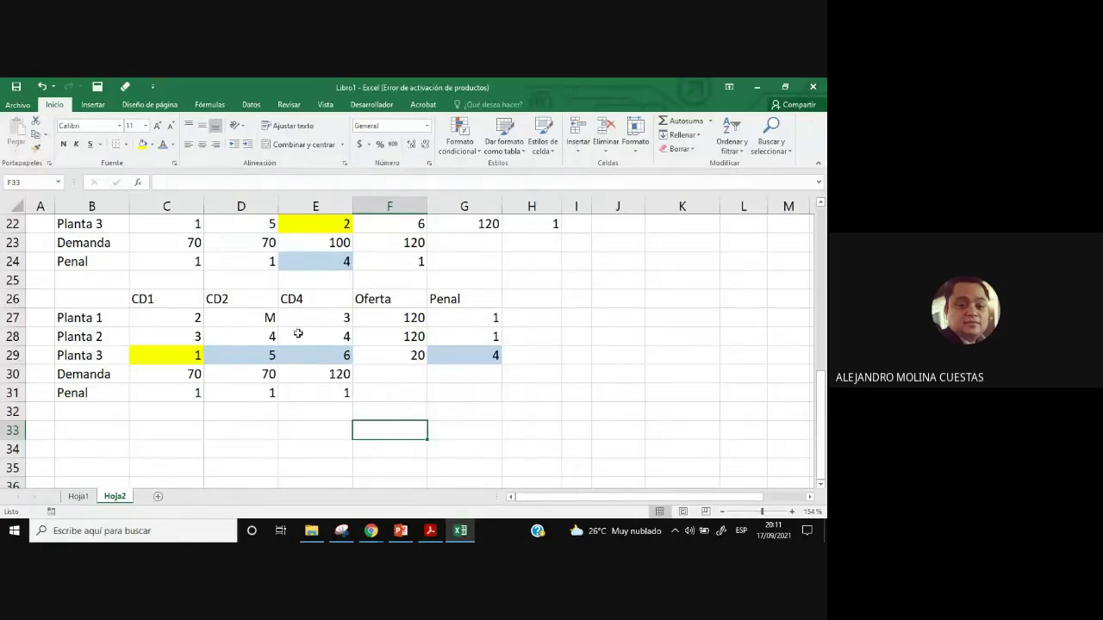
Check the penalties of the table at B26 against the costs of each plant row and each CD column.
{"action": "left_click_drag", "start_coordinate": [177, 318], "coordinate": [340, 317]}
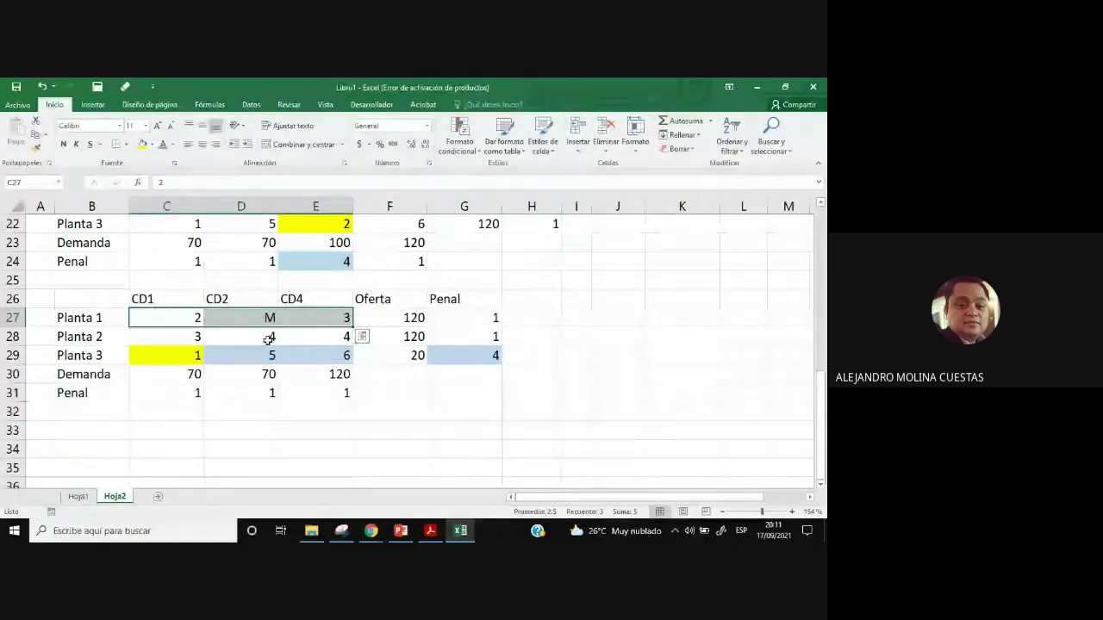
{"action": "left_click_drag", "start_coordinate": [161, 317], "coordinate": [336, 319]}
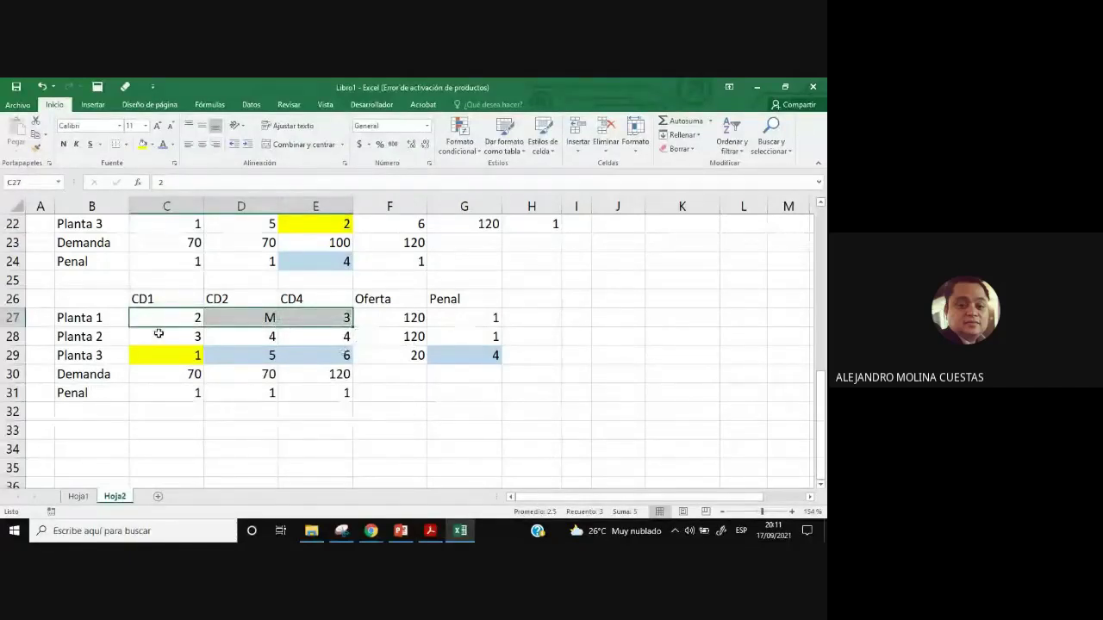
{"action": "left_click_drag", "start_coordinate": [158, 332], "coordinate": [315, 339]}
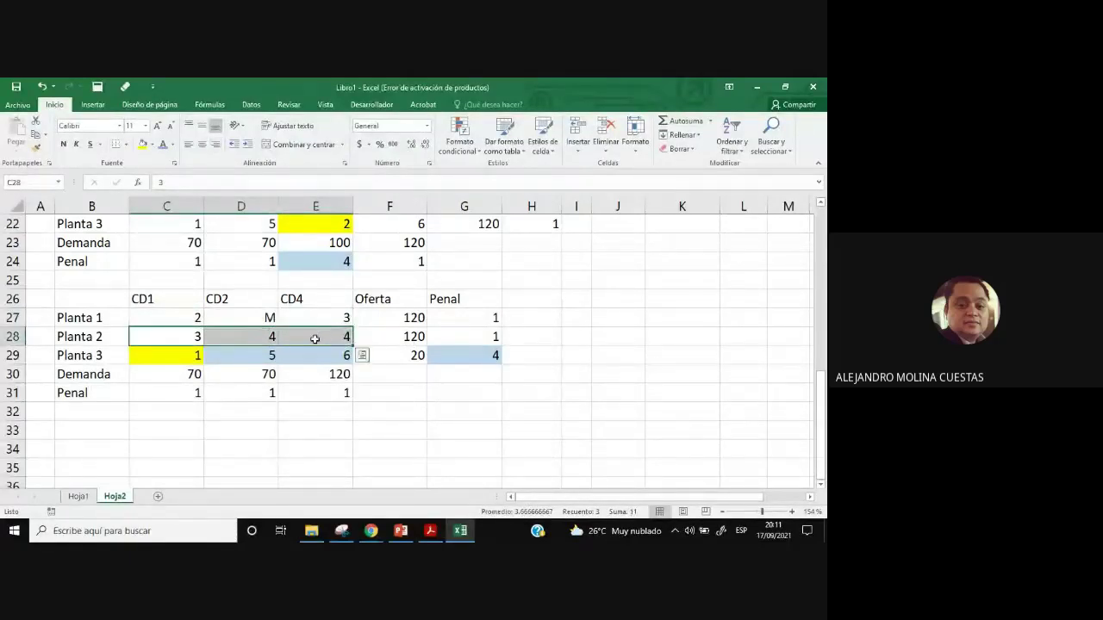
{"action": "left_click_drag", "start_coordinate": [189, 352], "coordinate": [320, 354]}
{"action": "left_click_drag", "start_coordinate": [187, 320], "coordinate": [186, 355]}
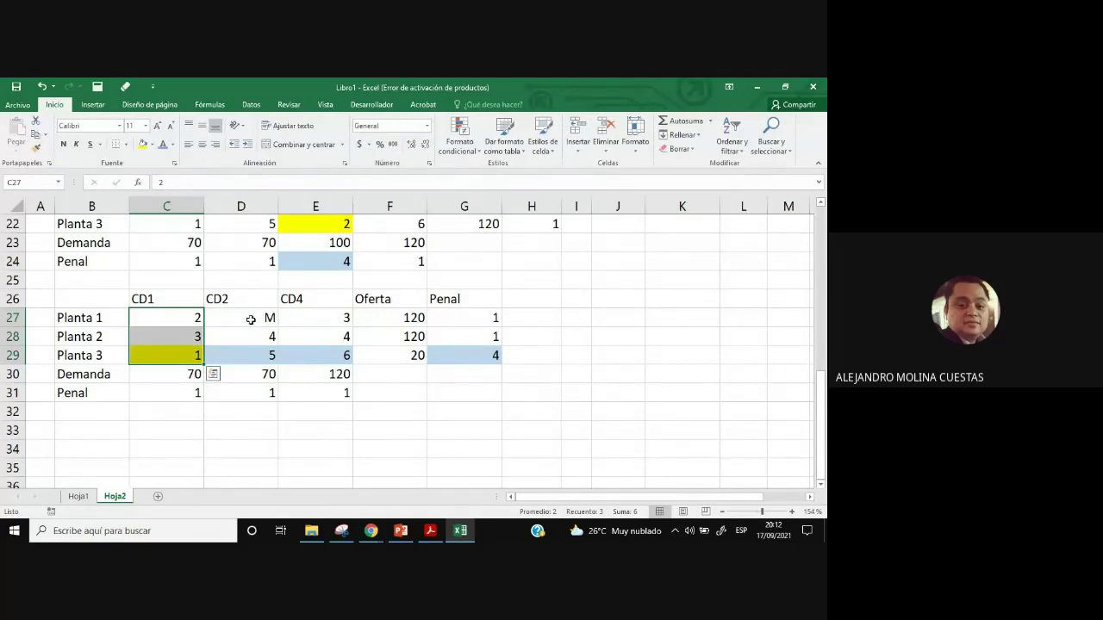
{"action": "left_click_drag", "start_coordinate": [250, 319], "coordinate": [253, 354]}
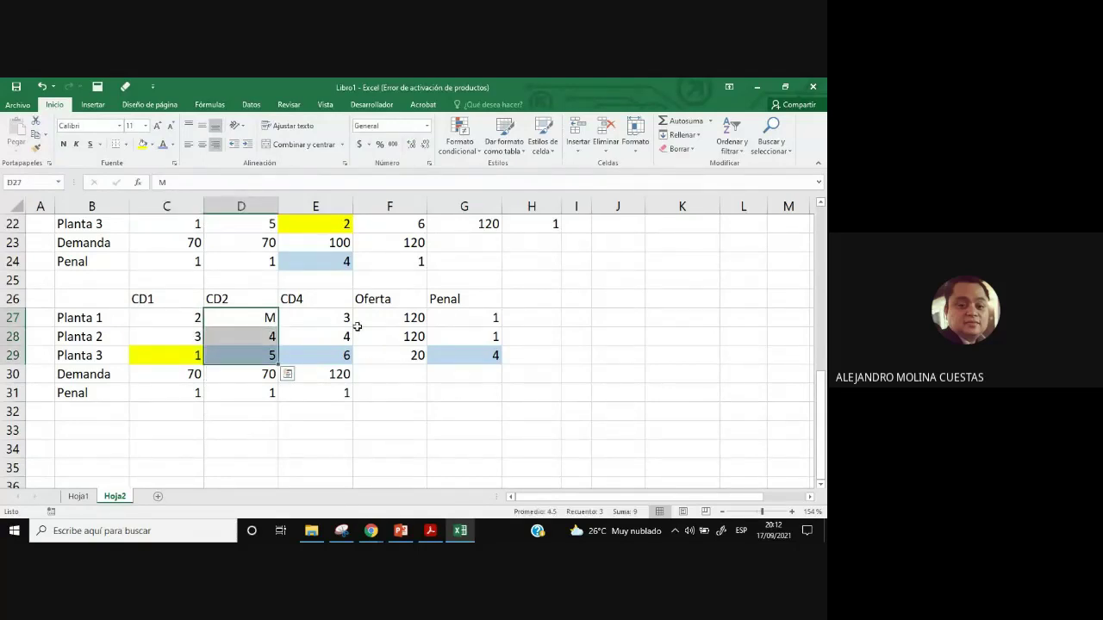
{"action": "mouse_move", "coordinate": [344, 322]}
{"action": "left_mouse_down"}
{"action": "mouse_move", "coordinate": [346, 356]}
{"action": "mouse_move", "coordinate": [345, 337]}
{"action": "left_mouse_up"}
{"action": "left_click", "coordinate": [344, 395]}
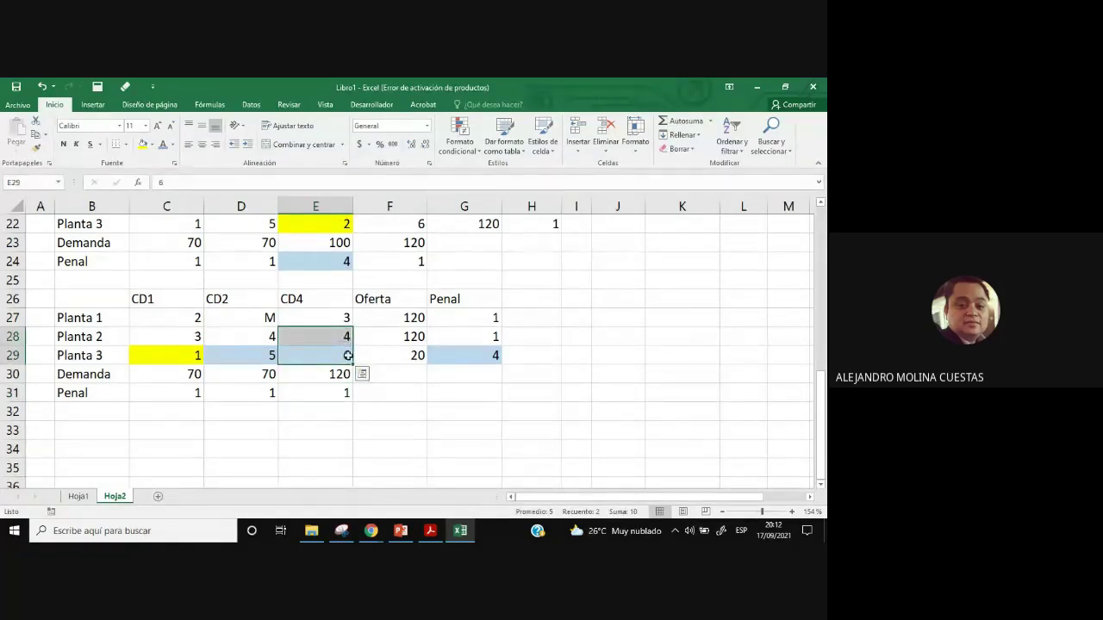
{"action": "left_click", "coordinate": [376, 447]}
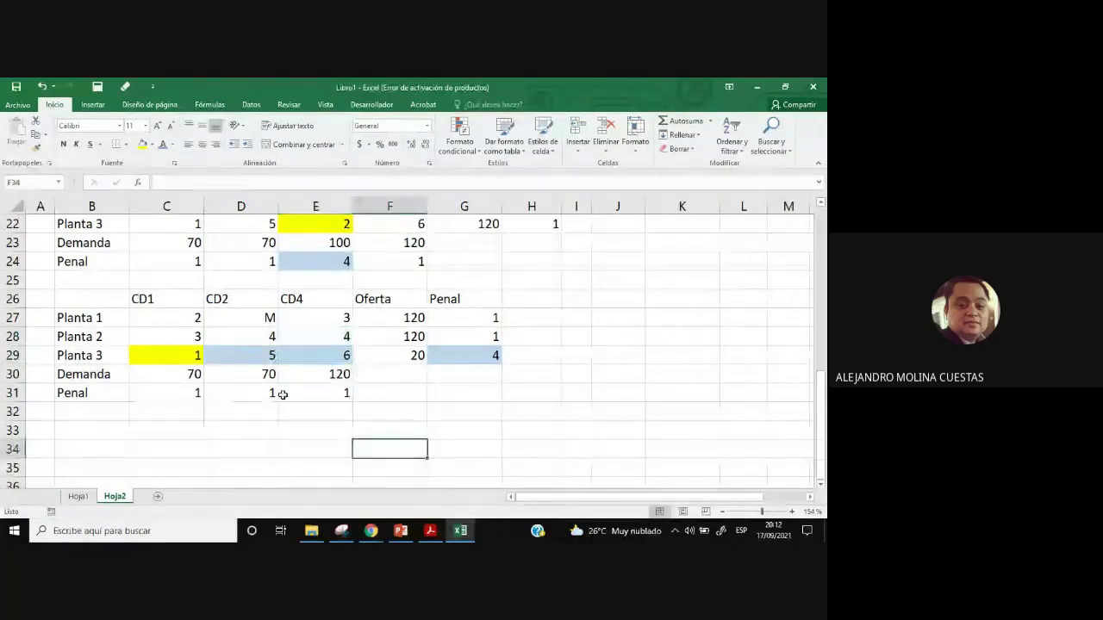
Compare the Planta 3 to CD1 cell in C29 with the Planta 3 to CD1 entry already recorded in the allocation list at K5:N5.
{"action": "left_click", "coordinate": [194, 355]}
{"action": "left_click", "coordinate": [101, 355]}
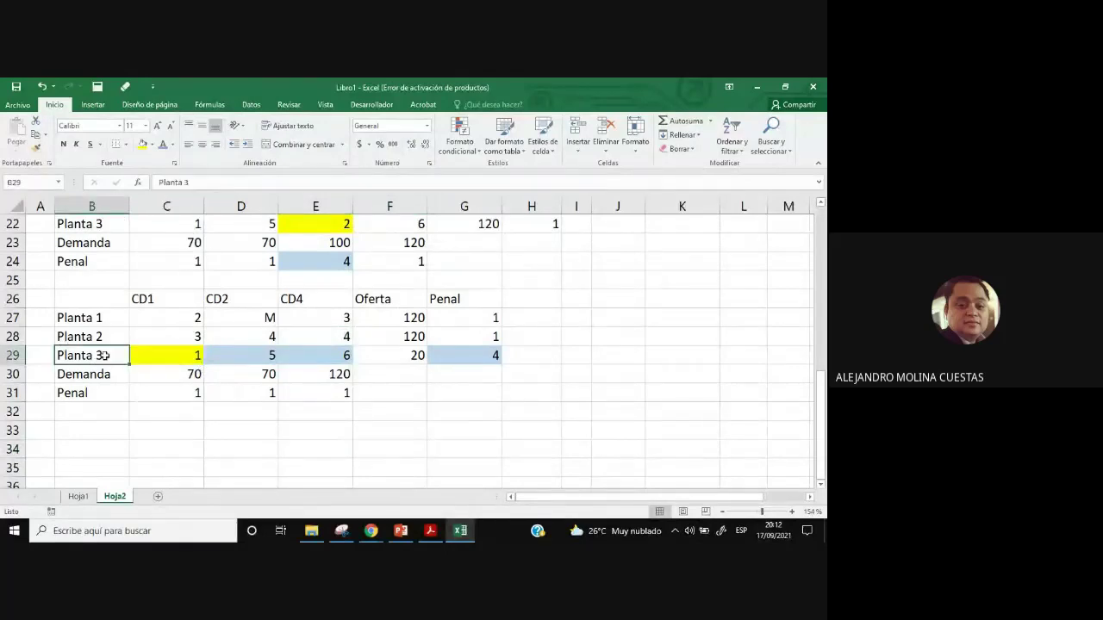
{"action": "left_click", "coordinate": [150, 304]}
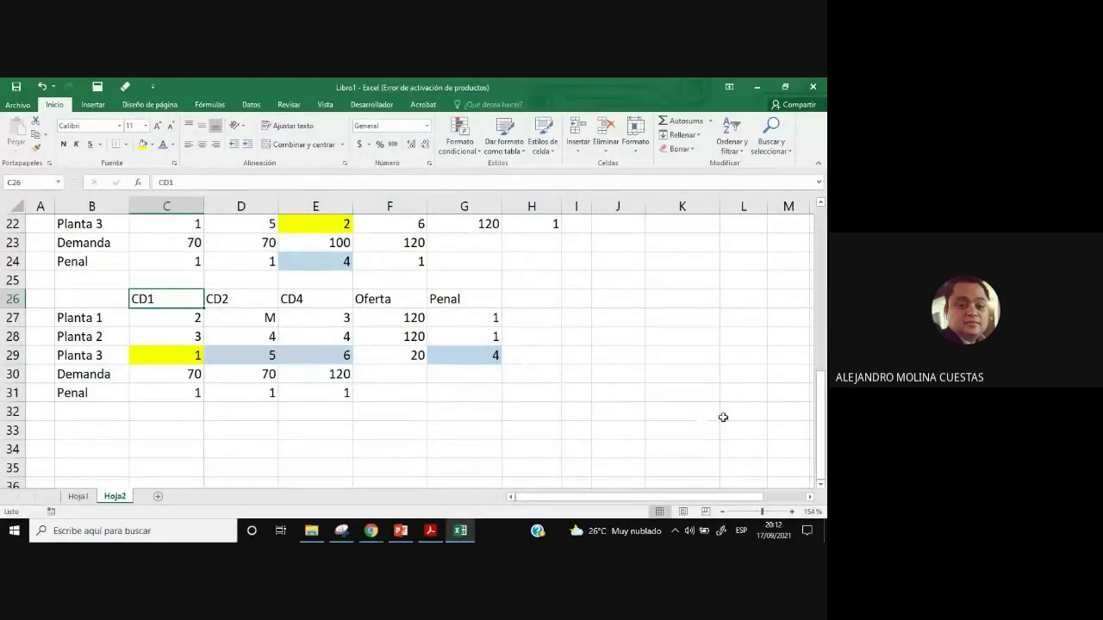
{"action": "scroll", "coordinate": [722, 390], "scroll_direction": "up", "scroll_amount": 5}
{"action": "scroll", "coordinate": [722, 390], "scroll_direction": "up", "scroll_amount": 2}
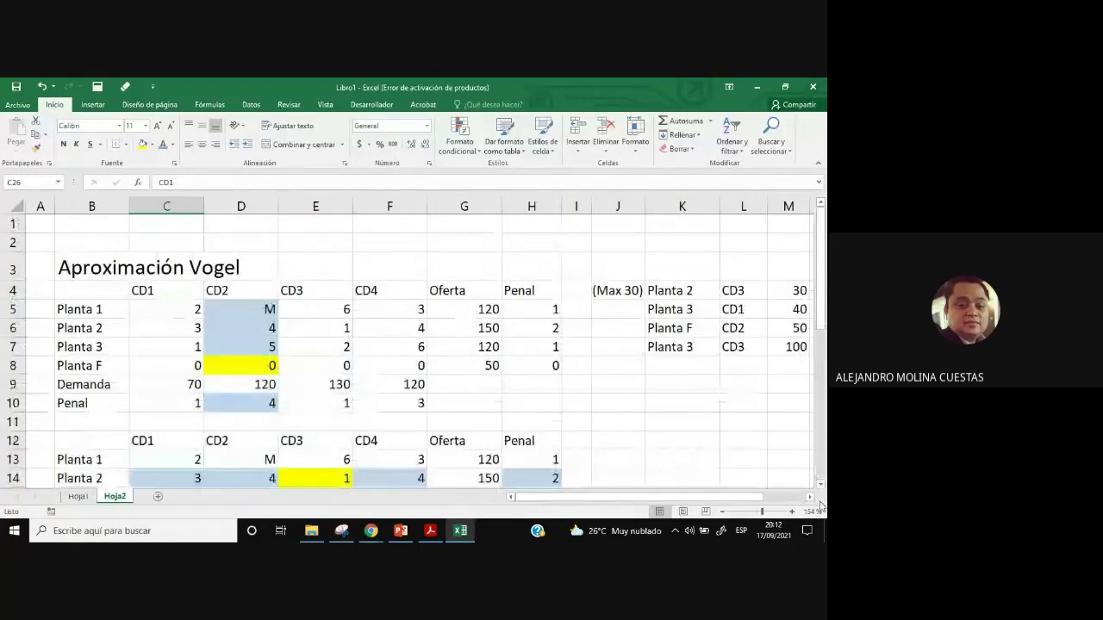
{"action": "left_click", "coordinate": [810, 497]}
{"action": "left_click", "coordinate": [810, 497]}
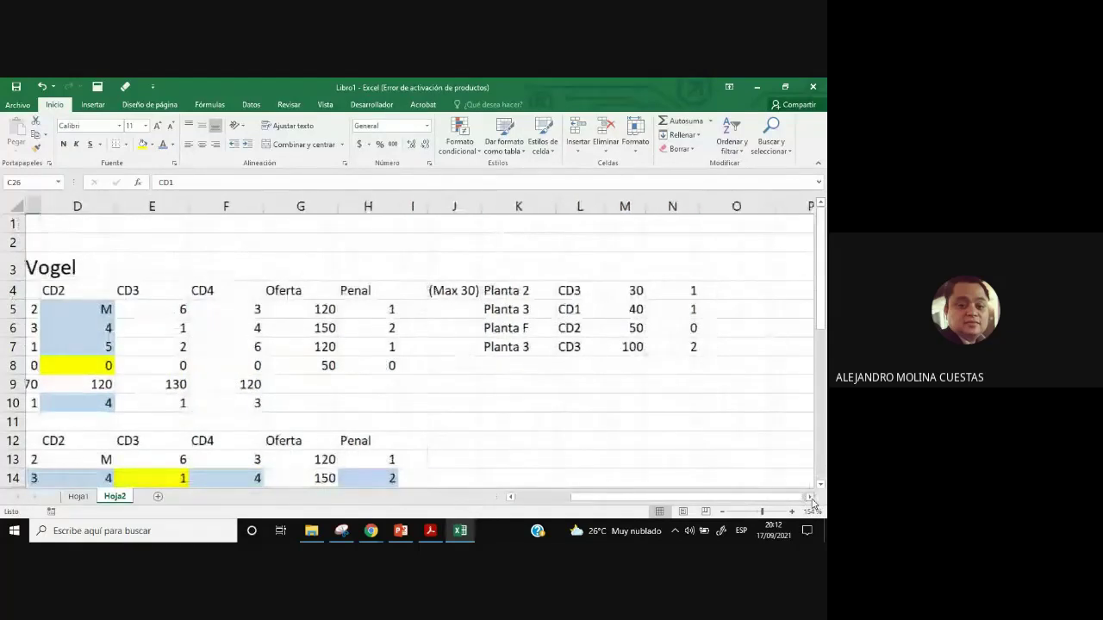
{"action": "left_click", "coordinate": [534, 310]}
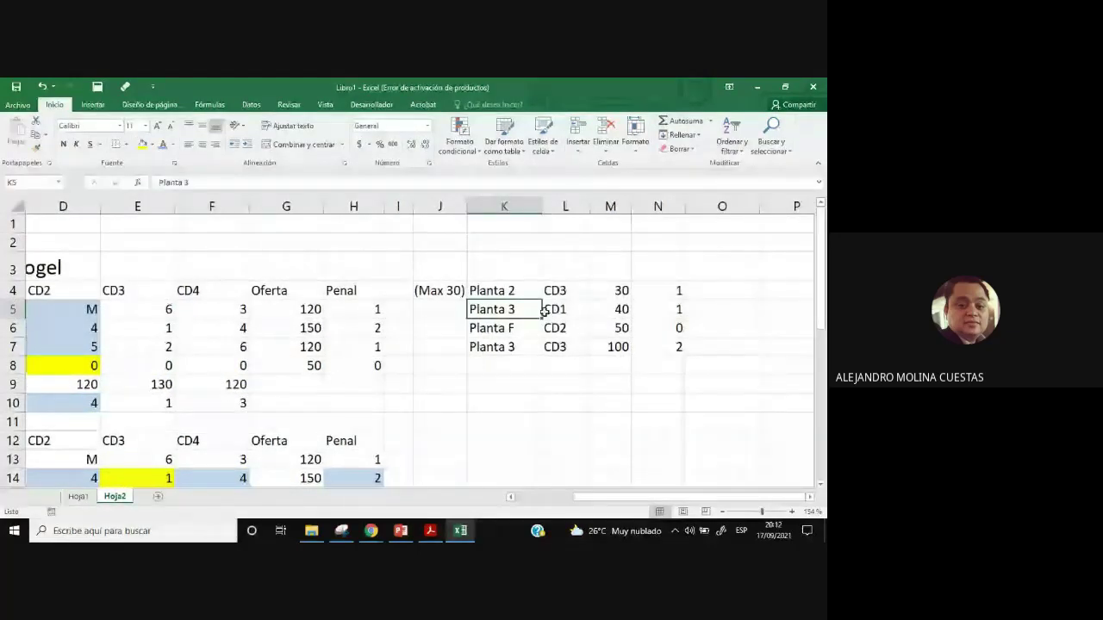
{"action": "key", "text": "Right"}
{"action": "key", "text": "Right"}
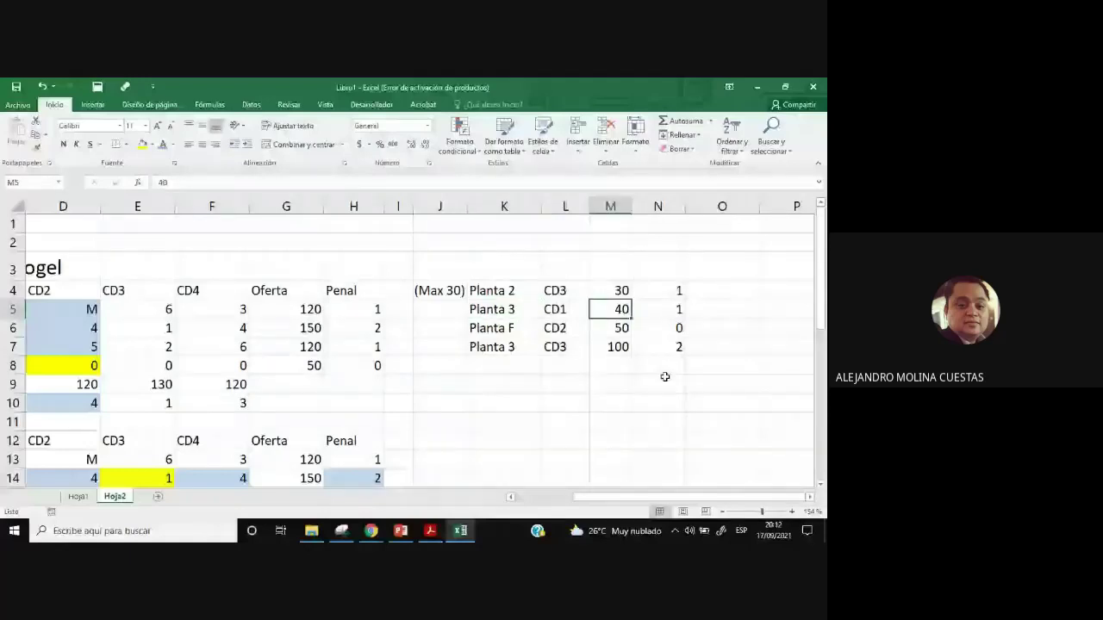
{"action": "key", "text": "Right"}
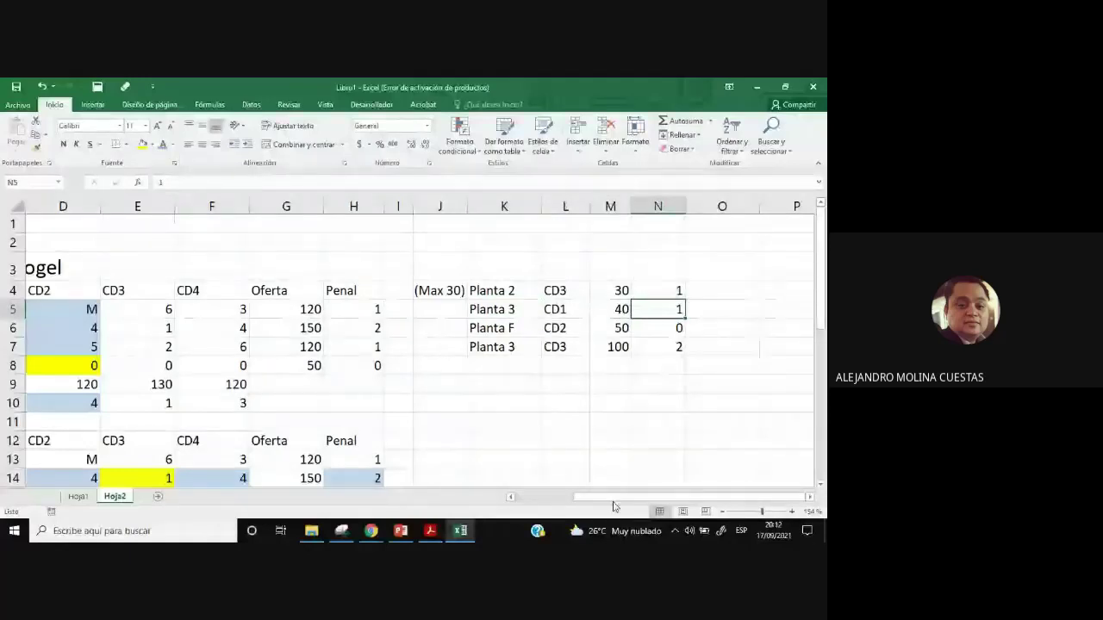
{"action": "left_click_drag", "start_coordinate": [612, 501], "coordinate": [611, 497]}
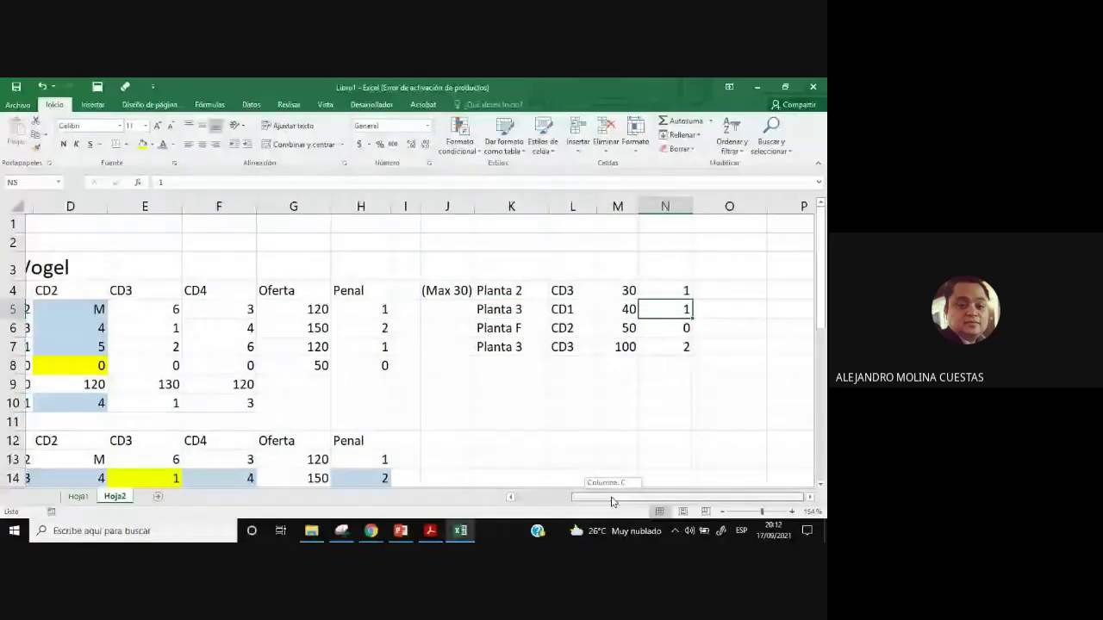
{"action": "left_click_drag", "start_coordinate": [612, 502], "coordinate": [556, 497]}
{"action": "scroll", "coordinate": [293, 411], "scroll_direction": "down", "scroll_amount": 5}
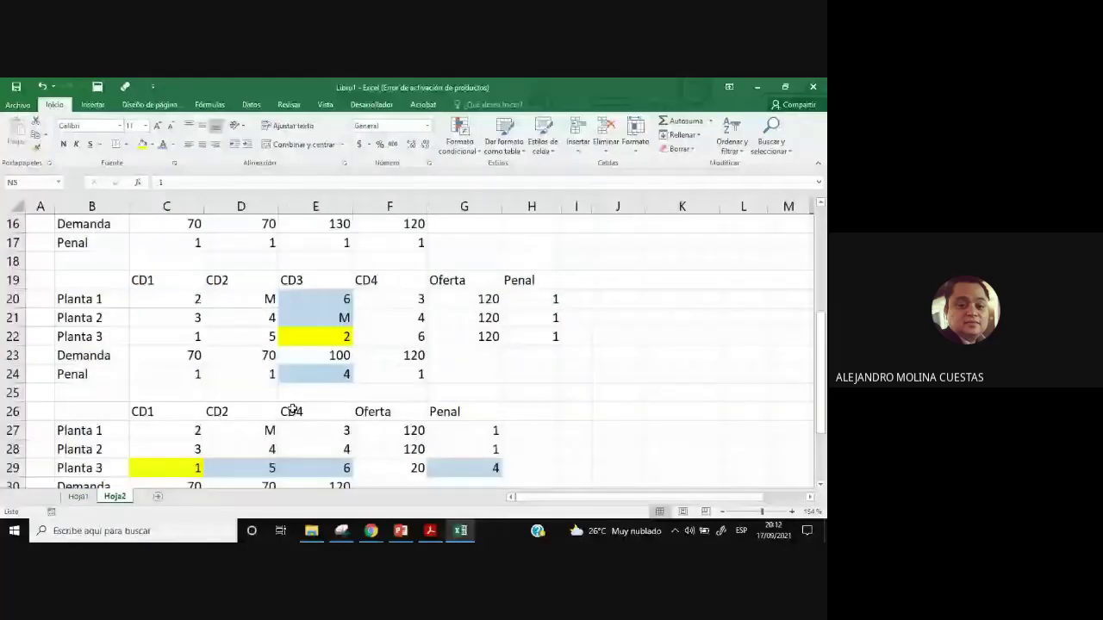
{"action": "scroll", "coordinate": [293, 411], "scroll_direction": "down", "scroll_amount": 2}
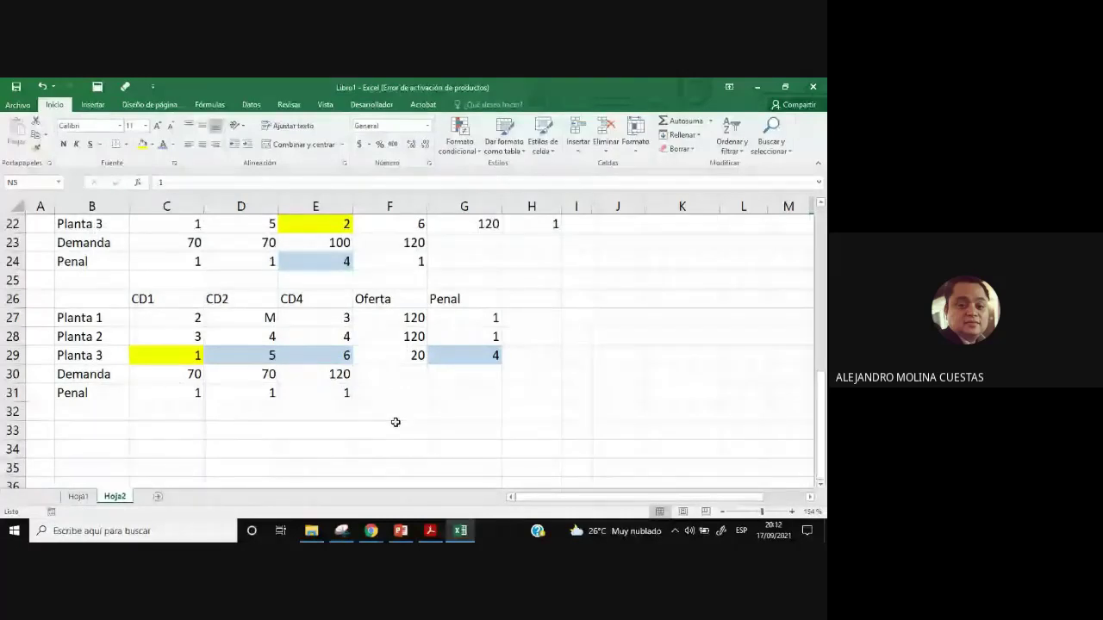
{"action": "left_click", "coordinate": [172, 355]}
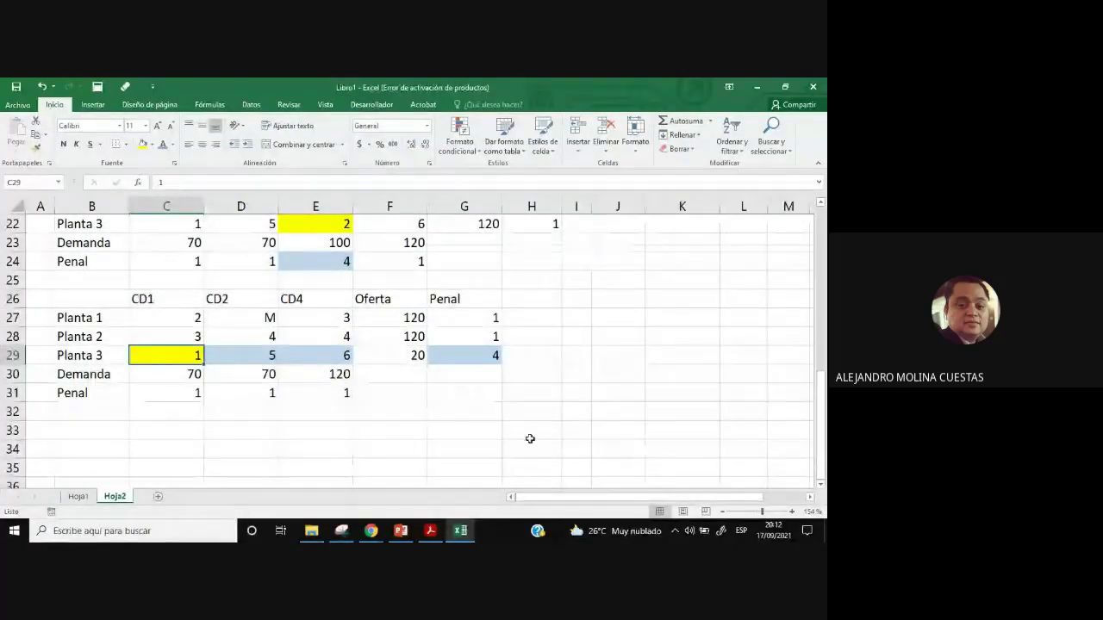
Compare the Planta 3 supply in F29 with the CD1 demand in C30.
{"action": "left_click", "coordinate": [91, 356]}
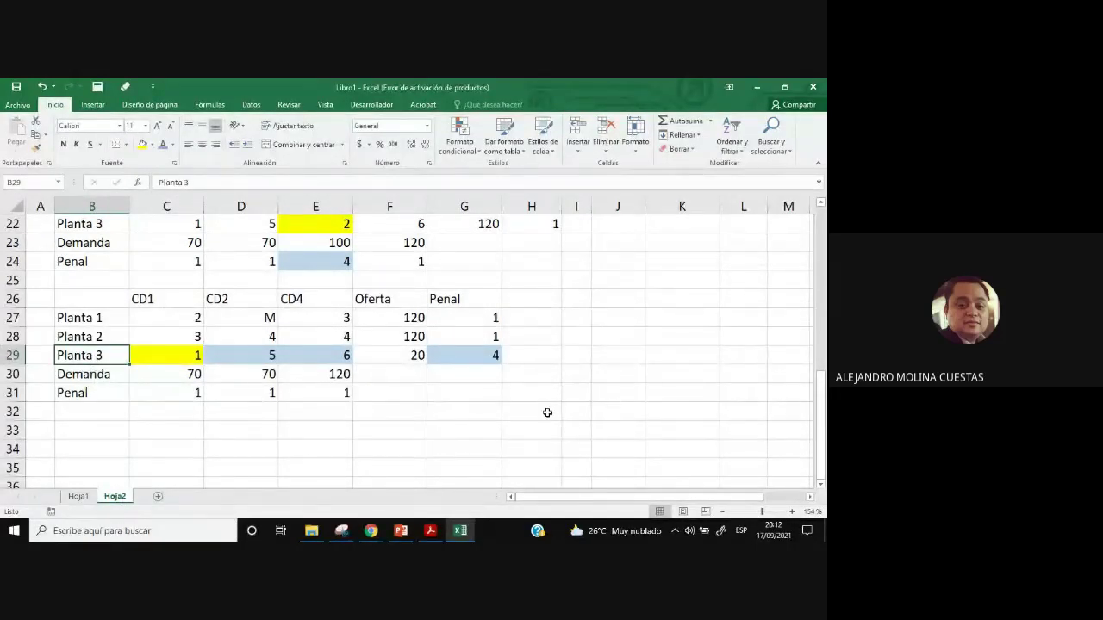
{"action": "left_click", "coordinate": [416, 356]}
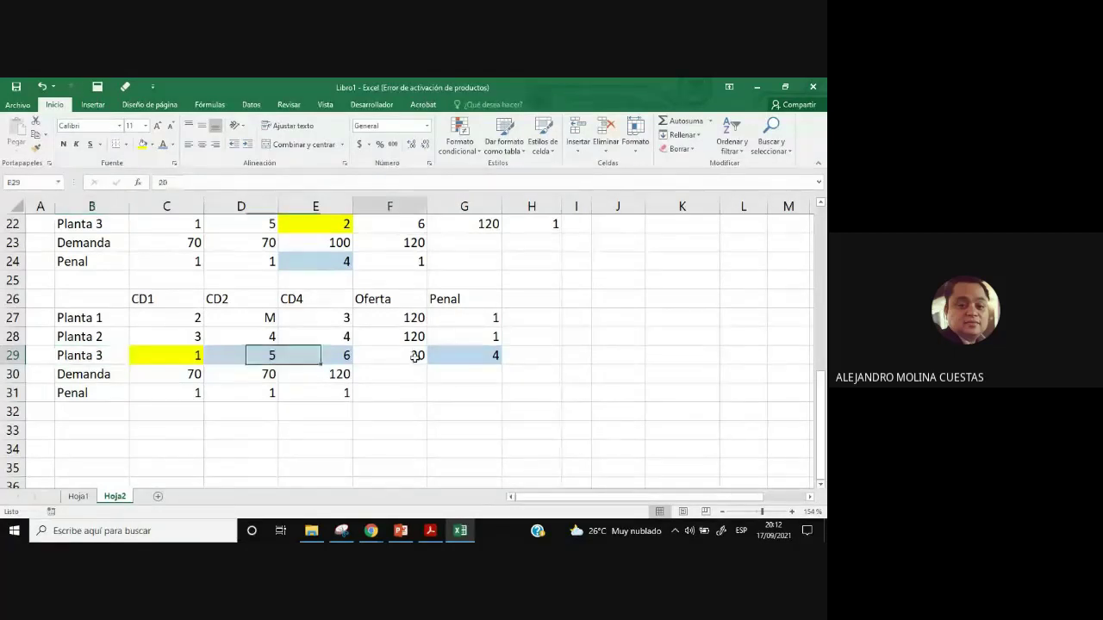
{"action": "left_click", "coordinate": [156, 300]}
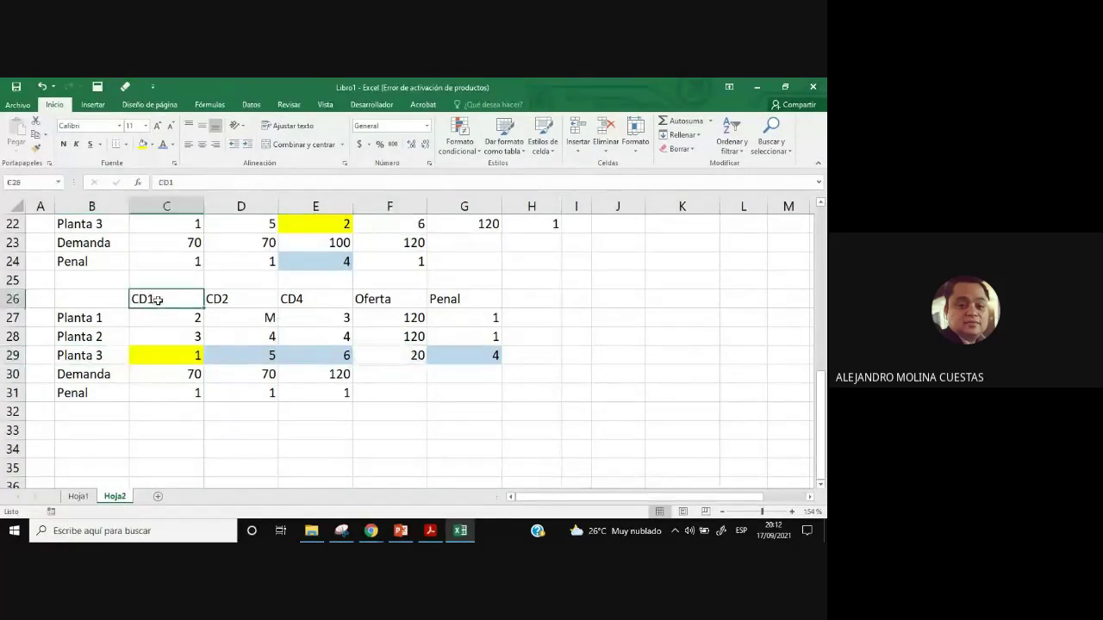
{"action": "left_click", "coordinate": [192, 377]}
{"action": "left_click", "coordinate": [417, 354]}
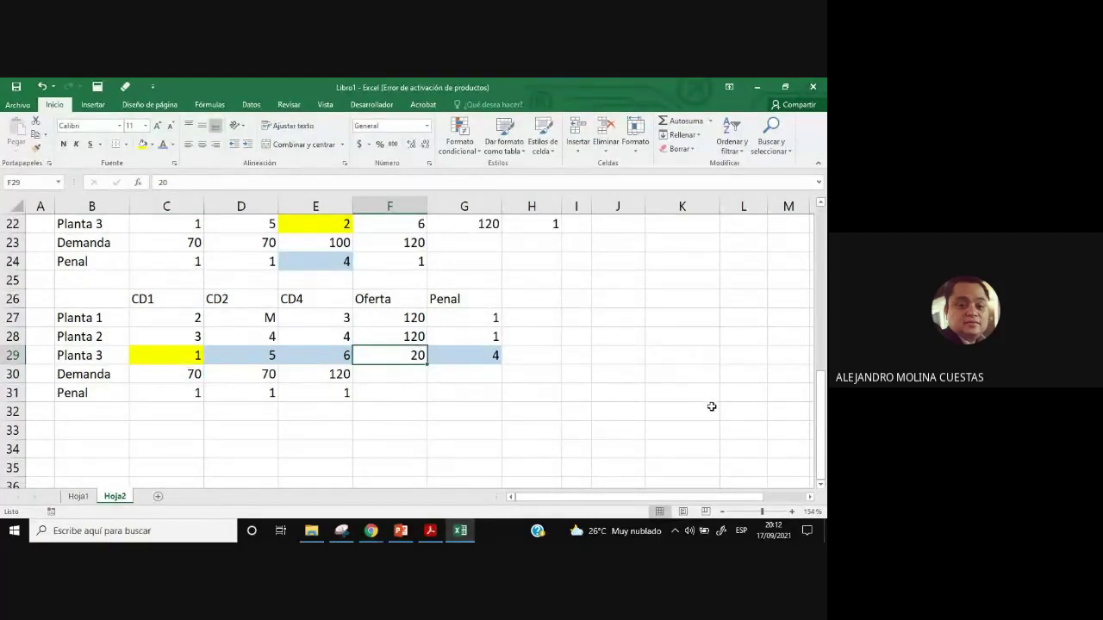
Update the Planta 3 to CD1 quantity in M5 of the allocation list to 60, and check it against its unit cost.
{"action": "scroll", "coordinate": [715, 402], "scroll_direction": "up", "scroll_amount": 7}
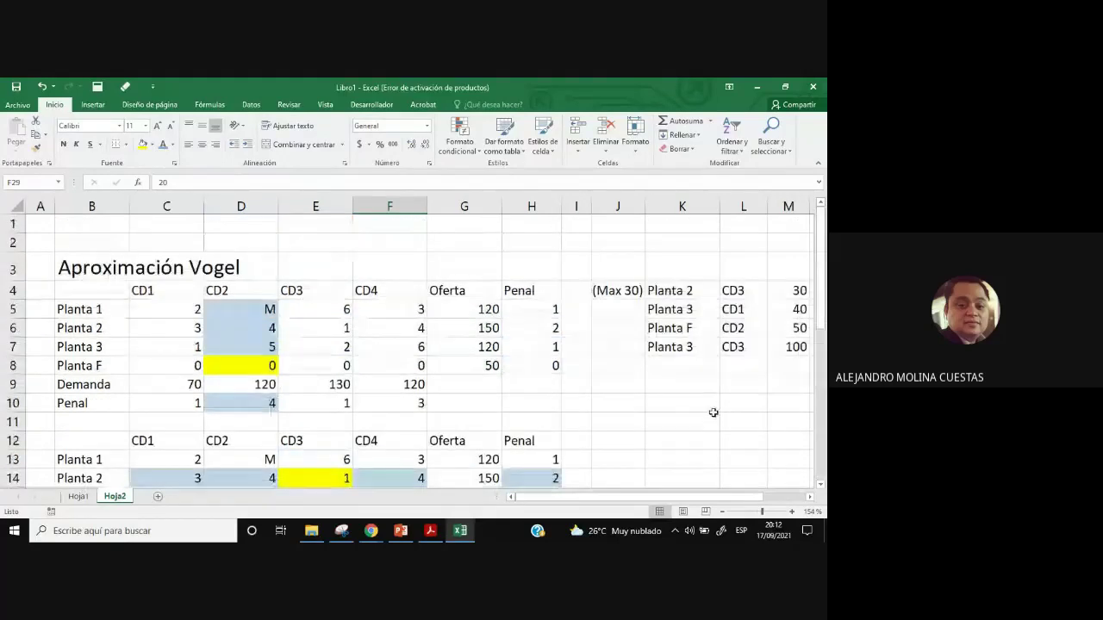
{"action": "left_click_drag", "start_coordinate": [752, 500], "coordinate": [804, 502]}
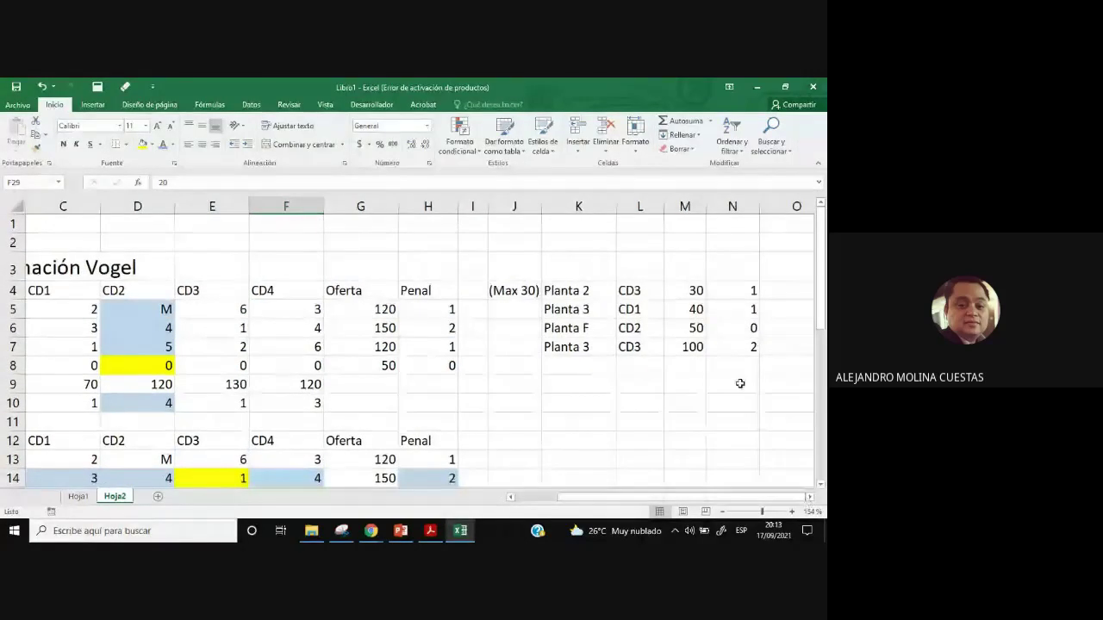
{"action": "left_click", "coordinate": [685, 309]}
{"action": "key", "text": "Up"}
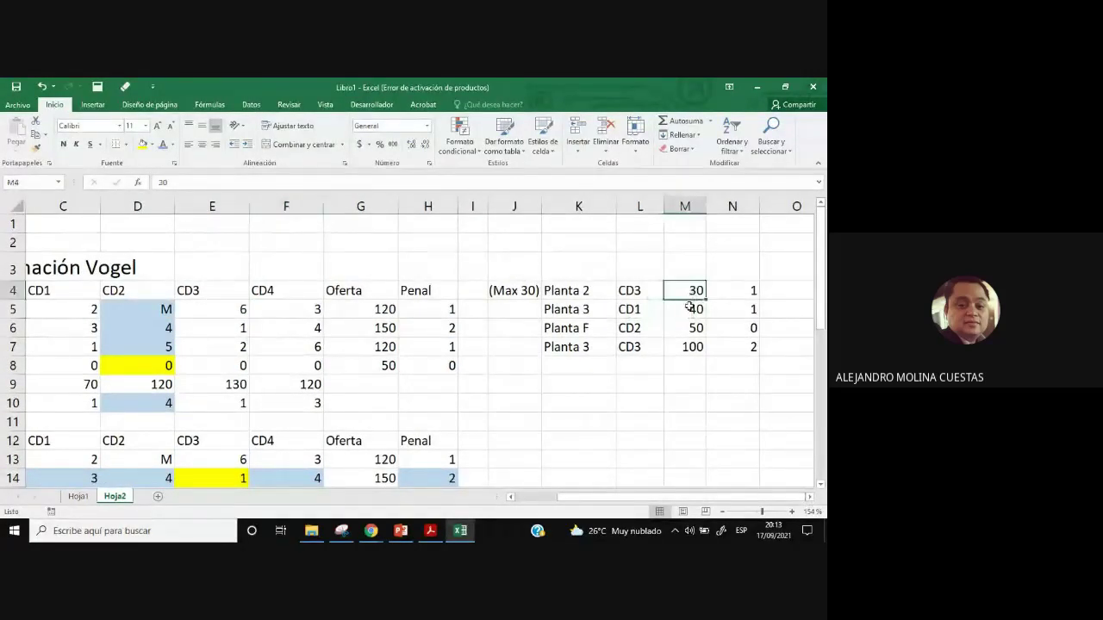
{"action": "key", "text": "Down"}
{"action": "type", "text": "60"}
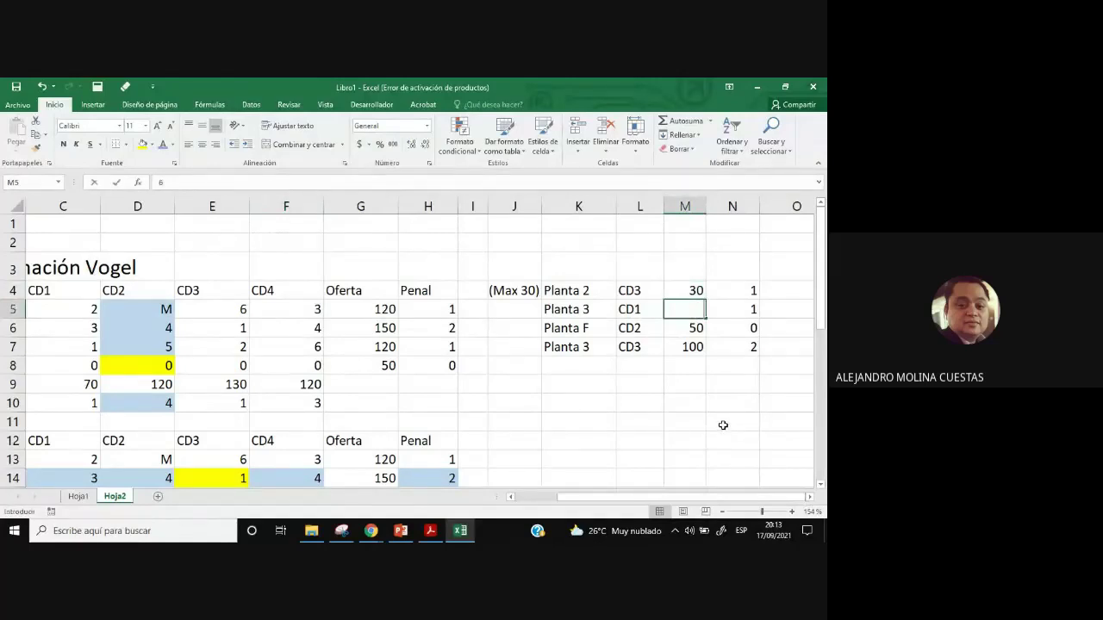
{"action": "left_click", "coordinate": [726, 421]}
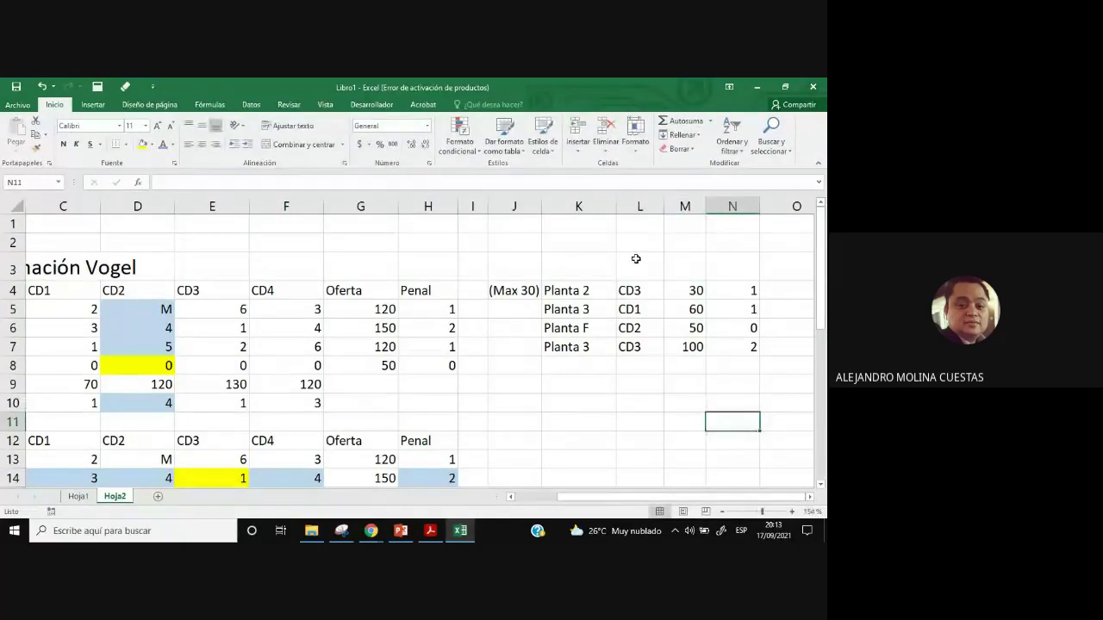
{"action": "left_click", "coordinate": [692, 311]}
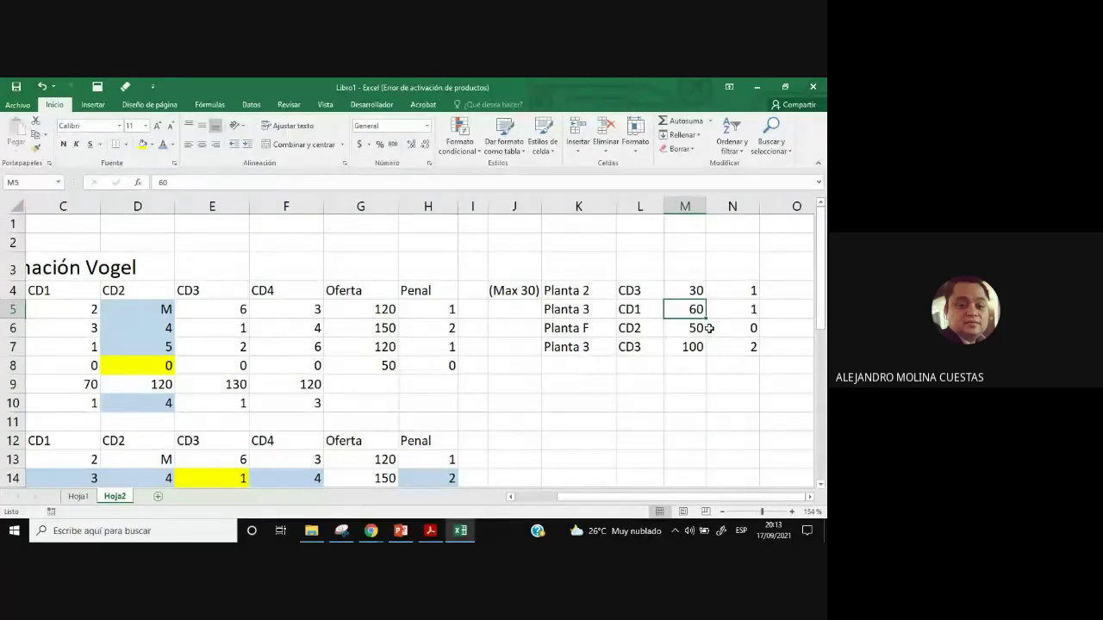
{"action": "left_click_drag", "start_coordinate": [751, 312], "coordinate": [689, 317]}
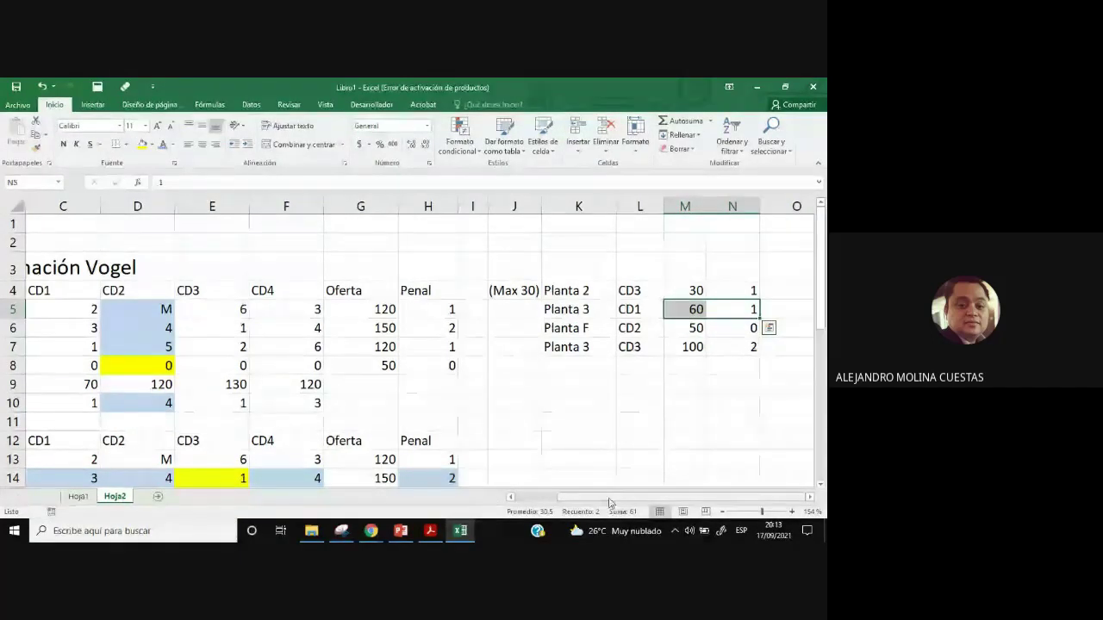
Copy the header, Planta 1 and Planta 2 rows in B26:G28 to B33 to start the next reduced table.
{"action": "left_click_drag", "start_coordinate": [586, 498], "coordinate": [545, 501]}
{"action": "scroll", "coordinate": [505, 450], "scroll_direction": "down", "scroll_amount": 7}
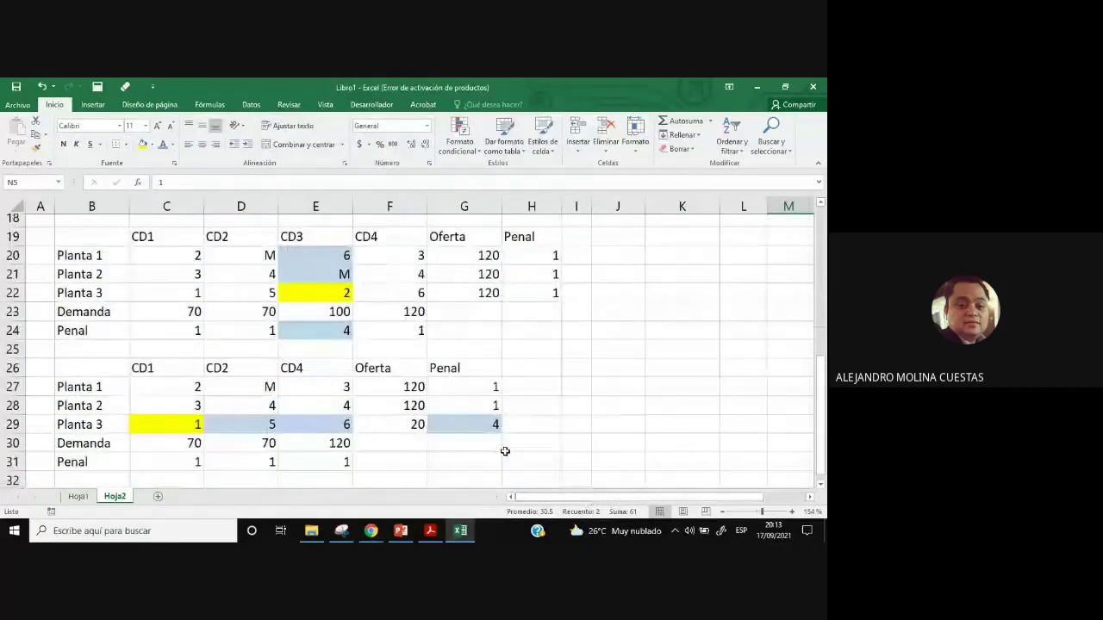
{"action": "left_click_drag", "start_coordinate": [86, 355], "coordinate": [482, 356]}
{"action": "left_click_drag", "start_coordinate": [83, 300], "coordinate": [445, 330]}
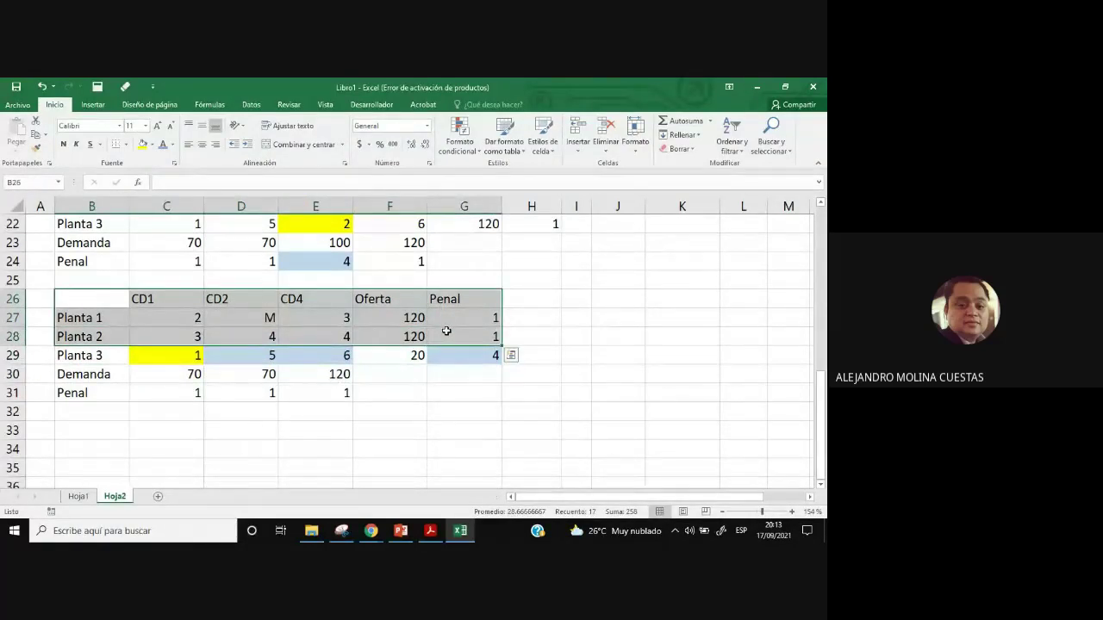
{"action": "key", "text": "ctrl+c"}
{"action": "left_click", "coordinate": [111, 429]}
{"action": "key", "text": "ctrl+v"}
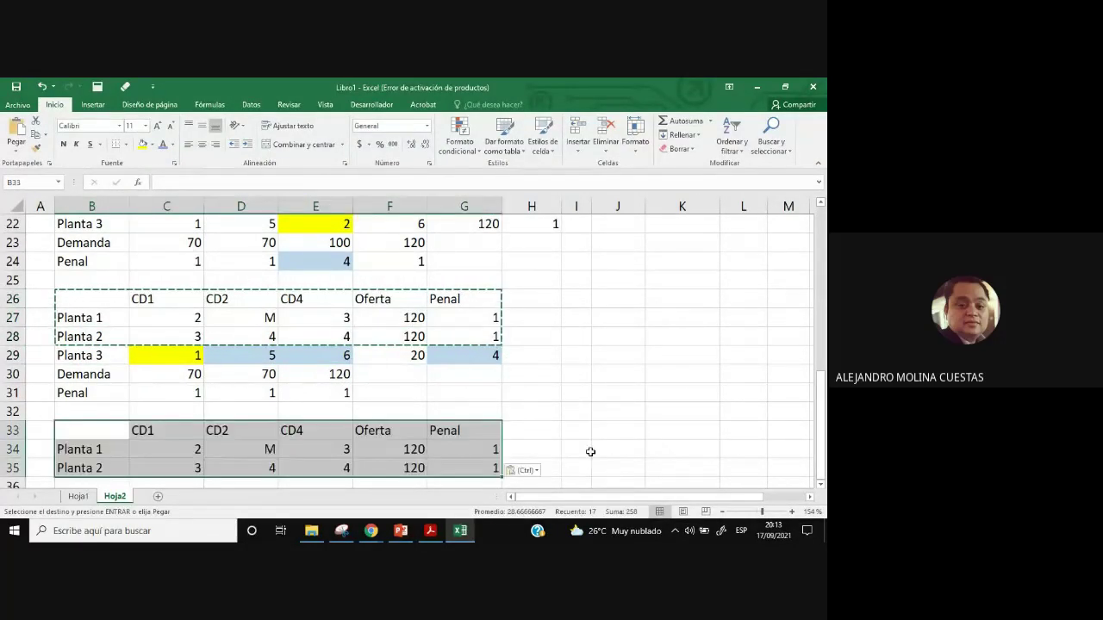
Copy the Demanda and Penal rows in B30:E31 to B36, directly below the new table's Planta 2 row.
{"action": "scroll", "coordinate": [603, 440], "scroll_direction": "down", "scroll_amount": 1}
{"action": "left_click_drag", "start_coordinate": [84, 318], "coordinate": [339, 337]}
{"action": "key", "text": "ctrl+c"}
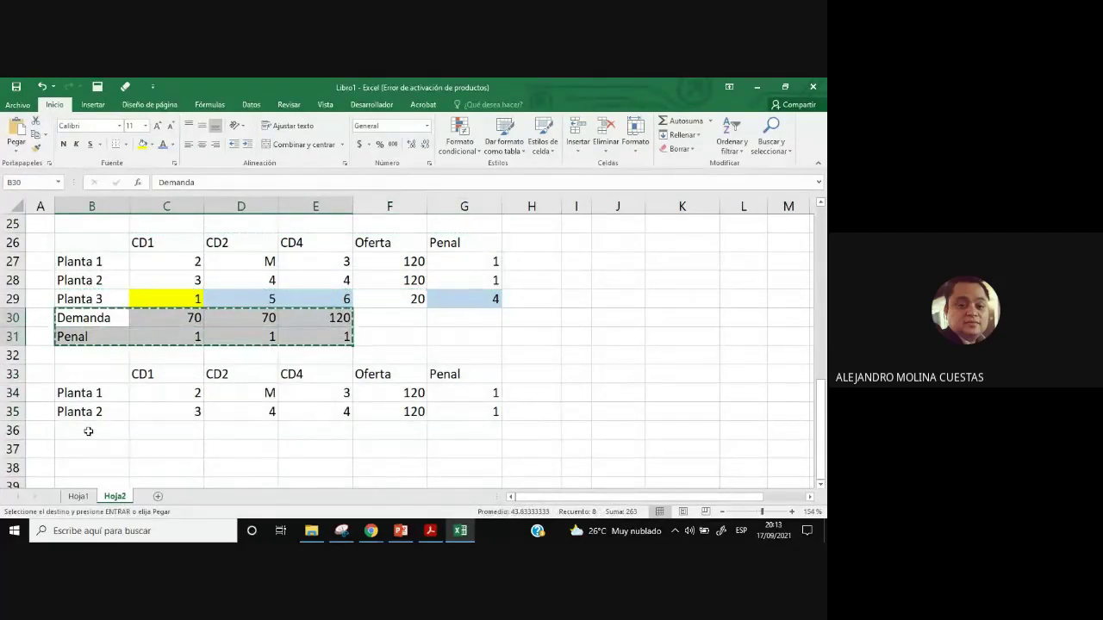
{"action": "left_click", "coordinate": [94, 429]}
{"action": "key", "text": "ctrl+v"}
{"action": "left_click_drag", "start_coordinate": [96, 428], "coordinate": [257, 432]}
{"action": "left_click", "coordinate": [525, 448]}
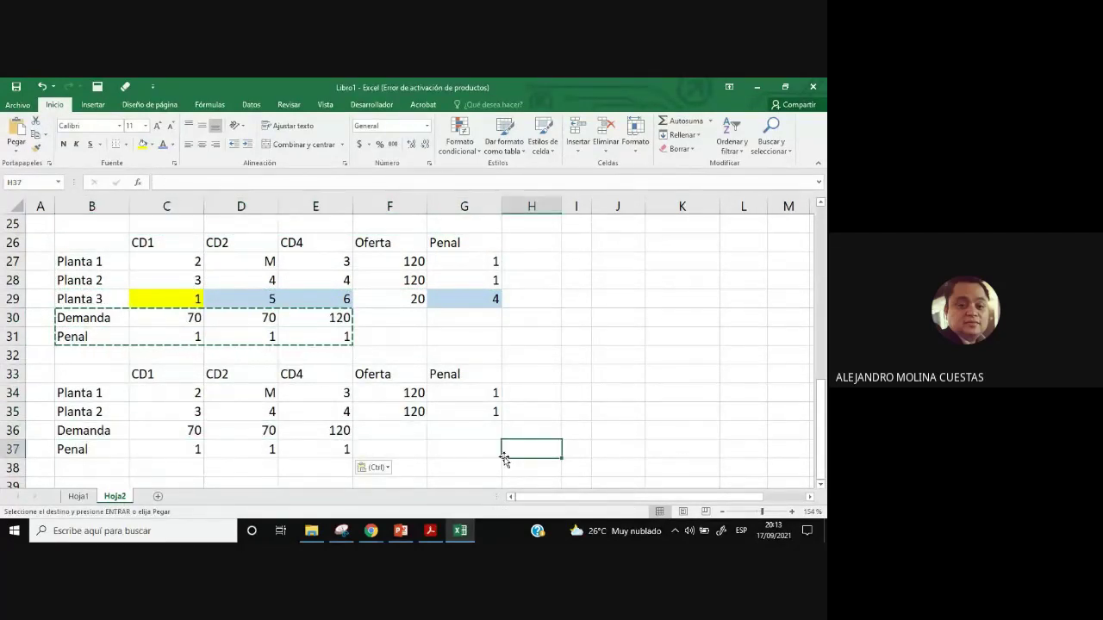
{"action": "key", "text": "Escape"}
{"action": "left_click", "coordinate": [625, 397]}
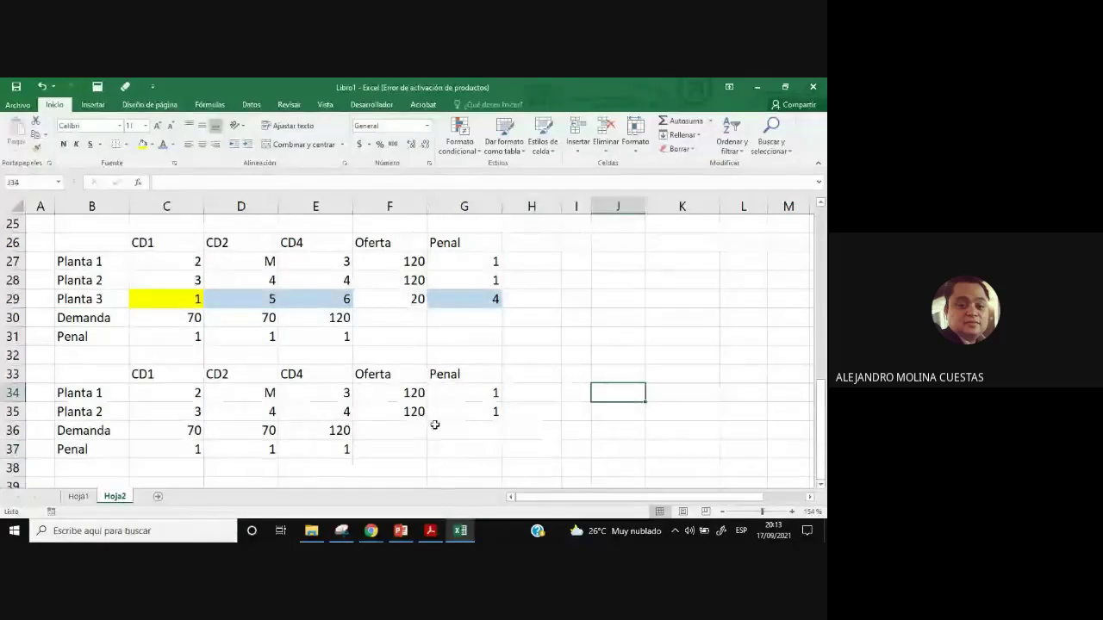
Set the remaining CD1 demand in C36 of the new table to 50.
{"action": "left_click", "coordinate": [191, 318]}
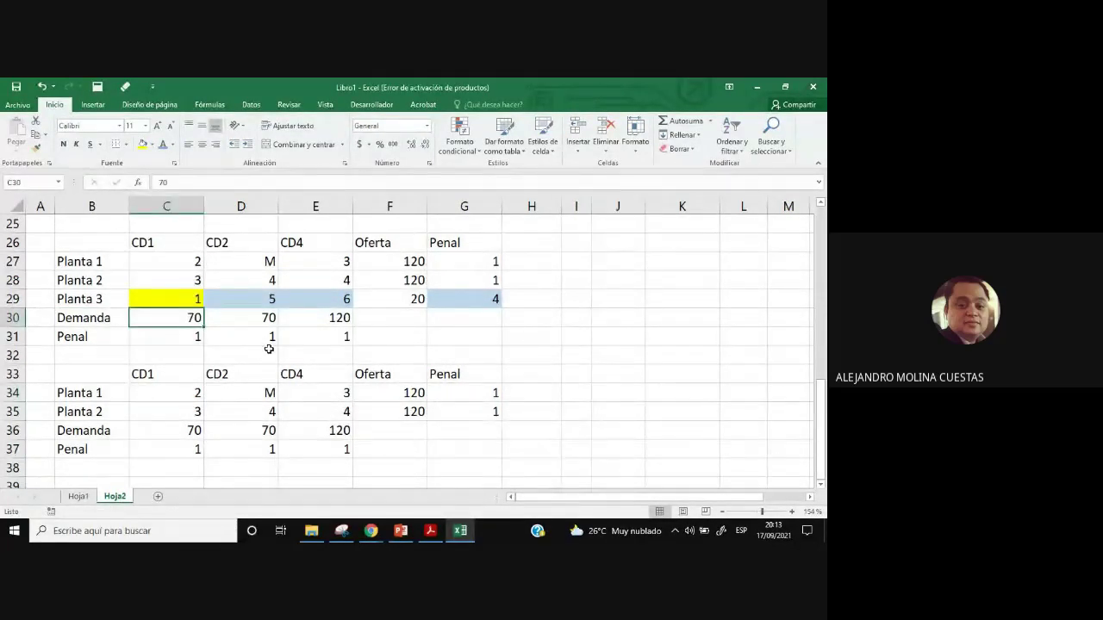
{"action": "left_click", "coordinate": [186, 430]}
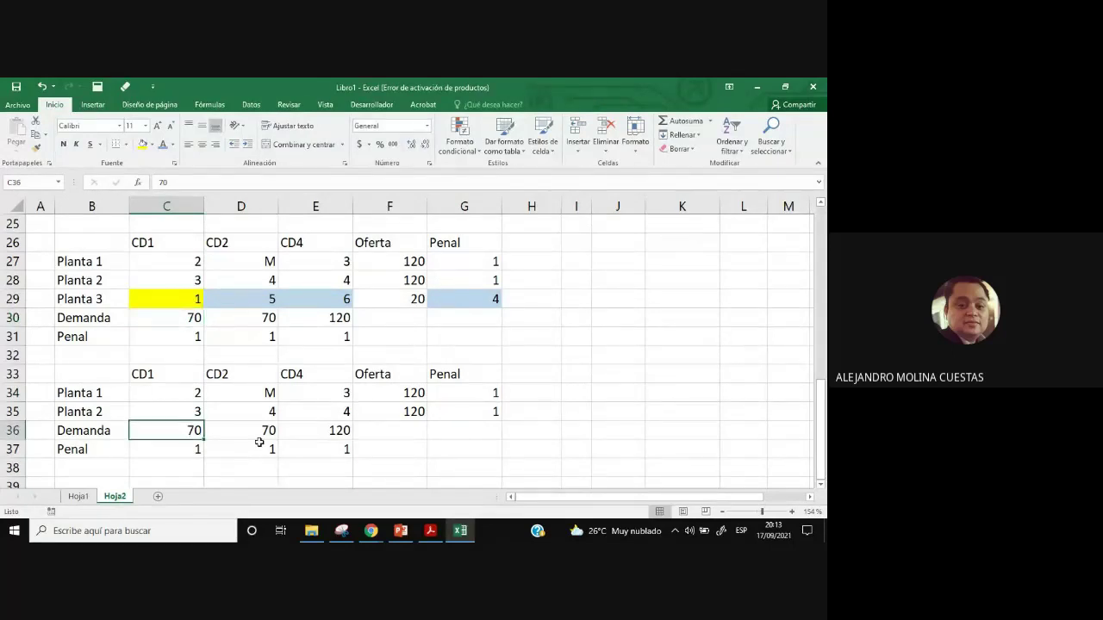
{"action": "type", "text": "50"}
{"action": "left_click", "coordinate": [410, 449]}
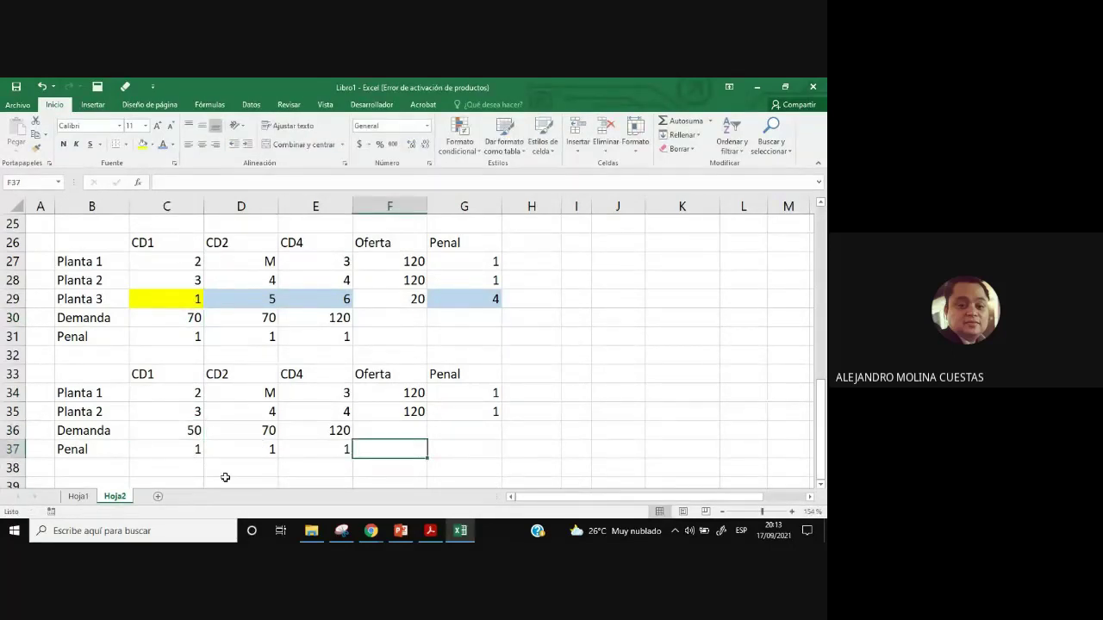
Clear the copied column penalties in C37:E37 and the row penalties in G34:G35.
{"action": "left_click_drag", "start_coordinate": [167, 450], "coordinate": [303, 448]}
{"action": "key", "text": "Delete"}
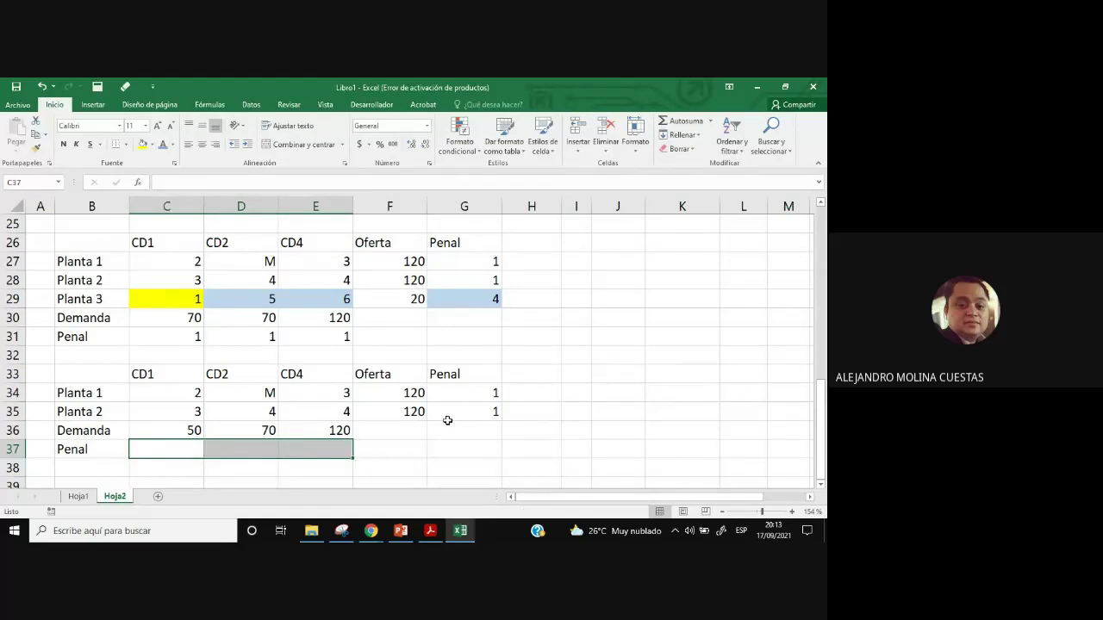
{"action": "left_click", "coordinate": [466, 393]}
{"action": "left_click_drag", "start_coordinate": [466, 393], "coordinate": [480, 413]}
{"action": "left_click", "coordinate": [574, 411]}
{"action": "key", "text": "Delete"}
{"action": "key", "text": "Right"}
{"action": "key", "text": "Right"}
{"action": "key", "text": "Down"}
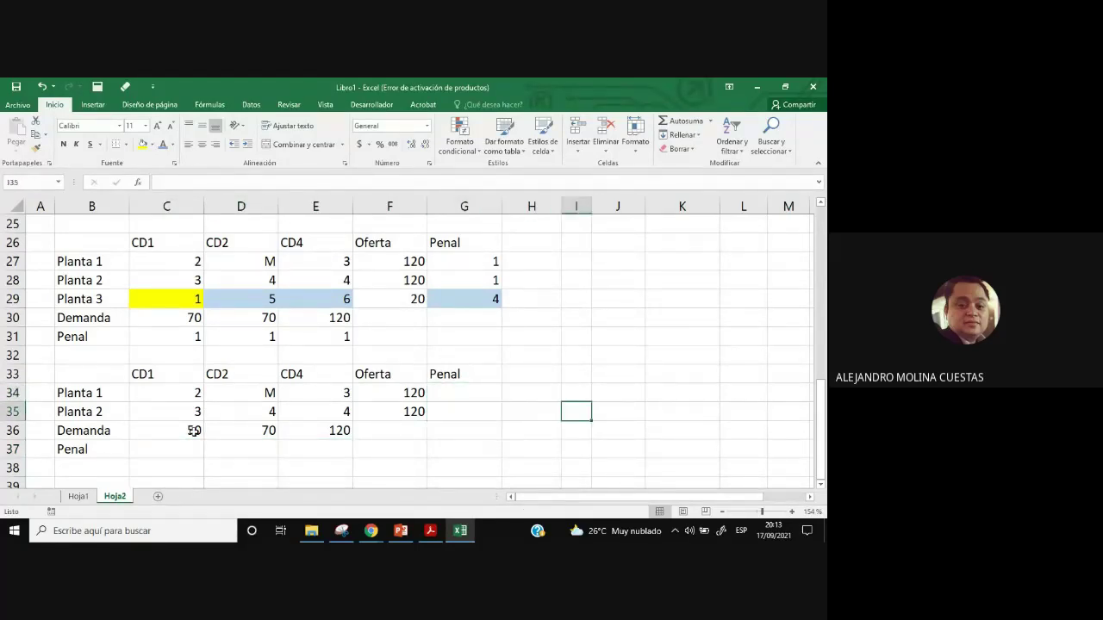
Compare the total demand in C36:E36 with the total supply in F34:F35.
{"action": "left_click_drag", "start_coordinate": [192, 431], "coordinate": [340, 431]}
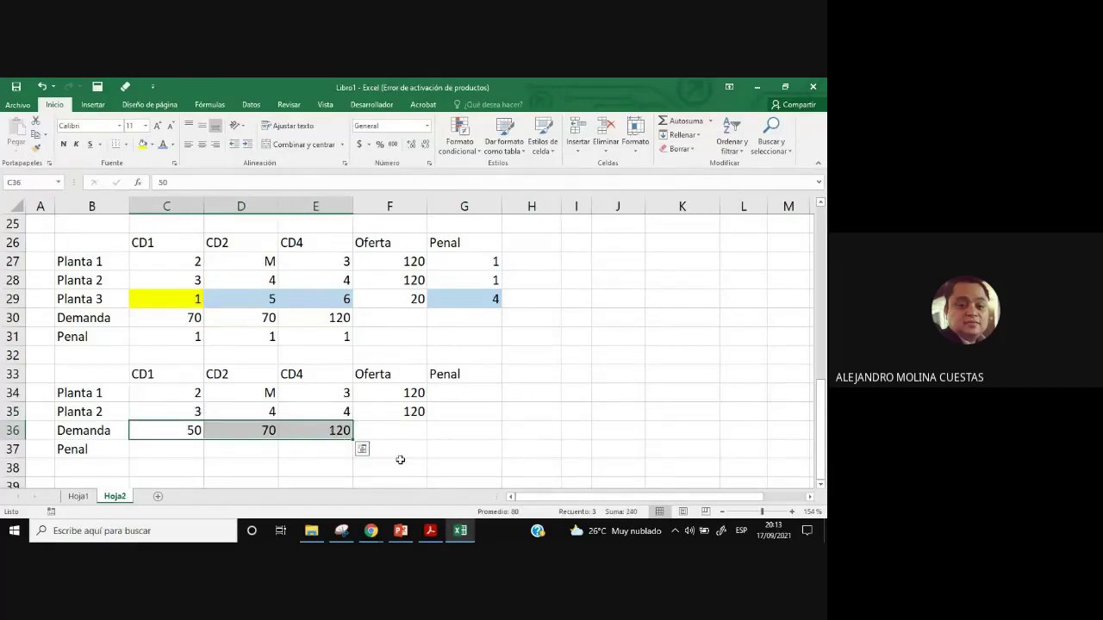
{"action": "left_click_drag", "start_coordinate": [412, 400], "coordinate": [414, 412]}
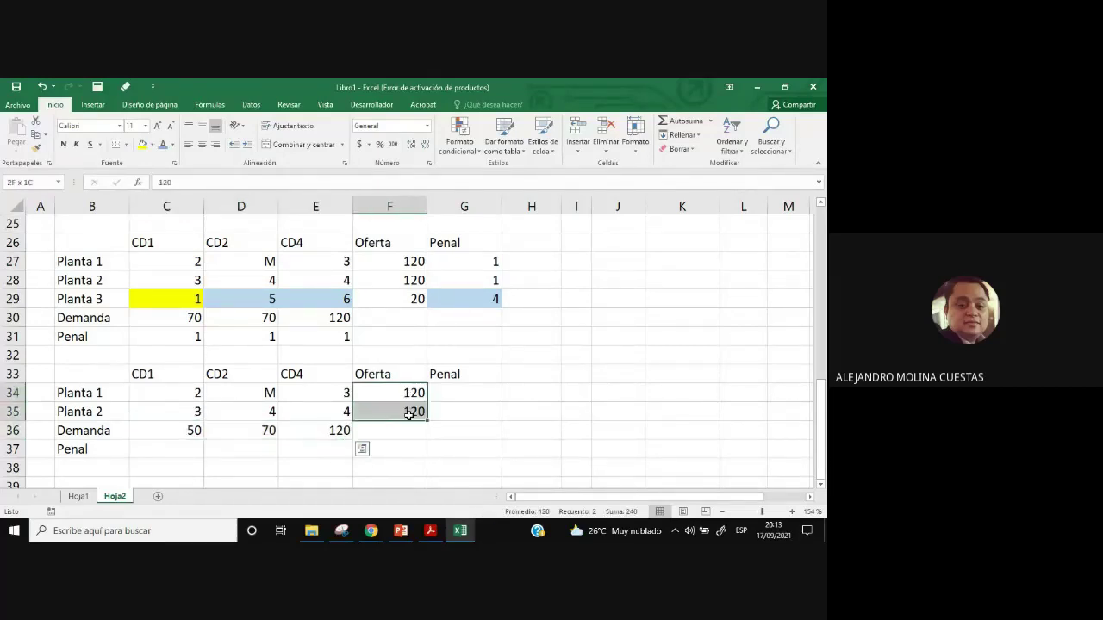
{"action": "left_click", "coordinate": [609, 412]}
{"action": "scroll", "coordinate": [388, 419], "scroll_direction": "down", "scroll_amount": 1}
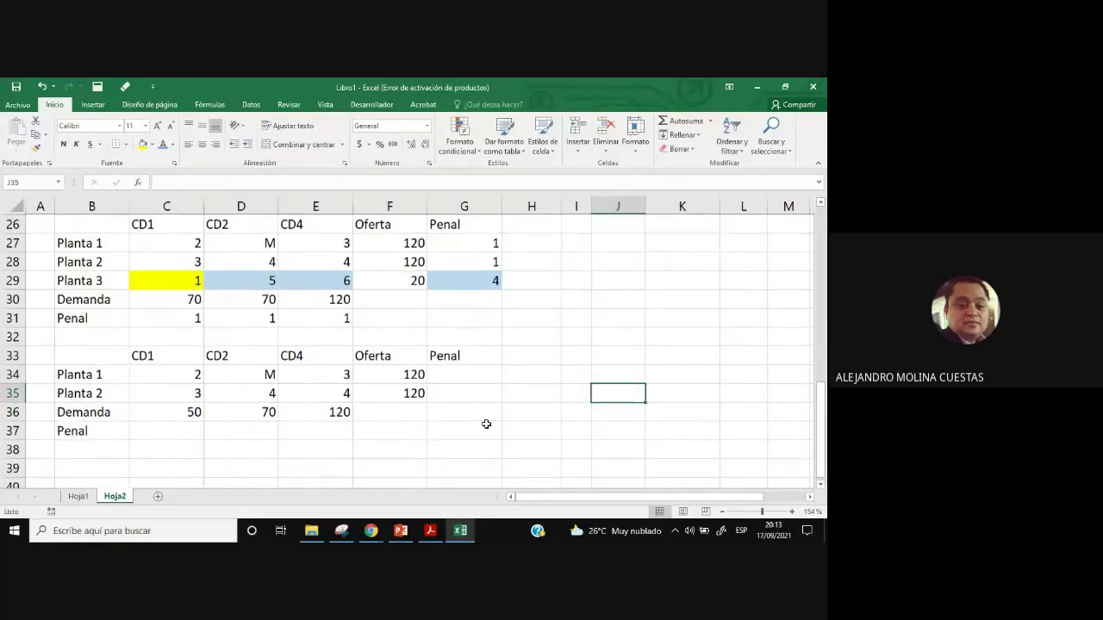
Work out the CD1 penalty from the costs in C34:C35 and enter 1 in C37.
{"action": "left_click", "coordinate": [192, 399]}
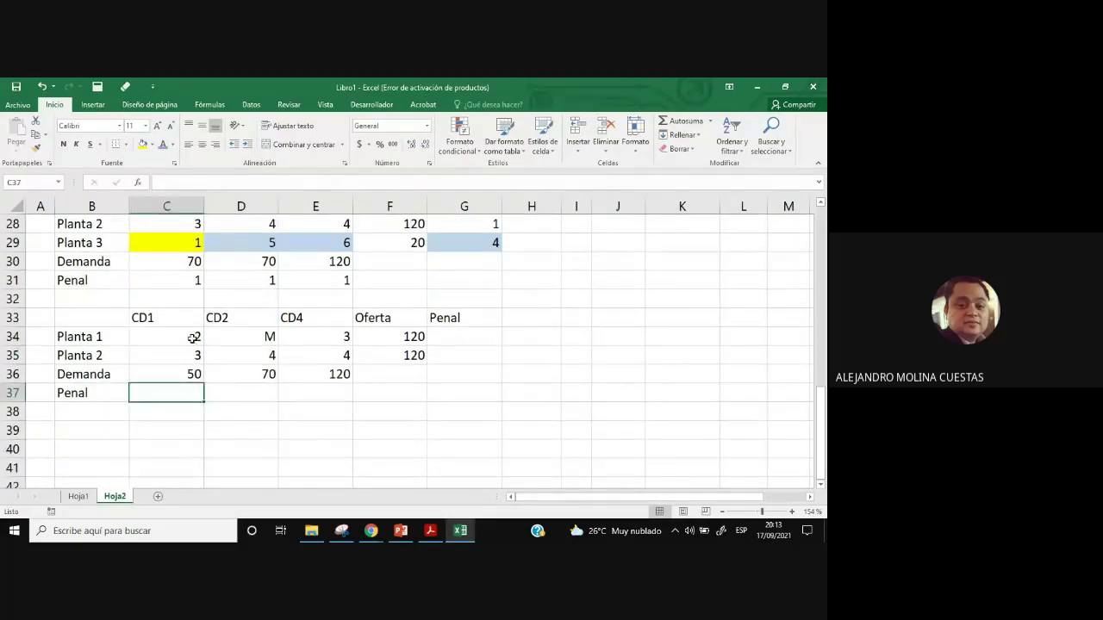
{"action": "left_click_drag", "start_coordinate": [193, 338], "coordinate": [195, 356]}
{"action": "left_click", "coordinate": [183, 392]}
{"action": "type", "text": "1"}
{"action": "left_click", "coordinate": [255, 407]}
Enter M-4 as the CD2 penalty in D37, based on the costs in D34:D35, and align it right.
{"action": "left_click", "coordinate": [271, 337]}
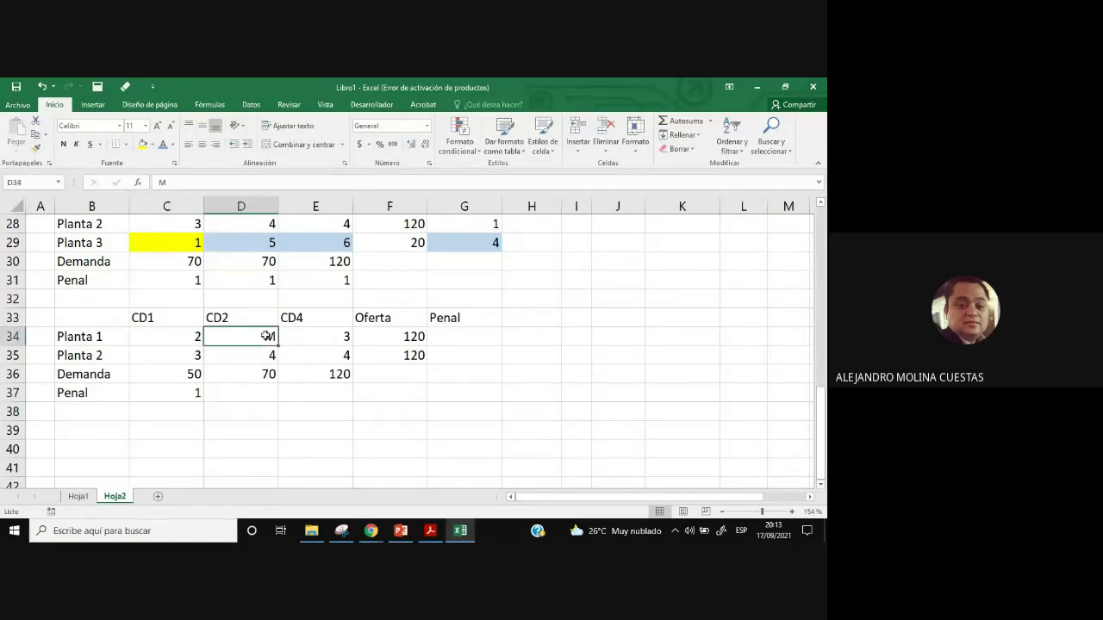
{"action": "left_click", "coordinate": [266, 354]}
{"action": "left_click", "coordinate": [270, 396]}
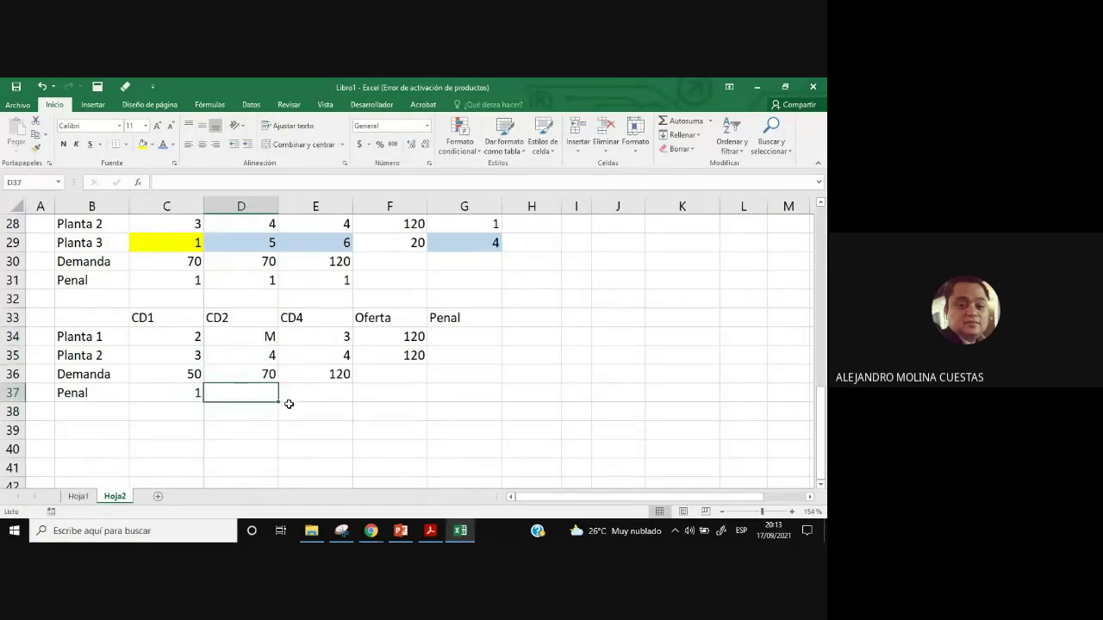
{"action": "type", "text": "M-4"}
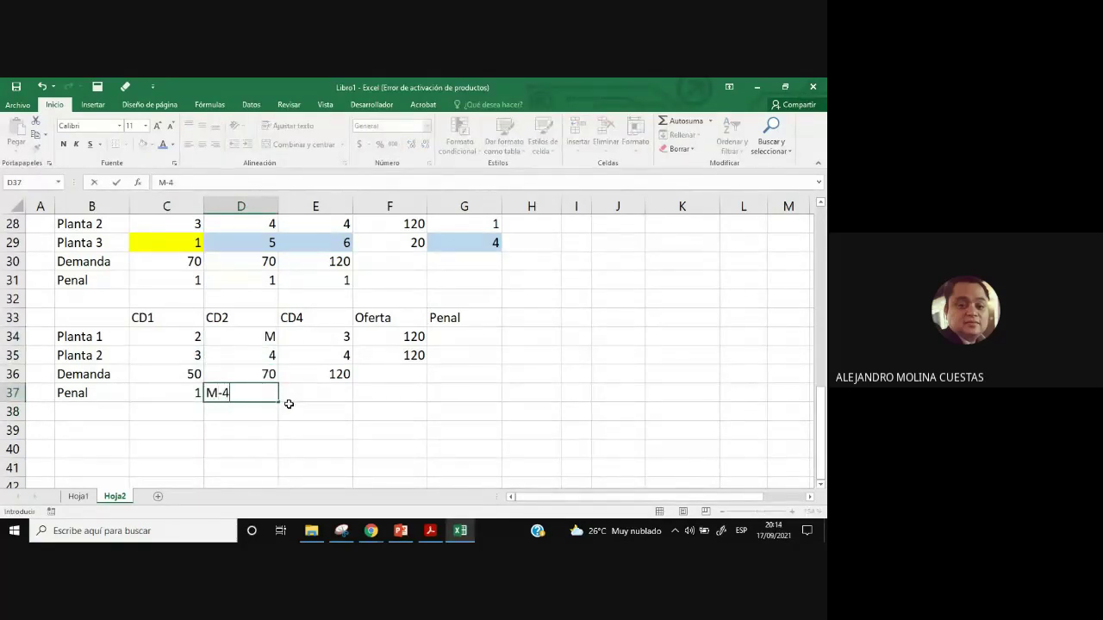
{"action": "key", "text": "ctrl+Return"}
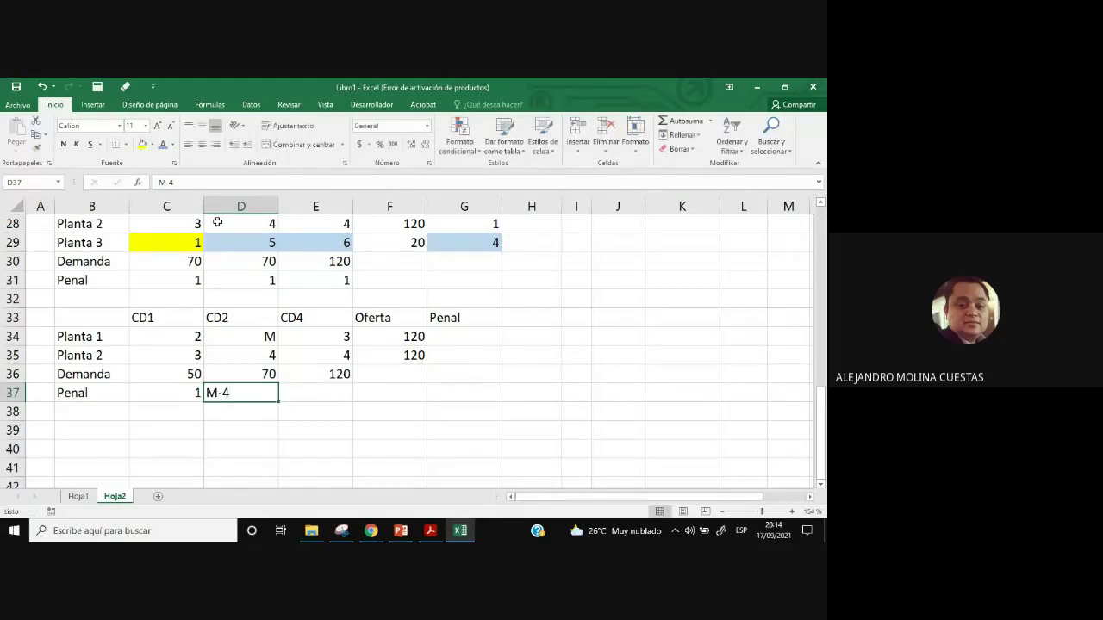
{"action": "left_click", "coordinate": [215, 145]}
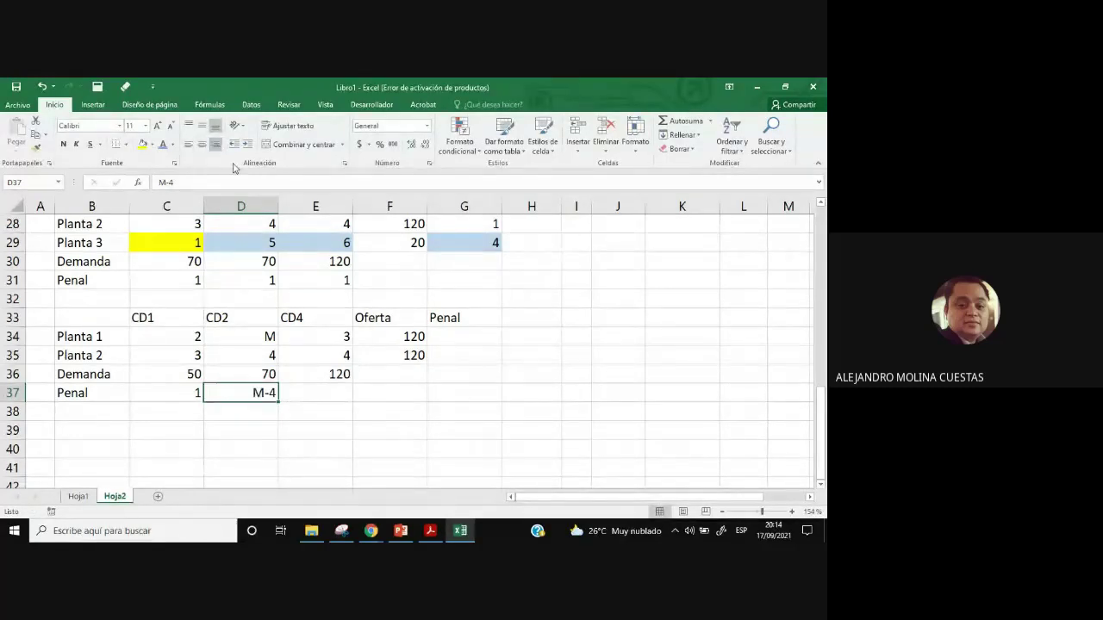
{"action": "left_click", "coordinate": [392, 426]}
Enter 1 as the CD4 penalty in E37 and check the three column penalties against the costs in C34:E35.
{"action": "left_click", "coordinate": [342, 394]}
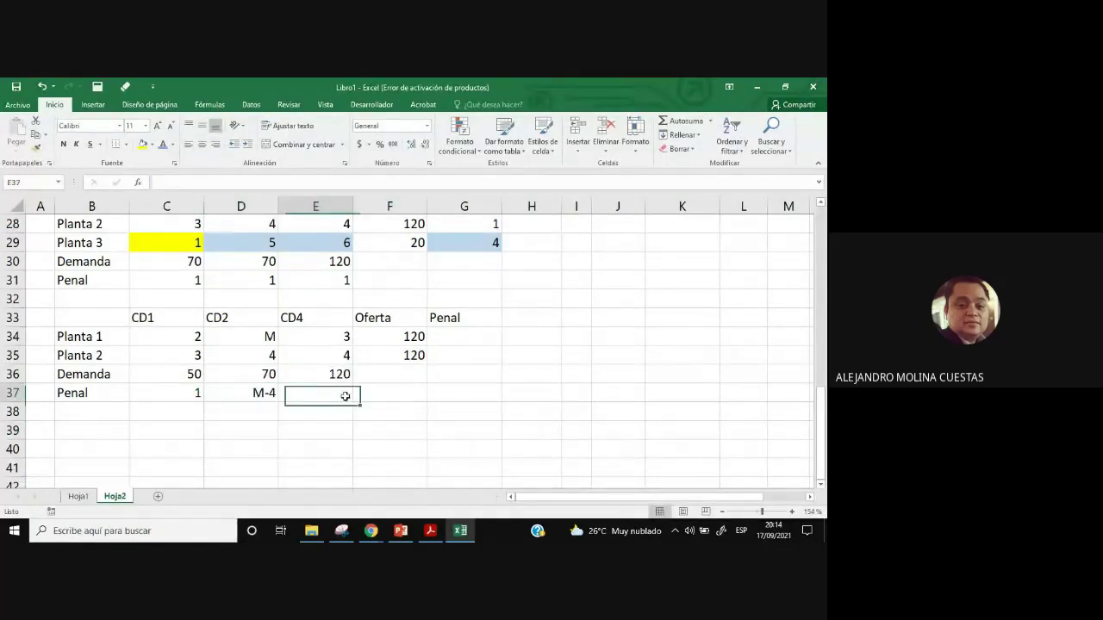
{"action": "type", "text": "1"}
{"action": "left_click_drag", "start_coordinate": [441, 426], "coordinate": [455, 417]}
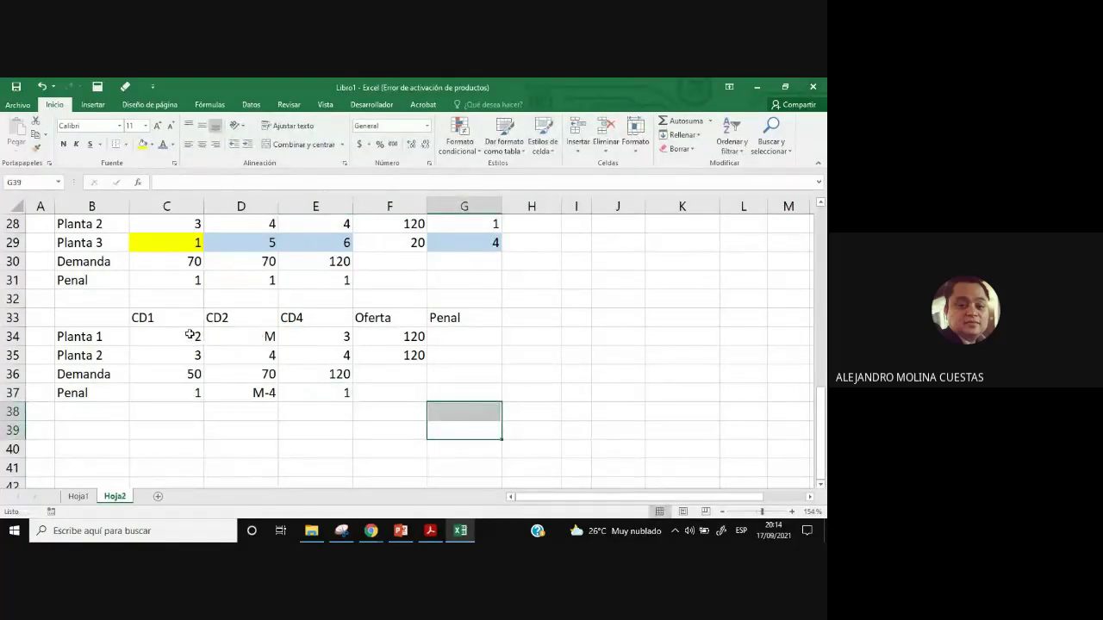
{"action": "left_click_drag", "start_coordinate": [189, 335], "coordinate": [173, 352]}
{"action": "left_click_drag", "start_coordinate": [240, 338], "coordinate": [243, 355]}
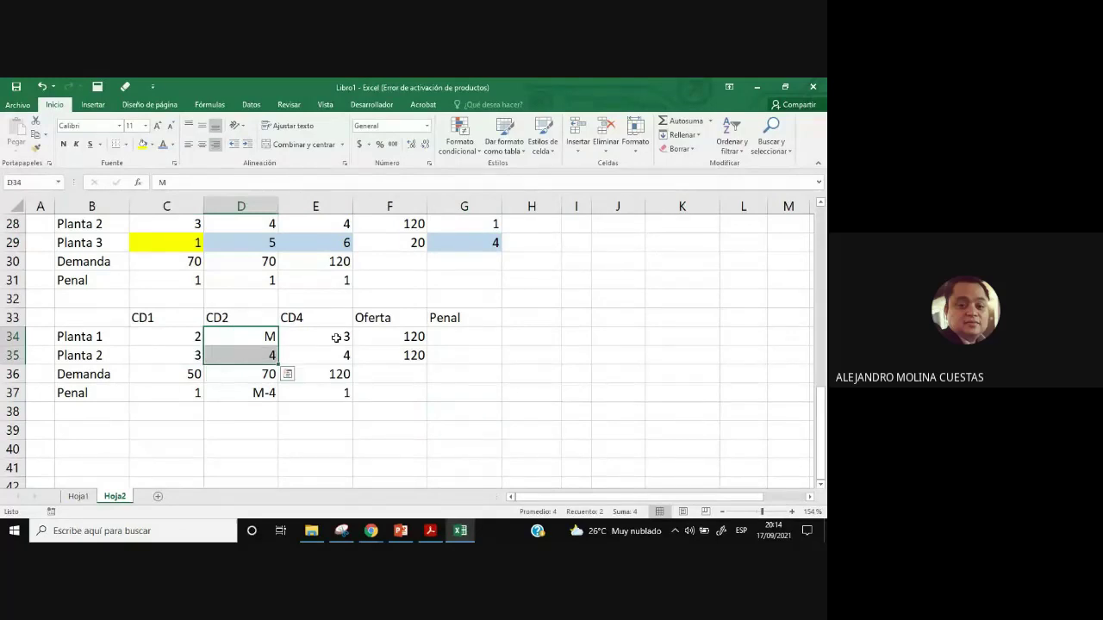
{"action": "left_click_drag", "start_coordinate": [336, 337], "coordinate": [336, 353]}
{"action": "left_click", "coordinate": [405, 393]}
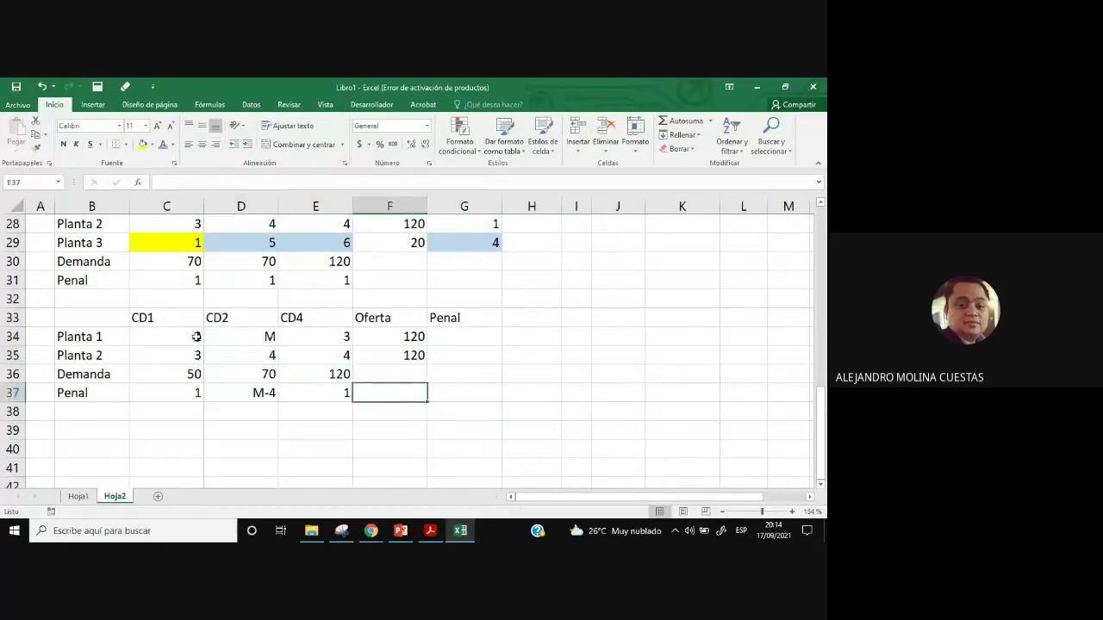
Work out the row penalties from the costs in C34:E35 and enter 1 in G34 and 1 in G35.
{"action": "left_click_drag", "start_coordinate": [196, 336], "coordinate": [341, 338]}
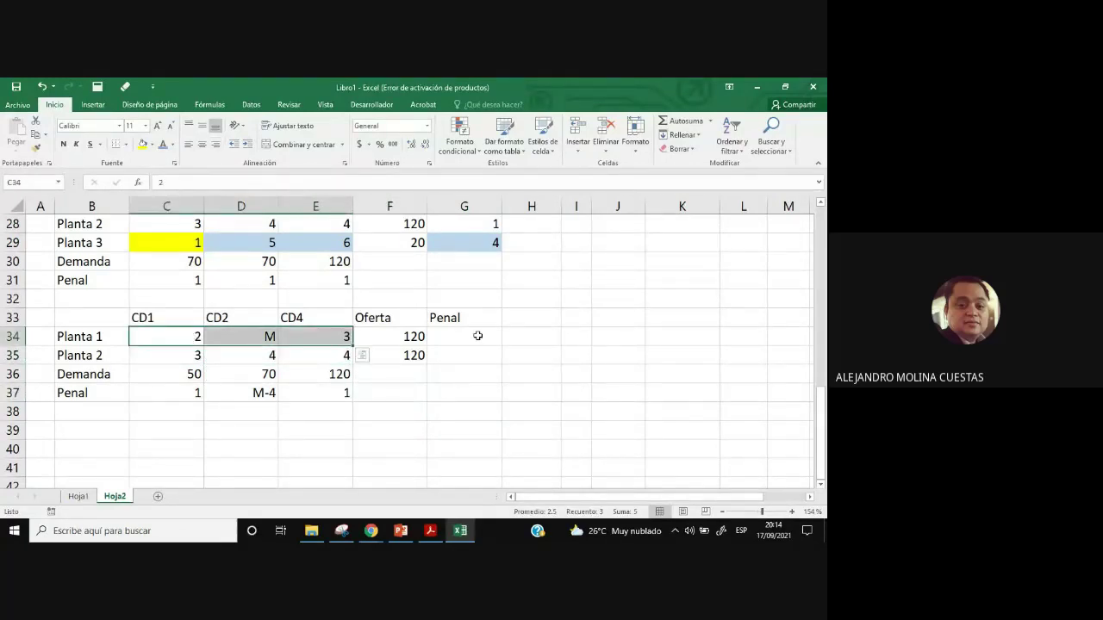
{"action": "left_click", "coordinate": [477, 335]}
{"action": "type", "text": "1"}
{"action": "left_click", "coordinate": [470, 394]}
{"action": "left_click", "coordinate": [190, 353]}
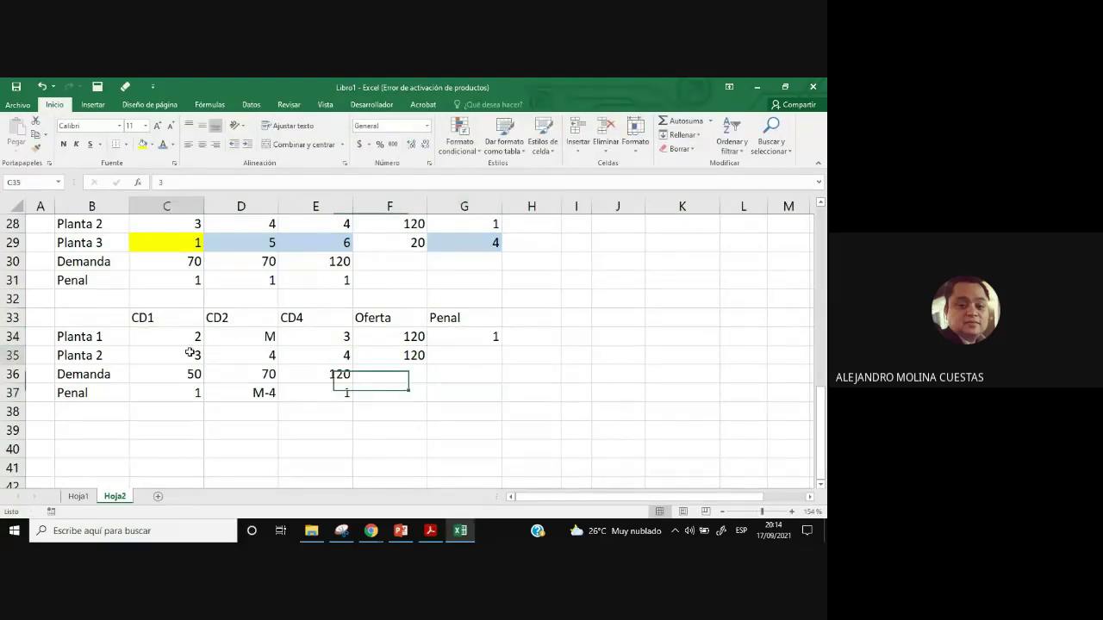
{"action": "left_click_drag", "start_coordinate": [189, 353], "coordinate": [327, 354]}
{"action": "left_click", "coordinate": [482, 357]}
{"action": "type", "text": "1"}
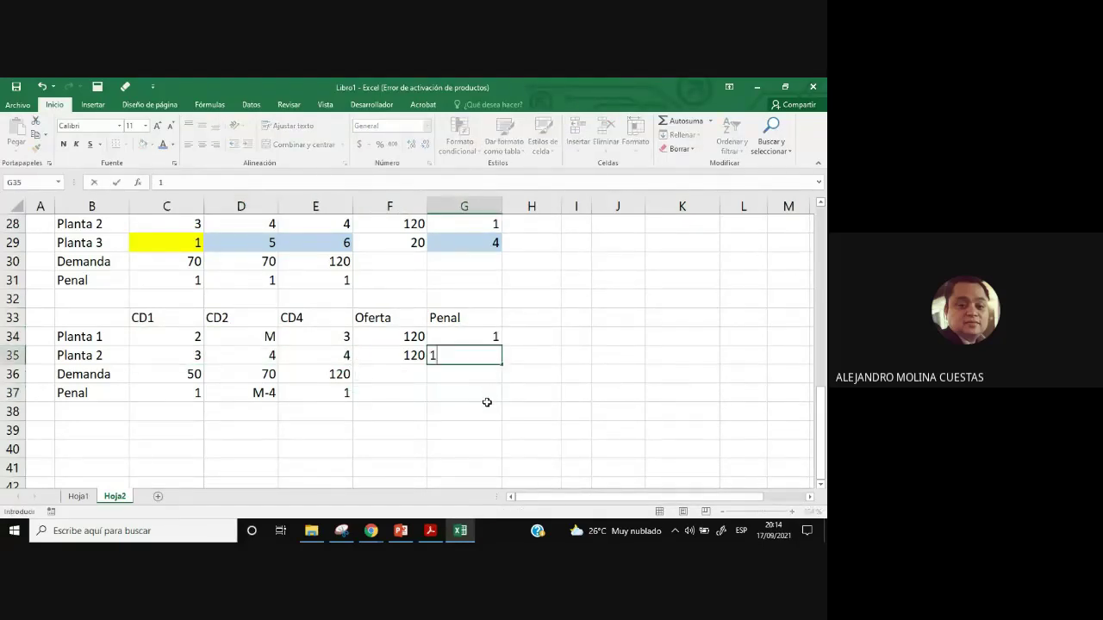
{"action": "left_click", "coordinate": [485, 407]}
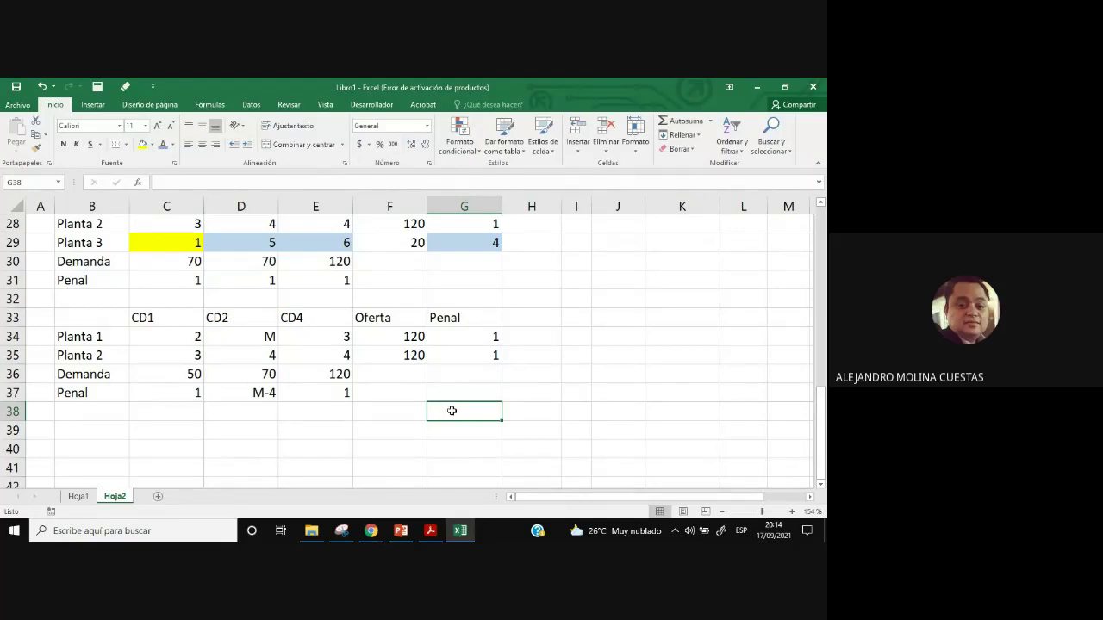
Shade the largest penalty in D37 and the CD2 costs in D34:D35 light blue.
{"action": "left_click", "coordinate": [260, 389]}
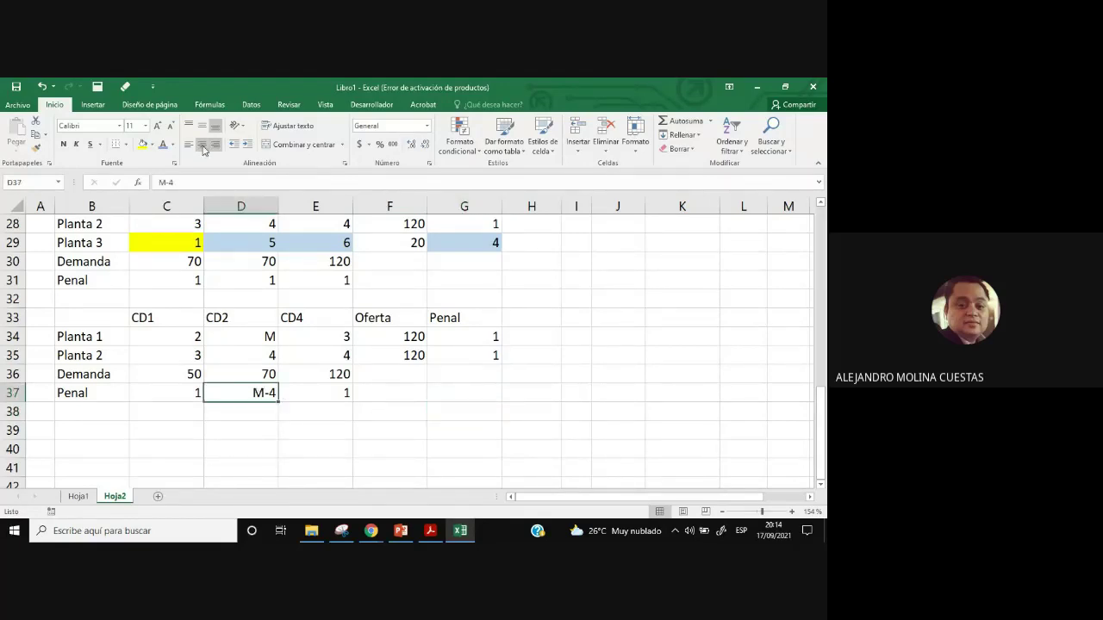
{"action": "left_click", "coordinate": [152, 144]}
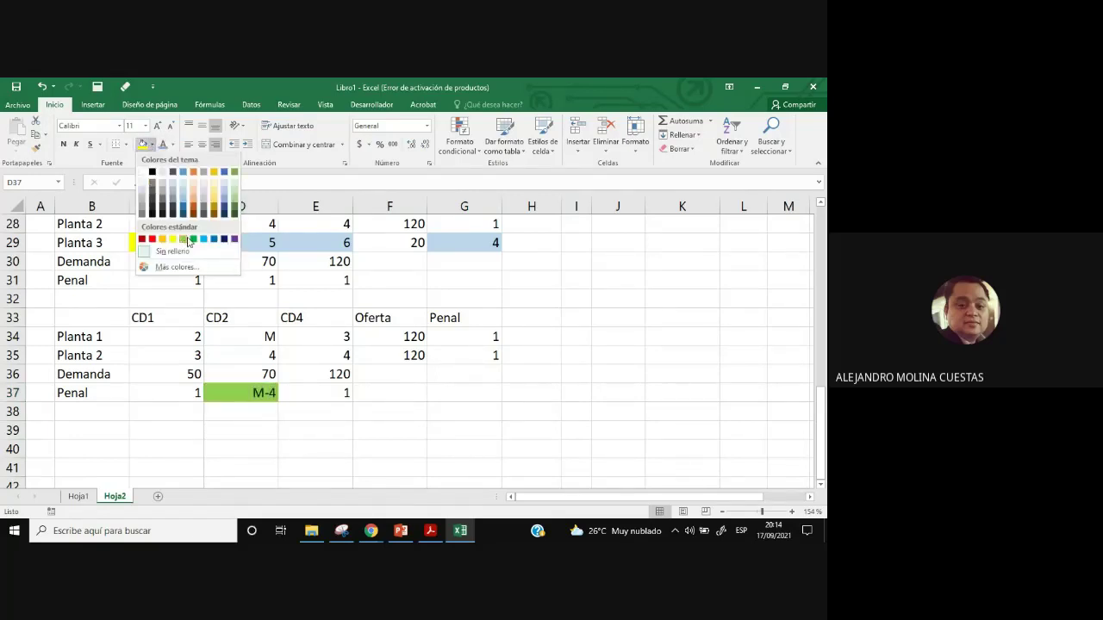
{"action": "left_click", "coordinate": [183, 194]}
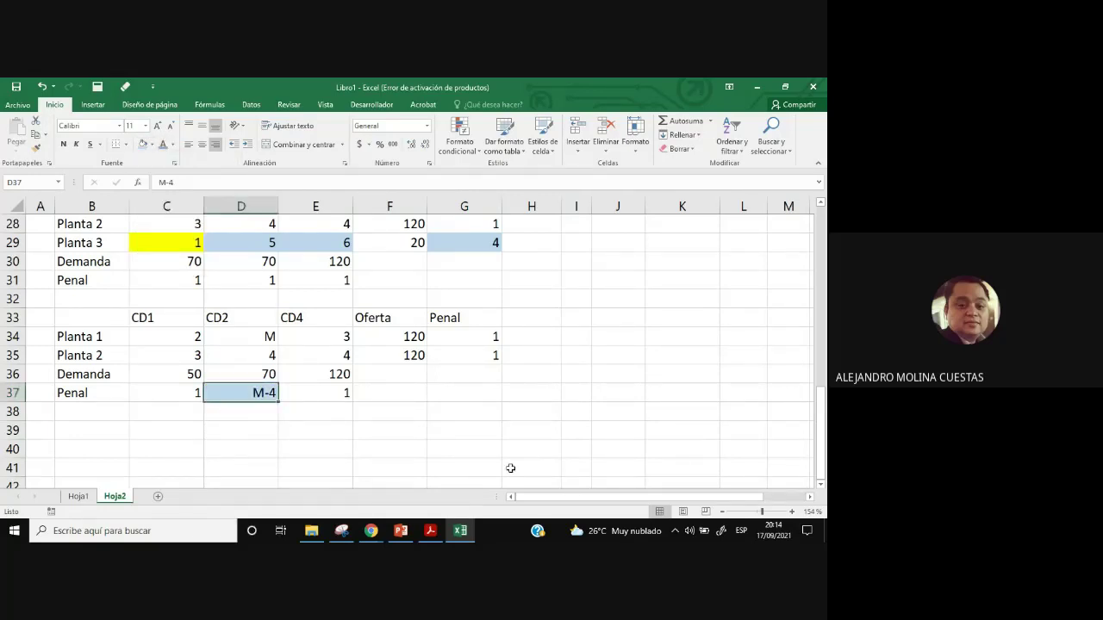
{"action": "left_click", "coordinate": [457, 431]}
{"action": "left_click_drag", "start_coordinate": [258, 336], "coordinate": [258, 355]}
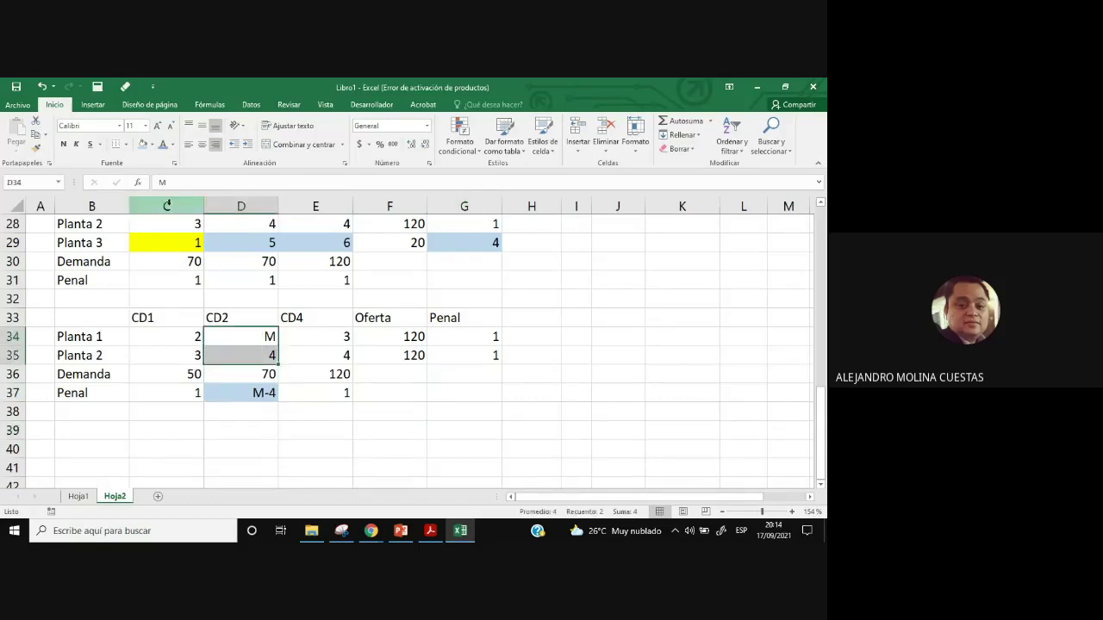
{"action": "left_click", "coordinate": [399, 408]}
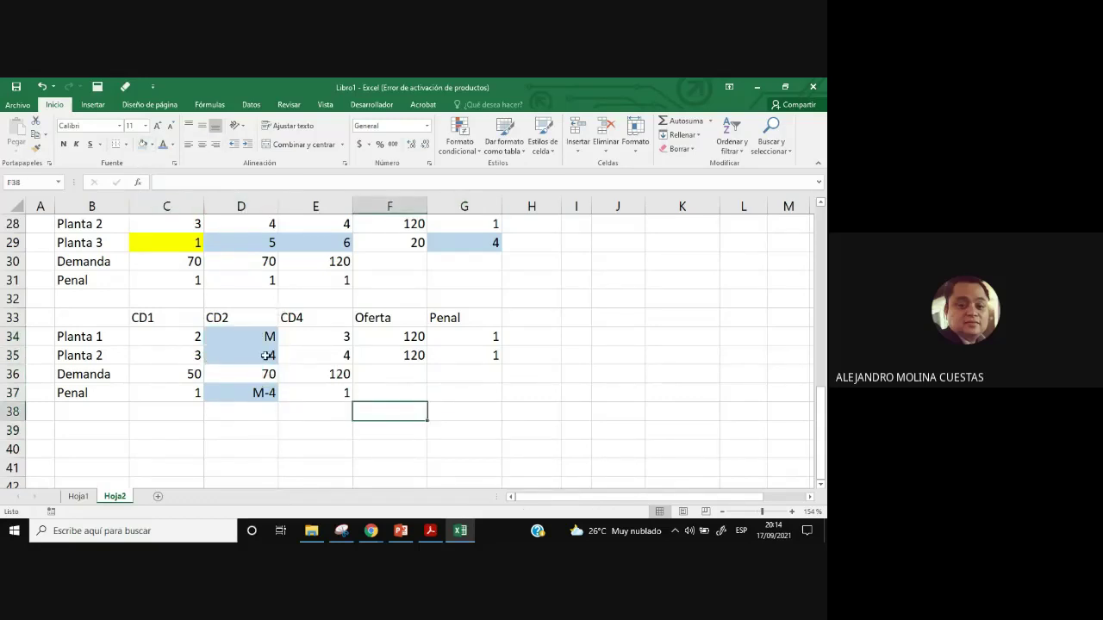
Mark the lowest CD2 cost, Planta 2's cell D35, with a yellow fill.
{"action": "left_click", "coordinate": [265, 355]}
{"action": "left_click", "coordinate": [151, 145]}
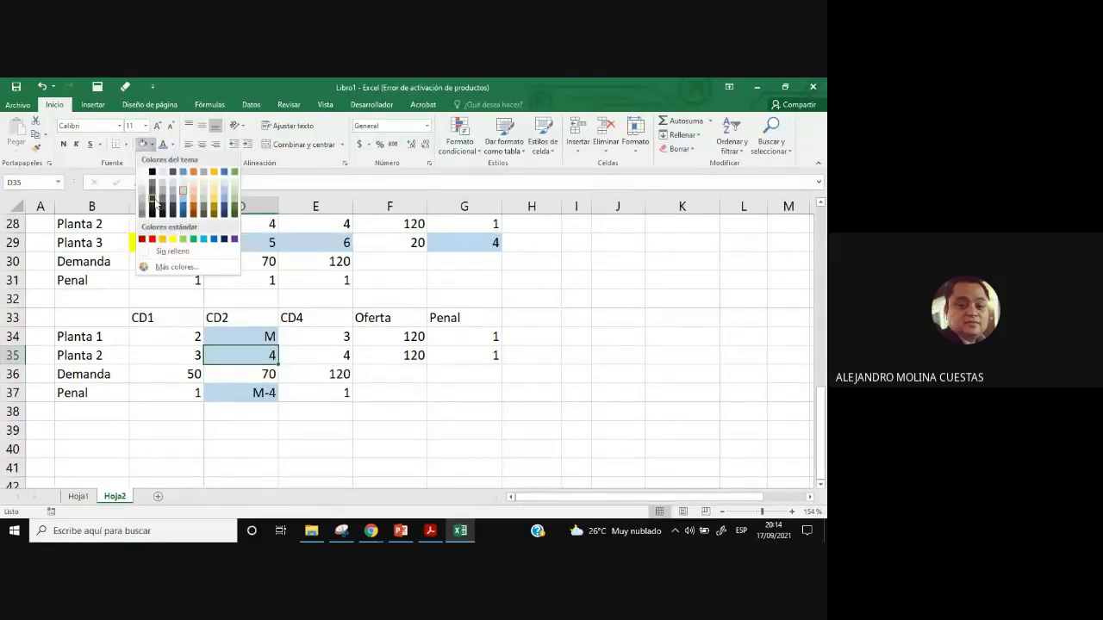
{"action": "left_click", "coordinate": [171, 242]}
{"action": "left_click", "coordinate": [508, 431]}
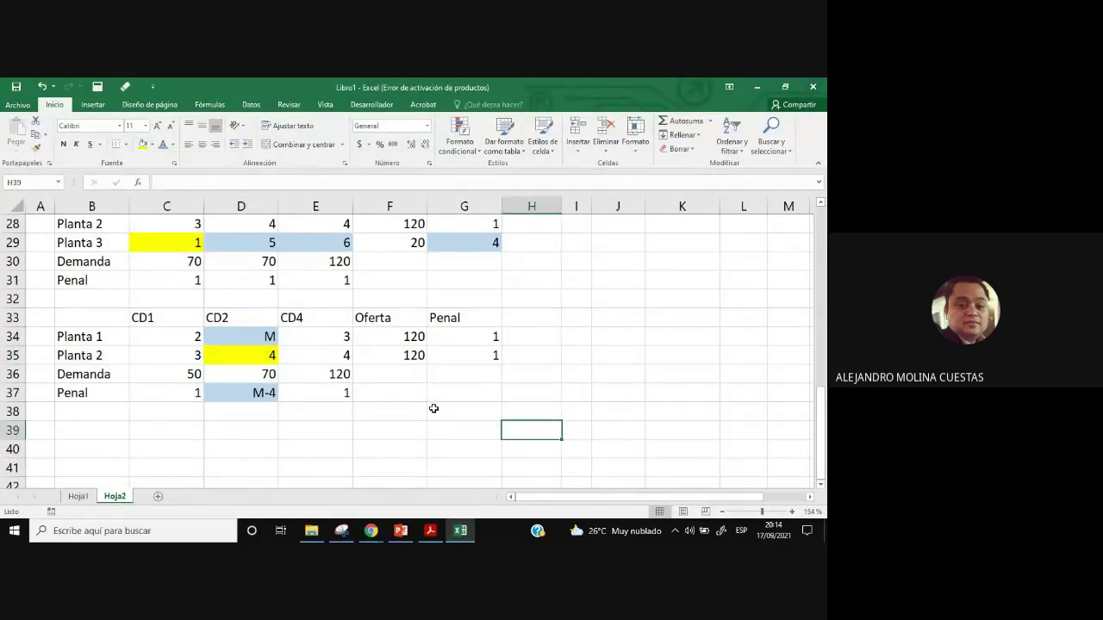
Start a new allocation record by copying the Planta 2 label from K4 to K8.
{"action": "left_click", "coordinate": [96, 365]}
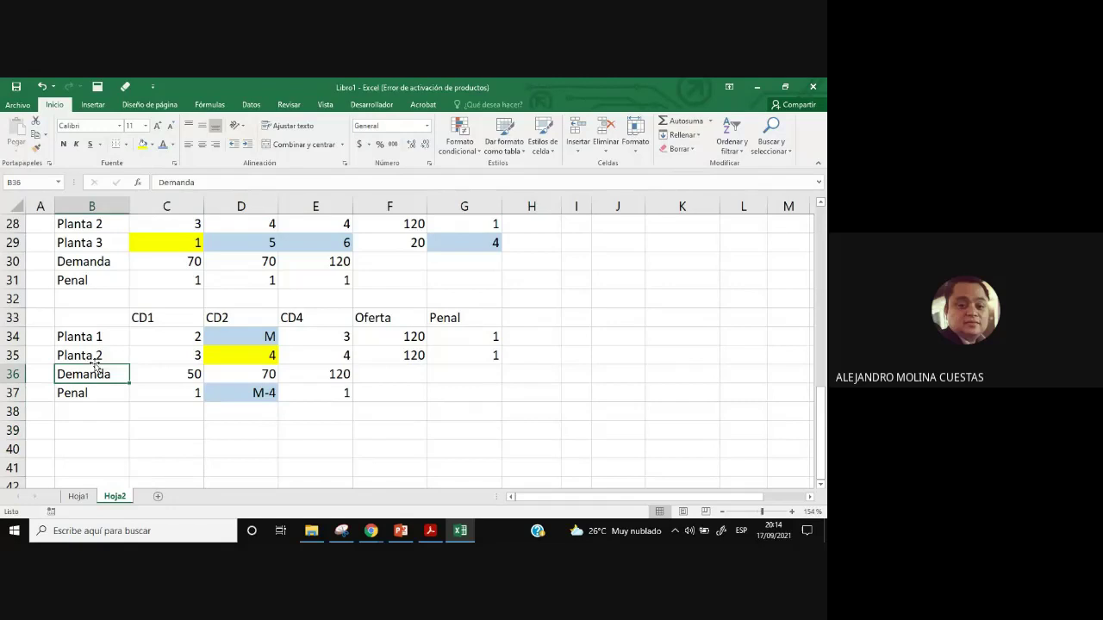
{"action": "left_click", "coordinate": [215, 323]}
{"action": "scroll", "coordinate": [632, 419], "scroll_direction": "up", "scroll_amount": 9}
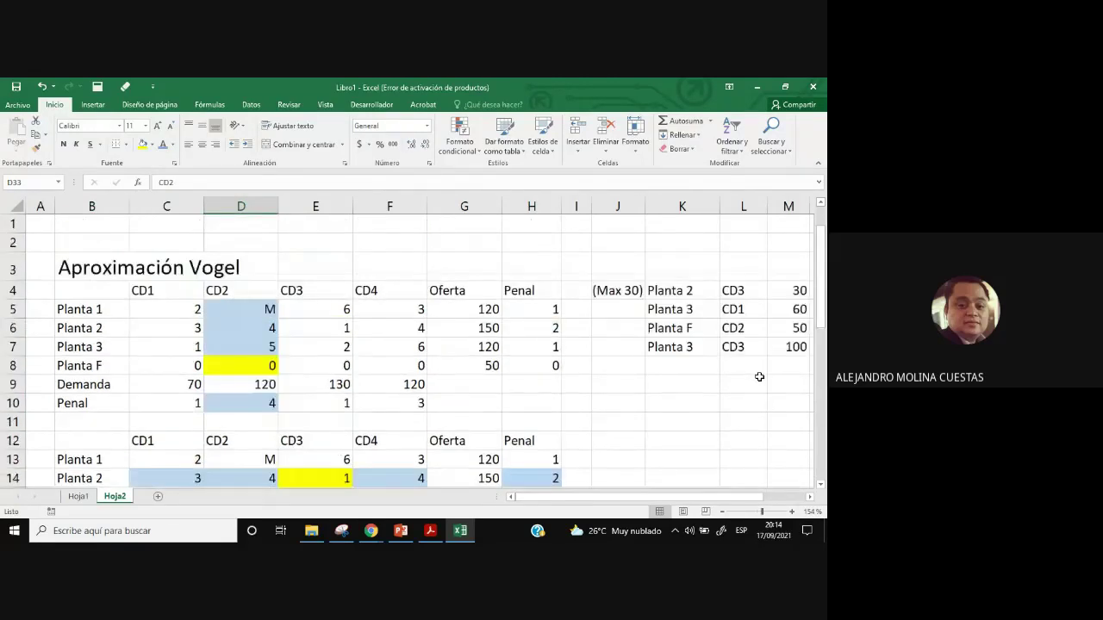
{"action": "left_click", "coordinate": [678, 293]}
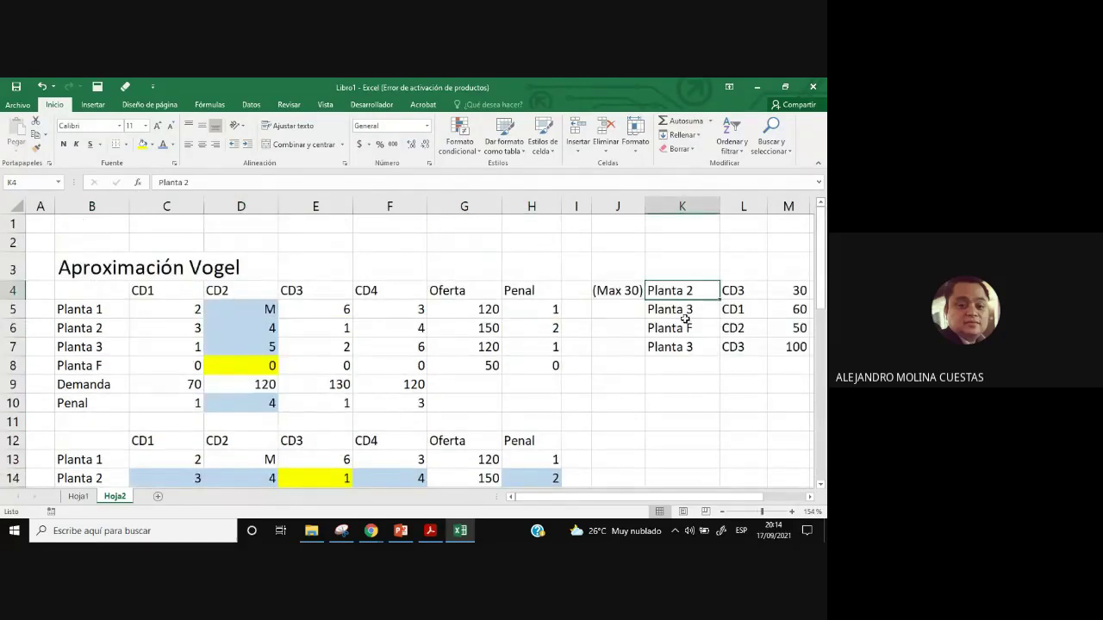
{"action": "key", "text": "ctrl+c"}
{"action": "left_click", "coordinate": [680, 365]}
{"action": "key", "text": "ctrl+v"}
{"action": "key", "text": "Down"}
{"action": "key", "text": "Down"}
{"action": "key", "text": "Down"}
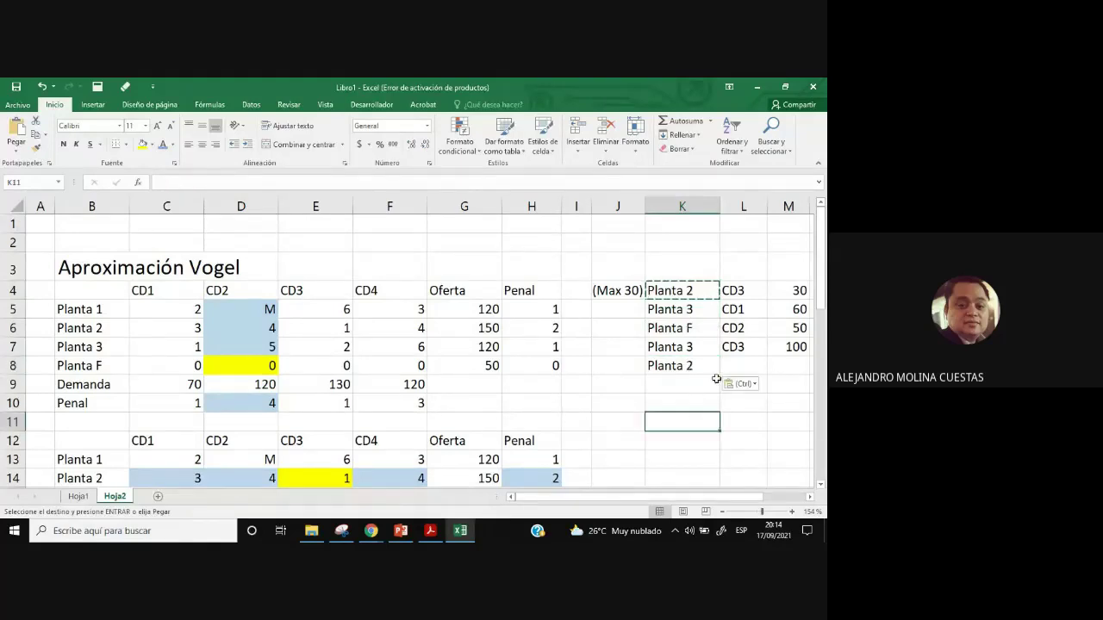
Copy the CD2 label from L6 to L8 as the destination of the new allocation.
{"action": "left_click", "coordinate": [745, 365]}
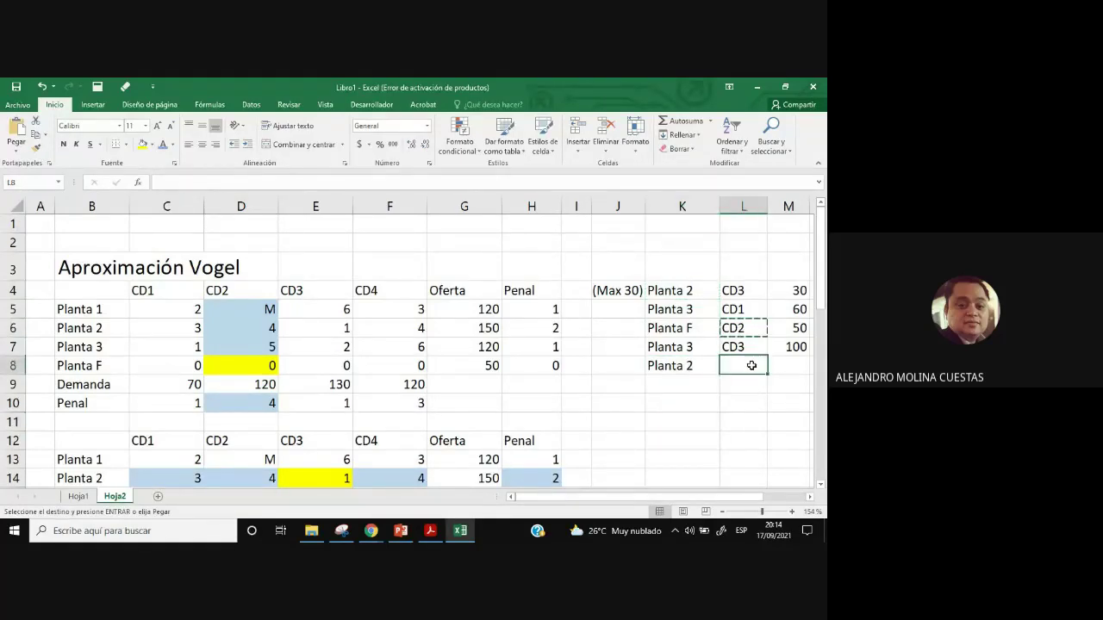
{"action": "key", "text": "ctrl+v"}
{"action": "key", "text": "Escape"}
{"action": "left_click", "coordinate": [648, 422]}
Compare Planta 2's supply in F35 with CD2's demand in D36 and enter 70 as the allocated quantity in M8.
{"action": "scroll", "coordinate": [397, 392], "scroll_direction": "down", "scroll_amount": 9}
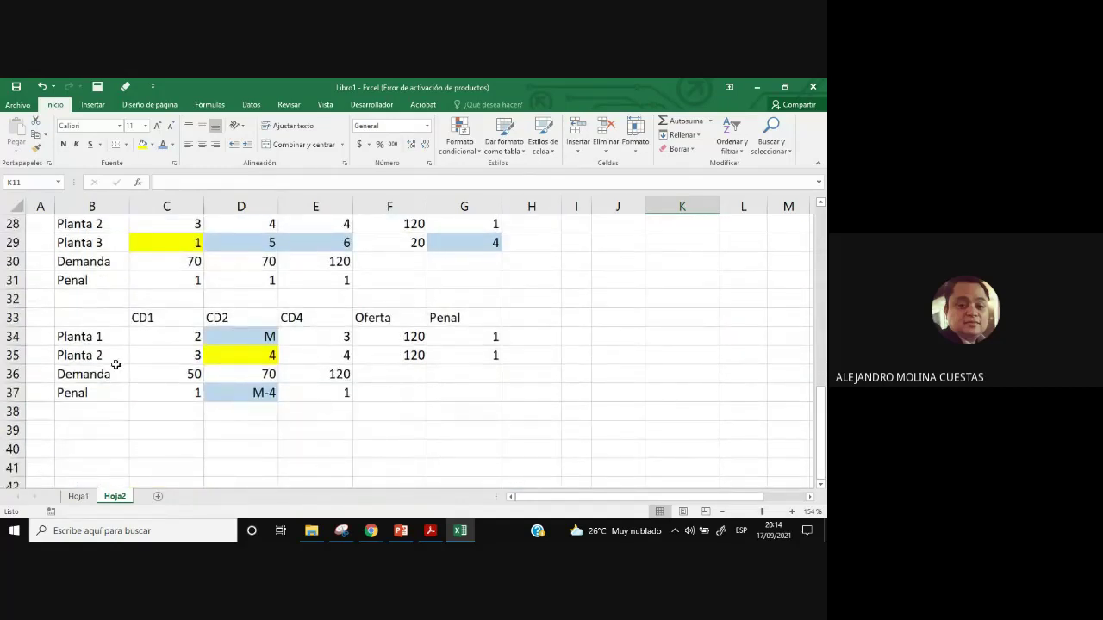
{"action": "left_click", "coordinate": [102, 361]}
{"action": "left_click", "coordinate": [391, 358]}
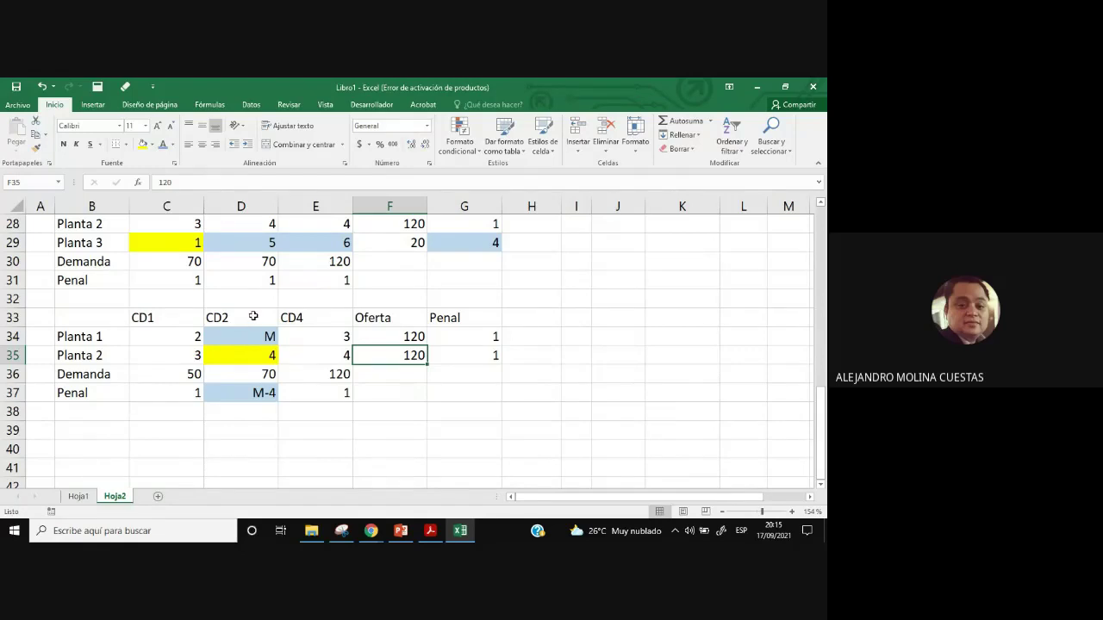
{"action": "left_click_drag", "start_coordinate": [253, 317], "coordinate": [265, 370]}
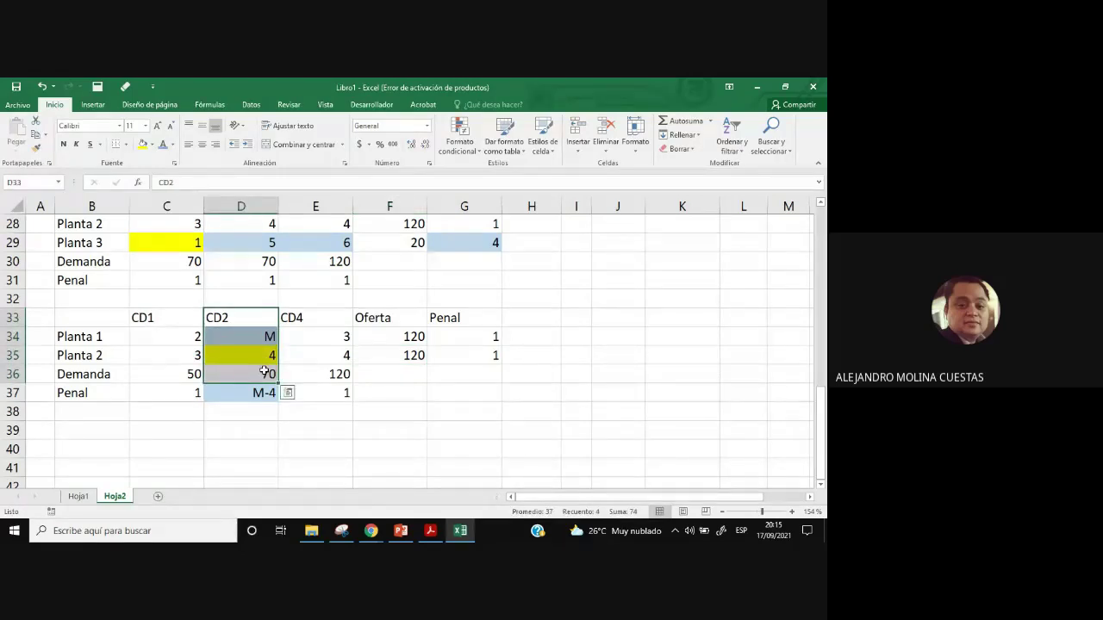
{"action": "left_click", "coordinate": [265, 373]}
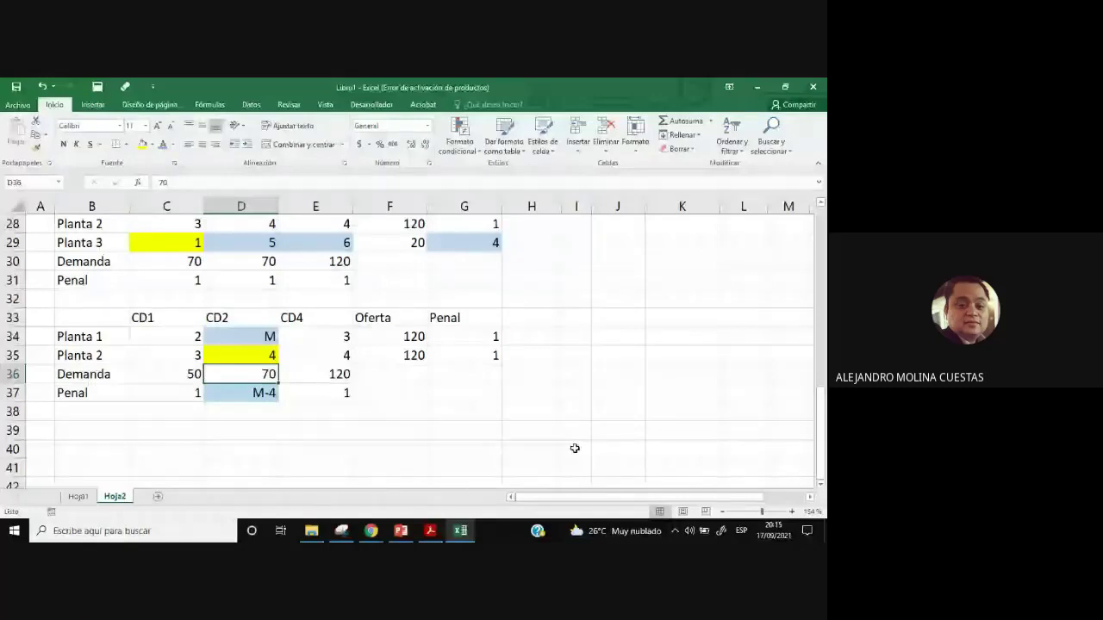
{"action": "scroll", "coordinate": [747, 298], "scroll_direction": "up", "scroll_amount": 8}
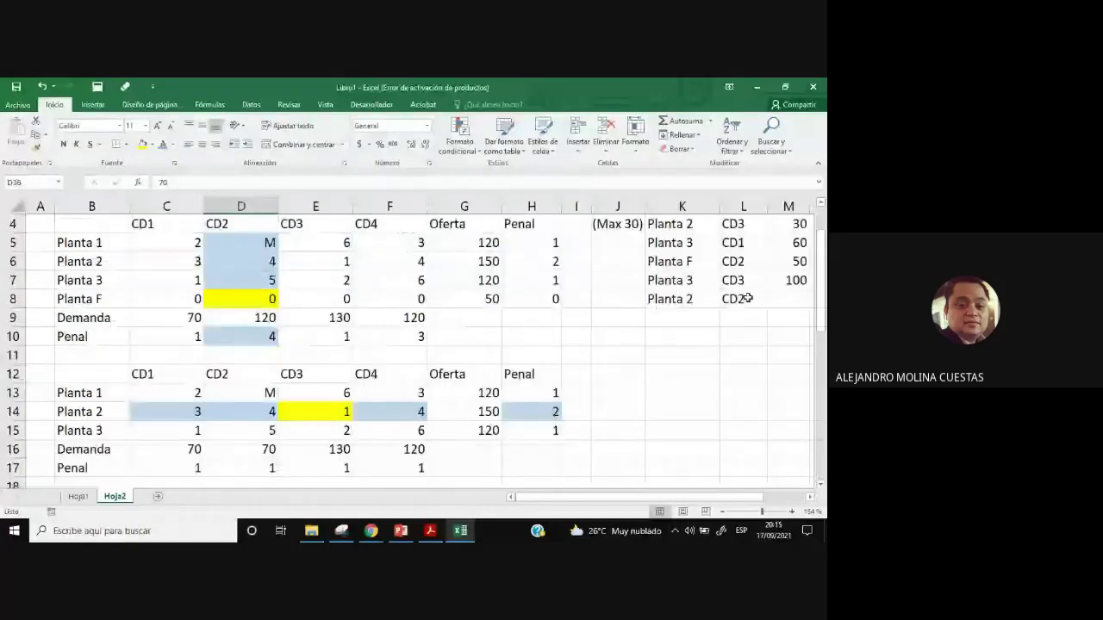
{"action": "left_click", "coordinate": [788, 299]}
{"action": "type", "text": "70"}
{"action": "key", "text": "Tab"}
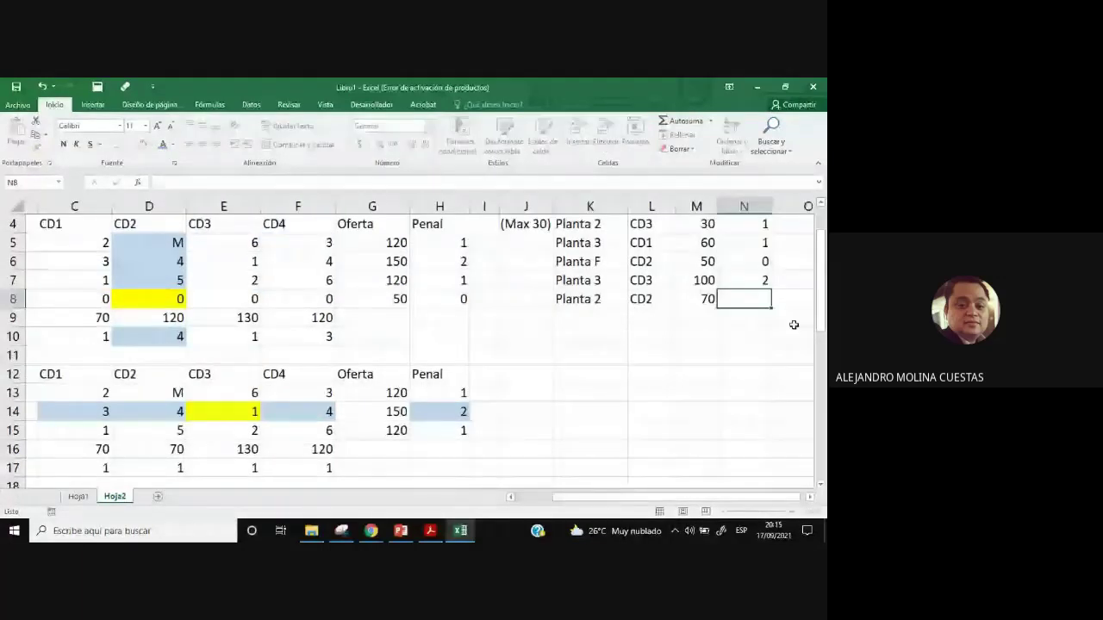
{"action": "left_click", "coordinate": [762, 355]}
Copy the row labels and CD1 column in B33:C37 to B39 to start the next reduced table.
{"action": "left_click_drag", "start_coordinate": [580, 498], "coordinate": [544, 503]}
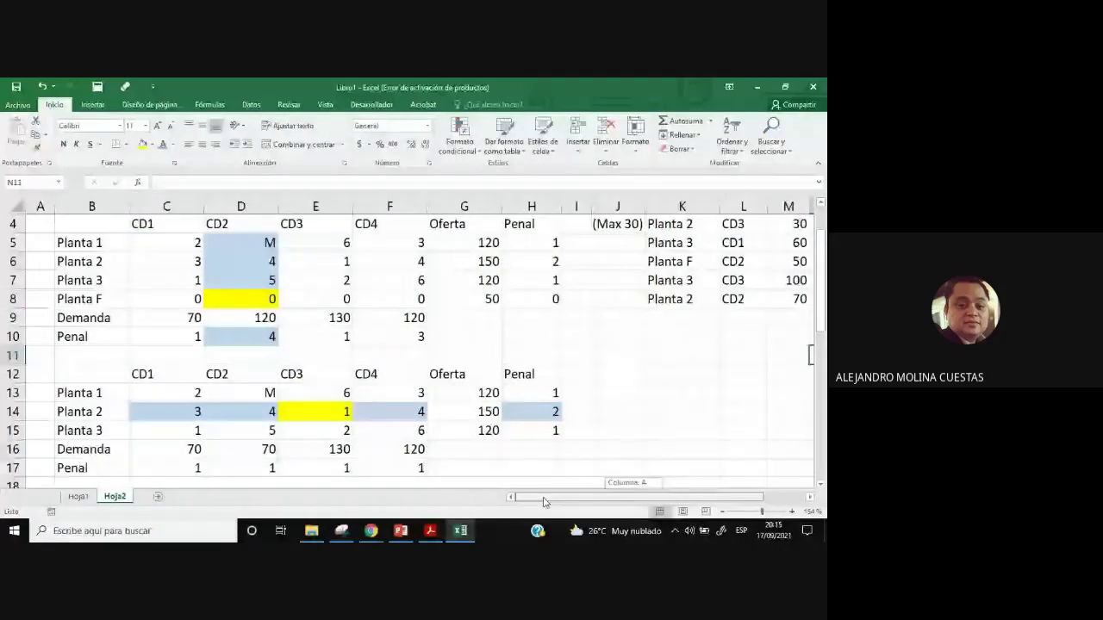
{"action": "scroll", "coordinate": [163, 322], "scroll_direction": "down", "scroll_amount": 8}
{"action": "left_click_drag", "start_coordinate": [162, 322], "coordinate": [173, 390]}
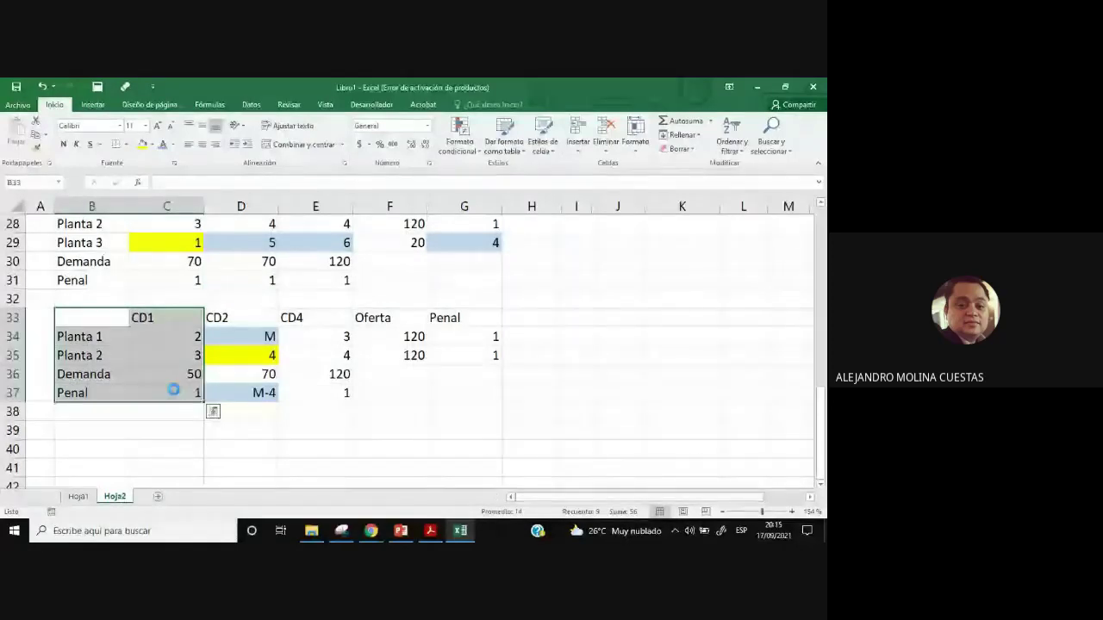
{"action": "key", "text": "ctrl+c"}
{"action": "left_click", "coordinate": [130, 430]}
{"action": "key", "text": "ctrl+v"}
{"action": "scroll", "coordinate": [345, 439], "scroll_direction": "down", "scroll_amount": 2}
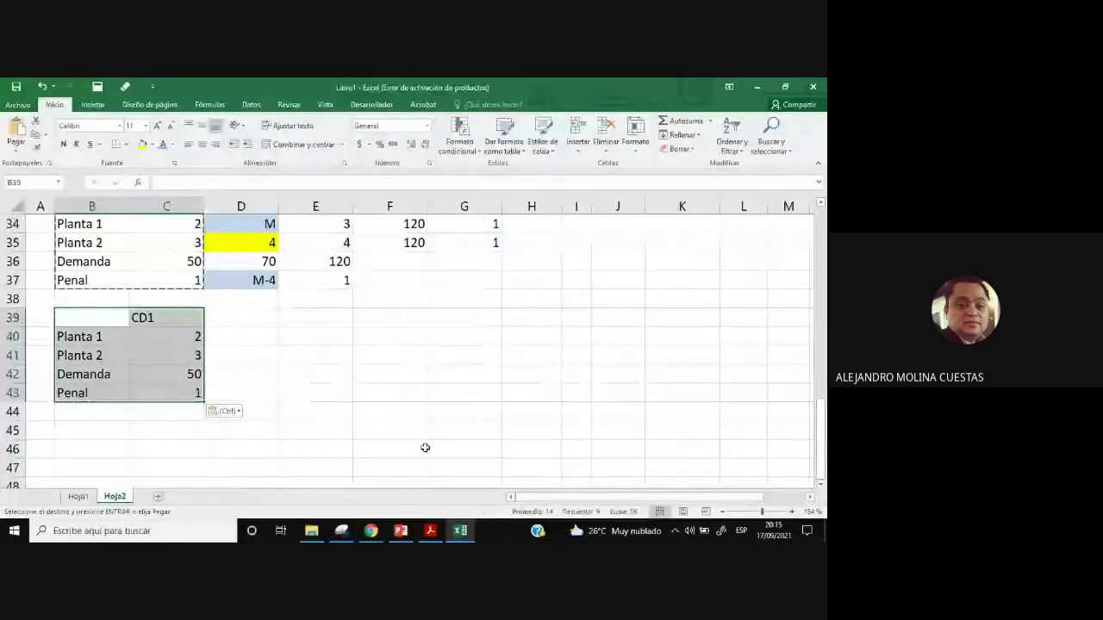
{"action": "key", "text": "Escape"}
{"action": "left_click", "coordinate": [466, 483]}
Copy the CD4, Oferta and Penal columns in E33:G37 to D39, leaving CD2 out of the reduced table.
{"action": "scroll", "coordinate": [377, 331], "scroll_direction": "up", "scroll_amount": 2}
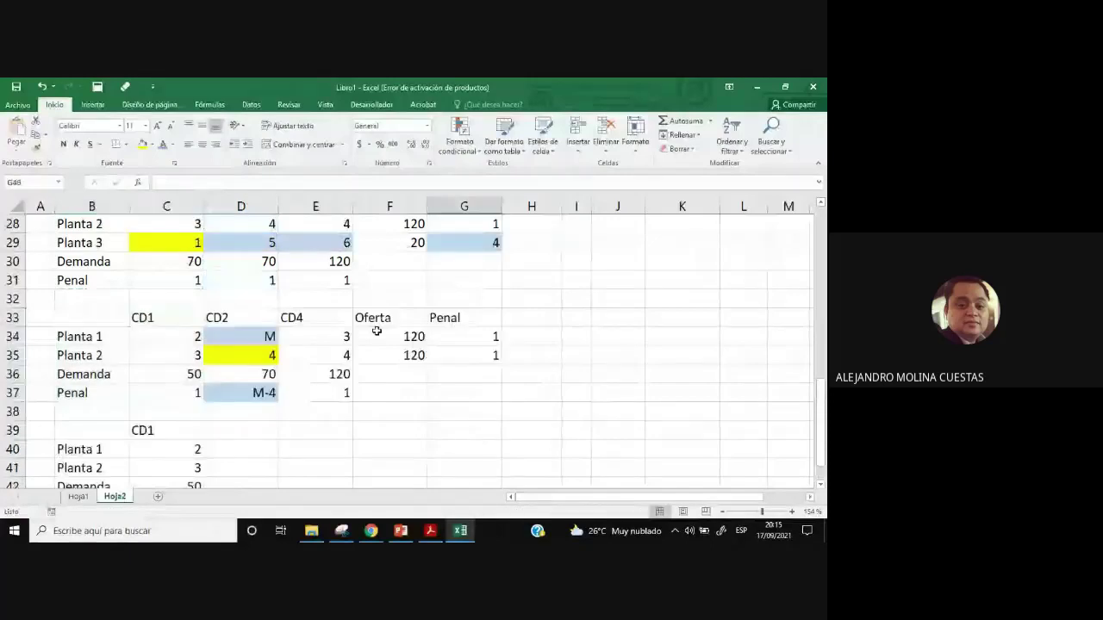
{"action": "left_click_drag", "start_coordinate": [297, 317], "coordinate": [476, 389]}
{"action": "key", "text": "ctrl+c"}
{"action": "scroll", "coordinate": [249, 383], "scroll_direction": "down", "scroll_amount": 1}
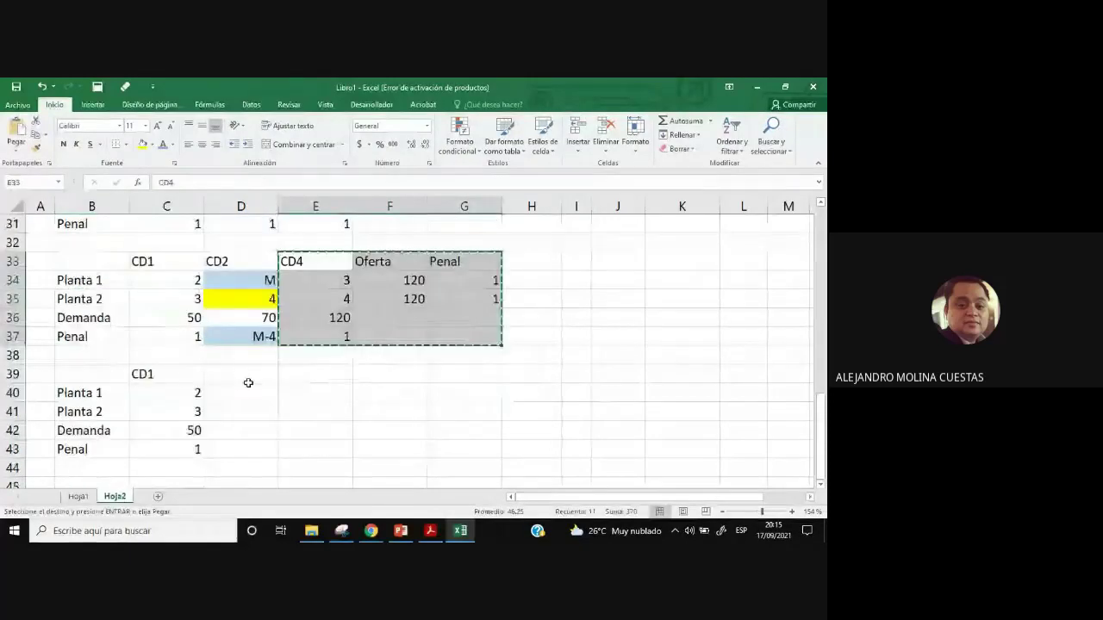
{"action": "left_click", "coordinate": [248, 382]}
{"action": "key", "text": "ctrl+v"}
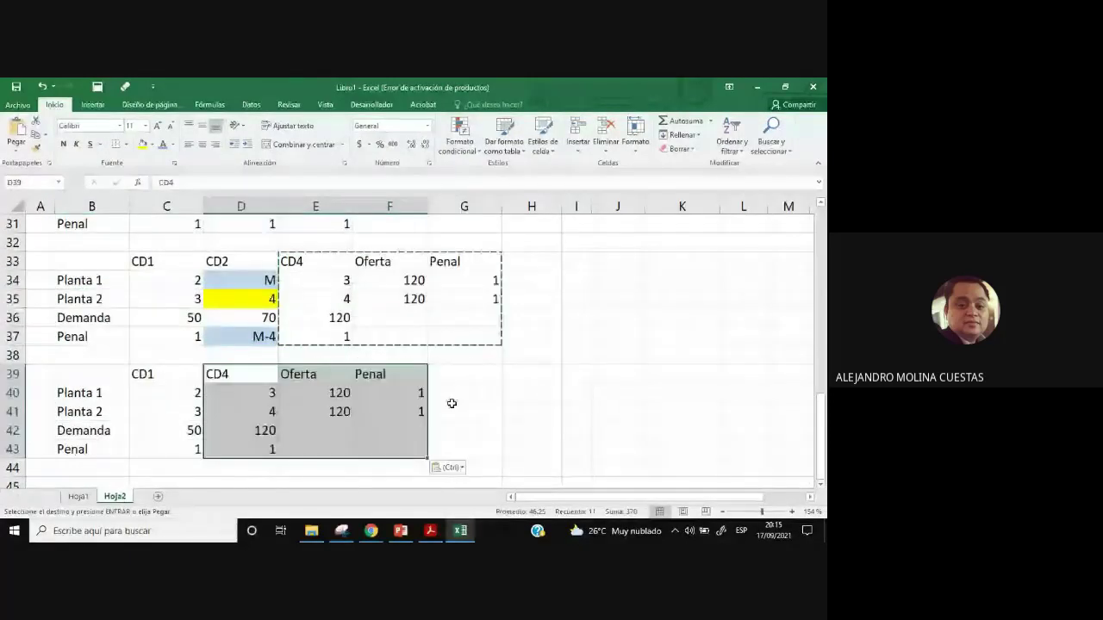
{"action": "key", "text": "Escape"}
Clear the copied penalties in C43:D43 and F40:F41 of the new reduced table.
{"action": "left_click_drag", "start_coordinate": [172, 449], "coordinate": [259, 452]}
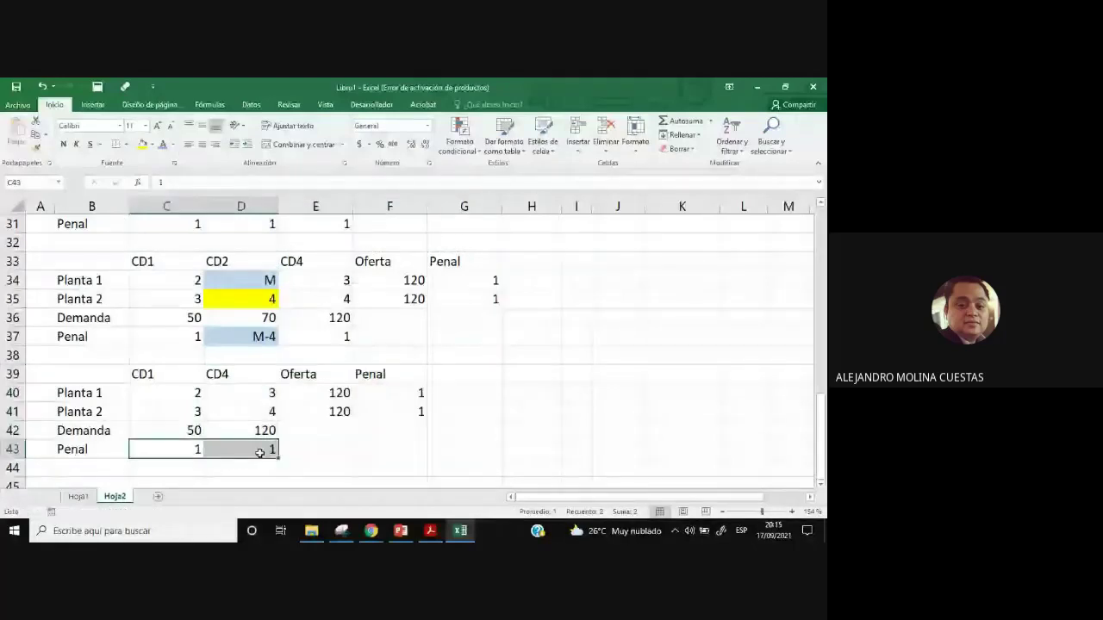
{"action": "key", "text": "Delete"}
{"action": "left_click_drag", "start_coordinate": [389, 392], "coordinate": [396, 412]}
{"action": "key", "text": "Delete"}
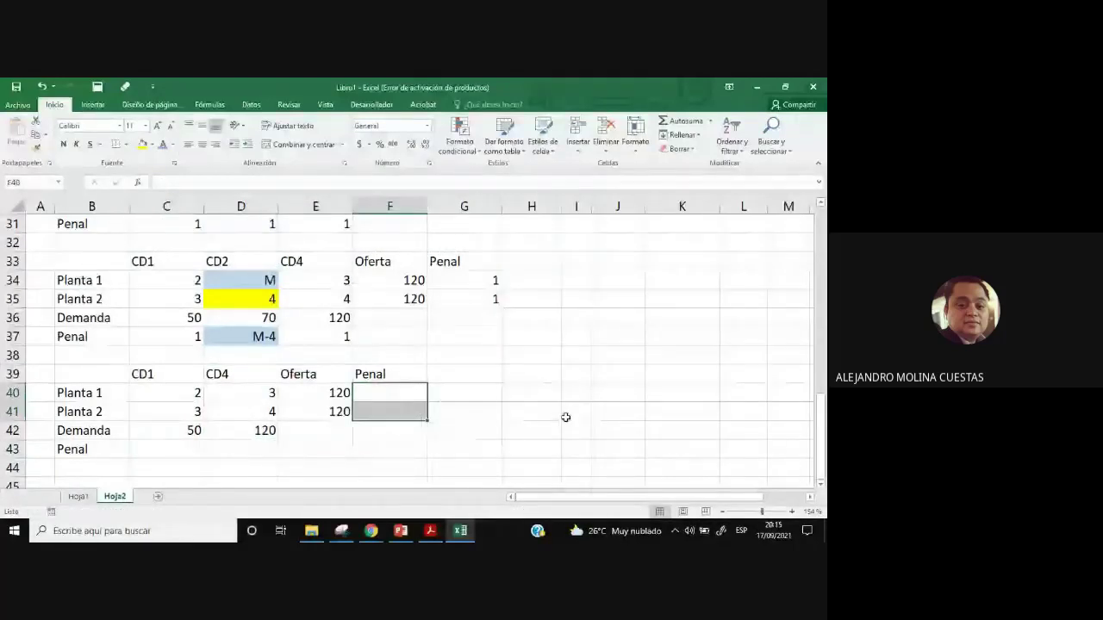
{"action": "left_click", "coordinate": [565, 417]}
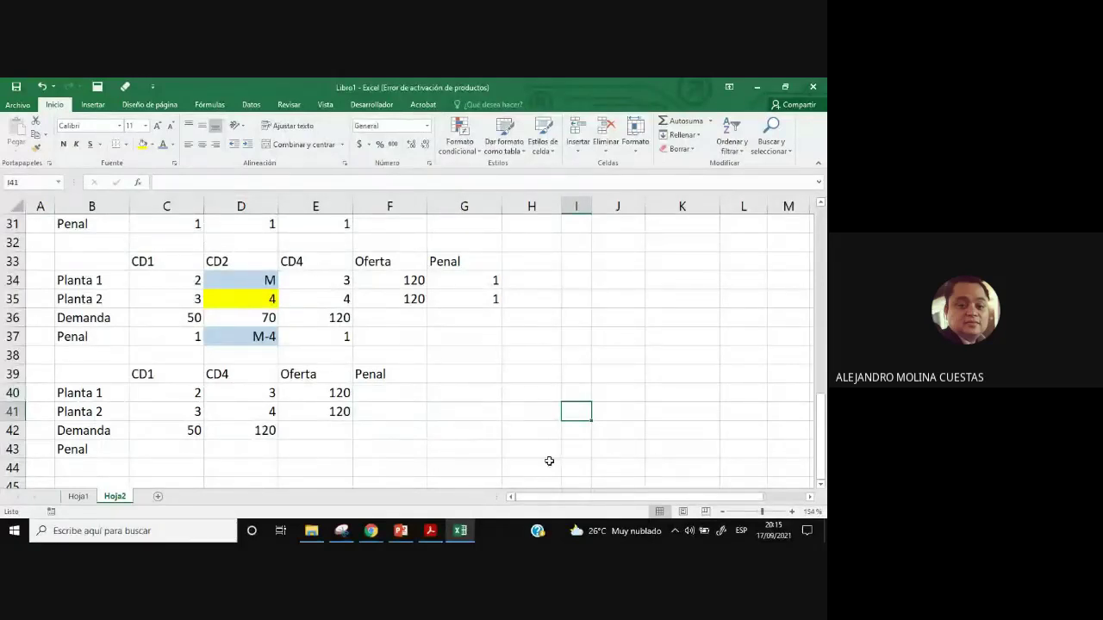
Set Planta 2's remaining supply in E41 to 50 and compare the supplies in E40:E41 with the demands in C42:D42.
{"action": "scroll", "coordinate": [526, 435], "scroll_direction": "up", "scroll_amount": 2}
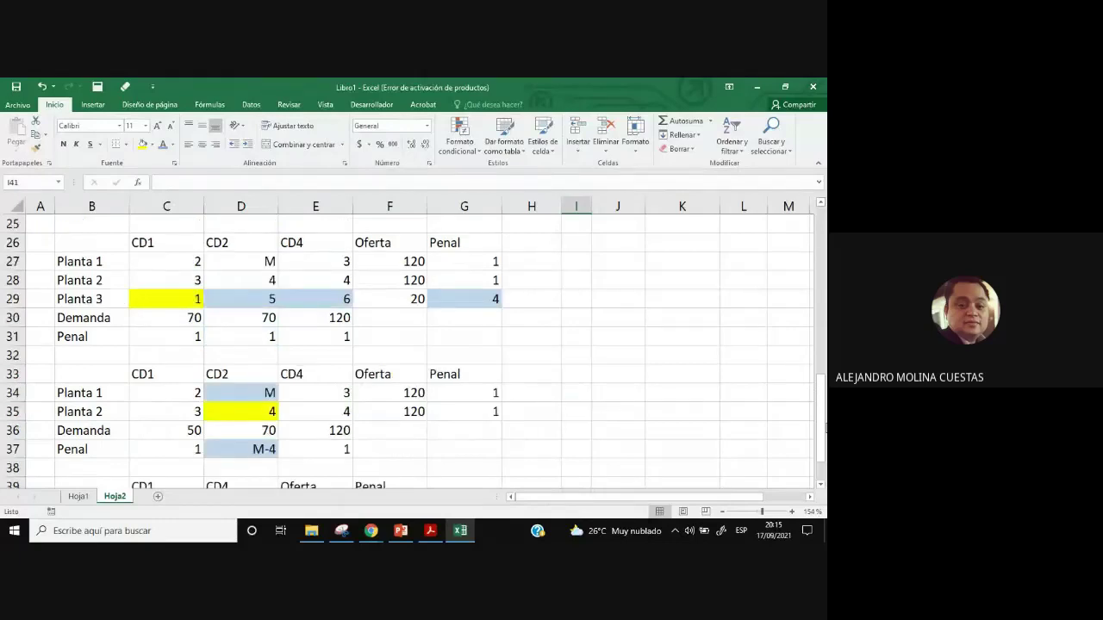
{"action": "scroll", "coordinate": [825, 414], "scroll_direction": "up", "scroll_amount": 8}
{"action": "scroll", "coordinate": [595, 387], "scroll_direction": "down", "scroll_amount": 11}
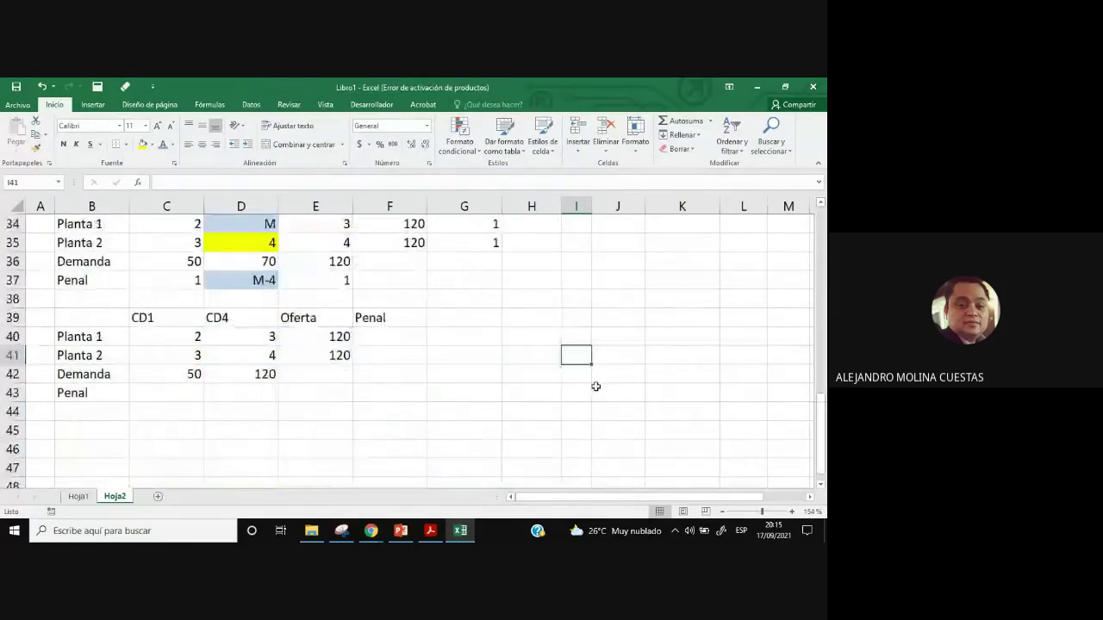
{"action": "scroll", "coordinate": [596, 387], "scroll_direction": "up", "scroll_amount": 1}
{"action": "left_click", "coordinate": [364, 411]}
{"action": "left_click", "coordinate": [336, 411]}
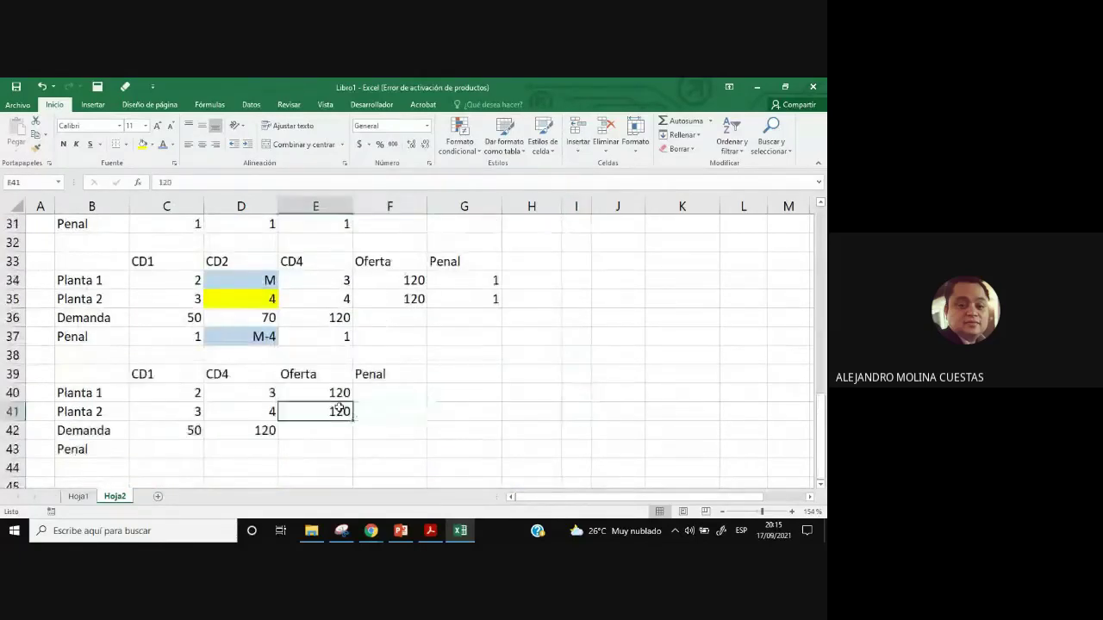
{"action": "type", "text": "50"}
{"action": "left_click", "coordinate": [480, 422]}
{"action": "left_click_drag", "start_coordinate": [336, 393], "coordinate": [334, 422]}
{"action": "left_click_drag", "start_coordinate": [184, 430], "coordinate": [247, 430]}
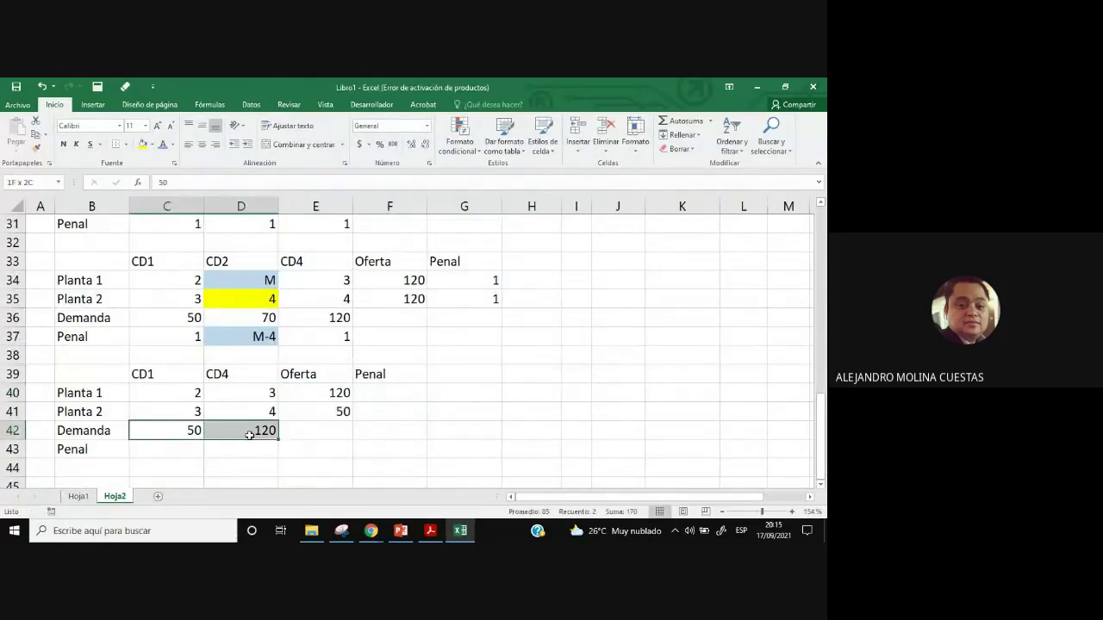
Enter a penalty of 1 for both CD1 and CD4 in C43:D43 of the reduced table.
{"action": "left_click", "coordinate": [357, 455]}
{"action": "left_click", "coordinate": [199, 455]}
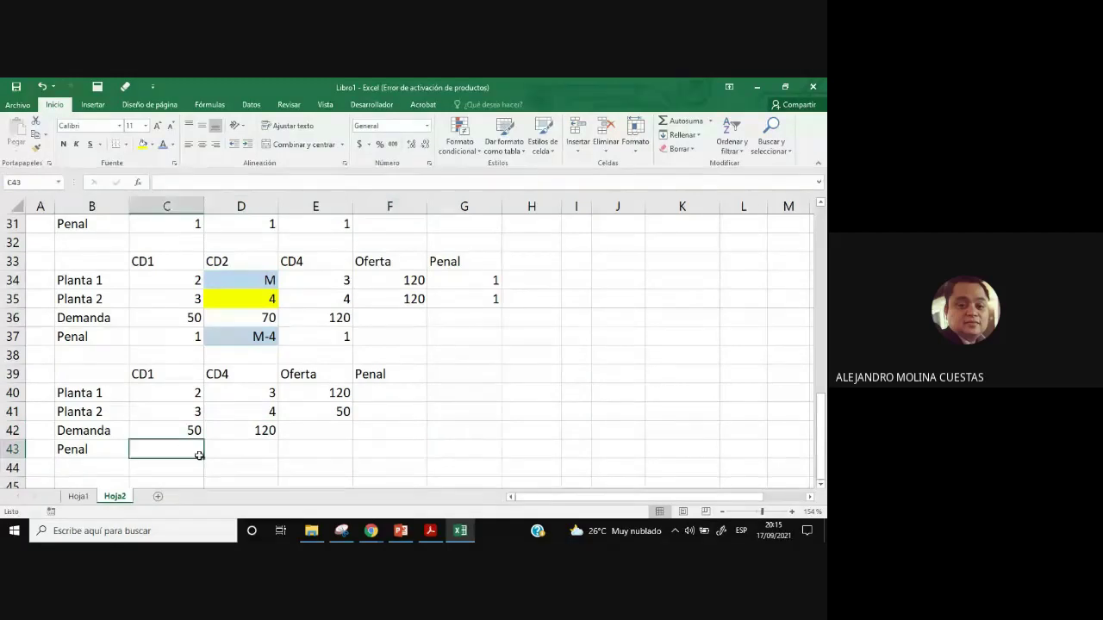
{"action": "type", "text": "1"}
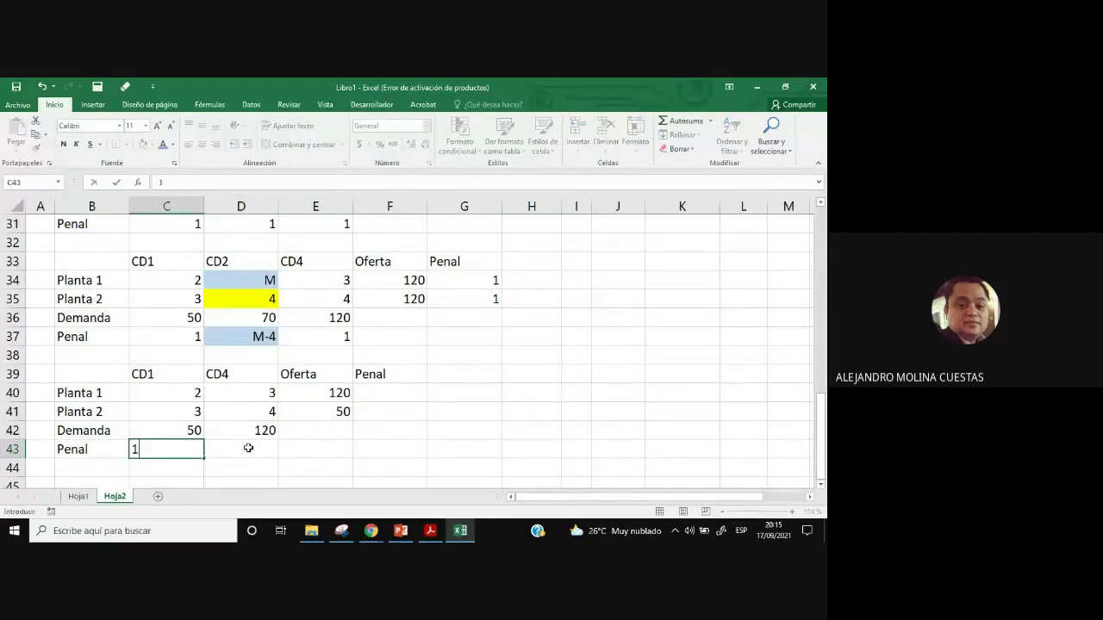
{"action": "left_click", "coordinate": [246, 448]}
{"action": "type", "text": "1"}
{"action": "left_click", "coordinate": [379, 446]}
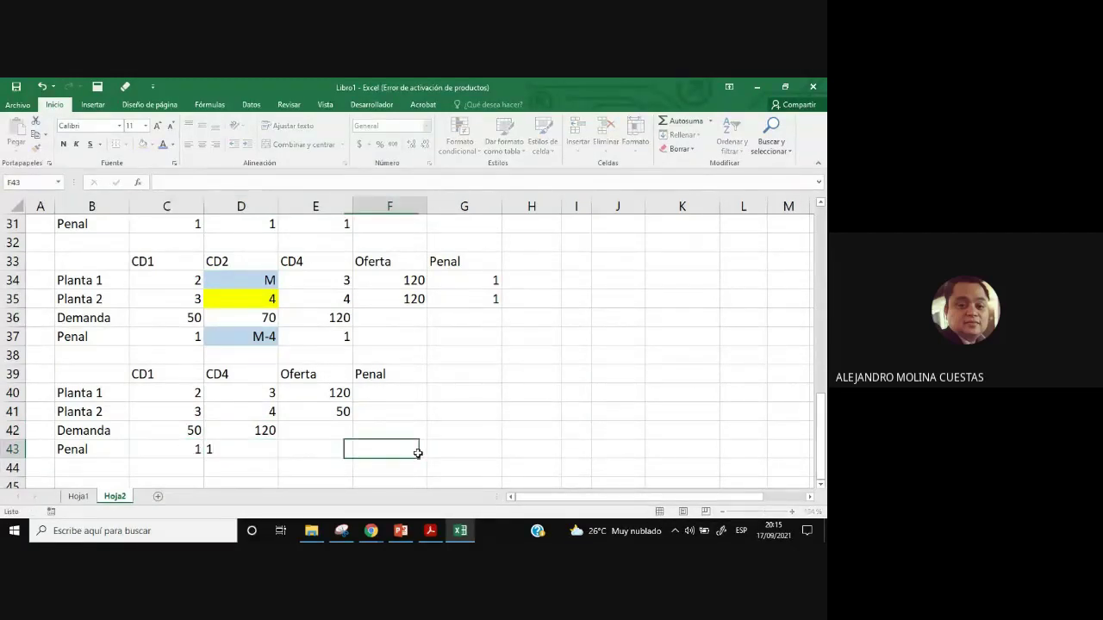
Enter a penalty of 1 for Planta 1 and Planta 2 in F40:F41.
{"action": "left_click", "coordinate": [390, 393]}
{"action": "type", "text": "1"}
{"action": "left_click", "coordinate": [383, 415]}
{"action": "type", "text": "1"}
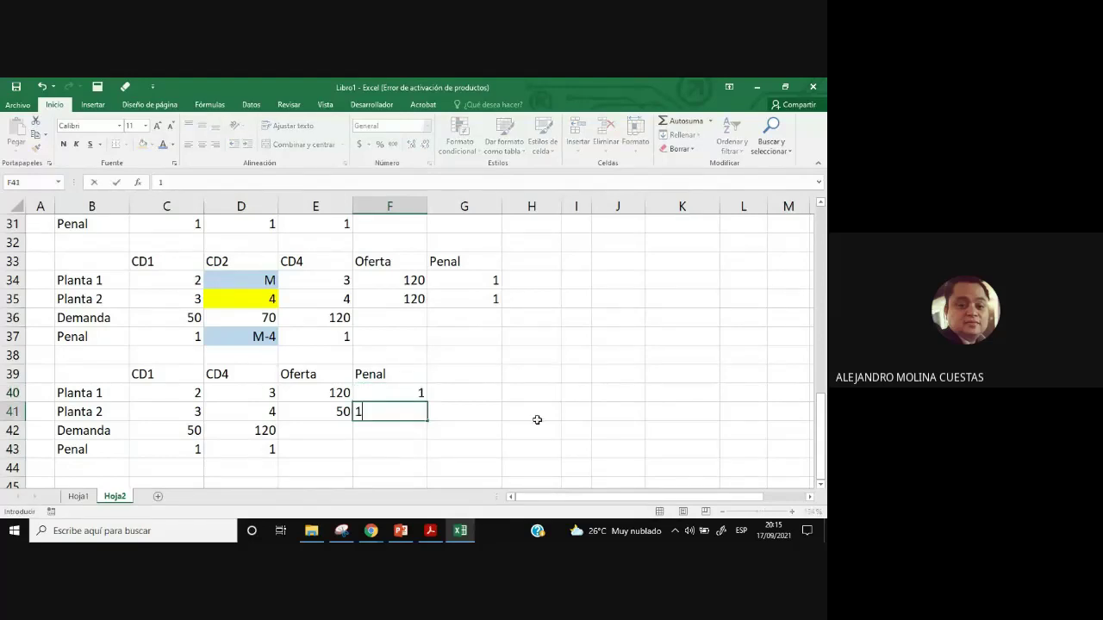
{"action": "left_click", "coordinate": [535, 417]}
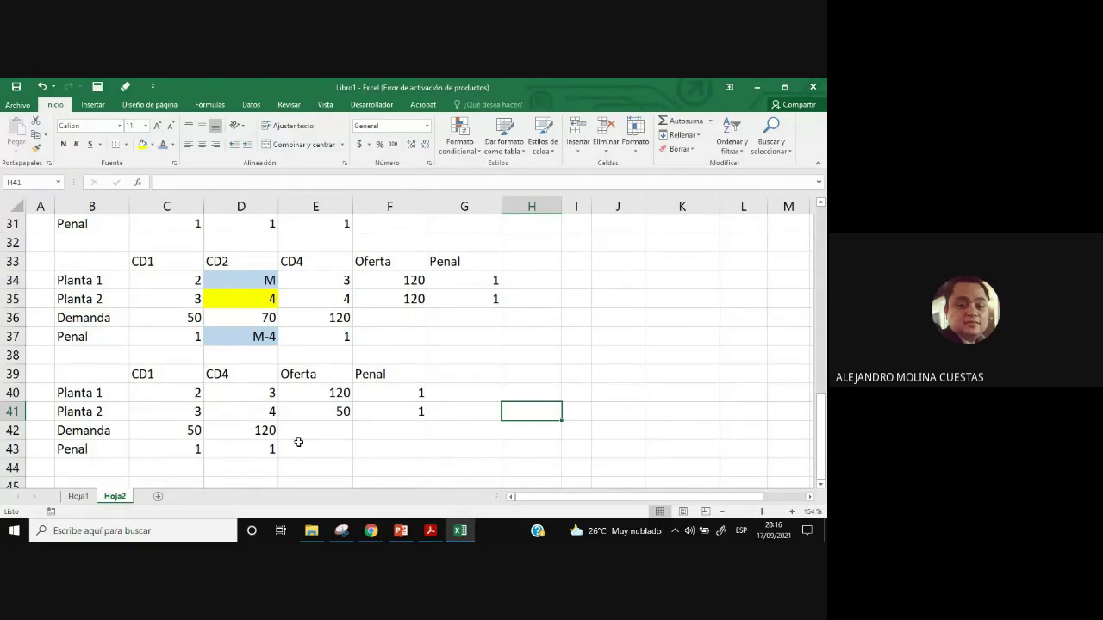
Check Planta 1's costs in C40:D40 and shade its penalty in F40 with Azul, Énfasis 1, Claro 60%.
{"action": "left_click", "coordinate": [177, 396]}
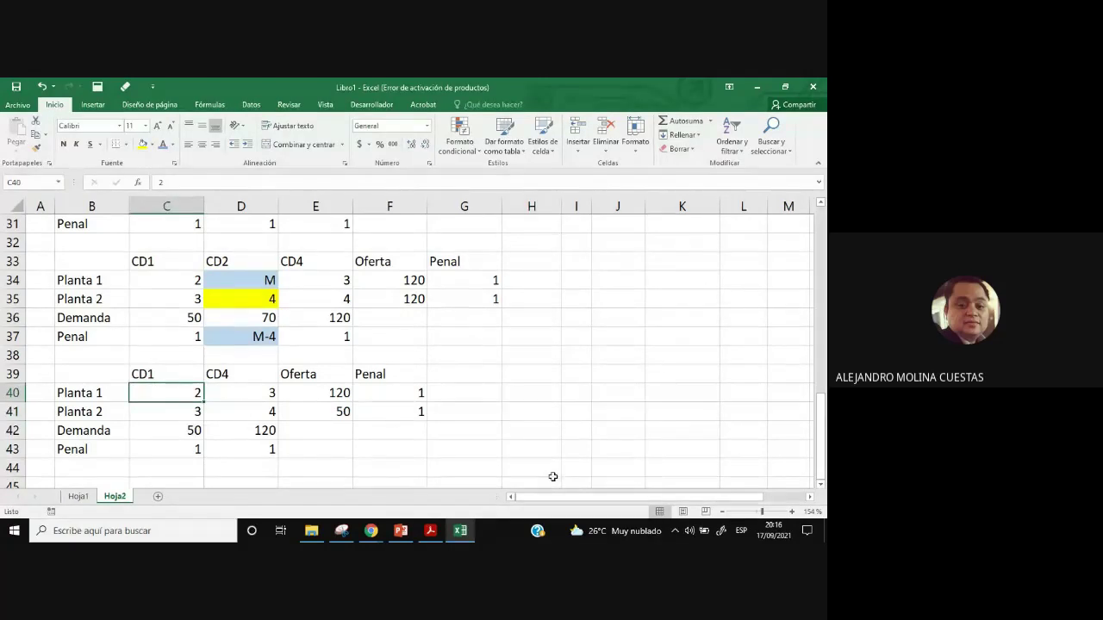
{"action": "left_click", "coordinate": [401, 396]}
{"action": "left_click_drag", "start_coordinate": [177, 394], "coordinate": [413, 392]}
{"action": "left_click_drag", "start_coordinate": [162, 393], "coordinate": [263, 394]}
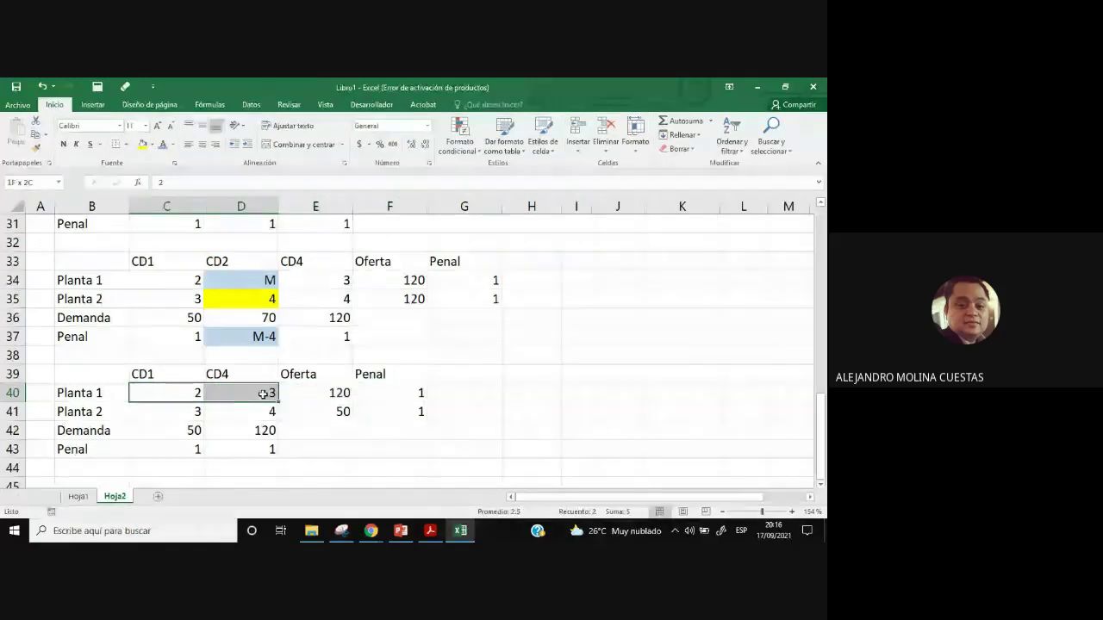
{"action": "left_click", "coordinate": [415, 393]}
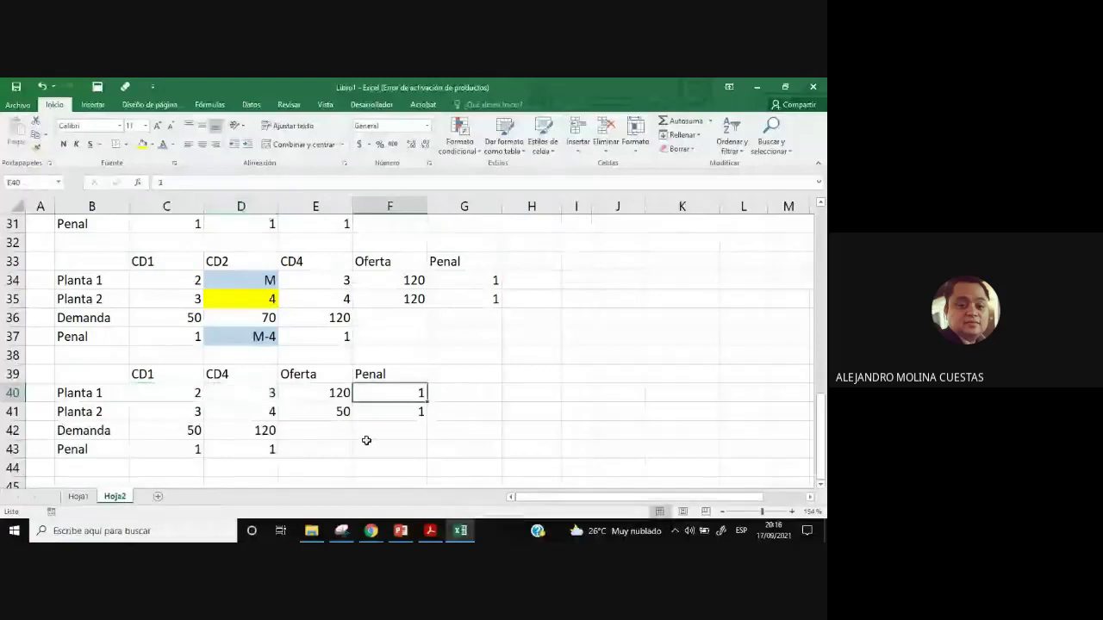
{"action": "left_click", "coordinate": [153, 145]}
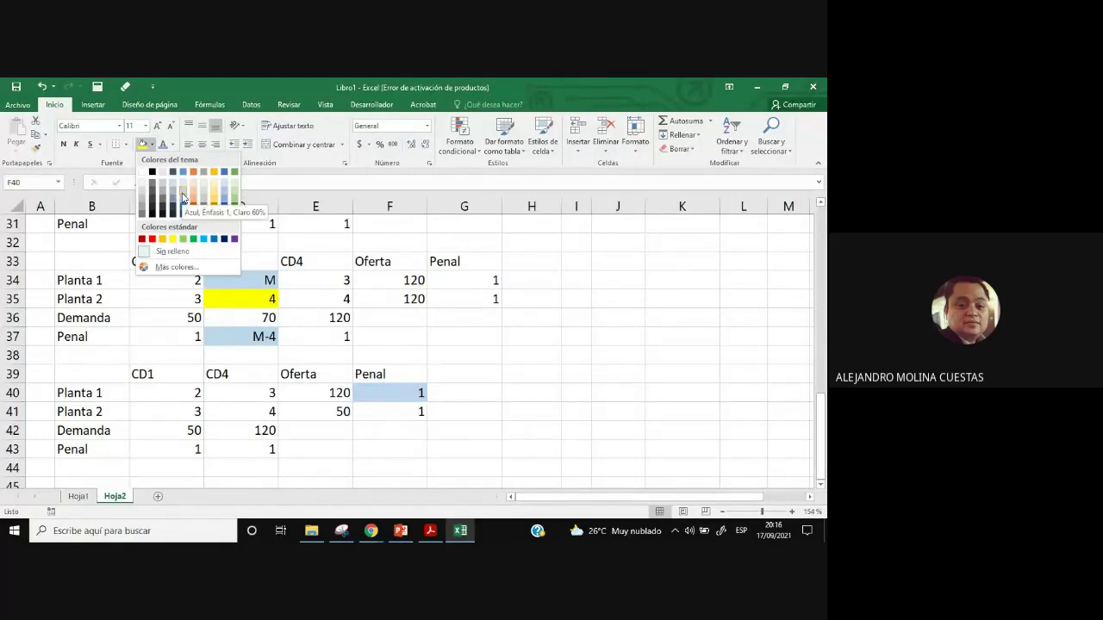
{"action": "left_click", "coordinate": [182, 197]}
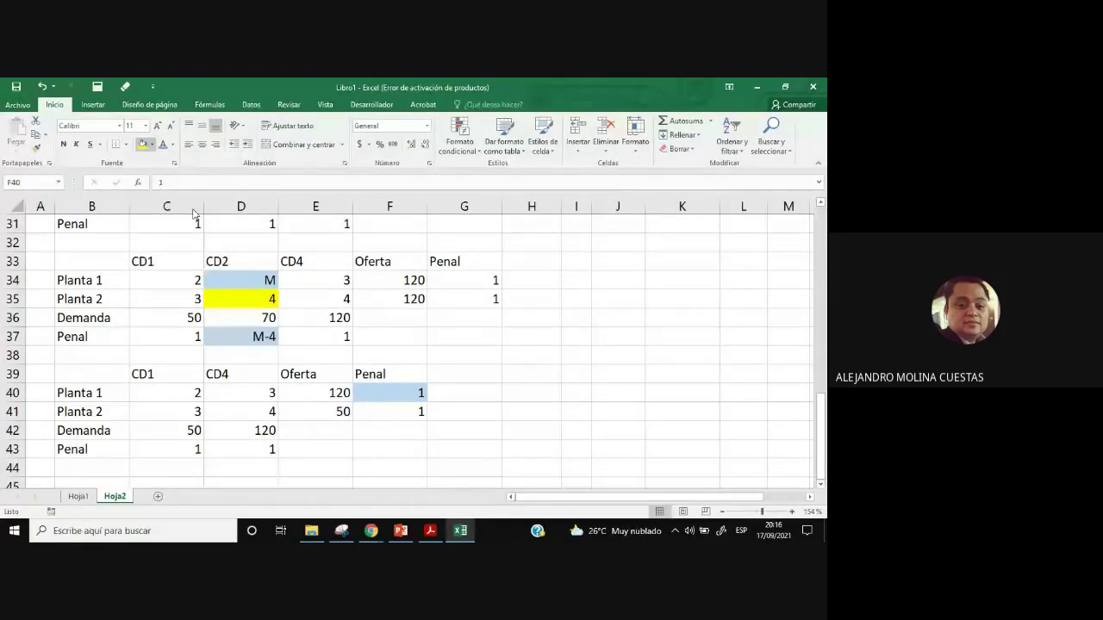
Shade Planta 1's costs in C40:D40 light blue and highlight the lowest cost, C40, in yellow.
{"action": "left_click_drag", "start_coordinate": [181, 393], "coordinate": [259, 394]}
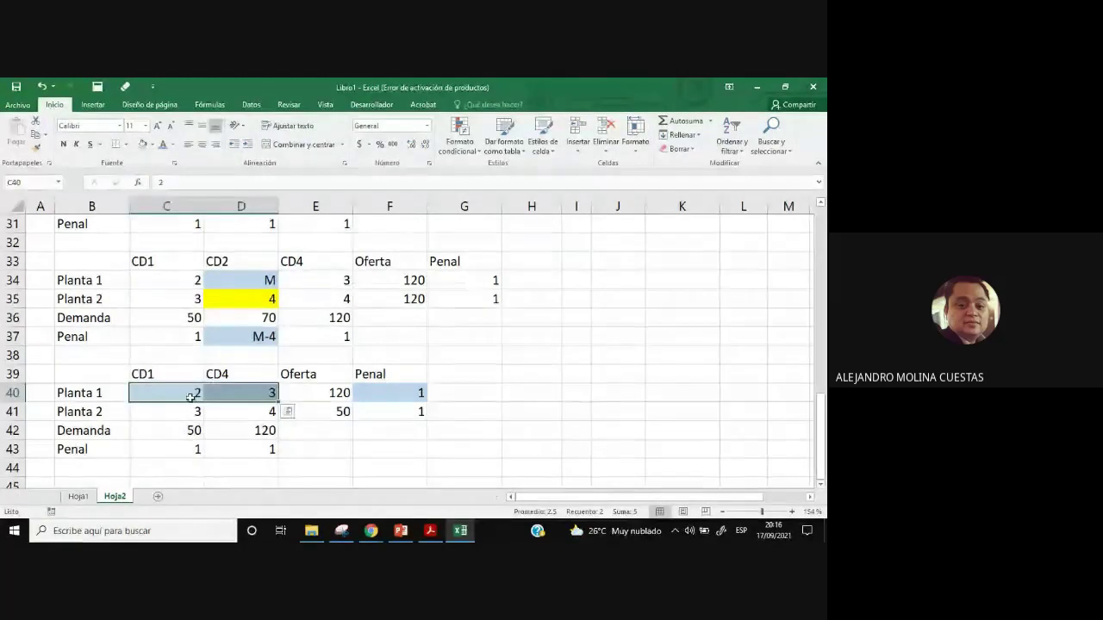
{"action": "left_click", "coordinate": [150, 146]}
{"action": "left_click", "coordinate": [173, 246]}
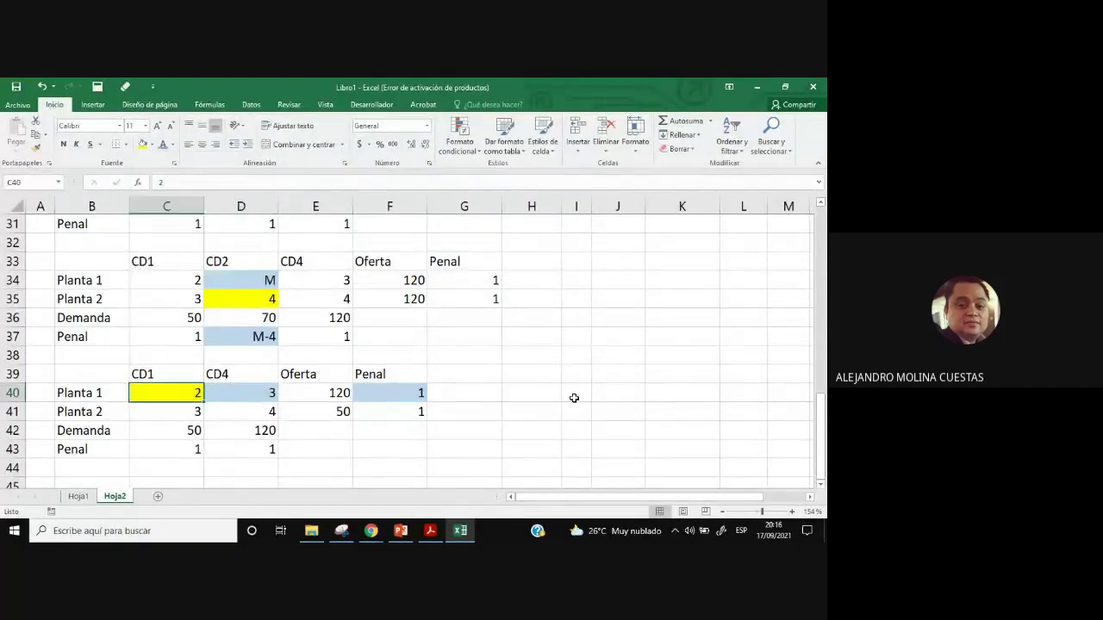
{"action": "left_click", "coordinate": [574, 398]}
Compare Planta 1's supply in E40 with CD1's demand in C42 to determine the allocation.
{"action": "left_click", "coordinate": [96, 396]}
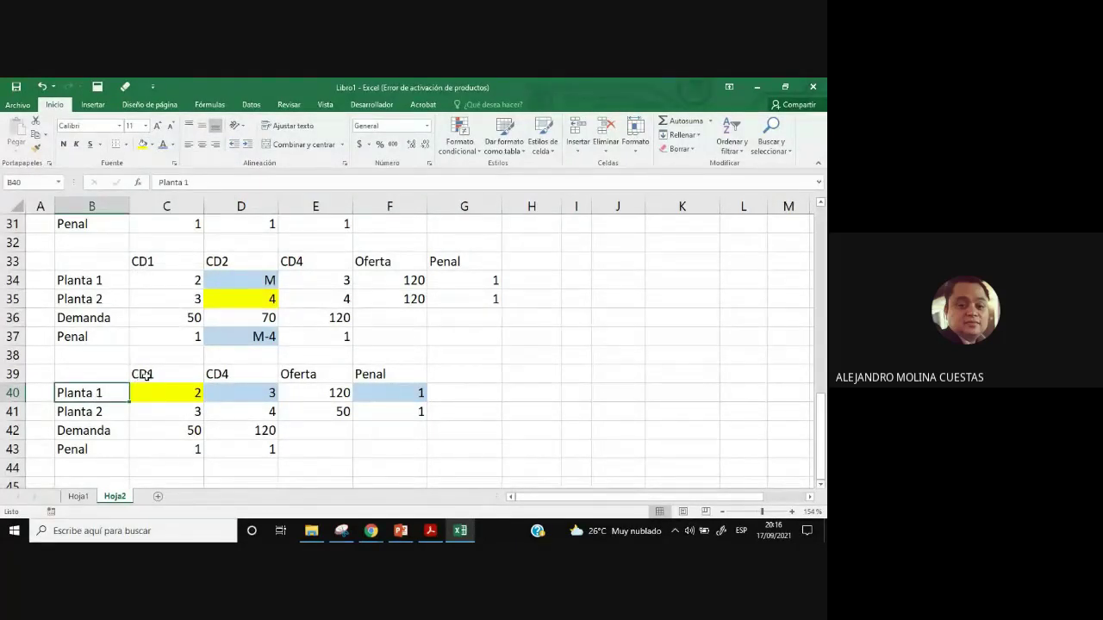
{"action": "left_click", "coordinate": [146, 376]}
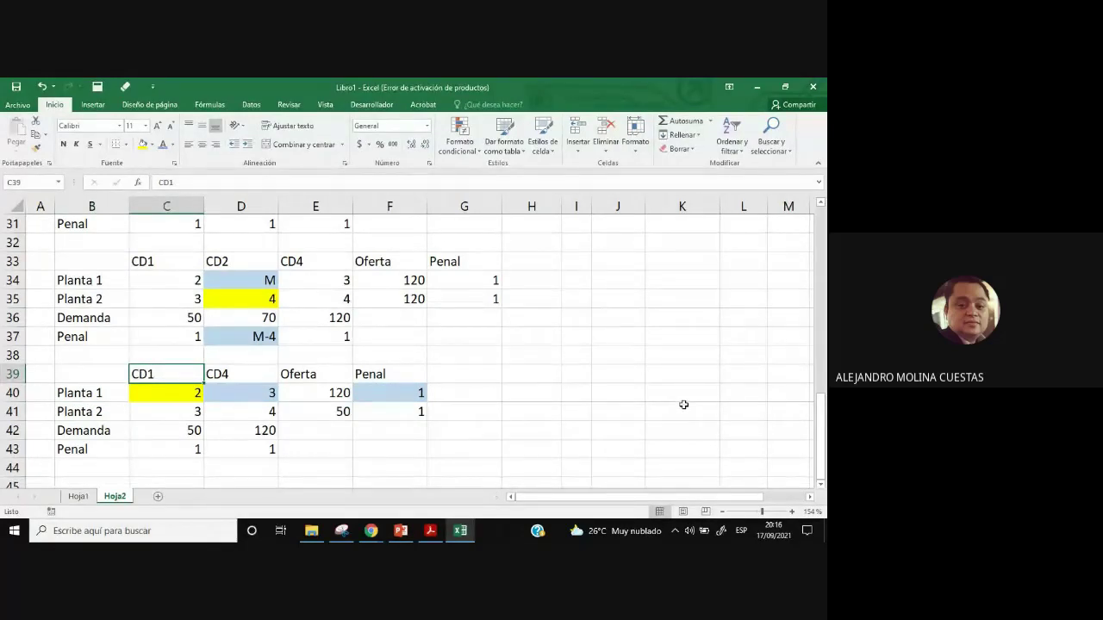
{"action": "left_click", "coordinate": [98, 392]}
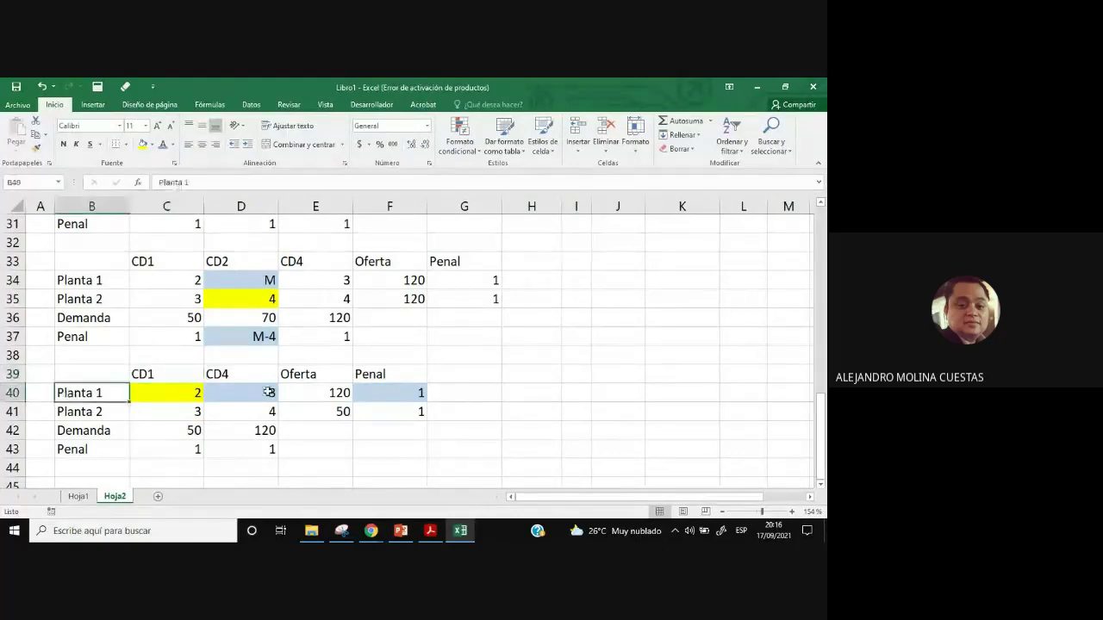
{"action": "left_click", "coordinate": [324, 394]}
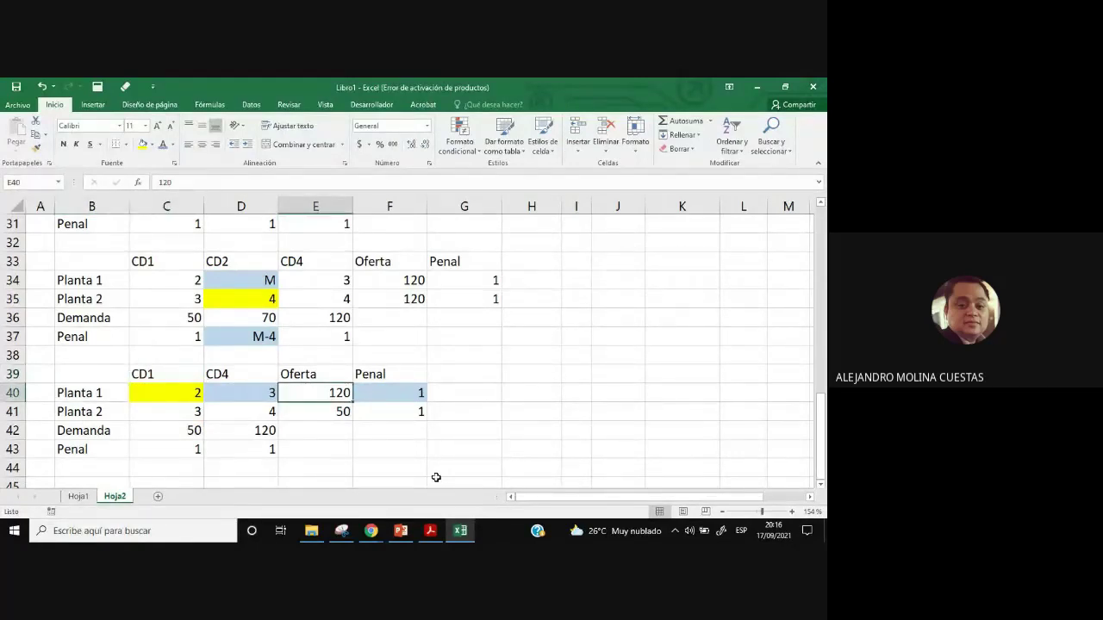
{"action": "left_click", "coordinate": [162, 371]}
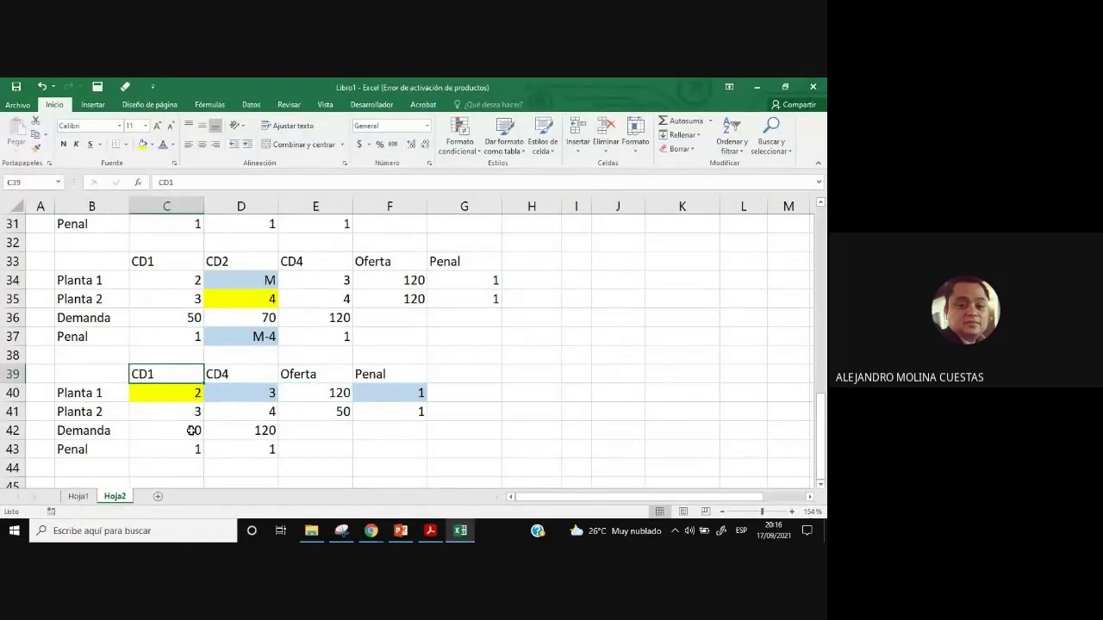
{"action": "left_click", "coordinate": [190, 431]}
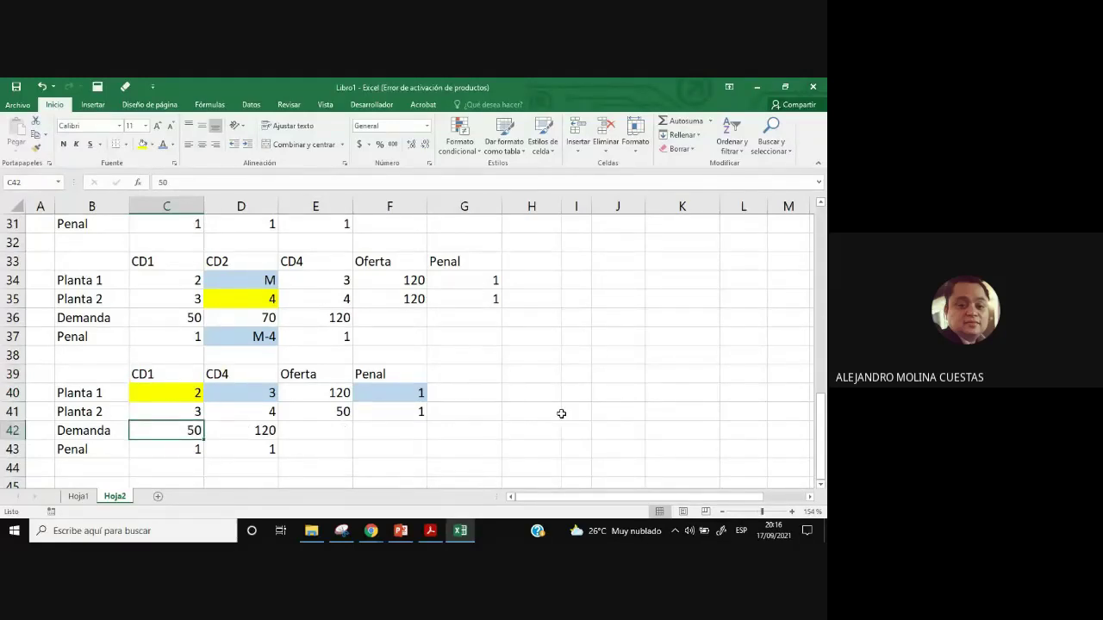
Copy the Planta 1 label from B5 to K9 to start the next allocation record.
{"action": "scroll", "coordinate": [692, 424], "scroll_direction": "up", "scroll_amount": 9}
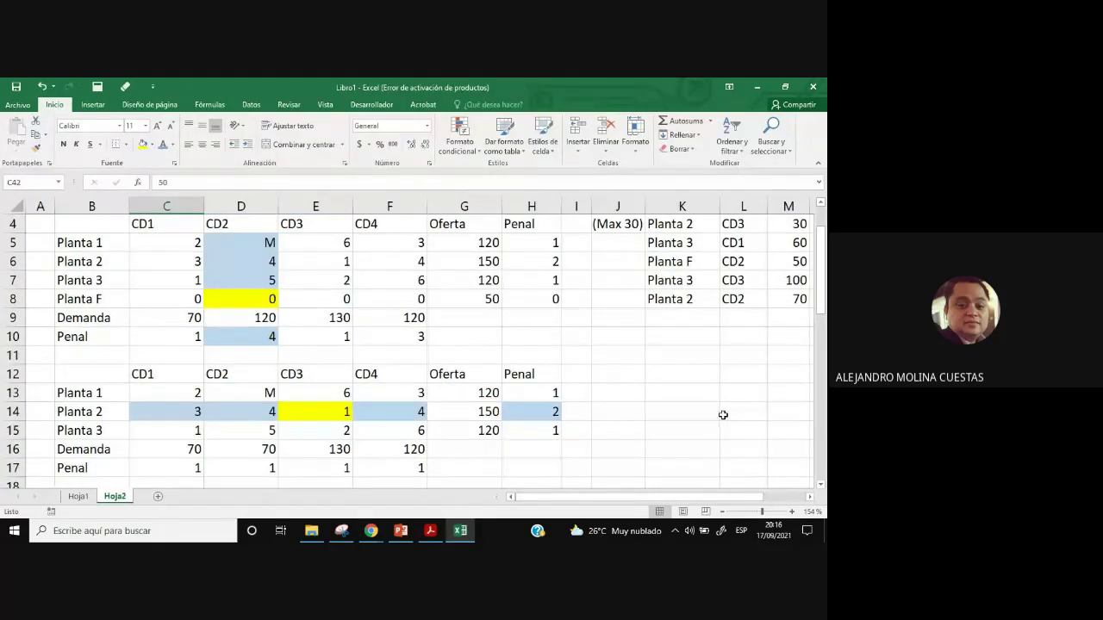
{"action": "scroll", "coordinate": [626, 379], "scroll_direction": "down", "scroll_amount": 12}
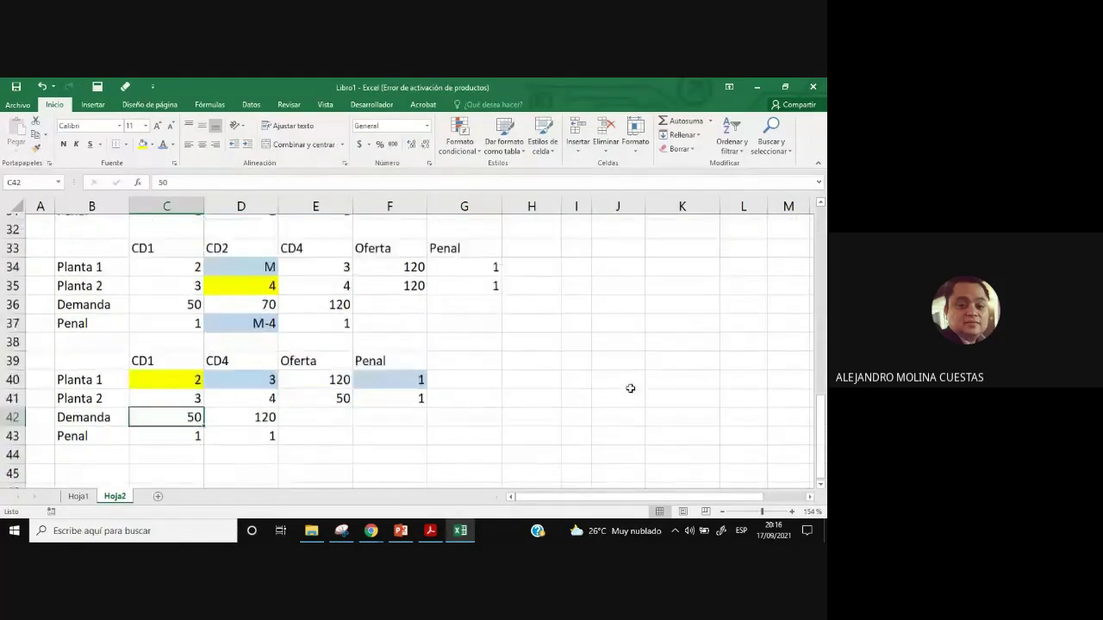
{"action": "scroll", "coordinate": [634, 388], "scroll_direction": "up", "scroll_amount": 3}
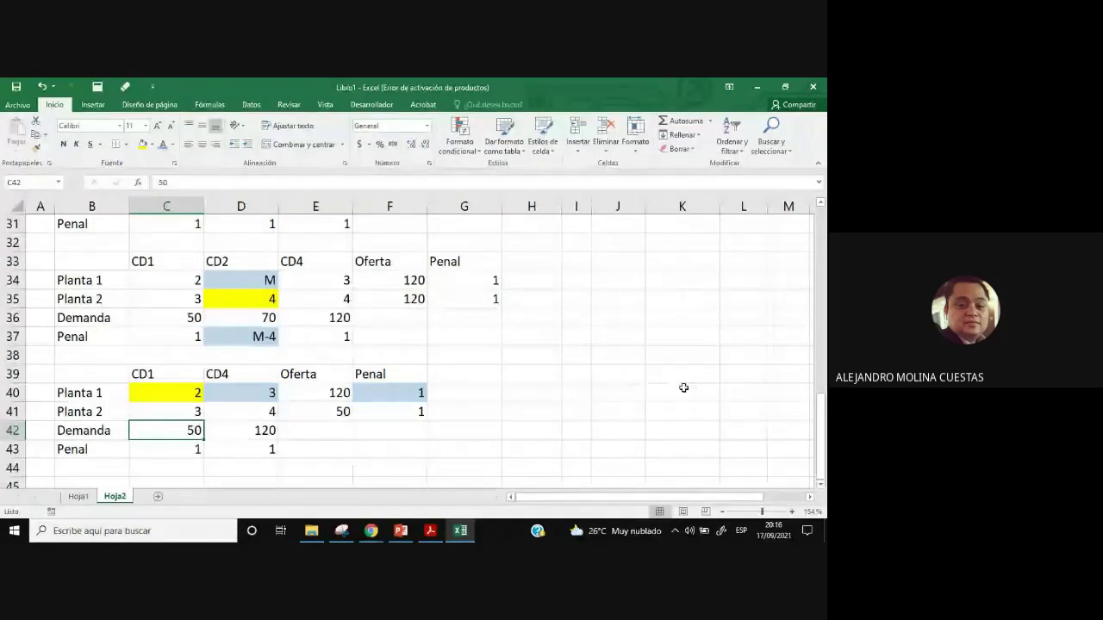
{"action": "scroll", "coordinate": [717, 388], "scroll_direction": "up", "scroll_amount": 10}
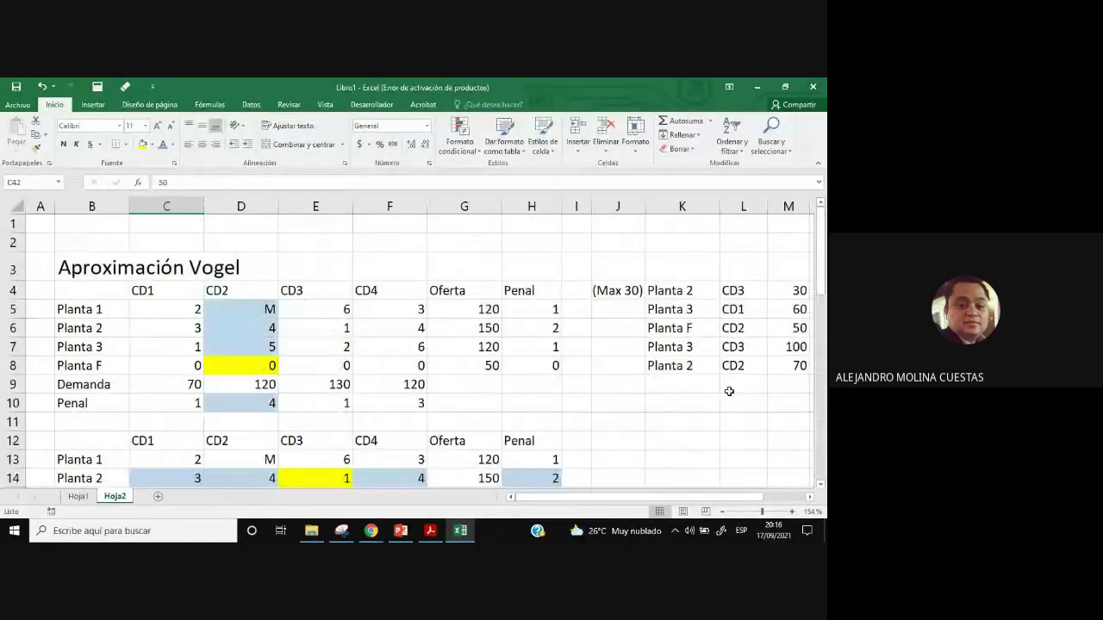
{"action": "left_click", "coordinate": [100, 308]}
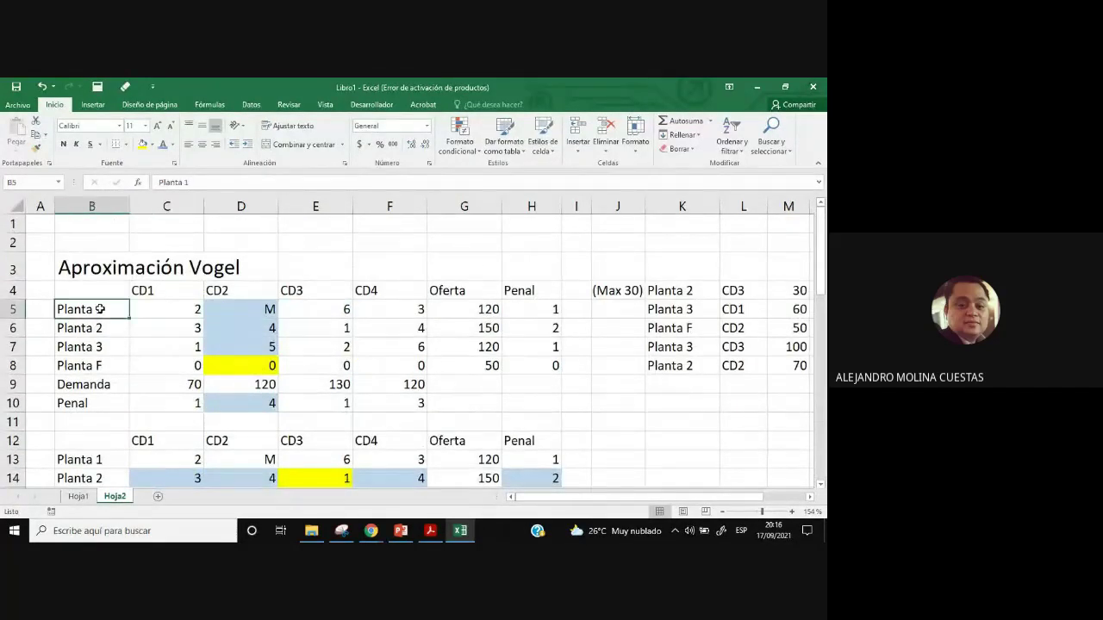
{"action": "key", "text": "ctrl+c"}
{"action": "left_click", "coordinate": [681, 385]}
{"action": "key", "text": "ctrl+v"}
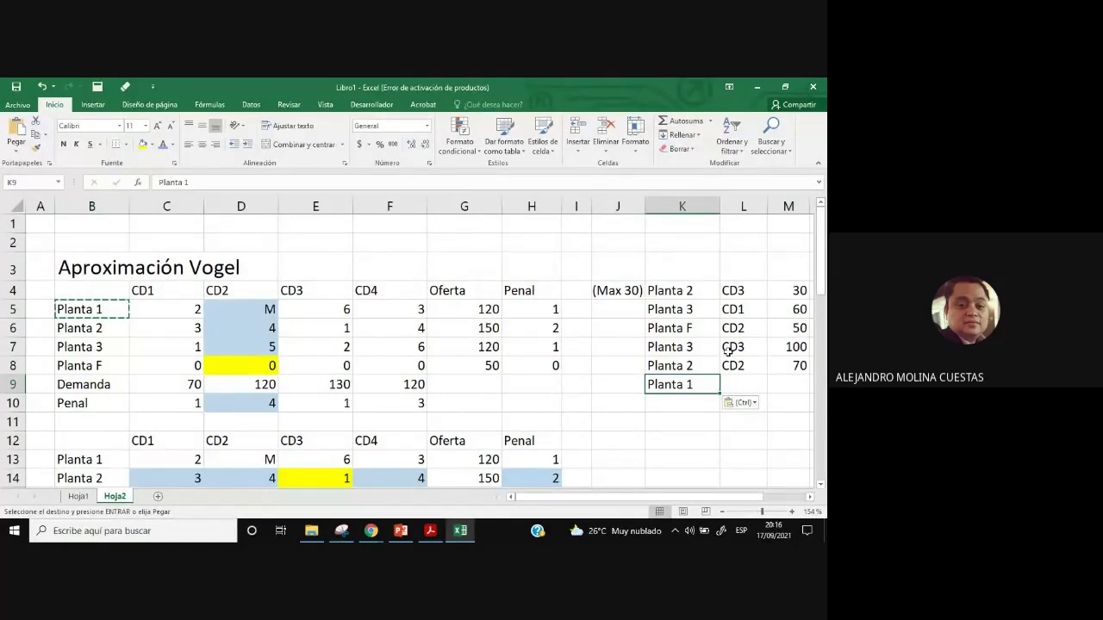
Copy the CD1 label from C4 to L9 as the destination of the new allocation.
{"action": "left_click", "coordinate": [143, 290]}
{"action": "key", "text": "ctrl+c"}
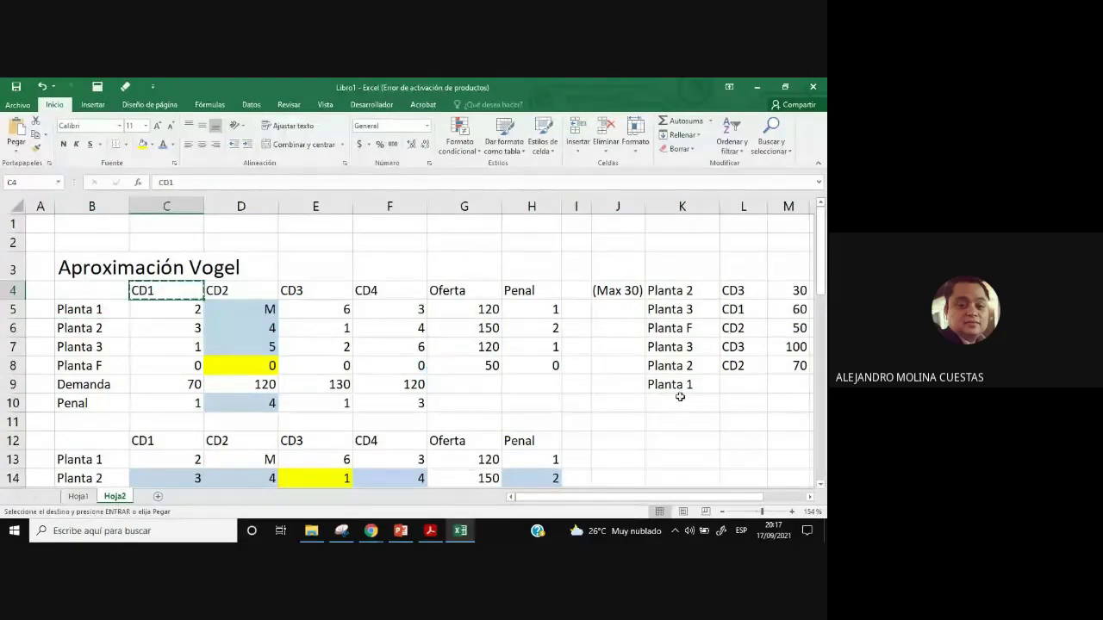
{"action": "left_click", "coordinate": [741, 388]}
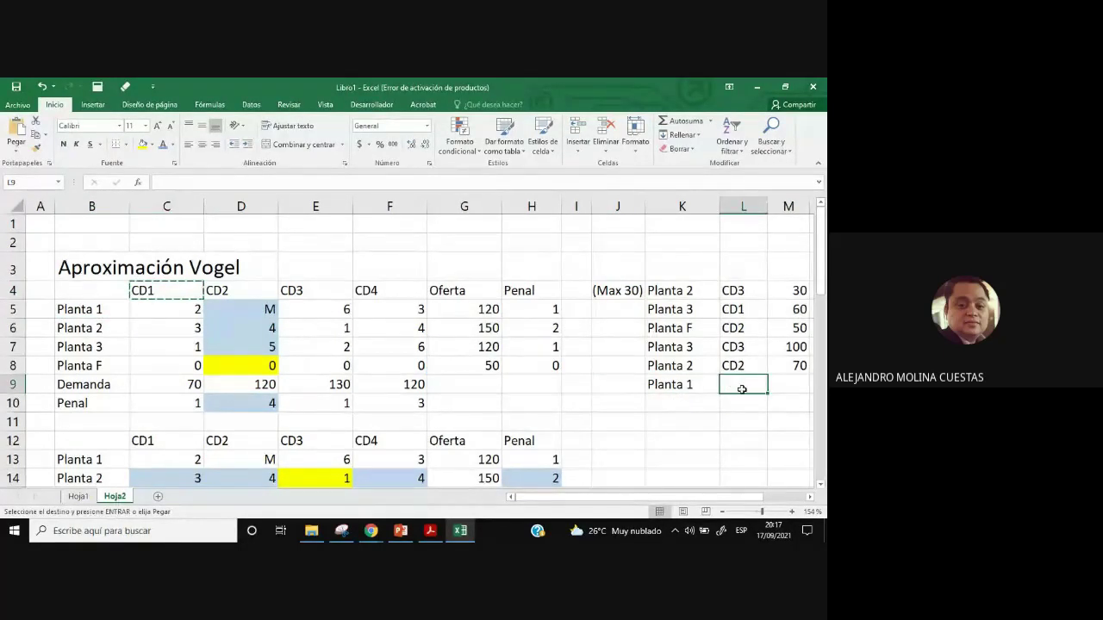
{"action": "key", "text": "ctrl+c"}
{"action": "left_click", "coordinate": [145, 290]}
{"action": "key", "text": "ctrl+c"}
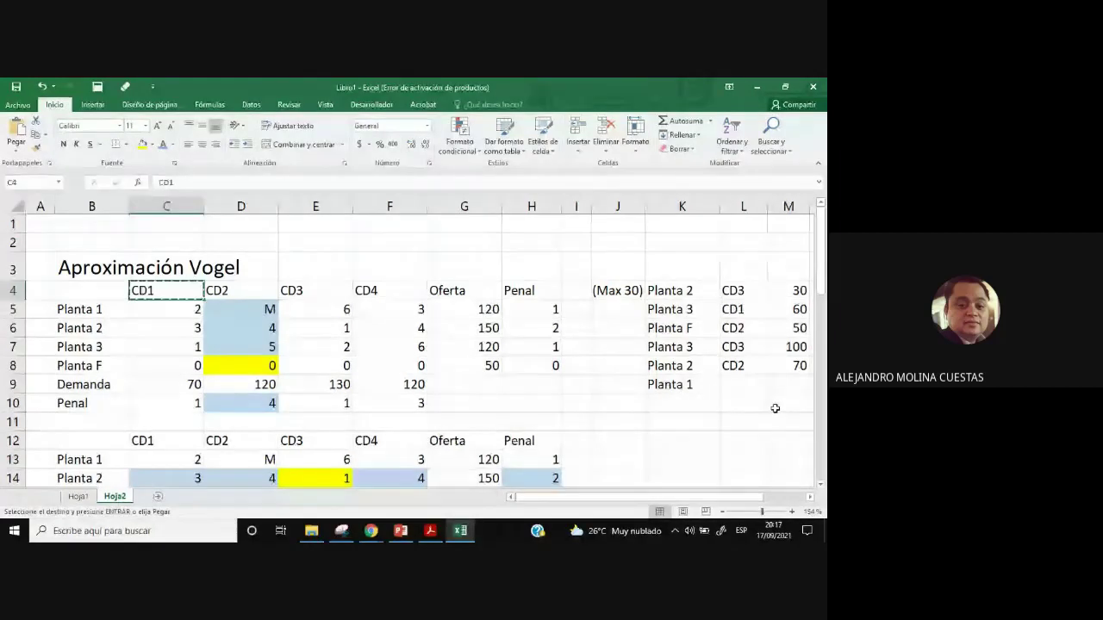
{"action": "left_click", "coordinate": [742, 384]}
{"action": "key", "text": "ctrl+v"}
Record the Planta 1 to CD1 allocation of 50 in M9 and its unit cost of 2 in N9.
{"action": "left_click", "coordinate": [794, 382]}
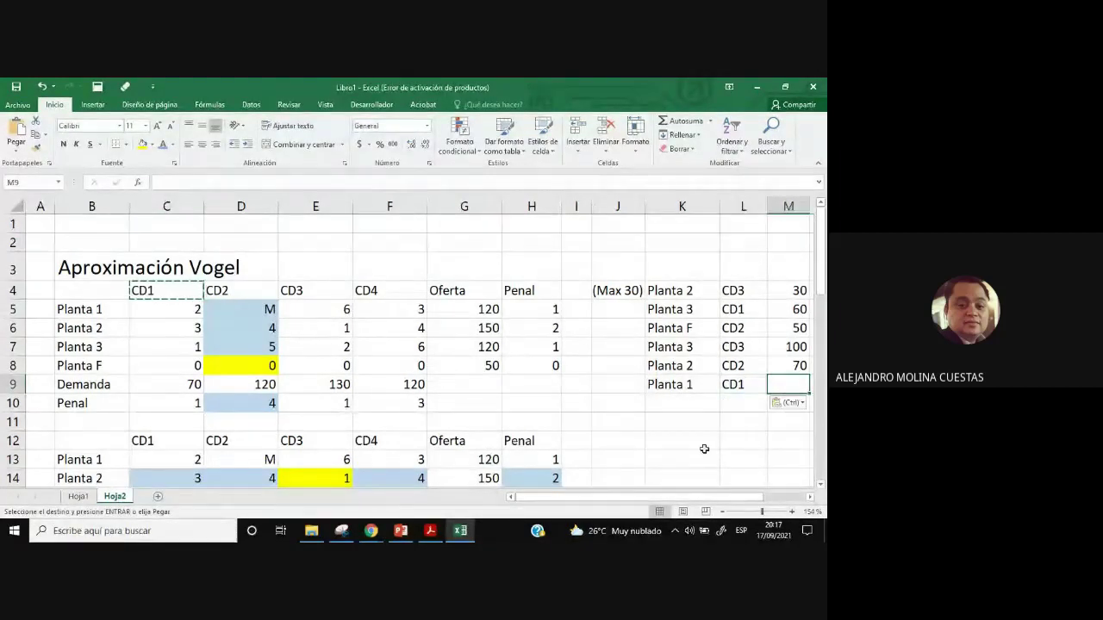
{"action": "left_click_drag", "start_coordinate": [702, 497], "coordinate": [741, 498]}
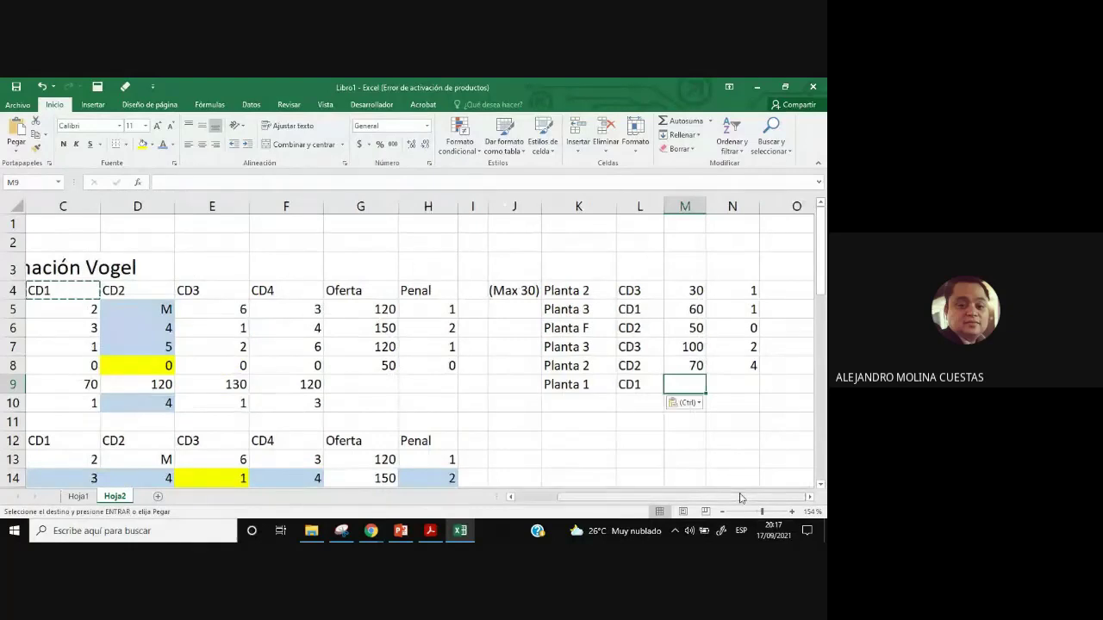
{"action": "type", "text": "50"}
{"action": "left_click", "coordinate": [733, 385]}
{"action": "type", "text": "2"}
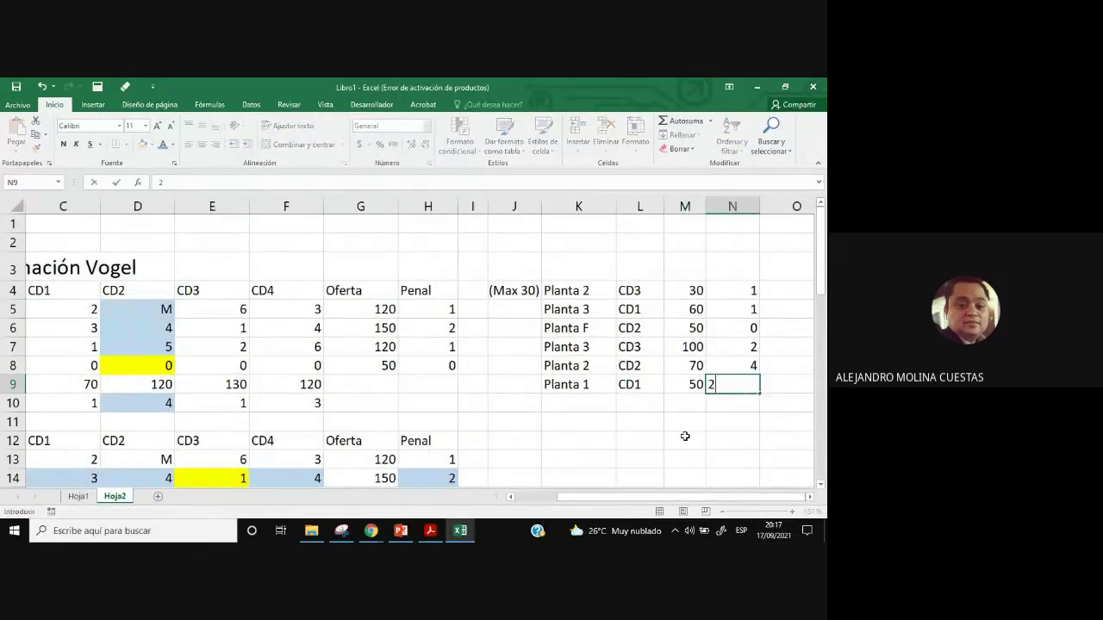
{"action": "left_click", "coordinate": [620, 423]}
Review the CD1 column in C39:C43 of the current reduced table, including its demand and chosen cost.
{"action": "scroll", "coordinate": [345, 405], "scroll_direction": "down", "scroll_amount": 5}
{"action": "scroll", "coordinate": [306, 396], "scroll_direction": "down", "scroll_amount": 4}
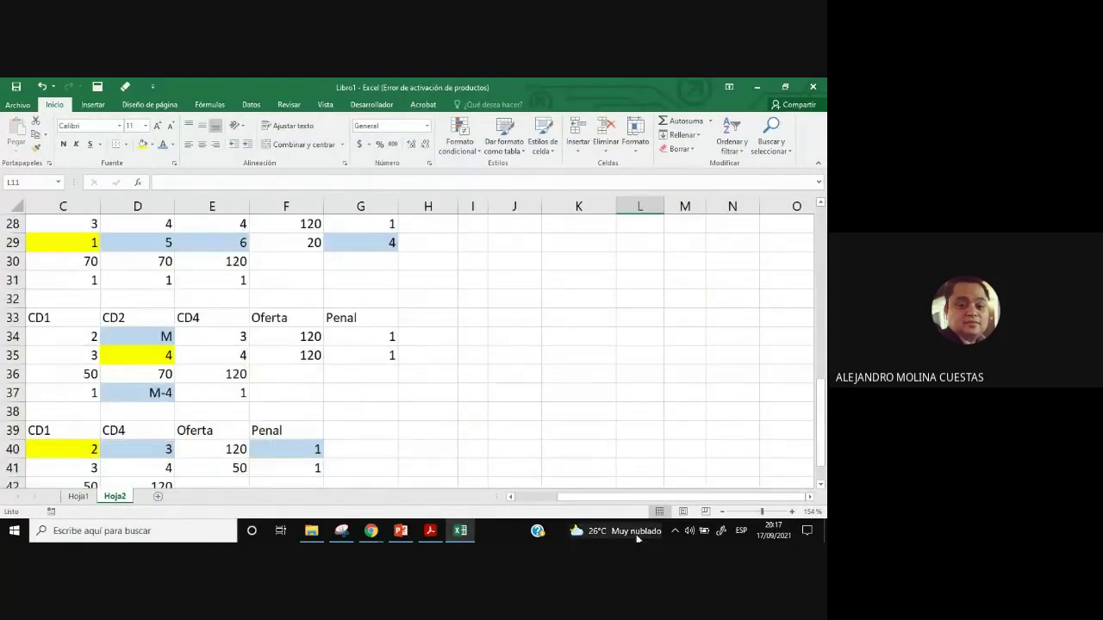
{"action": "left_click_drag", "start_coordinate": [638, 497], "coordinate": [488, 480]}
{"action": "scroll", "coordinate": [346, 414], "scroll_direction": "down", "scroll_amount": 3}
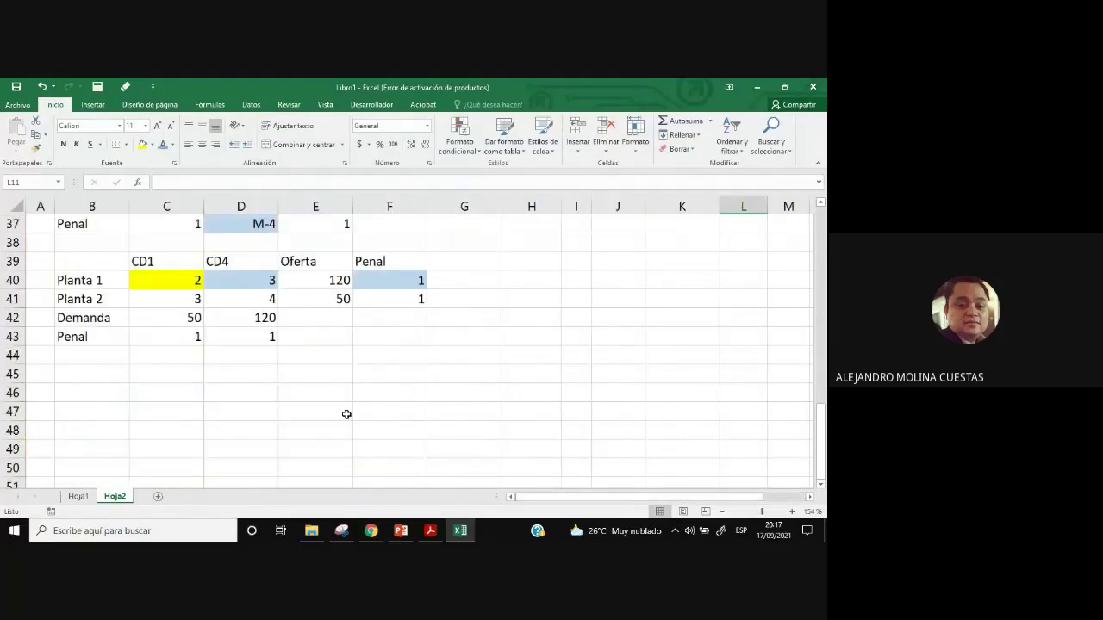
{"action": "left_click", "coordinate": [194, 317]}
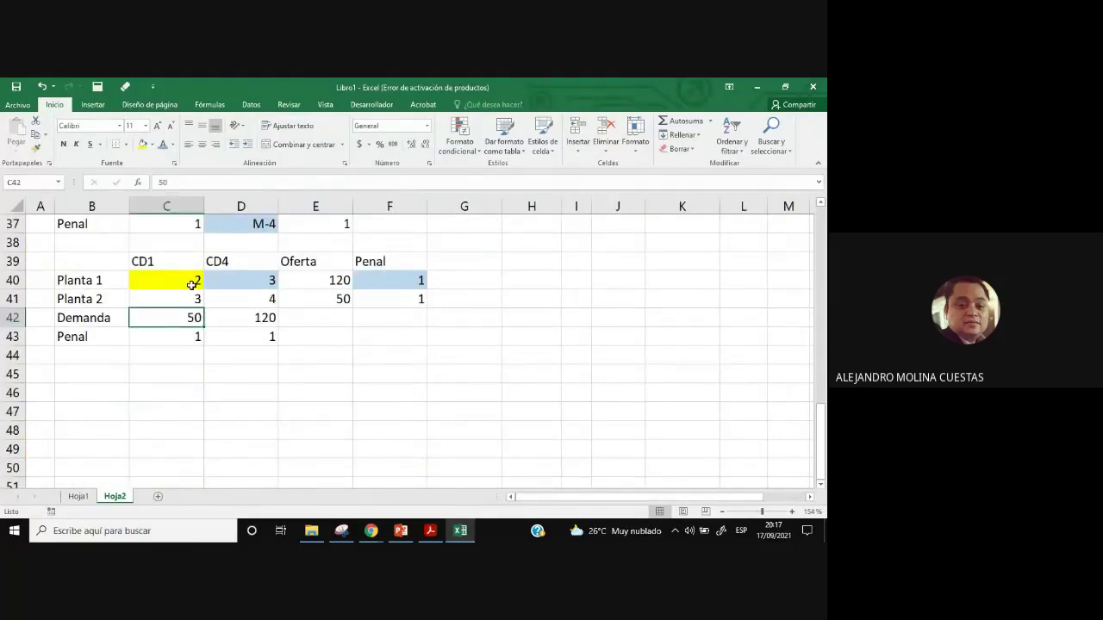
{"action": "left_click", "coordinate": [191, 284]}
{"action": "left_click_drag", "start_coordinate": [135, 254], "coordinate": [164, 331]}
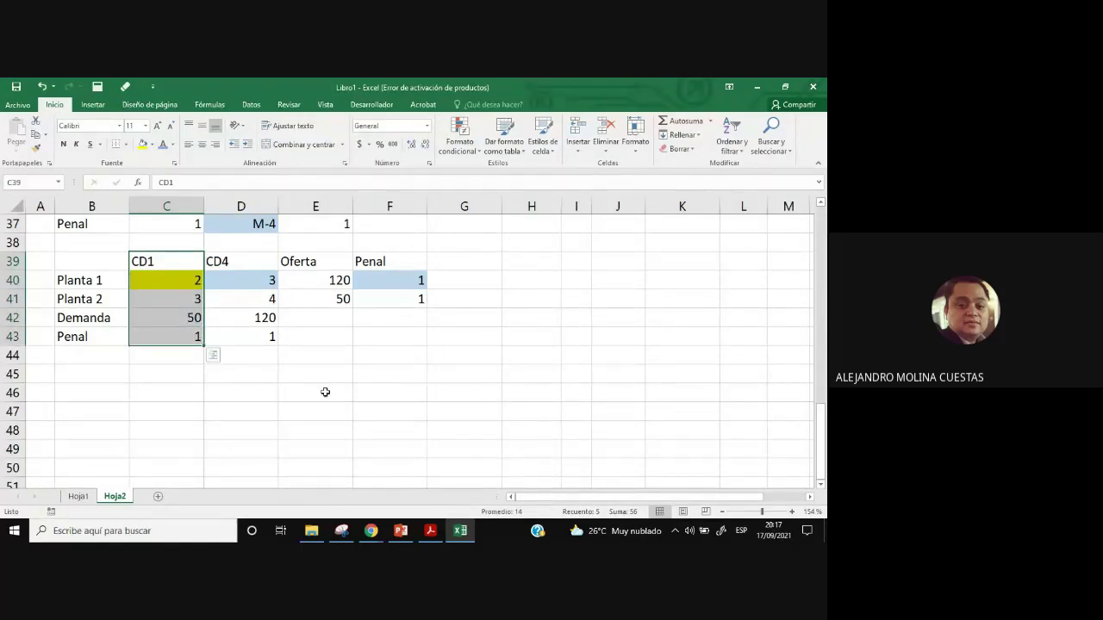
{"action": "left_click", "coordinate": [332, 396]}
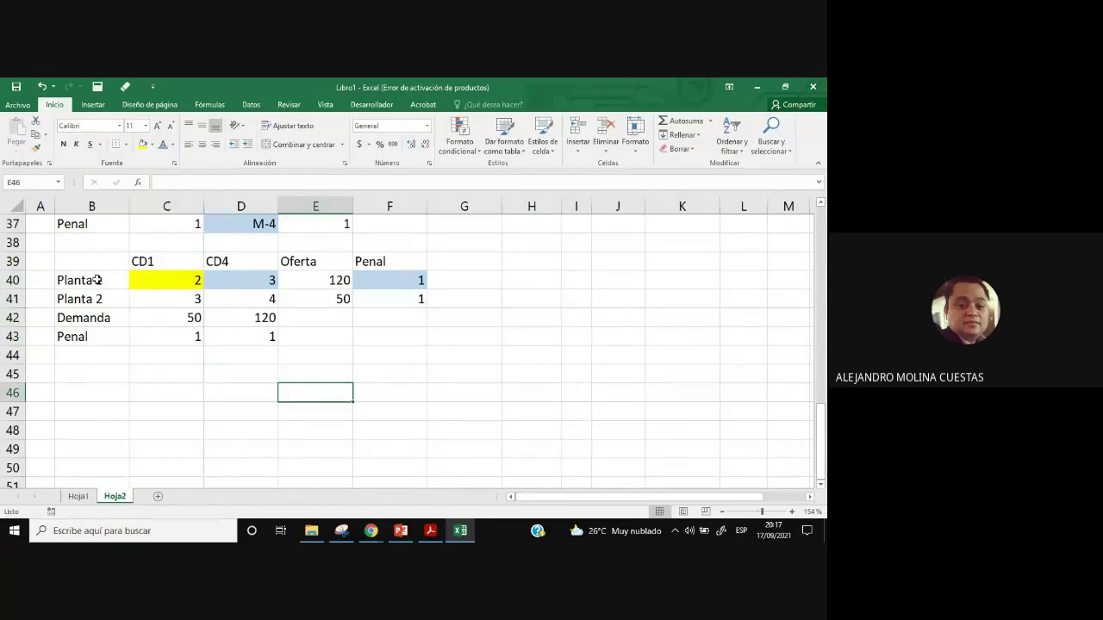
Copy the row labels in B40:B43 to B46 for a new reduced table, and delete its Penal label in B49.
{"action": "left_click_drag", "start_coordinate": [95, 280], "coordinate": [95, 336]}
{"action": "key", "text": "ctrl+c"}
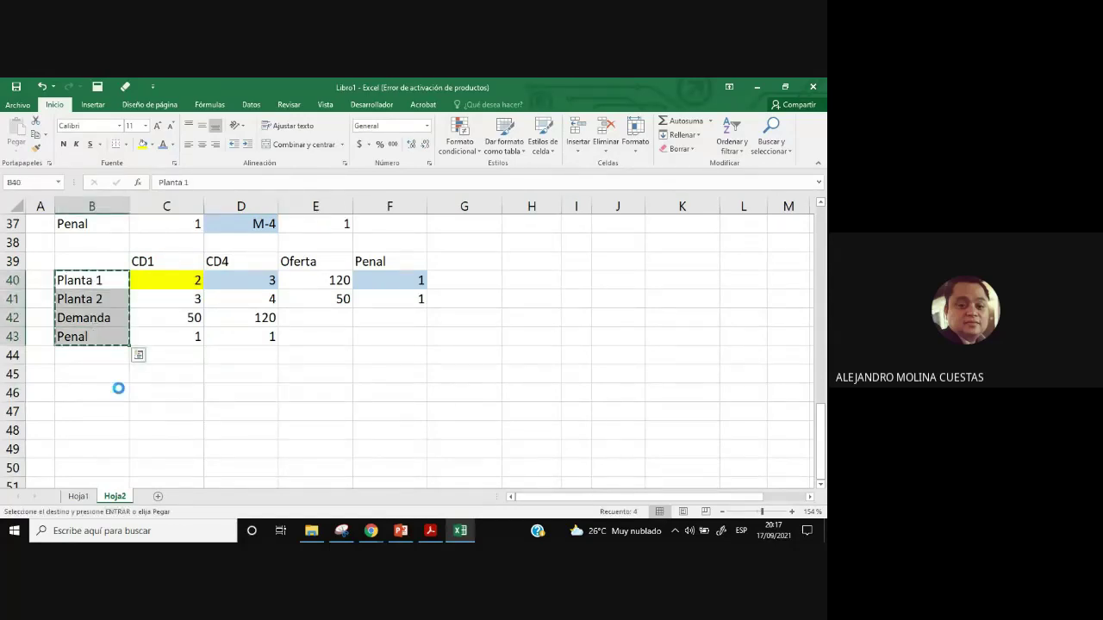
{"action": "left_click", "coordinate": [93, 392]}
{"action": "key", "text": "ctrl+v"}
{"action": "left_click", "coordinate": [240, 411]}
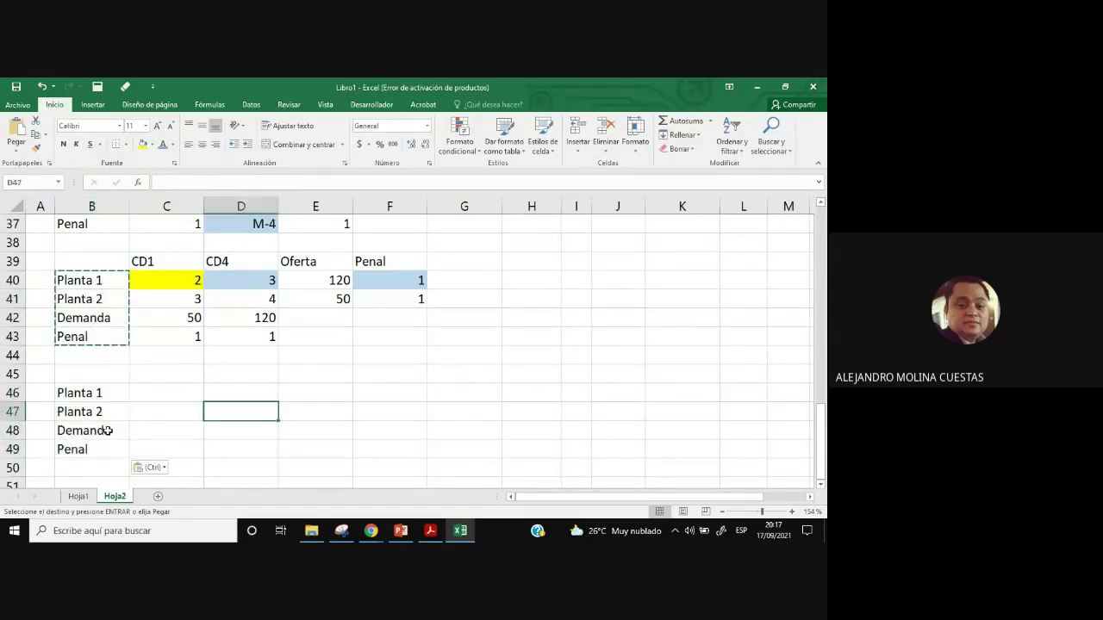
{"action": "left_click", "coordinate": [95, 449]}
{"action": "key", "text": "Delete"}
{"action": "left_click", "coordinate": [281, 405]}
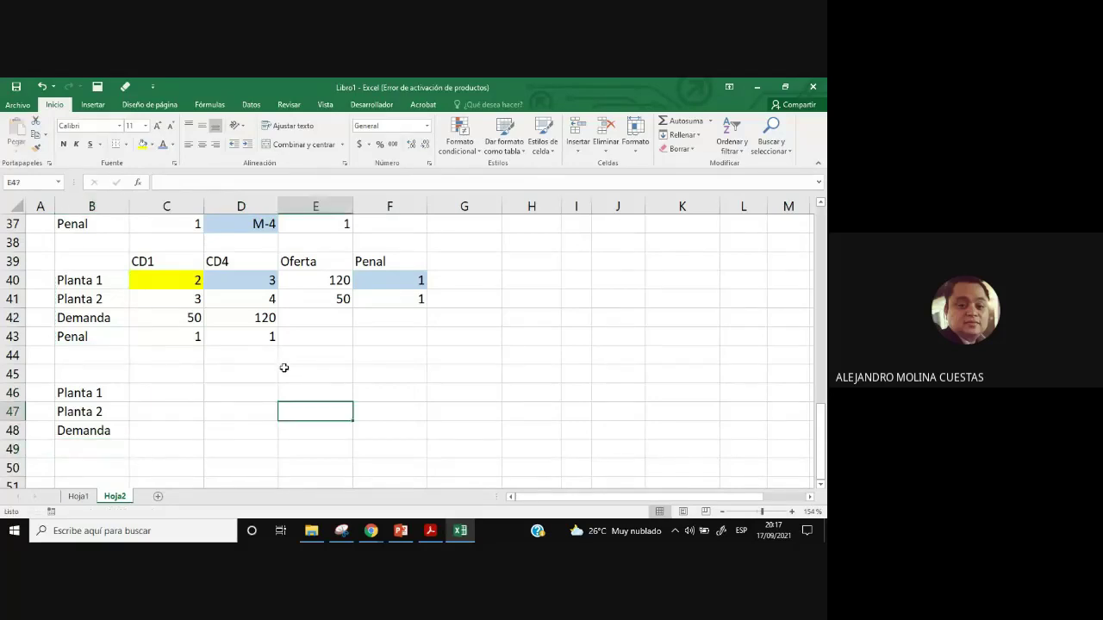
Copy the CD4 and Oferta columns with their demand row from D39:E42 to C45 in the new table.
{"action": "left_click_drag", "start_coordinate": [217, 264], "coordinate": [304, 271]}
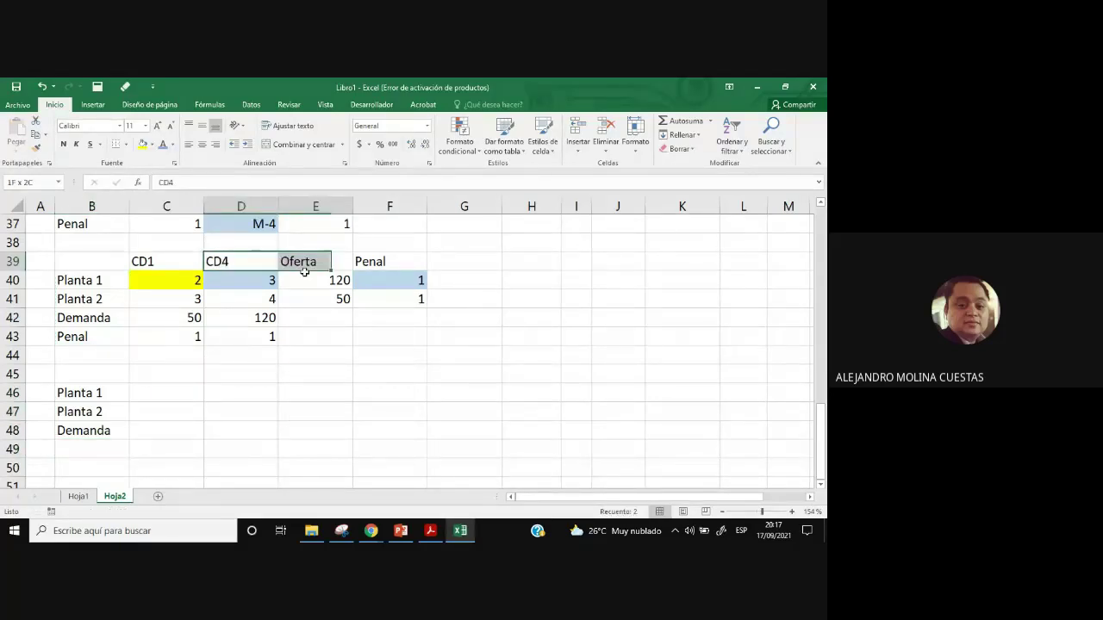
{"action": "left_click_drag", "start_coordinate": [304, 272], "coordinate": [317, 319]}
{"action": "key", "text": "ctrl+c"}
{"action": "left_click", "coordinate": [160, 376]}
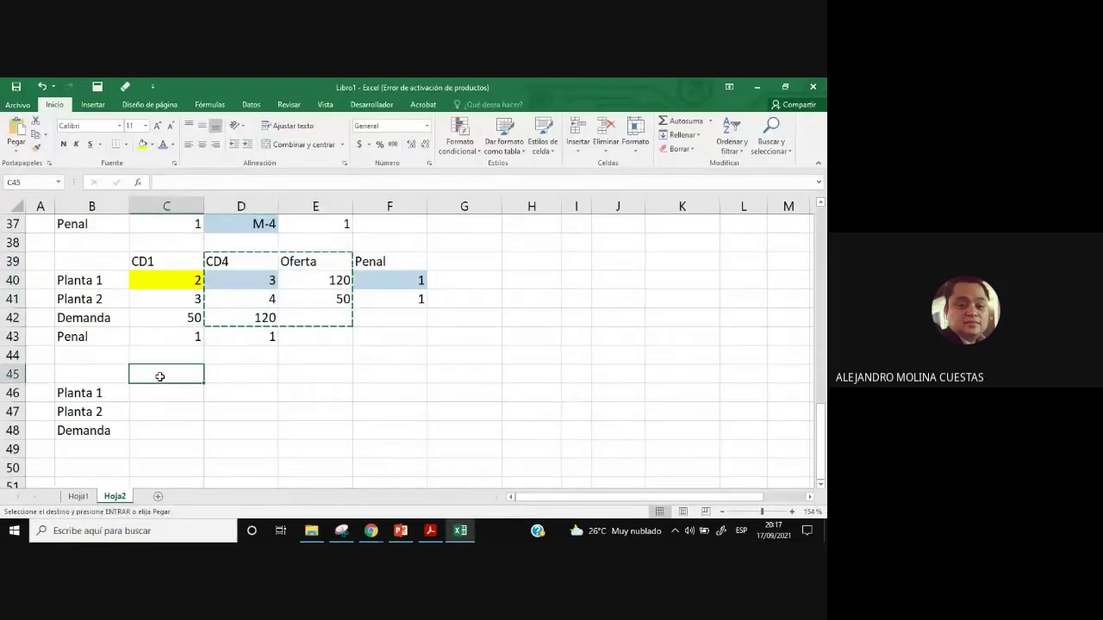
{"action": "key", "text": "ctrl+v"}
{"action": "left_click", "coordinate": [370, 401]}
Remove the fill from the Planta 1 cost in C46 and set the Planta 1 supply in D46 to 70.
{"action": "left_click", "coordinate": [182, 393]}
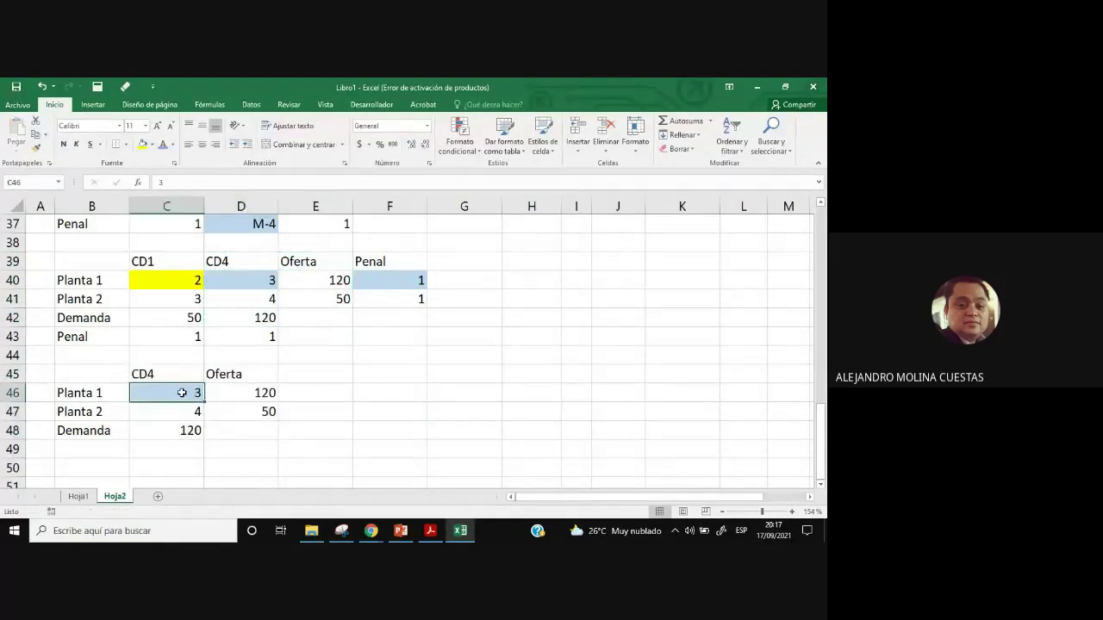
{"action": "left_click", "coordinate": [152, 145]}
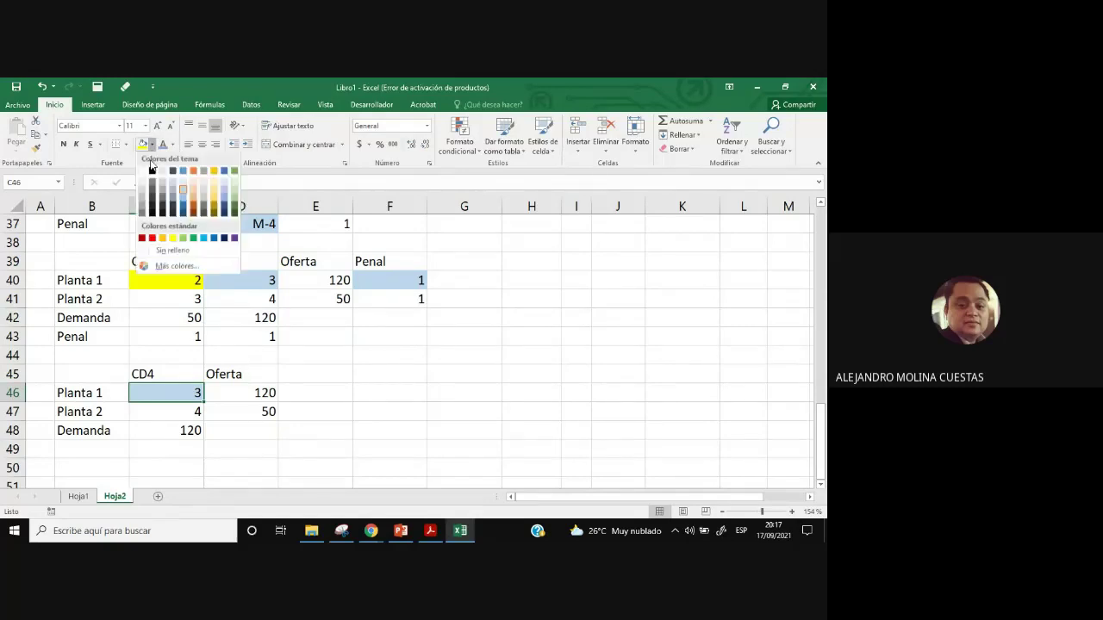
{"action": "left_click", "coordinate": [171, 250]}
{"action": "left_click", "coordinate": [415, 470]}
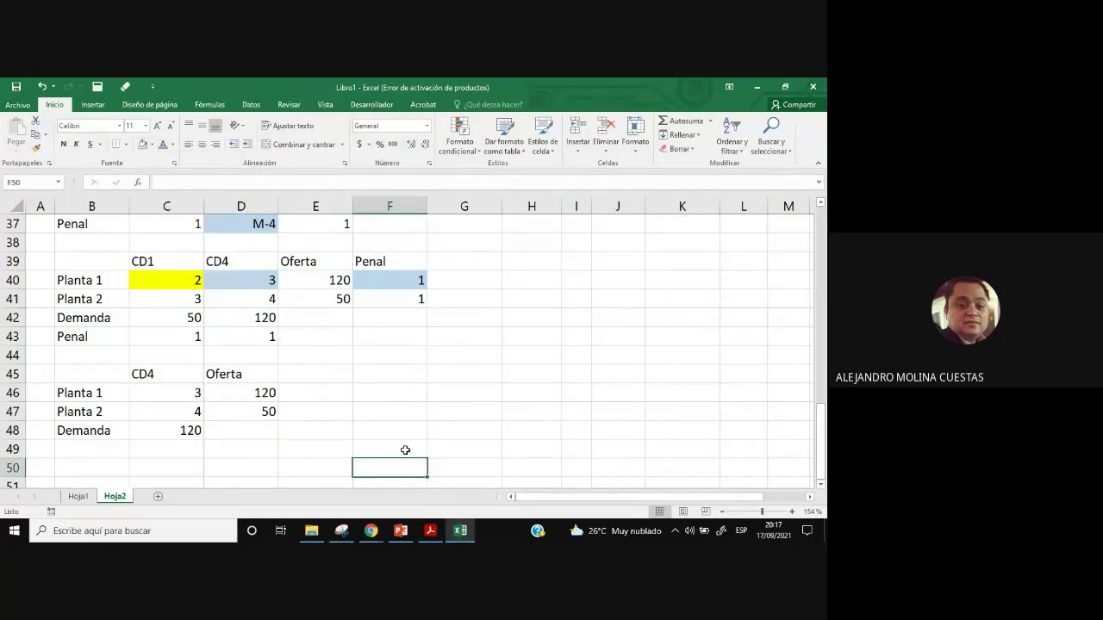
{"action": "left_click", "coordinate": [251, 393]}
{"action": "type", "text": "70"}
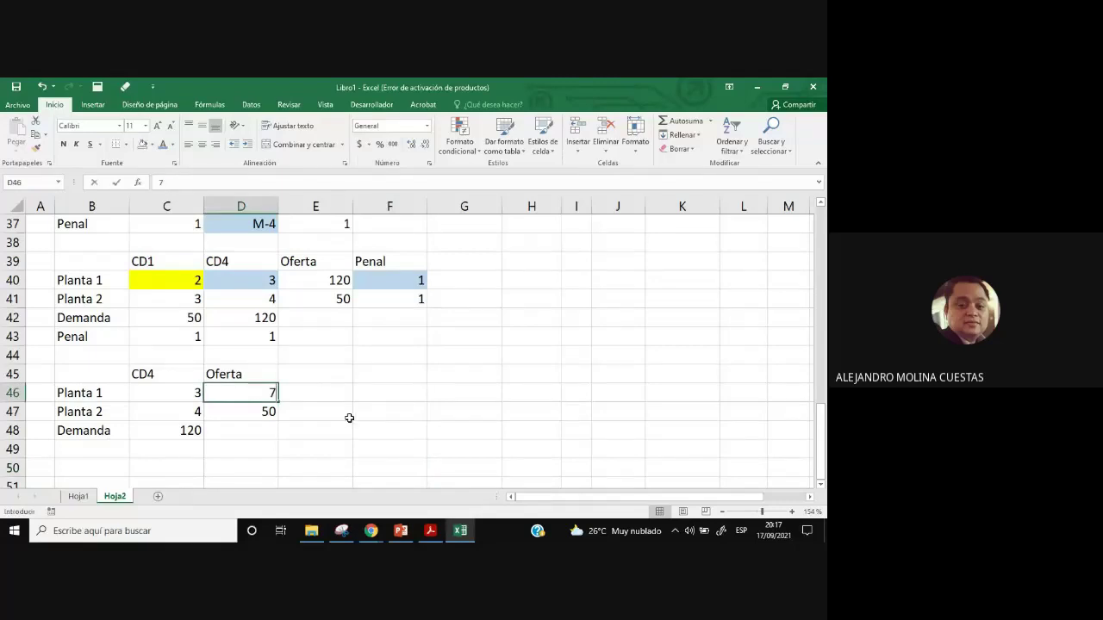
{"action": "left_click", "coordinate": [365, 408]}
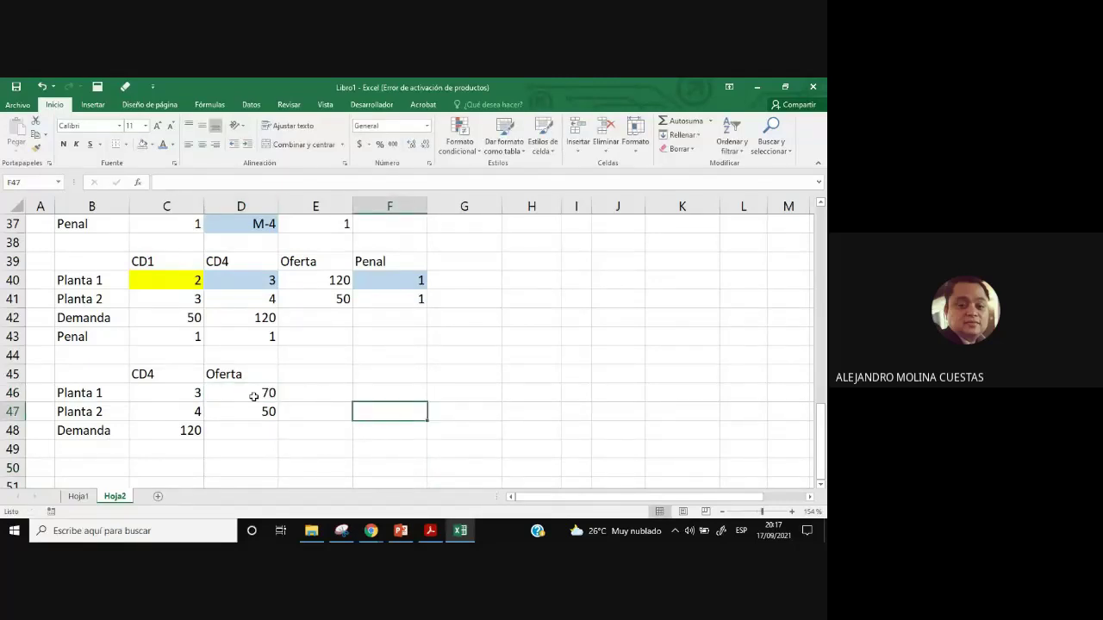
Compare the remaining supplies in D46:D47 with the CD4 demand in C48, and check the unit costs in C46:C47.
{"action": "left_click_drag", "start_coordinate": [250, 394], "coordinate": [256, 411]}
{"action": "left_click", "coordinate": [192, 446]}
{"action": "left_click", "coordinate": [191, 433]}
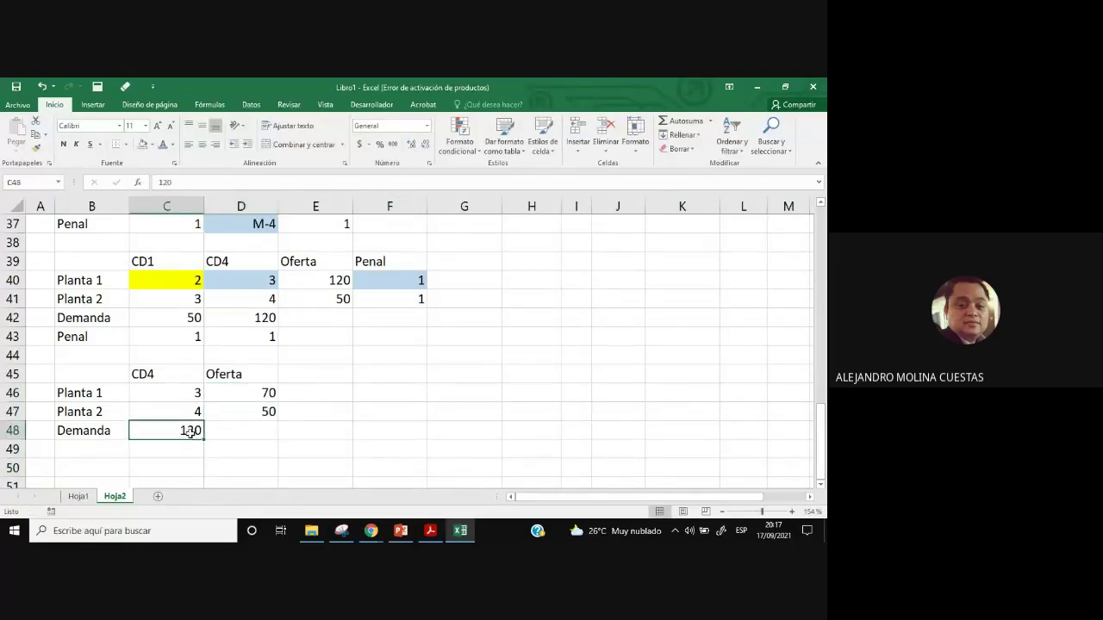
{"action": "left_click", "coordinate": [93, 394]}
{"action": "left_click", "coordinate": [93, 411]}
{"action": "left_click", "coordinate": [185, 380]}
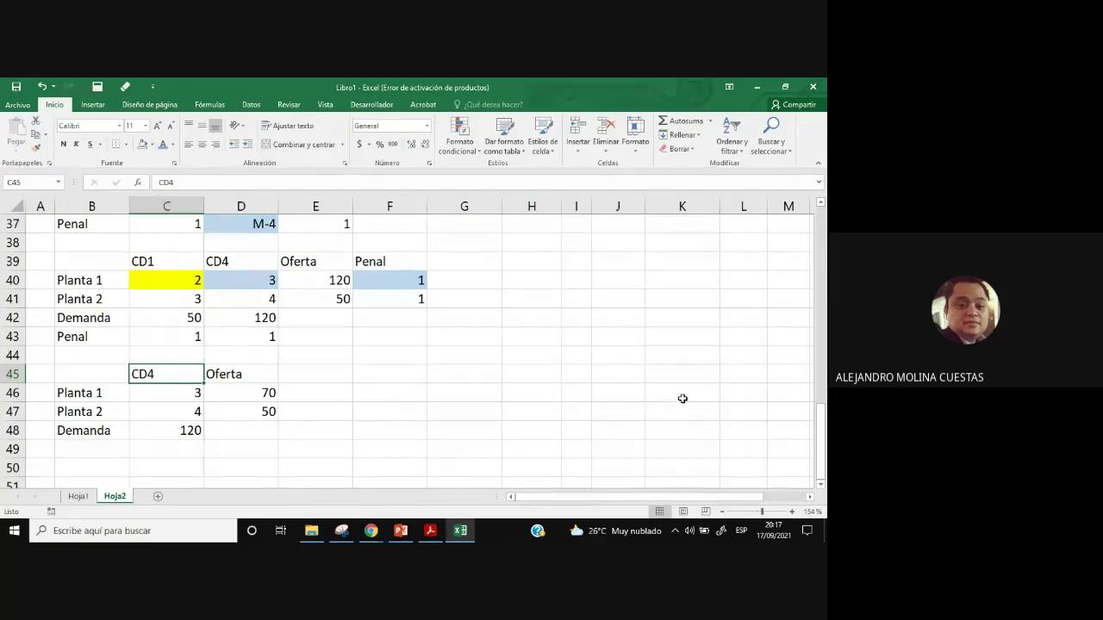
{"action": "left_click", "coordinate": [268, 393]}
{"action": "left_click", "coordinate": [267, 412]}
{"action": "left_click", "coordinate": [188, 393]}
{"action": "left_click", "coordinate": [188, 411]}
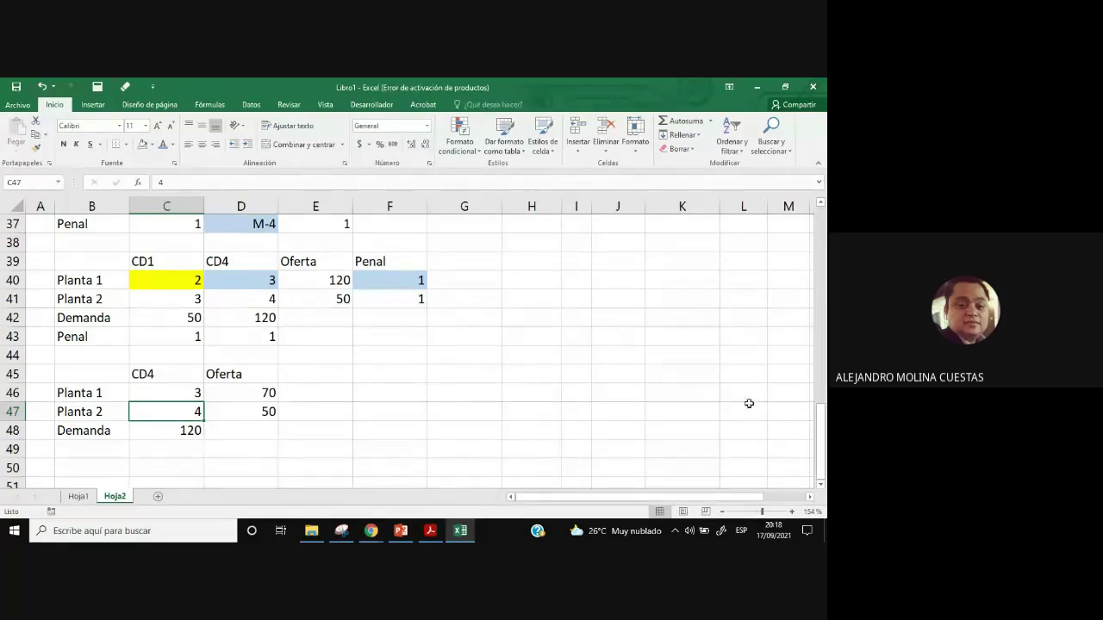
Copy the Planta 1 label from K9 to K10 in the allocation list.
{"action": "scroll", "coordinate": [758, 384], "scroll_direction": "up", "scroll_amount": 3}
{"action": "scroll", "coordinate": [758, 384], "scroll_direction": "up", "scroll_amount": 5}
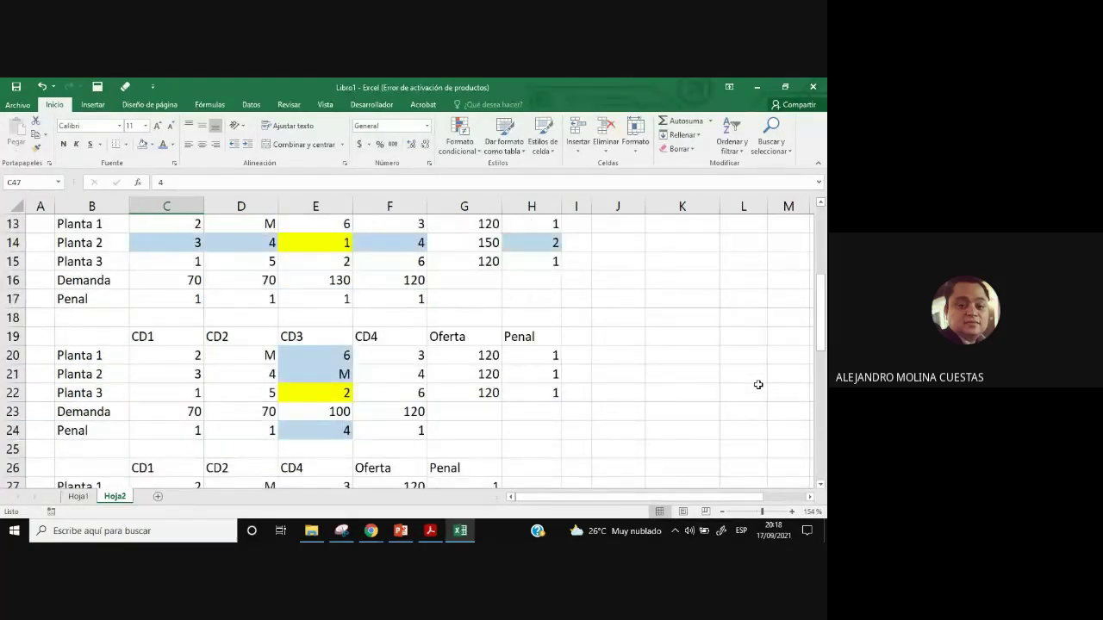
{"action": "scroll", "coordinate": [759, 384], "scroll_direction": "up", "scroll_amount": 4}
{"action": "left_click", "coordinate": [659, 404]}
{"action": "left_click", "coordinate": [668, 387]}
{"action": "key", "text": "ctrl+c"}
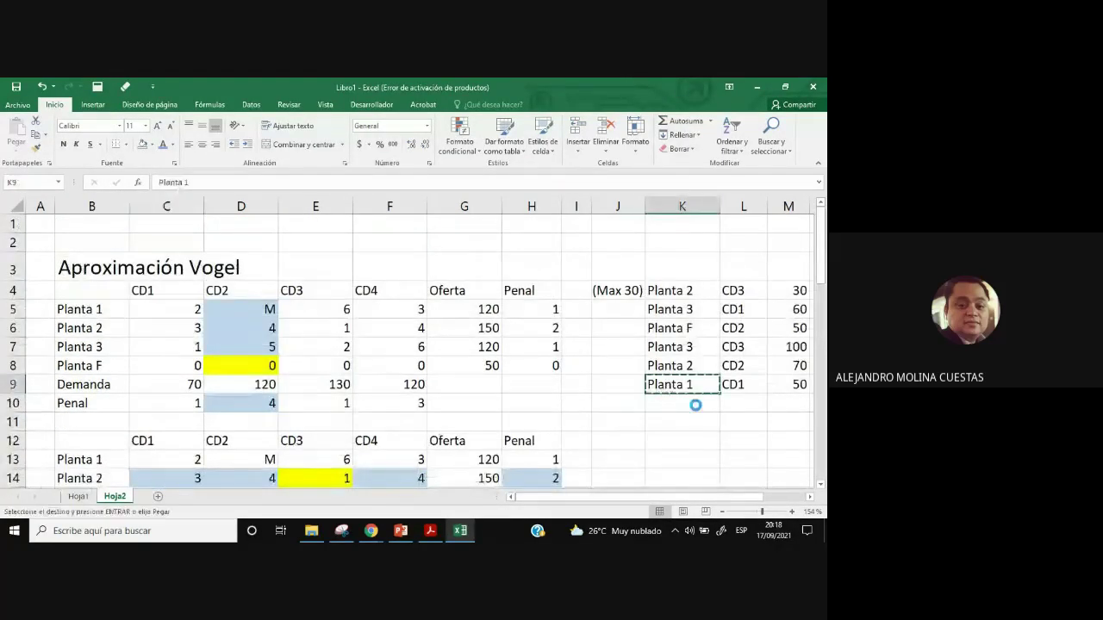
{"action": "left_click", "coordinate": [670, 403]}
{"action": "key", "text": "ctrl+v"}
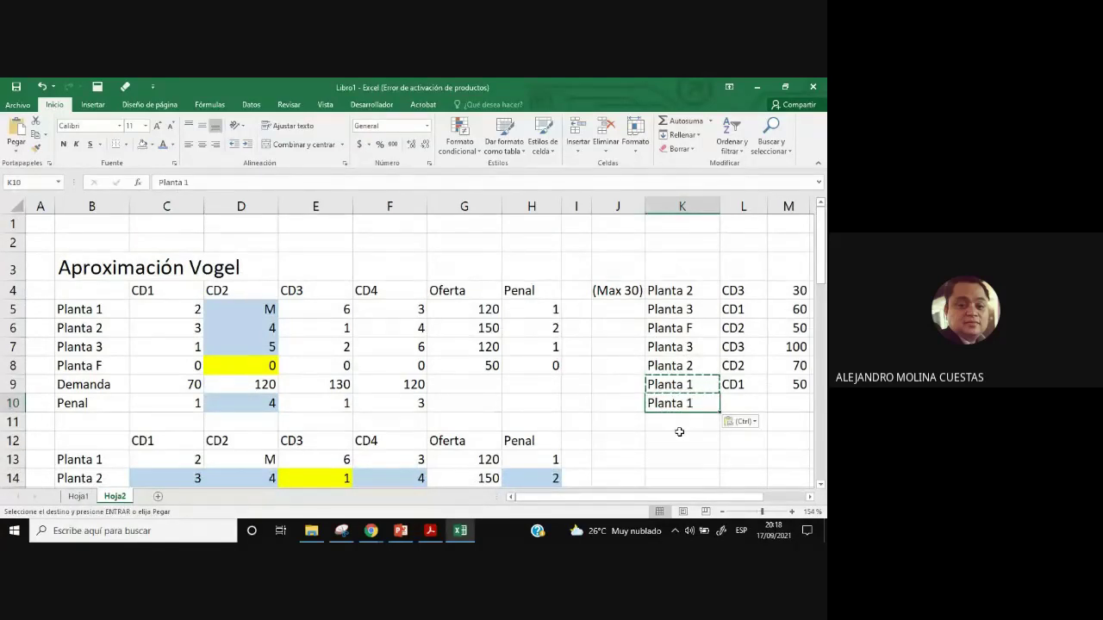
Copy the Planta 2 label from K8 to K11 for the last allocation record.
{"action": "left_click", "coordinate": [678, 433]}
{"action": "left_click", "coordinate": [687, 366]}
{"action": "key", "text": "ctrl+c"}
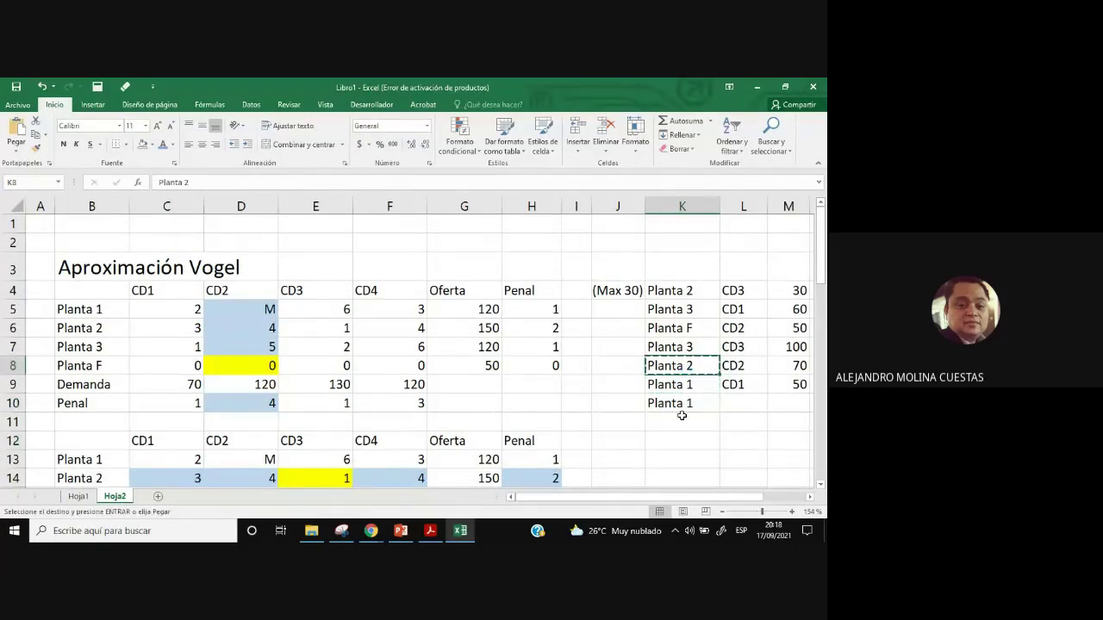
{"action": "left_click", "coordinate": [681, 415]}
{"action": "key", "text": "ctrl+v"}
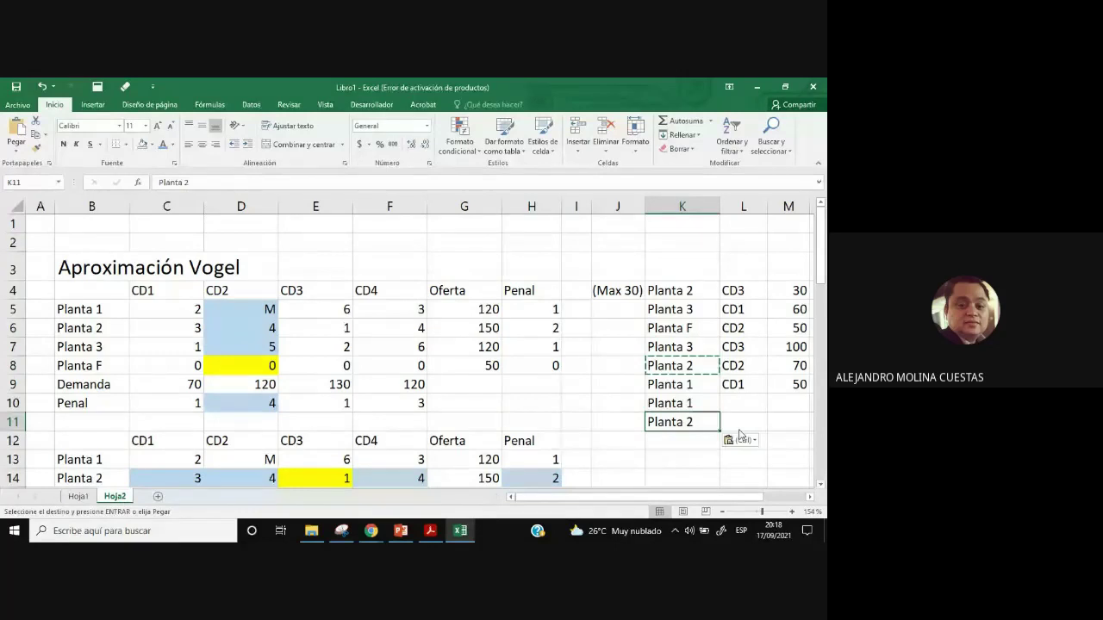
Copy the CD4 label from F4 to L10 and L11 as the destination of both final allocations.
{"action": "left_click", "coordinate": [389, 290]}
{"action": "key", "text": "ctrl+c"}
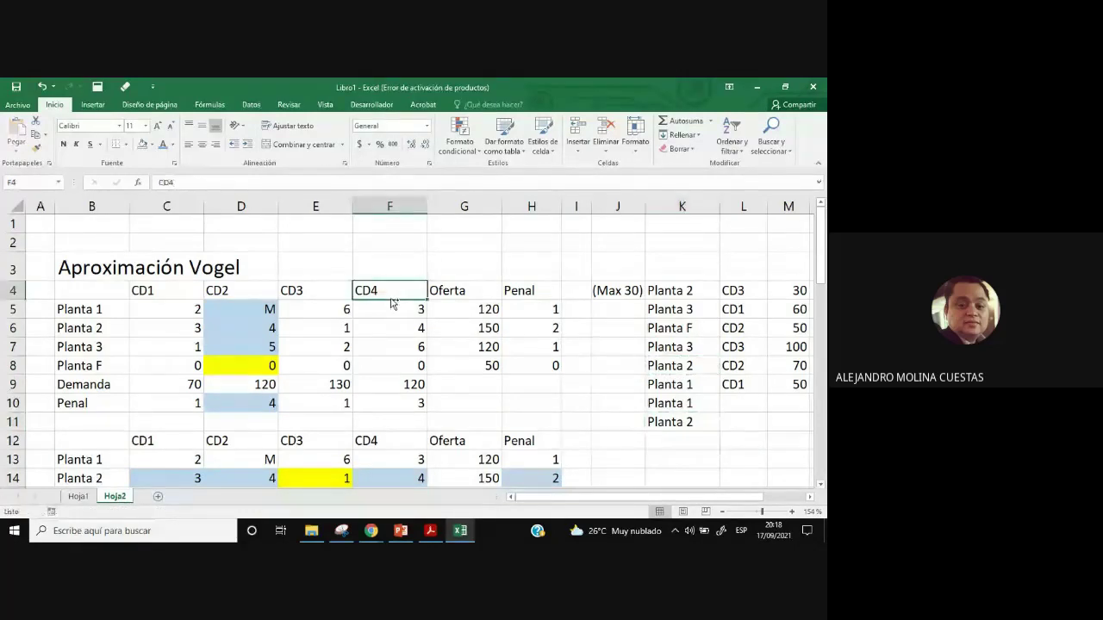
{"action": "left_click", "coordinate": [739, 403]}
{"action": "key", "text": "ctrl+v"}
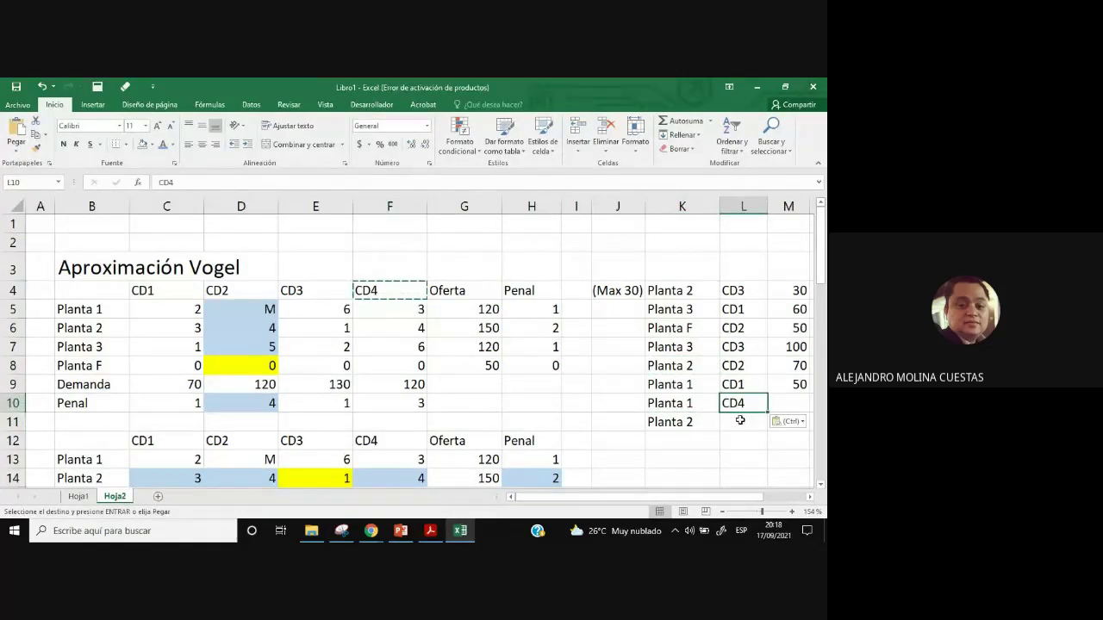
{"action": "left_click", "coordinate": [743, 422]}
{"action": "key", "text": "ctrl+v"}
{"action": "left_click", "coordinate": [578, 422]}
Record the allocated amounts from the last reduced table, entering 70 in M10 and 50 in M11.
{"action": "scroll", "coordinate": [413, 362], "scroll_direction": "down", "scroll_amount": 15}
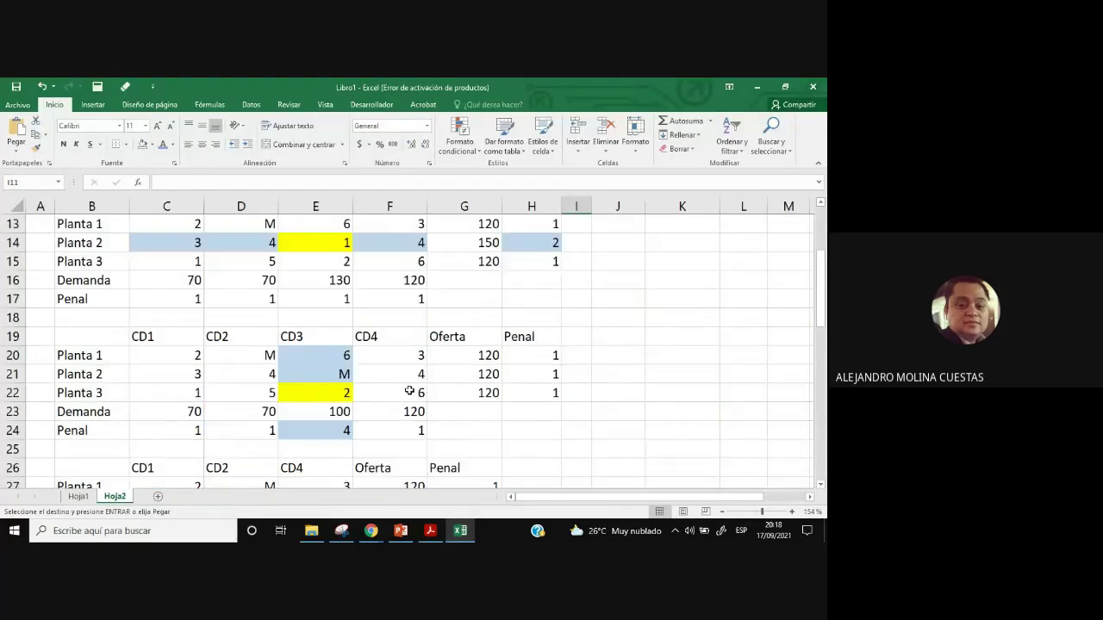
{"action": "scroll", "coordinate": [395, 379], "scroll_direction": "down", "scroll_amount": 1}
{"action": "scroll", "coordinate": [396, 379], "scroll_direction": "up", "scroll_amount": 2}
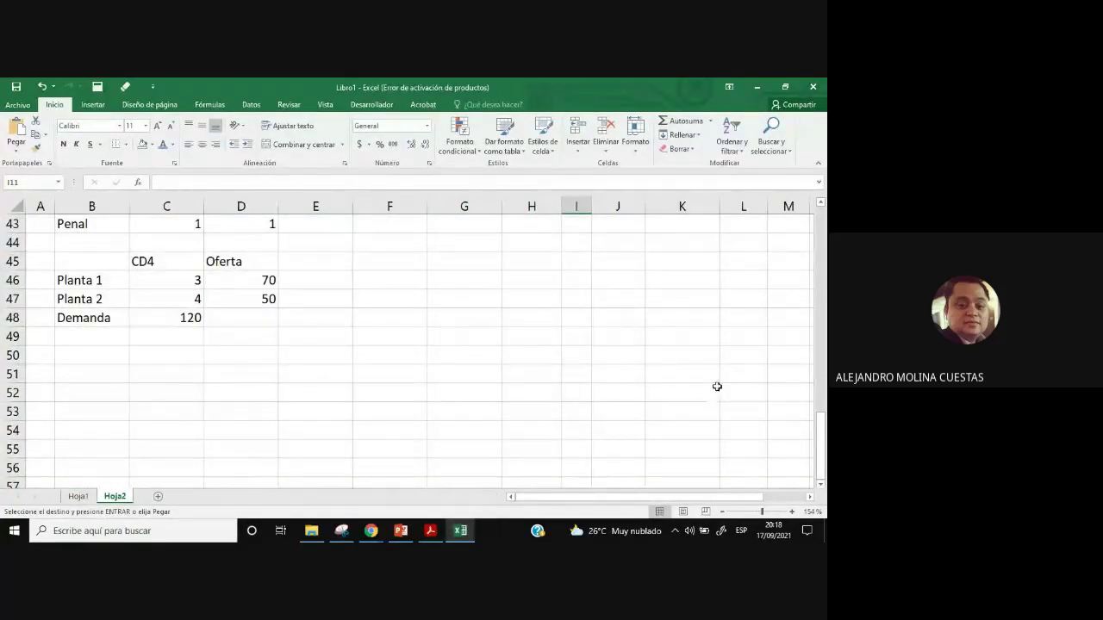
{"action": "scroll", "coordinate": [717, 387], "scroll_direction": "up", "scroll_amount": 14}
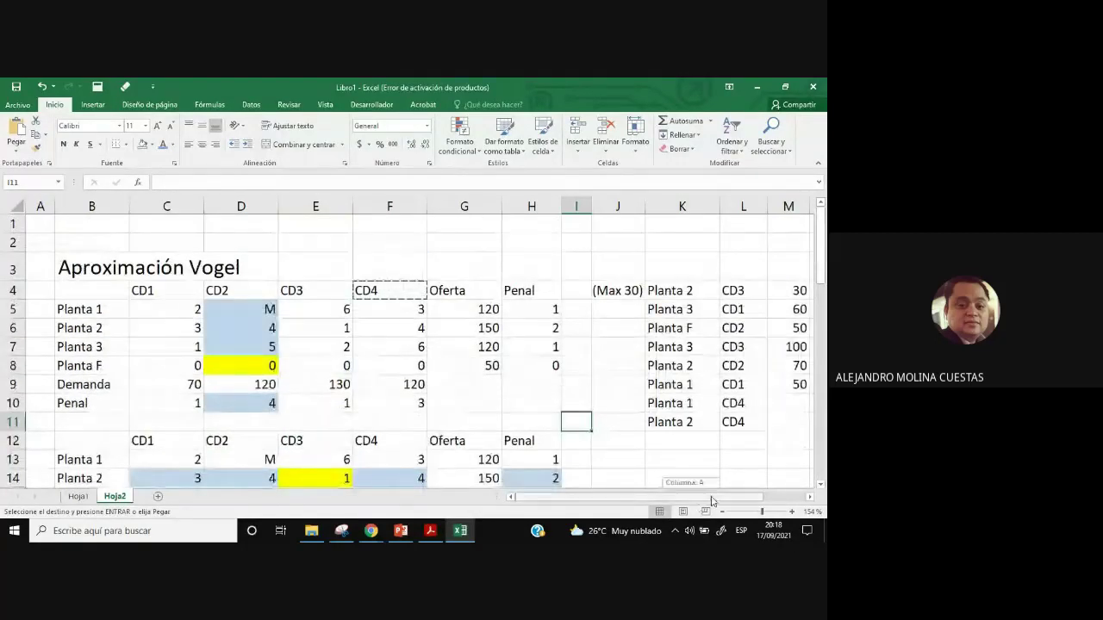
{"action": "scroll", "coordinate": [702, 392], "scroll_direction": "right", "scroll_amount": 2}
{"action": "left_click", "coordinate": [689, 402]}
{"action": "type", "text": "70"}
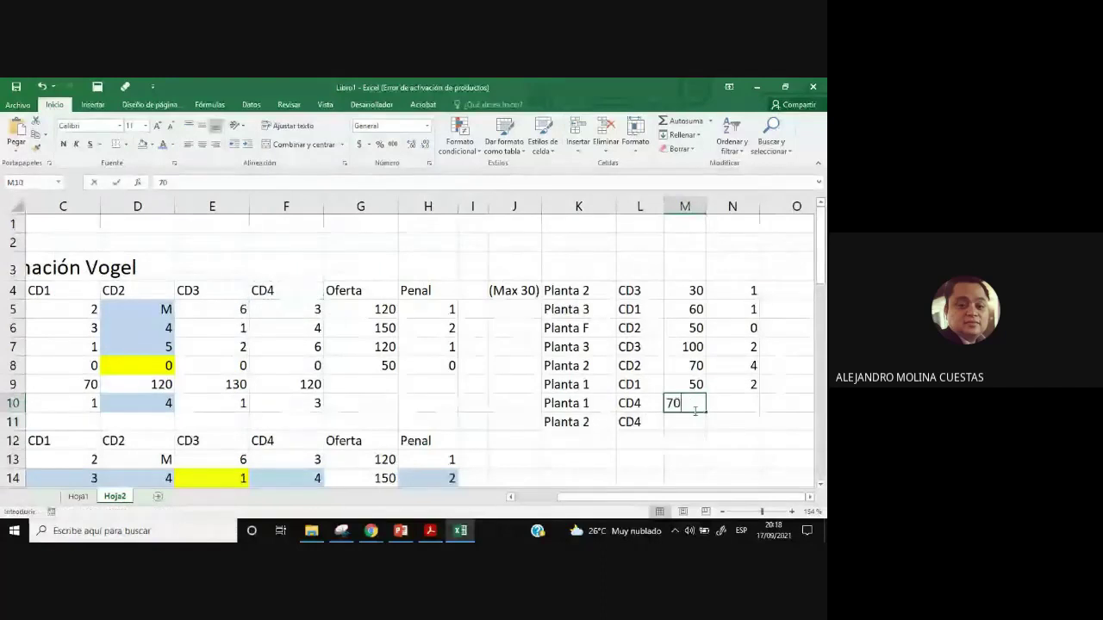
{"action": "left_click", "coordinate": [692, 420]}
{"action": "type", "text": "50"}
Enter the unit costs of the two CD4 allocations, 3 in N10 and 4 in N11.
{"action": "left_click", "coordinate": [746, 403]}
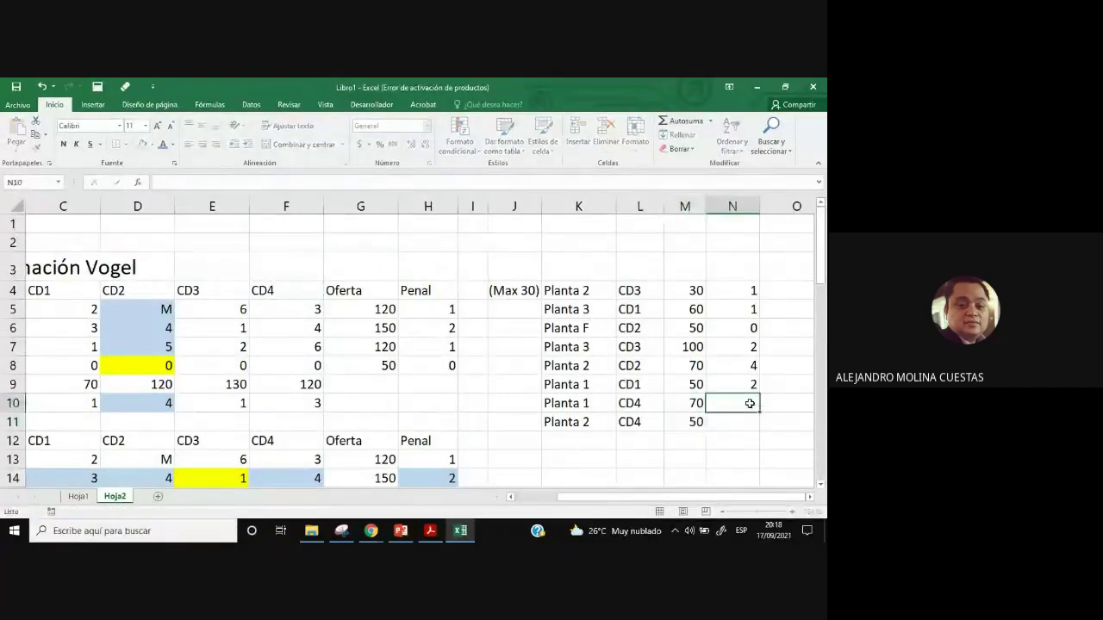
{"action": "type", "text": "3"}
{"action": "key", "text": "Return"}
{"action": "type", "text": "4"}
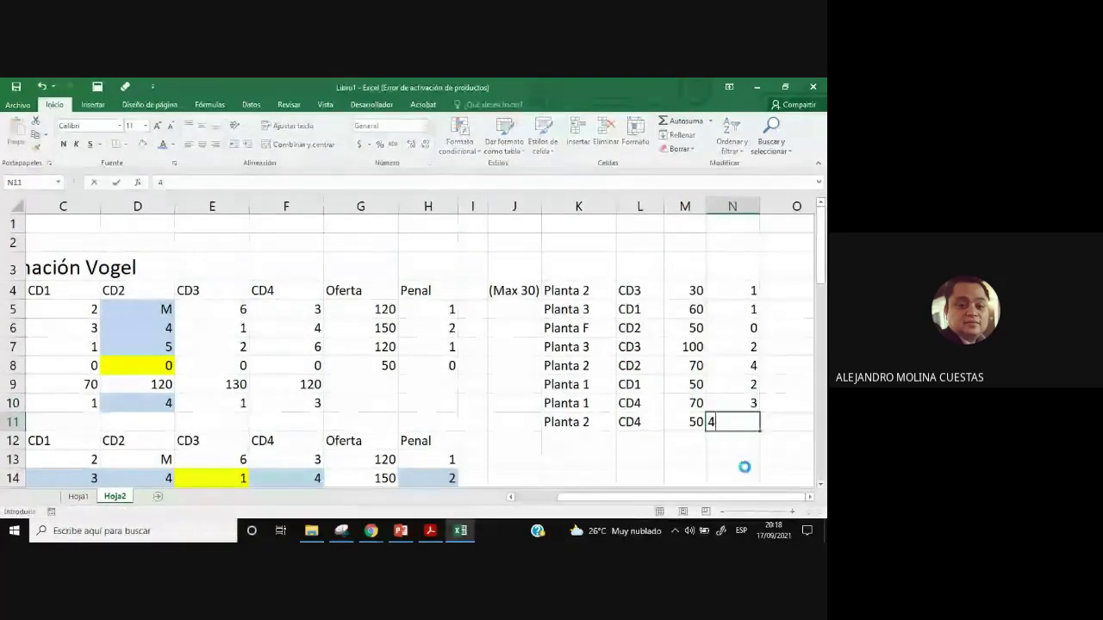
{"action": "left_click", "coordinate": [732, 459]}
Calculate each allocation's cost in column O by entering =M4*N4 in O4 and filling it down through O11.
{"action": "left_click", "coordinate": [809, 497]}
{"action": "left_click", "coordinate": [809, 497]}
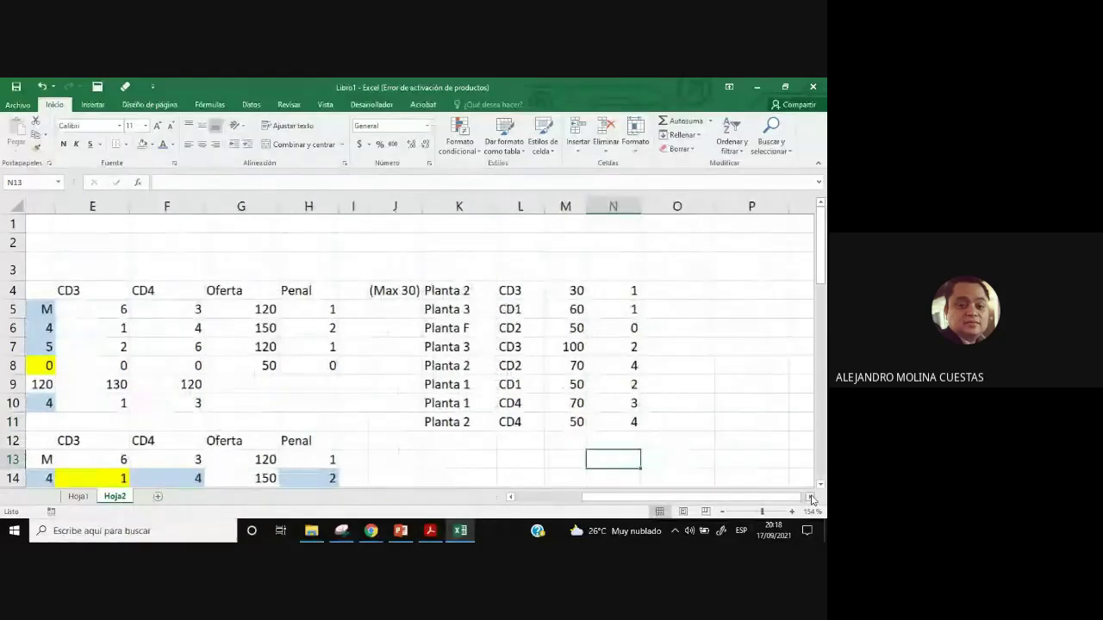
{"action": "left_click", "coordinate": [657, 301]}
{"action": "left_click", "coordinate": [622, 289]}
{"action": "left_click", "coordinate": [196, 182]}
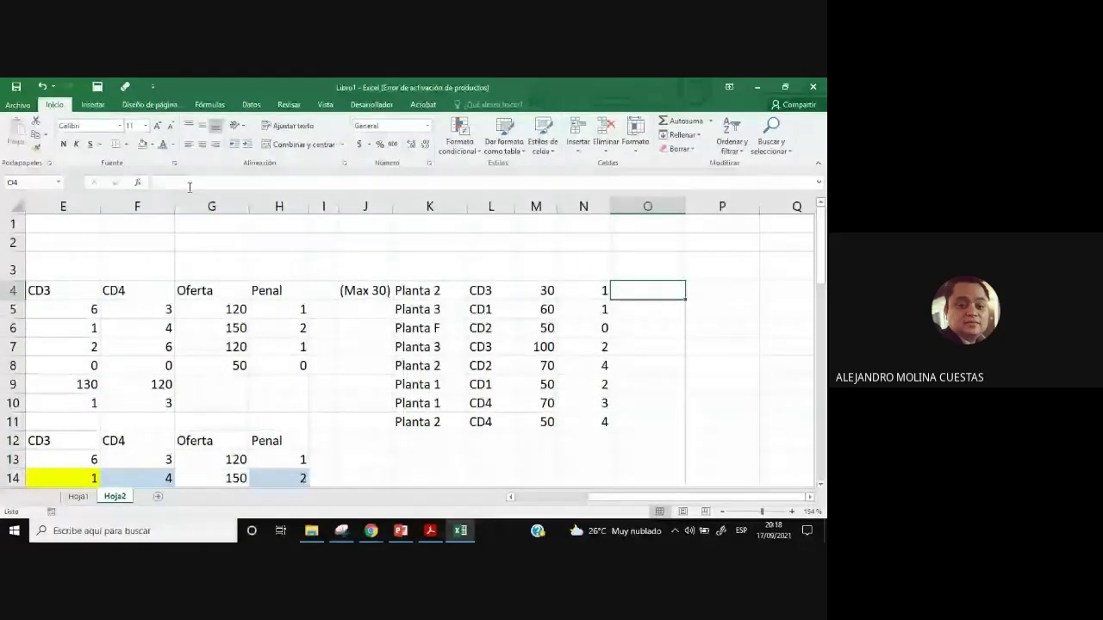
{"action": "type", "text": "="}
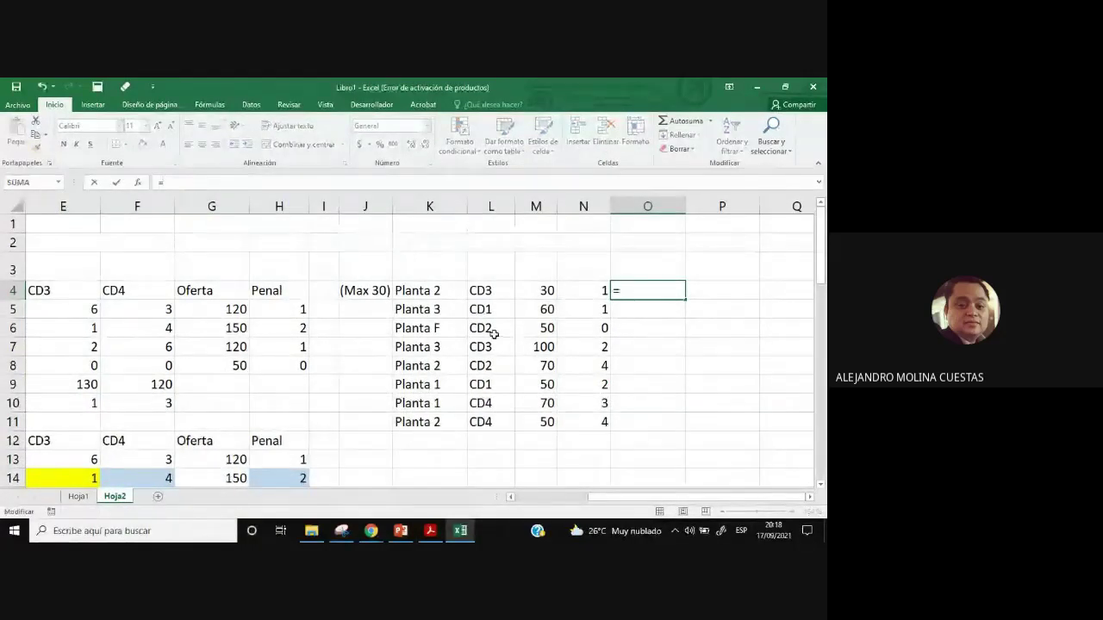
{"action": "left_click", "coordinate": [542, 293]}
{"action": "type", "text": "*"}
{"action": "left_click", "coordinate": [583, 288]}
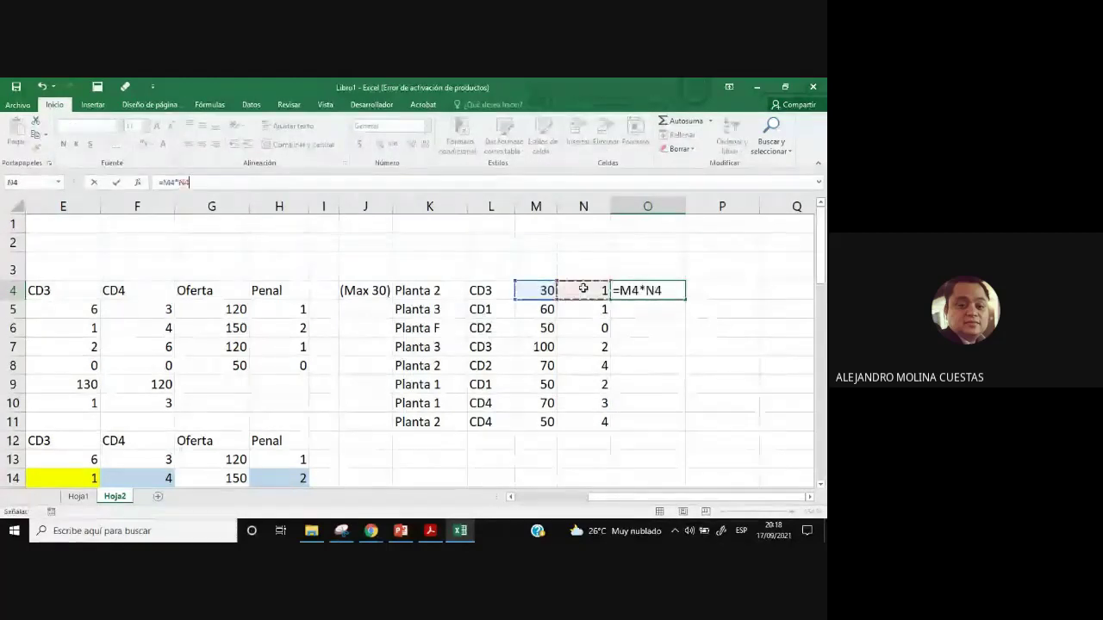
{"action": "key", "text": "Return"}
{"action": "left_click", "coordinate": [661, 290]}
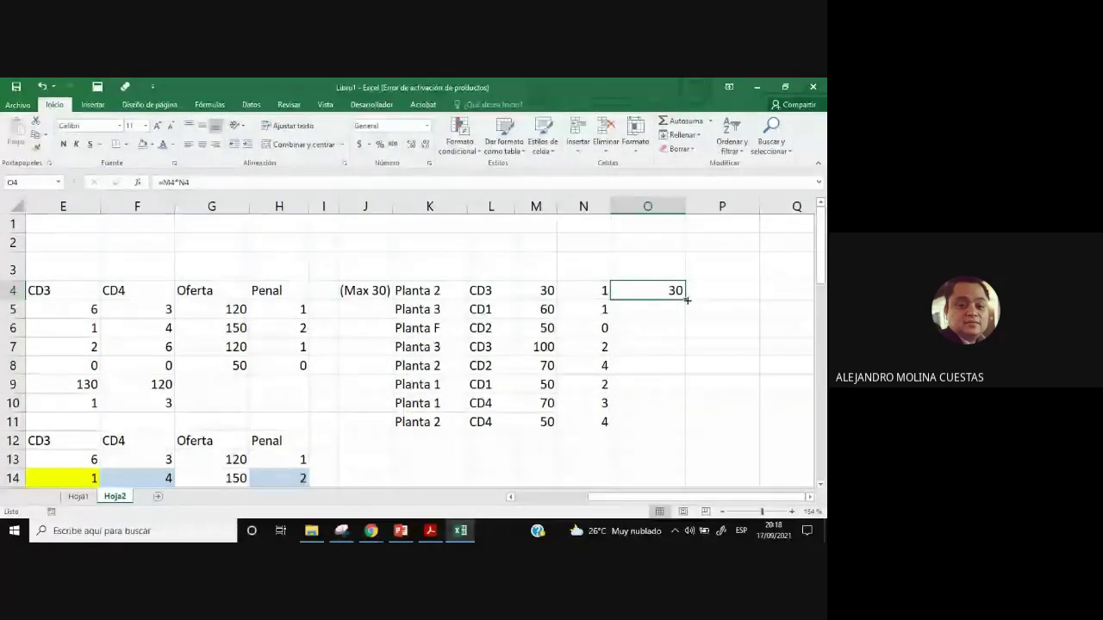
{"action": "left_click_drag", "start_coordinate": [685, 299], "coordinate": [676, 440]}
Total the allocation costs in O12 with the SUMA function over O4:O11 and fill that cell yellow.
{"action": "left_click", "coordinate": [659, 442]}
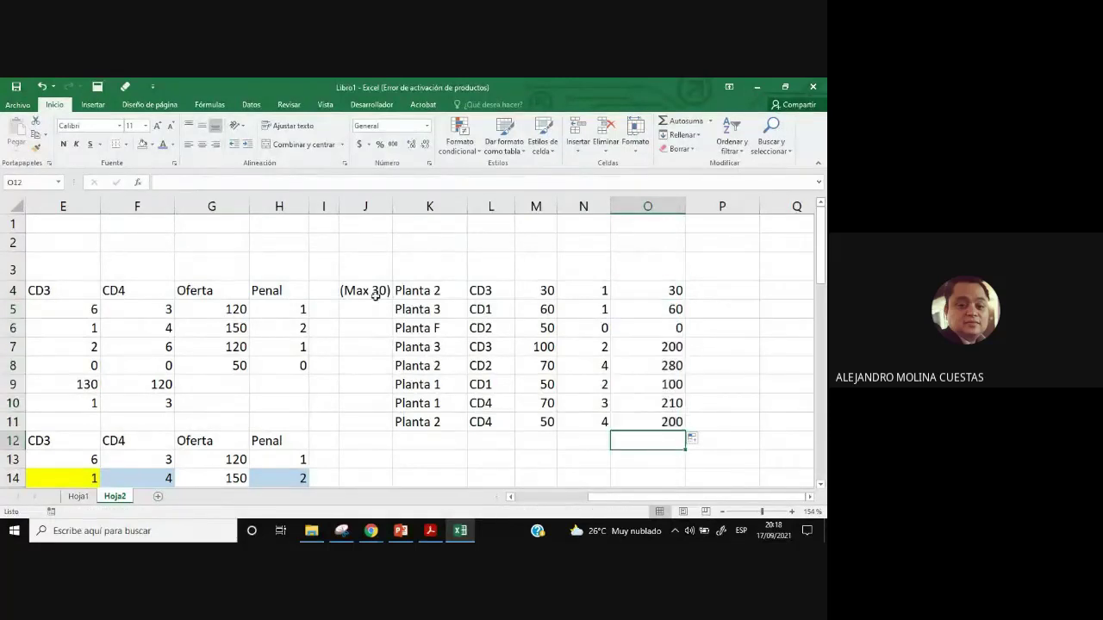
{"action": "left_click", "coordinate": [139, 182]}
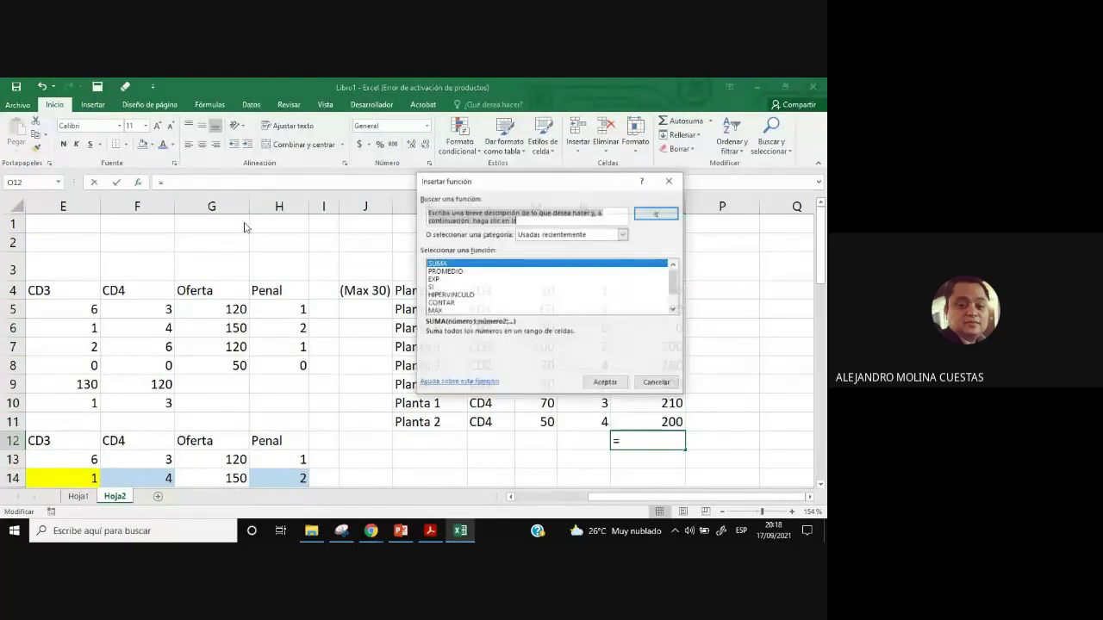
{"action": "double_click", "coordinate": [438, 265]}
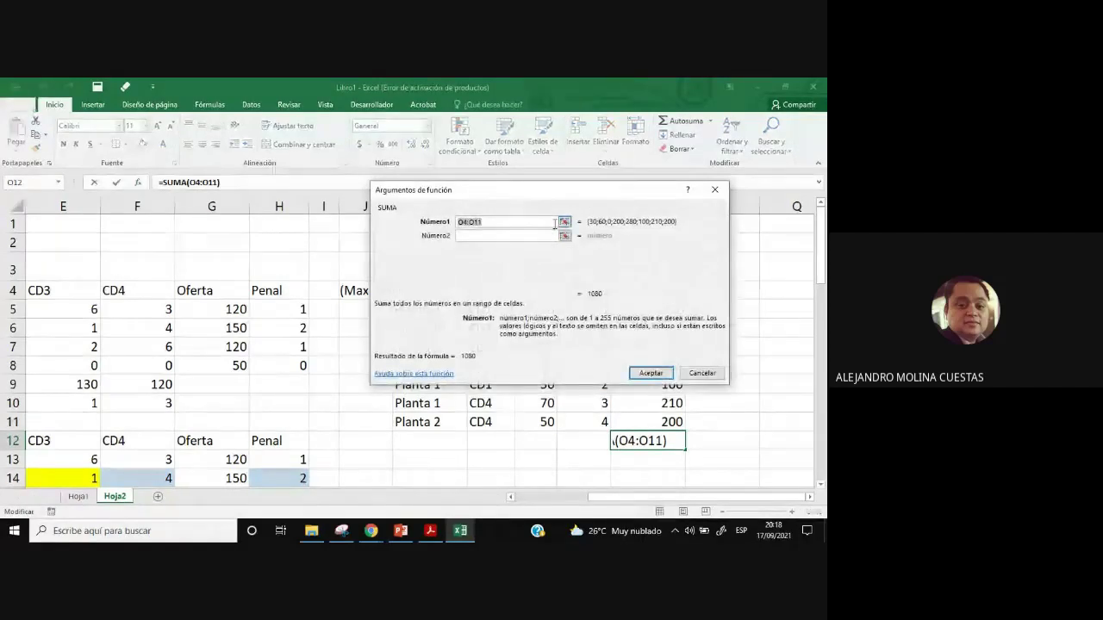
{"action": "left_click", "coordinate": [564, 224]}
{"action": "left_click_drag", "start_coordinate": [646, 293], "coordinate": [645, 419]}
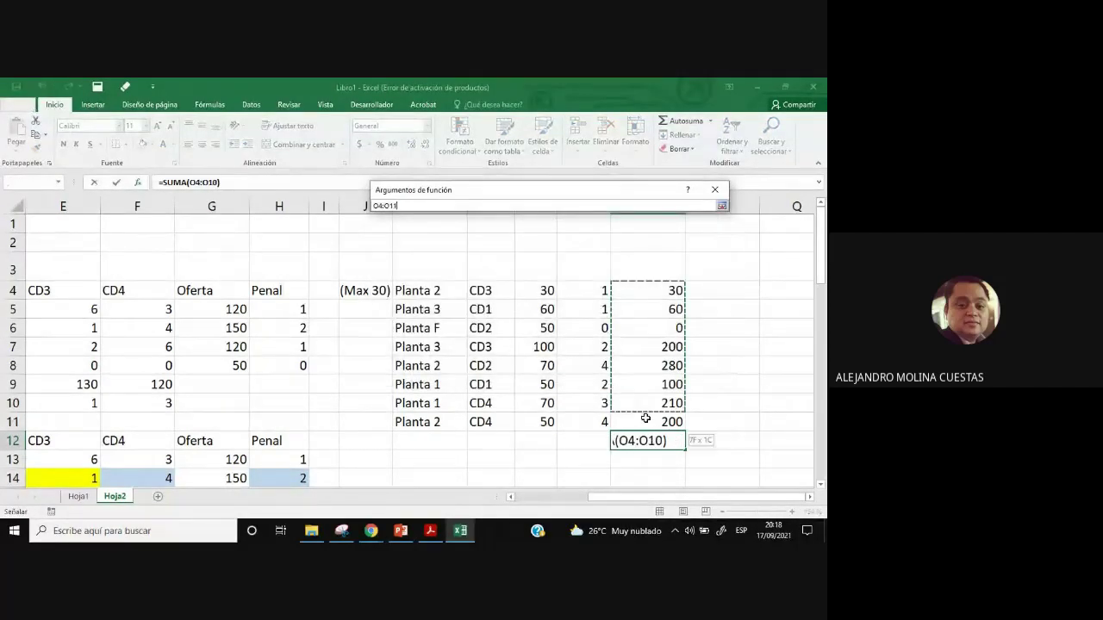
{"action": "key", "text": "Return"}
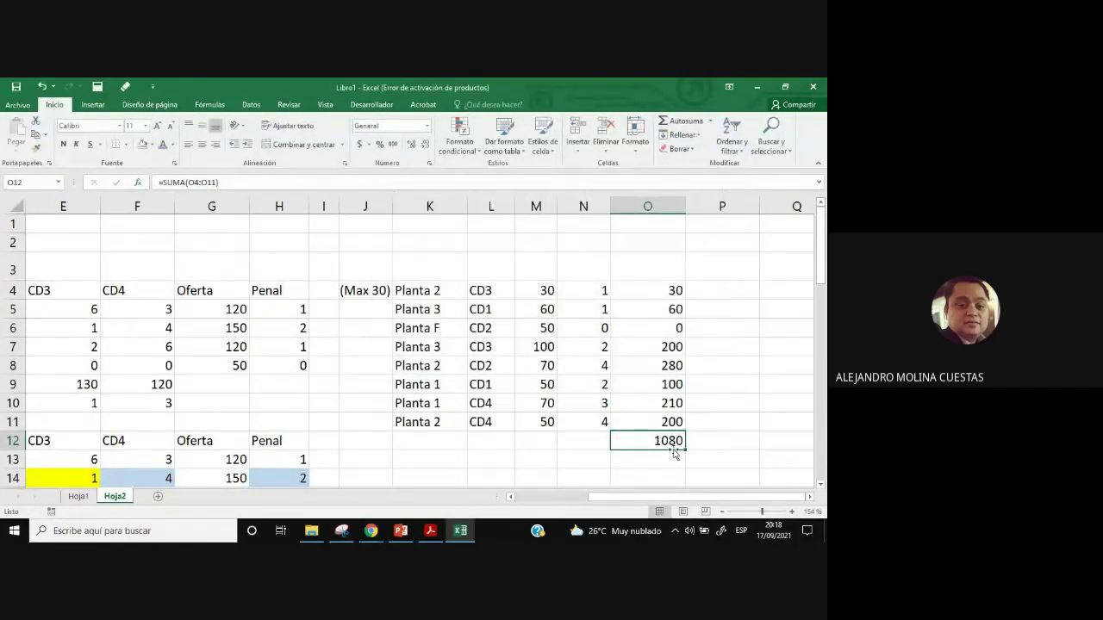
{"action": "left_click", "coordinate": [152, 148]}
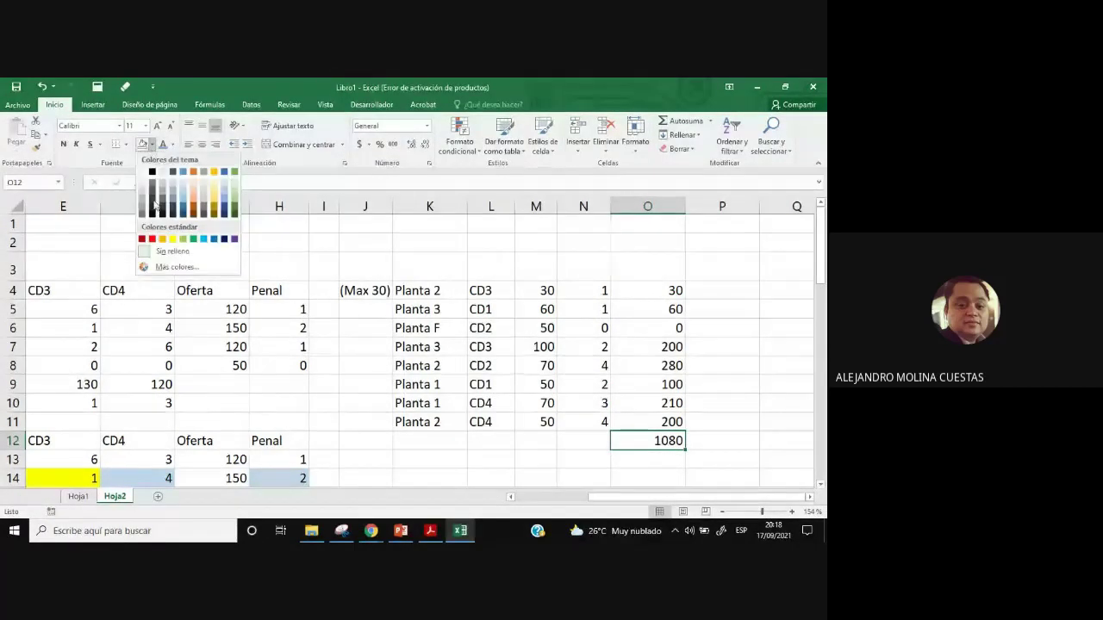
{"action": "left_click", "coordinate": [174, 238]}
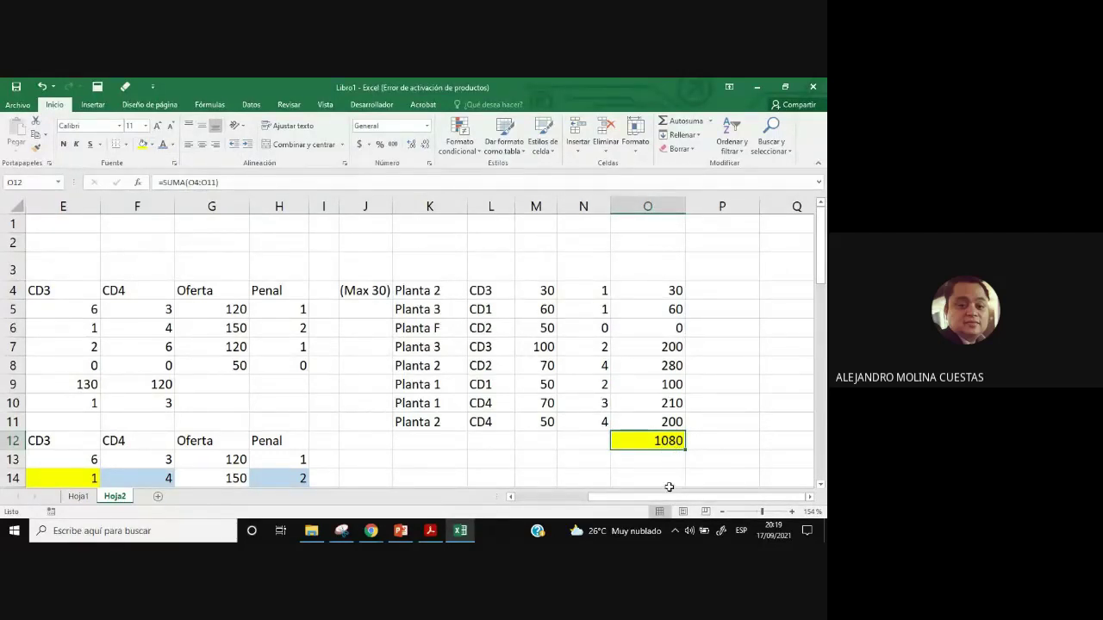
Compare the Vogel total cost on Hoja2 with the Esquina NorOeste total on Hoja1.
{"action": "left_click_drag", "start_coordinate": [677, 498], "coordinate": [644, 497]}
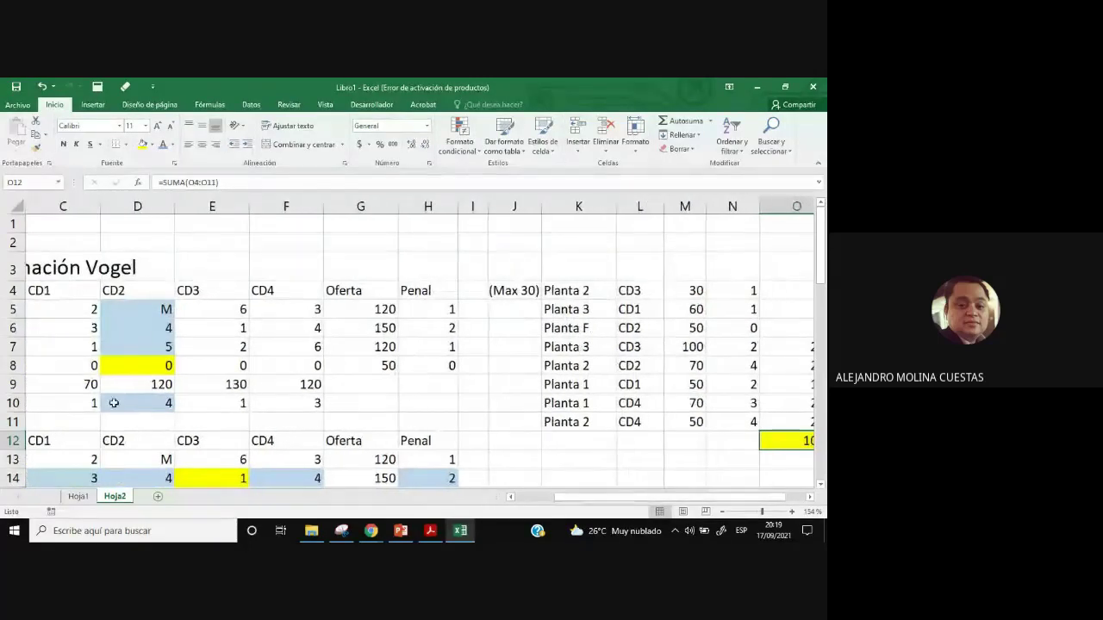
{"action": "left_click", "coordinate": [90, 500]}
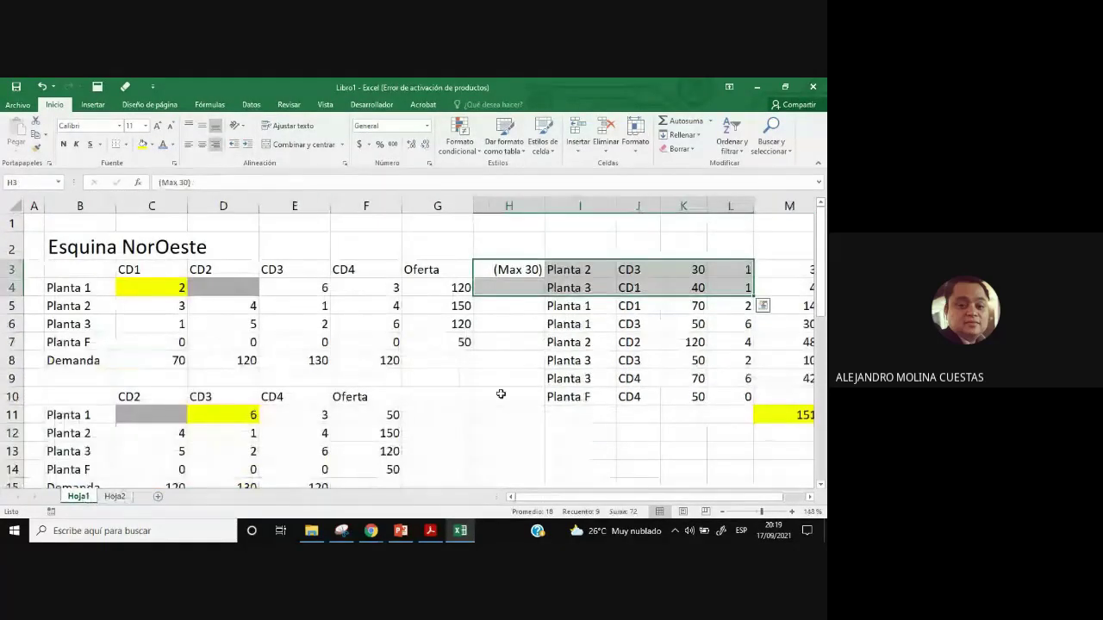
{"action": "left_click", "coordinate": [539, 399]}
{"action": "left_click_drag", "start_coordinate": [670, 498], "coordinate": [717, 502]}
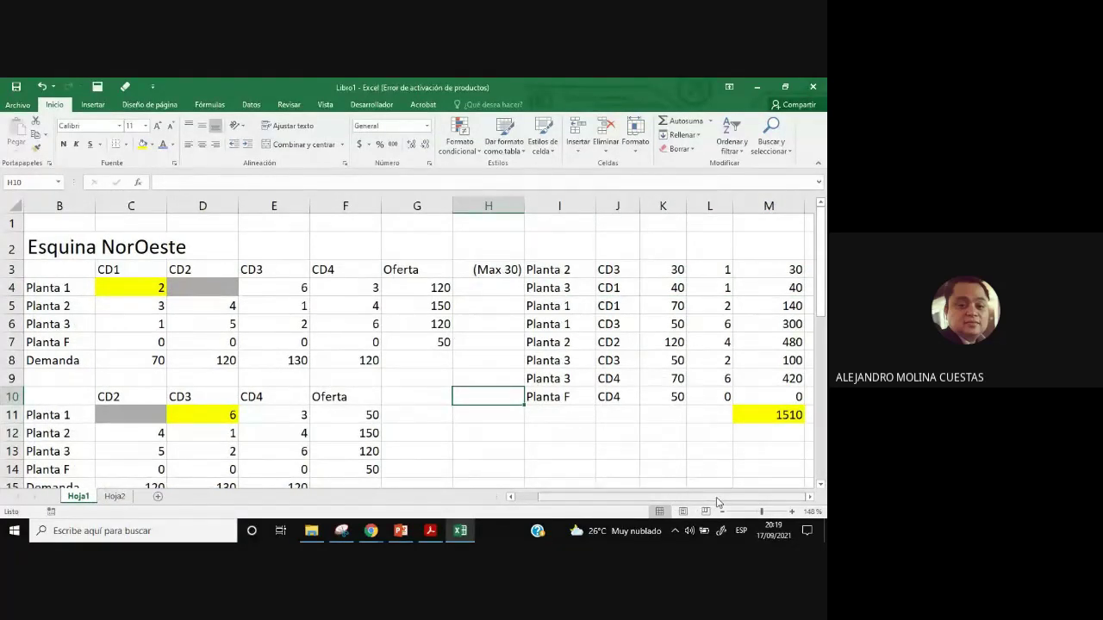
{"action": "left_click", "coordinate": [116, 497]}
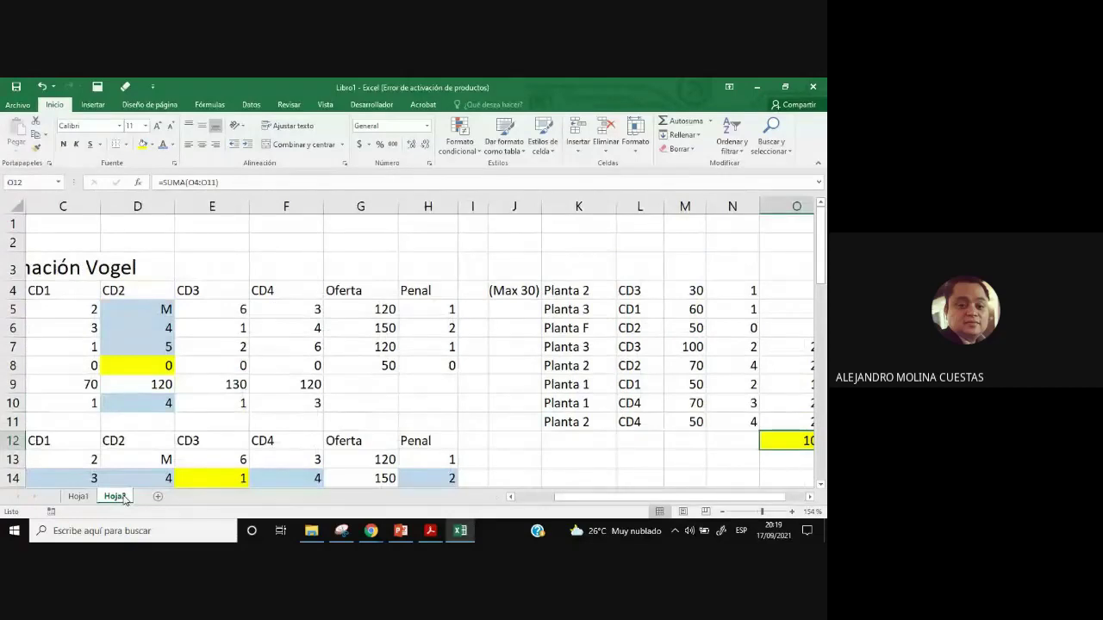
{"action": "left_click", "coordinate": [79, 497]}
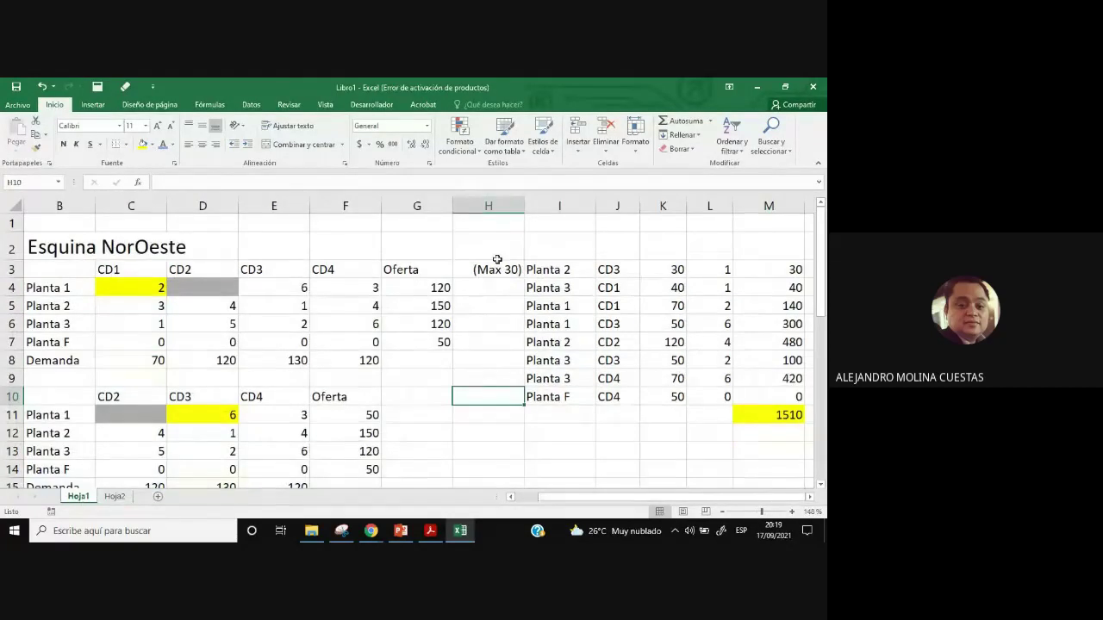
Capture the Esquina NorOeste allocation table on Hoja1, from the Planta 2 row through the total cost, as a new Herramienta Recortes snip.
{"action": "left_click", "coordinate": [810, 498]}
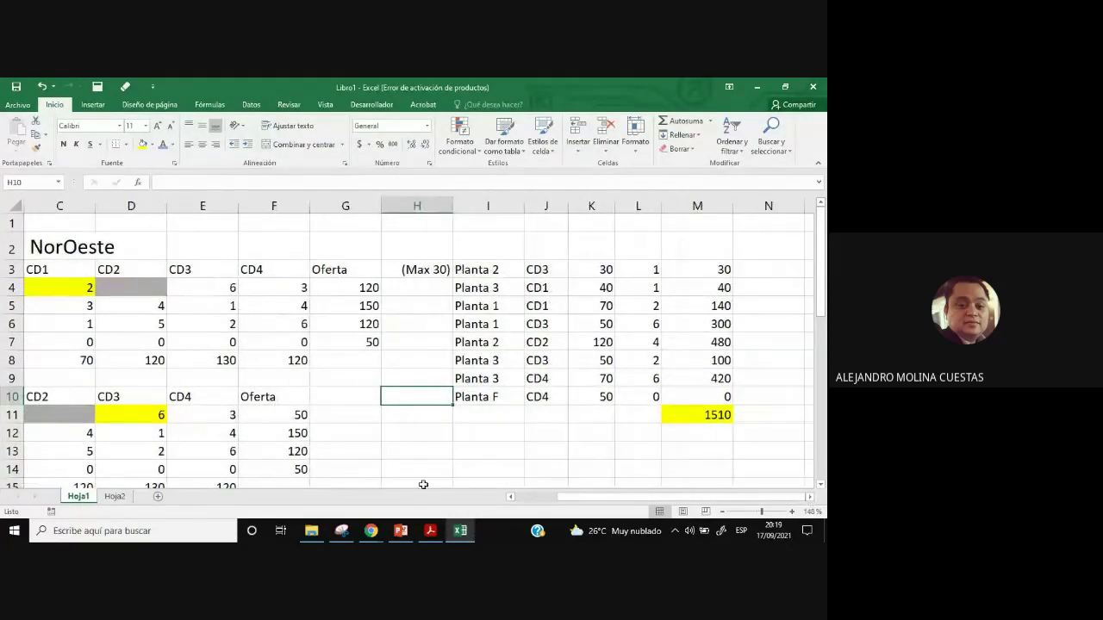
{"action": "left_click", "coordinate": [345, 534]}
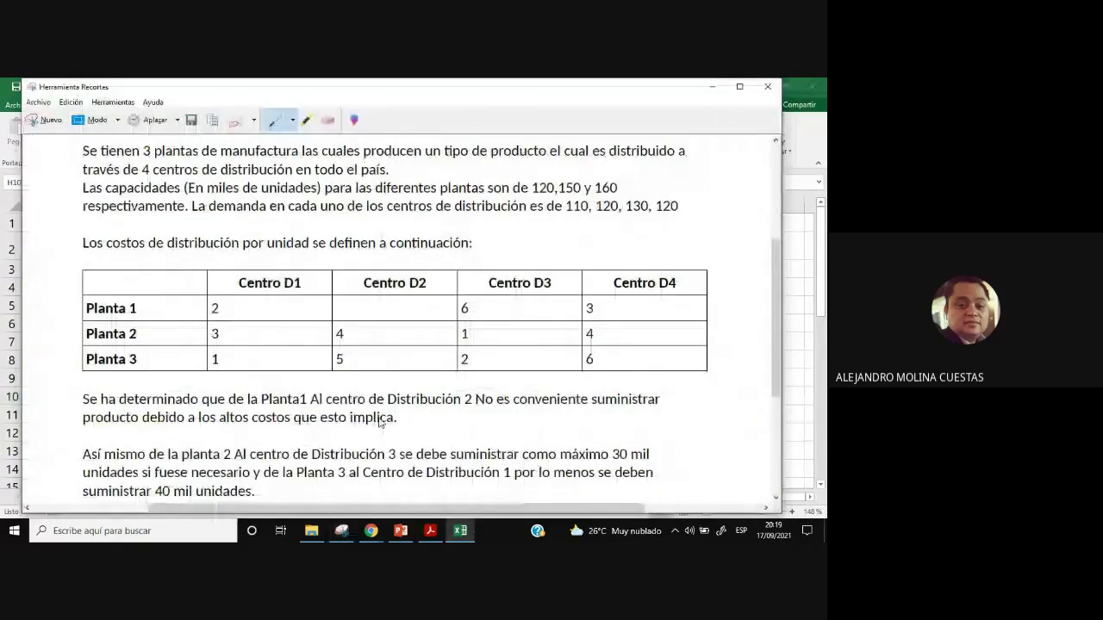
{"action": "left_click", "coordinate": [43, 120]}
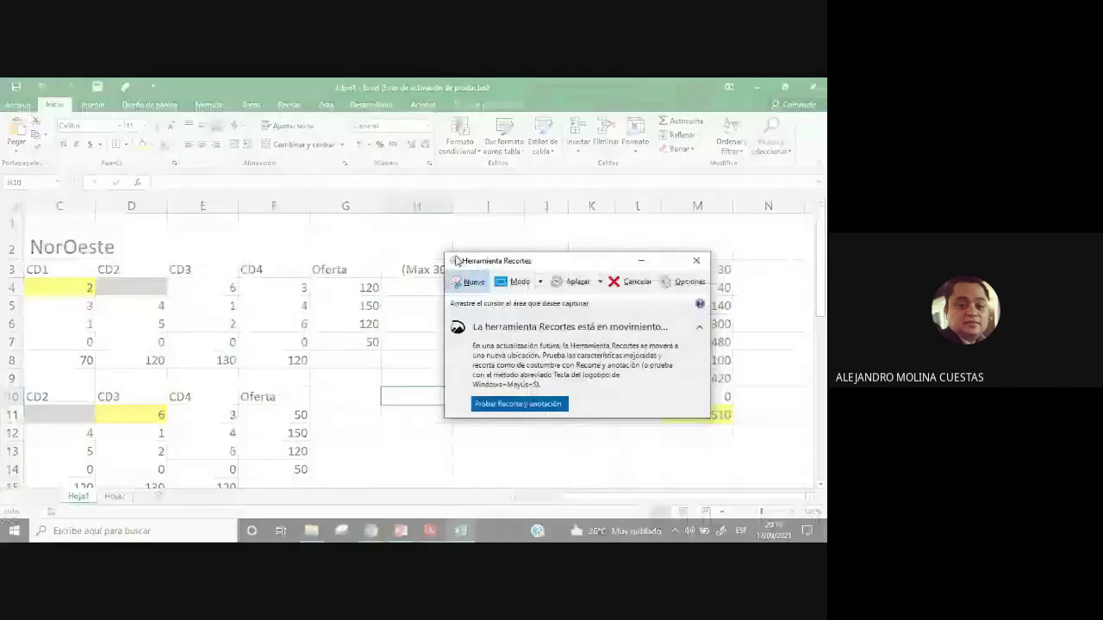
{"action": "left_click_drag", "start_coordinate": [451, 247], "coordinate": [738, 438]}
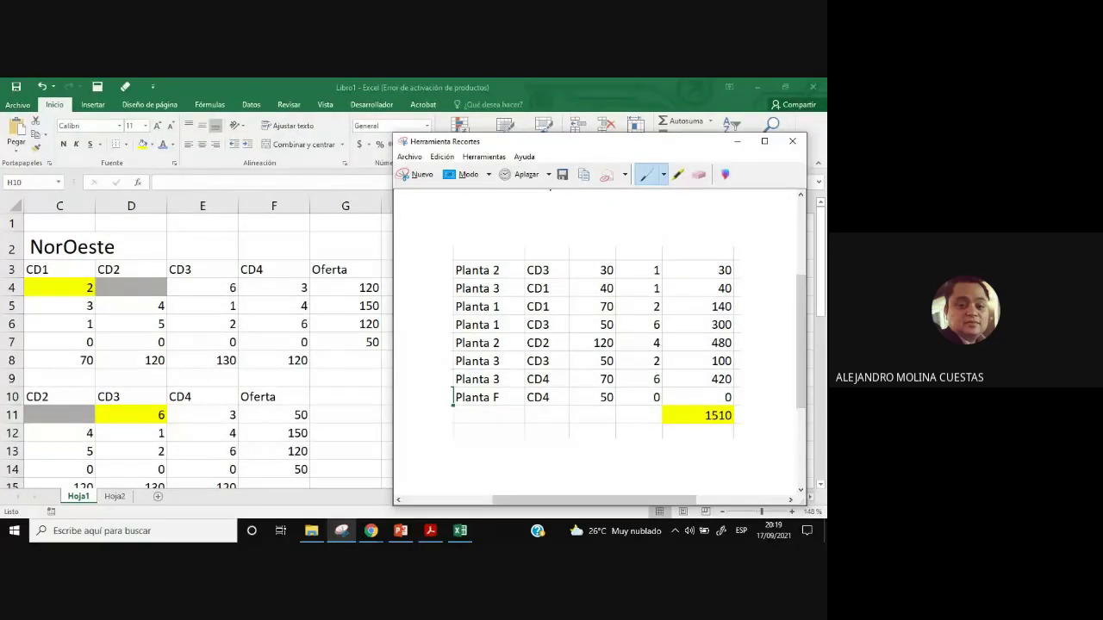
{"action": "left_click", "coordinate": [315, 428]}
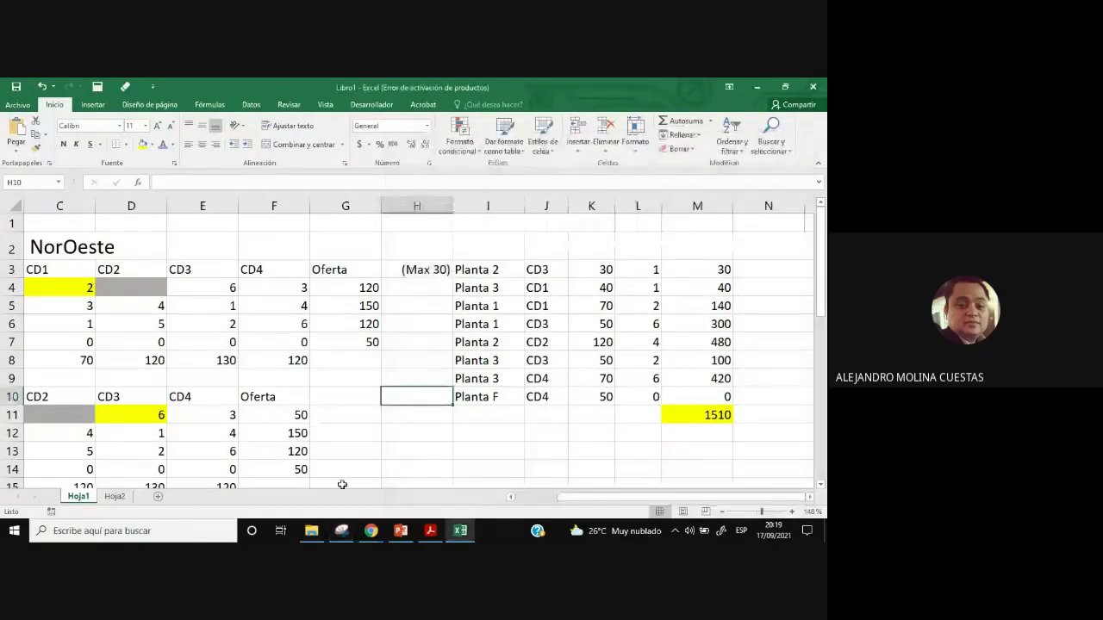
Return to Hoja2, switch to the PowerPoint presentation and select the problem statement image beside the model formulation.
{"action": "left_click", "coordinate": [121, 497]}
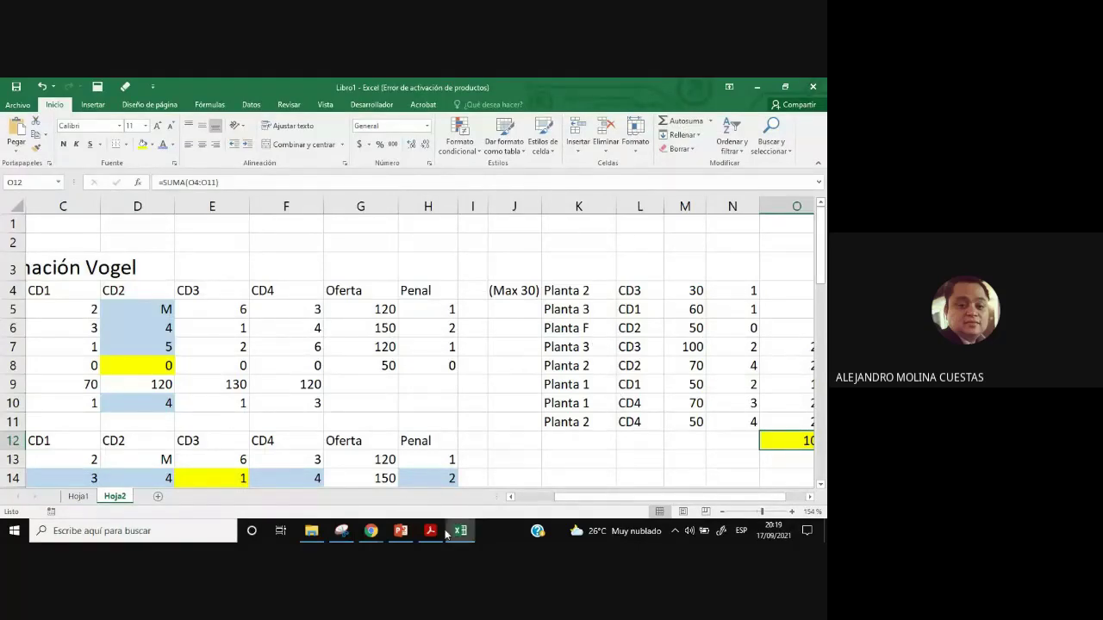
{"action": "left_click", "coordinate": [400, 531]}
{"action": "left_click", "coordinate": [765, 335]}
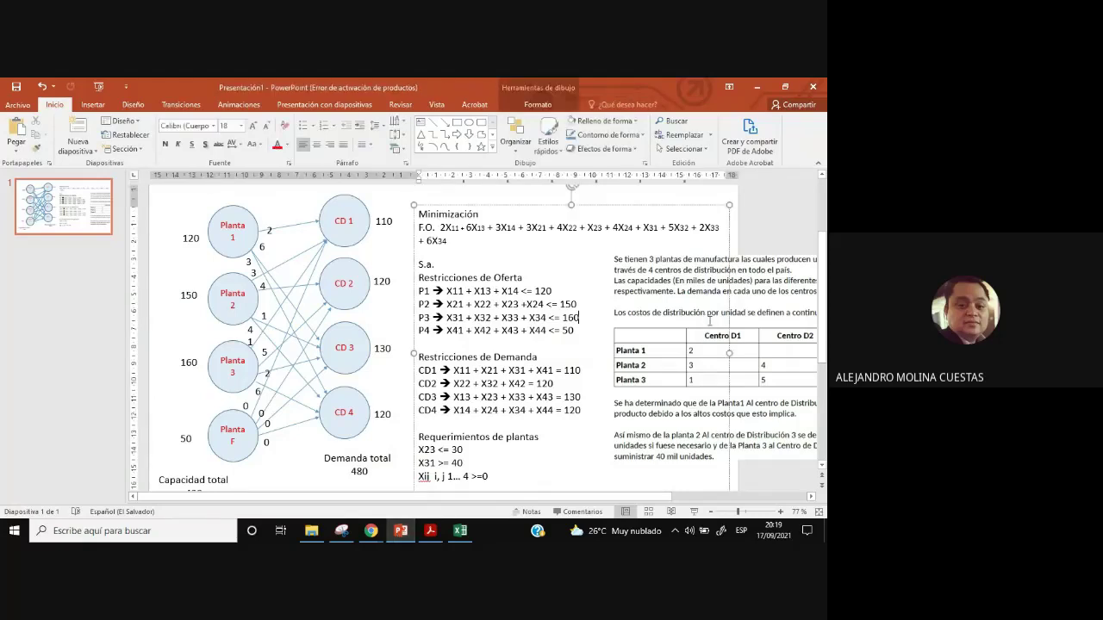